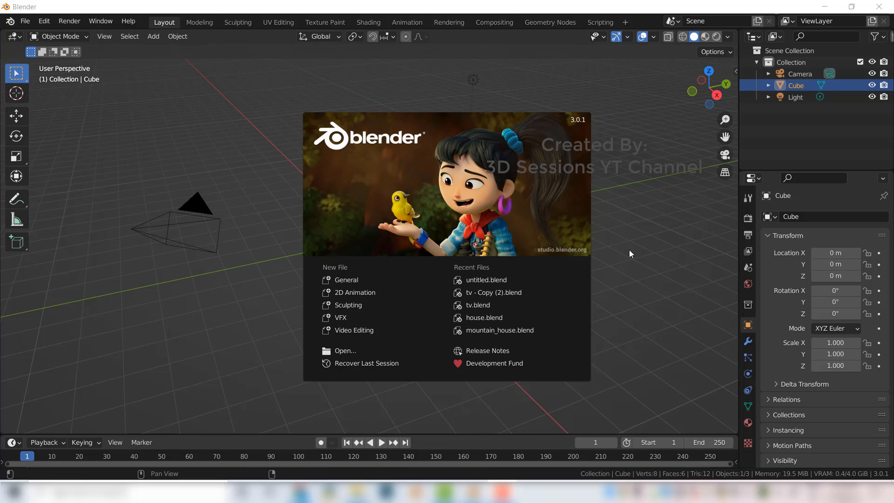
Step: Dismiss the splash screen and turn on the Screencast Keys display
{"action": "left_click", "coordinate": [629, 251]}
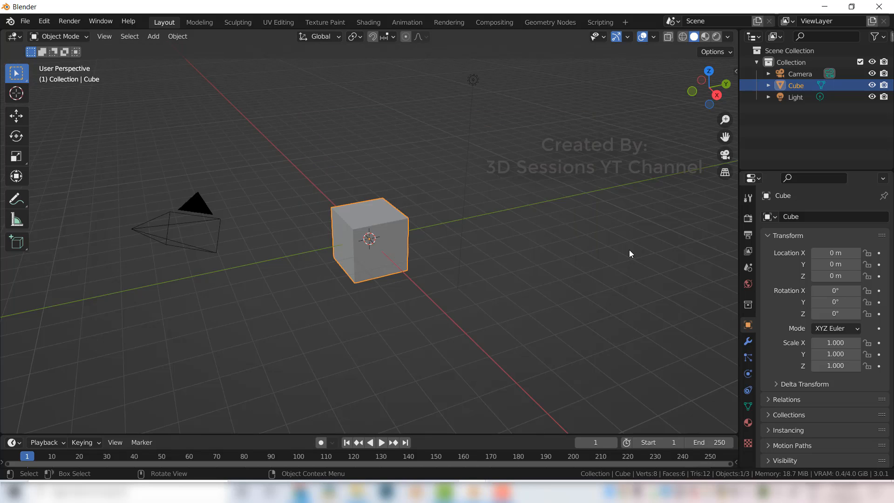
{"action": "key", "text": "n"}
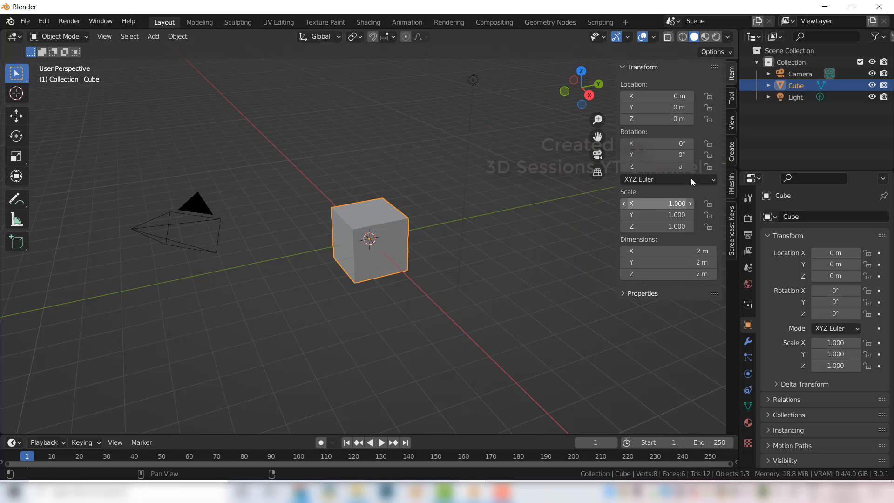
{"action": "left_click", "coordinate": [731, 229]}
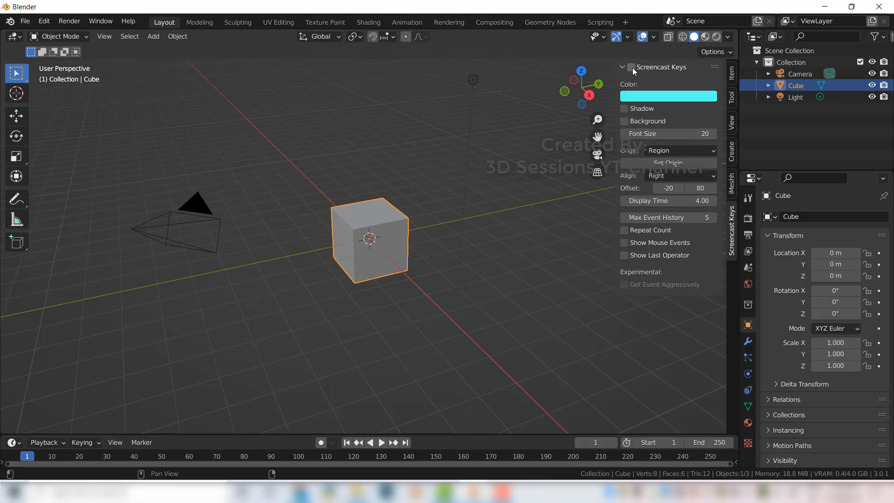
{"action": "key", "text": "n"}
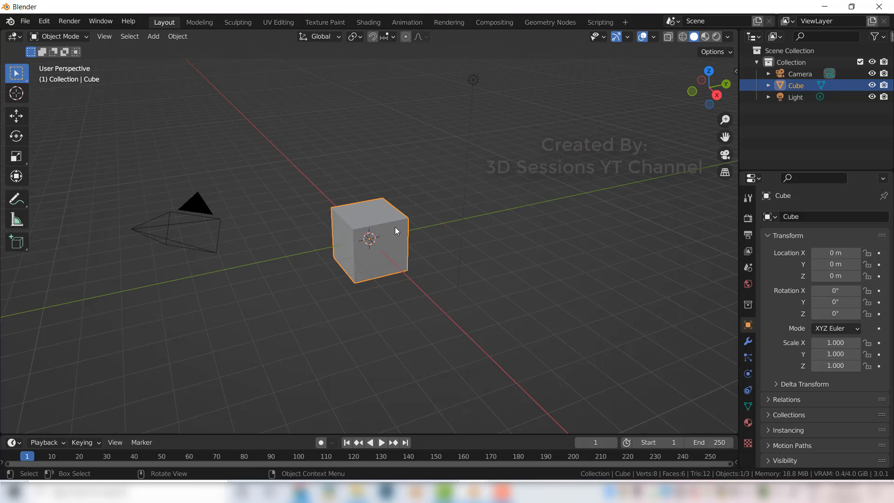
Step: Delete the default cube and switch the viewport to the front view
{"action": "key", "text": "Delete"}
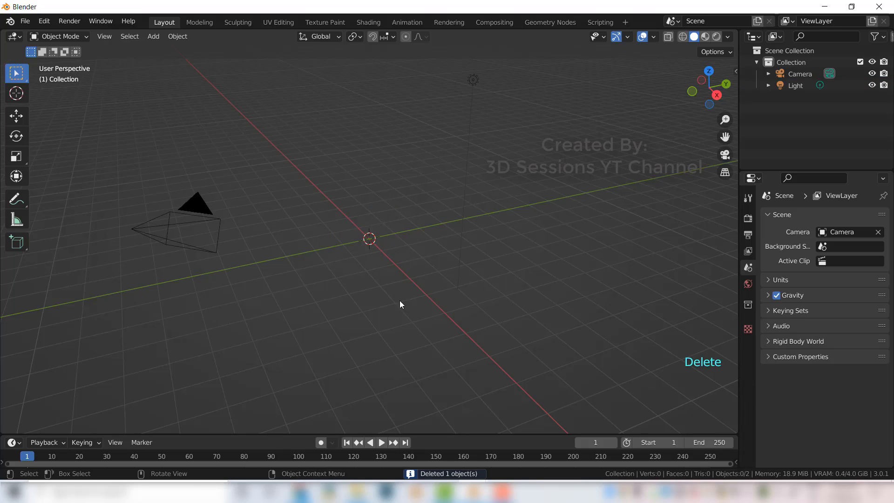
{"action": "key", "text": "grave"}
{"action": "left_click", "coordinate": [245, 227]}
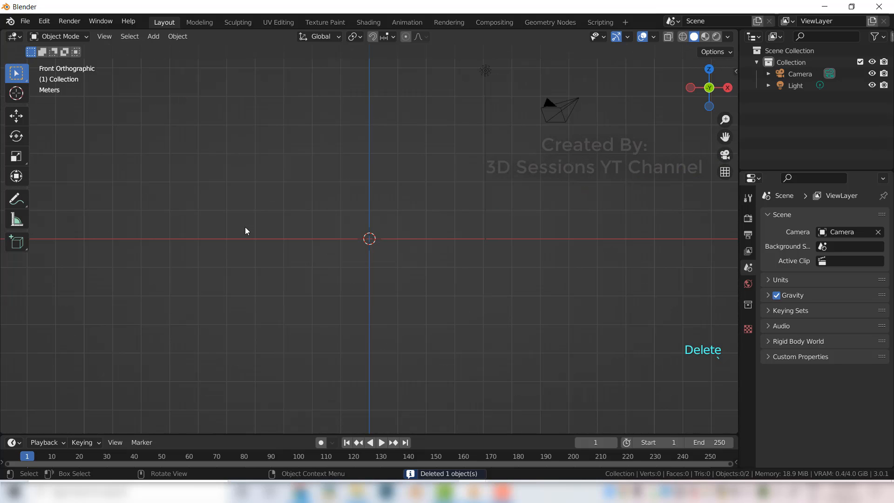
Step: Add a UV sphere mesh at the world origin
{"action": "middle_click_drag", "start_coordinate": [307, 225], "coordinate": [346, 236], "text": "shift"}
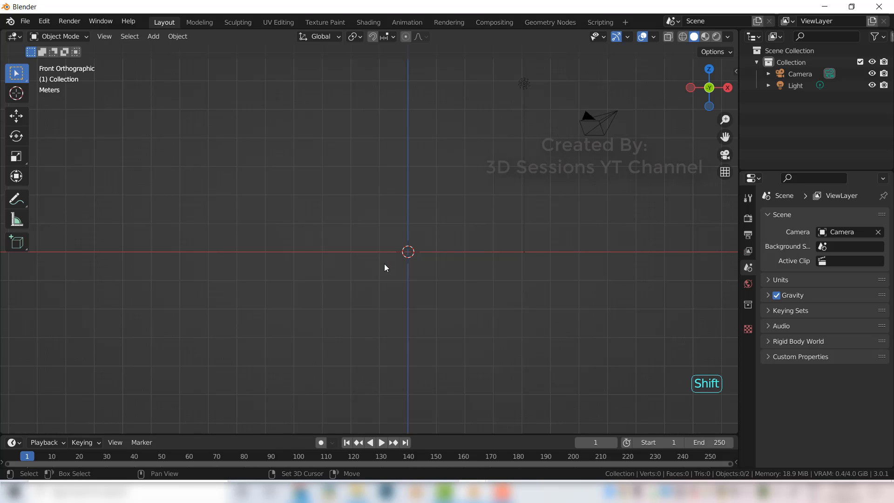
{"action": "key", "text": "shift+a"}
{"action": "mouse_move", "coordinate": [379, 246]}
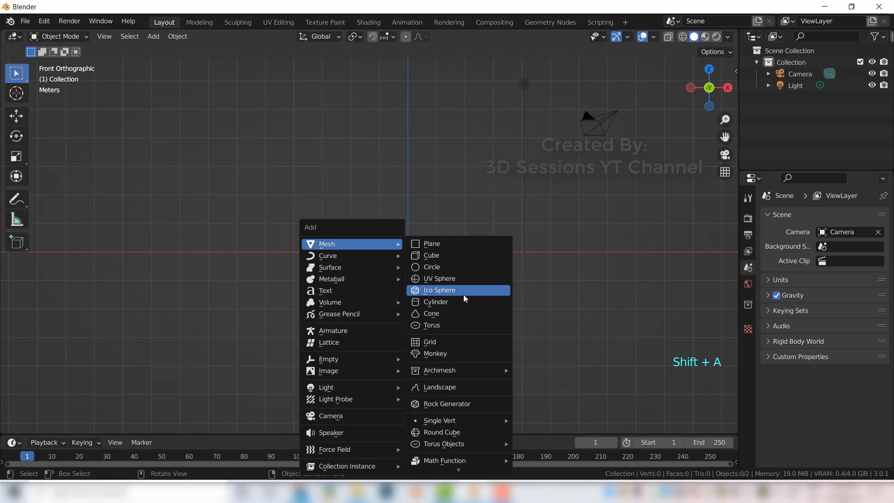
{"action": "left_click", "coordinate": [461, 280]}
{"action": "scroll", "coordinate": [398, 307], "scroll_direction": "up", "scroll_amount": 2}
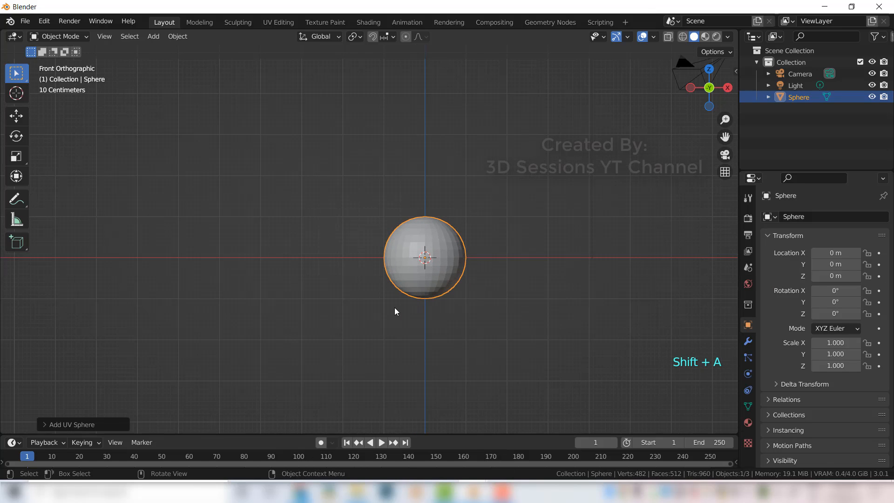
Step: Stretch the sphere along Z by a factor of about 3.06 and scale the whole shape uniformly by about 0.57
{"action": "left_click", "coordinate": [15, 114]}
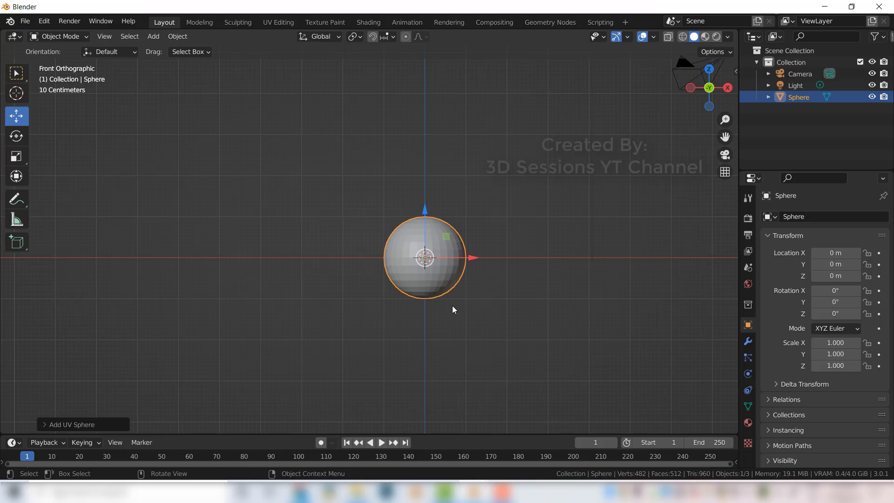
{"action": "key", "text": "s"}
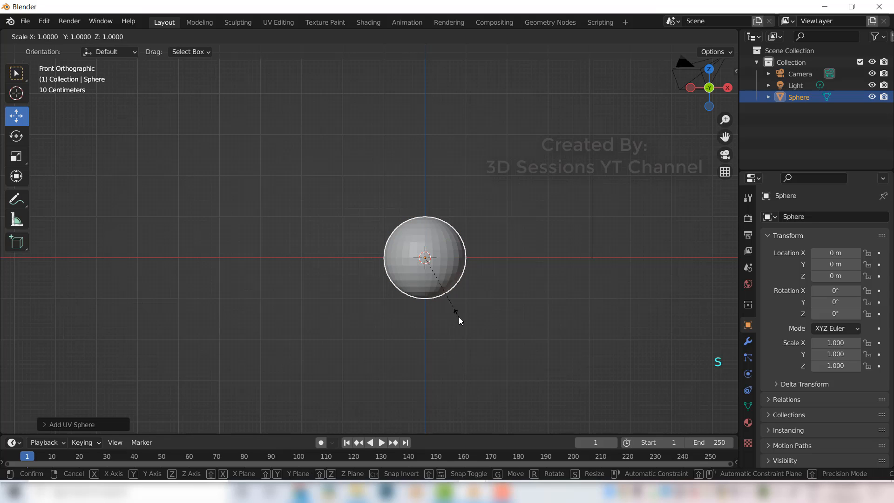
{"action": "key", "text": "z"}
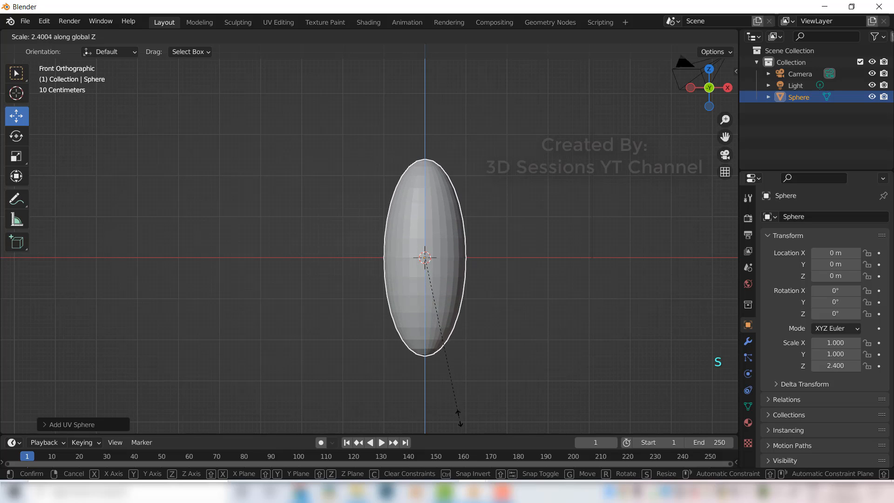
{"action": "left_click", "coordinate": [465, 74]}
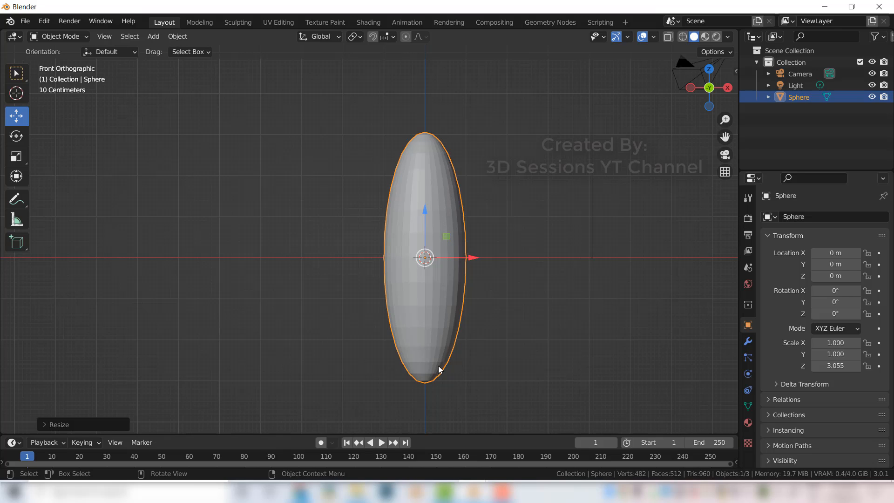
{"action": "key", "text": "s"}
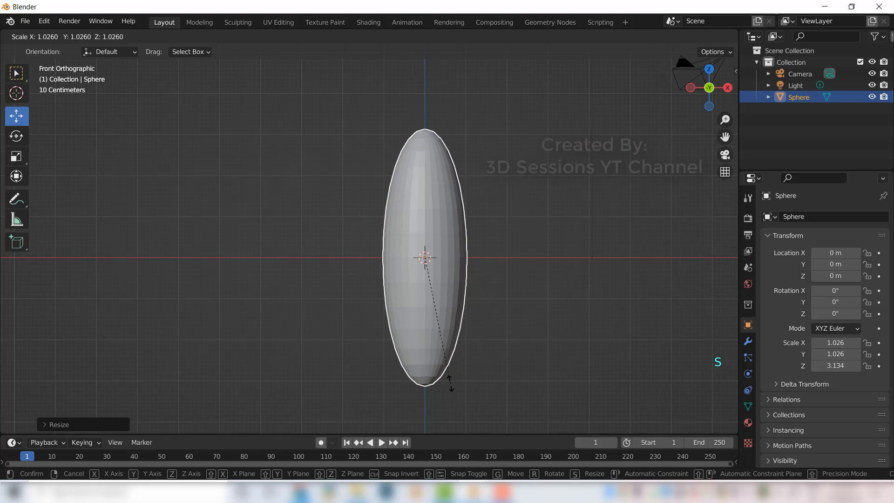
{"action": "left_click", "coordinate": [451, 384]}
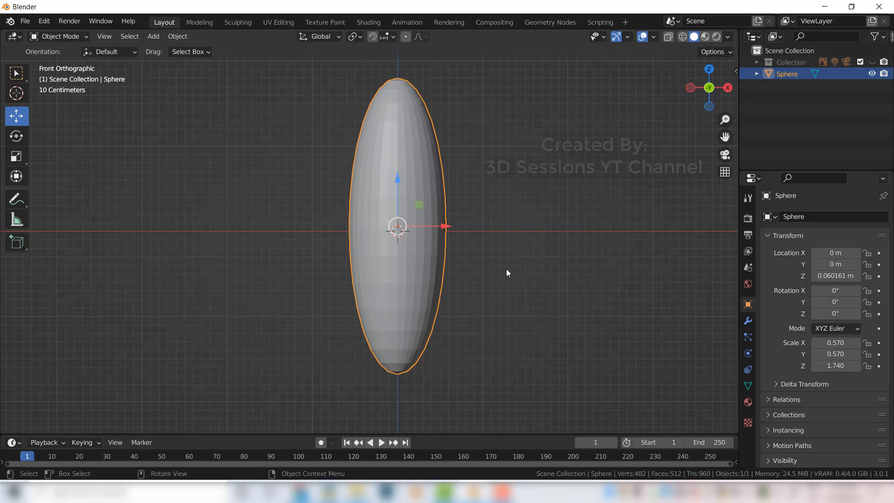
Step: Narrow the elongated sphere to a scale of about 0.47 in X and Y, leaving its Z scale untouched
{"action": "key", "text": "s"}
{"action": "key", "text": "shift"}
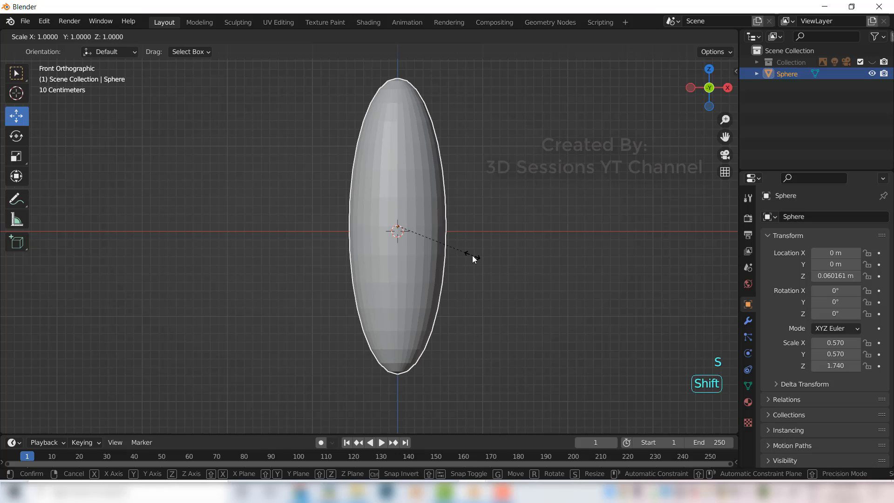
{"action": "key", "text": "shift+z"}
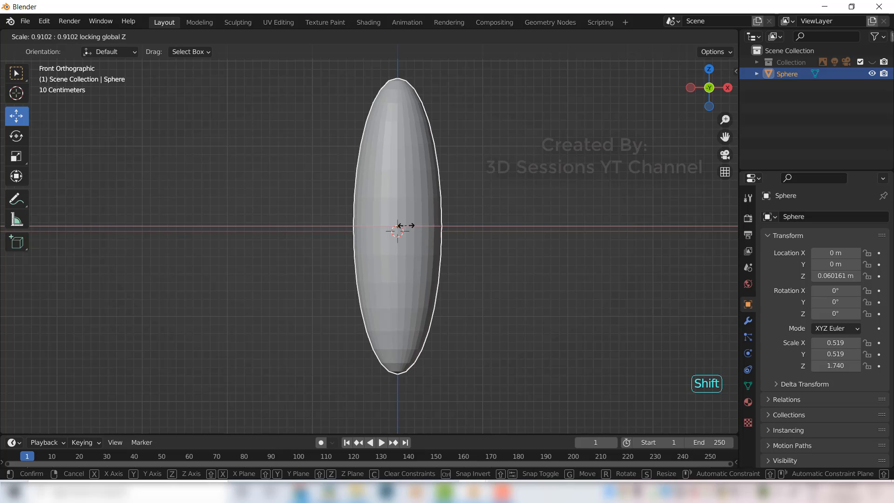
{"action": "left_click", "coordinate": [405, 228]}
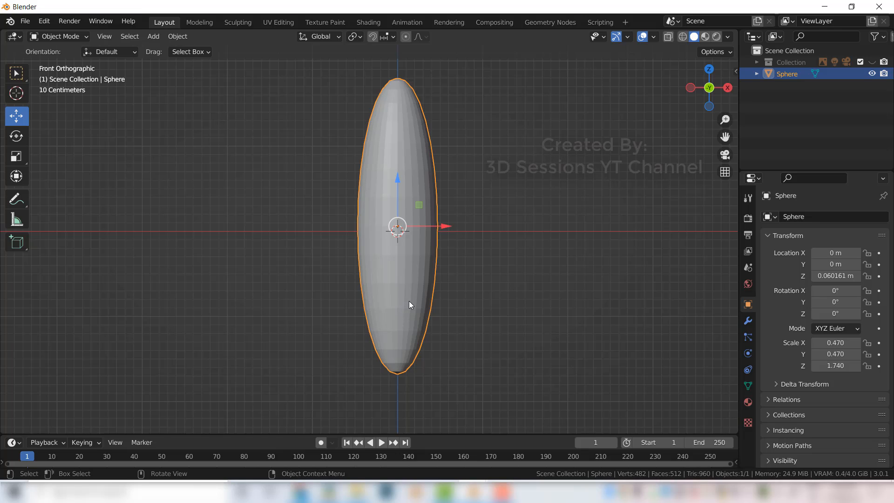
Step: In Edit Mode, delete the bottom three rows of faces all around the elongated sphere, using X-ray to include the back side
{"action": "key", "text": "Tab"}
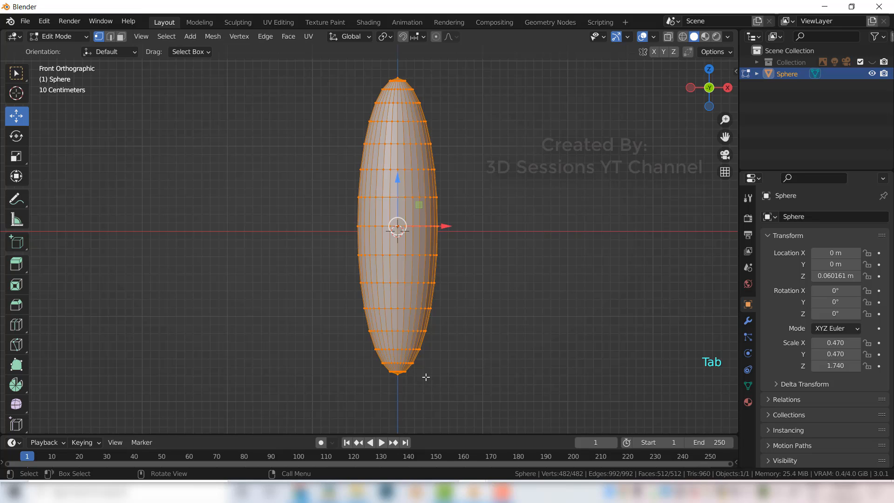
{"action": "key", "text": "3"}
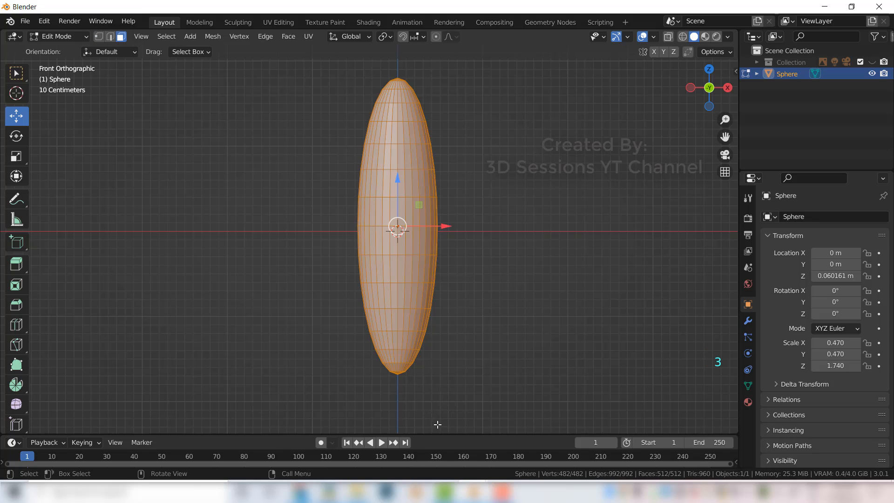
{"action": "left_click", "coordinate": [439, 407]}
{"action": "left_click_drag", "start_coordinate": [443, 412], "coordinate": [333, 355]}
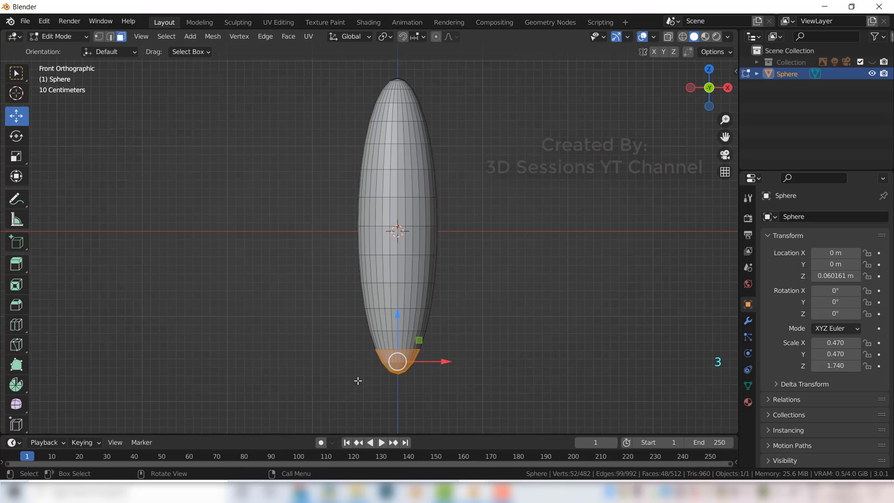
{"action": "key", "text": "alt+z"}
{"action": "left_click", "coordinate": [416, 415]}
{"action": "left_click_drag", "start_coordinate": [445, 428], "coordinate": [334, 352]}
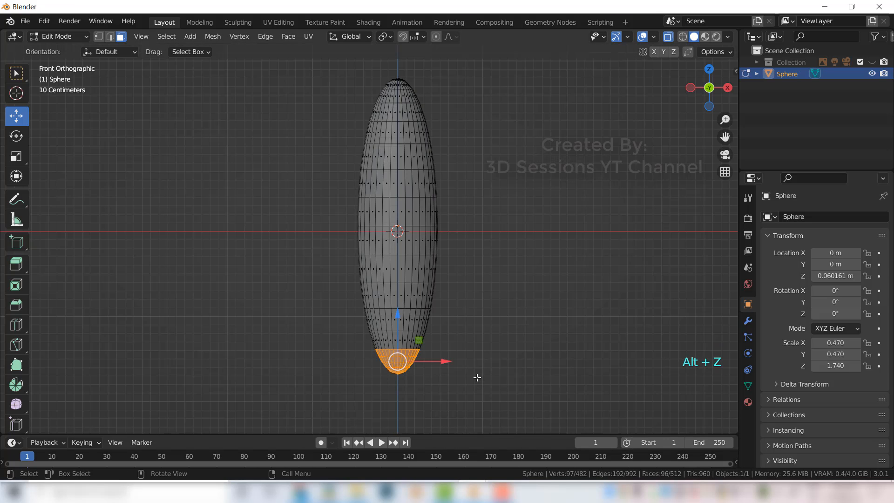
{"action": "key", "text": "x"}
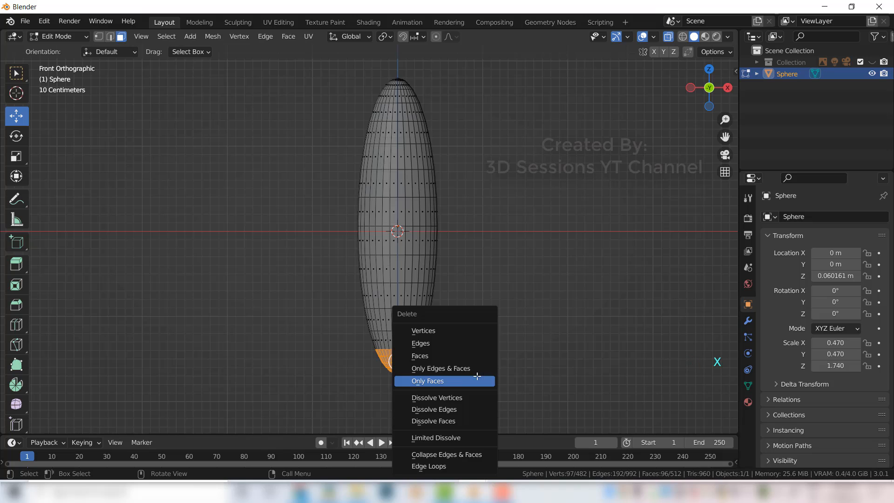
{"action": "left_click", "coordinate": [451, 357]}
{"action": "key", "text": "alt+z"}
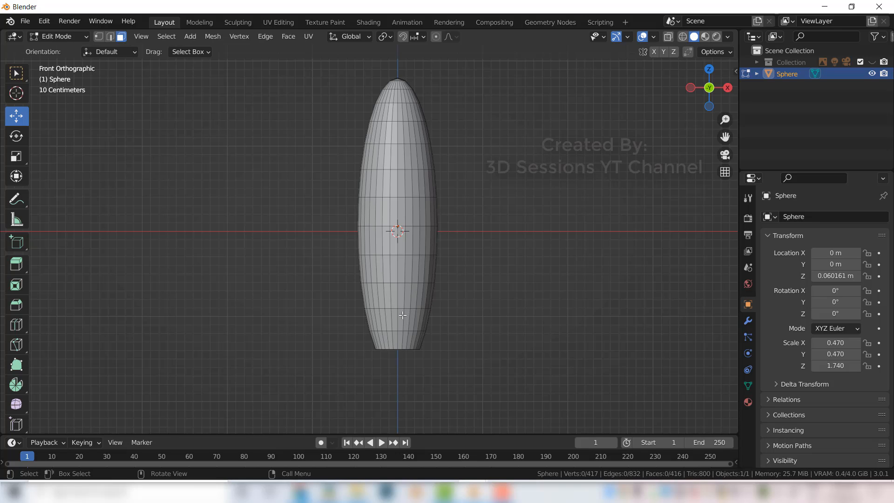
Step: Turn on proportional editing and scale the third edge loop above the open bottom edge to about 0.93 in X and Y only
{"action": "key", "text": "2"}
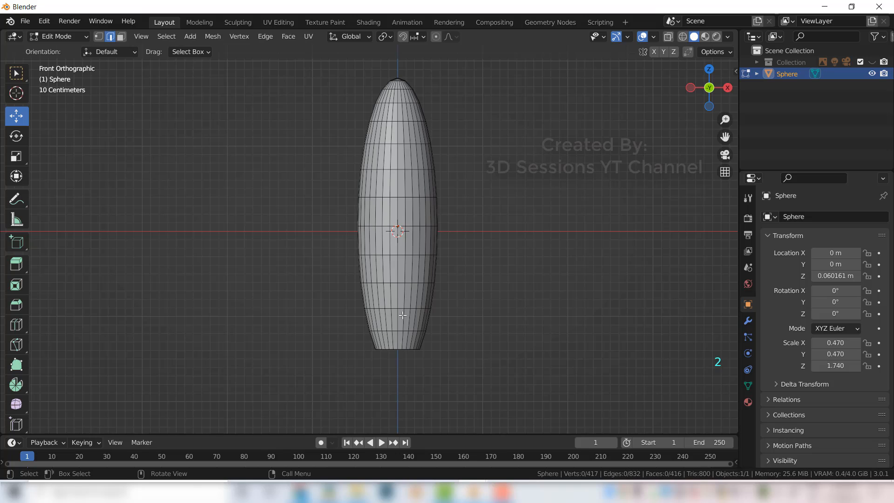
{"action": "key", "text": "alt"}
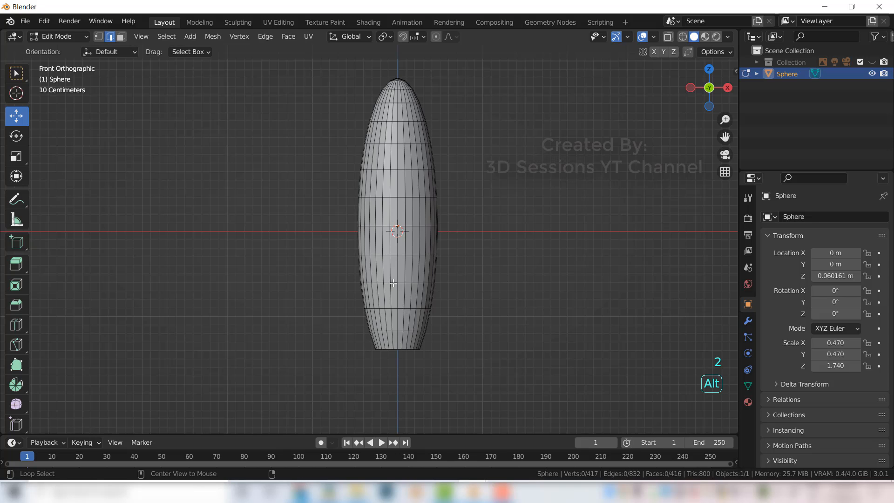
{"action": "left_click", "coordinate": [393, 283], "text": "alt"}
{"action": "key", "text": "alt+z"}
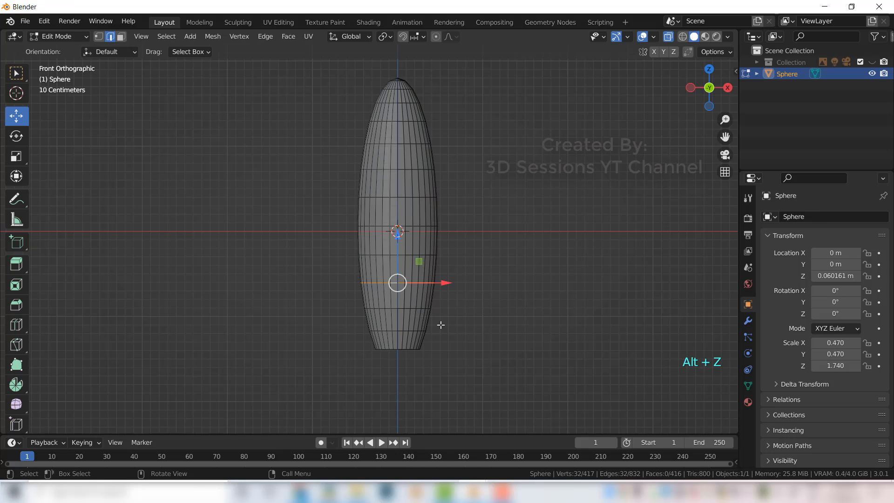
{"action": "key", "text": "alt+z"}
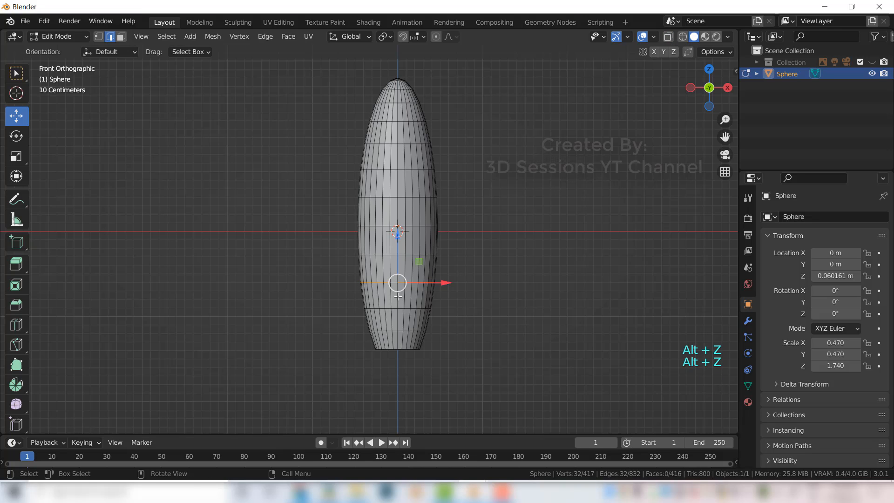
{"action": "key", "text": "alt"}
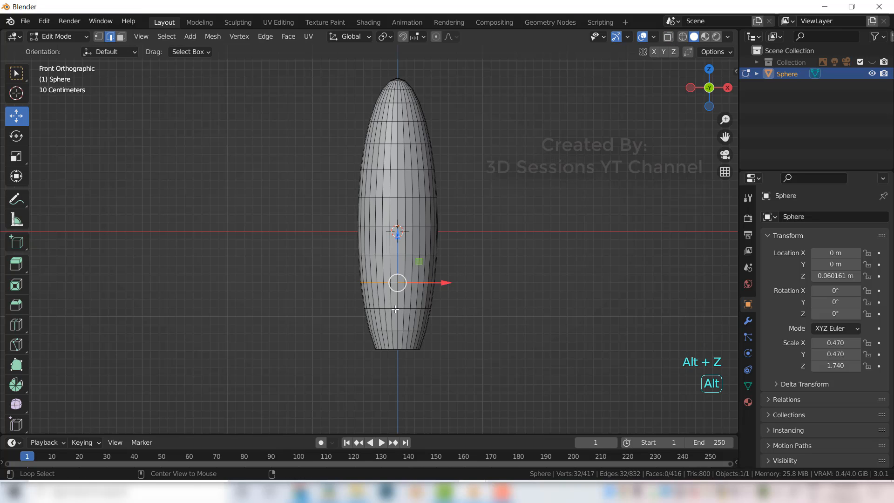
{"action": "left_click", "coordinate": [395, 308], "text": "alt"}
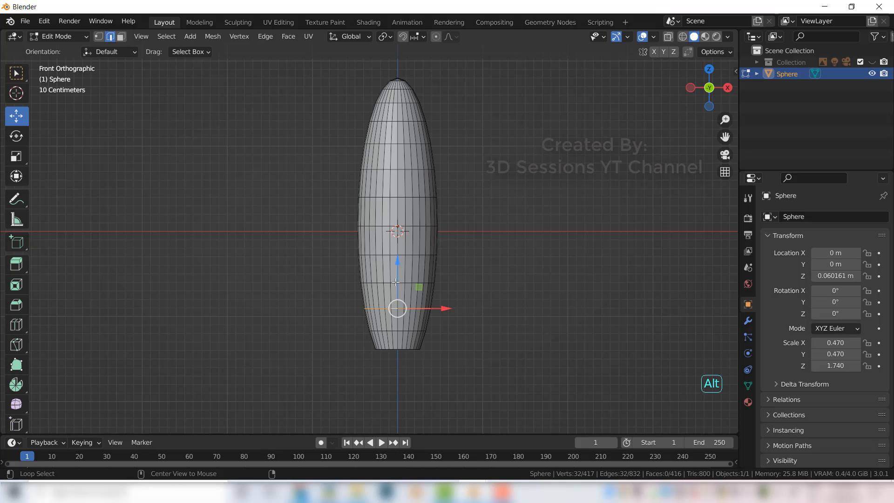
{"action": "left_click", "coordinate": [395, 282], "text": "alt"}
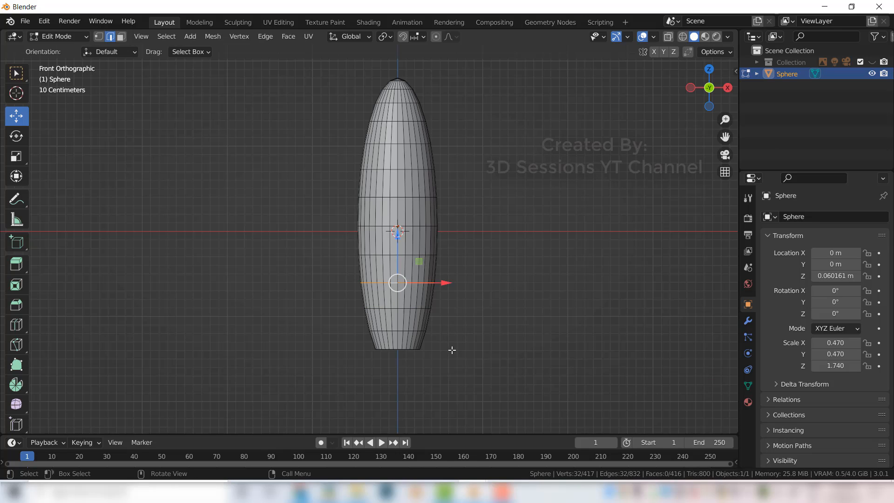
{"action": "key", "text": "o"}
{"action": "key", "text": "s"}
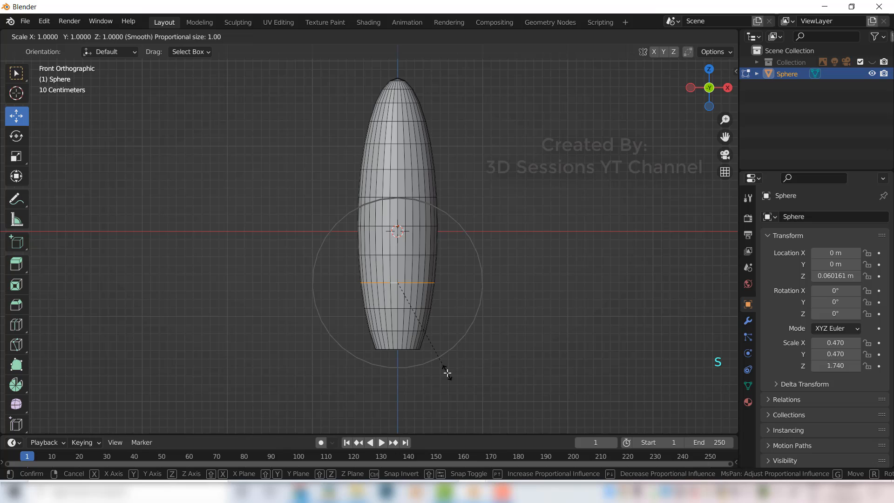
{"action": "key", "text": "shift+z"}
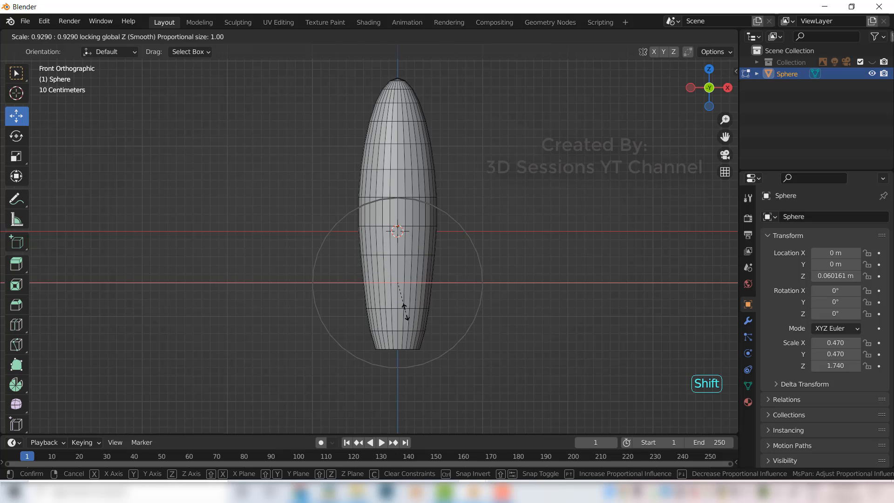
{"action": "left_click", "coordinate": [404, 314]}
Step: Scale the first edge loop above the open bottom edge to about 0.97 in X and Y only, with proportional editing
{"action": "left_click", "coordinate": [399, 330], "text": "alt"}
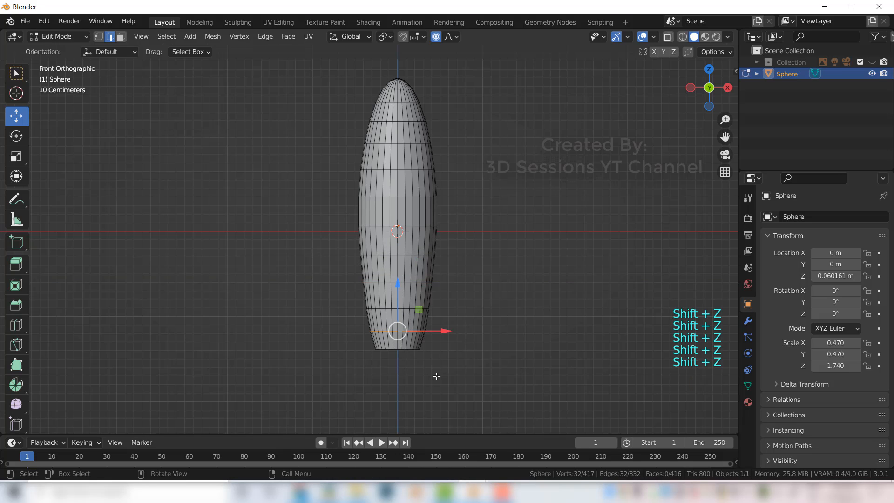
{"action": "key", "text": "s"}
{"action": "key", "text": "shift+z"}
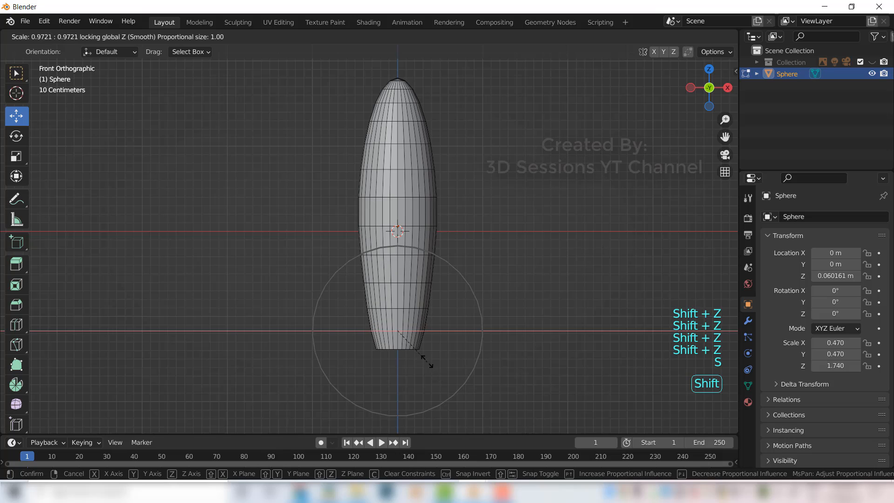
{"action": "key", "text": "shift+z"}
{"action": "left_click", "coordinate": [398, 331]}
{"action": "key", "text": "shift+z"}
{"action": "key", "text": "shift+z"}
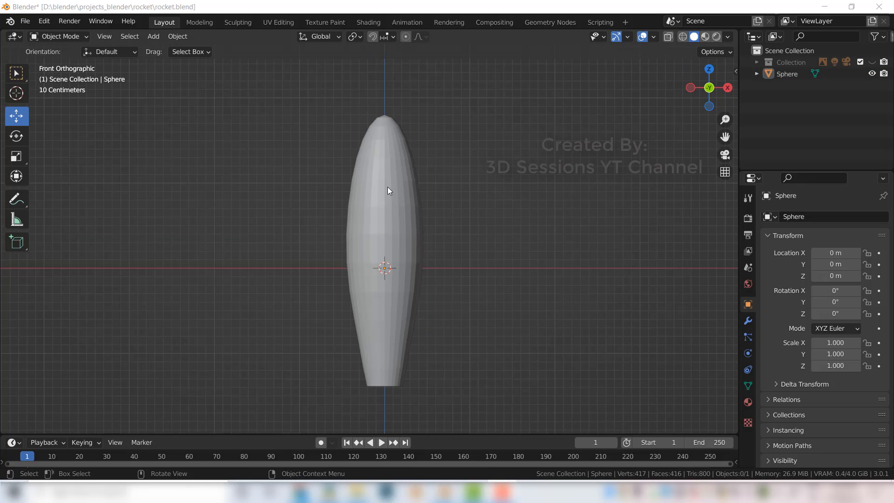
Step: Apply all transforms to the elongated body in Object Mode
{"action": "left_click", "coordinate": [391, 212]}
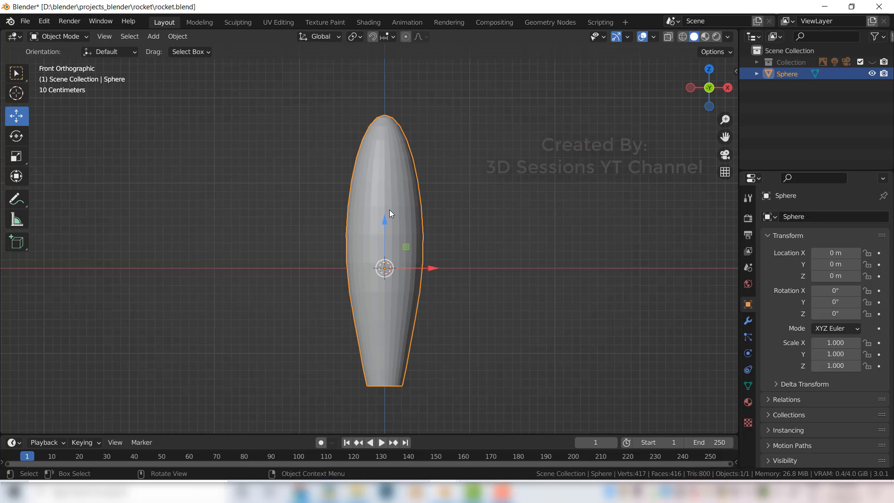
{"action": "key", "text": "ctrl+a"}
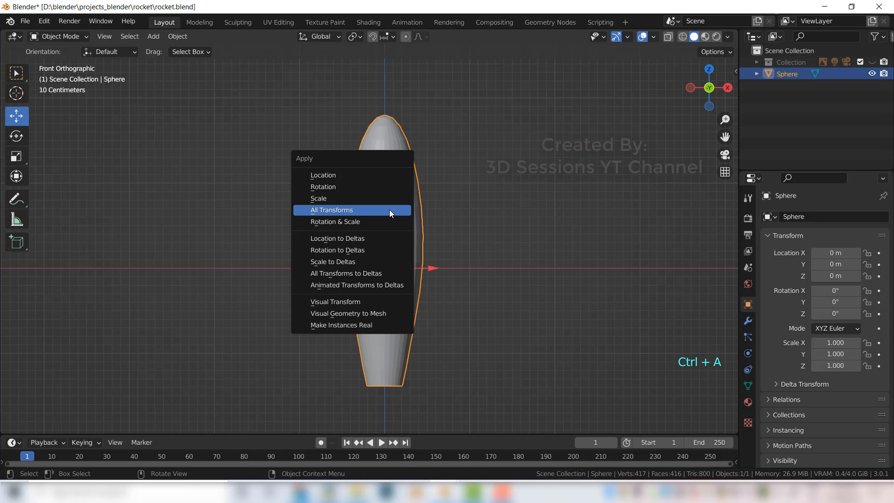
{"action": "left_click", "coordinate": [332, 210]}
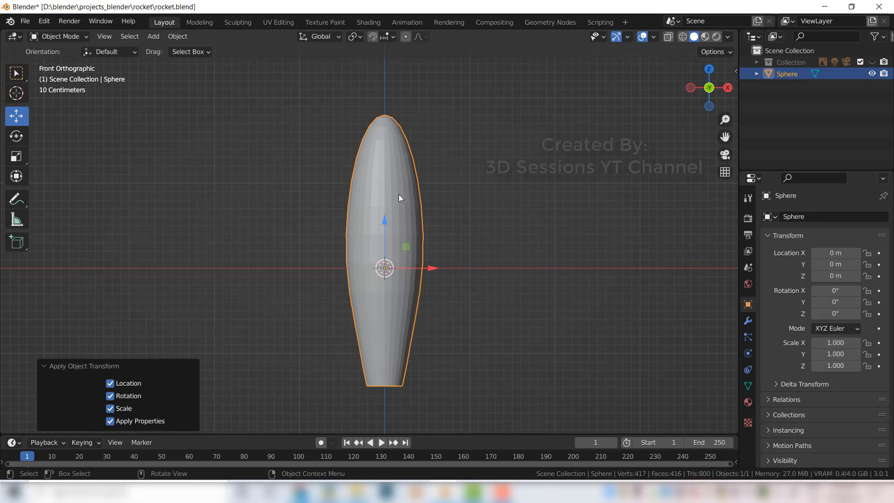
Step: In Edit Mode, add one centred loop cut around the body in the third row of faces above the origin-level edge loop
{"action": "key", "text": "Tab"}
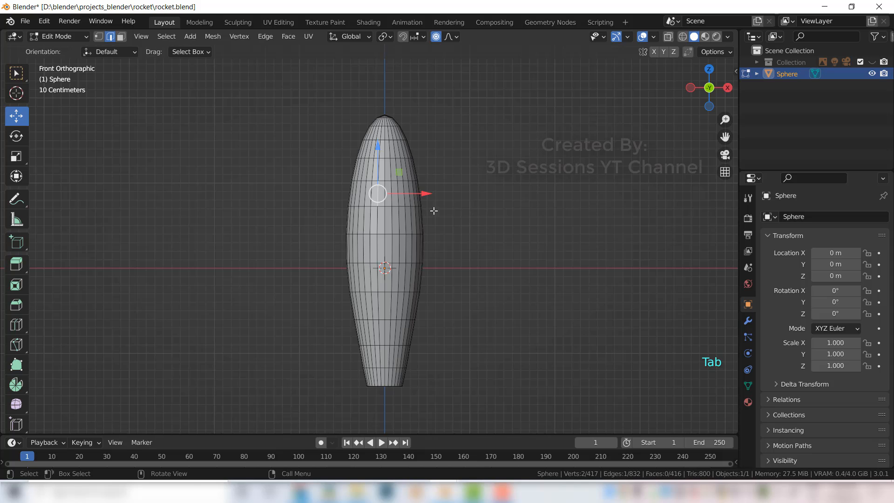
{"action": "scroll", "coordinate": [435, 213], "scroll_direction": "up", "scroll_amount": 1}
{"action": "scroll", "coordinate": [435, 214], "scroll_direction": "up", "scroll_amount": 1}
{"action": "left_click", "coordinate": [544, 200]}
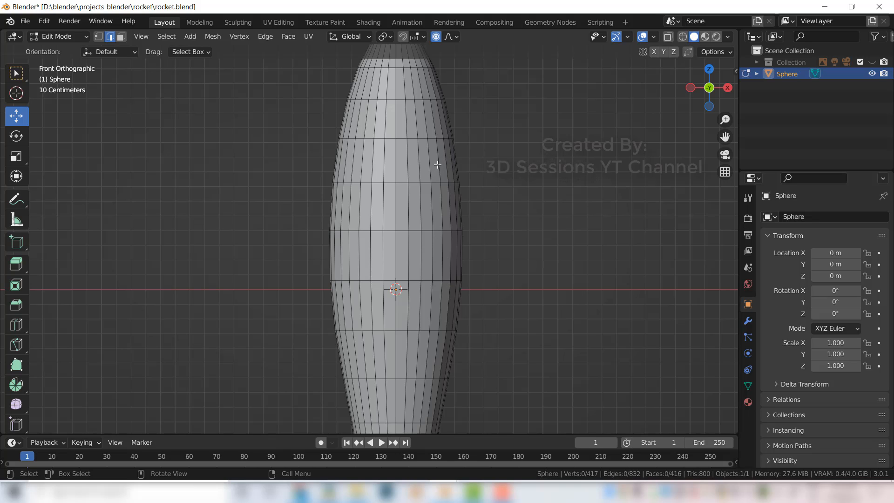
{"action": "key", "text": "ctrl"}
{"action": "key", "text": "ctrl+r"}
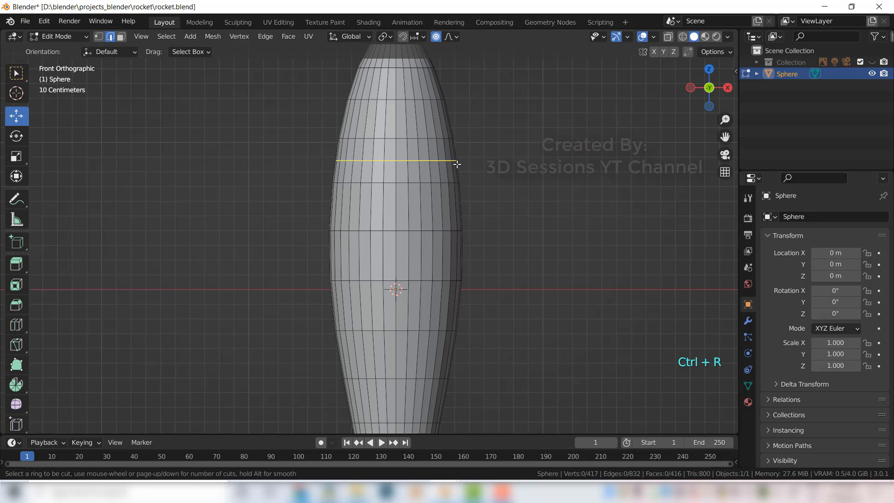
{"action": "left_click", "coordinate": [457, 164]}
{"action": "right_click", "coordinate": [458, 165]}
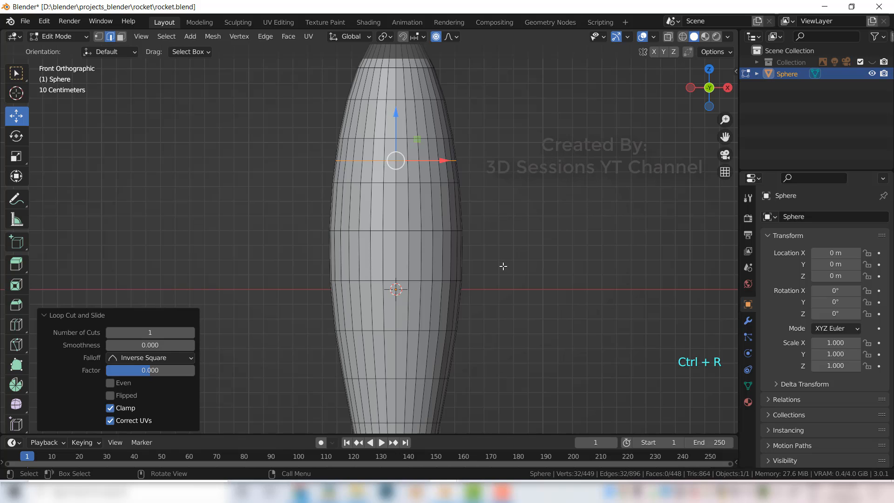
Step: Add a second centred loop cut in the next original row of faces below the first cut
{"action": "key", "text": "3"}
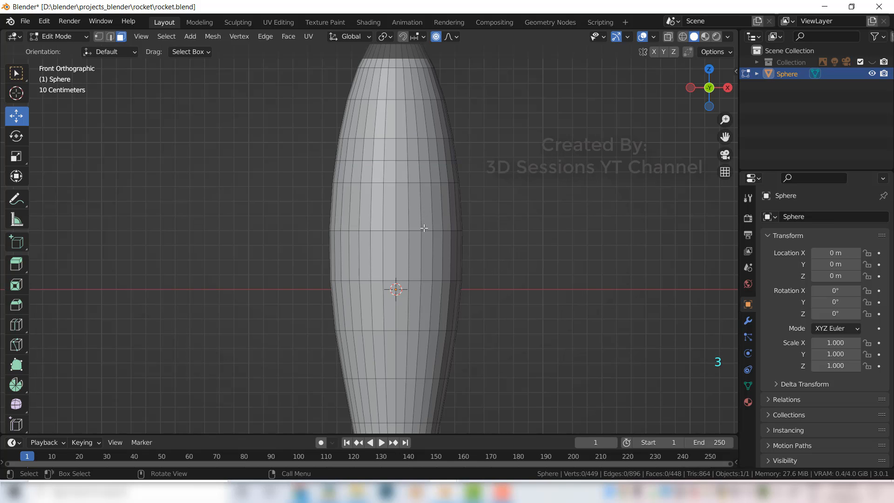
{"action": "key", "text": "ctrl+r"}
{"action": "left_click", "coordinate": [458, 206]}
{"action": "right_click", "coordinate": [455, 224]}
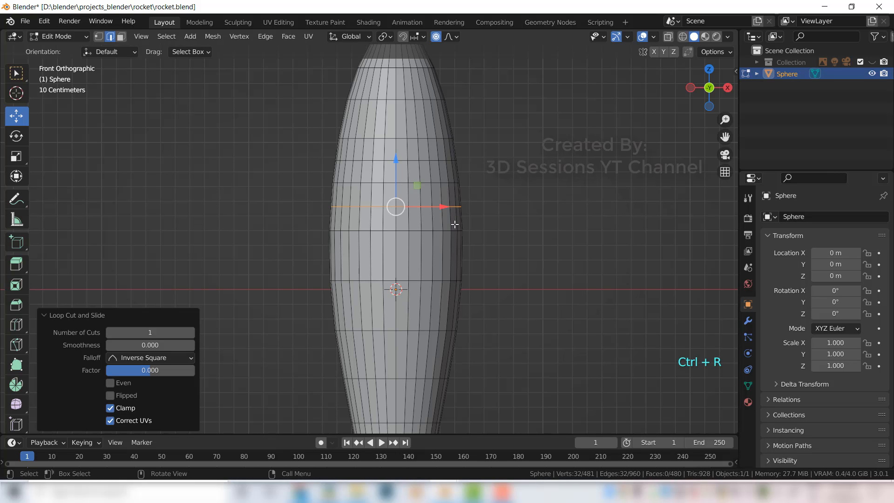
Step: Reshape the front block of faces, four wide and two high around the upper new loop, with LoopTools Circle and Flatten disabled
{"action": "left_click", "coordinate": [385, 158]}
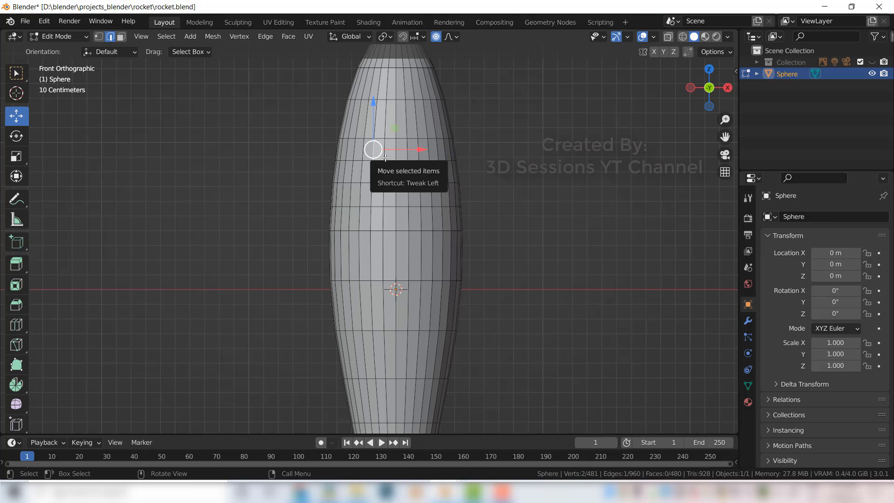
{"action": "key", "text": "3"}
{"action": "left_click", "coordinate": [370, 153]}
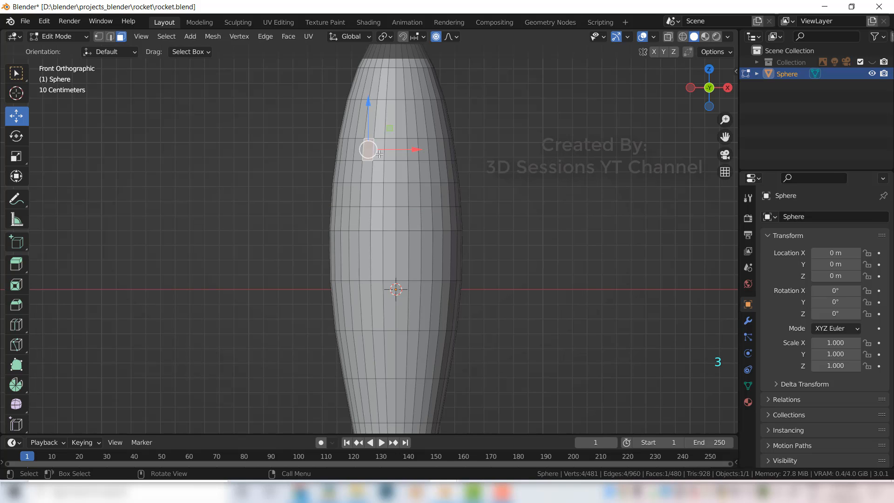
{"action": "left_click", "coordinate": [395, 156], "text": "shift"}
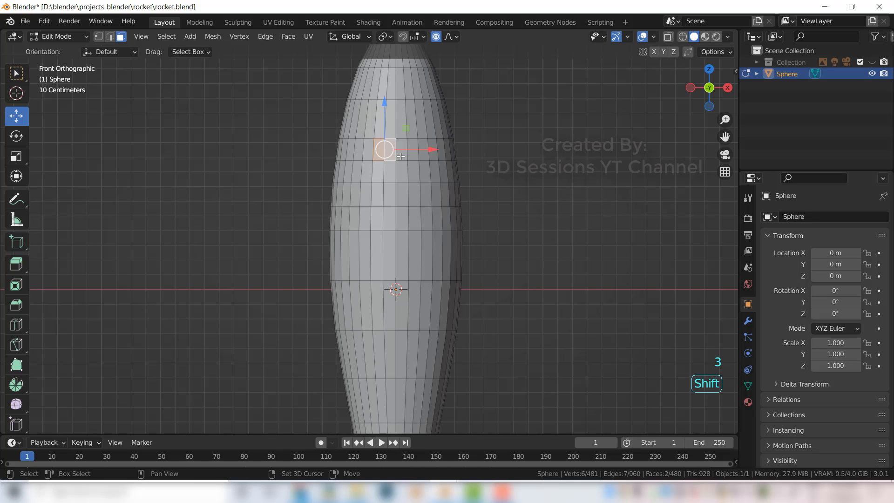
{"action": "left_click", "coordinate": [412, 158], "text": "shift"}
{"action": "left_click", "coordinate": [413, 154], "text": "shift"}
{"action": "left_click", "coordinate": [414, 170], "text": "shift"}
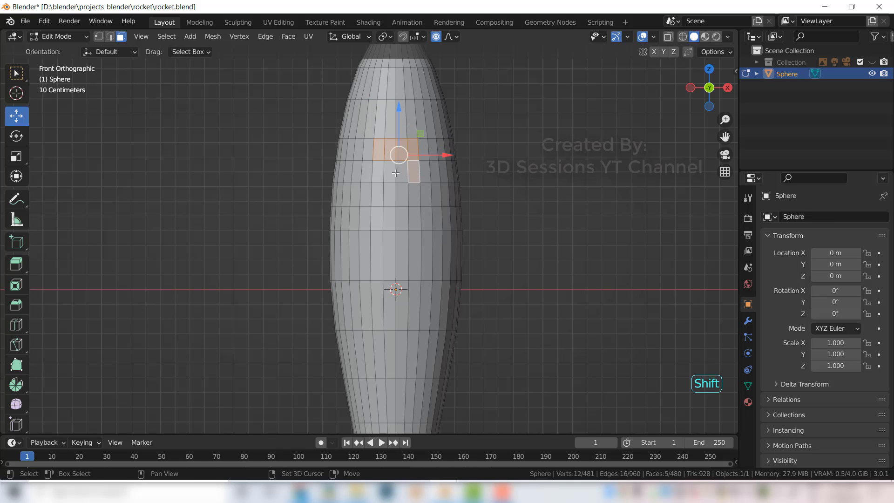
{"action": "left_click", "coordinate": [386, 174], "text": "shift"}
{"action": "left_click", "coordinate": [401, 172], "text": "shift"}
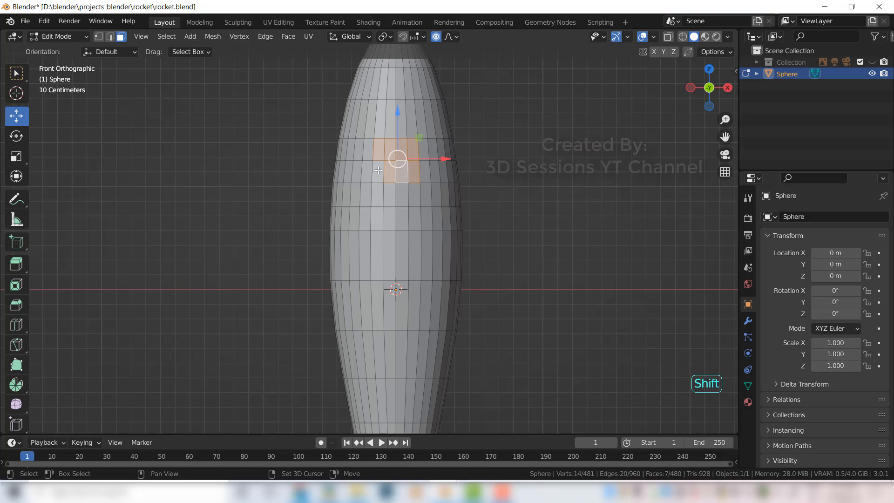
{"action": "left_click", "coordinate": [377, 172], "text": "shift"}
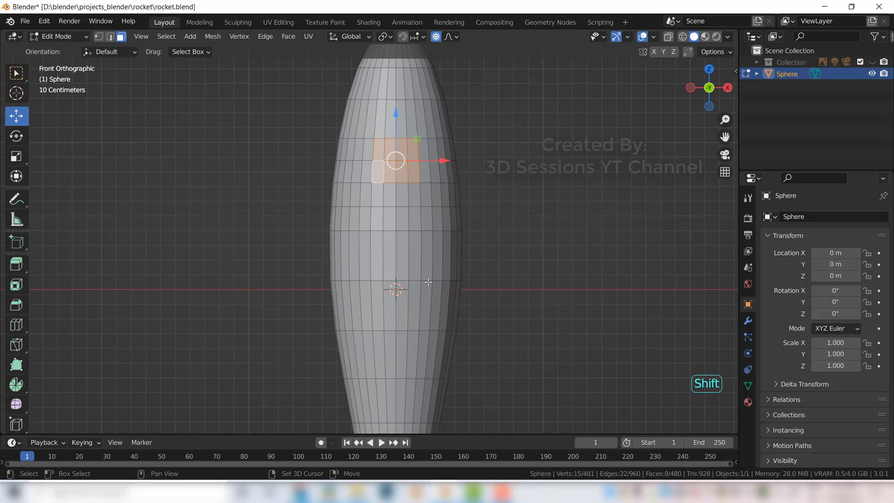
{"action": "right_click", "coordinate": [400, 167]}
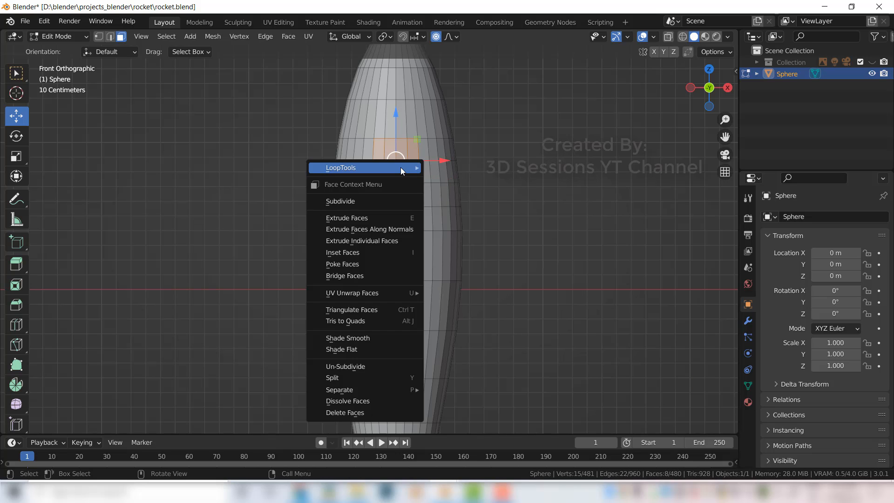
{"action": "mouse_move", "coordinate": [400, 166]}
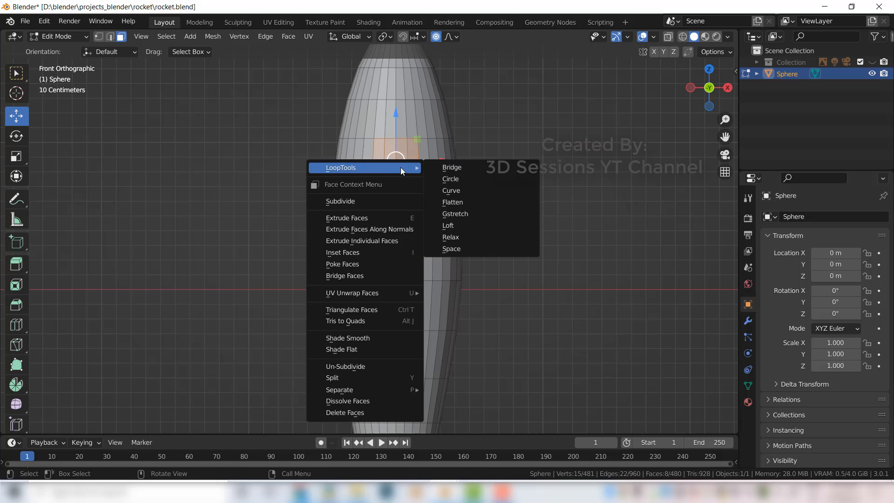
{"action": "left_click", "coordinate": [448, 179]}
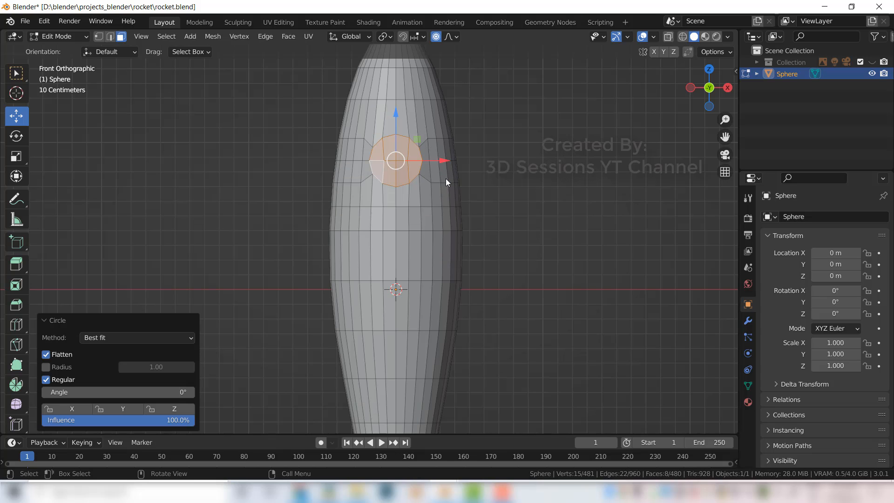
{"action": "left_click", "coordinate": [46, 356]}
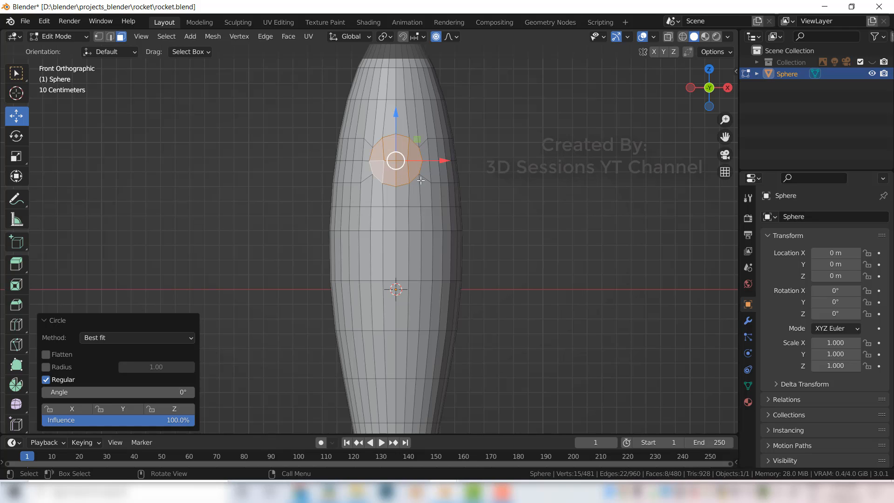
{"action": "left_click", "coordinate": [516, 283]}
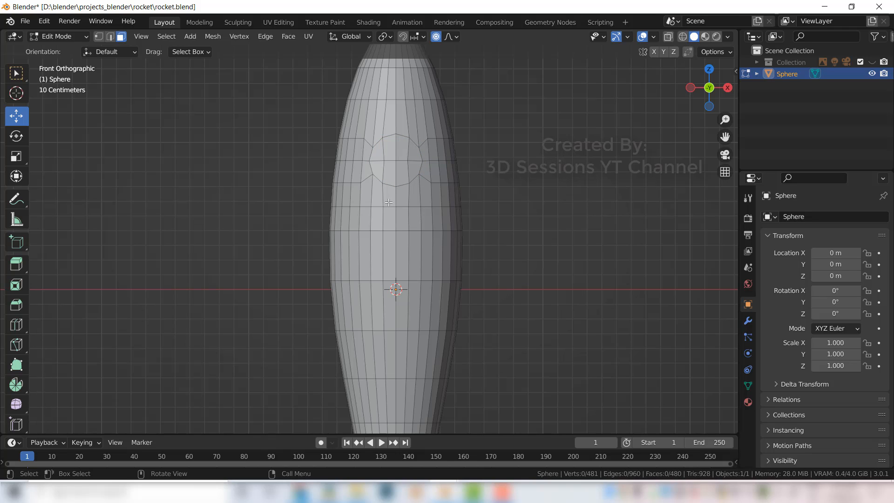
Step: Reselect all eight faces inside the circular outline on the body's front
{"action": "left_click", "coordinate": [378, 156]}
{"action": "left_click", "coordinate": [398, 155], "text": "shift"}
{"action": "left_click", "coordinate": [413, 156], "text": "shift"}
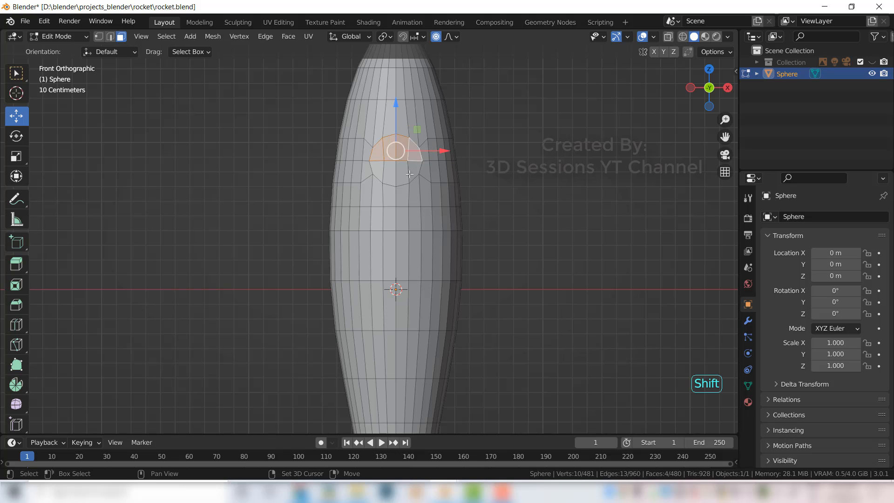
{"action": "left_click", "coordinate": [412, 174], "text": "shift"}
{"action": "left_click", "coordinate": [403, 173], "text": "shift"}
{"action": "left_click", "coordinate": [389, 172], "text": "shift"}
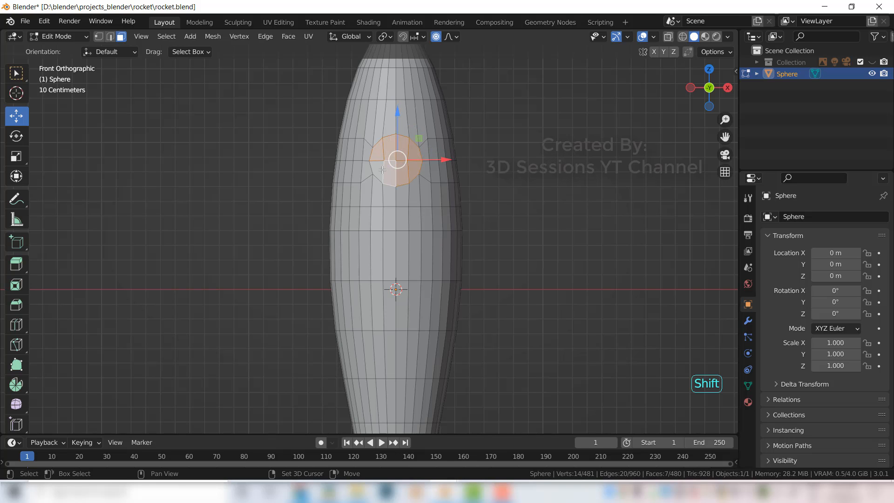
{"action": "left_click", "coordinate": [380, 170], "text": "shift"}
Step: Duplicate the circular faces with an offset of about -0.14 m in X and -0.16 m in Z, and undo the duplication
{"action": "key", "text": "shift+d"}
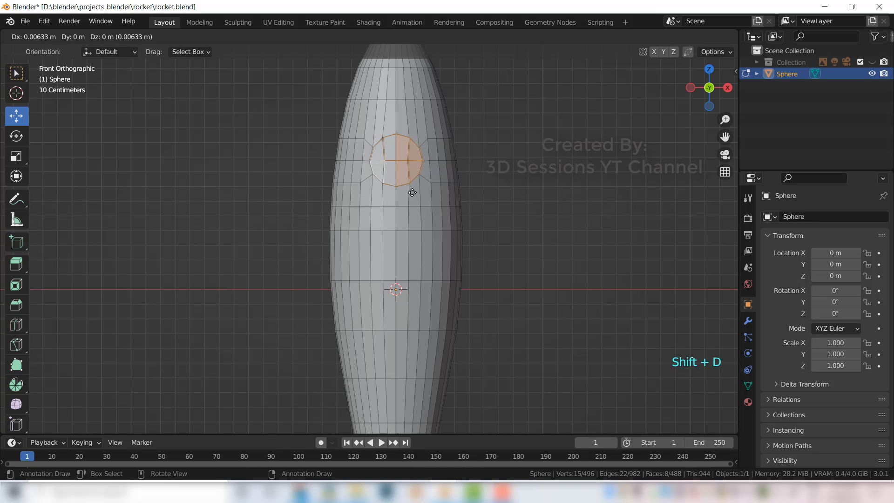
{"action": "left_click", "coordinate": [390, 215]}
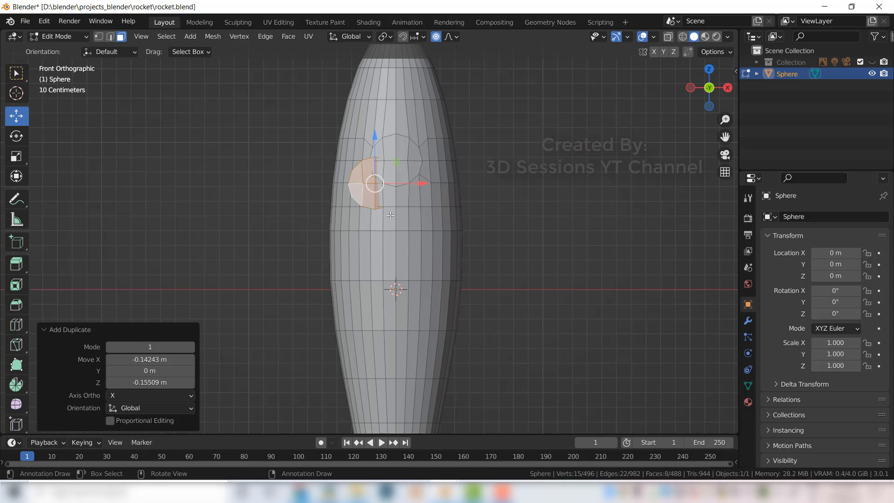
{"action": "key", "text": "ctrl+z"}
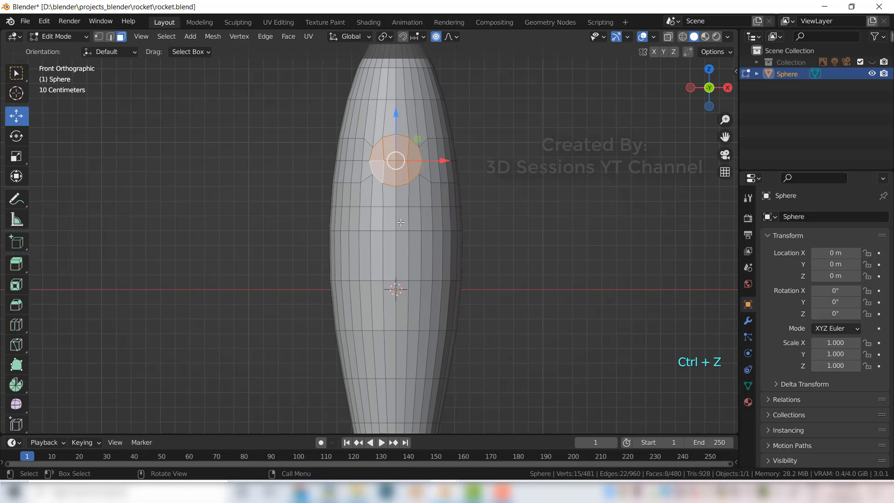
Step: Separate the selected circular faces into their own object and hide that object in Object Mode
{"action": "key", "text": "p"}
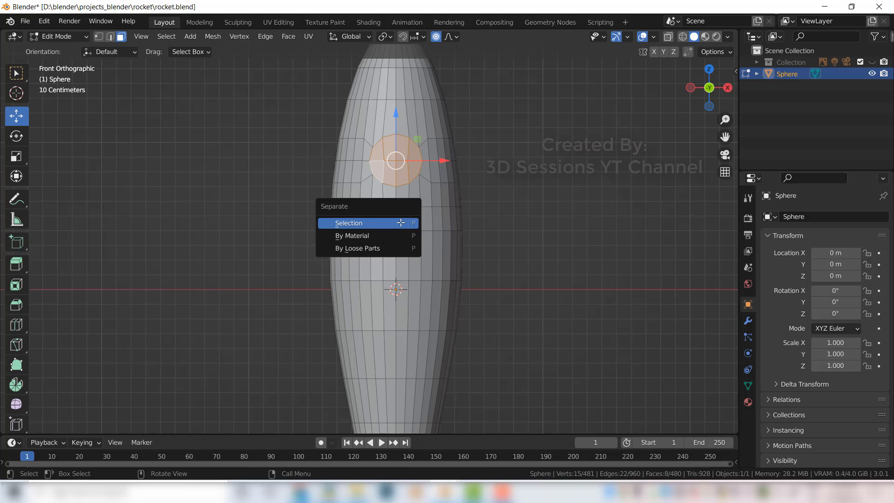
{"action": "left_click", "coordinate": [401, 223]}
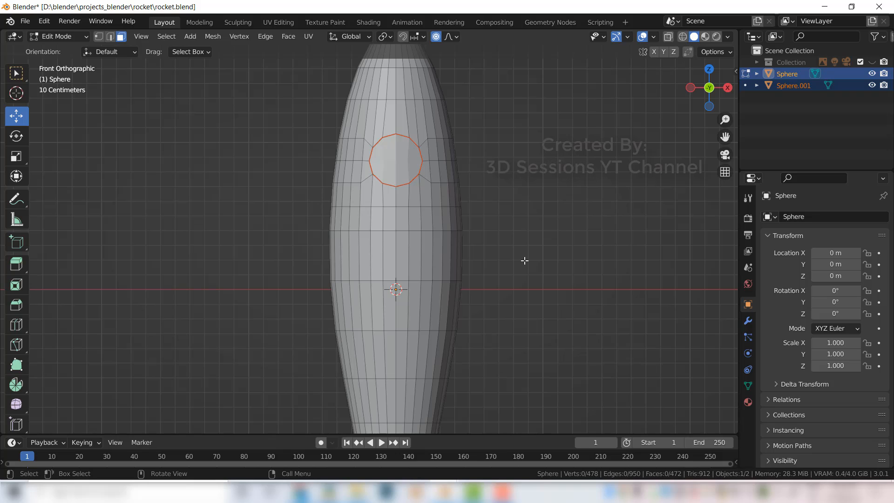
{"action": "key", "text": "Tab"}
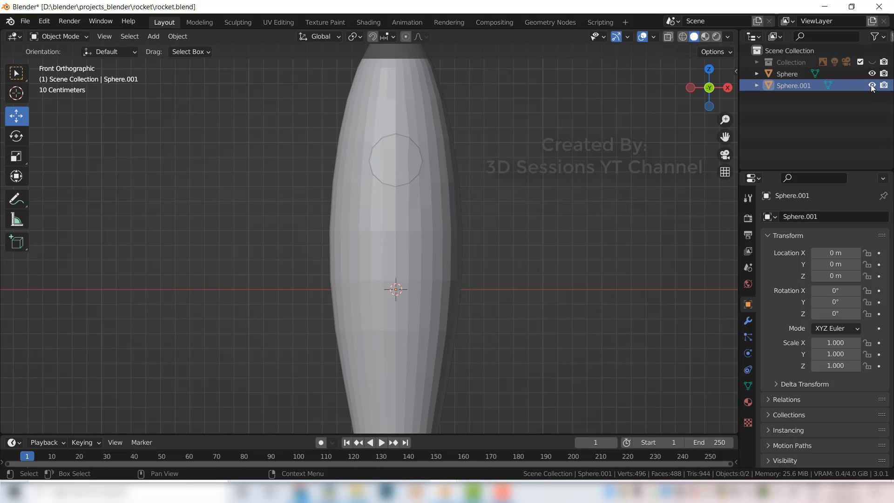
{"action": "left_click", "coordinate": [411, 168]}
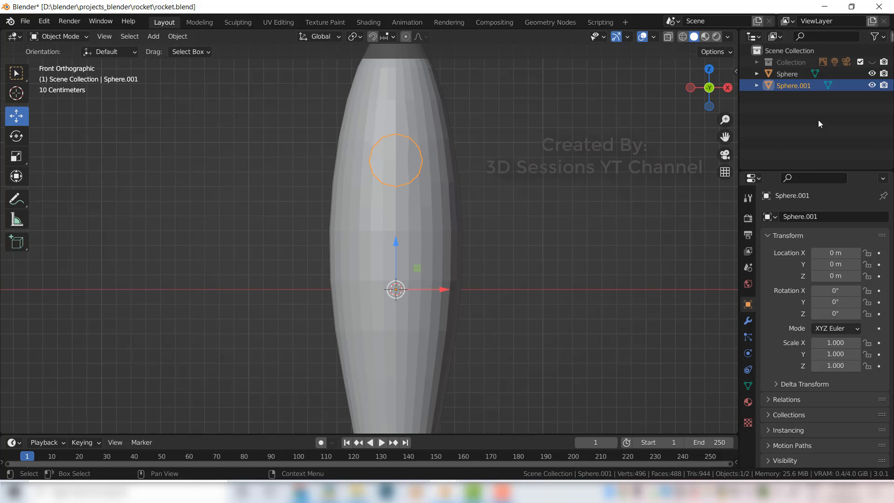
{"action": "left_click", "coordinate": [871, 85]}
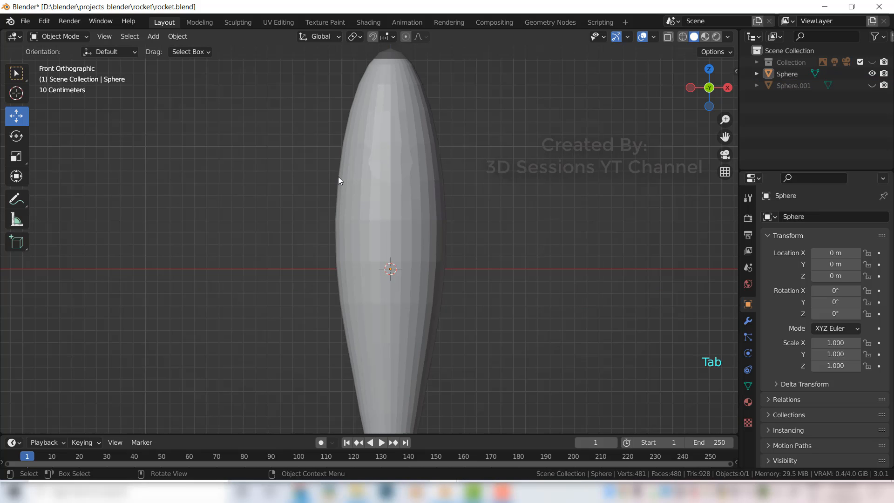
Step: Select the eight faces inside the circular outline on the rocket body's front in Edit Mode, using face selection
{"action": "left_click", "coordinate": [338, 176]}
{"action": "key", "text": "Tab"}
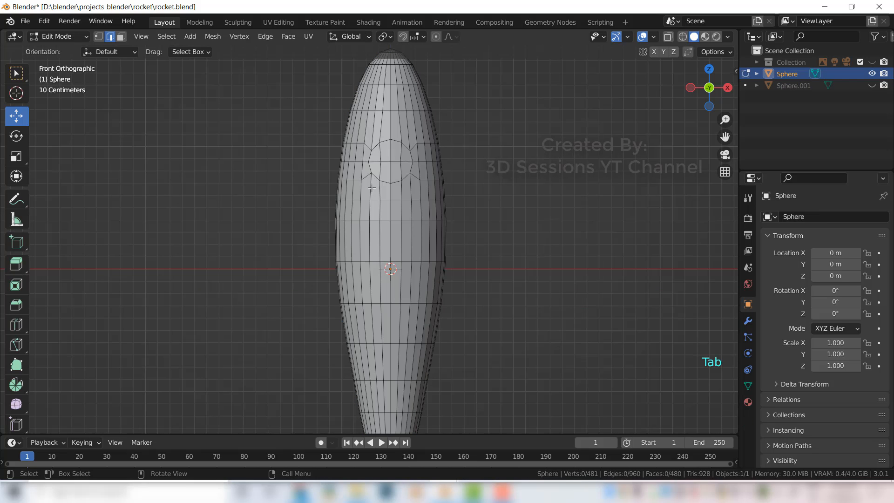
{"action": "left_click", "coordinate": [369, 155]}
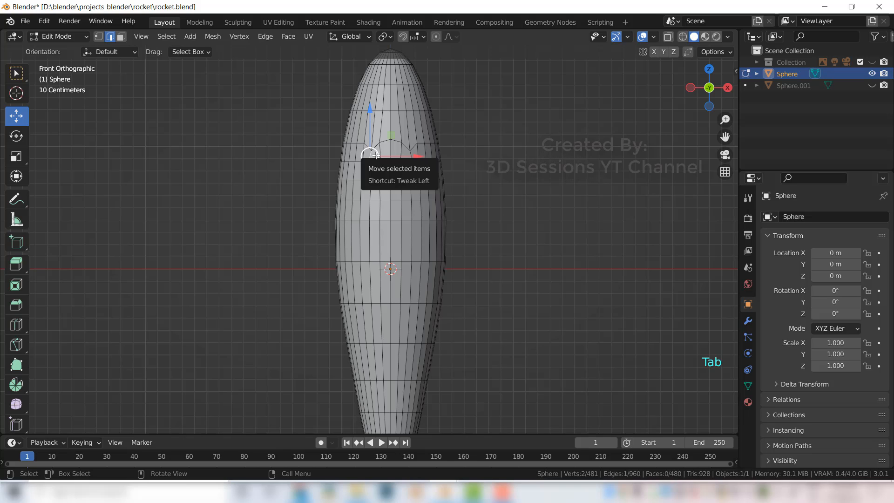
{"action": "key", "text": "3"}
{"action": "left_click", "coordinate": [376, 155]}
{"action": "left_click", "coordinate": [386, 156], "text": "shift"}
{"action": "left_click", "coordinate": [397, 157], "text": "shift"}
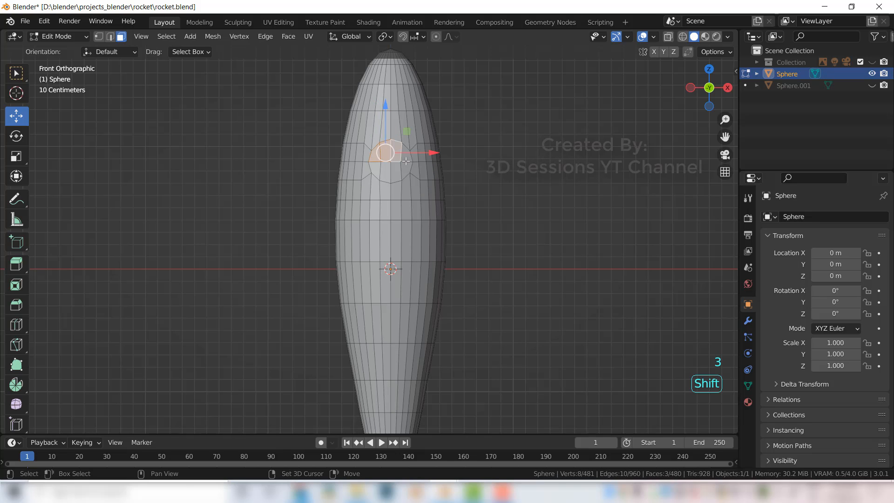
{"action": "left_click", "coordinate": [406, 160], "text": "shift"}
{"action": "left_click", "coordinate": [405, 167], "text": "shift"}
{"action": "left_click", "coordinate": [395, 173], "text": "shift"}
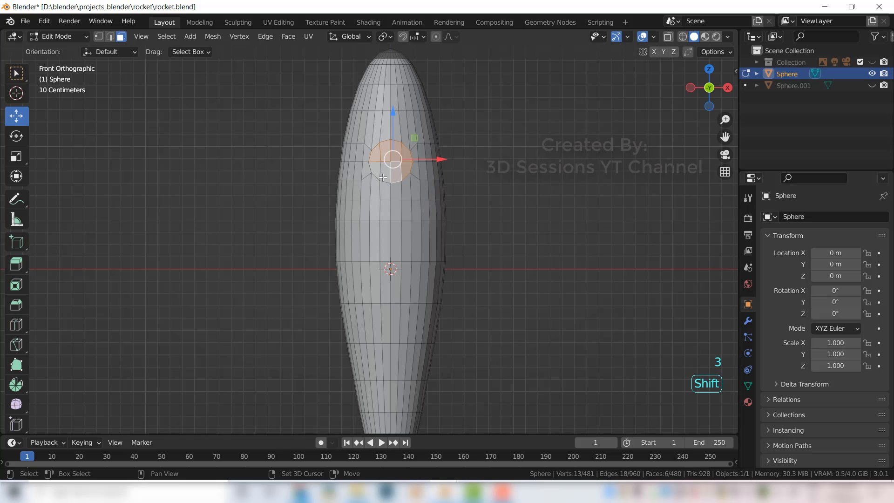
{"action": "left_click", "coordinate": [383, 177], "text": "shift"}
{"action": "left_click", "coordinate": [375, 169], "text": "shift"}
Step: Inset the selected circular faces by about 0.019 m
{"action": "scroll", "coordinate": [437, 160], "scroll_direction": "up", "scroll_amount": 2}
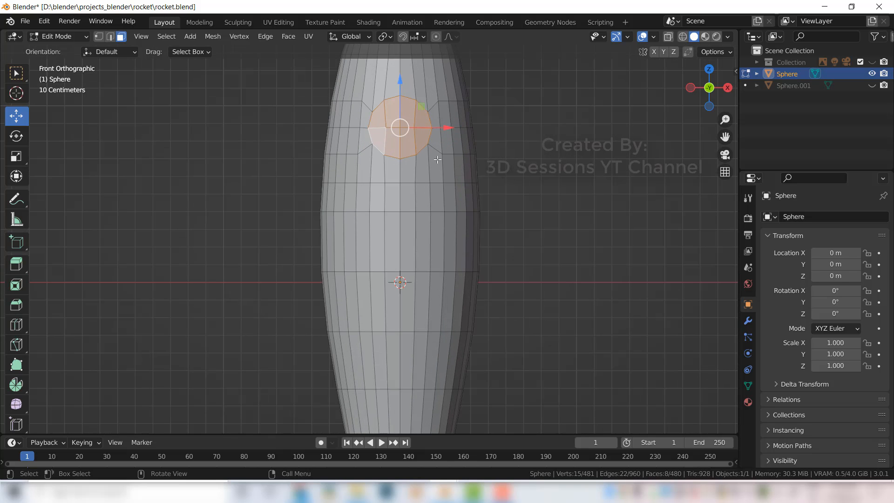
{"action": "middle_click_drag", "start_coordinate": [438, 159], "coordinate": [424, 257], "text": "shift"}
{"action": "scroll", "coordinate": [424, 258], "scroll_direction": "up", "scroll_amount": 3}
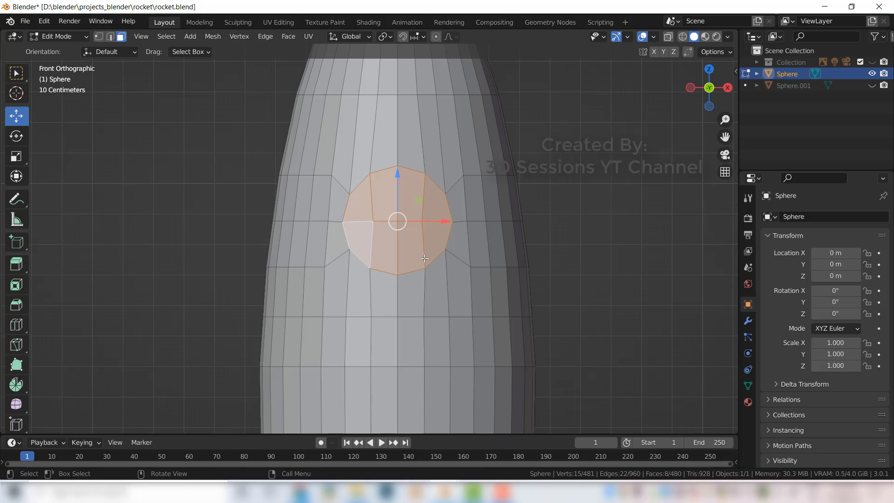
{"action": "key", "text": "i"}
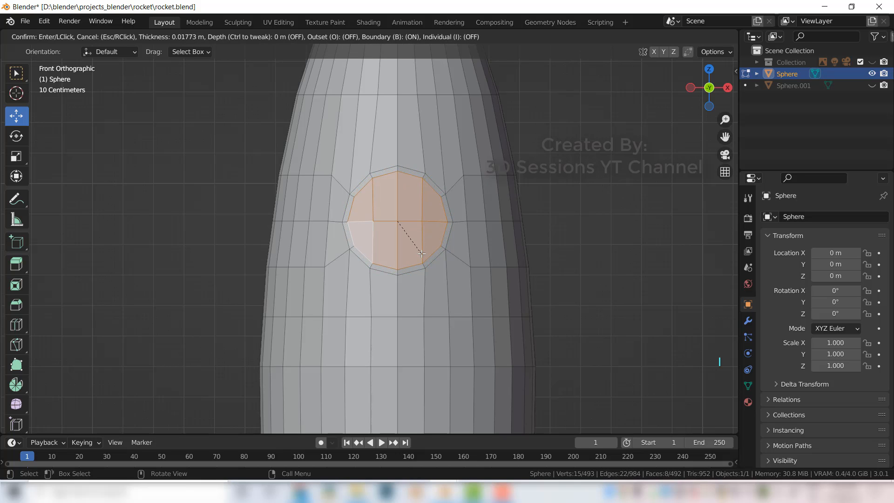
{"action": "left_click", "coordinate": [422, 257]}
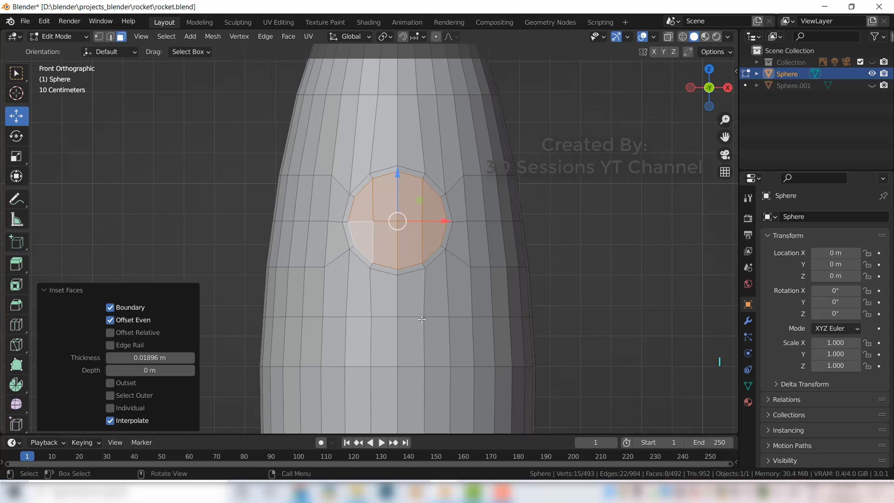
Step: Extrude the inset circular faces about 0.08 m inward along their normal to recess the window, and return to Object Mode
{"action": "middle_click_drag", "start_coordinate": [420, 318], "coordinate": [323, 347]}
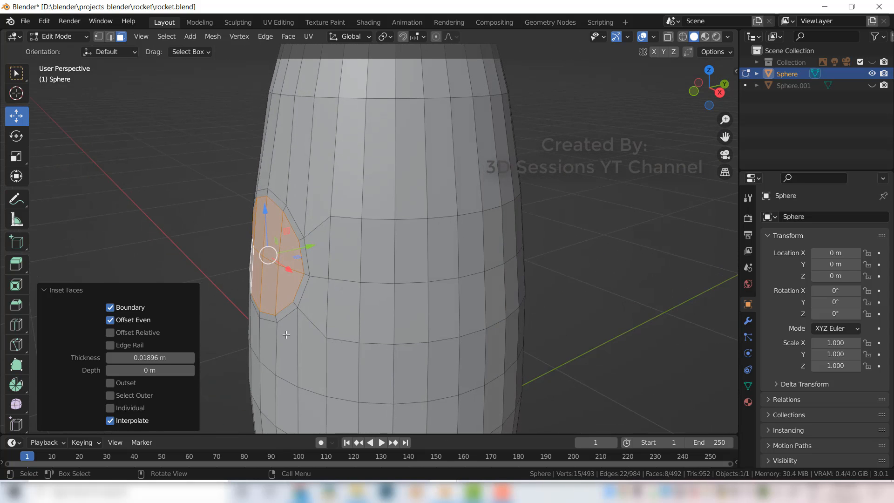
{"action": "key", "text": "e"}
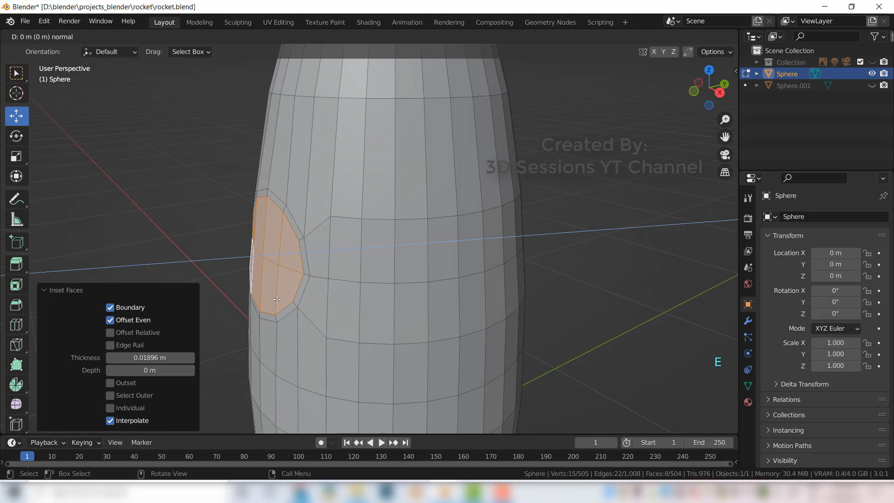
{"action": "left_click", "coordinate": [303, 296]}
{"action": "key", "text": "grave"}
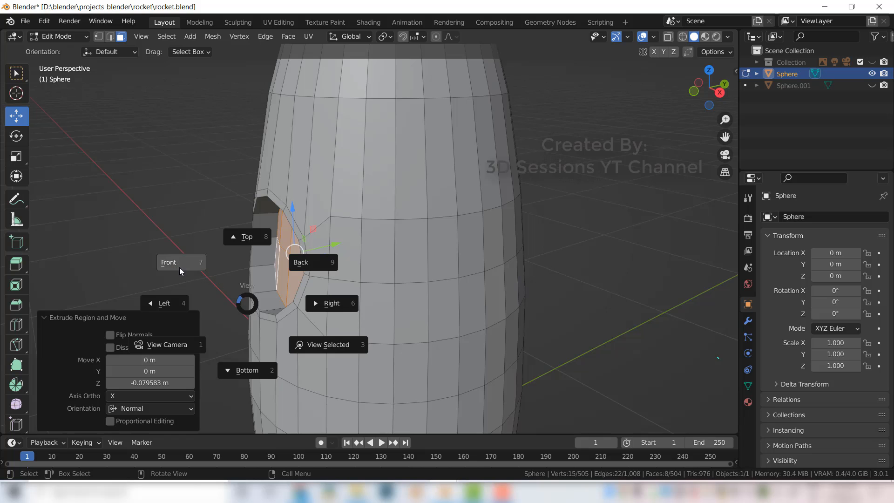
{"action": "left_click", "coordinate": [179, 268]}
{"action": "key", "text": "Tab"}
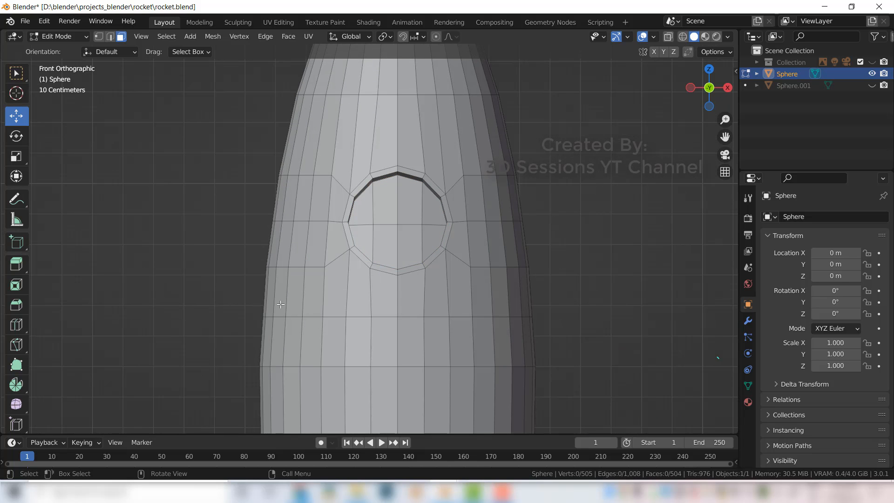
{"action": "middle_click_drag", "start_coordinate": [350, 334], "coordinate": [347, 362]}
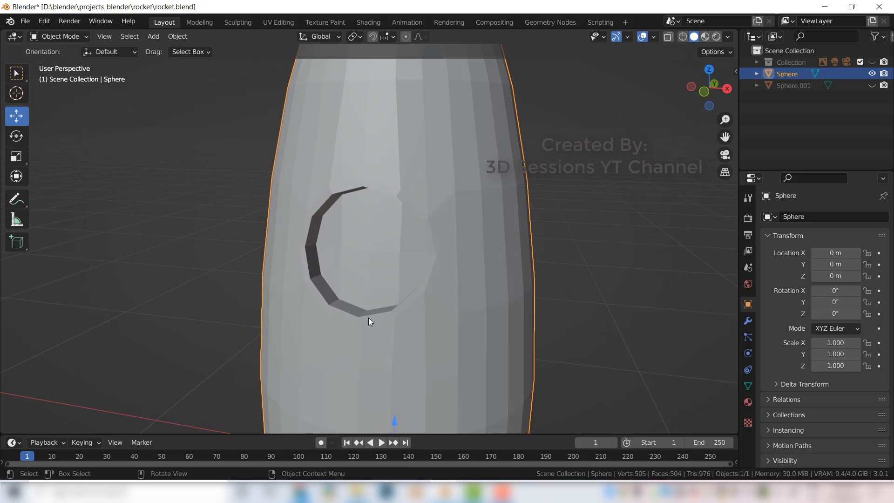
Step: Select the closed ring of twelve narrow faces around the window recess in Edit Mode
{"action": "key", "text": "grave"}
{"action": "left_click", "coordinate": [264, 257]}
{"action": "key", "text": "Tab"}
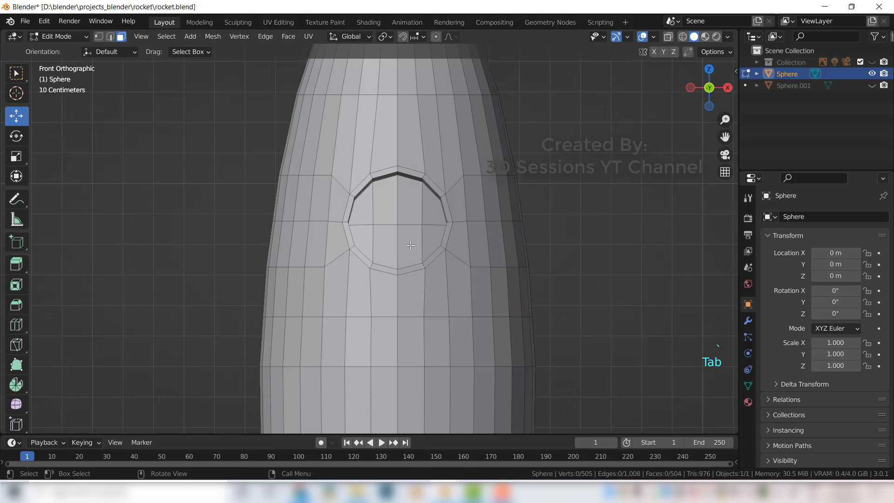
{"action": "scroll", "coordinate": [360, 192], "scroll_direction": "up", "scroll_amount": 3}
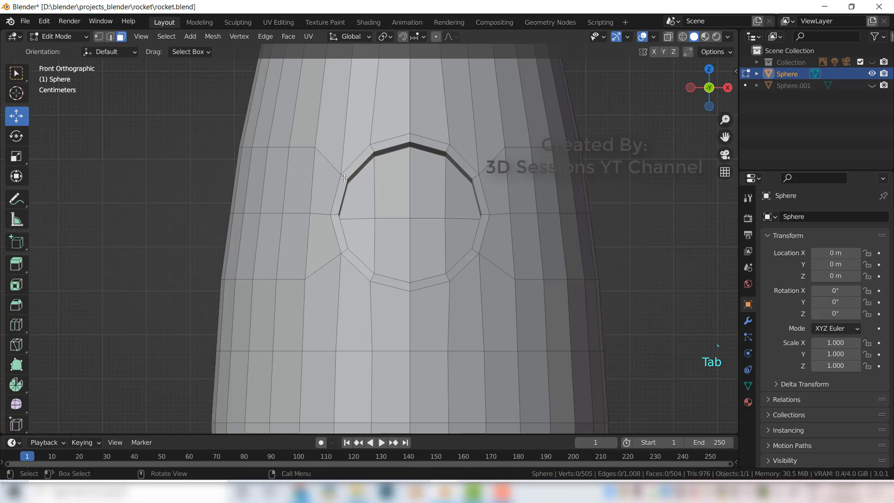
{"action": "left_click", "coordinate": [342, 177], "text": "alt"}
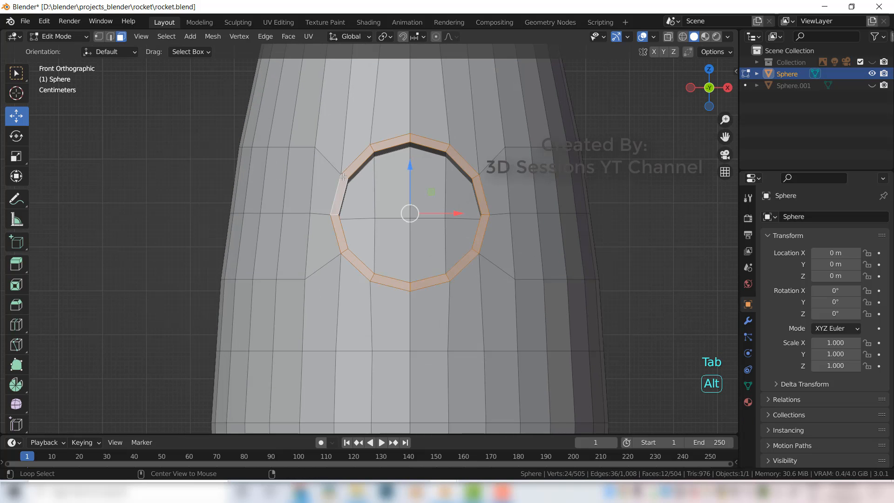
{"action": "left_click", "coordinate": [611, 250]}
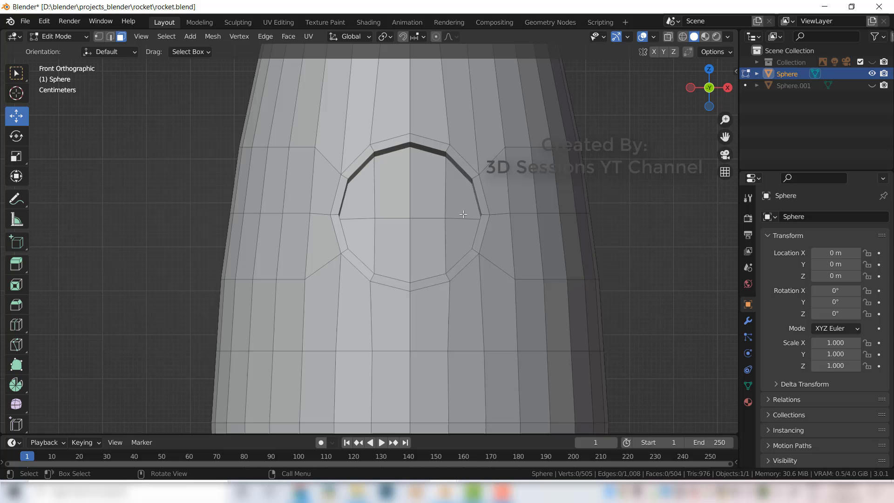
{"action": "key", "text": "alt"}
{"action": "left_click", "coordinate": [344, 177], "text": "alt"}
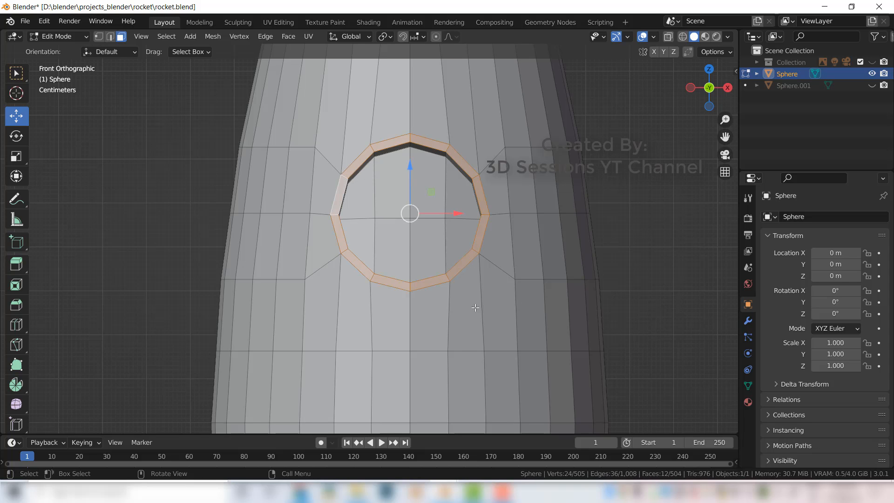
Step: Extrude the window's rim faces outward by about 0.009 m and return to Object Mode
{"action": "middle_click_drag", "start_coordinate": [475, 307], "coordinate": [375, 259]}
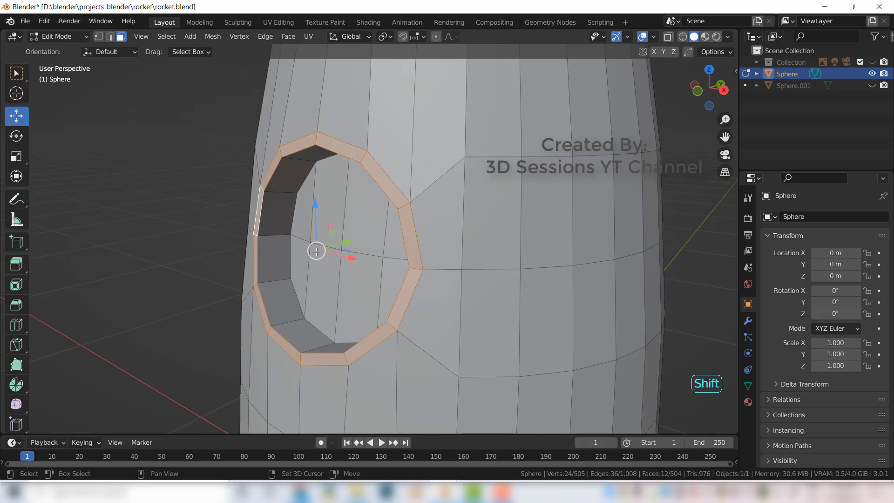
{"action": "key", "text": "e"}
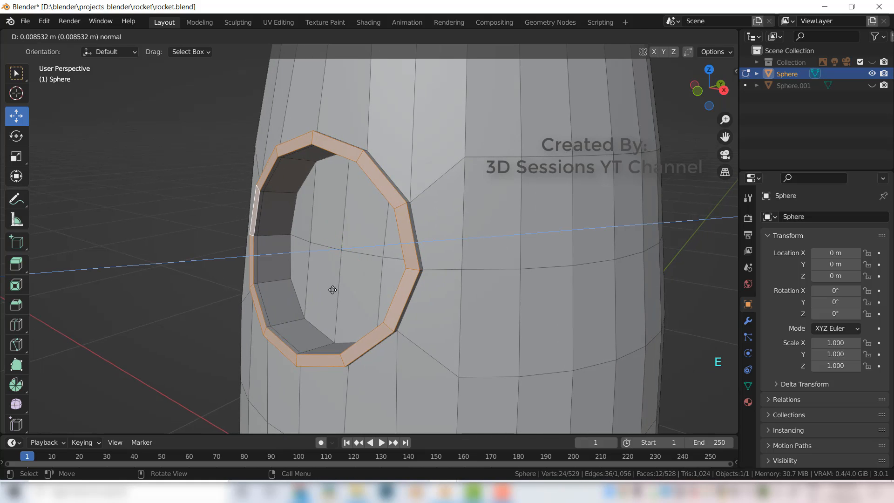
{"action": "left_click", "coordinate": [333, 289]}
{"action": "key", "text": "Tab"}
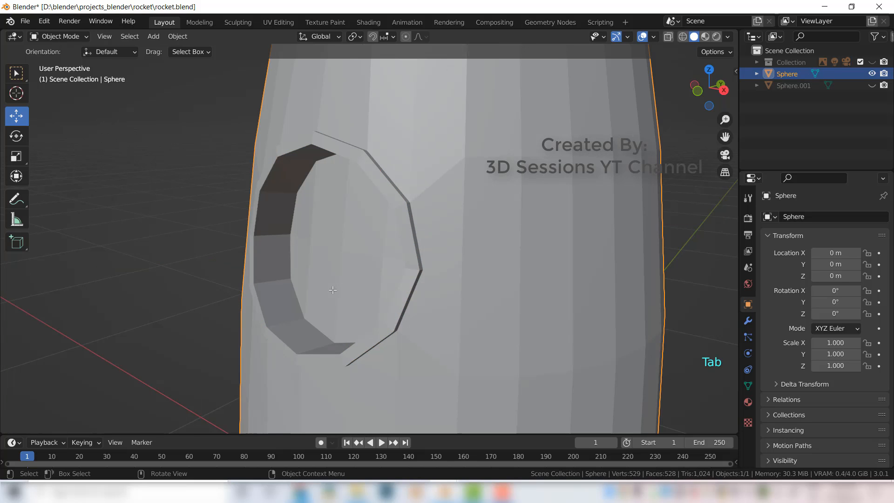
Step: Unhide the separated circular patch, Sphere.001, and make it the selected object
{"action": "middle_click_drag", "start_coordinate": [307, 356], "coordinate": [353, 361]}
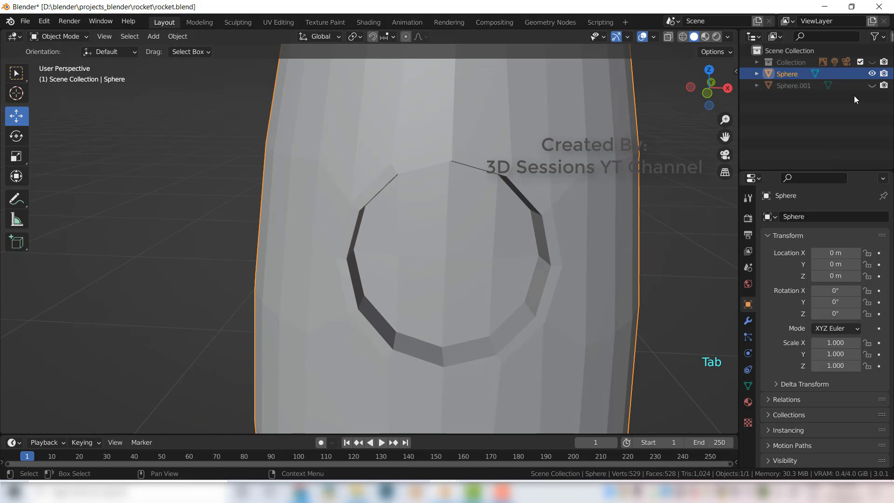
{"action": "left_click", "coordinate": [871, 85]}
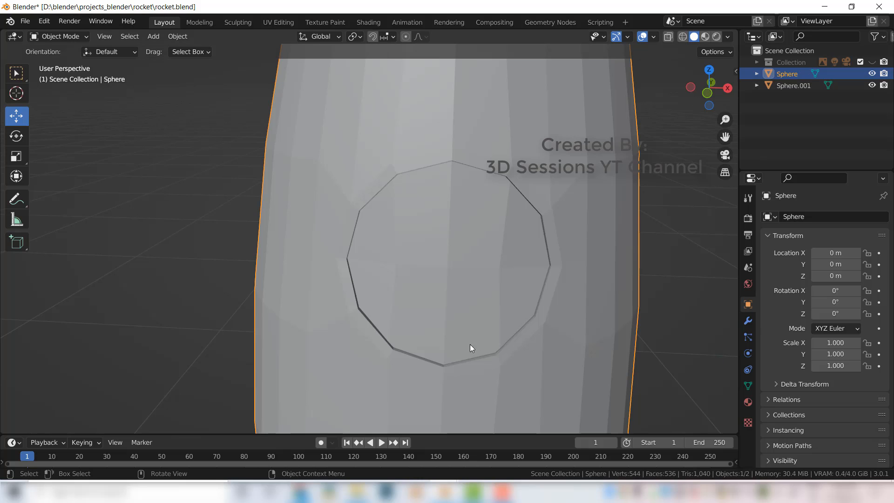
{"action": "middle_click_drag", "start_coordinate": [471, 344], "coordinate": [404, 323]}
{"action": "left_click", "coordinate": [376, 274]}
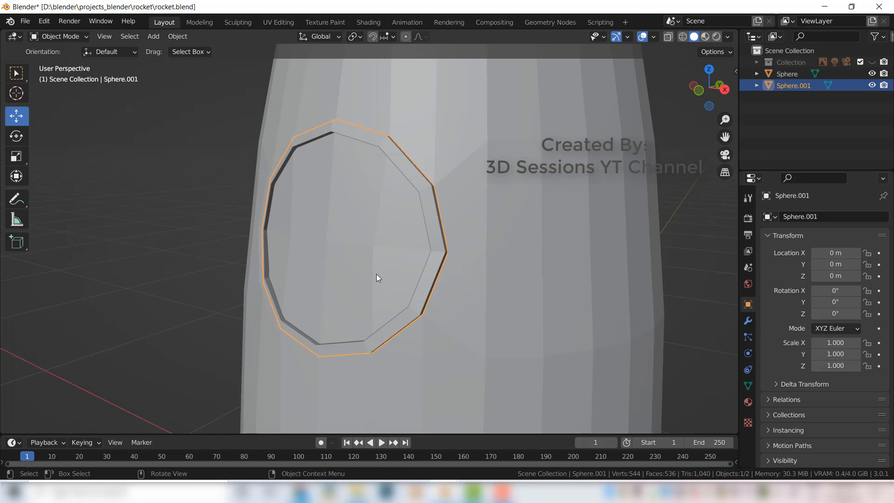
{"action": "left_click", "coordinate": [344, 242]}
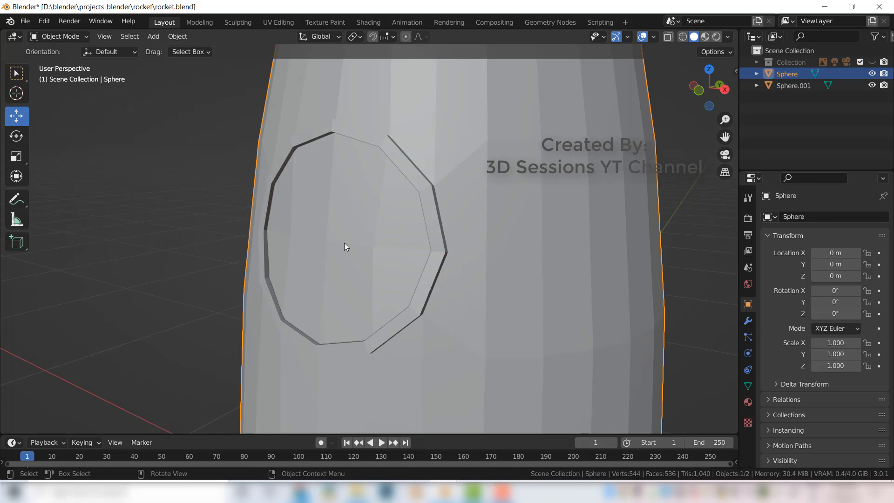
{"action": "left_click", "coordinate": [804, 85]}
{"action": "key", "text": "grave"}
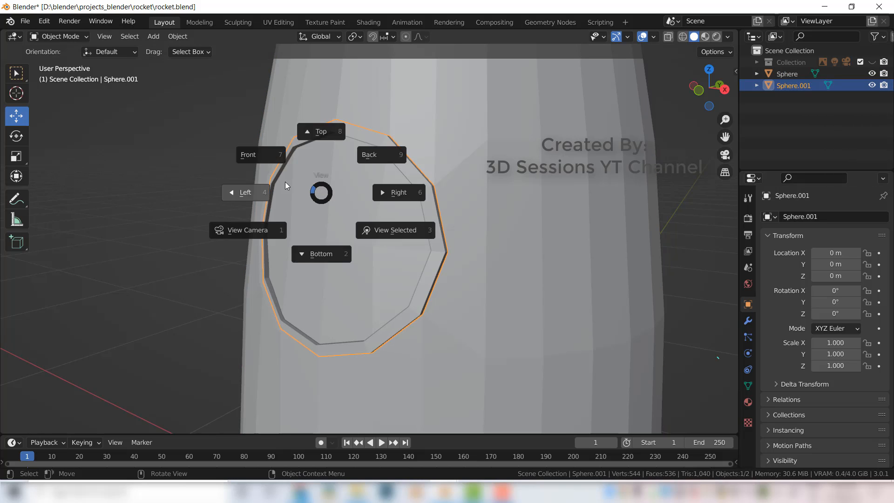
{"action": "left_click", "coordinate": [249, 151]}
{"action": "key", "text": "alt+z"}
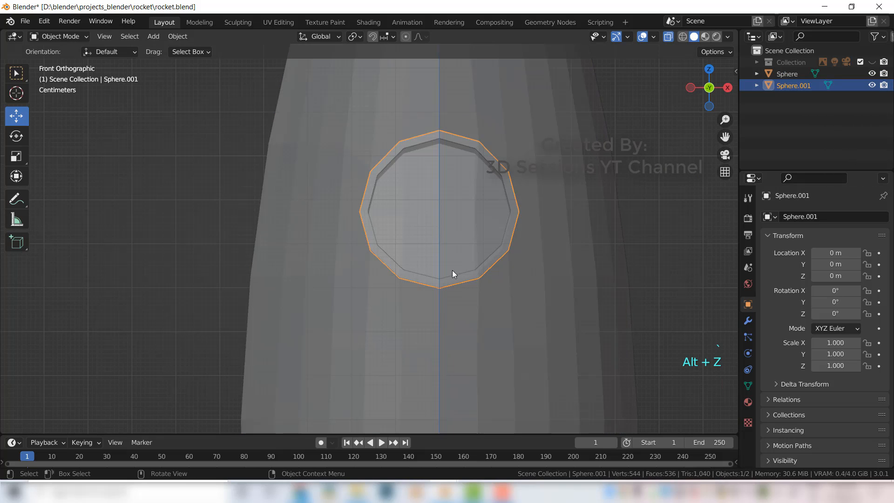
{"action": "key", "text": "s"}
{"action": "right_click", "coordinate": [502, 268]}
{"action": "scroll", "coordinate": [487, 219], "scroll_direction": "down", "scroll_amount": 5}
{"action": "key", "text": "alt+z"}
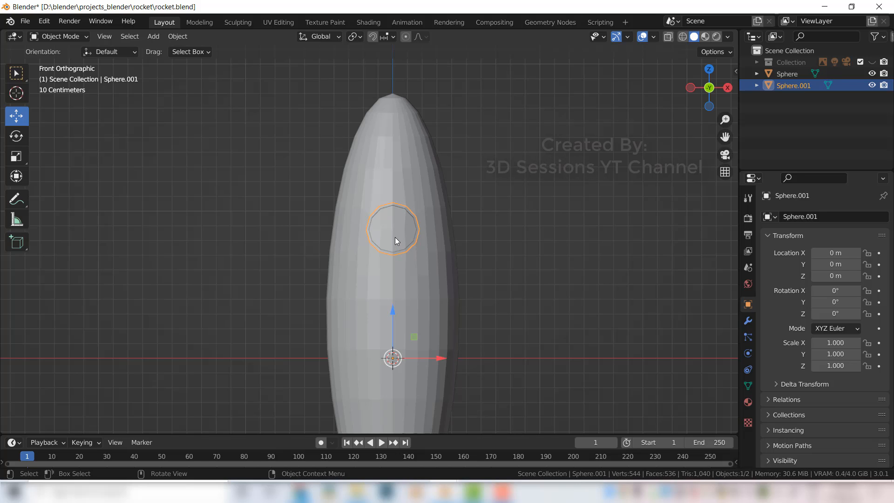
Step: Set the circular patch's origin to its geometry
{"action": "right_click", "coordinate": [391, 225]}
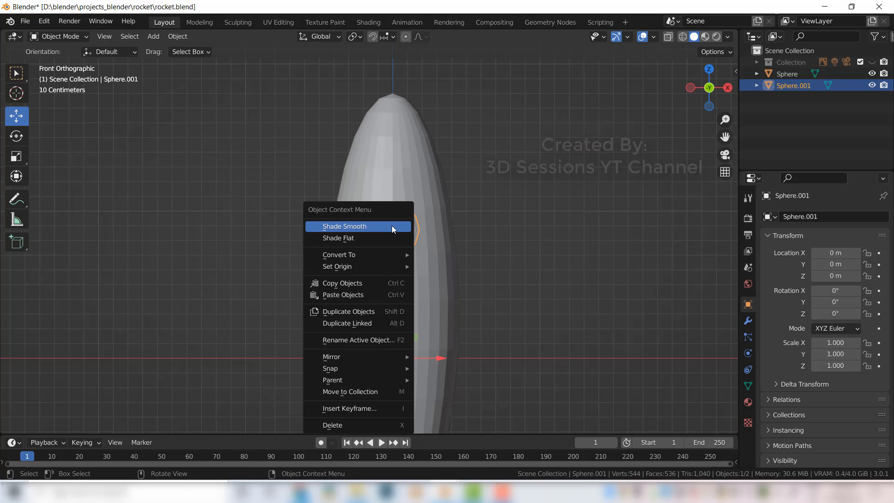
{"action": "mouse_move", "coordinate": [371, 267]}
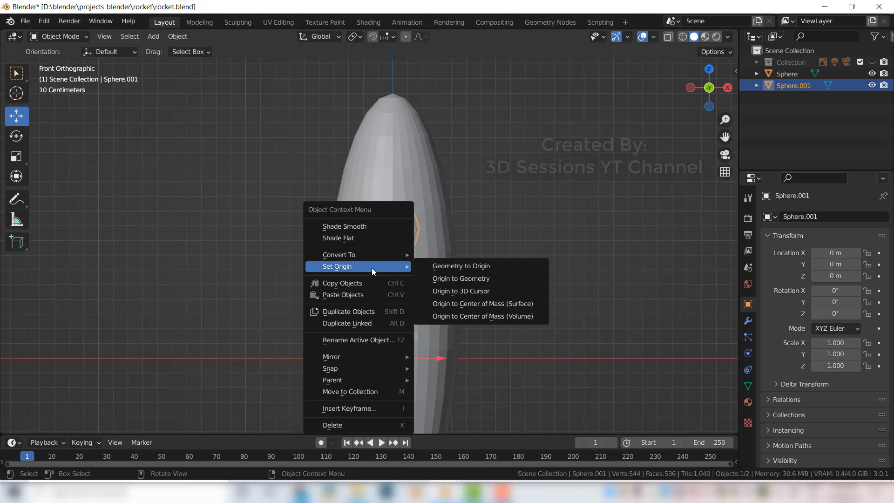
{"action": "left_click", "coordinate": [475, 280]}
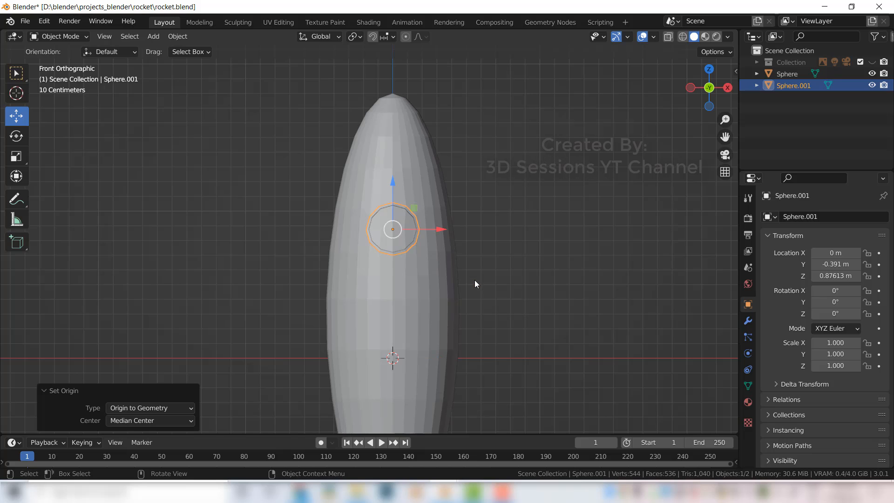
Step: Scale the circular patch uniformly to about 0.922 so it fits within the window rim
{"action": "scroll", "coordinate": [395, 236], "scroll_direction": "up", "scroll_amount": 6}
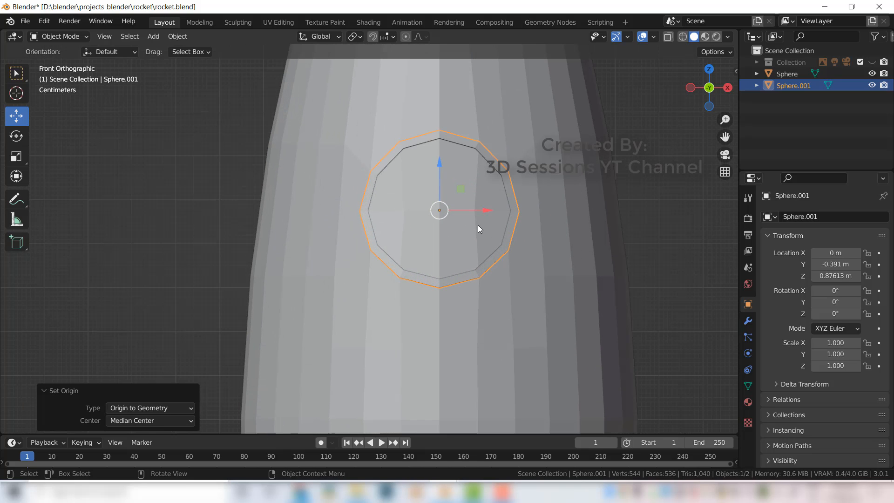
{"action": "middle_click_drag", "start_coordinate": [479, 225], "coordinate": [420, 252], "text": "shift"}
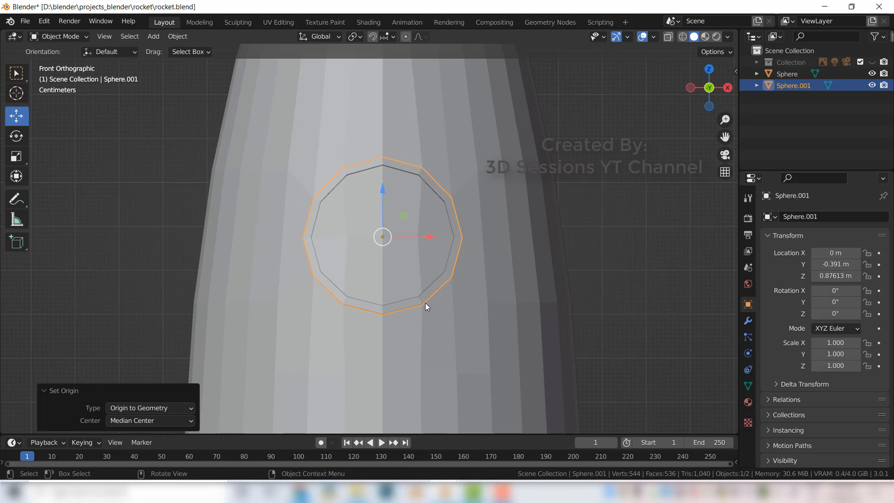
{"action": "key", "text": "s"}
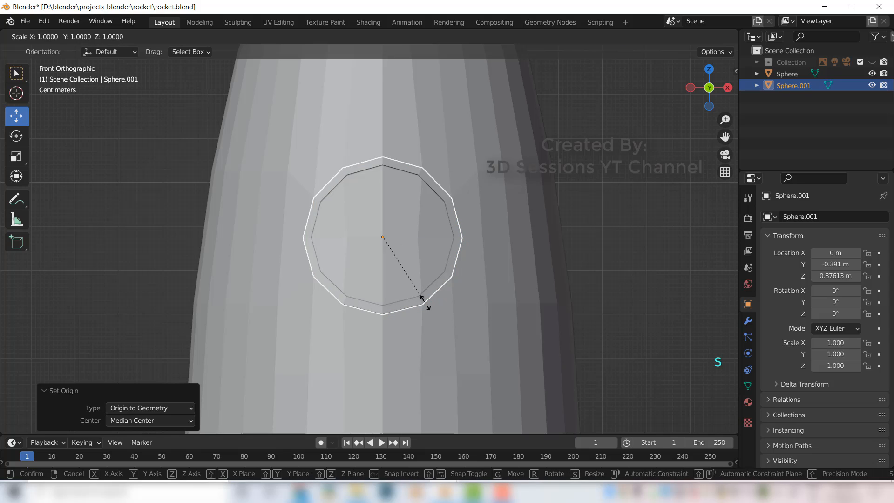
{"action": "left_click", "coordinate": [421, 298]}
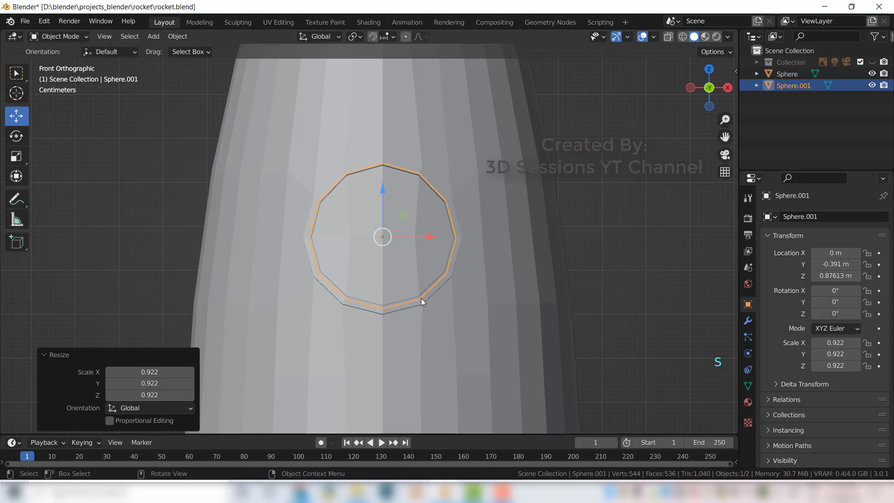
Step: Inset all faces of the circular window patch by about 0.014 m and return to Object Mode
{"action": "key", "text": "alt+z"}
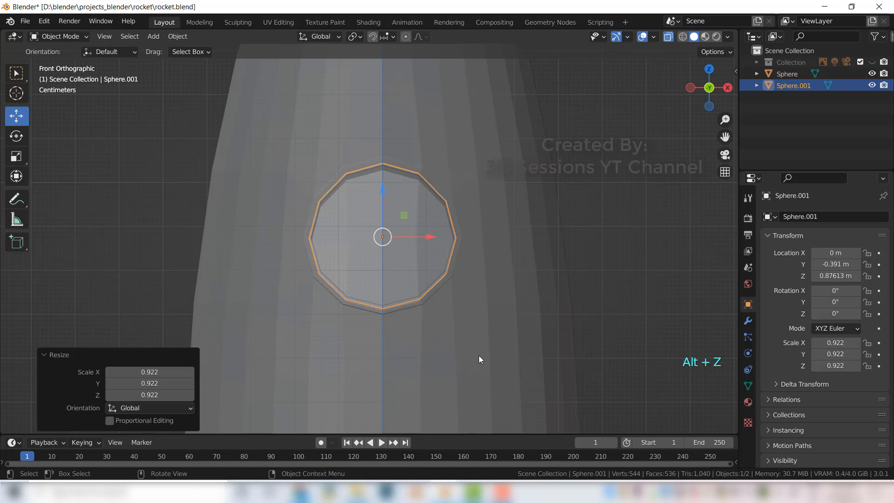
{"action": "key", "text": "alt+z"}
{"action": "key", "text": "Tab"}
{"action": "key", "text": "Tab"}
{"action": "key", "text": "Tab"}
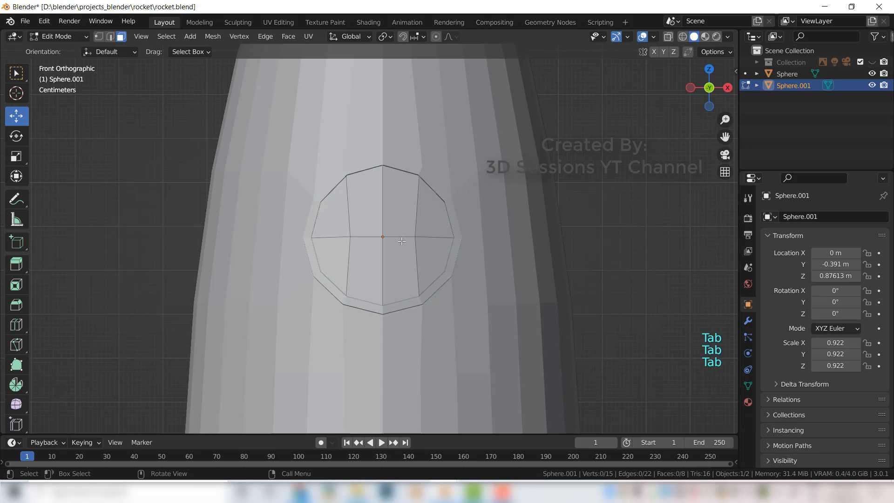
{"action": "key", "text": "3"}
{"action": "key", "text": "l"}
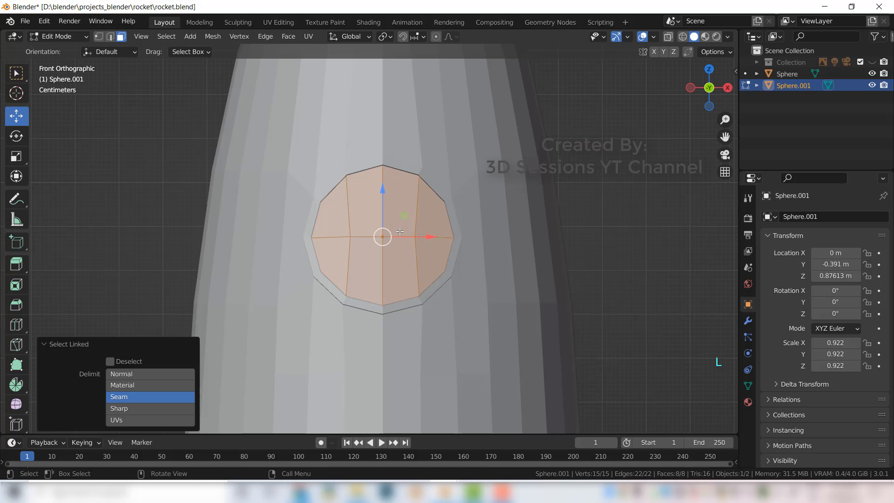
{"action": "key", "text": "i"}
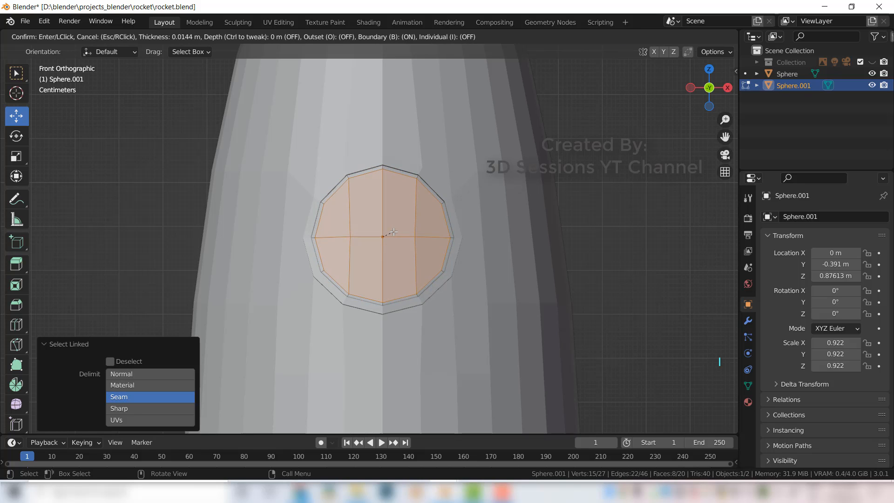
{"action": "left_click", "coordinate": [394, 232]}
{"action": "key", "text": "Tab"}
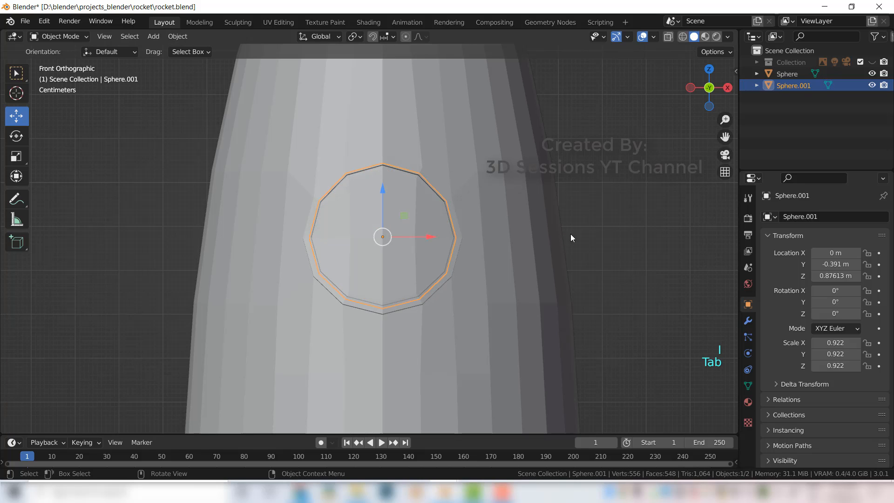
Step: Reselect the circular window patch and save the file
{"action": "left_click", "coordinate": [570, 234]}
{"action": "middle_click_drag", "start_coordinate": [307, 329], "coordinate": [294, 333]}
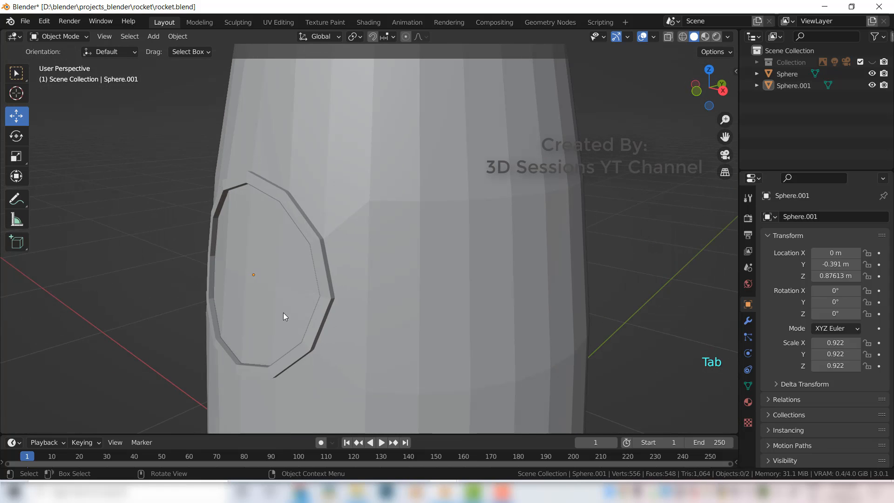
{"action": "left_click", "coordinate": [278, 298]}
{"action": "key", "text": "ctrl+s"}
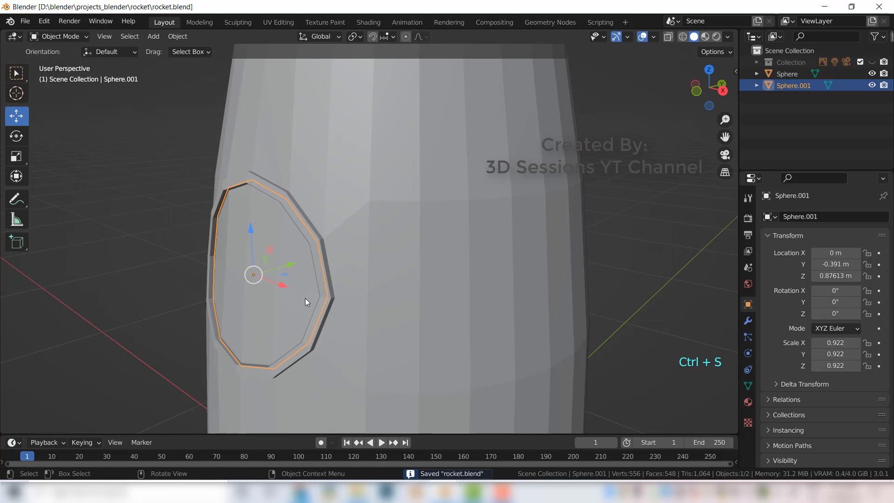
Step: In front view, add one centred horizontal loop cut to the rocket body in the wide face row just above the origin
{"action": "middle_click_drag", "start_coordinate": [305, 297], "coordinate": [410, 329]}
{"action": "key", "text": "grave"}
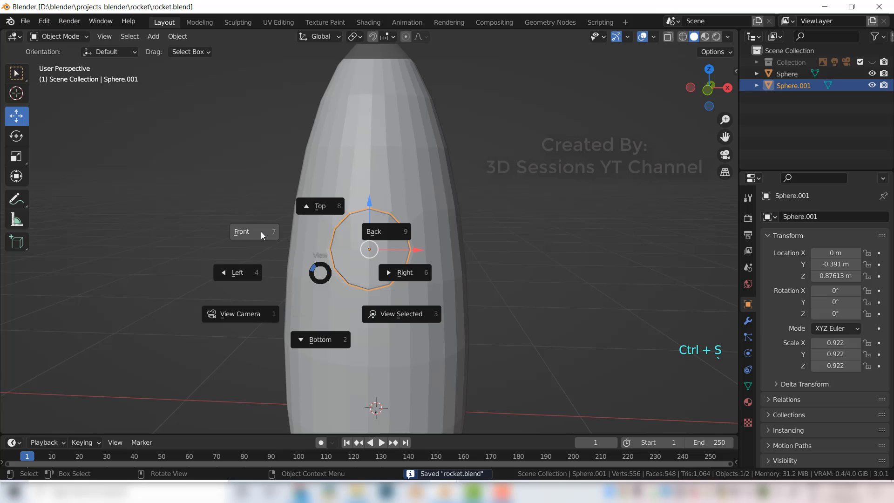
{"action": "left_click", "coordinate": [260, 231]}
{"action": "scroll", "coordinate": [441, 292], "scroll_direction": "down", "scroll_amount": 2}
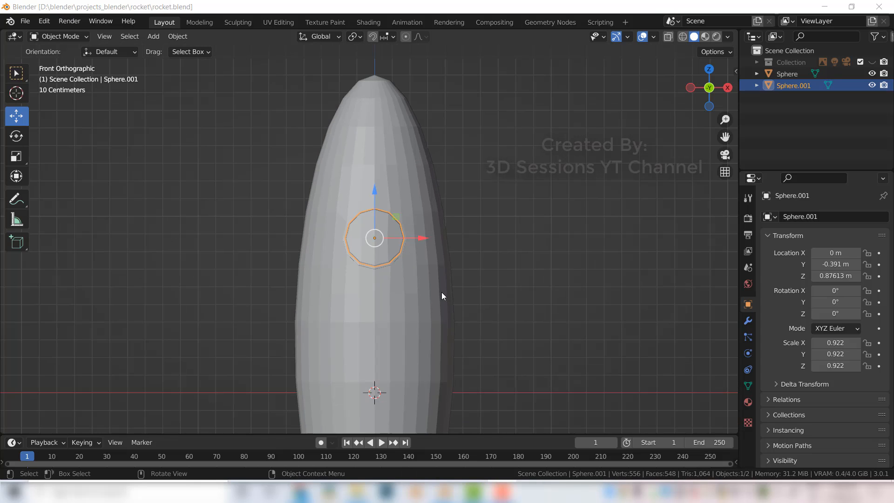
{"action": "left_click", "coordinate": [476, 286]}
{"action": "middle_click_drag", "start_coordinate": [394, 350], "coordinate": [404, 297], "text": "shift"}
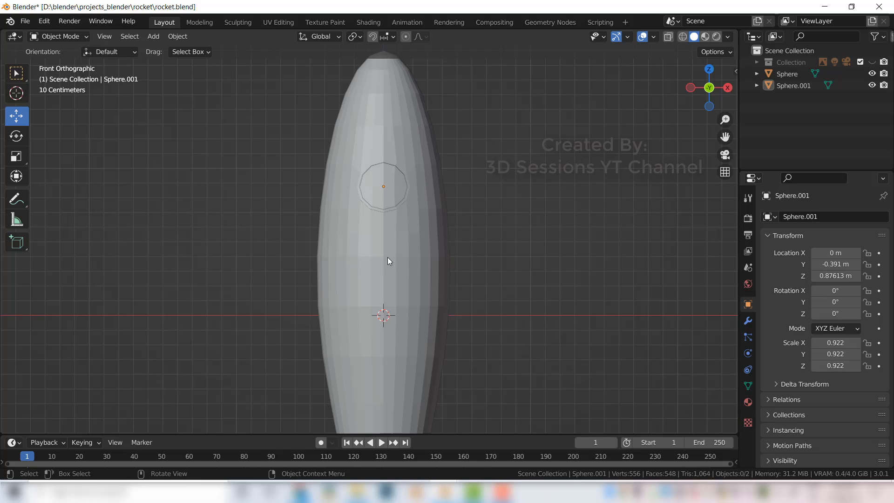
{"action": "left_click", "coordinate": [409, 278]}
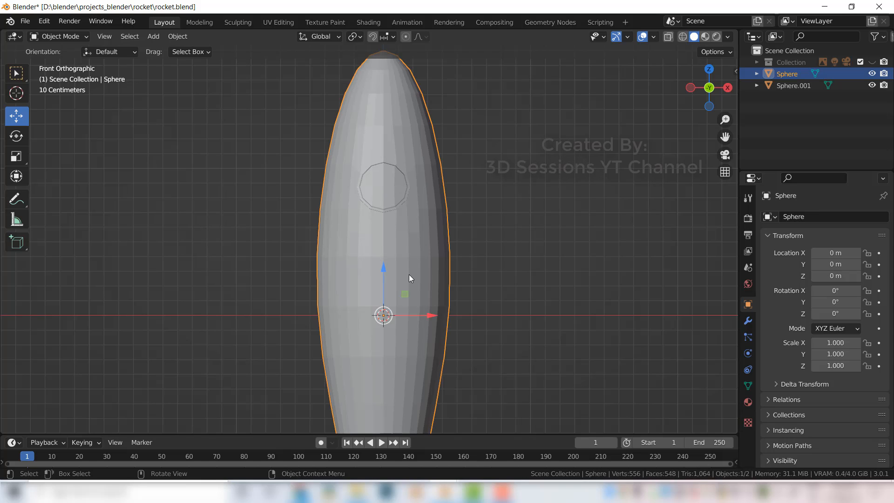
{"action": "key", "text": "Tab"}
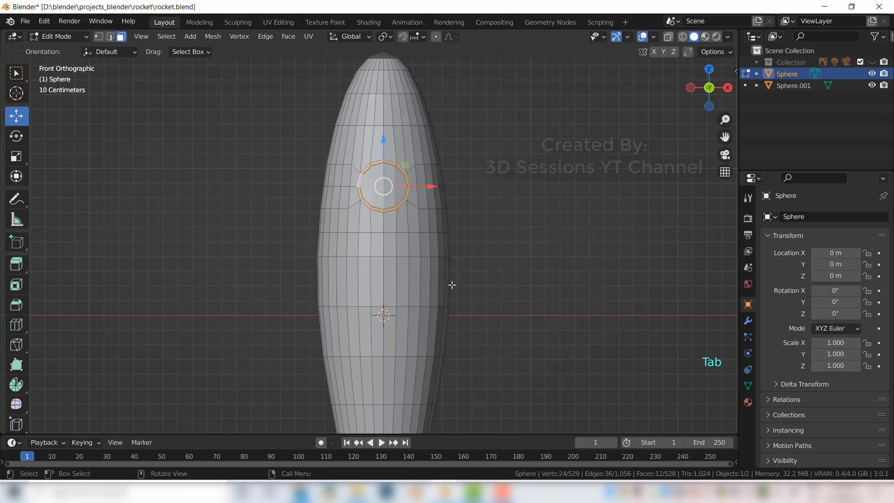
{"action": "key", "text": "ctrl+r"}
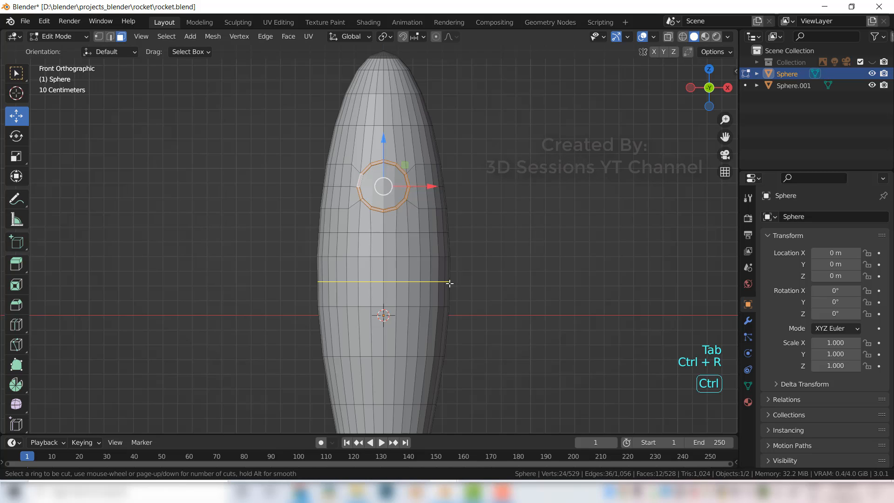
{"action": "left_click", "coordinate": [450, 282]}
{"action": "right_click", "coordinate": [449, 282]}
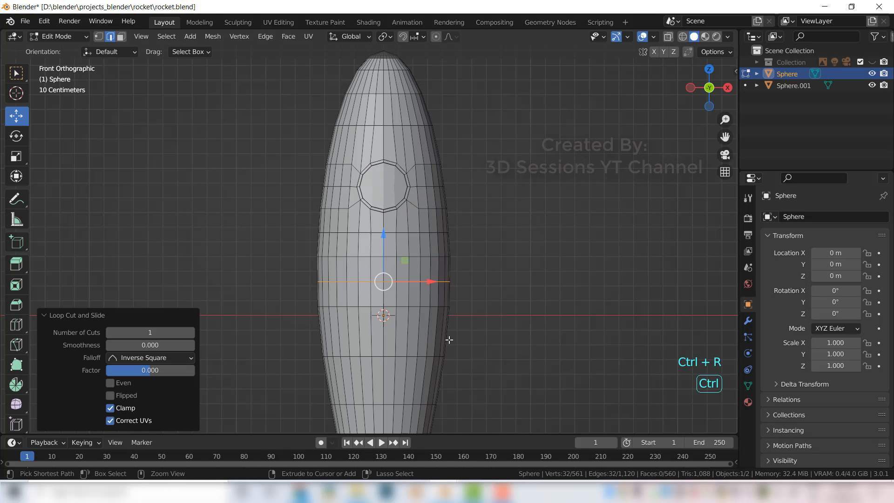
Step: Add two more centred horizontal loop cuts to the body, one just below the origin and one in the second wide row below it
{"action": "key", "text": "ctrl+r"}
{"action": "left_click", "coordinate": [449, 340]}
{"action": "right_click", "coordinate": [449, 339]}
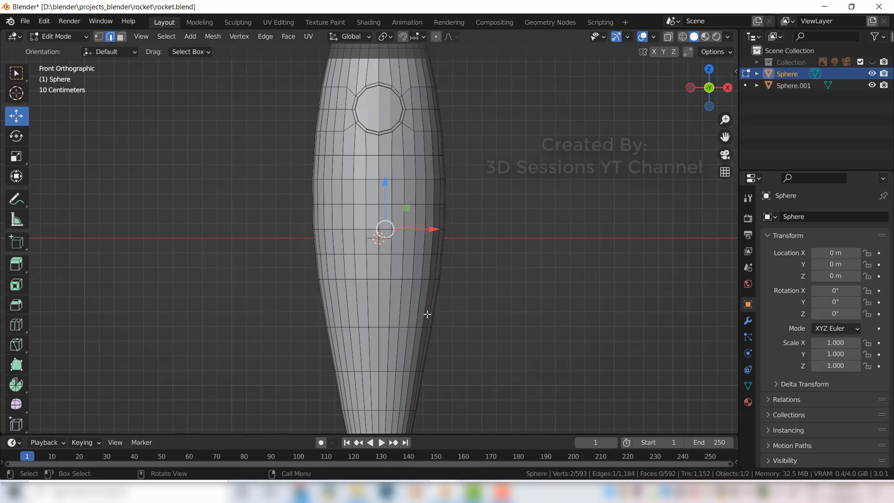
{"action": "key", "text": "ctrl+r"}
{"action": "left_click", "coordinate": [427, 312]}
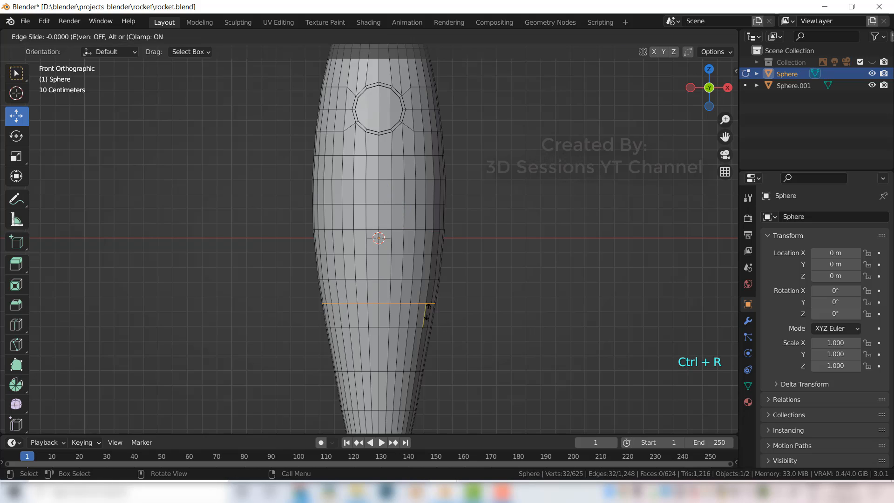
{"action": "right_click", "coordinate": [427, 311]}
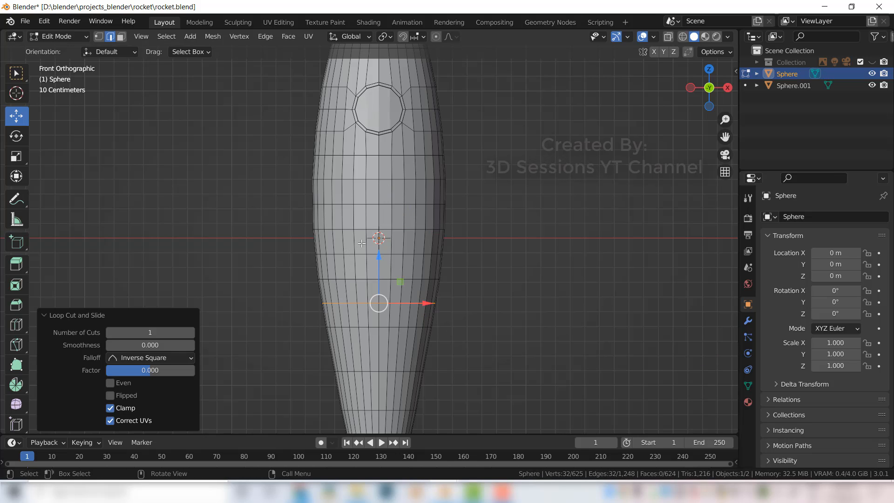
Step: Select a 4-by-4 block of faces centred on the body's front below the window, starting one row above the origin's row
{"action": "key", "text": "3"}
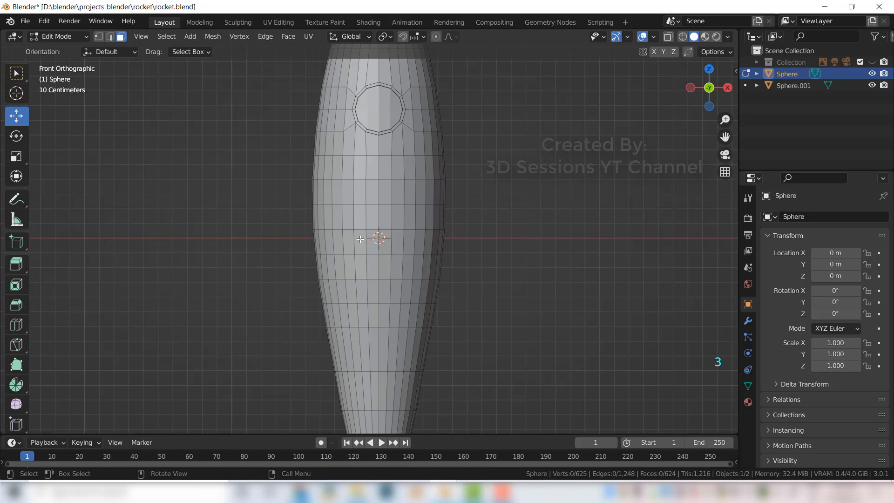
{"action": "left_click", "coordinate": [360, 239]}
{"action": "left_click", "coordinate": [363, 248], "text": "shift"}
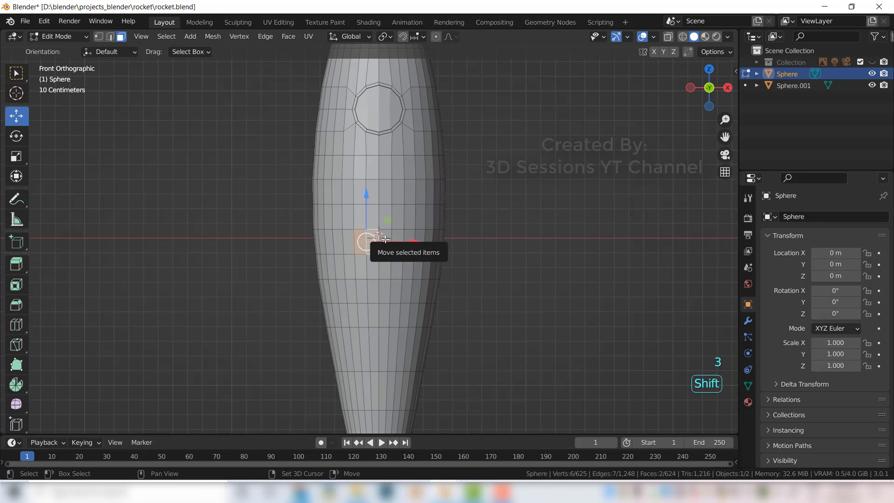
{"action": "left_click", "coordinate": [385, 238], "text": "shift"}
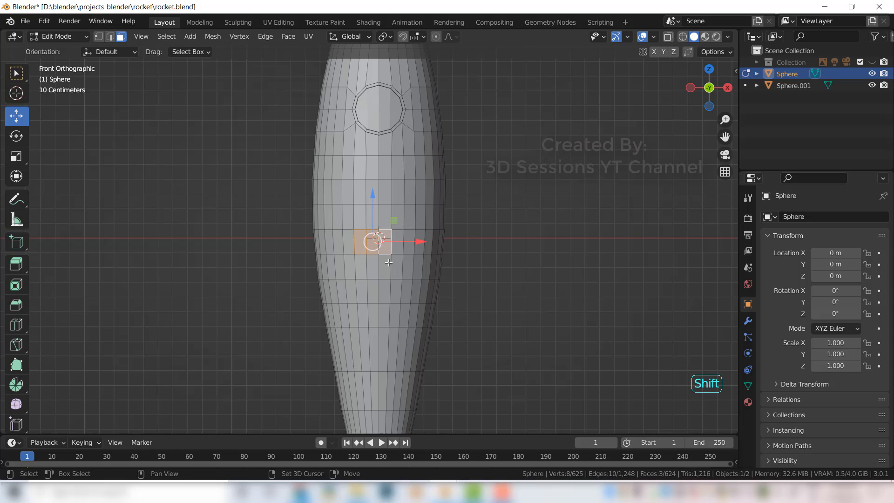
{"action": "left_click", "coordinate": [388, 262], "text": "shift"}
{"action": "left_click", "coordinate": [387, 292], "text": "shift"}
{"action": "left_click", "coordinate": [365, 295], "text": "shift"}
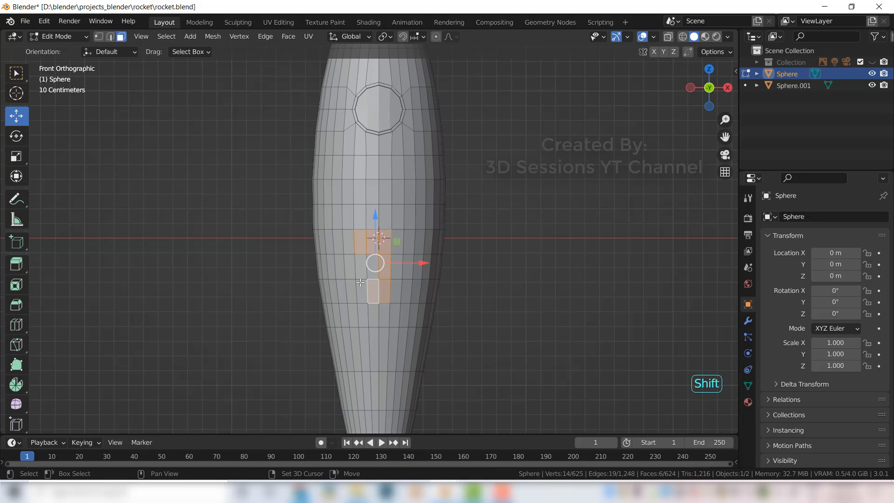
{"action": "left_click", "coordinate": [360, 282], "text": "shift"}
{"action": "left_click", "coordinate": [361, 266], "text": "shift"}
{"action": "left_click", "coordinate": [372, 269], "text": "shift"}
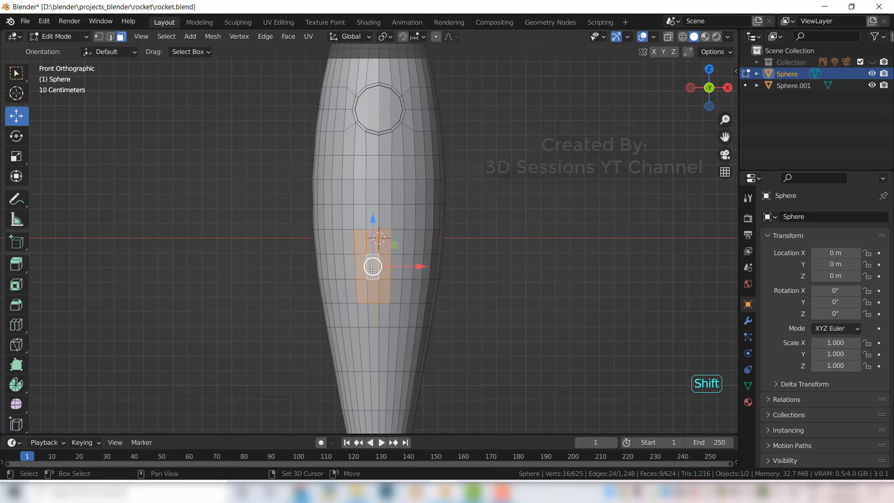
{"action": "left_click", "coordinate": [397, 242], "text": "shift"}
{"action": "left_click", "coordinate": [397, 267], "text": "shift"}
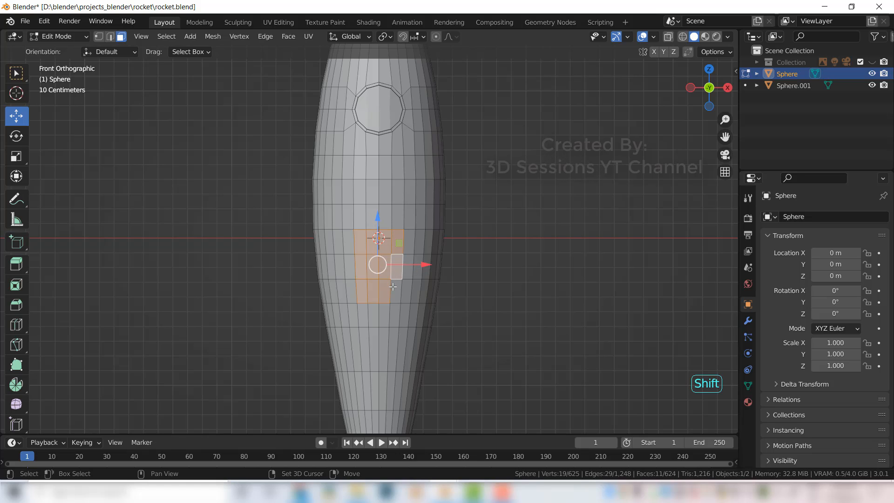
{"action": "key", "text": "alt+z"}
{"action": "left_click", "coordinate": [360, 216], "text": "shift"}
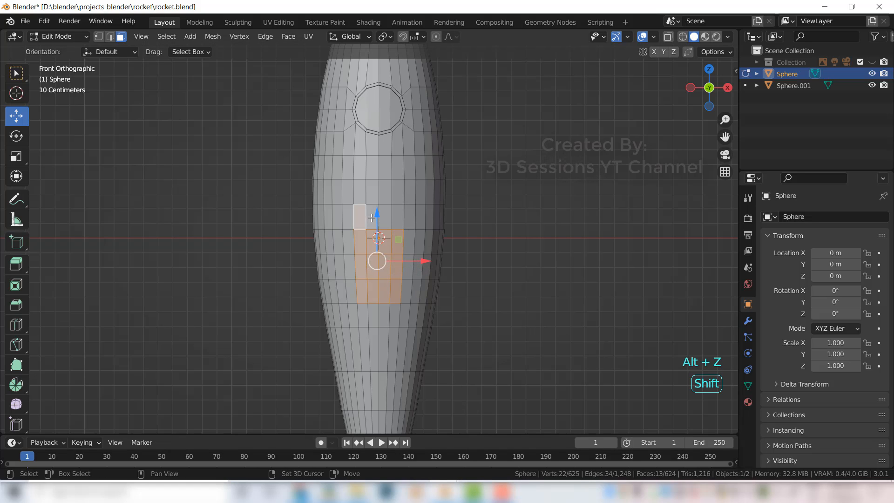
{"action": "left_click", "coordinate": [373, 217], "text": "shift"}
{"action": "left_click", "coordinate": [385, 217], "text": "shift"}
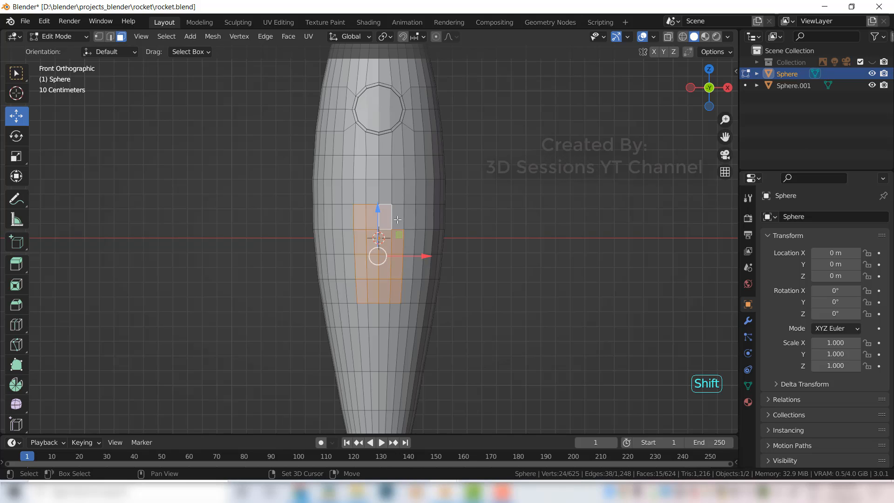
{"action": "left_click", "coordinate": [397, 219], "text": "shift"}
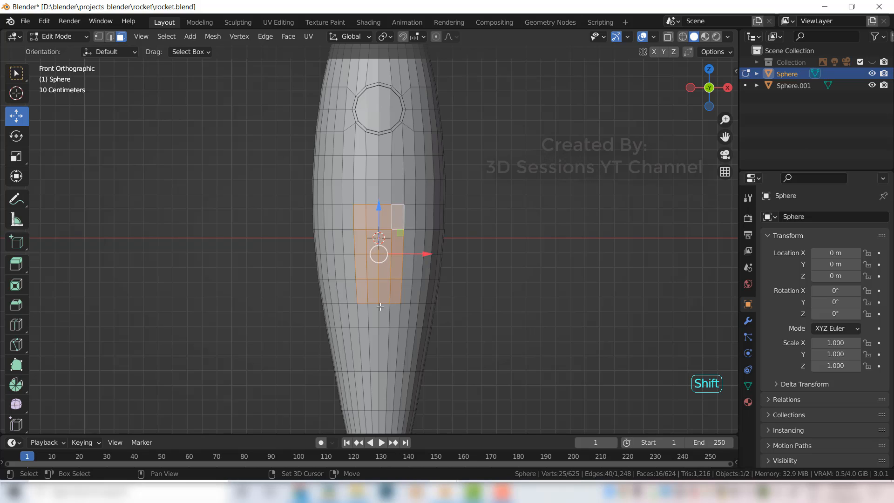
Step: Duplicate the selected face block in place, separate the copy into its own object, and select it in Object Mode
{"action": "key", "text": "shift+d"}
{"action": "right_click", "coordinate": [420, 307]}
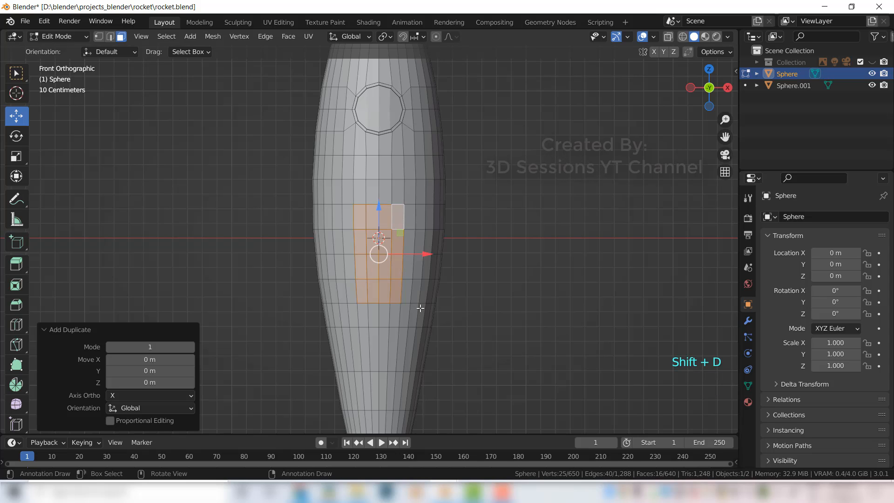
{"action": "key", "text": "p"}
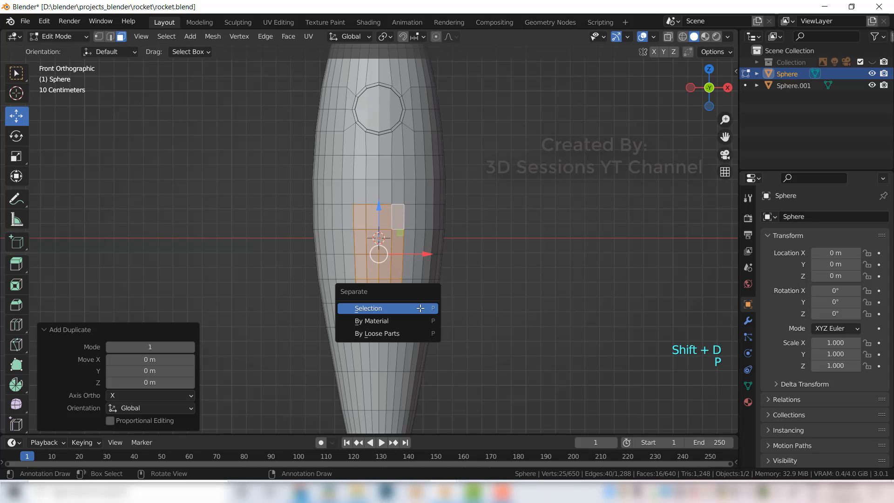
{"action": "left_click", "coordinate": [368, 308]}
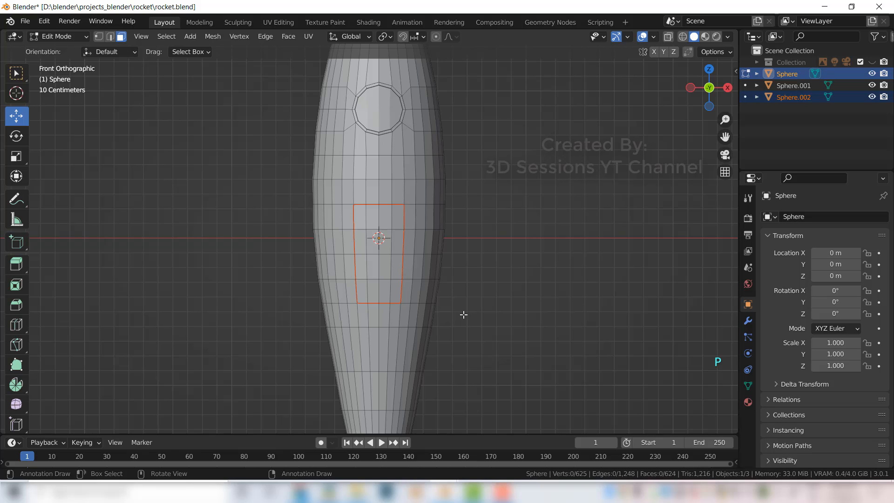
{"action": "key", "text": "Tab"}
{"action": "left_click", "coordinate": [482, 325]}
{"action": "left_click", "coordinate": [372, 273]}
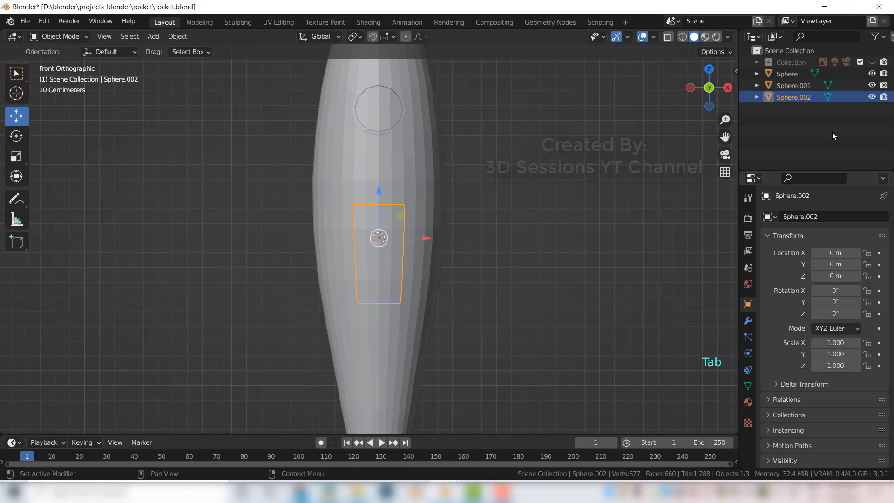
Step: Hide the separated rectangular panel, Sphere.002, and put the rocket body in Edit Mode
{"action": "left_click", "coordinate": [871, 97]}
{"action": "left_click", "coordinate": [871, 97]}
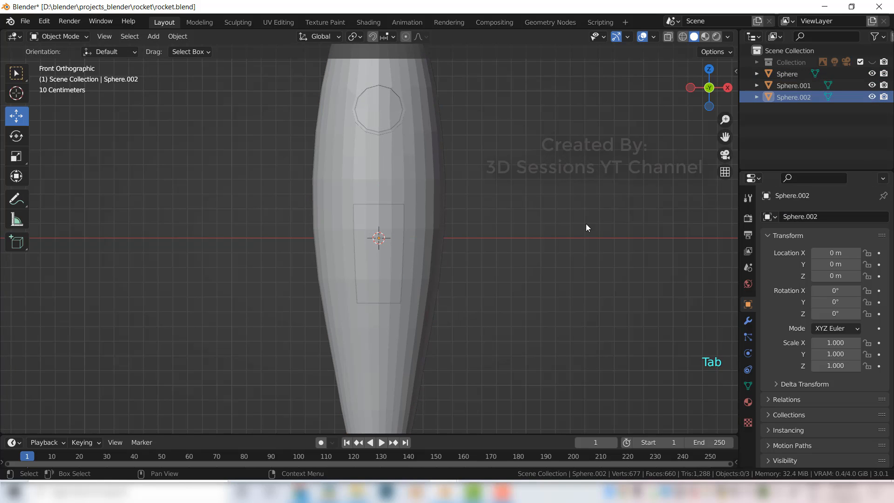
{"action": "key", "text": "Tab"}
{"action": "key", "text": "Tab"}
{"action": "left_click", "coordinate": [870, 97]}
{"action": "key", "text": "Tab"}
{"action": "left_click", "coordinate": [397, 252]}
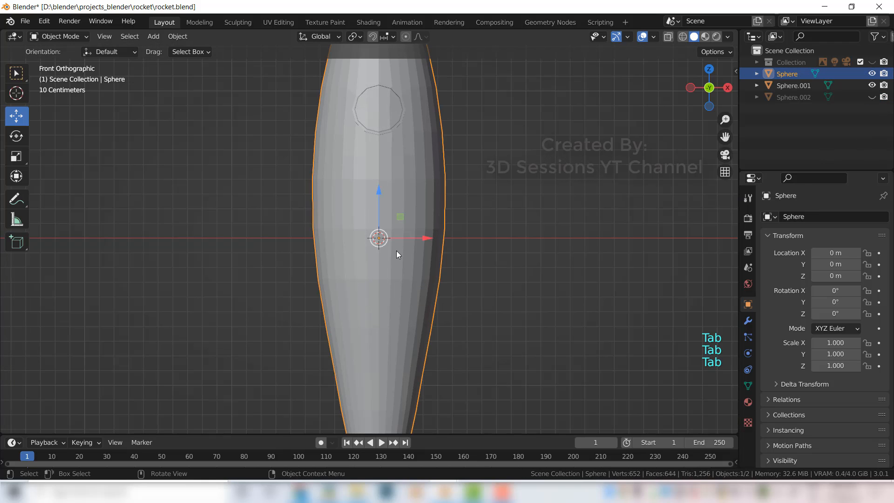
{"action": "key", "text": "Tab"}
Step: Select the 4-by-4 block of faces on the body's front below the window, matching the area of the hidden rectangular panel
{"action": "left_click", "coordinate": [871, 97]}
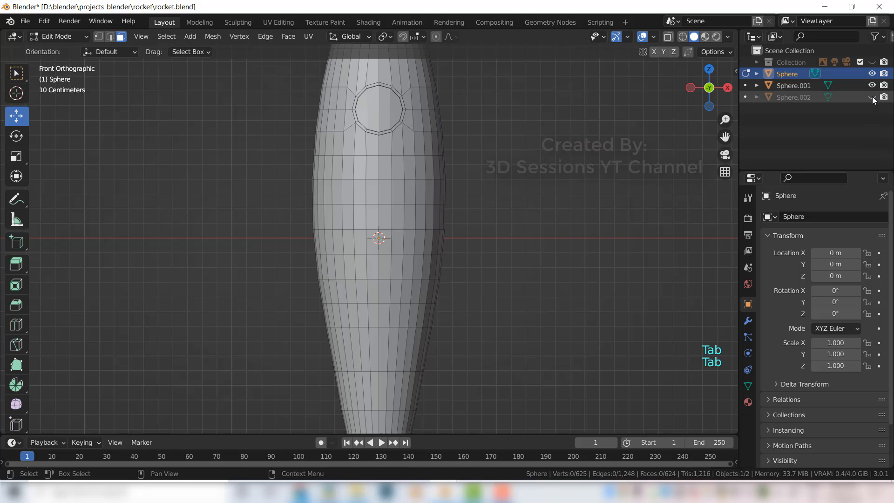
{"action": "left_click", "coordinate": [360, 216]}
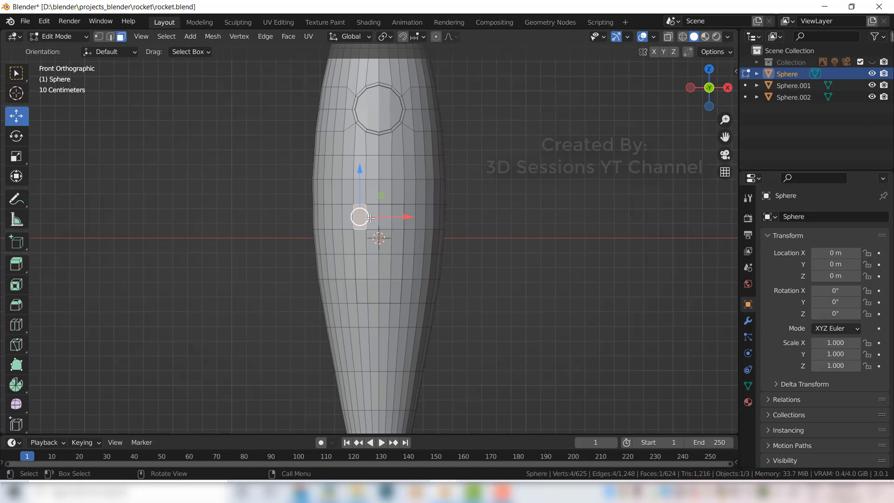
{"action": "left_click", "coordinate": [870, 97]}
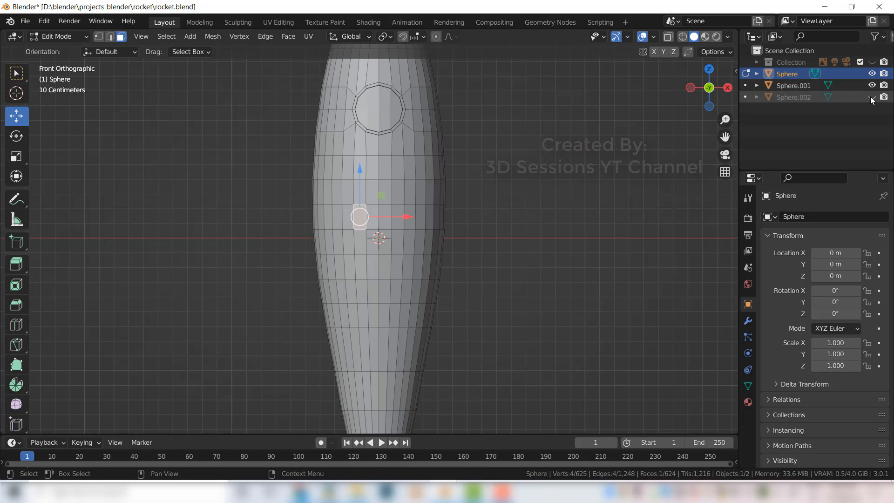
{"action": "left_click", "coordinate": [374, 217], "text": "shift"}
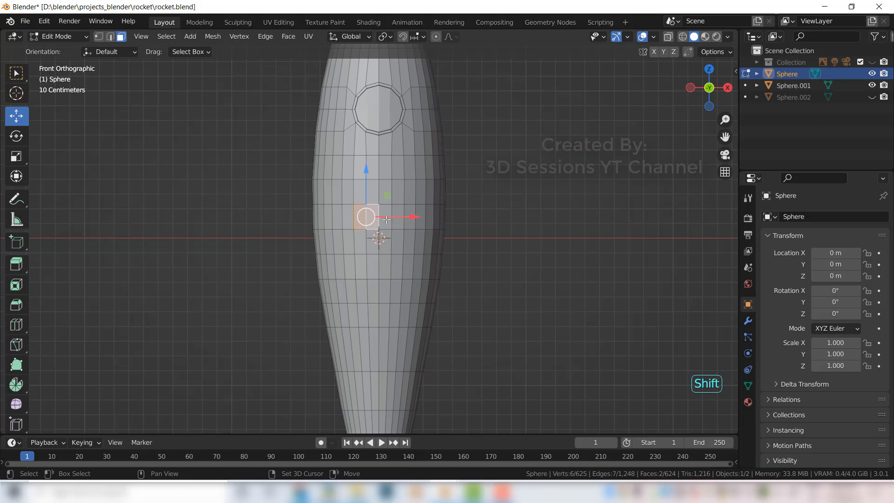
{"action": "left_click", "coordinate": [385, 216], "text": "shift"}
{"action": "left_click", "coordinate": [397, 217], "text": "shift"}
{"action": "left_click", "coordinate": [396, 241], "text": "shift"}
{"action": "left_click", "coordinate": [397, 266], "text": "shift"}
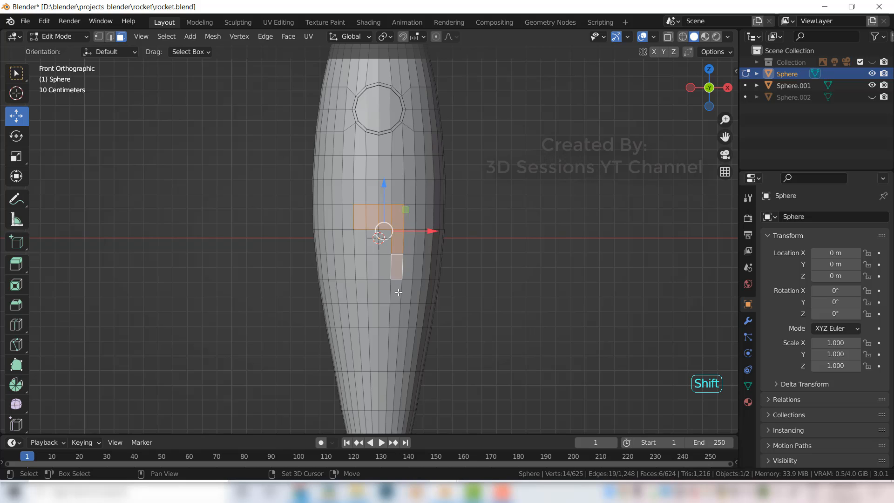
{"action": "left_click", "coordinate": [395, 291], "text": "shift"}
{"action": "left_click", "coordinate": [381, 292], "text": "shift"}
{"action": "left_click", "coordinate": [371, 292], "text": "shift"}
{"action": "left_click", "coordinate": [361, 292], "text": "shift"}
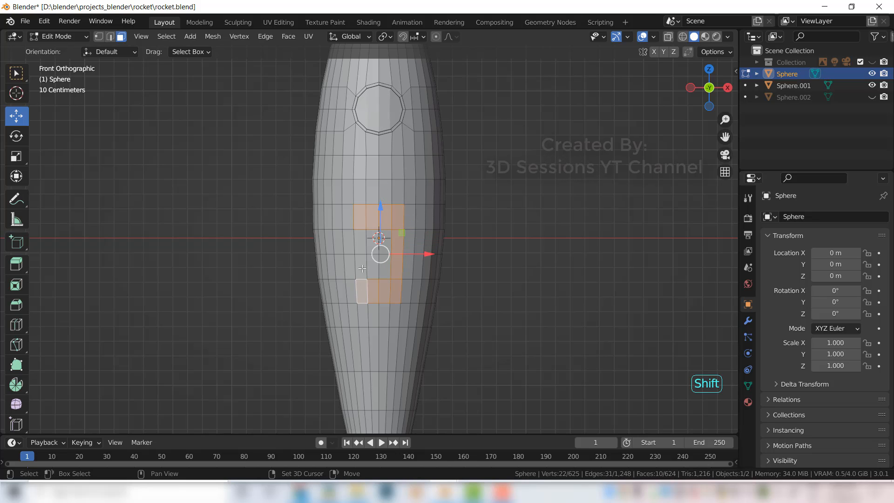
{"action": "left_click", "coordinate": [361, 266], "text": "shift"}
{"action": "left_click", "coordinate": [361, 241], "text": "shift"}
{"action": "left_click", "coordinate": [373, 241], "text": "shift"}
{"action": "left_click", "coordinate": [383, 241], "text": "shift"}
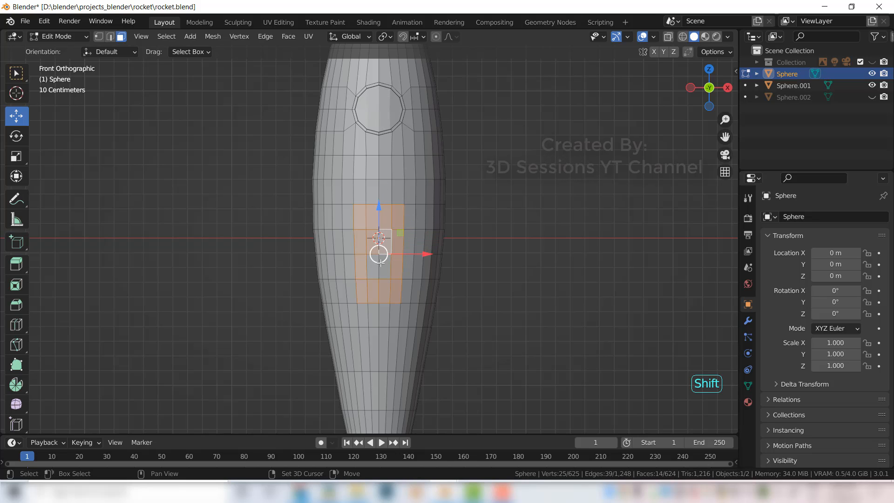
{"action": "left_click", "coordinate": [384, 266], "text": "shift"}
{"action": "left_click", "coordinate": [373, 265], "text": "shift"}
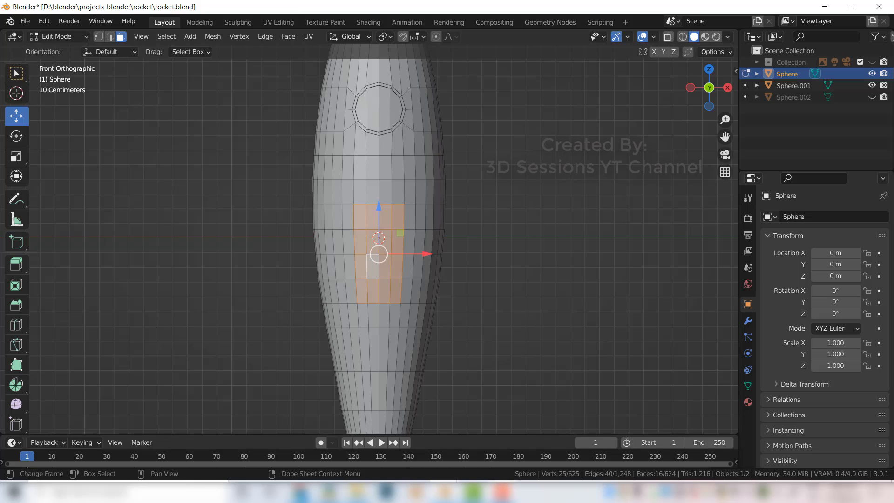
{"action": "key", "text": "ctrl+z"}
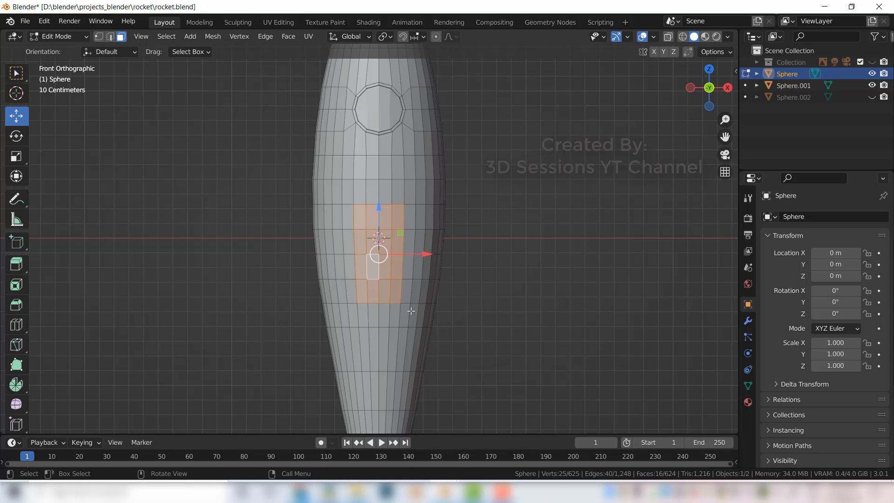
Step: Inset the selected face block by about 0.024 m and extrude the inner faces inward by about 0.056 m
{"action": "key", "text": "i"}
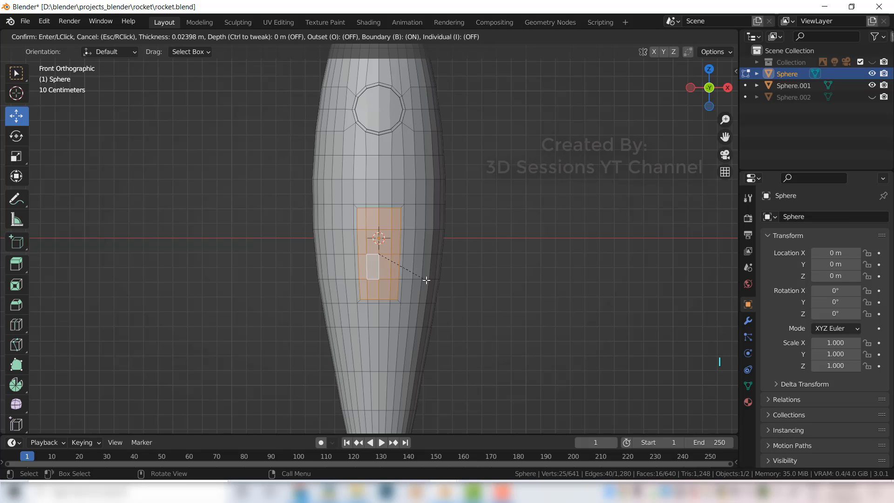
{"action": "left_click", "coordinate": [426, 279]}
{"action": "middle_click_drag", "start_coordinate": [441, 317], "coordinate": [338, 342]}
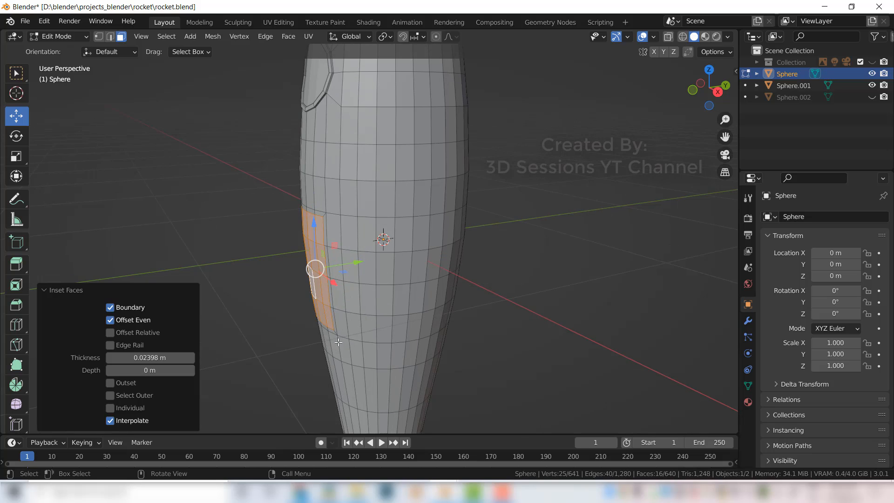
{"action": "key", "text": "e"}
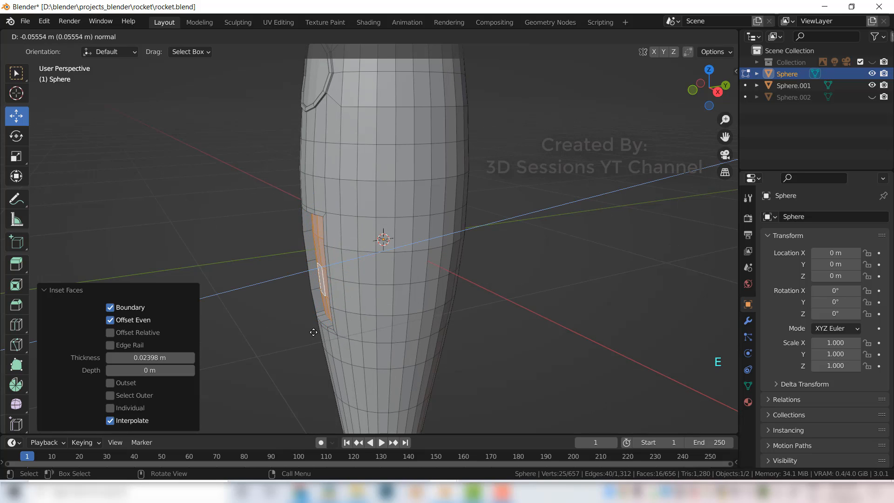
{"action": "left_click", "coordinate": [313, 329]}
Step: Select the border face loop around the rectangular recess, extrude it outward by about 0.0135 m, and return to Object Mode
{"action": "key", "text": "grave"}
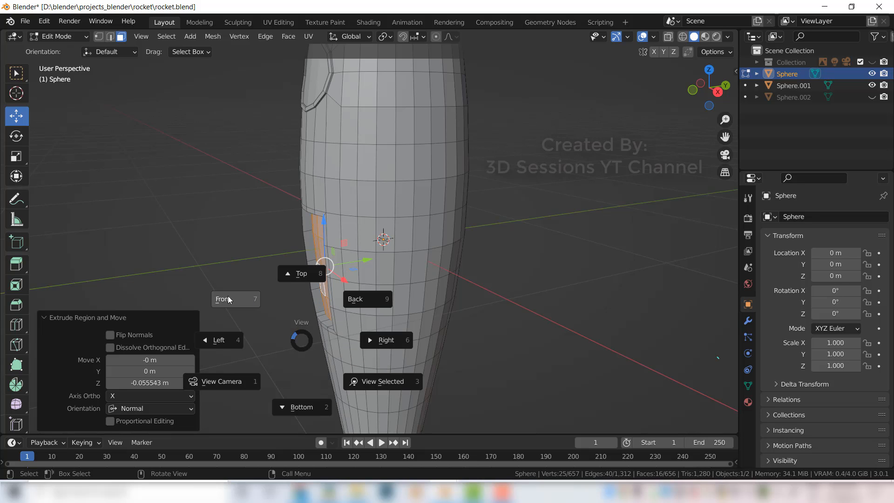
{"action": "left_click", "coordinate": [228, 299]}
{"action": "scroll", "coordinate": [328, 169], "scroll_direction": "up", "scroll_amount": 3}
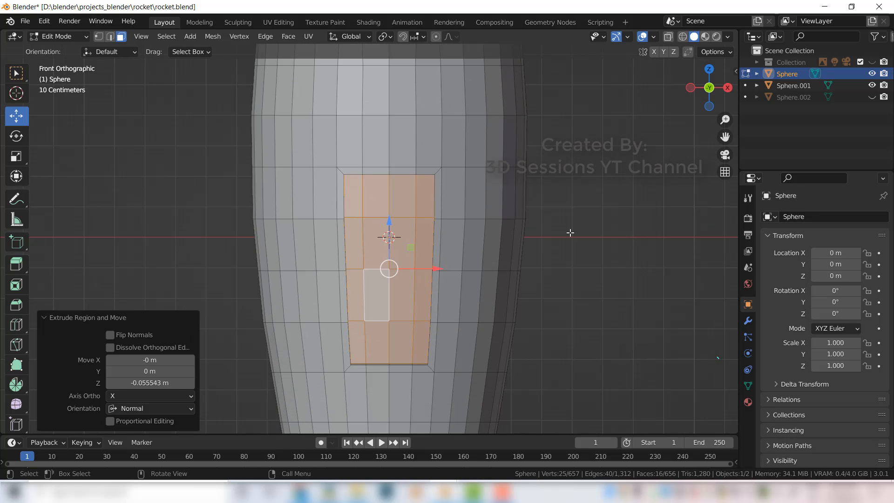
{"action": "left_click", "coordinate": [570, 233]}
{"action": "left_click", "coordinate": [345, 176], "text": "alt"}
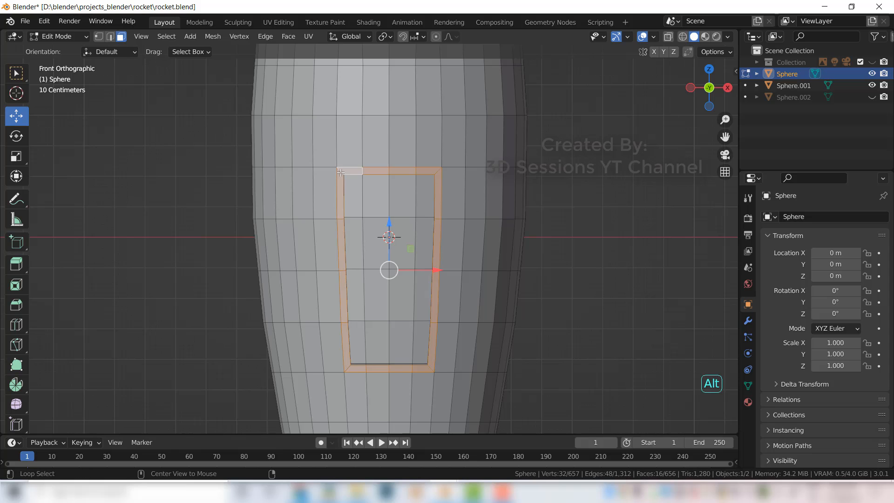
{"action": "middle_click_drag", "start_coordinate": [371, 317], "coordinate": [292, 344]}
{"action": "key", "text": "e"}
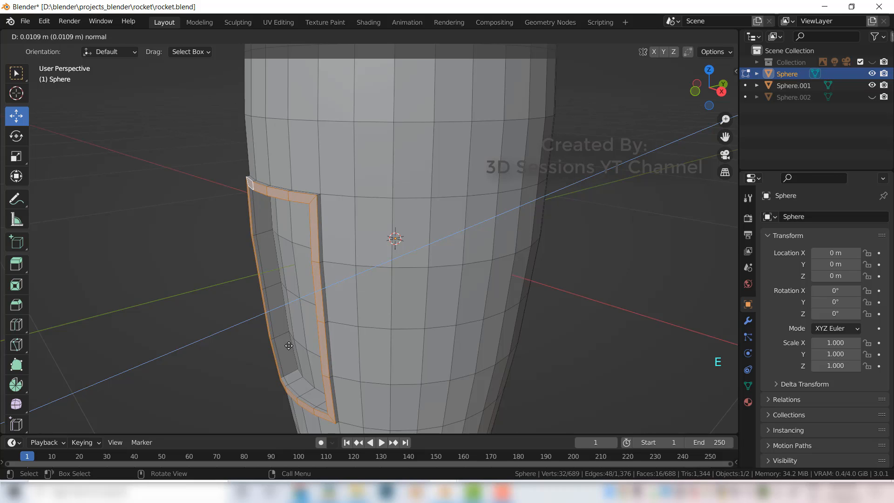
{"action": "left_click", "coordinate": [288, 345]}
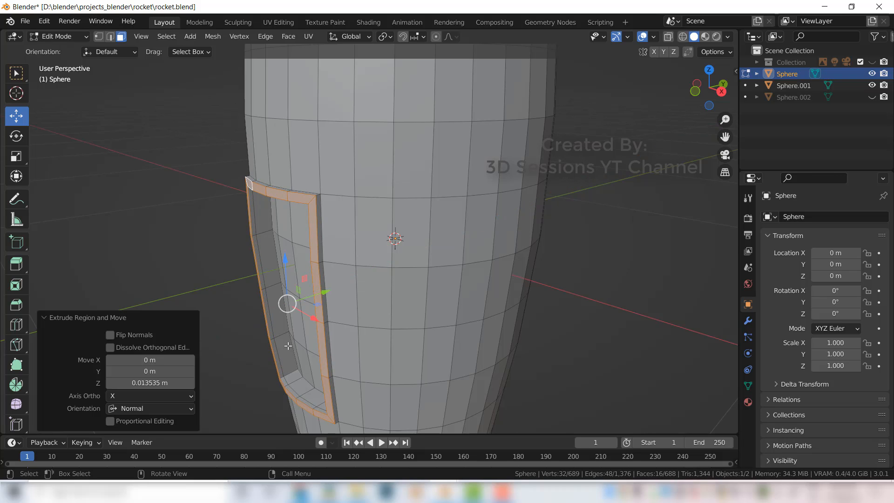
{"action": "key", "text": "Tab"}
Step: Unhide the rectangular panel Sphere.002, select it, and set its origin to its geometry
{"action": "key", "text": "grave"}
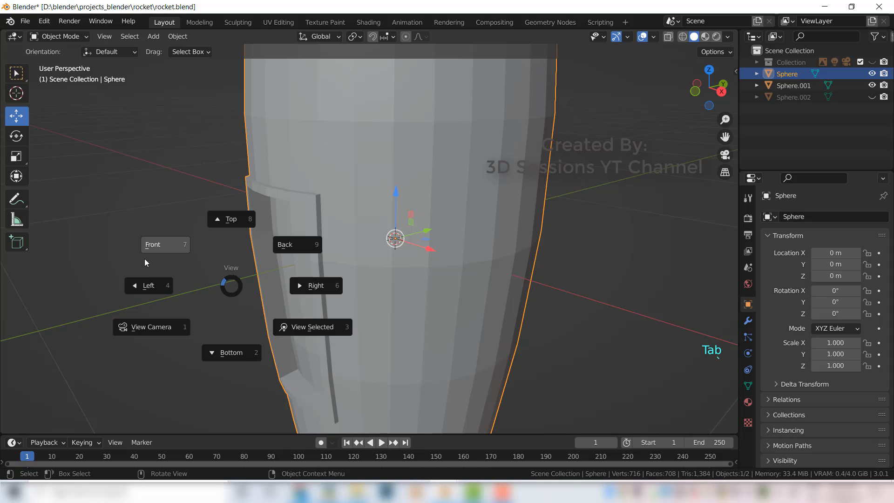
{"action": "left_click", "coordinate": [553, 242]}
{"action": "key", "text": "alt+z"}
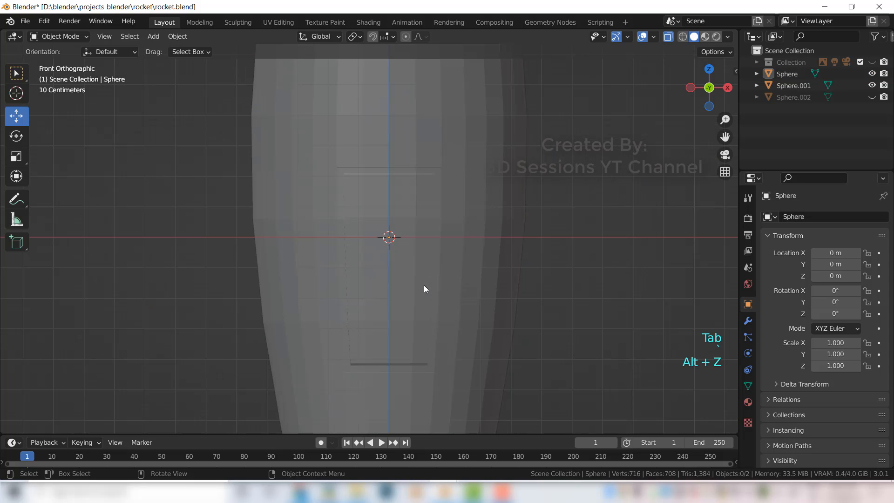
{"action": "key", "text": "alt+z"}
{"action": "middle_click_drag", "start_coordinate": [446, 296], "coordinate": [460, 335]}
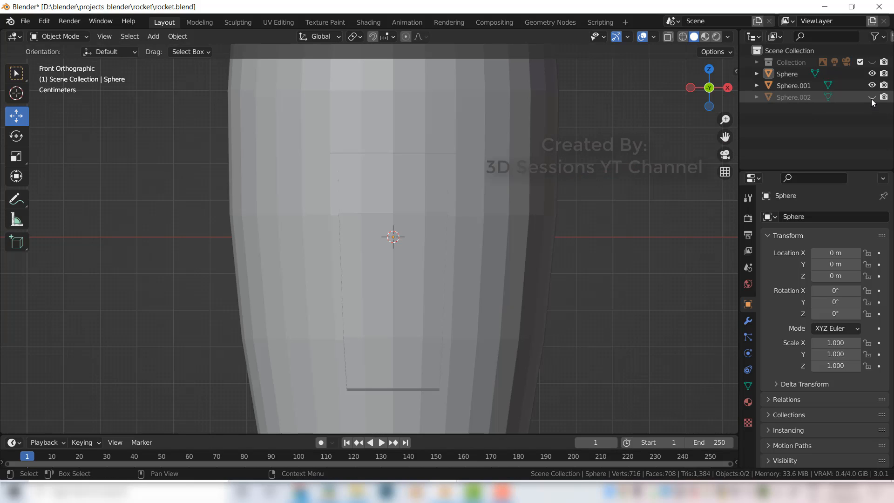
{"action": "left_click", "coordinate": [871, 97]}
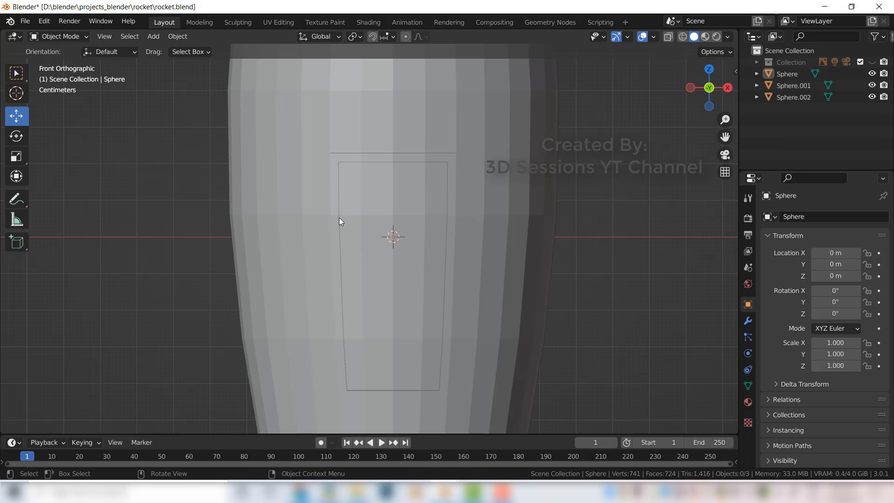
{"action": "left_click", "coordinate": [409, 230]}
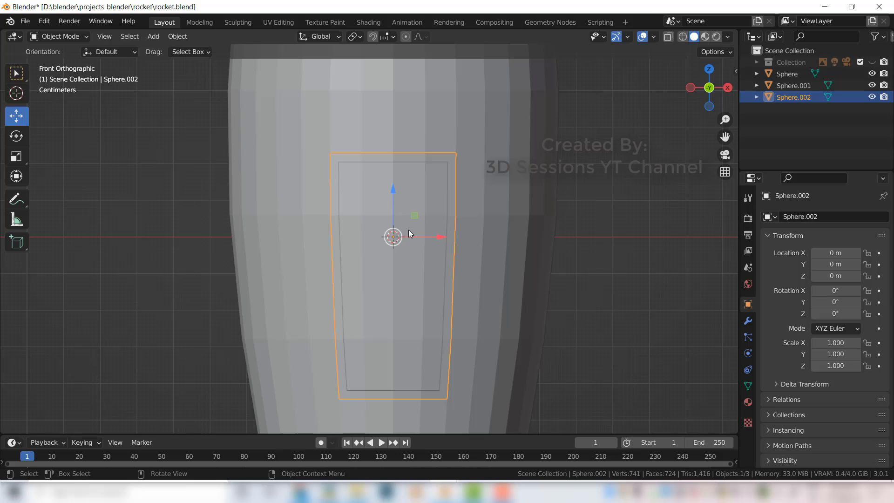
{"action": "right_click", "coordinate": [396, 274]}
{"action": "mouse_move", "coordinate": [398, 275]}
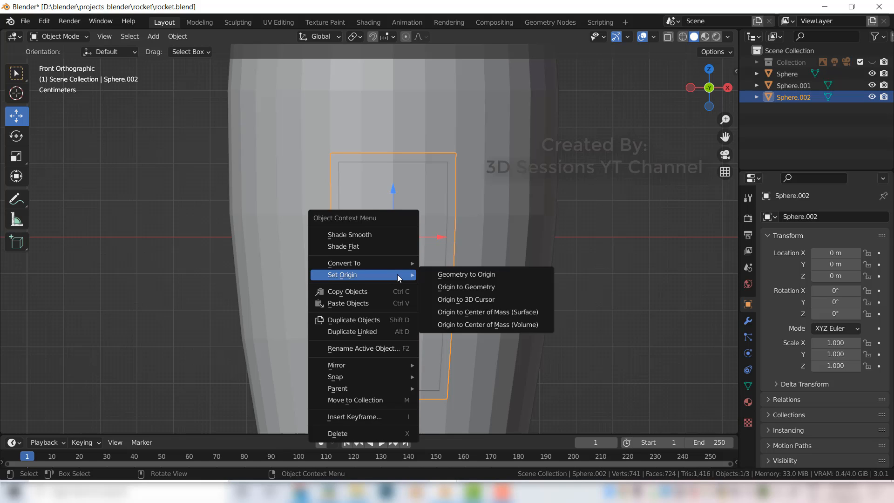
{"action": "left_click", "coordinate": [462, 287]}
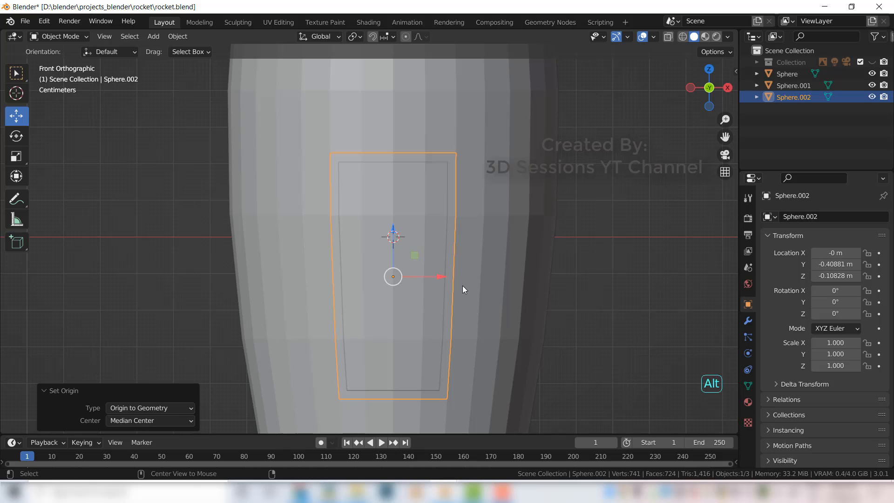
Step: Scale the rectangular panel uniformly to about 0.923 to fit the recess opening
{"action": "key", "text": "alt+z"}
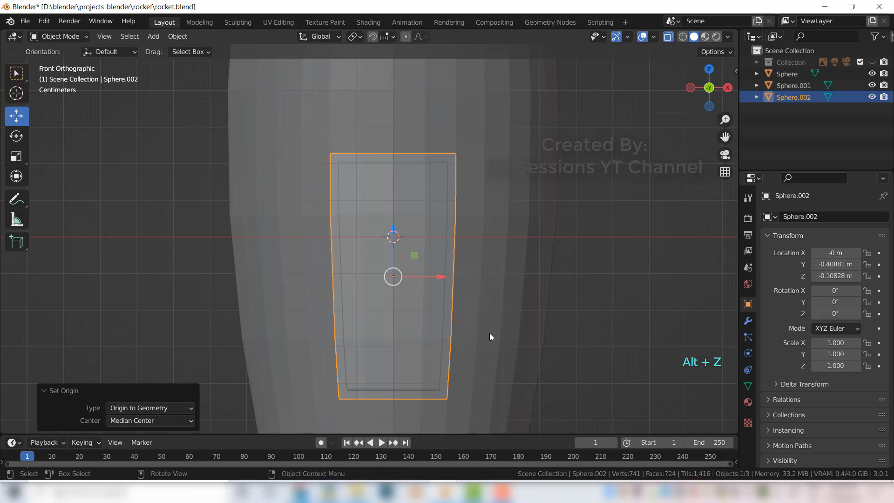
{"action": "key", "text": "s"}
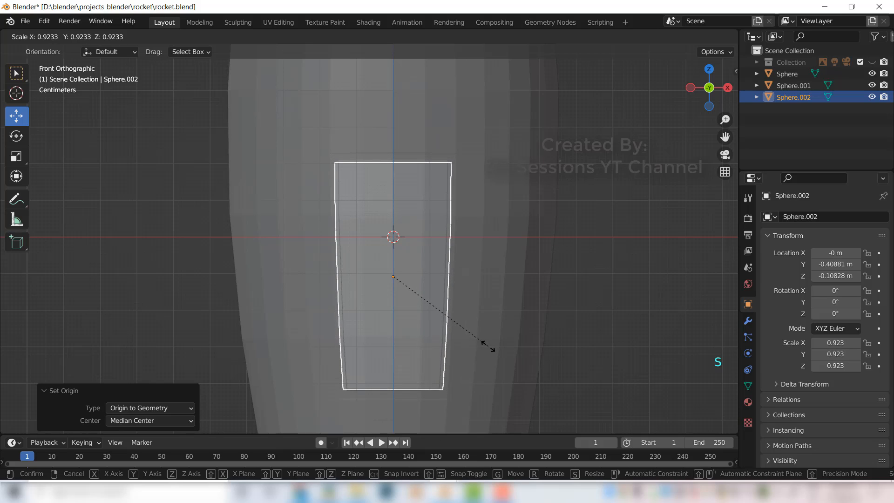
{"action": "left_click", "coordinate": [488, 345]}
{"action": "key", "text": "alt+z"}
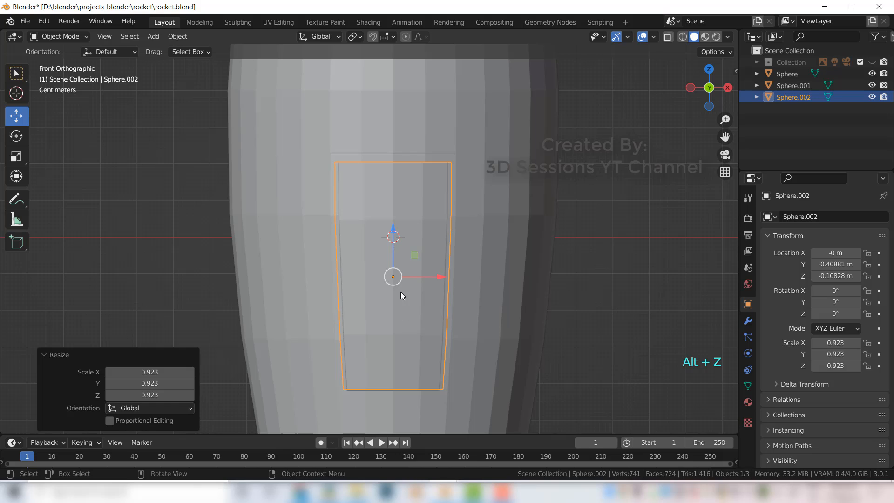
Step: In Edit Mode, select all linked faces of the panel, inset them by about 0.014 m, and return to Object Mode
{"action": "key", "text": "Tab"}
{"action": "key", "text": "3"}
{"action": "left_click", "coordinate": [354, 213]}
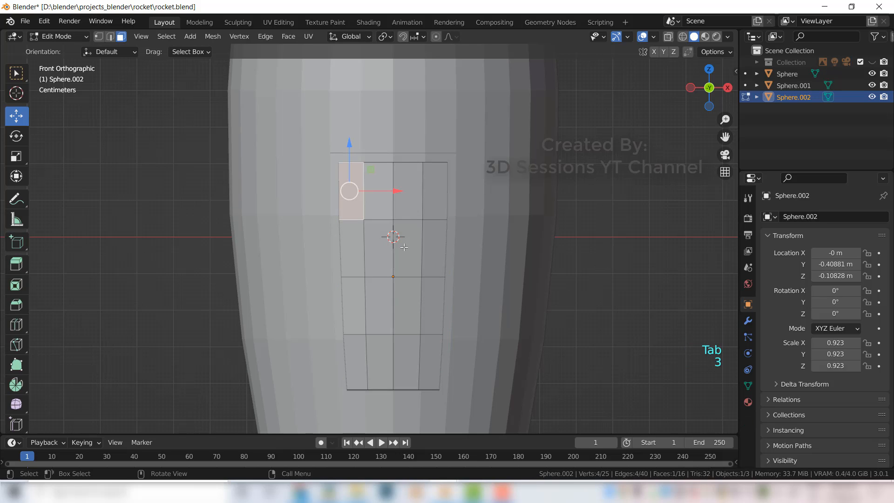
{"action": "key", "text": "l"}
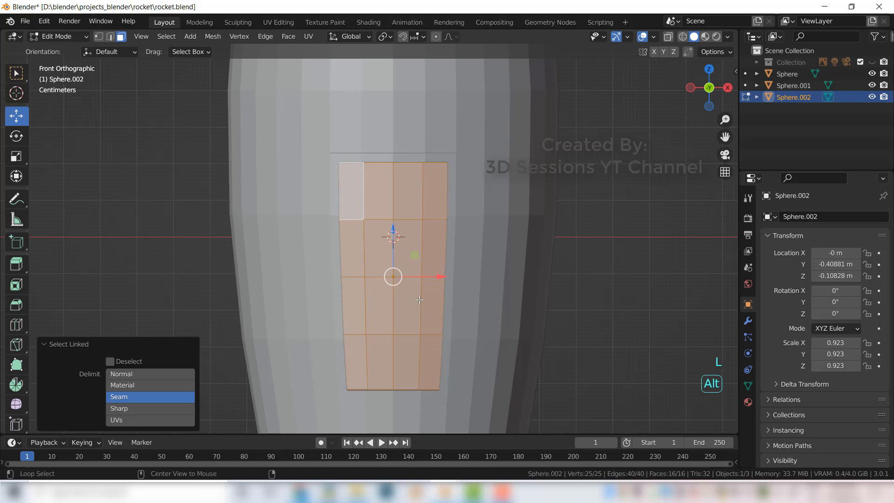
{"action": "key", "text": "alt+z"}
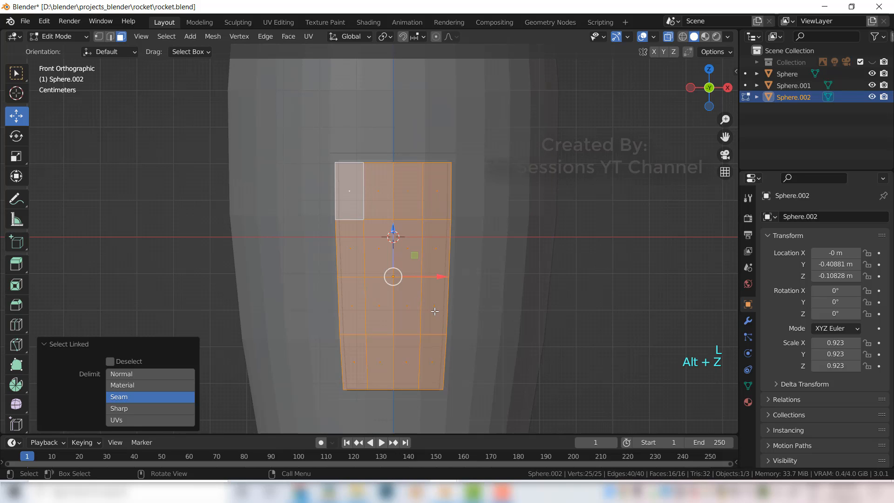
{"action": "key", "text": "i"}
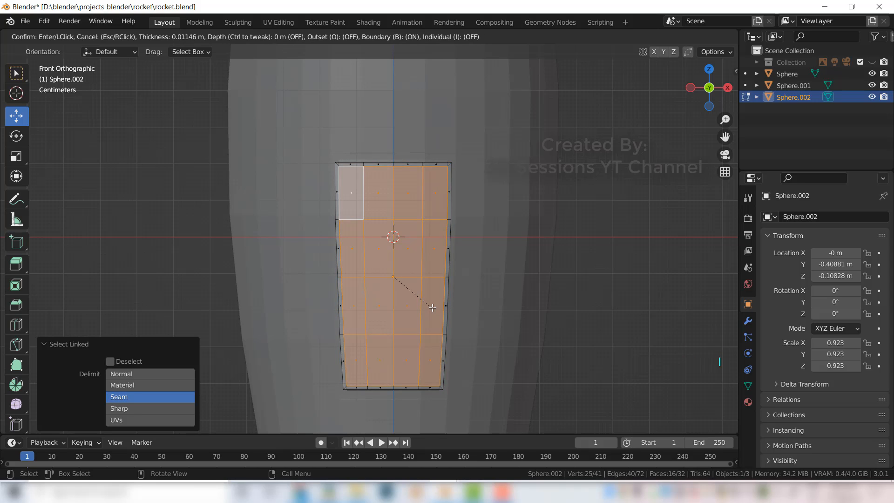
{"action": "left_click", "coordinate": [431, 307]}
{"action": "key", "text": "alt+z"}
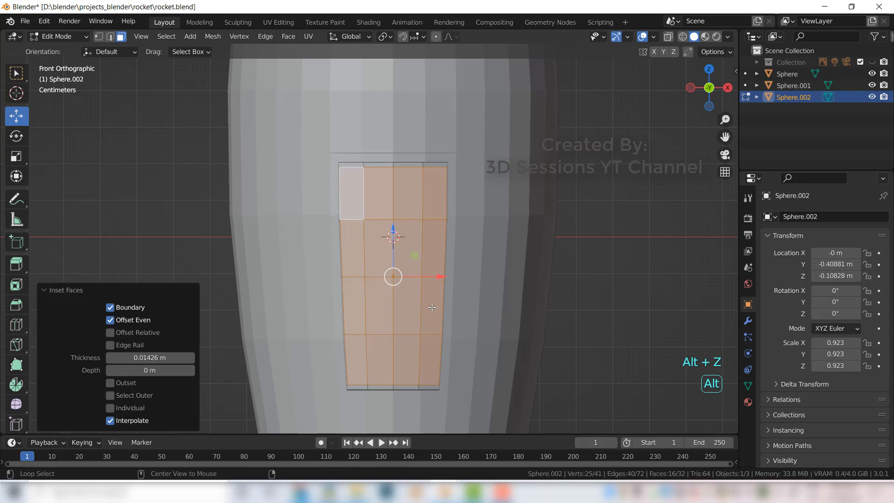
{"action": "key", "text": "Tab"}
Step: Move the panel slightly outward from the recess, about -0.0077 m along the Y axis
{"action": "middle_click_drag", "start_coordinate": [522, 329], "coordinate": [455, 351]}
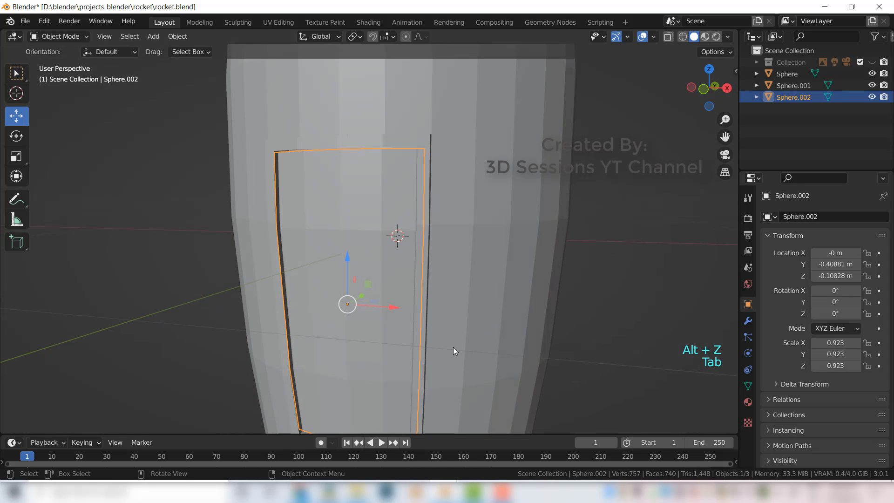
{"action": "middle_click_drag", "start_coordinate": [386, 333], "coordinate": [289, 335]}
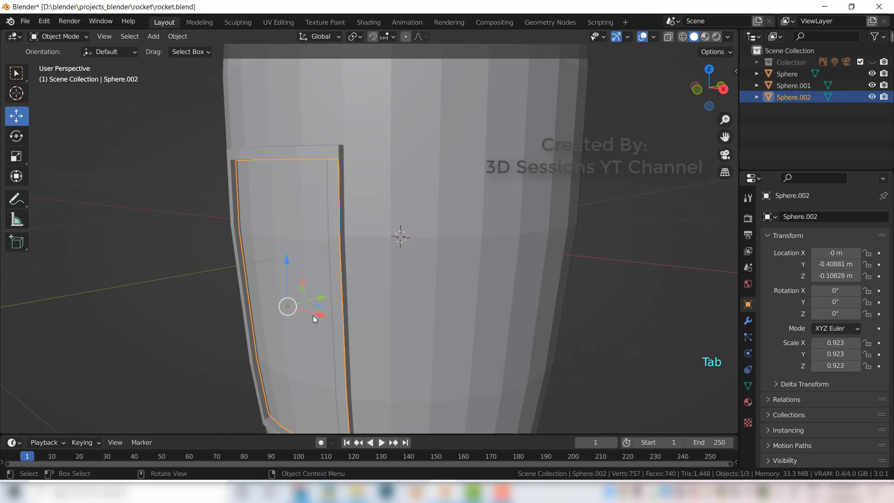
{"action": "left_click_drag", "start_coordinate": [322, 300], "coordinate": [317, 297]}
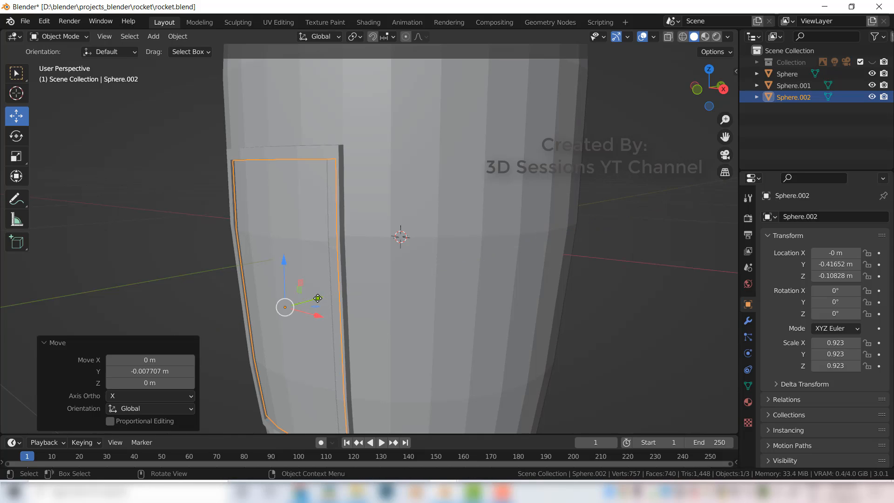
Step: Move the rectangular panel slightly further outward from the recess along the Y axis, and save the file
{"action": "left_click", "coordinate": [581, 318]}
{"action": "left_click", "coordinate": [315, 281]}
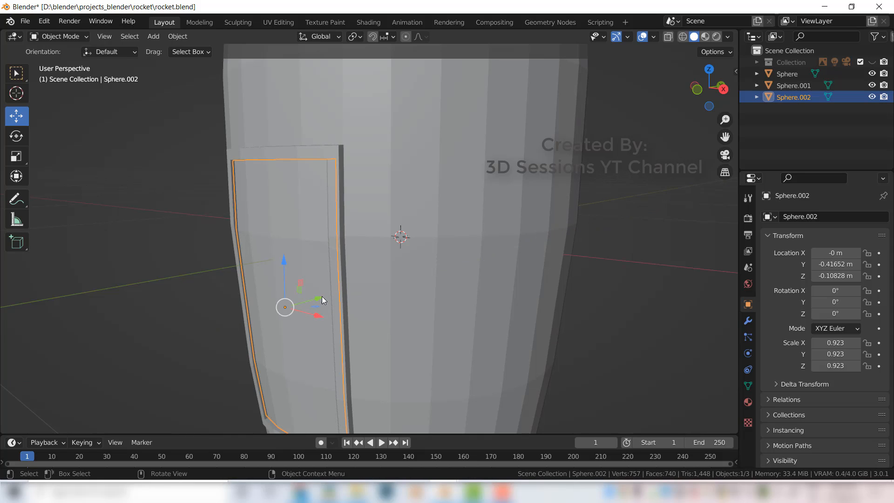
{"action": "scroll", "coordinate": [324, 284], "scroll_direction": "up", "scroll_amount": 3}
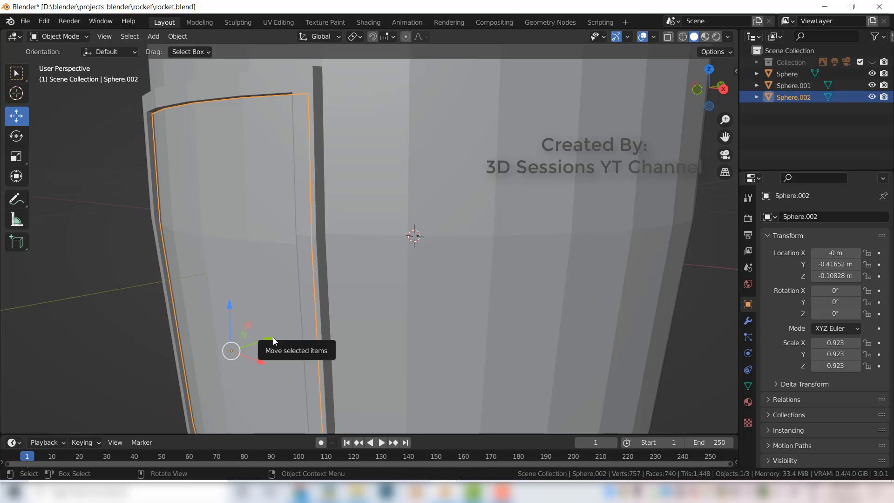
{"action": "left_click_drag", "start_coordinate": [275, 337], "coordinate": [264, 341]}
{"action": "left_click", "coordinate": [508, 328]}
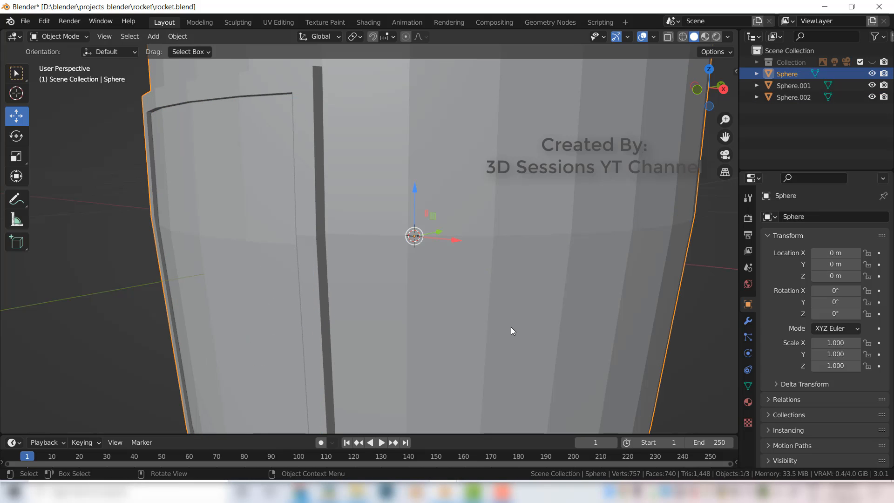
{"action": "key", "text": "ctrl+s"}
Step: In front view, enter Edit Mode on the rocket body and add a single centred loop cut just above the round window
{"action": "key", "text": "grave"}
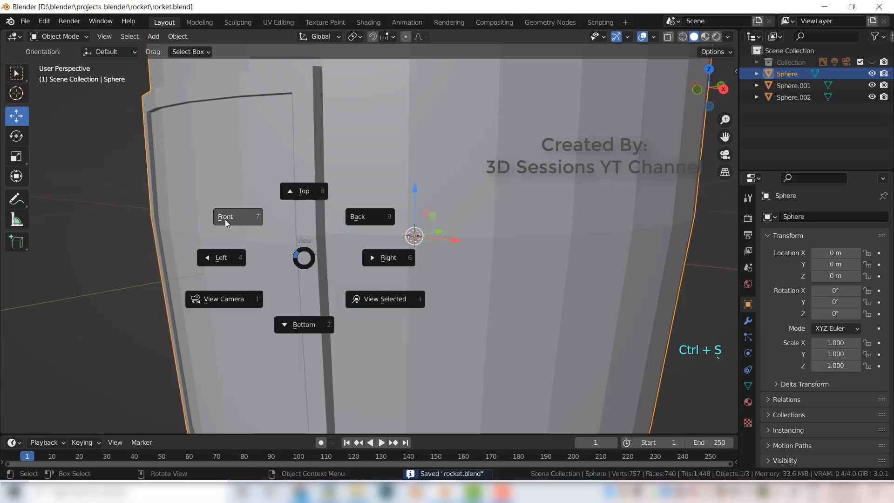
{"action": "left_click", "coordinate": [233, 224]}
{"action": "scroll", "coordinate": [634, 256], "scroll_direction": "down", "scroll_amount": 5}
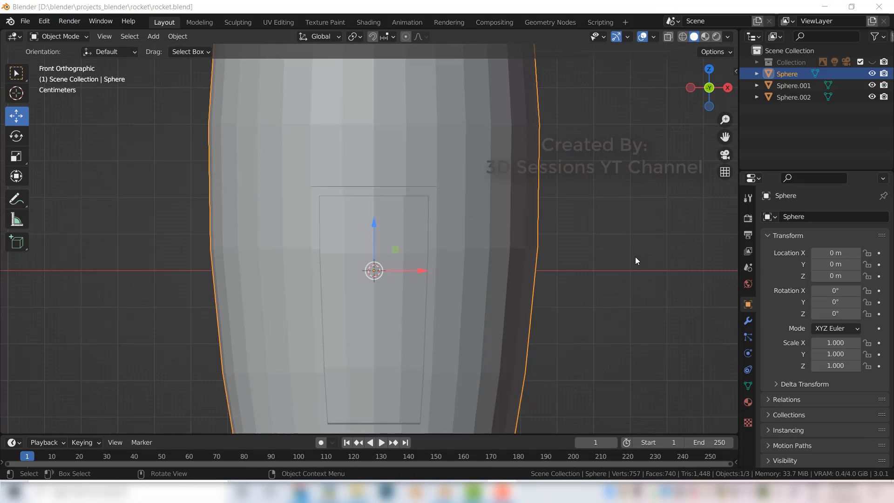
{"action": "left_click", "coordinate": [512, 239]}
{"action": "key", "text": "alt+z"}
{"action": "key", "text": "alt+z"}
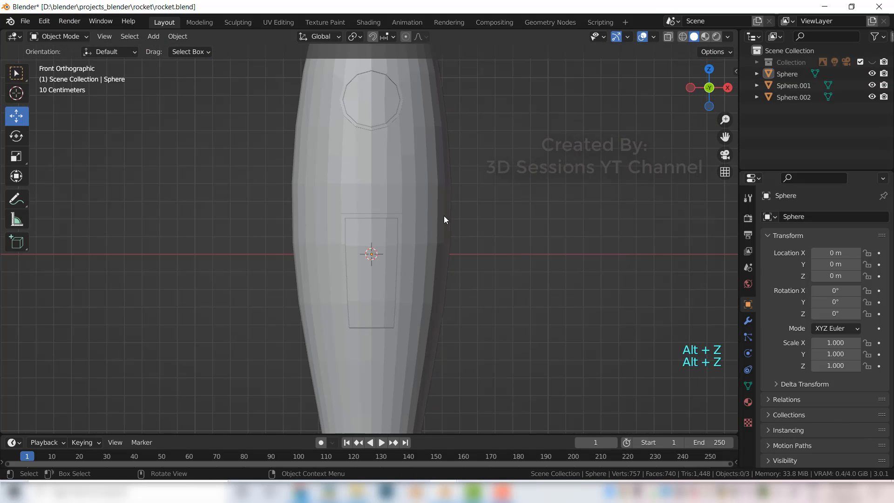
{"action": "scroll", "coordinate": [460, 291], "scroll_direction": "up", "scroll_amount": 5, "text": "shift"}
{"action": "left_click", "coordinate": [403, 269]}
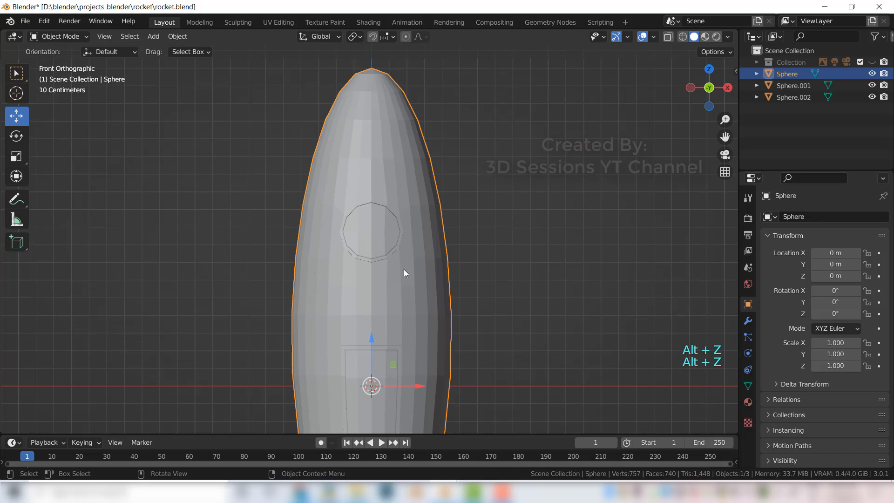
{"action": "key", "text": "Tab"}
{"action": "scroll", "coordinate": [409, 235], "scroll_direction": "up", "scroll_amount": 2}
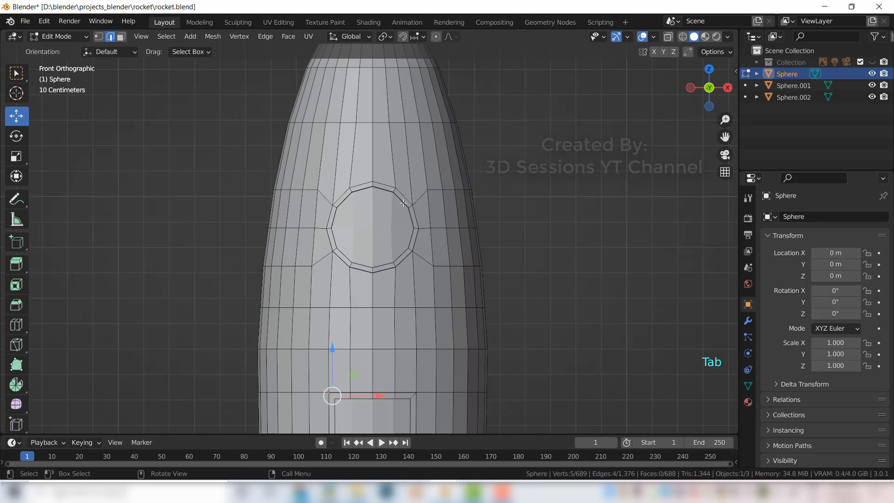
{"action": "scroll", "coordinate": [335, 236], "scroll_direction": "up", "scroll_amount": 3, "text": "shift"}
{"action": "scroll", "coordinate": [261, 237], "scroll_direction": "up", "scroll_amount": 3}
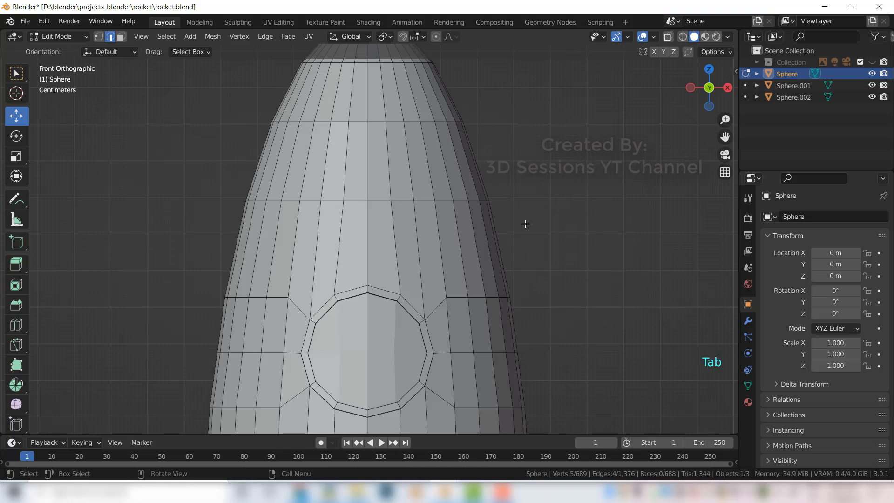
{"action": "key", "text": "ctrl+r"}
{"action": "left_click", "coordinate": [495, 241]}
{"action": "right_click", "coordinate": [494, 240]}
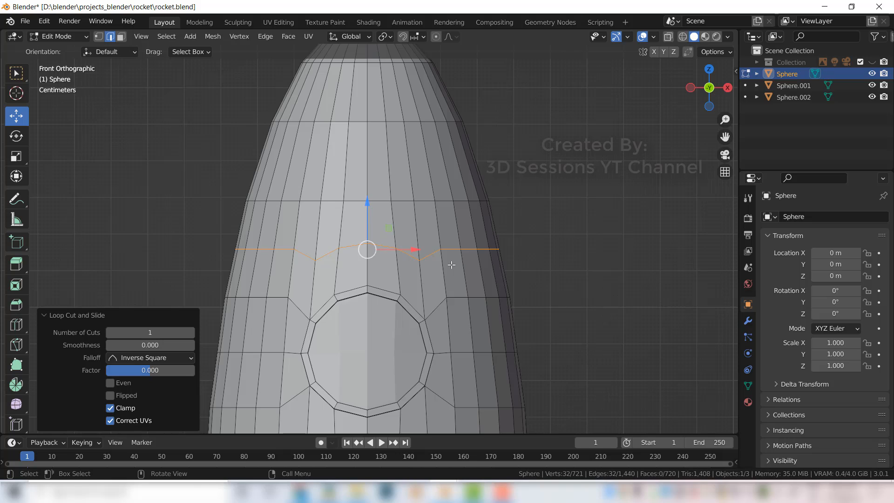
Step: Flatten the new edge loop above the window by scaling it to 0 along the Z axis, and clear the selection
{"action": "key", "text": "s"}
{"action": "type", "text": "z"}
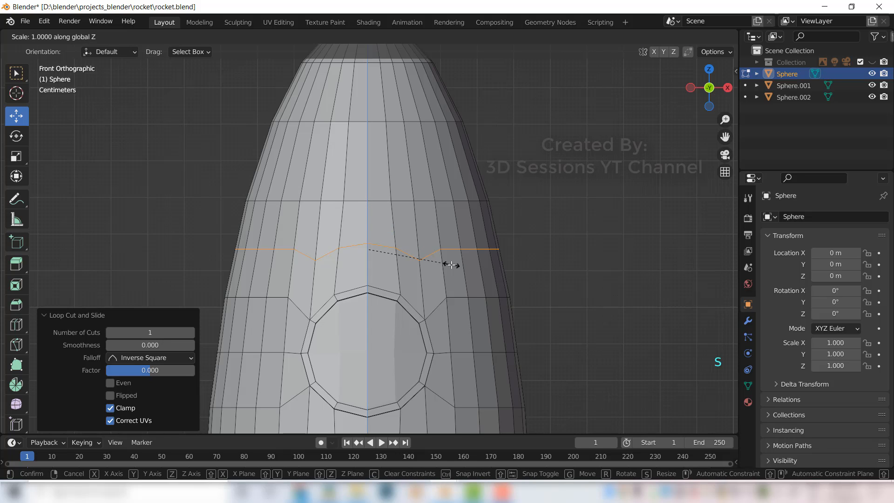
{"action": "type", "text": "0"}
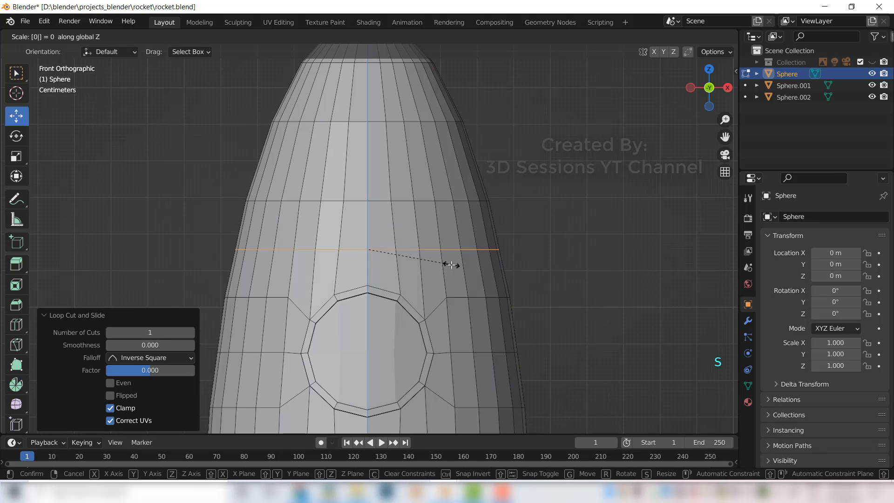
{"action": "key", "text": "Return"}
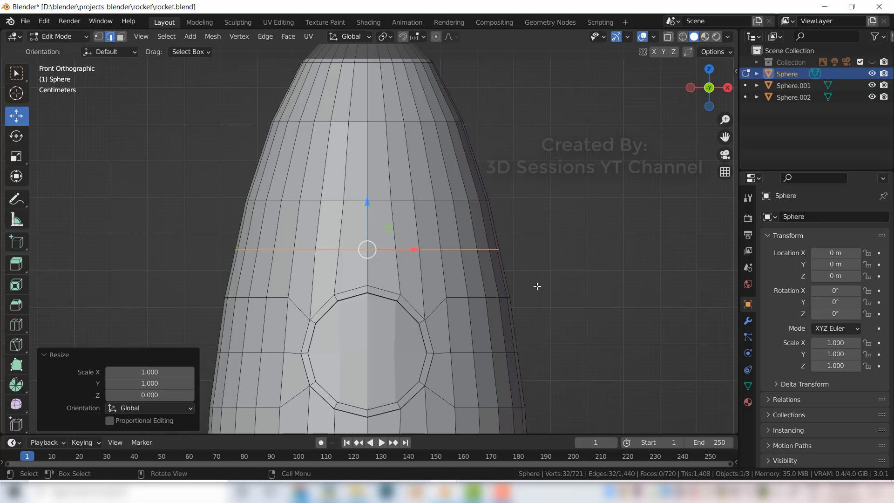
{"action": "left_click", "coordinate": [551, 309]}
Step: In front view, add a single centred loop cut around the body just below the rectangular recess
{"action": "middle_click_drag", "start_coordinate": [551, 309], "coordinate": [383, 356]}
{"action": "scroll", "coordinate": [383, 356], "scroll_direction": "down", "scroll_amount": 4}
{"action": "middle_click_drag", "start_coordinate": [388, 394], "coordinate": [359, 233], "text": "shift"}
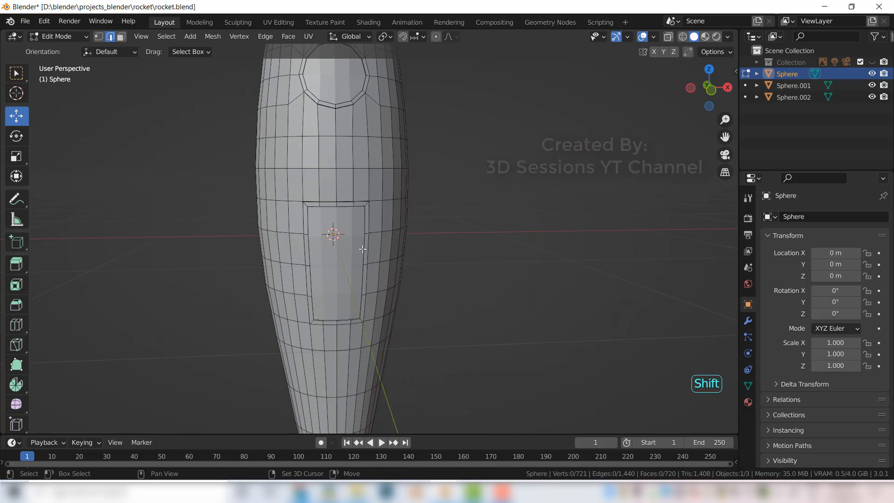
{"action": "middle_click_drag", "start_coordinate": [343, 365], "coordinate": [355, 300]}
{"action": "key", "text": "grave"}
{"action": "left_click", "coordinate": [235, 241]}
{"action": "scroll", "coordinate": [355, 300], "scroll_direction": "up", "scroll_amount": 4}
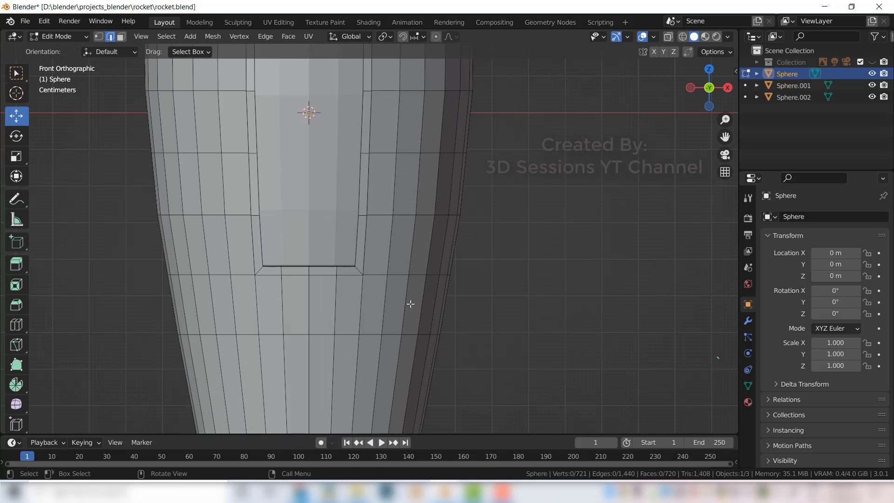
{"action": "key", "text": "ctrl+r"}
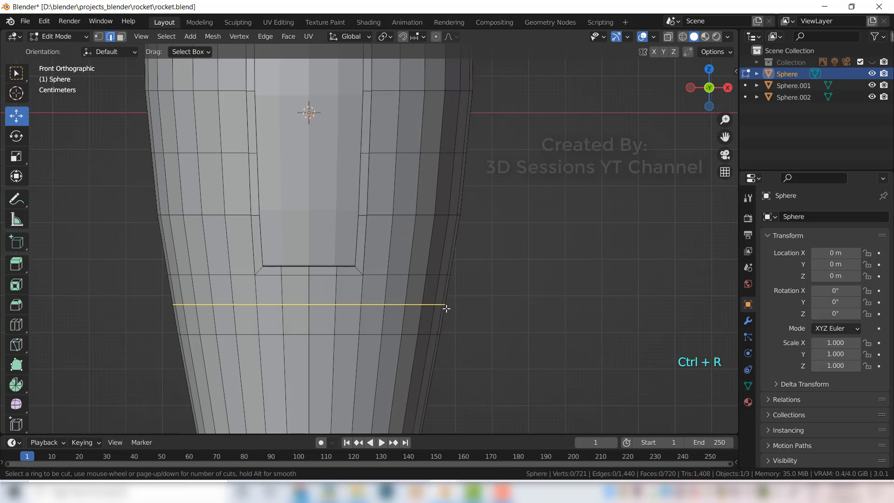
{"action": "left_click", "coordinate": [446, 308]}
{"action": "right_click", "coordinate": [509, 372]}
{"action": "left_click", "coordinate": [519, 377]}
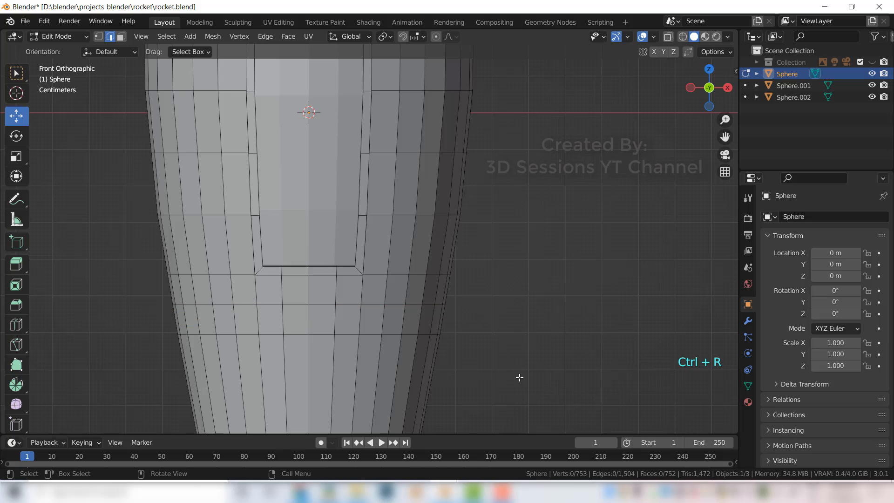
Step: Select the edge loops below the recess and above the window, and bevel them by about 0.0212 m with one segment
{"action": "left_click", "coordinate": [367, 305], "text": "alt"}
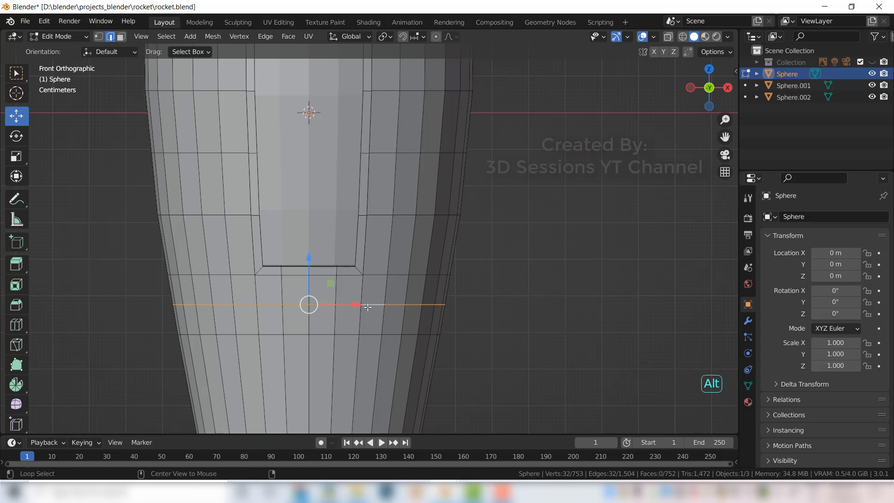
{"action": "scroll", "coordinate": [427, 164], "scroll_direction": "down", "scroll_amount": 4}
{"action": "middle_click_drag", "start_coordinate": [391, 183], "coordinate": [415, 394], "text": "shift"}
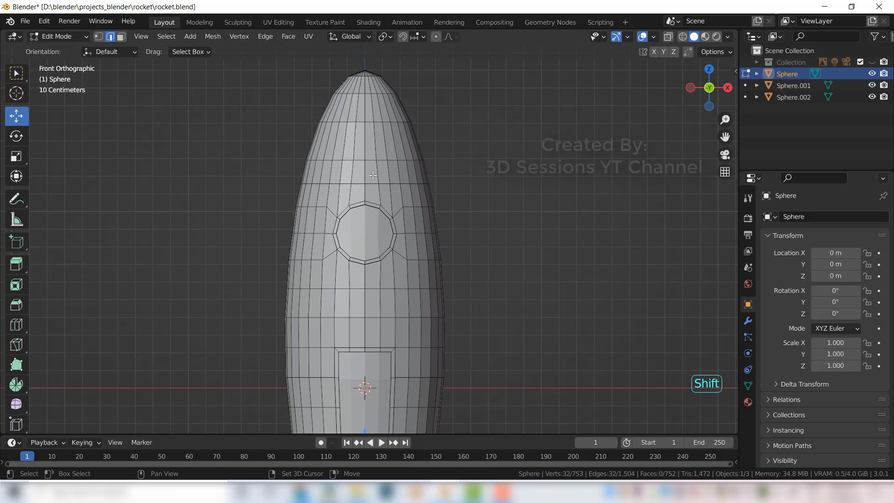
{"action": "left_click", "coordinate": [373, 183], "text": "alt+shift"}
{"action": "scroll", "coordinate": [408, 208], "scroll_direction": "down", "scroll_amount": 2}
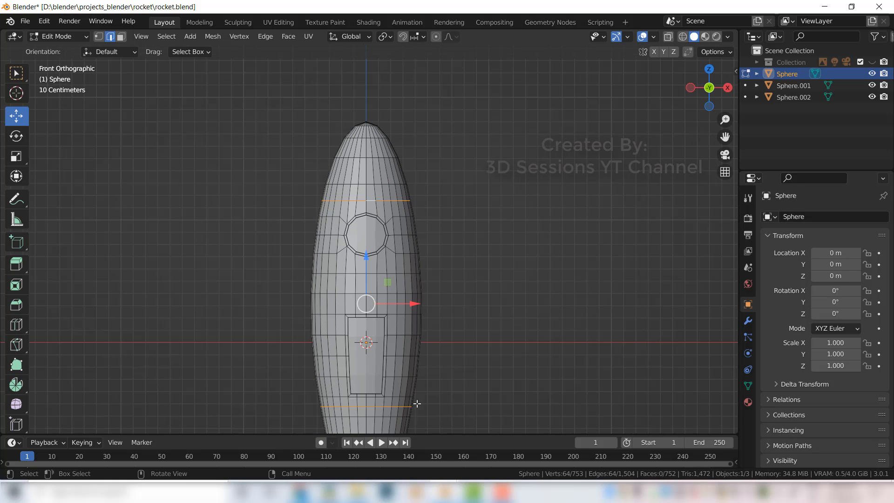
{"action": "scroll", "coordinate": [412, 367], "scroll_direction": "down", "scroll_amount": 1, "text": "shift"}
{"action": "middle_click_drag", "start_coordinate": [416, 343], "coordinate": [428, 303], "text": "shift"}
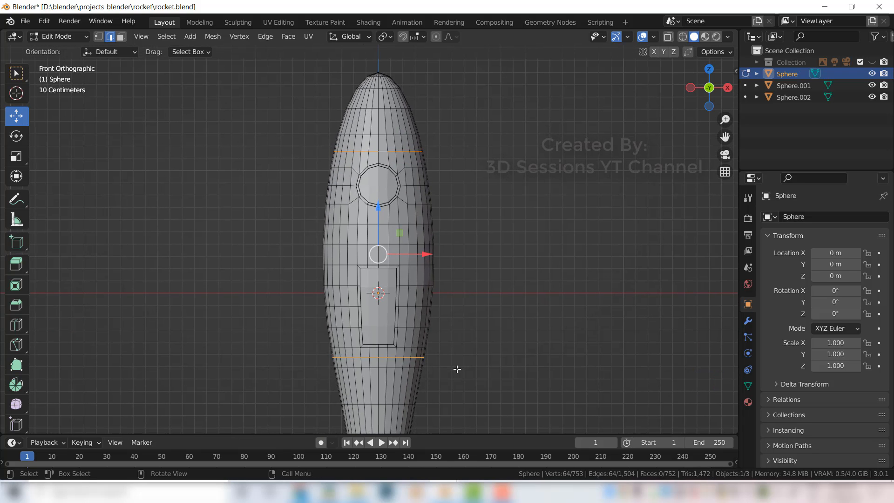
{"action": "key", "text": "ctrl+b"}
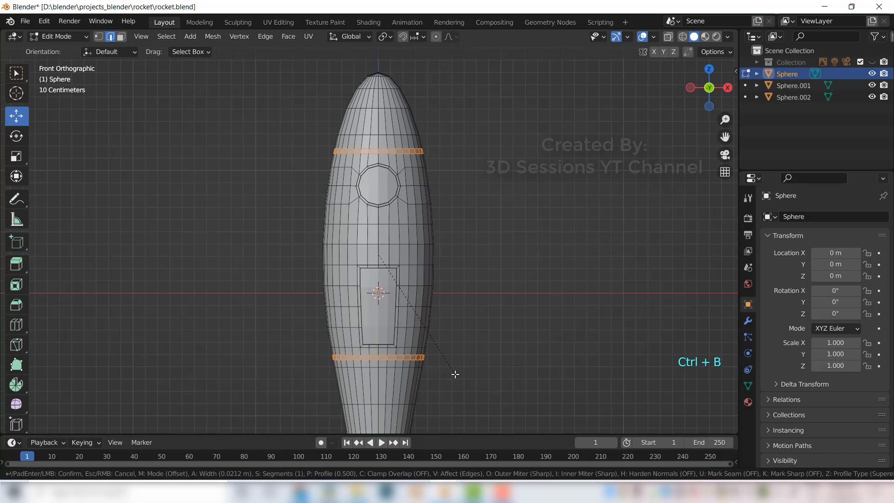
{"action": "left_click", "coordinate": [455, 374]}
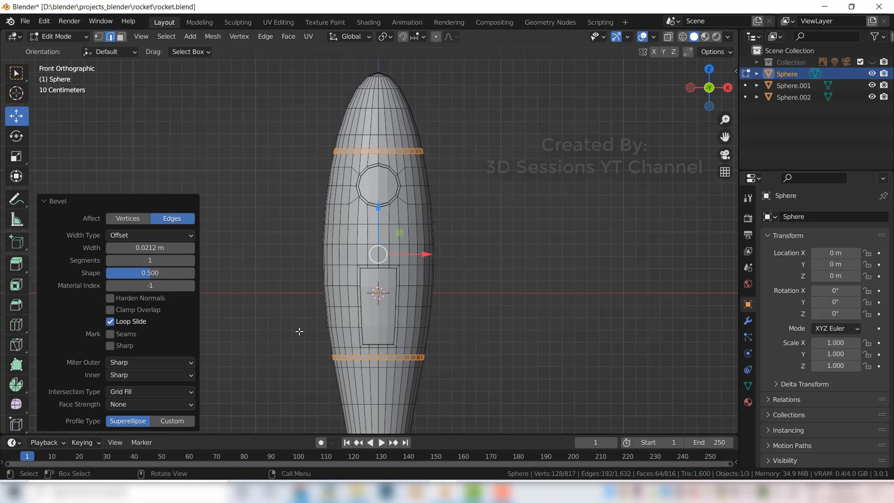
Step: Duplicate both bevelled bands in place, separate the copy into its own object, and select that object in Object Mode
{"action": "middle_click_drag", "start_coordinate": [296, 341], "coordinate": [341, 196]}
{"action": "scroll", "coordinate": [341, 195], "scroll_direction": "up", "scroll_amount": 2}
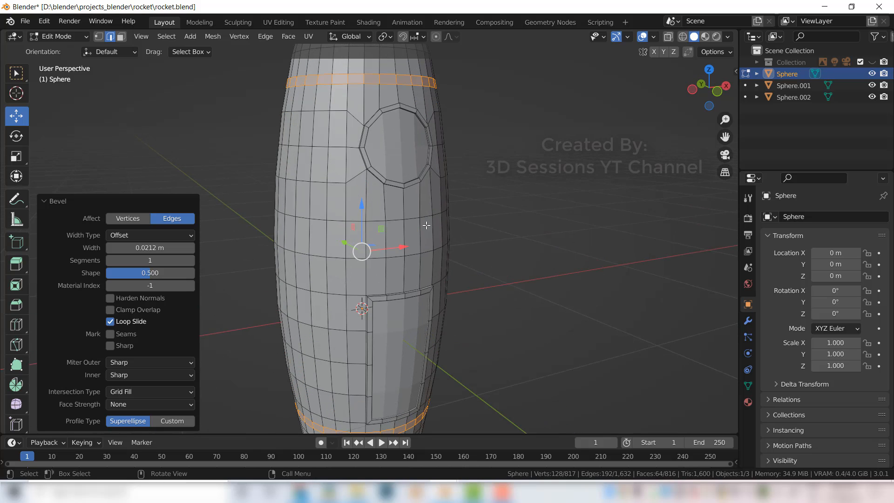
{"action": "scroll", "coordinate": [412, 226], "scroll_direction": "down", "scroll_amount": 2}
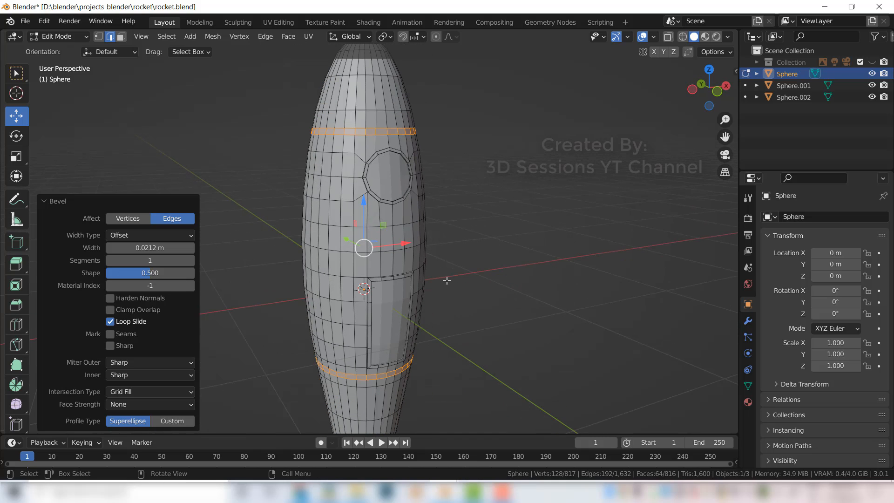
{"action": "key", "text": "shift+d"}
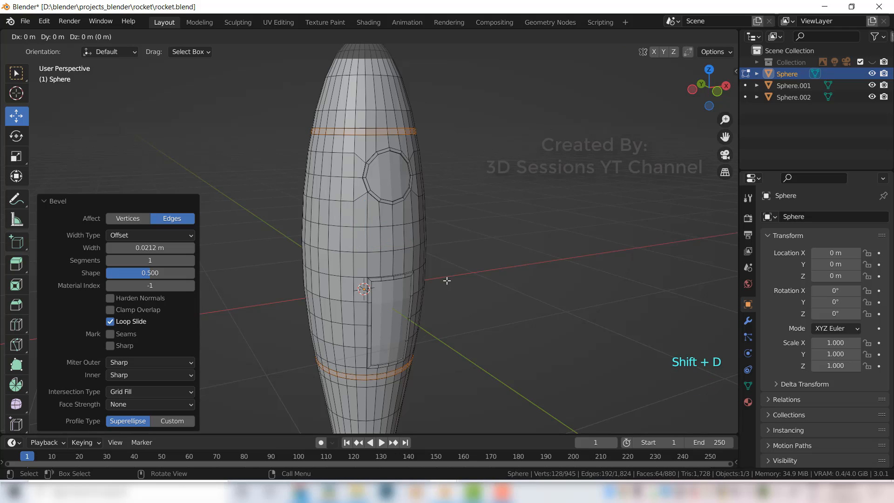
{"action": "right_click", "coordinate": [447, 281]}
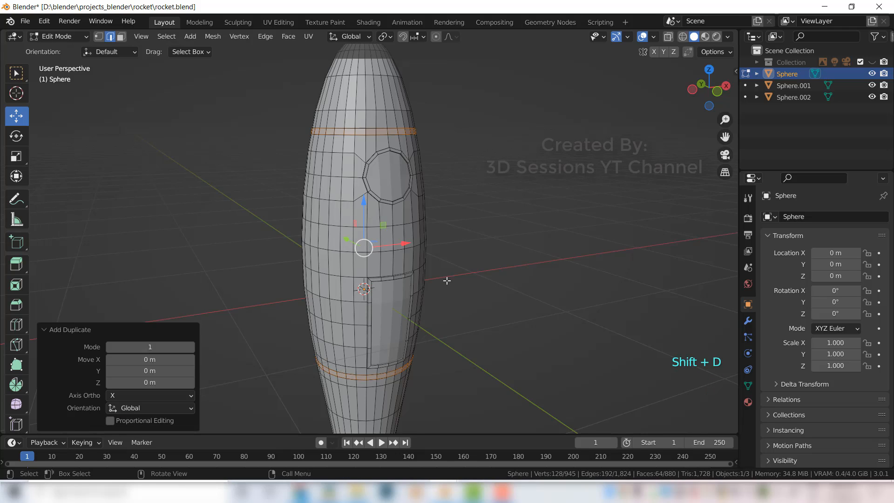
{"action": "key", "text": "p"}
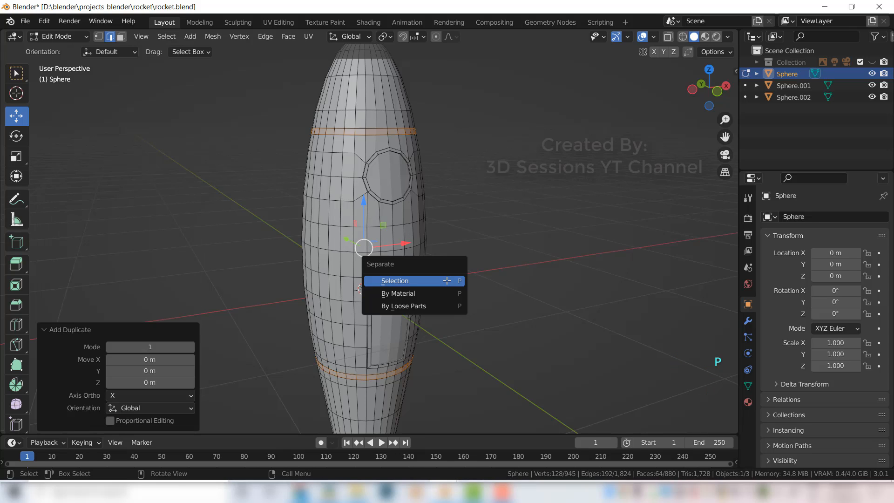
{"action": "left_click", "coordinate": [446, 280]}
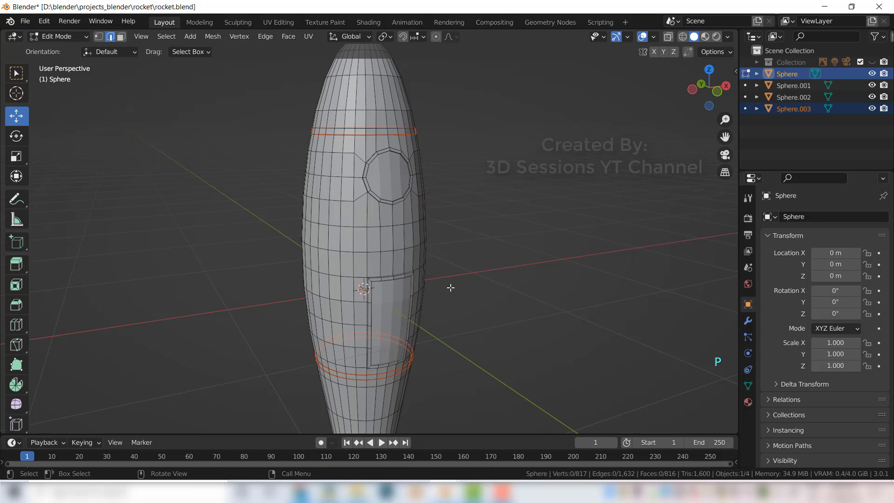
{"action": "key", "text": "Tab"}
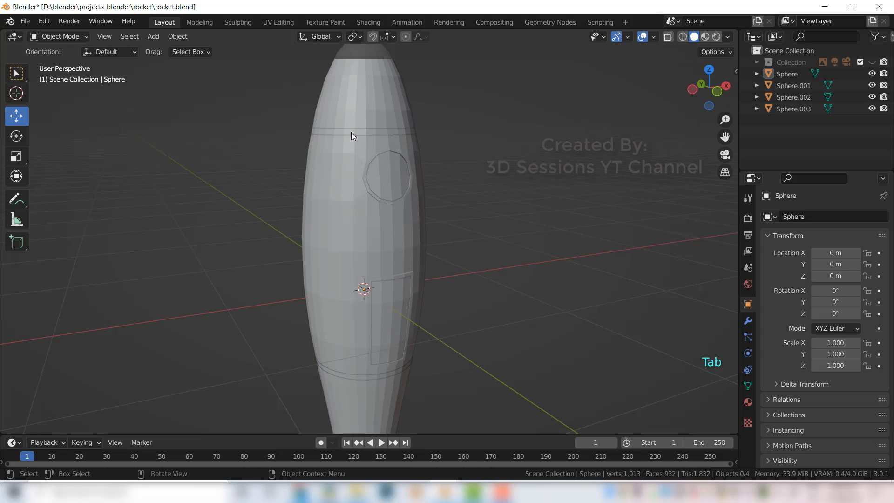
{"action": "left_click", "coordinate": [351, 134]}
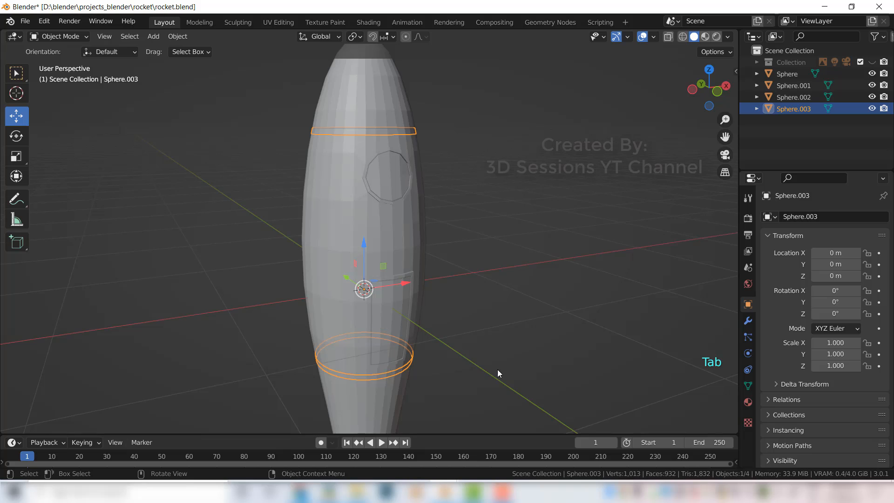
Step: Try moving the separated bands along the X axis in front view, and undo the move
{"action": "key", "text": "grave"}
{"action": "left_click", "coordinate": [325, 233]}
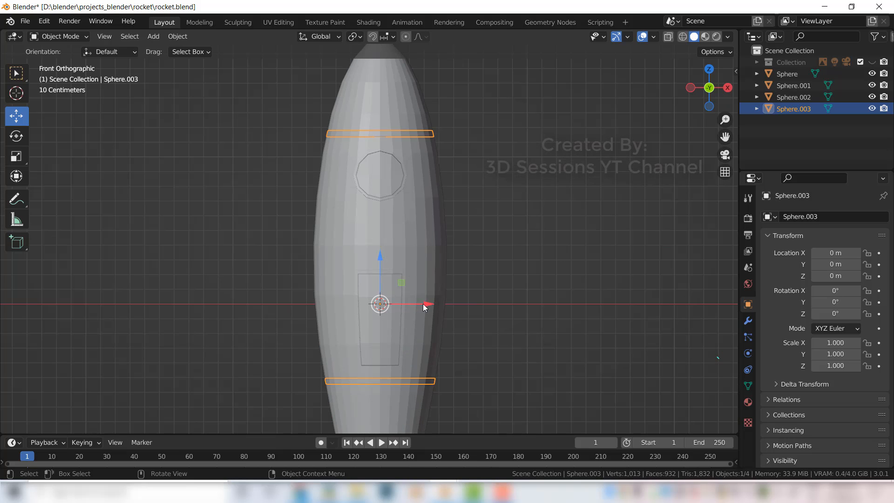
{"action": "left_click_drag", "start_coordinate": [423, 306], "coordinate": [494, 316]}
{"action": "key", "text": "ctrl+z"}
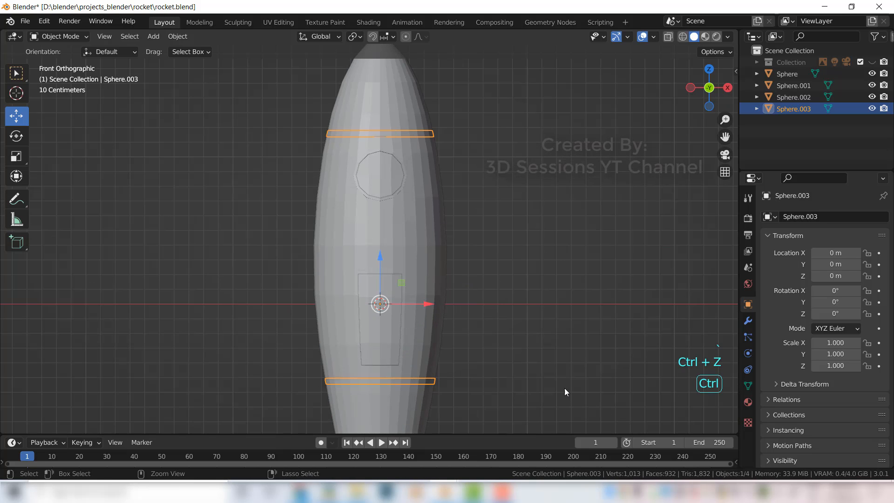
Step: In Edit Mode, select all linked geometry of both the upper and lower separated bands
{"action": "middle_click_drag", "start_coordinate": [521, 309], "coordinate": [444, 370]}
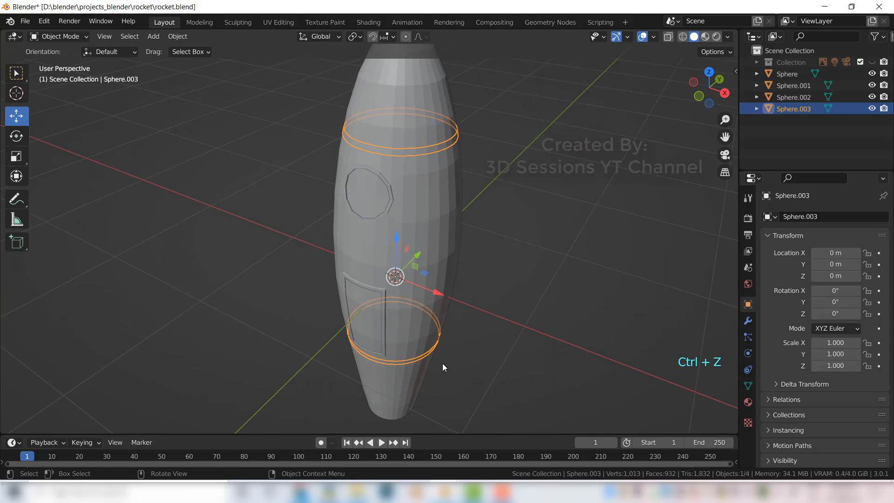
{"action": "key", "text": "Tab"}
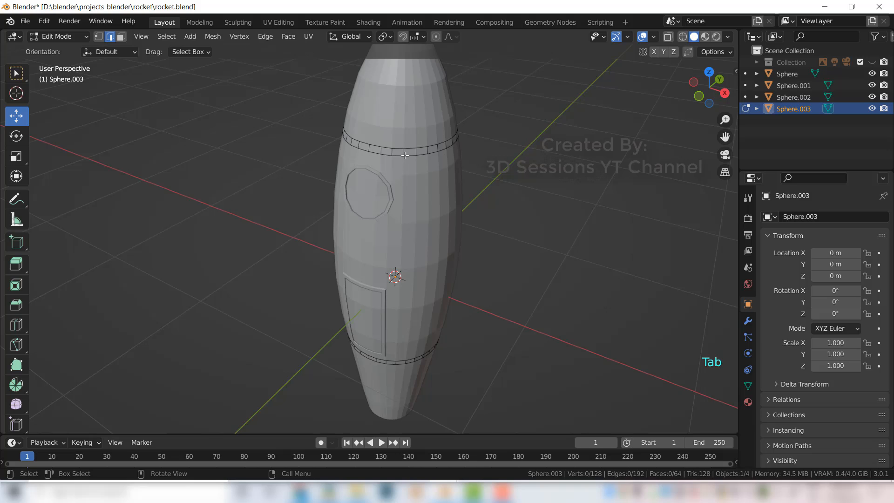
{"action": "key", "text": "l"}
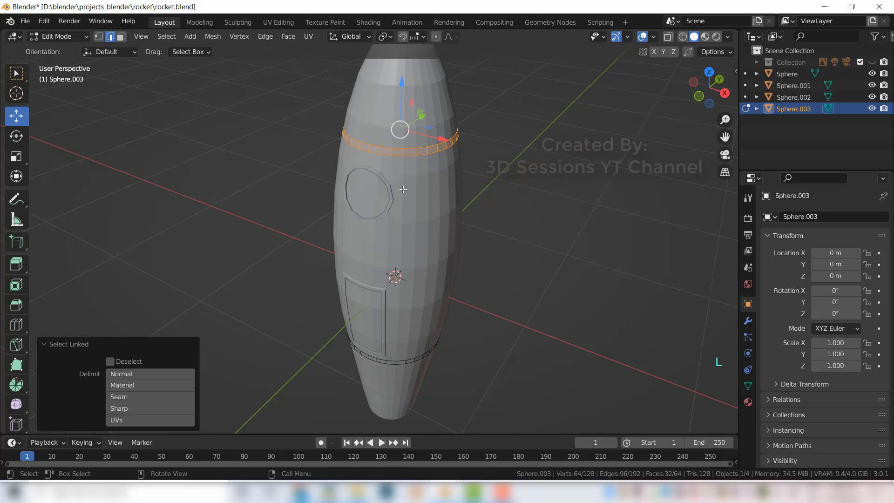
{"action": "key", "text": "l"}
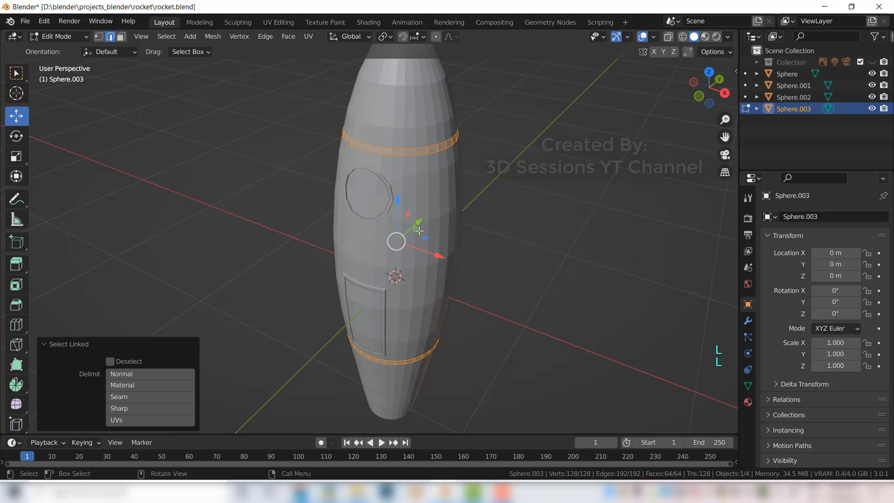
{"action": "key", "text": "KP_1"}
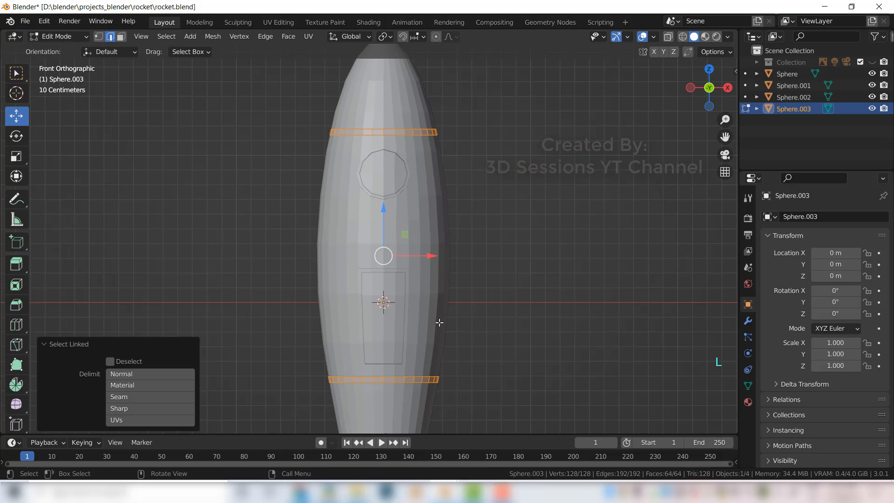
{"action": "middle_click_drag", "start_coordinate": [439, 322], "coordinate": [383, 147]}
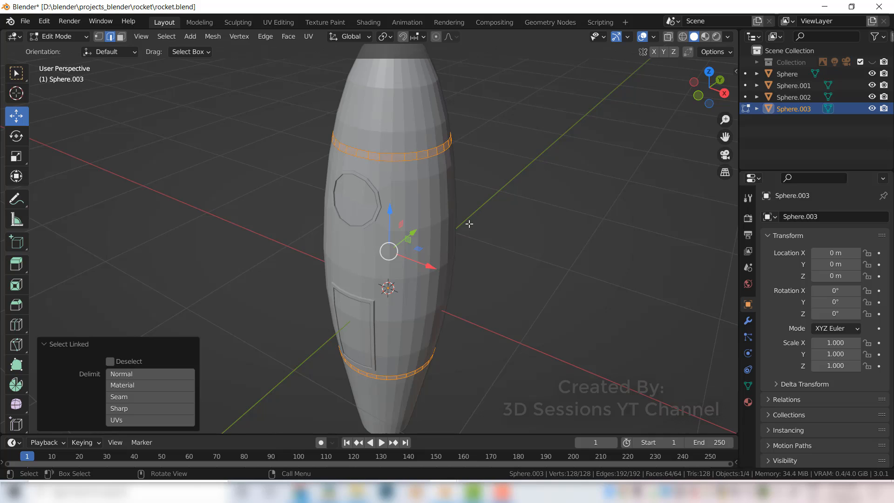
{"action": "scroll", "coordinate": [428, 275], "scroll_direction": "up", "scroll_amount": 3}
{"action": "middle_click_drag", "start_coordinate": [471, 259], "coordinate": [418, 285], "text": "shift"}
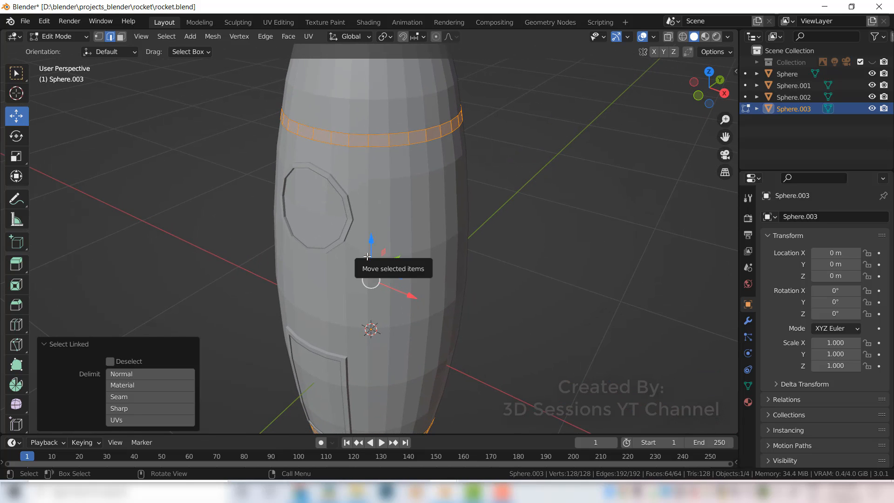
Step: Extrude both bands' faces along their normals by about 0.0089 m with even offset, then return to Object Mode and deselect everything
{"action": "key", "text": "alt+e"}
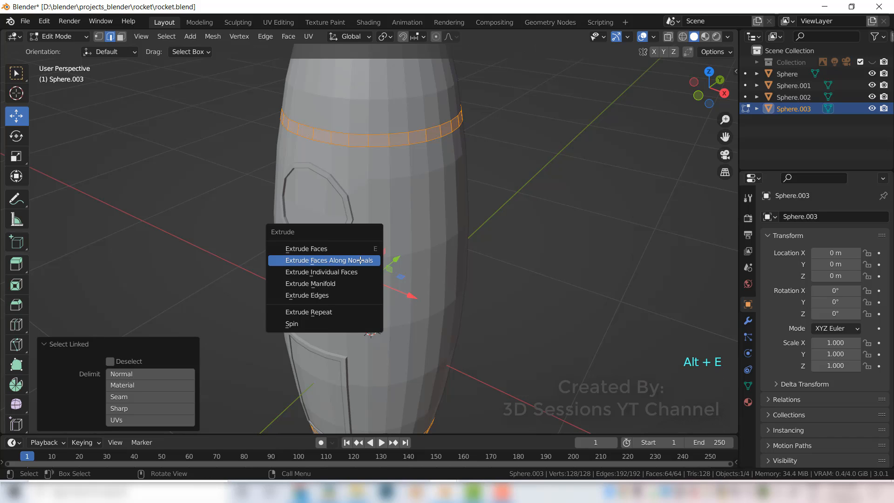
{"action": "left_click", "coordinate": [359, 261]}
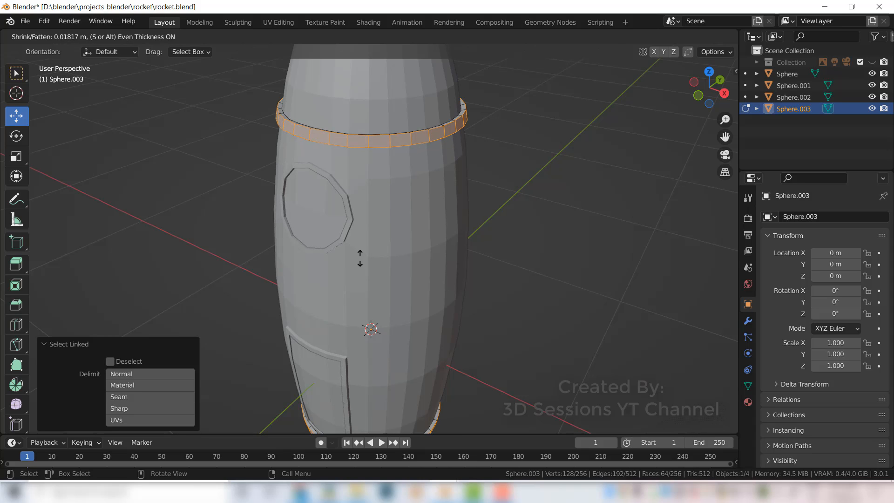
{"action": "left_click", "coordinate": [360, 258]}
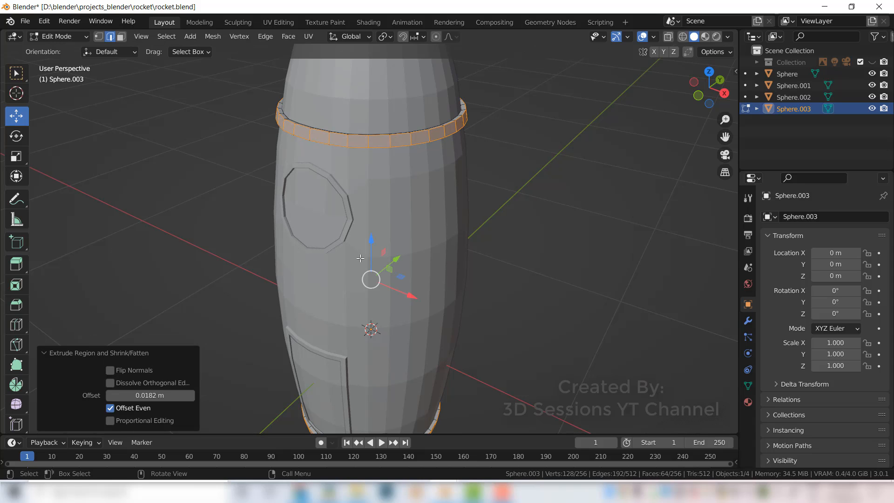
{"action": "key", "text": "ctrl+z"}
{"action": "key", "text": "ctrl+shift+z"}
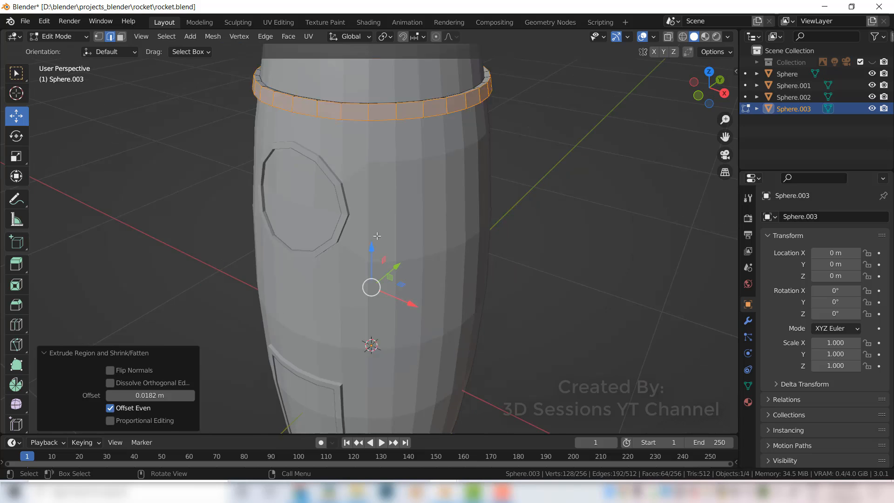
{"action": "middle_click_drag", "start_coordinate": [375, 265], "coordinate": [379, 280]}
{"action": "scroll", "coordinate": [380, 280], "scroll_direction": "up", "scroll_amount": 2}
{"action": "middle_click_drag", "start_coordinate": [470, 399], "coordinate": [468, 289]}
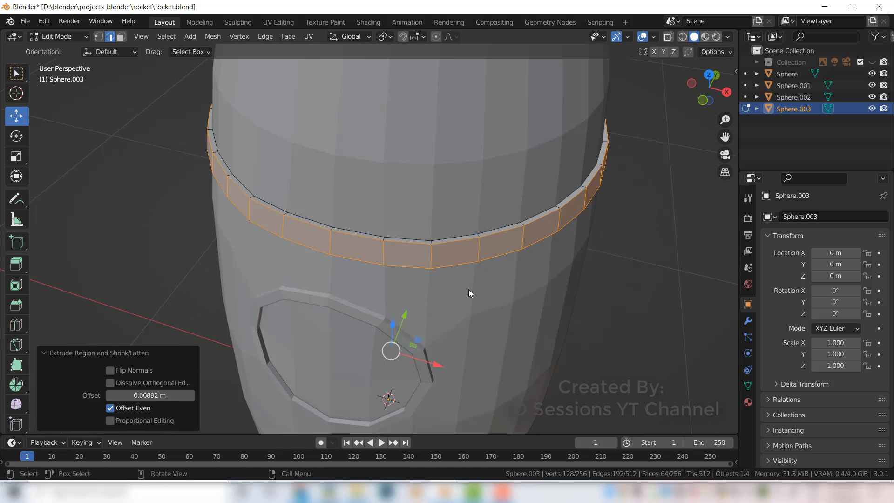
{"action": "key", "text": "Tab"}
{"action": "scroll", "coordinate": [449, 282], "scroll_direction": "down", "scroll_amount": 5}
{"action": "left_click", "coordinate": [437, 385]}
Step: Examine the raised bands around the body and the rocket's lower end from the front and from below
{"action": "mouse_move", "coordinate": [438, 385]}
{"action": "middle_mouse_down"}
{"action": "mouse_move", "coordinate": [468, 335]}
{"action": "mouse_move", "coordinate": [421, 329]}
{"action": "mouse_move", "coordinate": [442, 378]}
{"action": "mouse_move", "coordinate": [431, 373]}
{"action": "middle_mouse_up"}
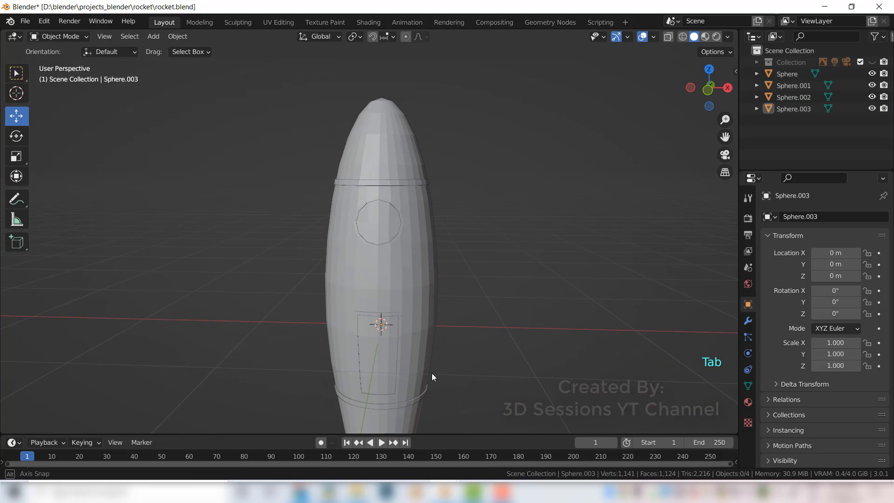
{"action": "middle_click_drag", "start_coordinate": [397, 347], "coordinate": [396, 305], "text": "shift"}
{"action": "key", "text": "grave"}
{"action": "left_click", "coordinate": [224, 264]}
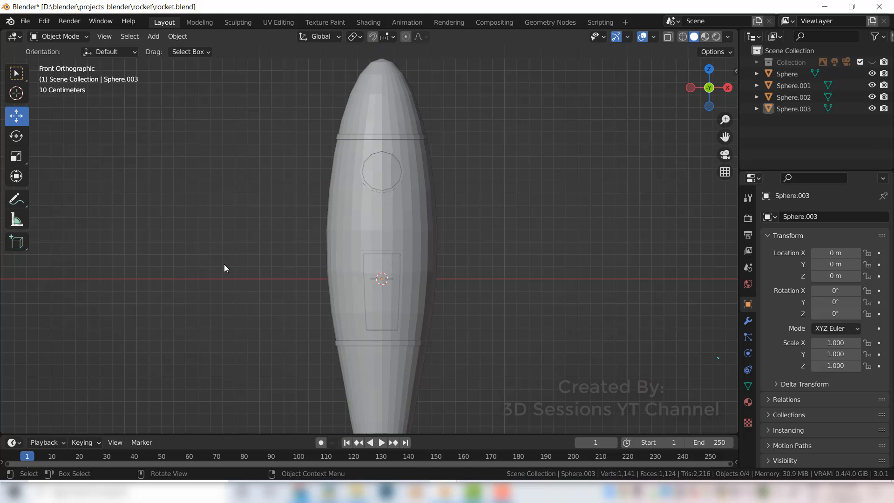
{"action": "scroll", "coordinate": [466, 318], "scroll_direction": "down", "scroll_amount": 1}
{"action": "middle_click_drag", "start_coordinate": [390, 345], "coordinate": [390, 319], "text": "shift"}
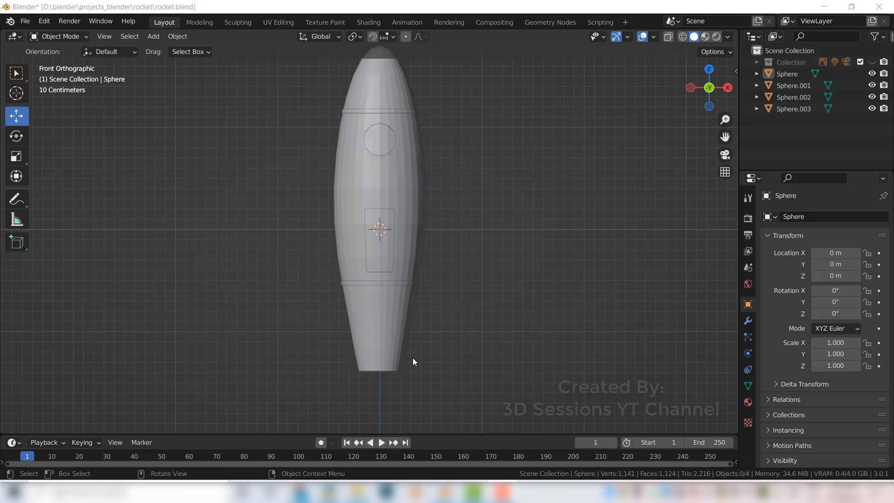
{"action": "middle_click_drag", "start_coordinate": [406, 393], "coordinate": [421, 287]}
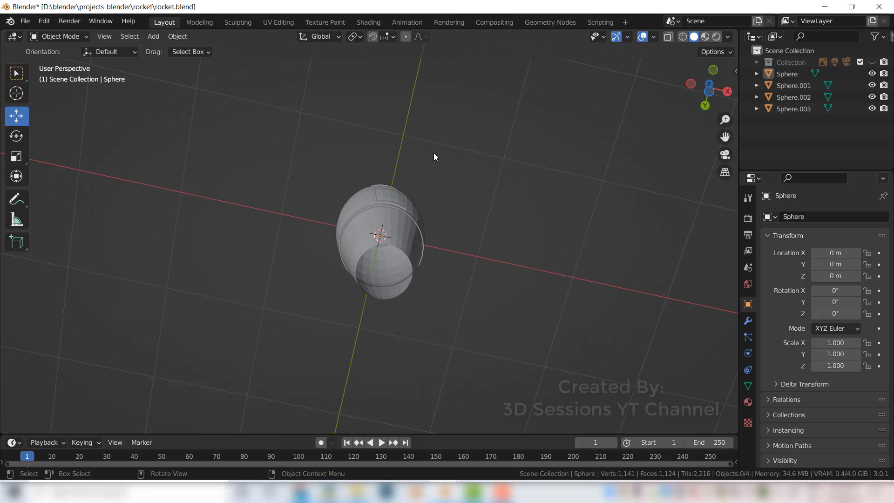
{"action": "middle_click_drag", "start_coordinate": [434, 157], "coordinate": [424, 269]}
Step: In front view, add a cylinder mesh with 32 vertices, 1 m radius and 2 m depth at the world origin
{"action": "middle_click_drag", "start_coordinate": [406, 299], "coordinate": [406, 222], "text": "shift"}
{"action": "key", "text": "grave"}
{"action": "left_click", "coordinate": [272, 153]}
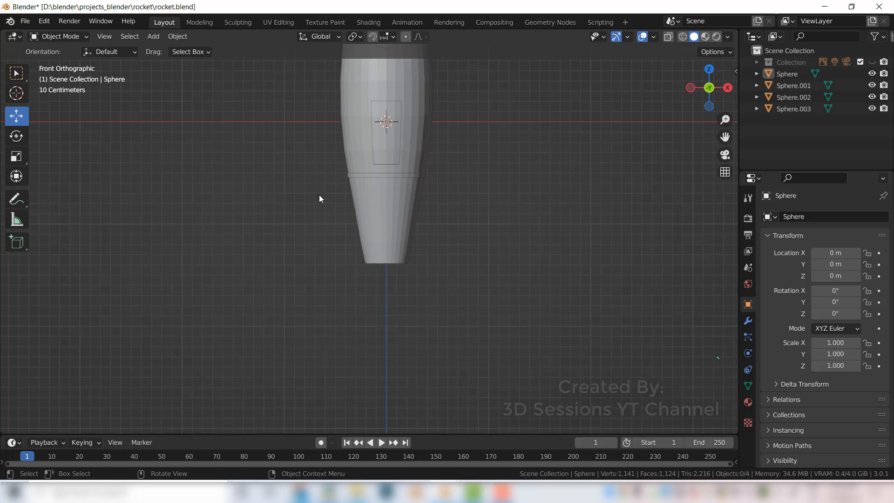
{"action": "scroll", "coordinate": [370, 243], "scroll_direction": "up", "scroll_amount": 3}
{"action": "key", "text": "shift+a"}
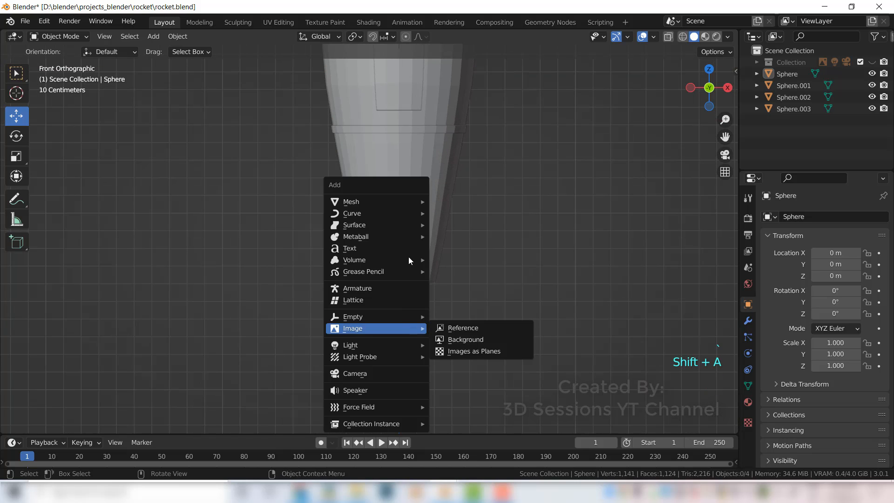
{"action": "mouse_move", "coordinate": [401, 204]}
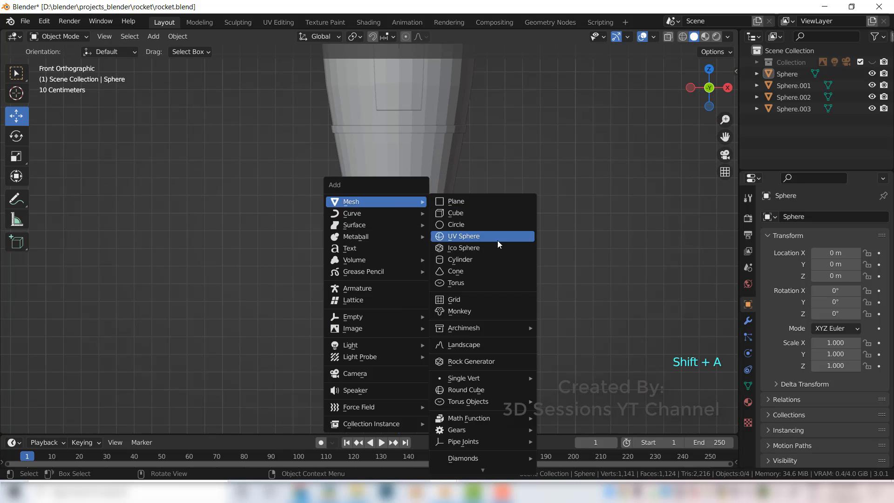
{"action": "left_click", "coordinate": [482, 259]}
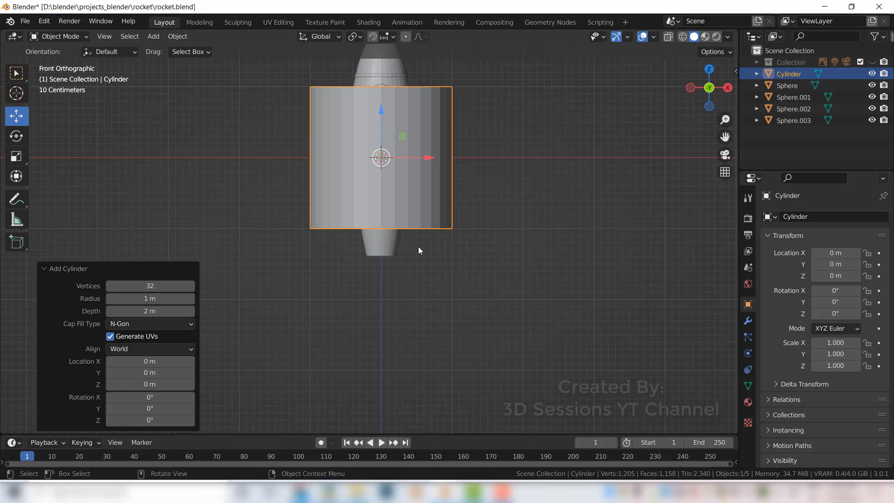
Step: Scale the cylinder down to about 0.327 and move it along Z to about -1.555 m, below the rocket body
{"action": "key", "text": "s"}
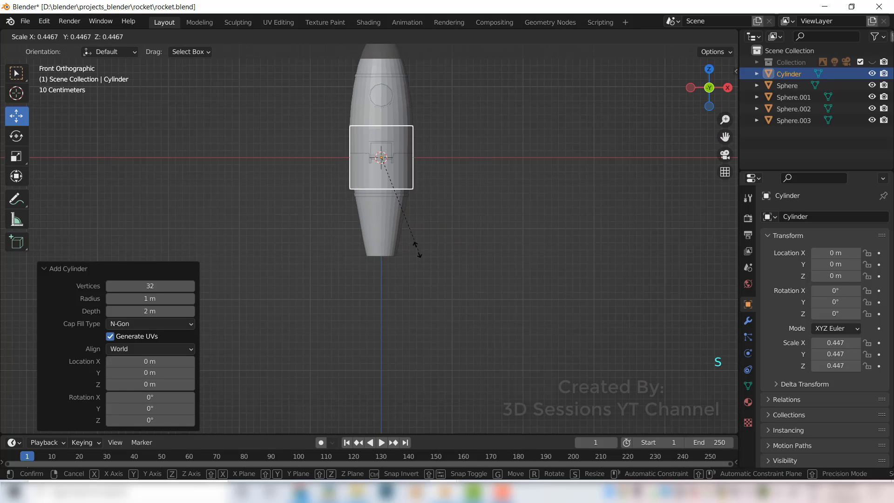
{"action": "left_click", "coordinate": [400, 228]}
{"action": "key", "text": "g"}
{"action": "key", "text": "z"}
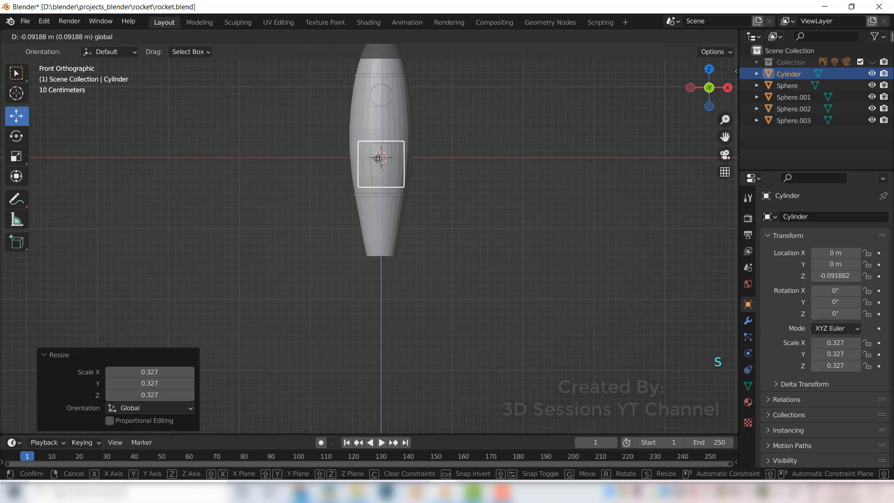
{"action": "left_click", "coordinate": [382, 231]}
Step: With X-ray on, shrink the cylinder to about 0.185 scale and raise it about 0.067 m so its top overlaps the rocket's tail
{"action": "scroll", "coordinate": [407, 304], "scroll_direction": "up", "scroll_amount": 6}
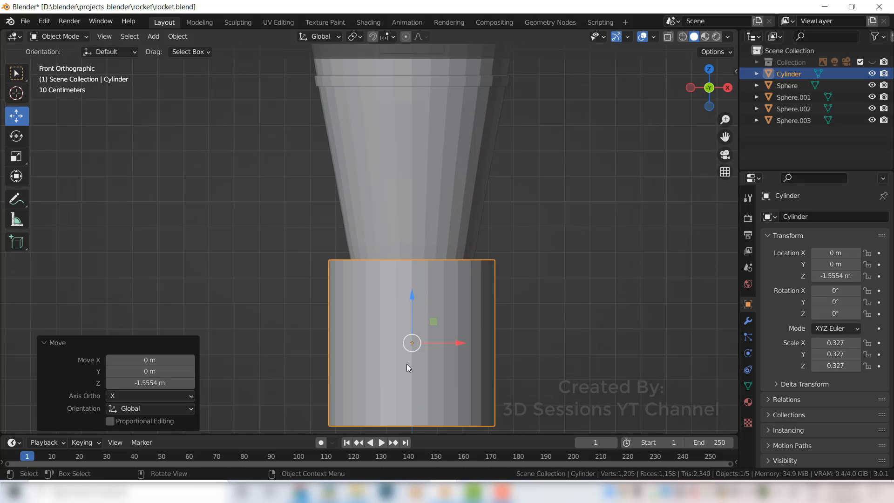
{"action": "middle_click_drag", "start_coordinate": [406, 364], "coordinate": [388, 236], "text": "shift"}
{"action": "key", "text": "s"}
{"action": "left_click", "coordinate": [414, 300]}
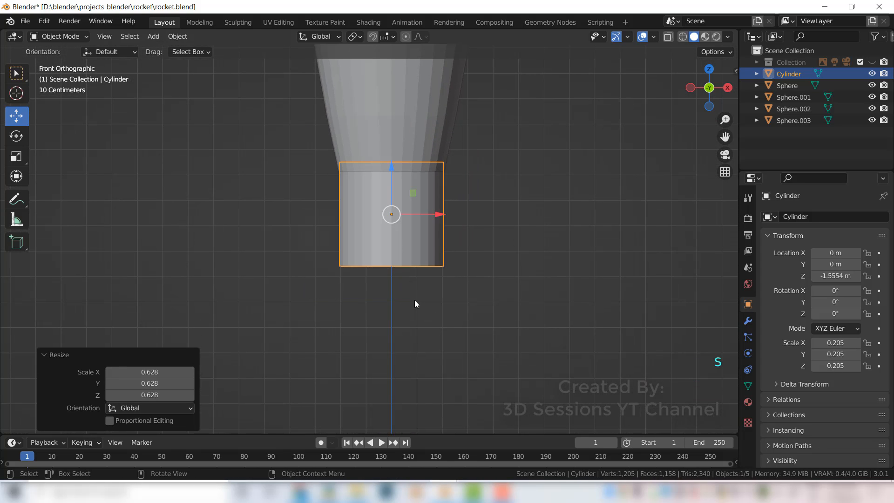
{"action": "key", "text": "alt+z"}
{"action": "scroll", "coordinate": [448, 321], "scroll_direction": "up", "scroll_amount": 1}
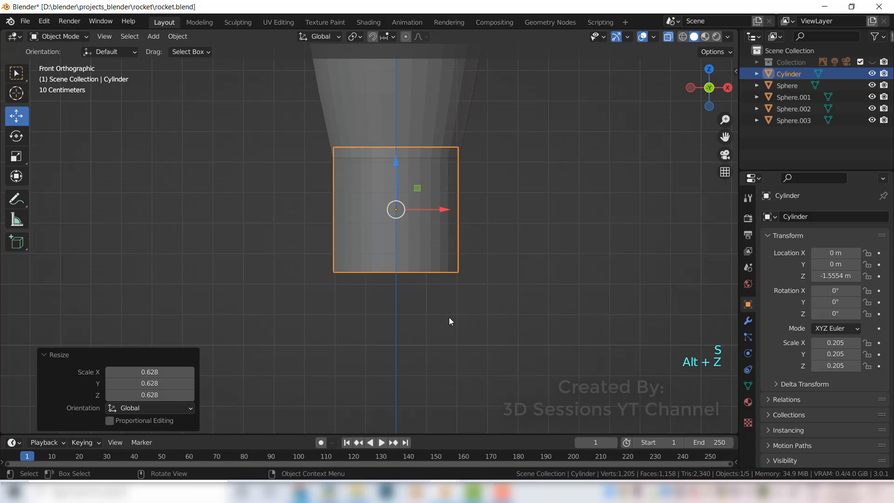
{"action": "key", "text": "s"}
{"action": "left_click", "coordinate": [443, 306]}
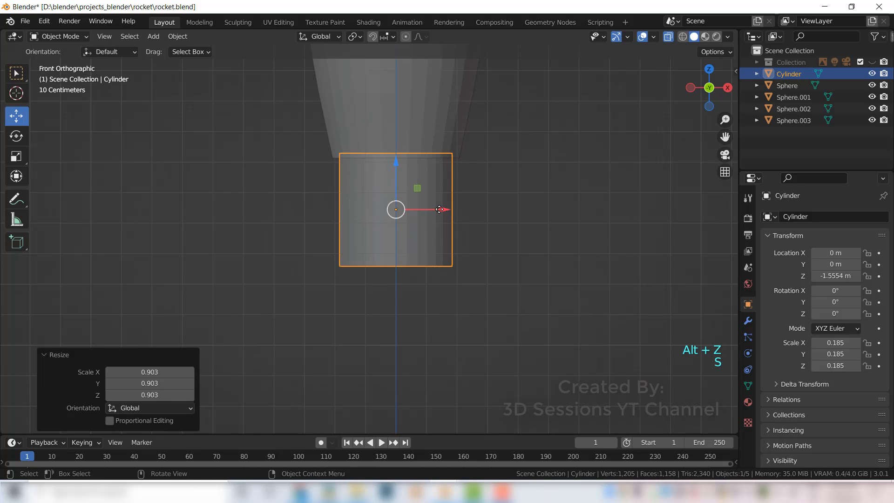
{"action": "left_click_drag", "start_coordinate": [438, 209], "coordinate": [437, 209]}
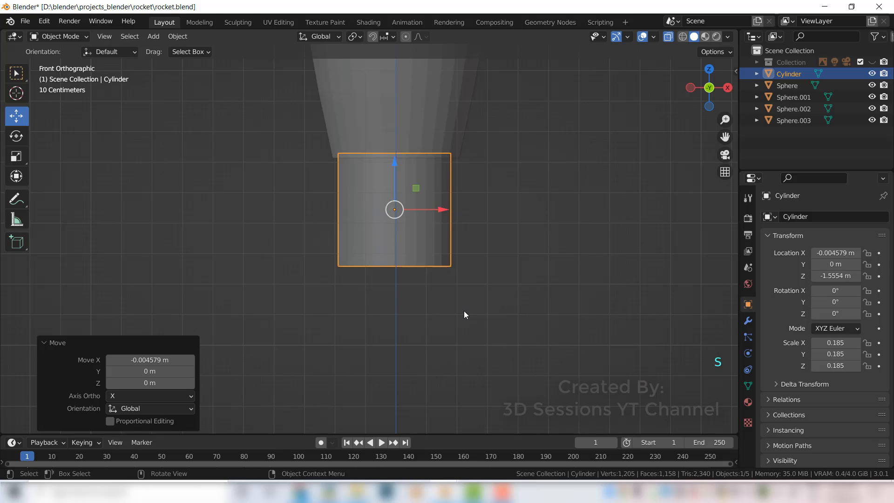
{"action": "left_click_drag", "start_coordinate": [393, 158], "coordinate": [389, 138]}
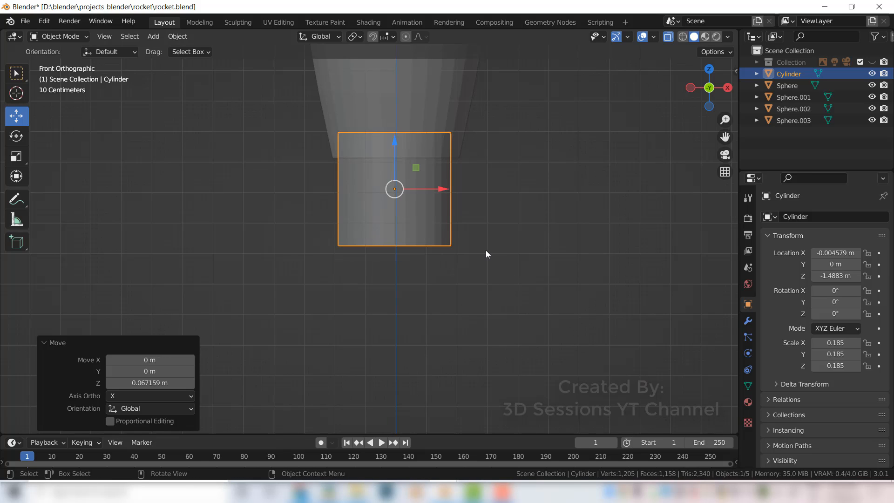
Step: Taper the cylinder into a nozzle by scaling its top edge loop to about 0.641 in Edit Mode
{"action": "key", "text": "Tab"}
{"action": "key", "text": "2"}
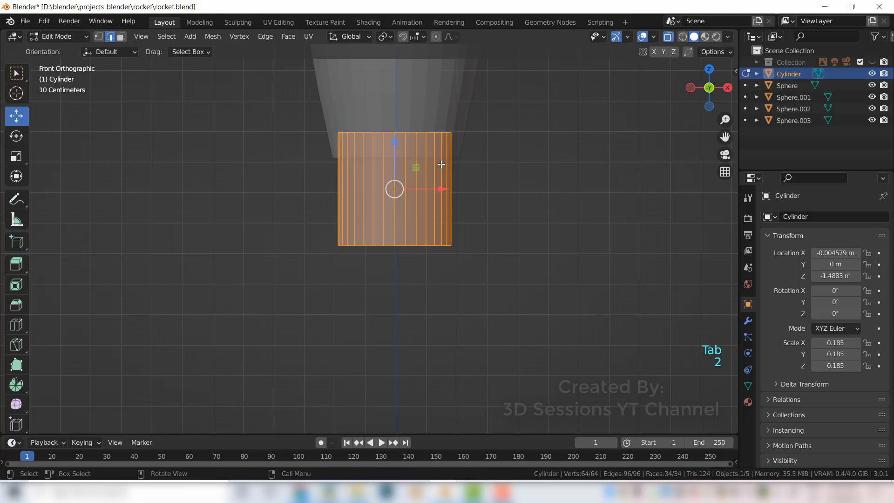
{"action": "left_click", "coordinate": [404, 132], "text": "alt"}
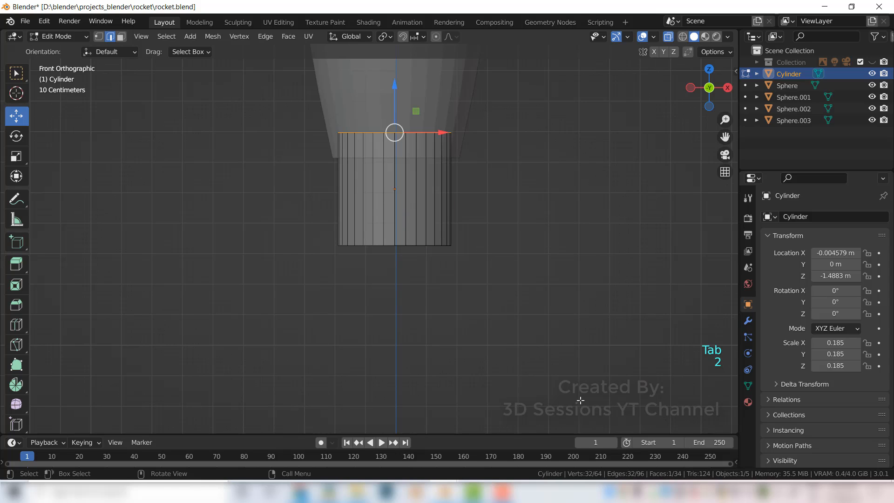
{"action": "key", "text": "s"}
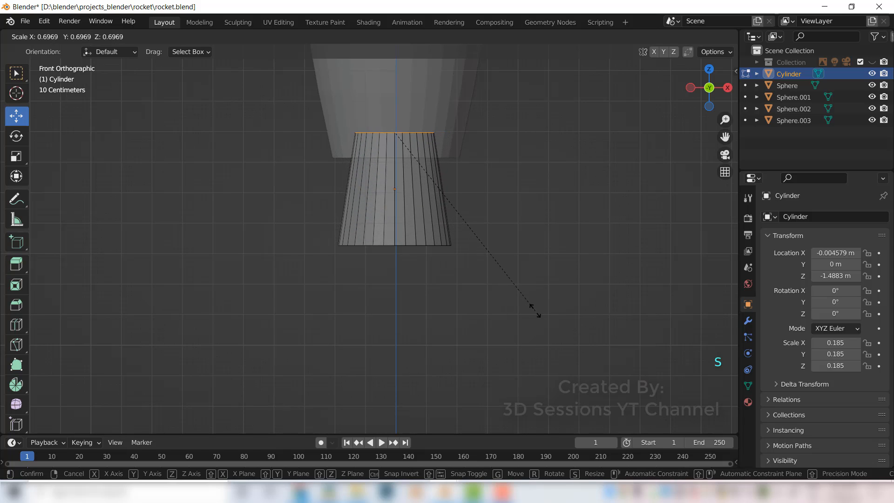
{"action": "left_click", "coordinate": [526, 294]}
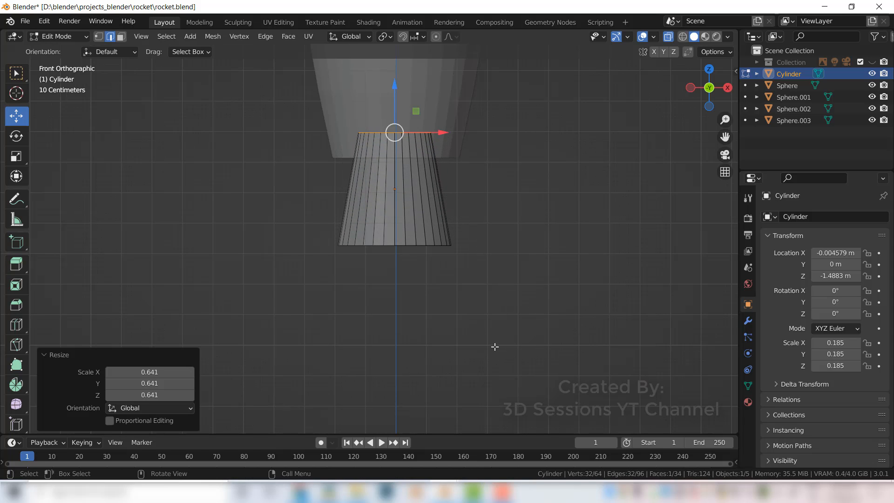
{"action": "key", "text": "Tab"}
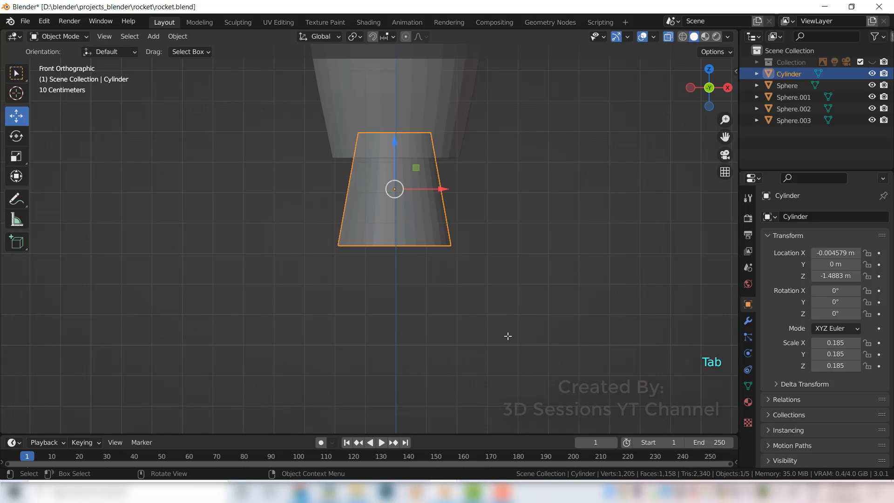
Step: Enlarge the nozzle by a factor of about 1.423 and lower it about 0.05 m along Z
{"action": "key", "text": "s"}
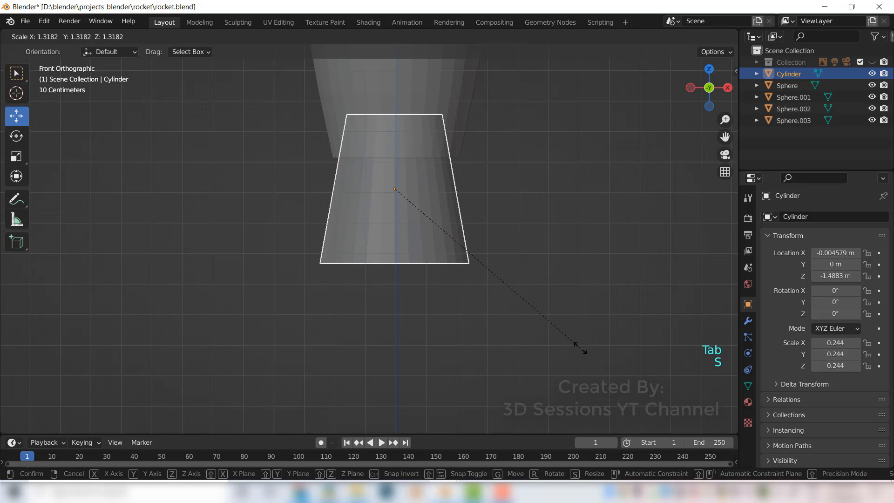
{"action": "left_click", "coordinate": [604, 349]}
{"action": "key", "text": "g"}
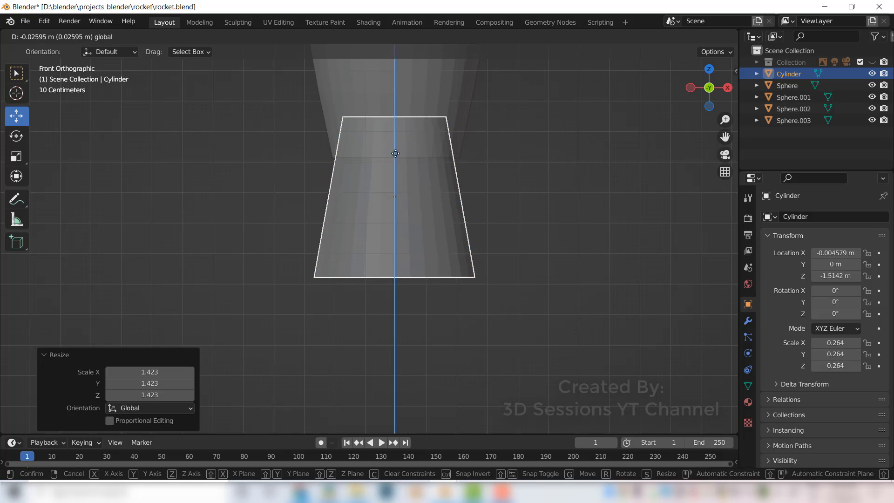
{"action": "left_click", "coordinate": [393, 156]}
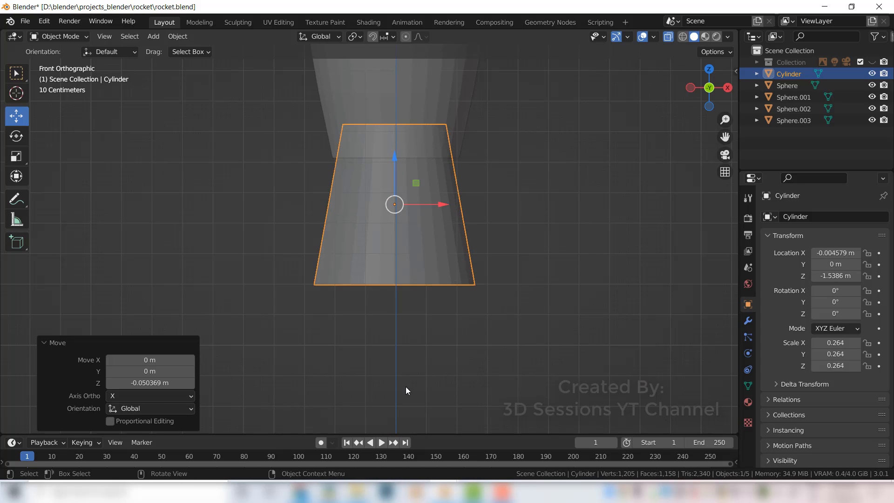
Step: In Edit Mode, lower the nozzle's top edge loop about 0.037 m and raise its bottom edge loop about 0.252 m
{"action": "key", "text": "Tab"}
{"action": "left_click_drag", "start_coordinate": [395, 84], "coordinate": [395, 96]}
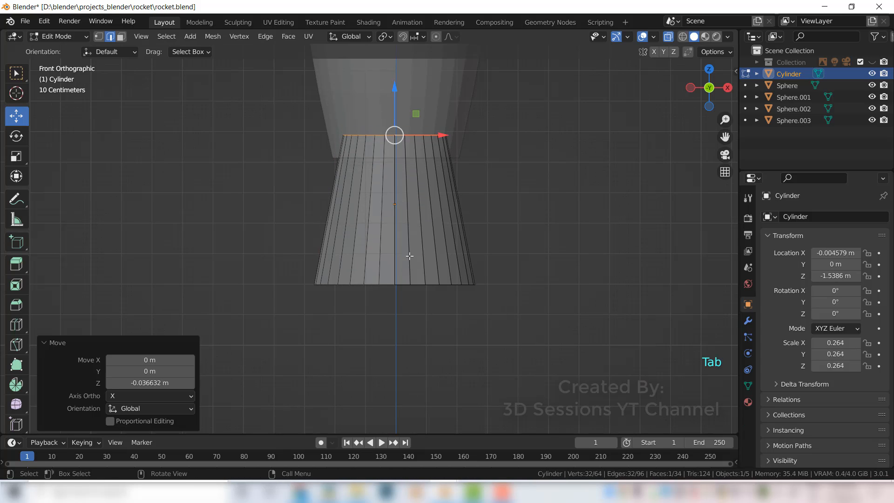
{"action": "left_click", "coordinate": [394, 283], "text": "alt"}
{"action": "left_click", "coordinate": [395, 284], "text": "alt"}
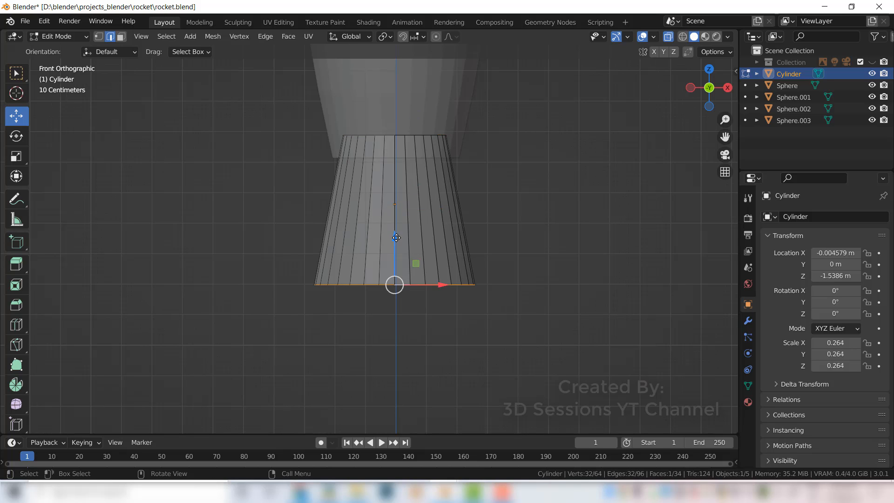
{"action": "left_click_drag", "start_coordinate": [396, 237], "coordinate": [395, 161]}
Step: Narrow the nozzle's bottom edge loop slightly, and in Object Mode scale the whole nozzle by about 1.020
{"action": "key", "text": "s"}
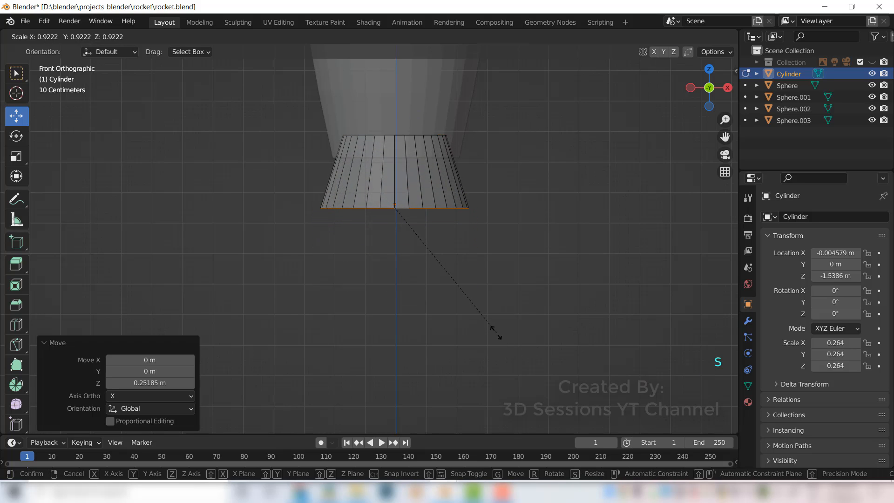
{"action": "left_click", "coordinate": [488, 326]}
{"action": "key", "text": "Tab"}
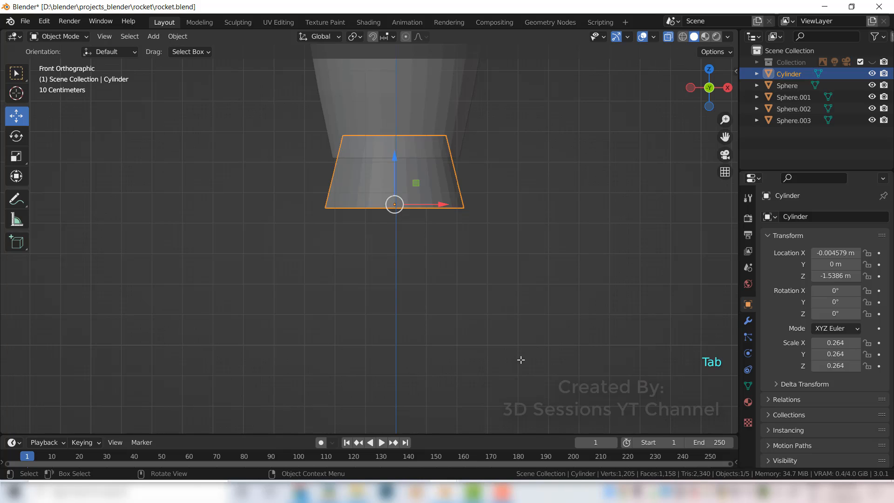
{"action": "key", "text": "s"}
{"action": "left_click", "coordinate": [482, 331]}
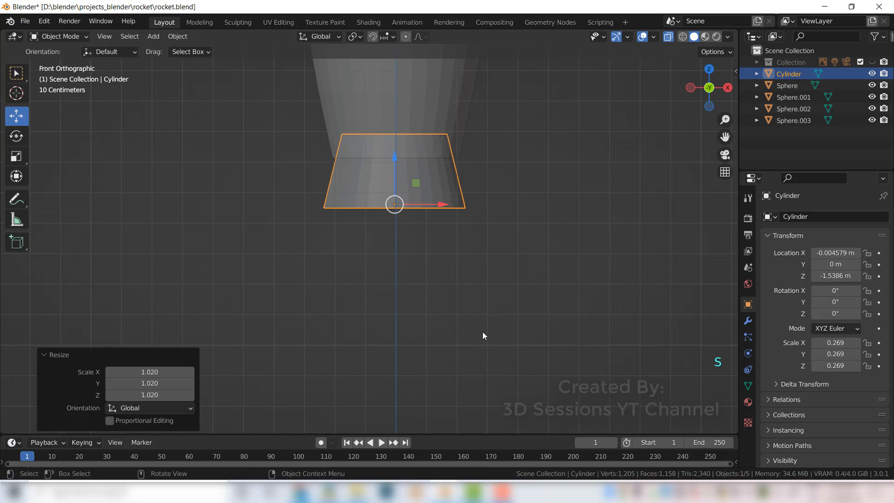
Step: In front view with X-ray on, add one centred horizontal loop cut around the nozzle
{"action": "key", "text": "alt+z"}
{"action": "middle_click_drag", "start_coordinate": [384, 326], "coordinate": [390, 205]}
{"action": "key", "text": "grave"}
{"action": "left_click", "coordinate": [252, 122]}
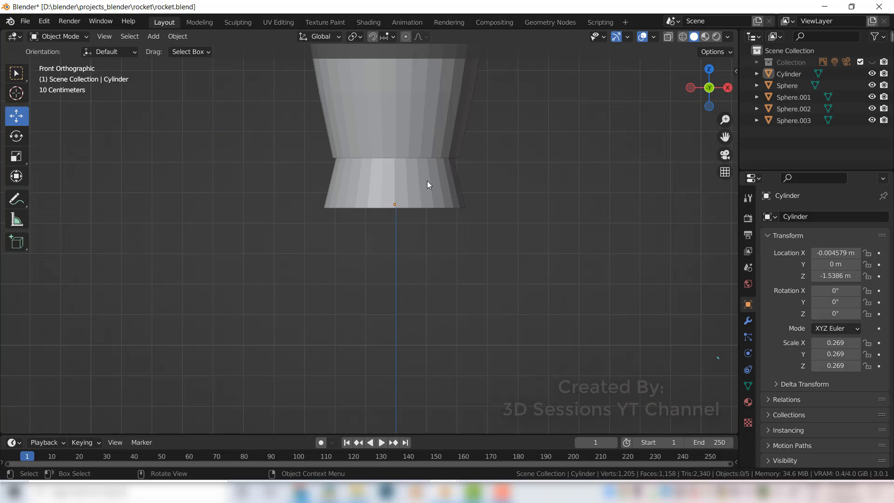
{"action": "left_click", "coordinate": [412, 187]}
{"action": "key", "text": "alt+z"}
{"action": "scroll", "coordinate": [450, 244], "scroll_direction": "up", "scroll_amount": 3}
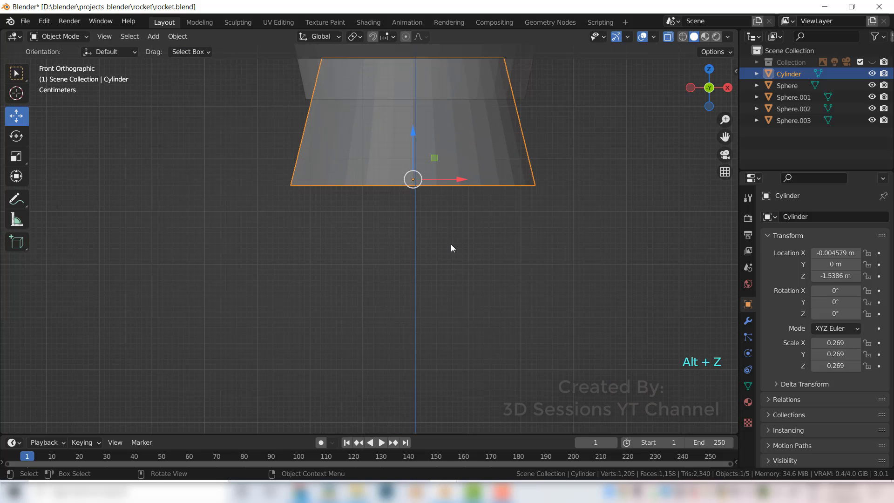
{"action": "key", "text": "Tab"}
{"action": "middle_click_drag", "start_coordinate": [463, 215], "coordinate": [424, 326], "text": "shift"}
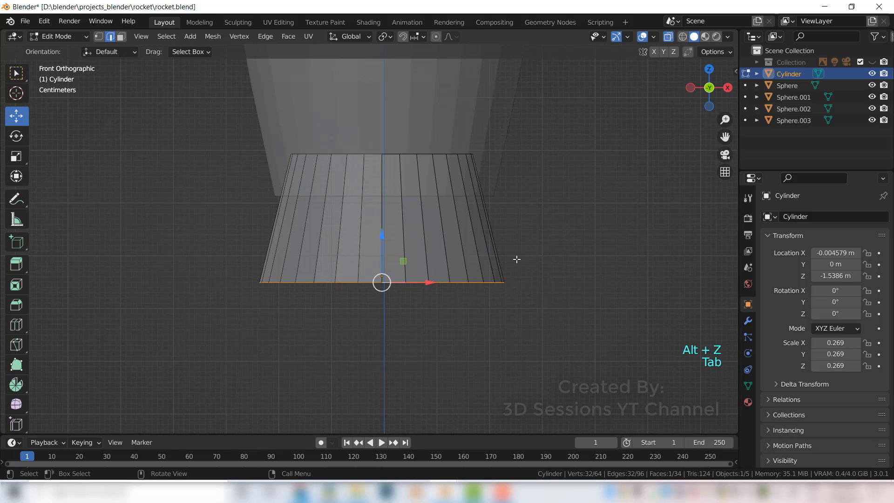
{"action": "key", "text": "ctrl+r"}
{"action": "left_click", "coordinate": [502, 258]}
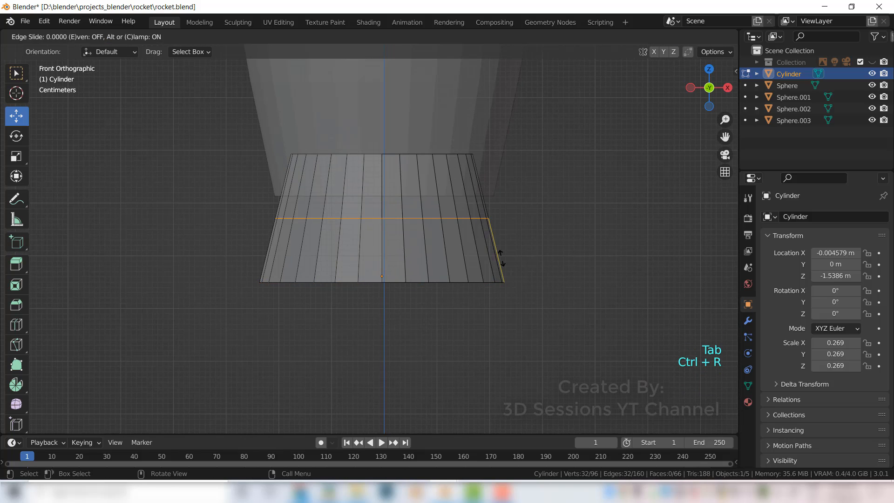
{"action": "right_click", "coordinate": [501, 258]}
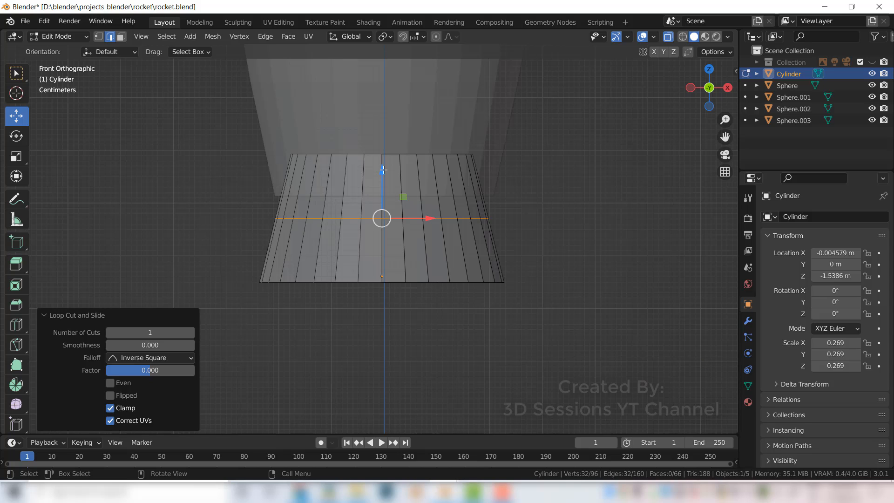
Step: Edge-slide the new loop down toward the nozzle's lower end to mark off a narrow band, and deselect it
{"action": "left_click_drag", "start_coordinate": [383, 170], "coordinate": [385, 189]}
{"action": "key", "text": "ctrl+z"}
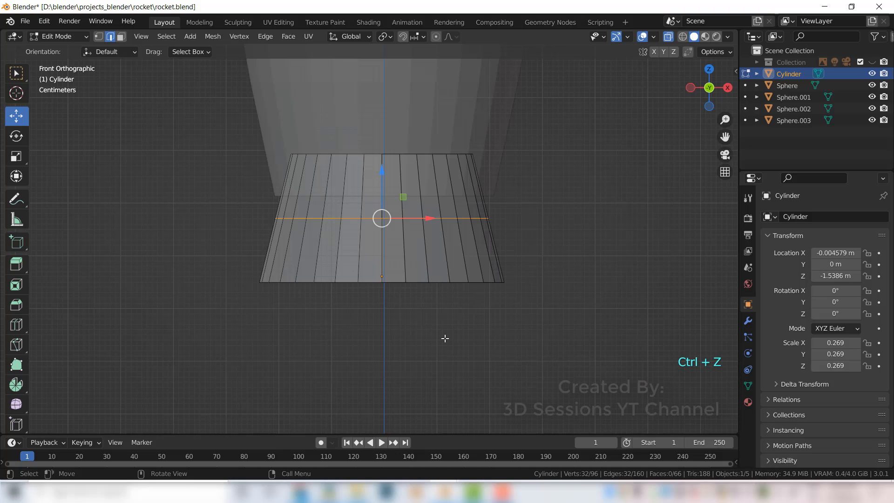
{"action": "key", "text": "g"}
{"action": "key", "text": "g"}
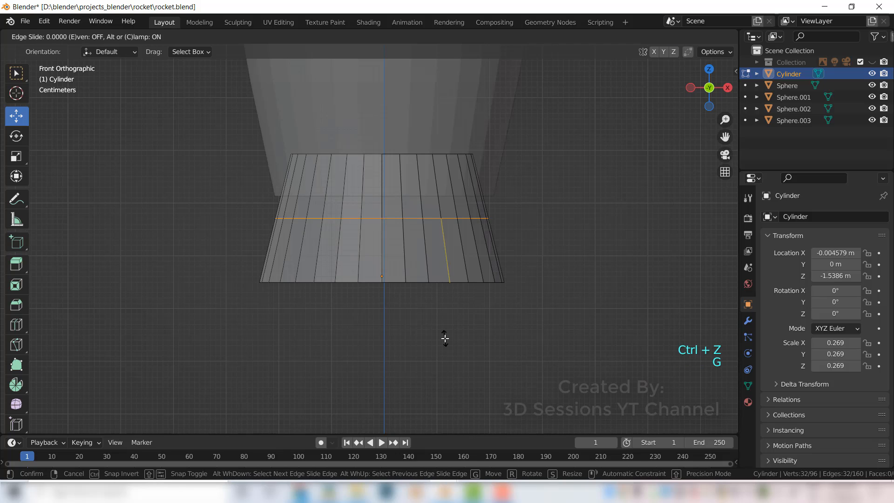
{"action": "left_click", "coordinate": [450, 373]}
{"action": "left_click", "coordinate": [430, 356]}
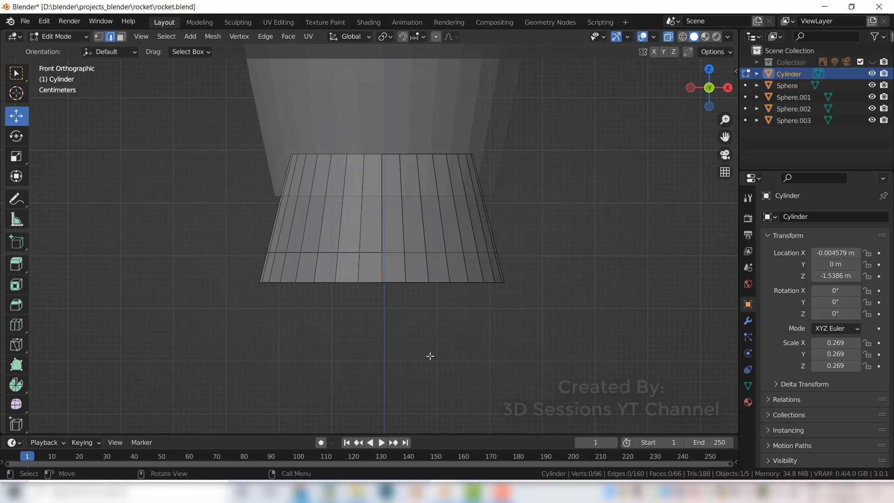
Step: Duplicate the bottom ring of nozzle faces in place, separate it into its own object, and select that object
{"action": "key", "text": "3"}
{"action": "left_click", "coordinate": [383, 268], "text": "alt"}
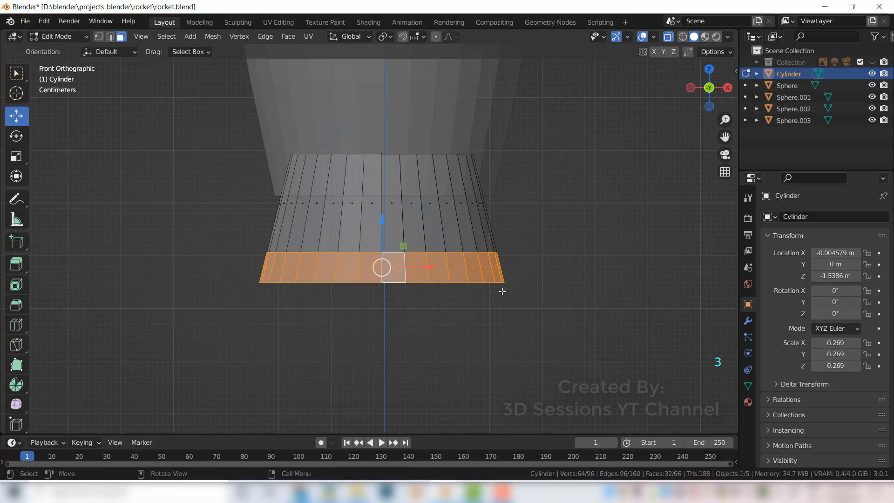
{"action": "middle_click_drag", "start_coordinate": [502, 291], "coordinate": [478, 357]}
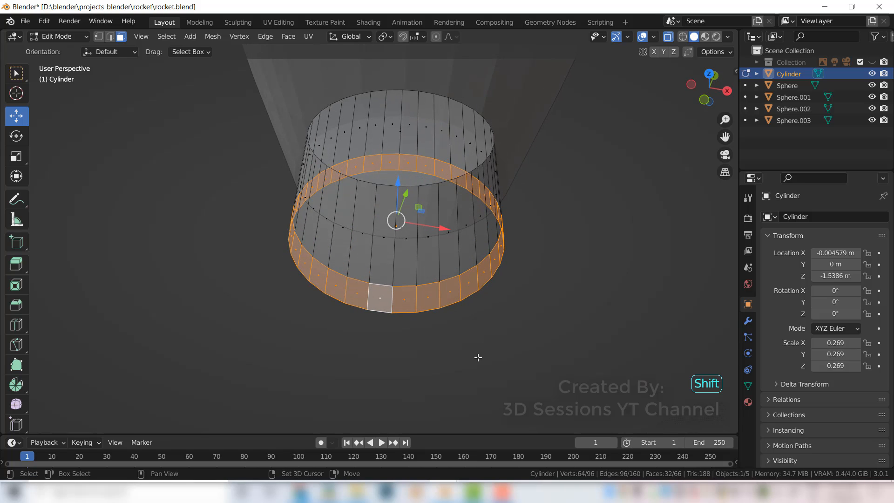
{"action": "key", "text": "shift+d"}
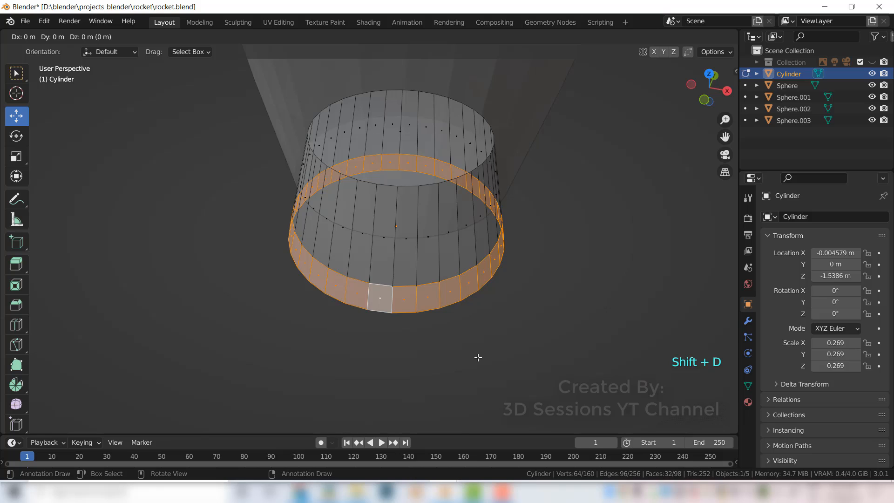
{"action": "right_click", "coordinate": [478, 357]}
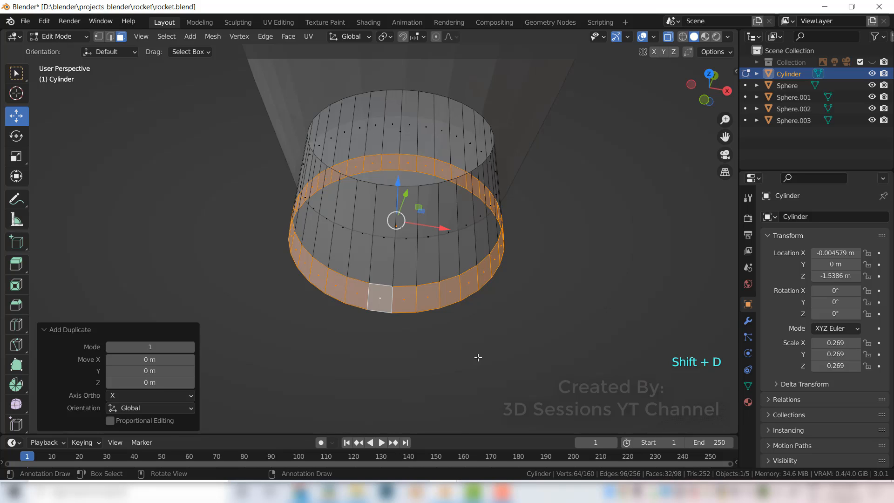
{"action": "key", "text": "p"}
{"action": "left_click", "coordinate": [478, 357]}
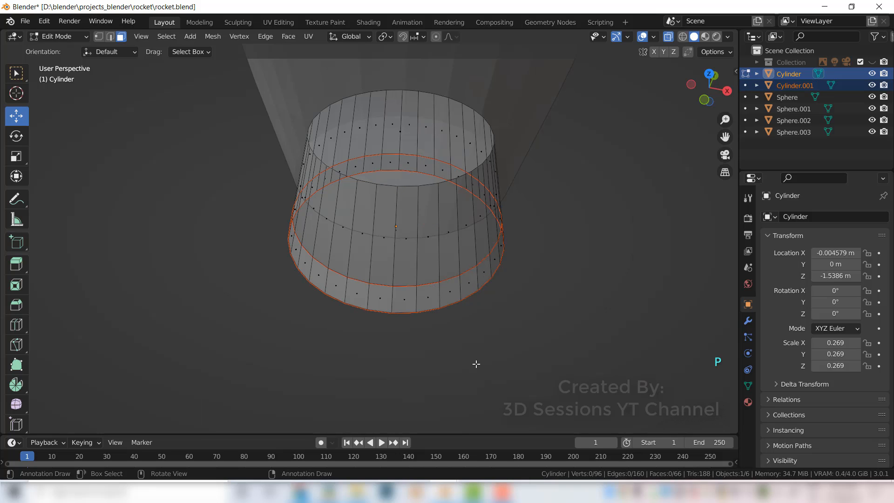
{"action": "key", "text": "Tab"}
{"action": "left_click", "coordinate": [428, 310]}
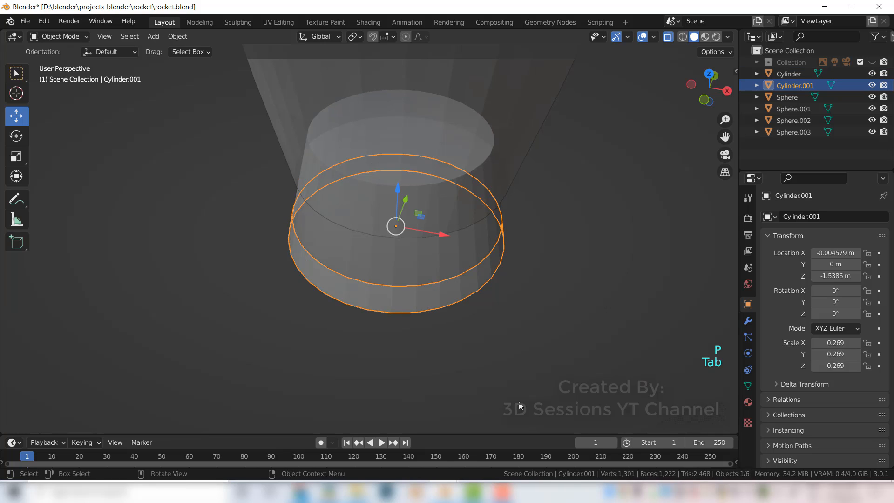
Step: Extrude all faces of the separated ring outward by scaling them to about 1.037, and turn X-ray off
{"action": "key", "text": "grave"}
{"action": "left_click", "coordinate": [385, 197]}
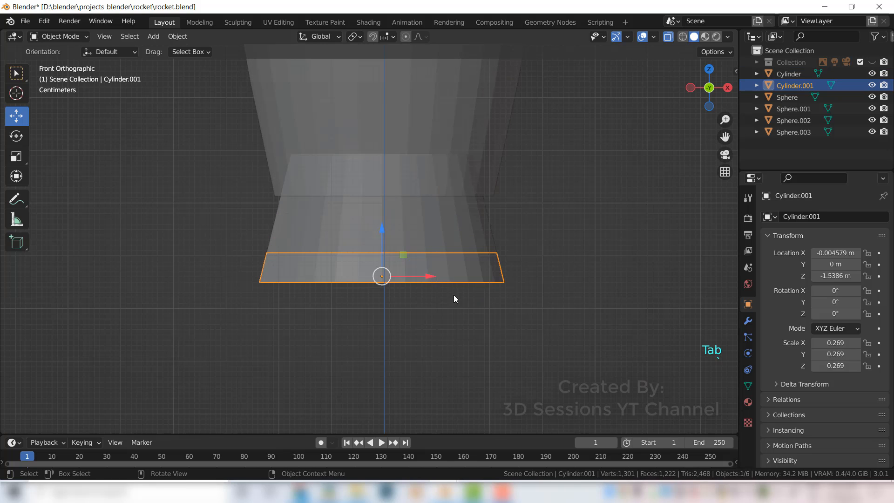
{"action": "middle_click_drag", "start_coordinate": [460, 320], "coordinate": [426, 362]}
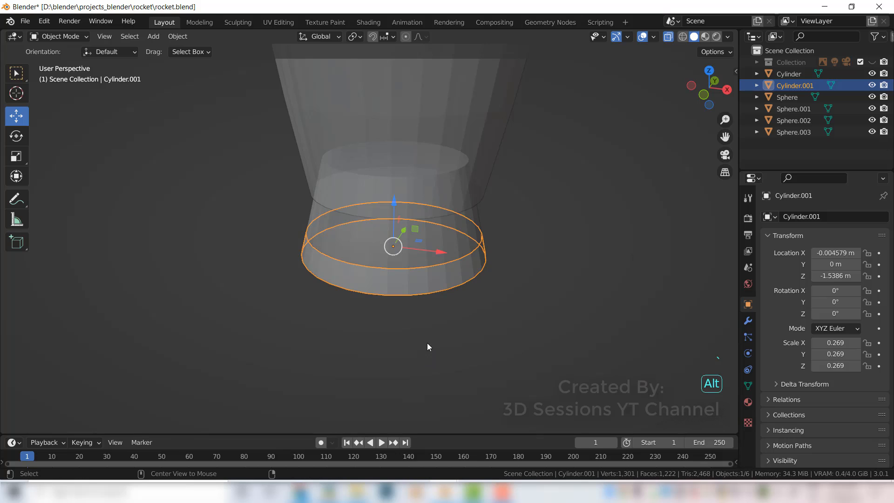
{"action": "key", "text": "Tab"}
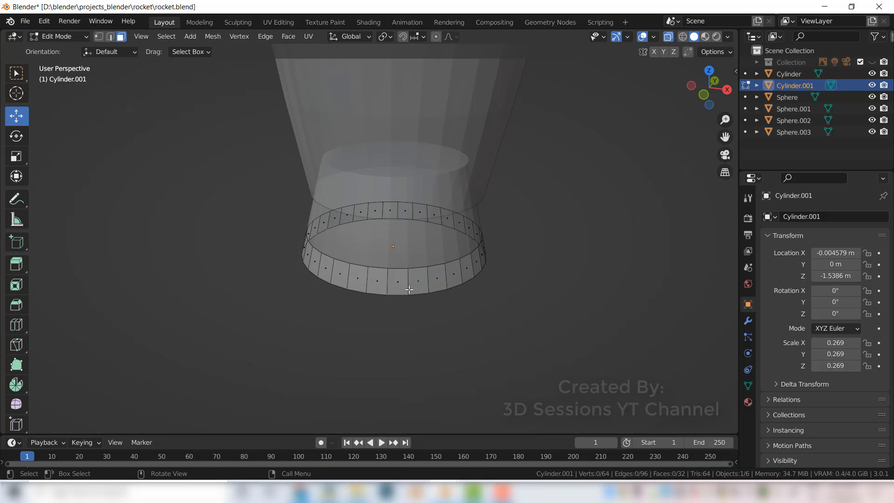
{"action": "key", "text": "l"}
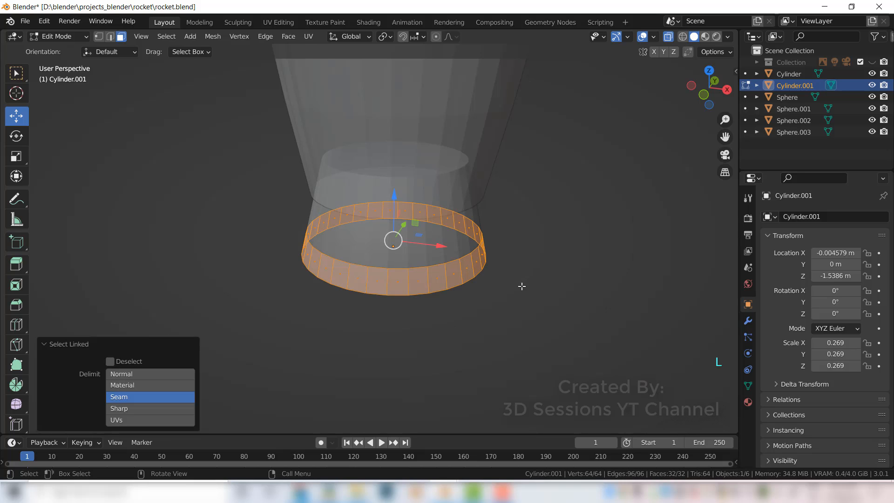
{"action": "middle_click_drag", "start_coordinate": [521, 286], "coordinate": [461, 350]}
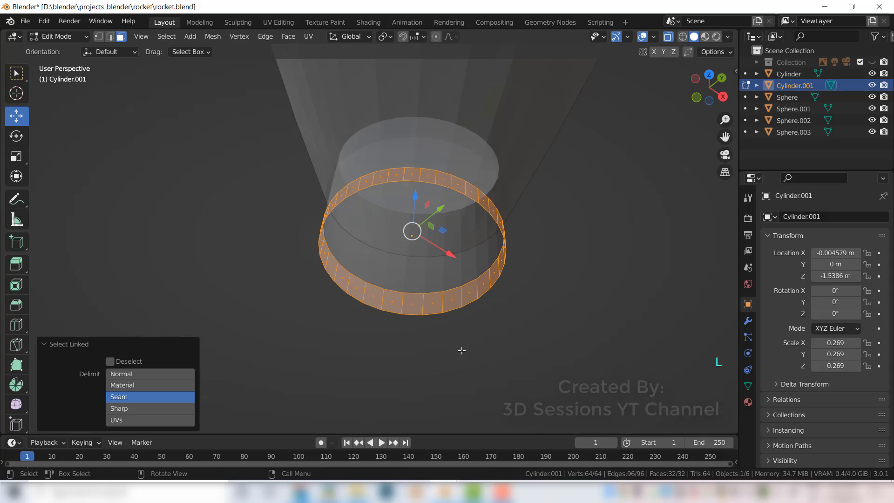
{"action": "key", "text": "e"}
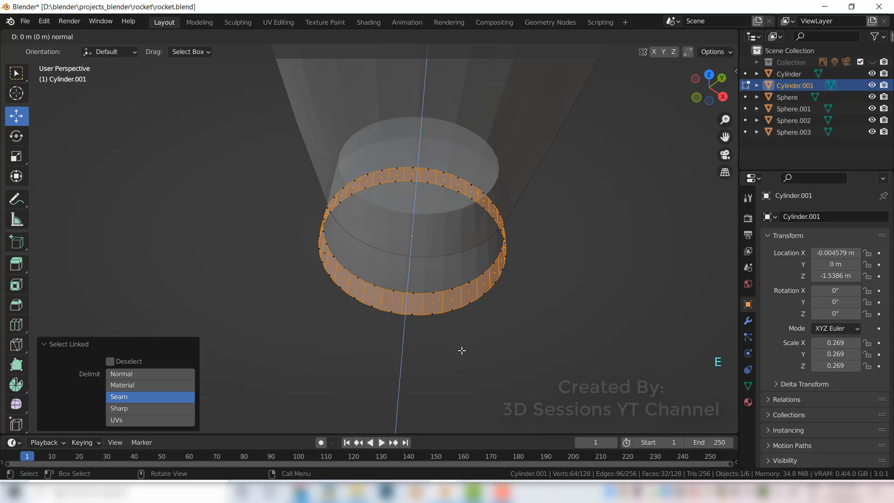
{"action": "key", "text": "s"}
{"action": "left_click", "coordinate": [463, 355]}
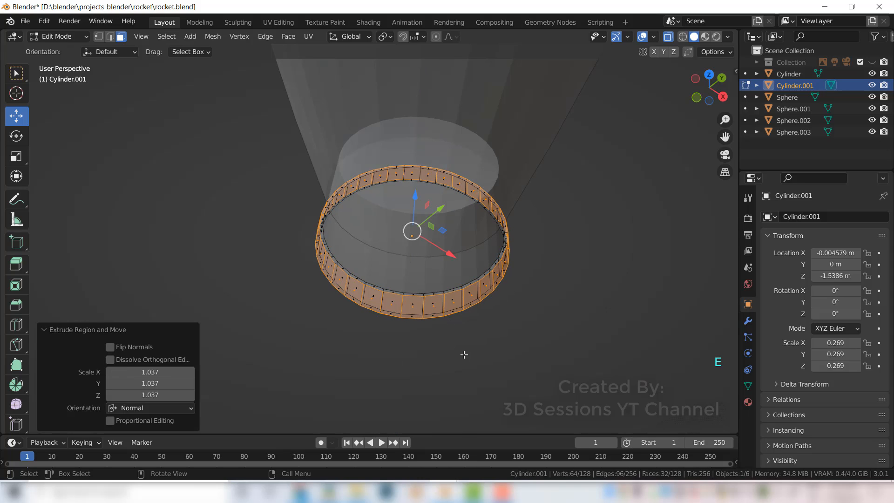
{"action": "key", "text": "alt+z"}
{"action": "scroll", "coordinate": [473, 355], "scroll_direction": "up", "scroll_amount": 2}
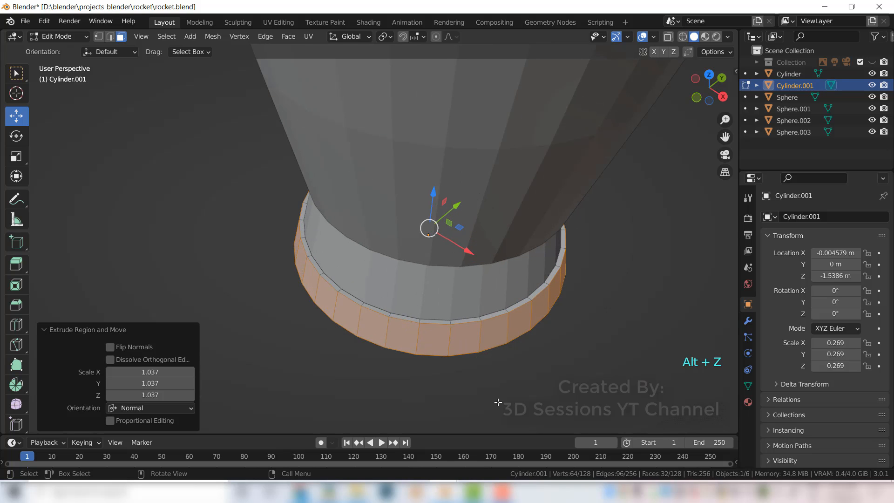
{"action": "middle_click_drag", "start_coordinate": [498, 402], "coordinate": [558, 380]}
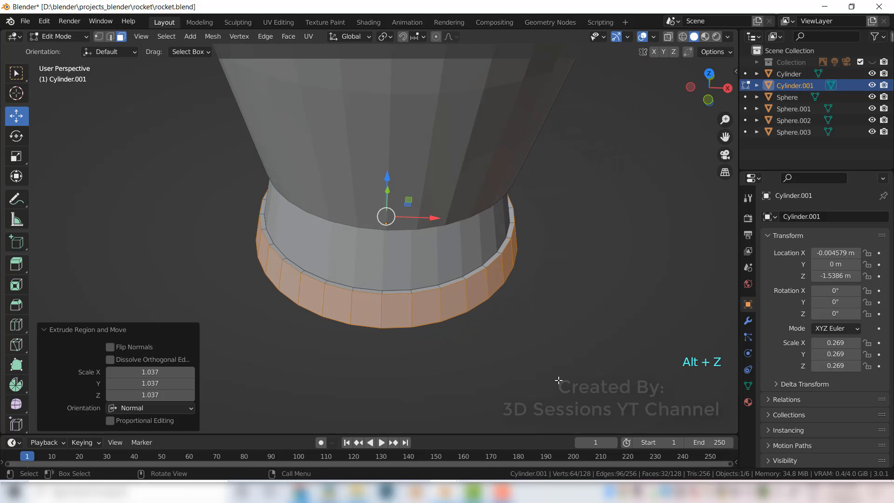
Step: Try to enlarge the whole linked ring slightly, and undo the scaling and the selection
{"action": "key", "text": "grave"}
{"action": "left_click", "coordinate": [255, 272]}
{"action": "left_click", "coordinate": [484, 340]}
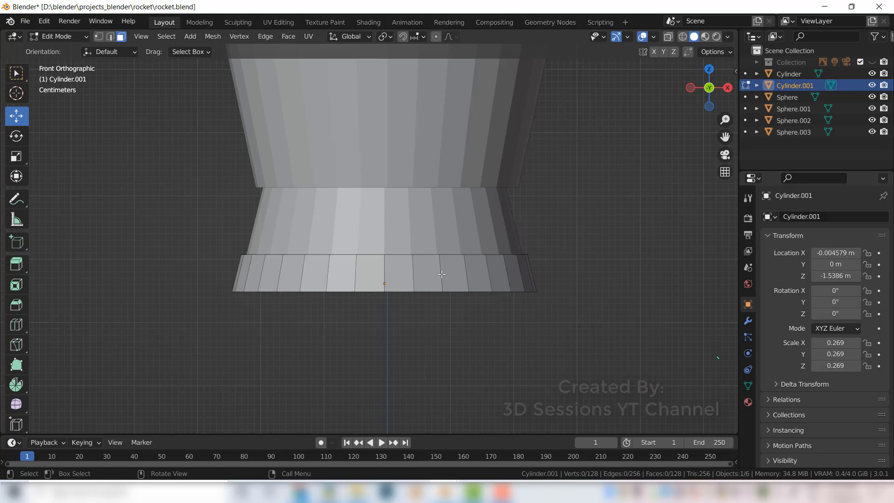
{"action": "key", "text": "l"}
{"action": "middle_click_drag", "start_coordinate": [502, 314], "coordinate": [488, 381]}
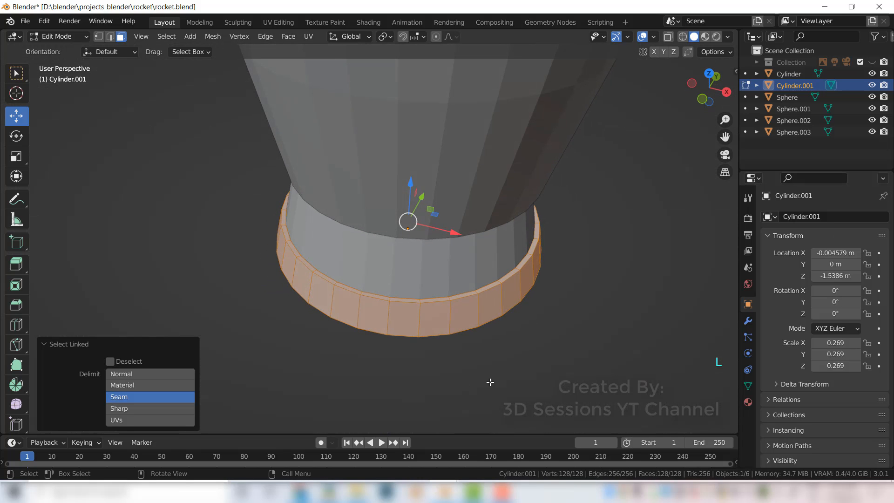
{"action": "key", "text": "s"}
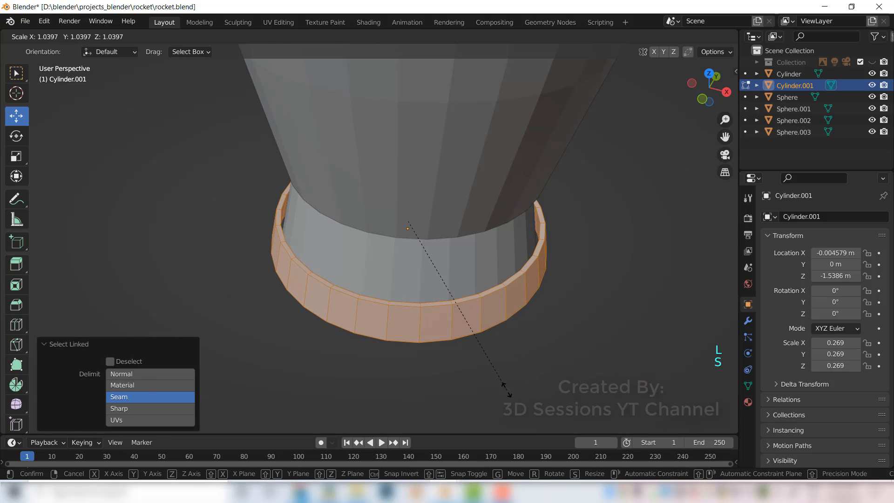
{"action": "left_click", "coordinate": [498, 384]}
{"action": "key", "text": "ctrl+z"}
{"action": "key", "text": "ctrl+z"}
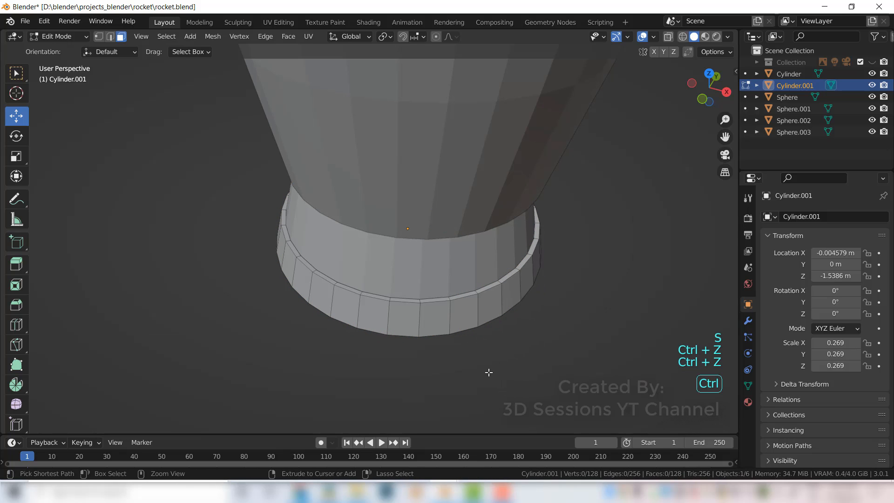
Step: Select the outer loop of faces on the separated nozzle rim, scale it to about 1.027, and deselect it in front view
{"action": "left_click", "coordinate": [447, 323], "text": "alt"}
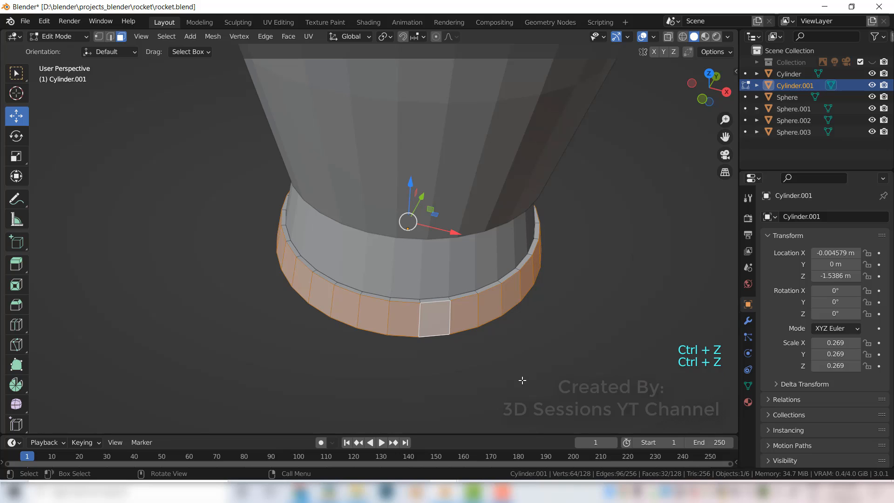
{"action": "key", "text": "s"}
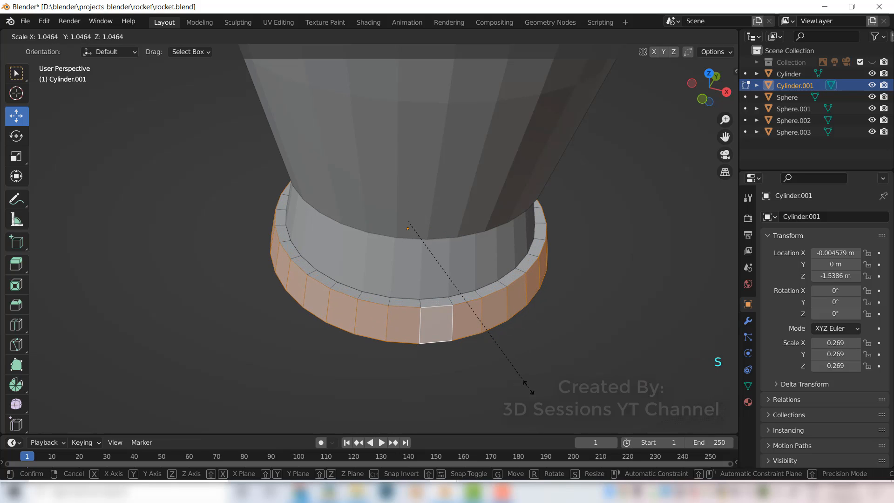
{"action": "left_click", "coordinate": [528, 383]}
{"action": "key", "text": "grave"}
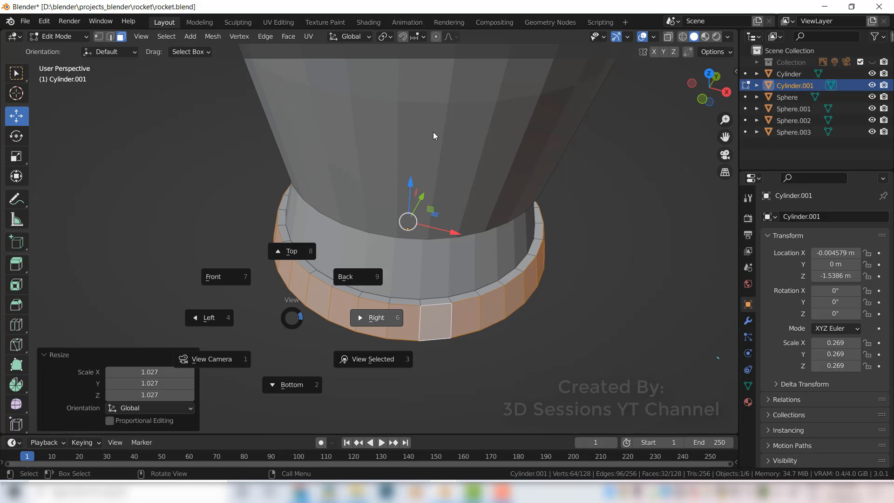
{"action": "left_click", "coordinate": [225, 276]}
{"action": "left_click", "coordinate": [445, 381]}
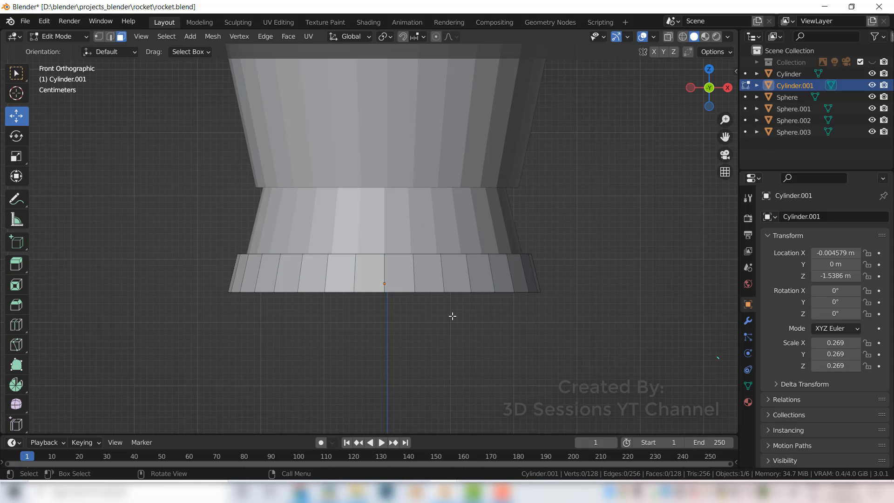
Step: Add a loop cut to the nozzle body above its bottom rim and edge-slide it down by a factor of about 0.728
{"action": "key", "text": "Tab"}
{"action": "left_click", "coordinate": [429, 235]}
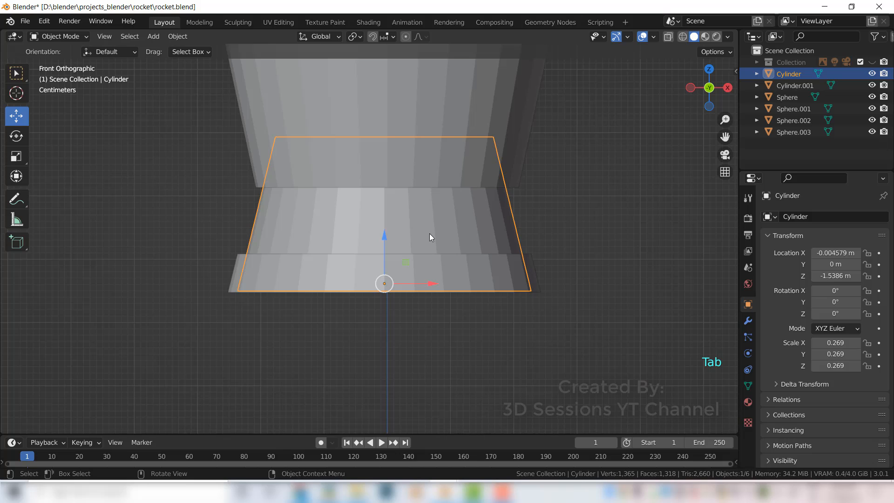
{"action": "key", "text": "Tab"}
{"action": "key", "text": "alt+z"}
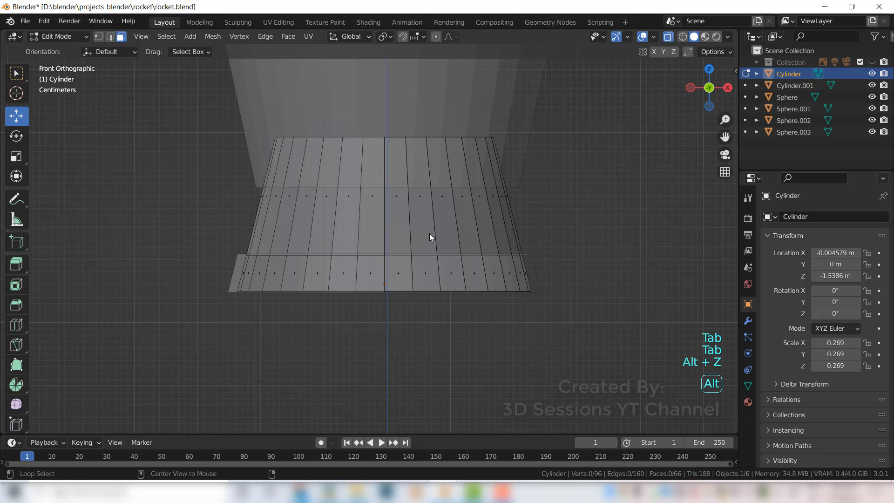
{"action": "key", "text": "ctrl+r"}
{"action": "left_click", "coordinate": [509, 216]}
{"action": "right_click", "coordinate": [452, 256]}
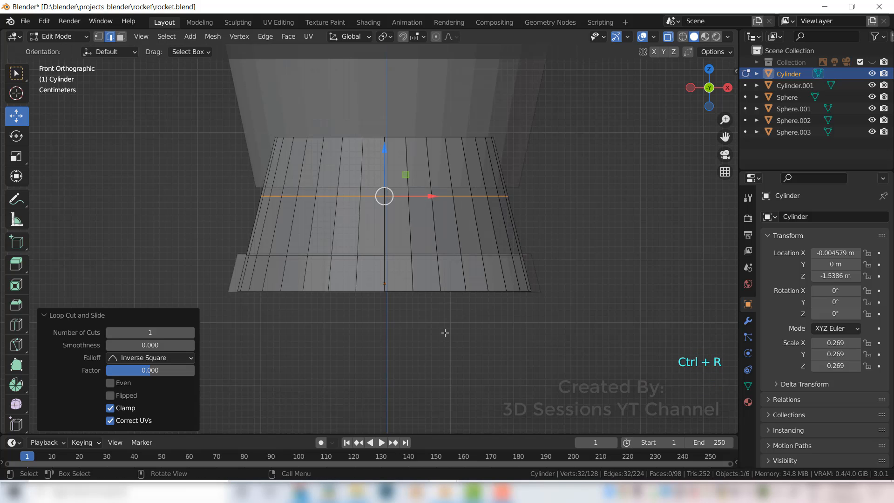
{"action": "key", "text": "g"}
{"action": "key", "text": "g"}
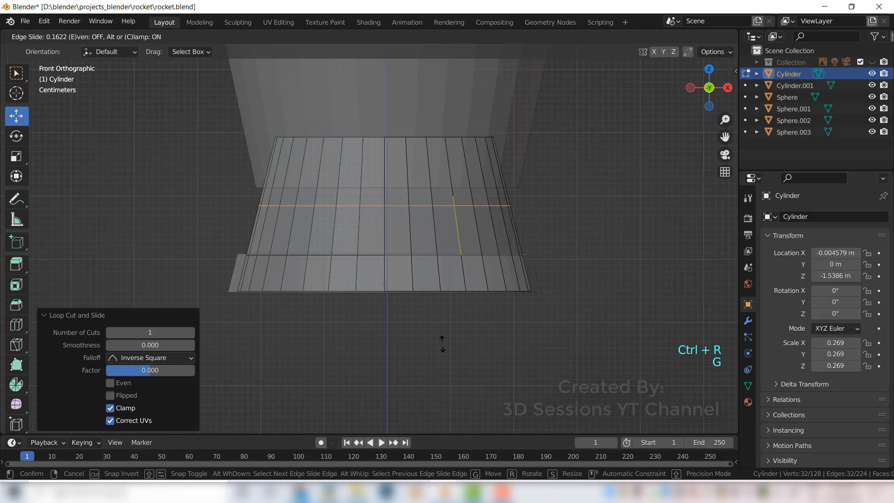
{"action": "left_click", "coordinate": [442, 373]}
Step: Select the narrow ring of nozzle faces just above the thick bottom rim, and turn X-ray off
{"action": "middle_click_drag", "start_coordinate": [509, 270], "coordinate": [487, 317]}
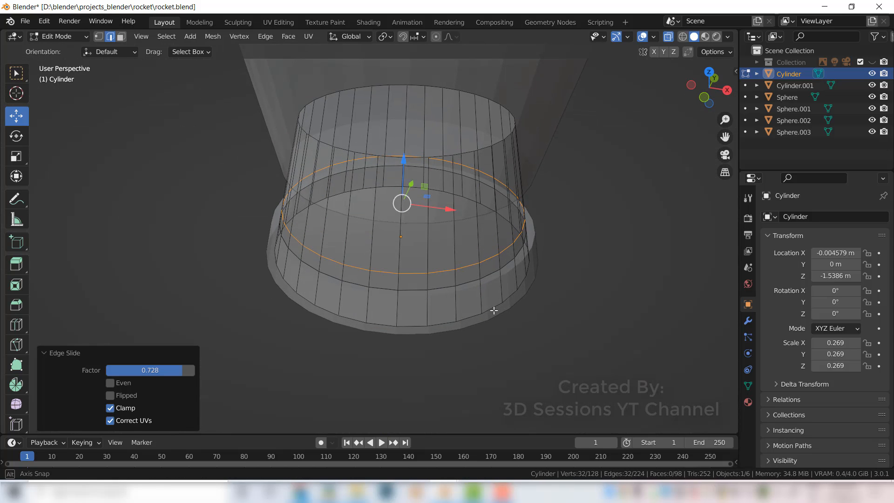
{"action": "key", "text": "3"}
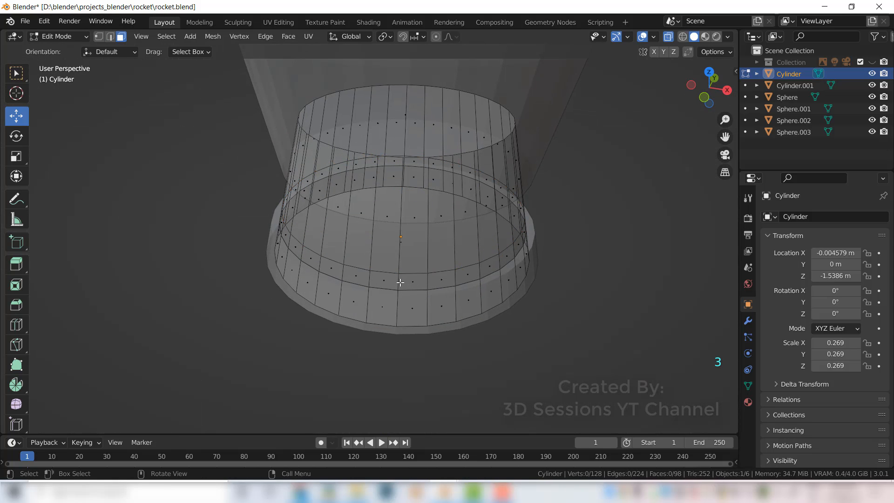
{"action": "left_click", "coordinate": [400, 282], "text": "alt"}
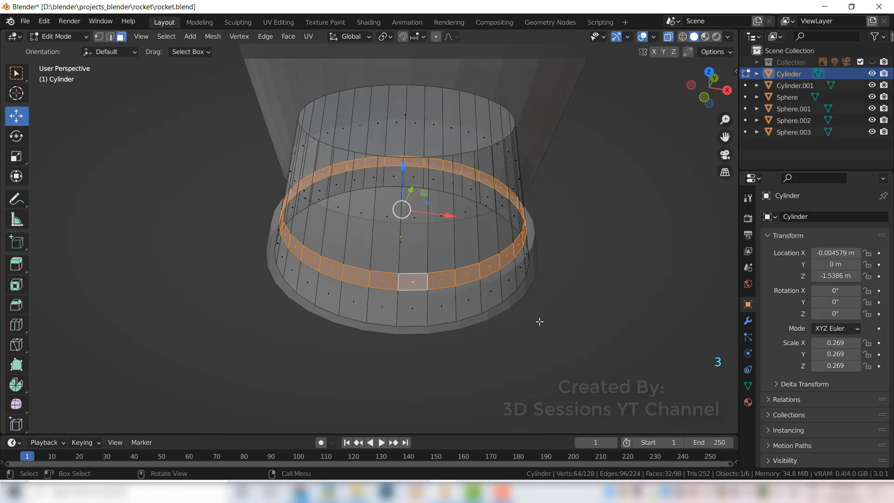
{"action": "key", "text": "alt+z"}
{"action": "middle_click_drag", "start_coordinate": [532, 315], "coordinate": [511, 320]}
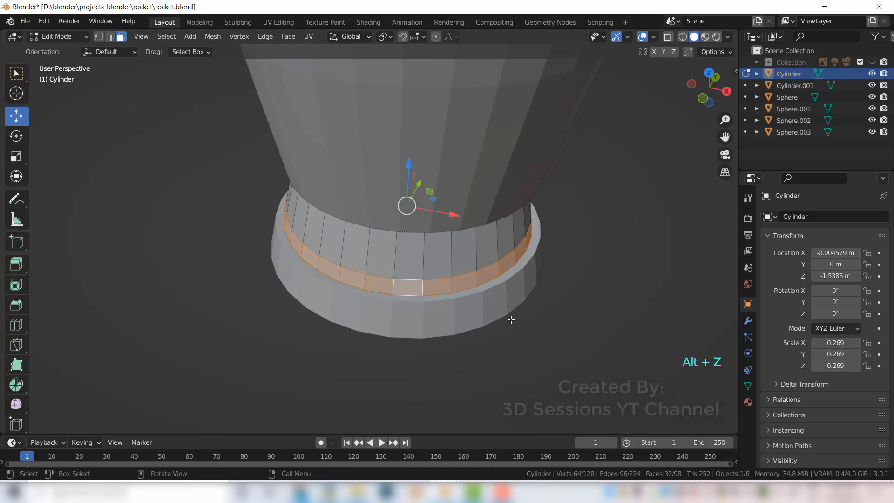
Step: Try to enlarge the narrow face ring by scaling it without extruding, and undo the scaling
{"action": "key", "text": "s"}
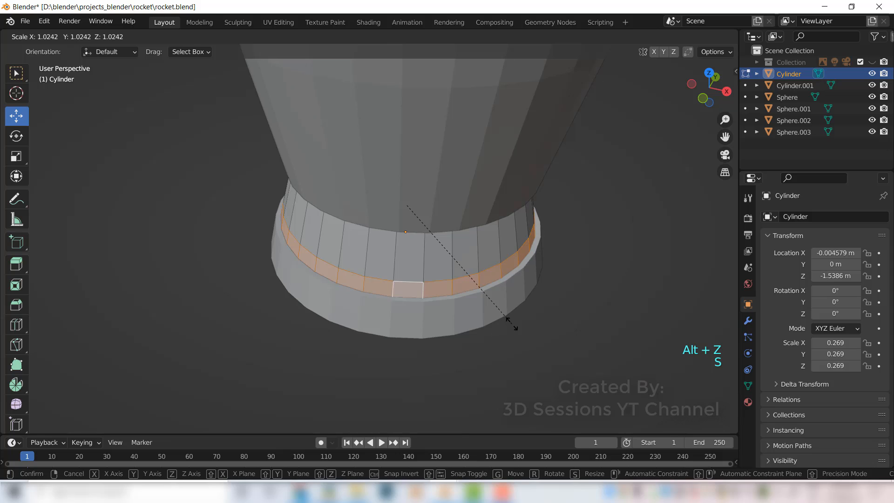
{"action": "left_click", "coordinate": [512, 324]}
{"action": "key", "text": "ctrl+z"}
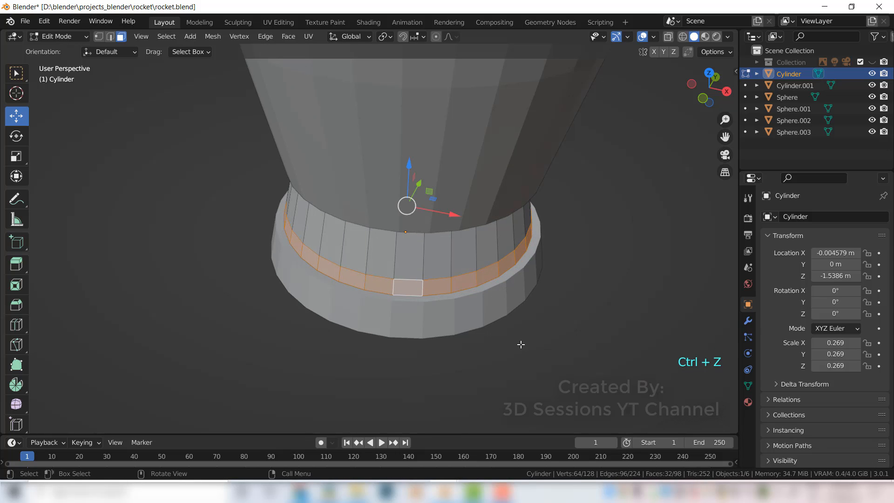
Step: Extrude the narrow face ring outward by scaling it to about 1.035, and return to Object Mode
{"action": "key", "text": "e"}
{"action": "key", "text": "s"}
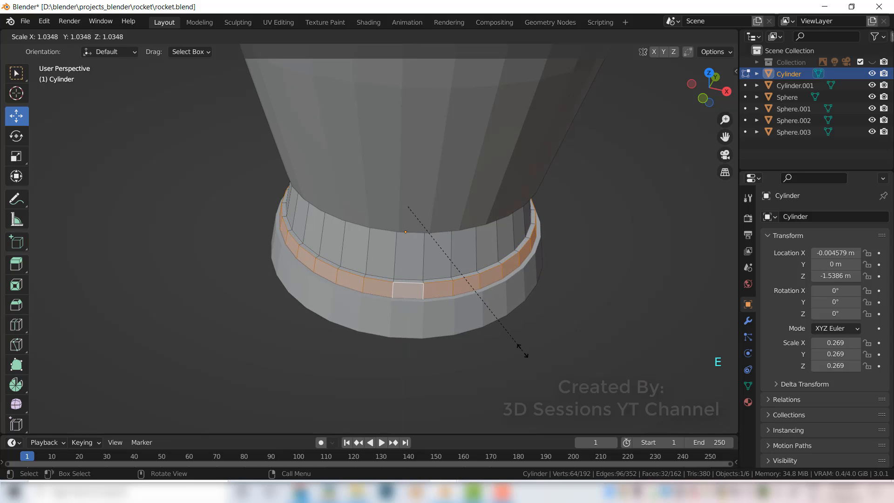
{"action": "left_click", "coordinate": [522, 349]}
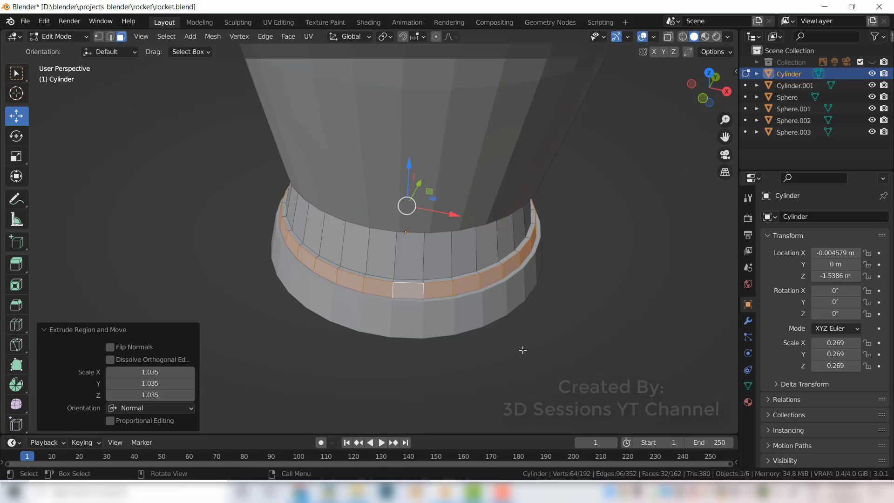
{"action": "key", "text": "Tab"}
Step: Examine the stepped nozzle rim from several angles, and check the rocket's overall shape from the front
{"action": "key", "text": "alt+z"}
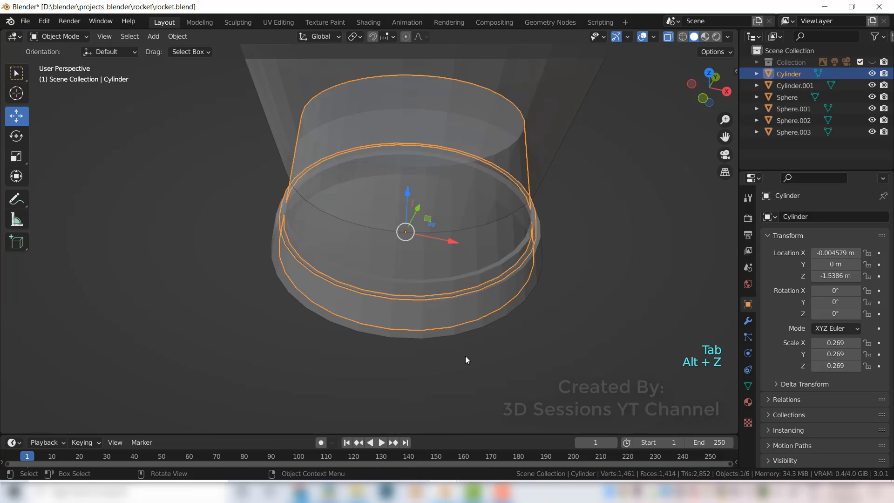
{"action": "key", "text": "alt+z"}
{"action": "key", "text": "grave"}
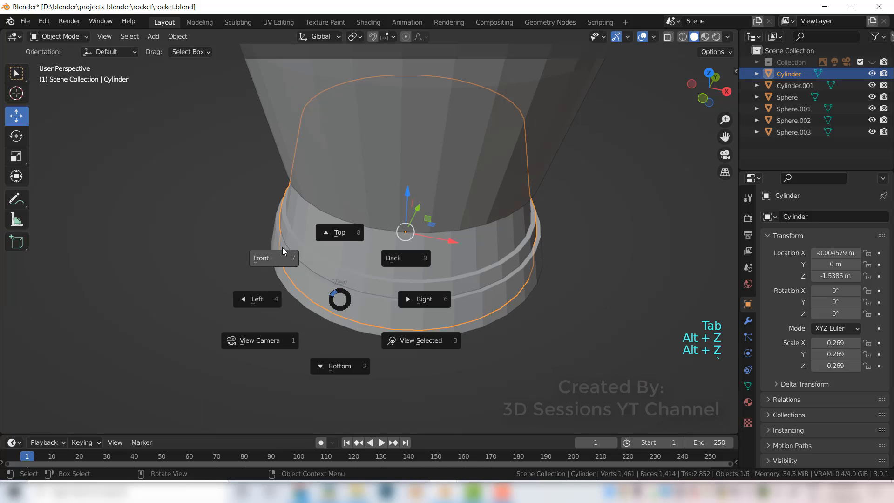
{"action": "left_click", "coordinate": [284, 252]}
{"action": "left_click", "coordinate": [571, 351]}
{"action": "middle_click_drag", "start_coordinate": [465, 127], "coordinate": [447, 264]}
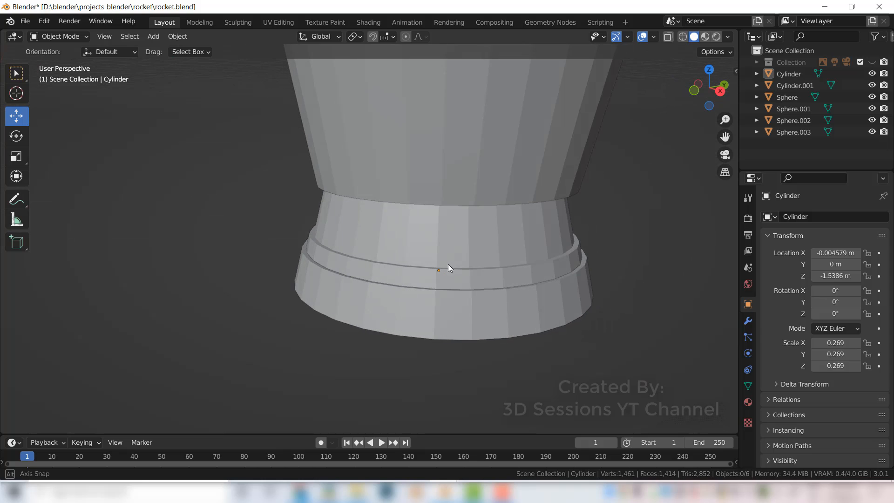
{"action": "key", "text": "grave"}
{"action": "left_click", "coordinate": [351, 170]}
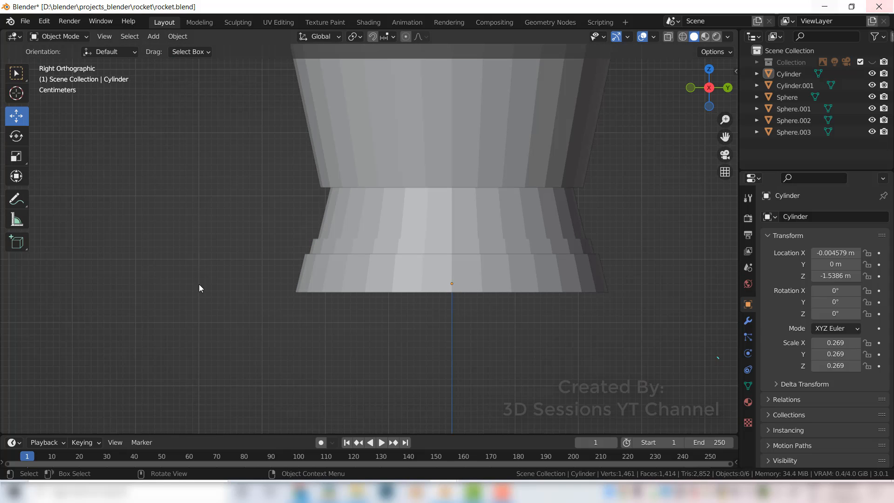
{"action": "key", "text": "Tab"}
{"action": "key", "text": "Tab"}
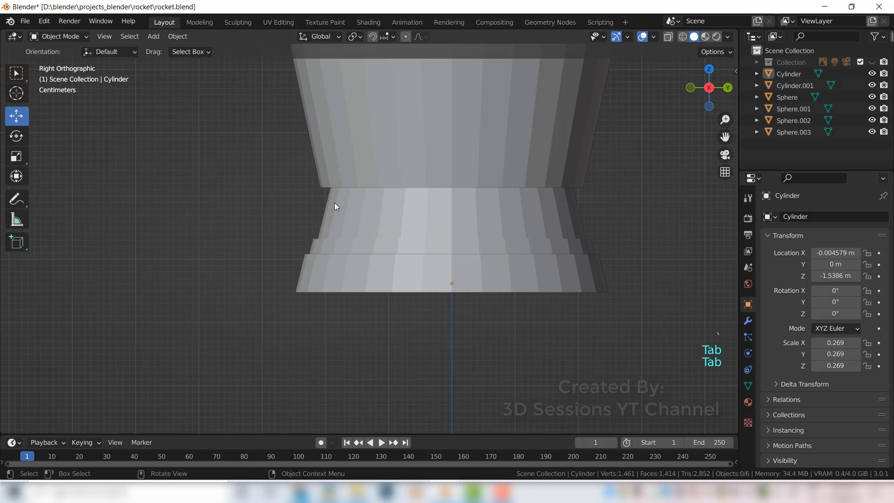
{"action": "key", "text": "grave"}
{"action": "left_click", "coordinate": [250, 159]}
{"action": "scroll", "coordinate": [438, 288], "scroll_direction": "down", "scroll_amount": 6}
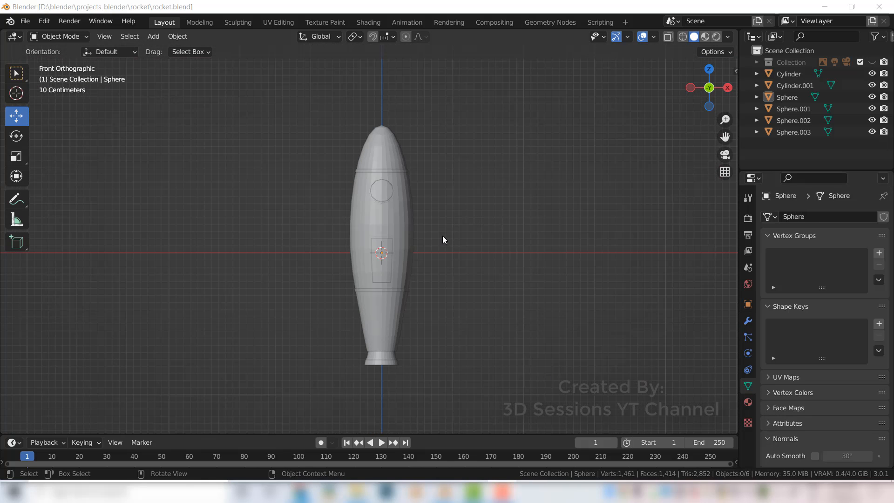
{"action": "scroll", "coordinate": [359, 204], "scroll_direction": "up", "scroll_amount": 5}
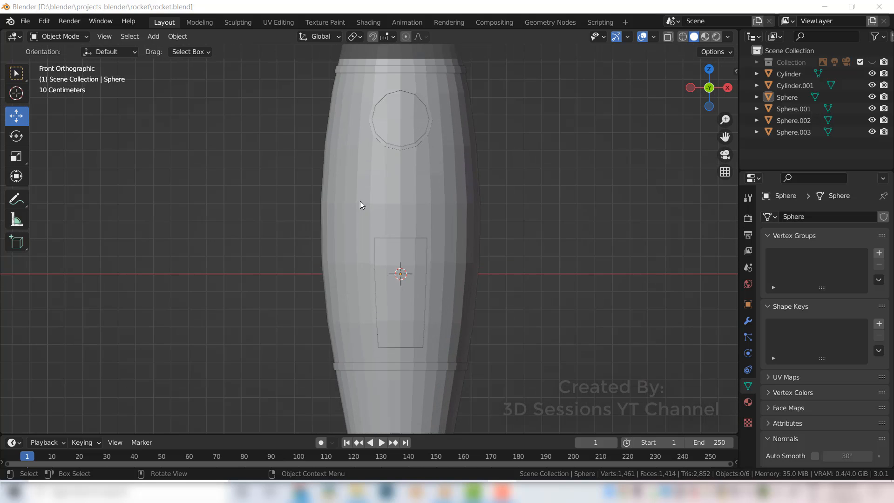
Step: Delete the tip vertex of the rocket body so the nose is open
{"action": "middle_click_drag", "start_coordinate": [407, 223], "coordinate": [431, 317]}
{"action": "scroll", "coordinate": [435, 206], "scroll_direction": "up", "scroll_amount": 2}
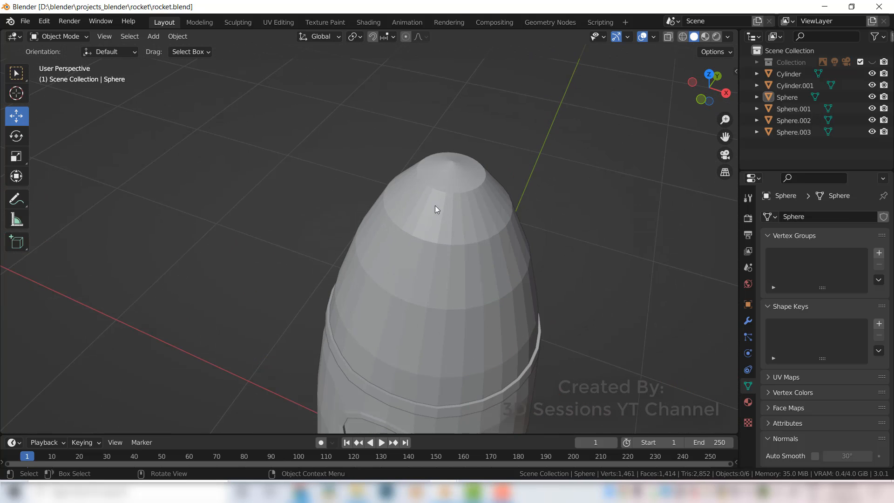
{"action": "left_click", "coordinate": [443, 182]}
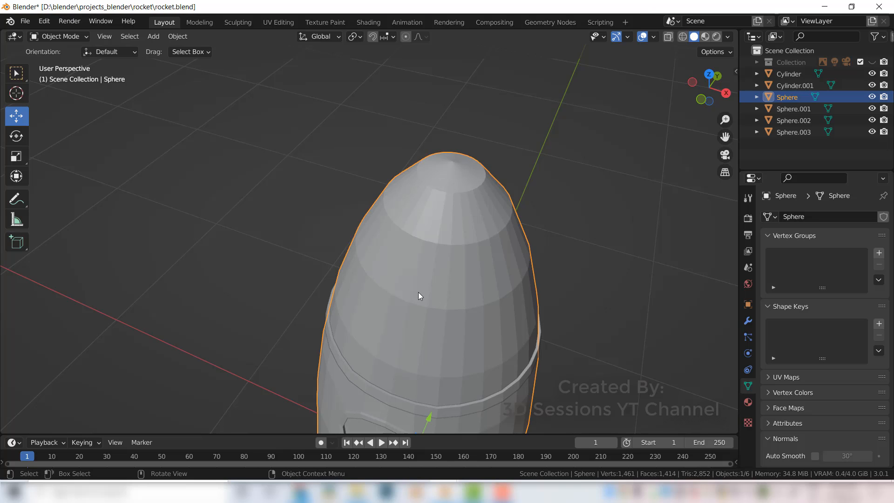
{"action": "key", "text": "Tab"}
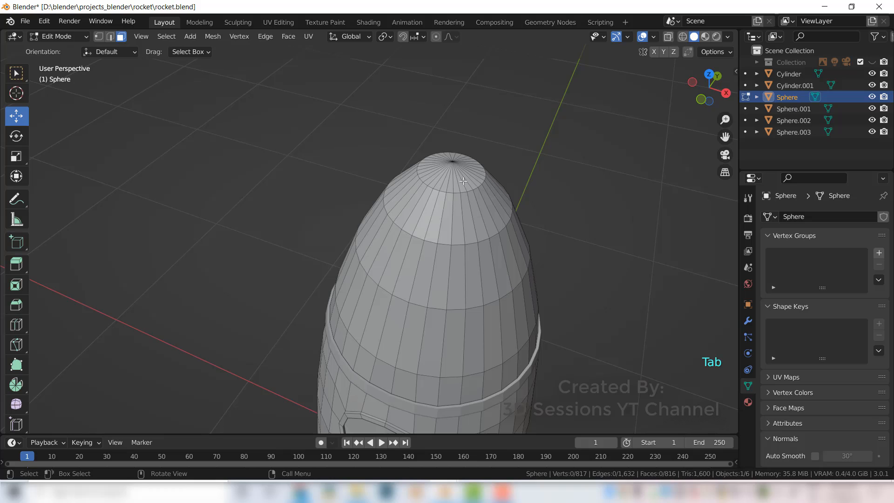
{"action": "key", "text": "1"}
{"action": "left_click", "coordinate": [452, 162]}
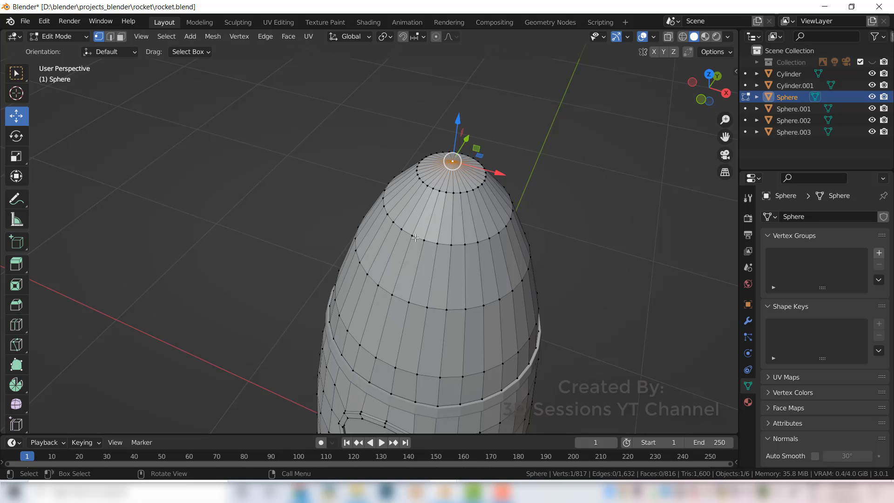
{"action": "key", "text": "x"}
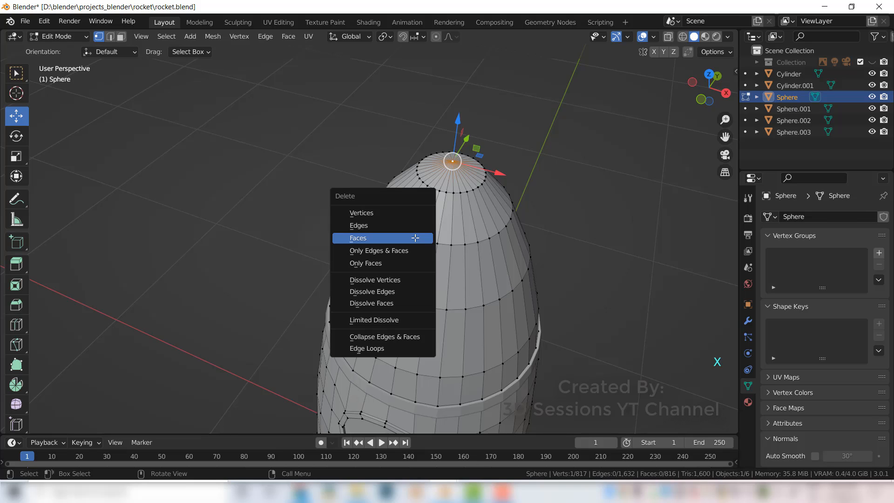
{"action": "left_click", "coordinate": [407, 213]}
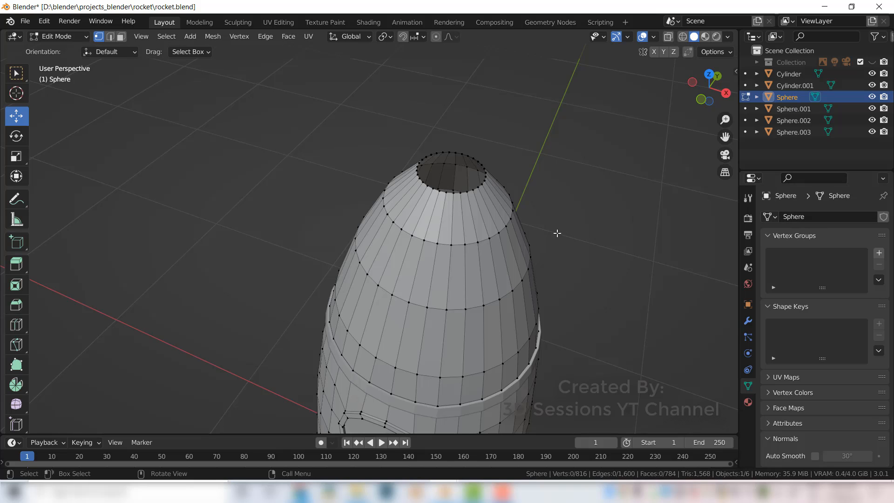
Step: Fill the open edge loop at the nose tip with a single face, and select that cap face
{"action": "key", "text": "2"}
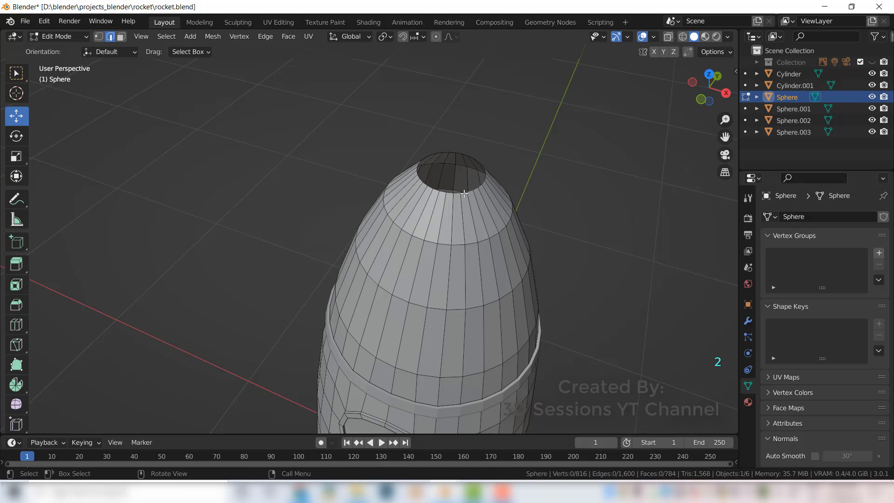
{"action": "key", "text": "alt"}
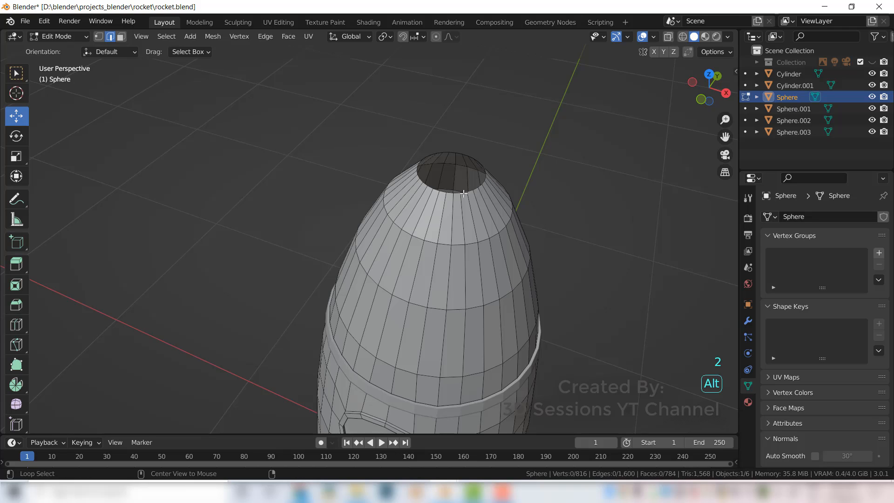
{"action": "left_click", "coordinate": [464, 193], "text": "alt"}
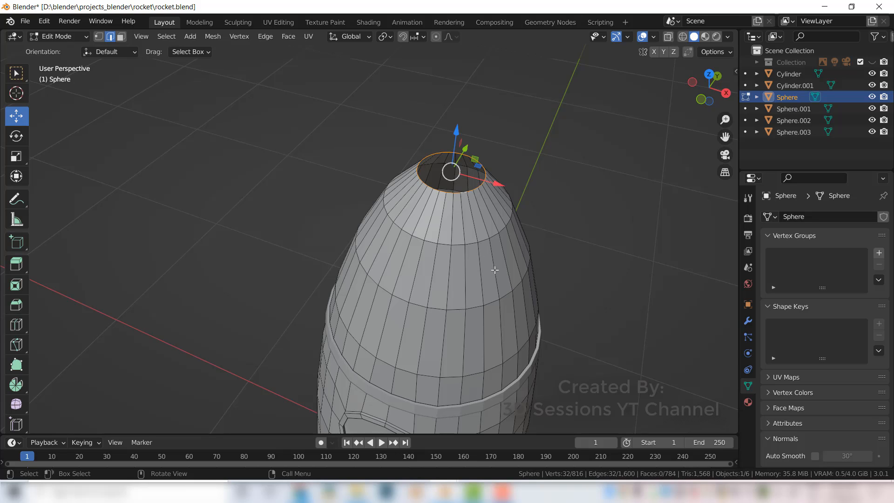
{"action": "key", "text": "f"}
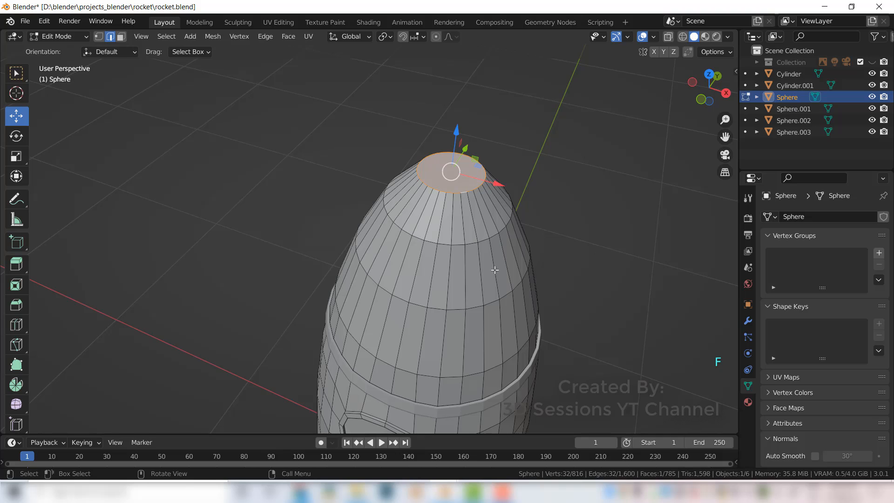
{"action": "left_click", "coordinate": [494, 270]}
{"action": "left_click", "coordinate": [455, 176]}
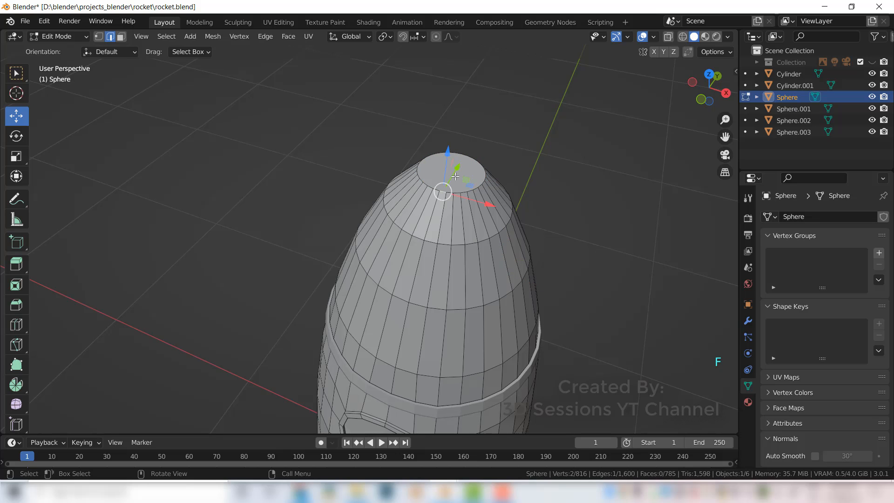
{"action": "key", "text": "3"}
{"action": "left_click", "coordinate": [457, 181]}
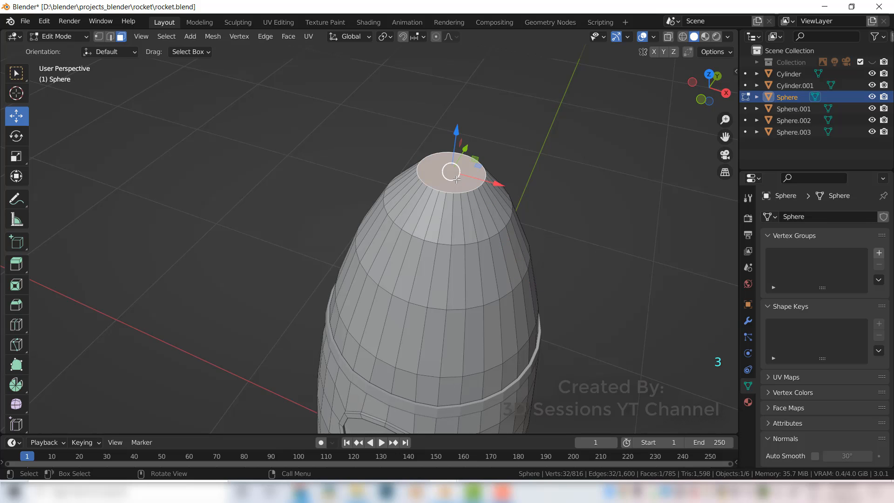
Step: Duplicate the nose cap face in place, separate the copy into its own object, and return to Object Mode
{"action": "middle_click_drag", "start_coordinate": [437, 356], "coordinate": [469, 344]}
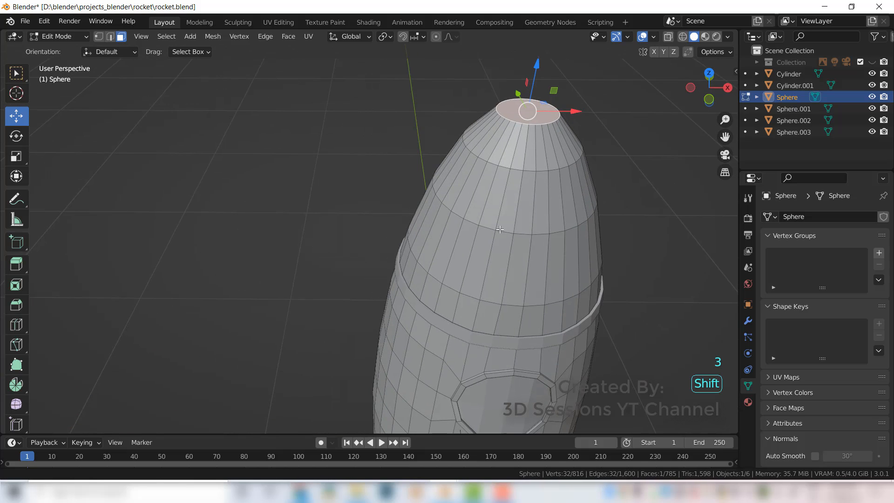
{"action": "middle_click_drag", "start_coordinate": [556, 198], "coordinate": [418, 282], "text": "shift"}
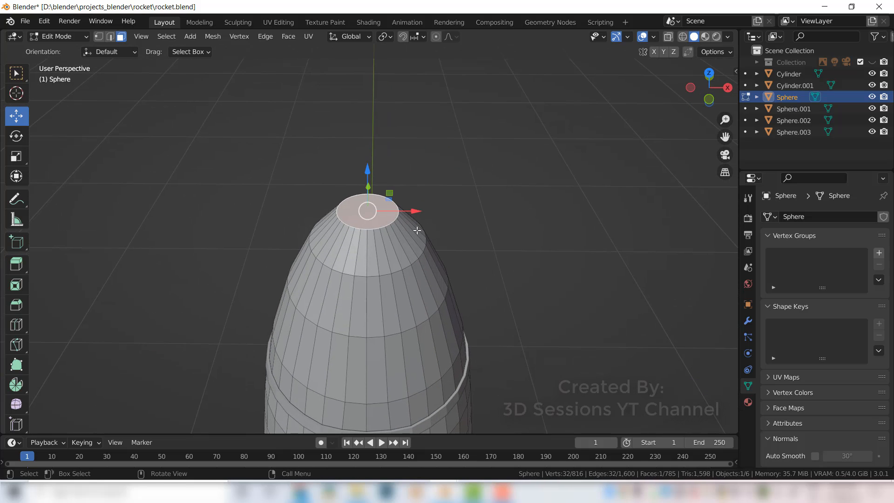
{"action": "key", "text": "shift+d"}
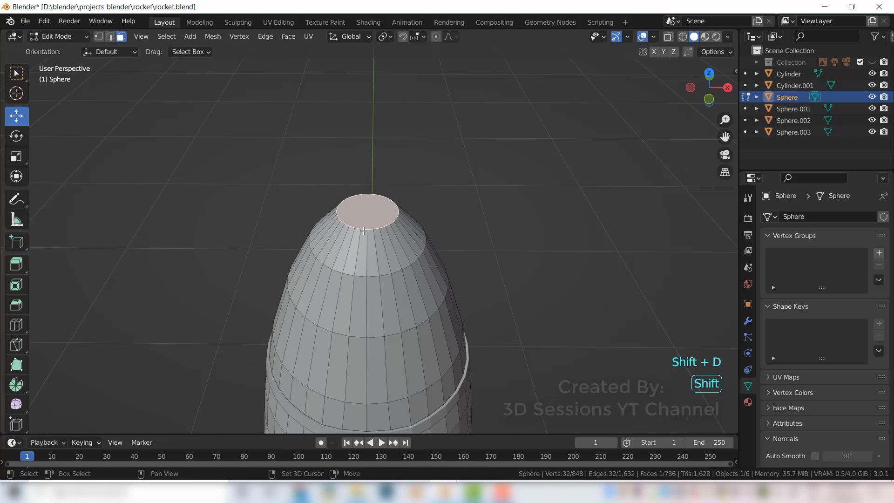
{"action": "right_click", "coordinate": [364, 231]}
{"action": "key", "text": "p"}
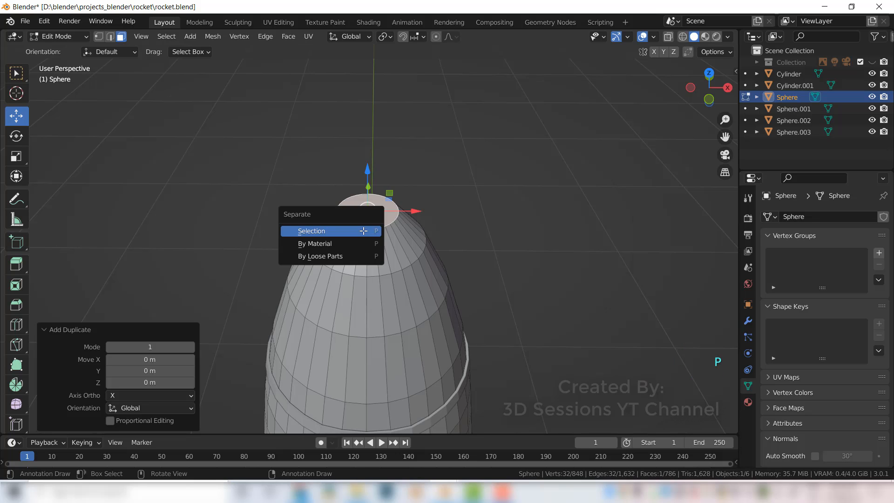
{"action": "left_click", "coordinate": [363, 230]}
{"action": "key", "text": "Tab"}
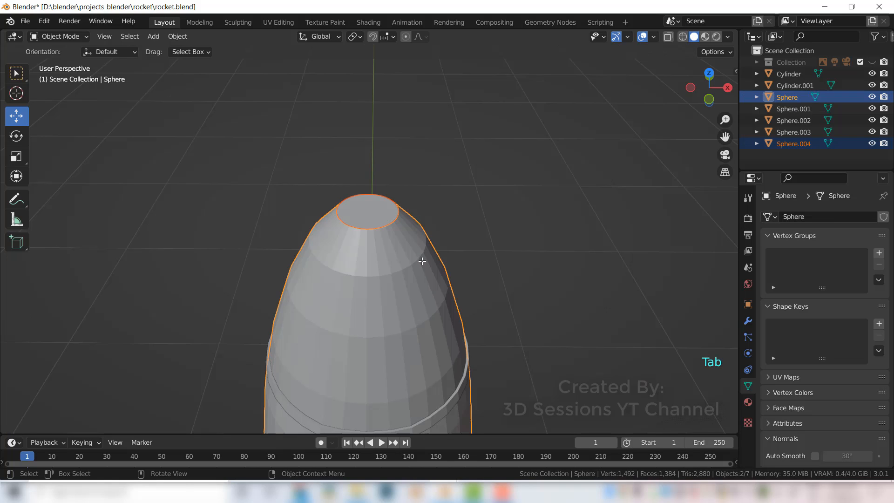
Step: Select the separated nose cap disc and hide it from the viewport
{"action": "left_click", "coordinate": [362, 218]}
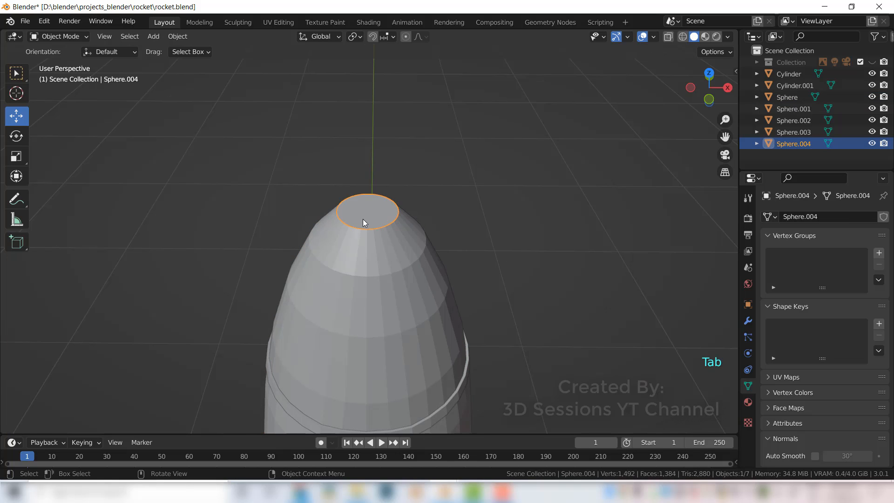
{"action": "left_click", "coordinate": [873, 145]}
{"action": "left_click", "coordinate": [872, 144]}
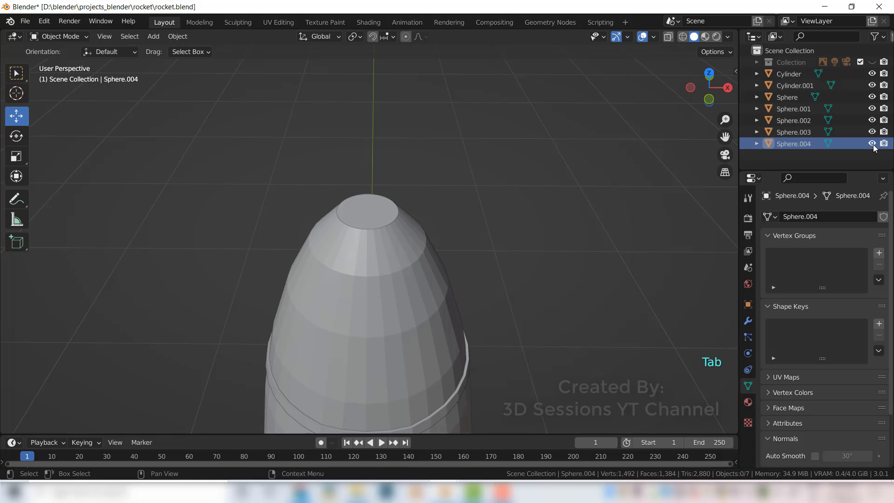
{"action": "left_click", "coordinate": [873, 145]}
Step: Inset the rocket body's nose cap face in Edit Mode by about 0.021 m
{"action": "left_click", "coordinate": [368, 239]}
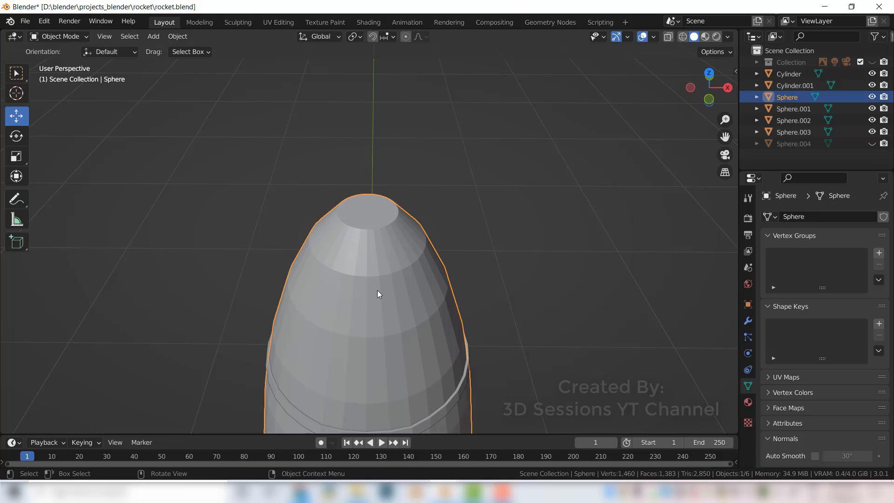
{"action": "key", "text": "Tab"}
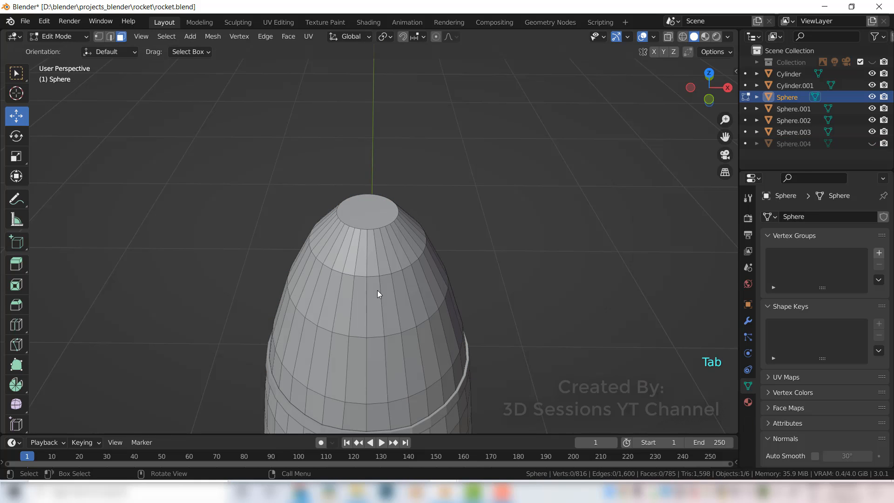
{"action": "left_click", "coordinate": [375, 213]}
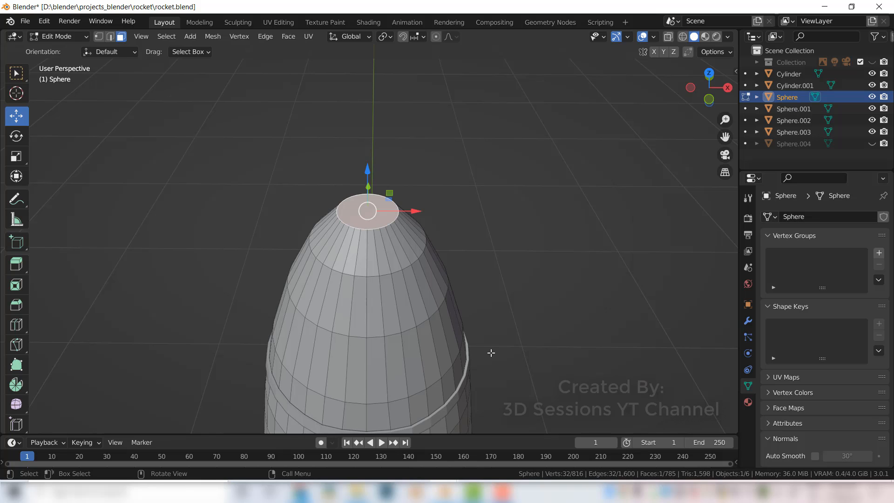
{"action": "key", "text": "i"}
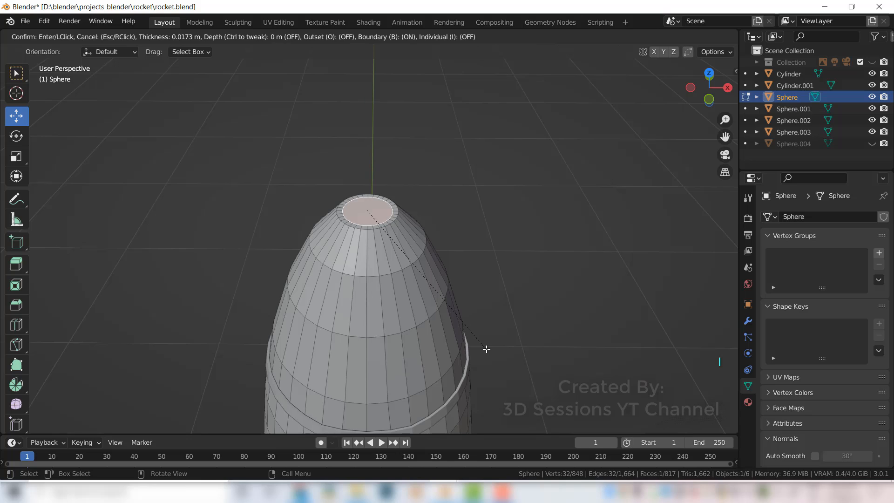
{"action": "left_click", "coordinate": [484, 349]}
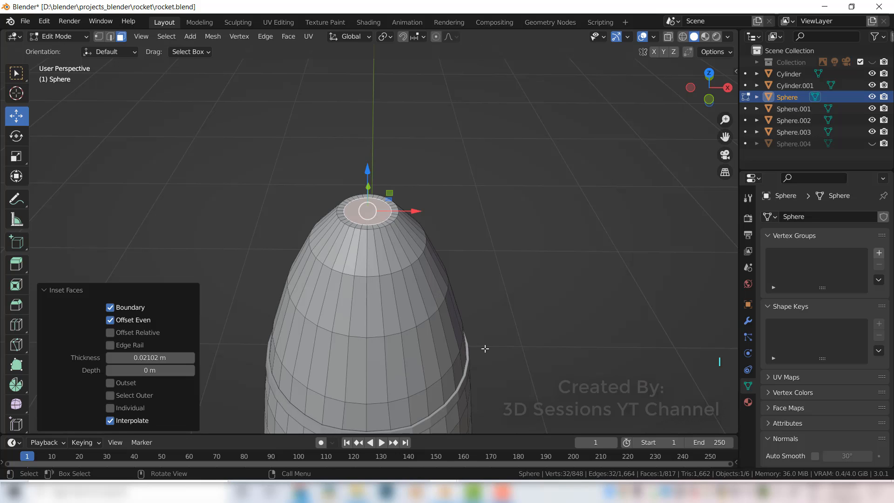
Step: Select the outer edge loop of the body's nose cap, view it from the front, and enable proportional editing
{"action": "key", "text": "grave"}
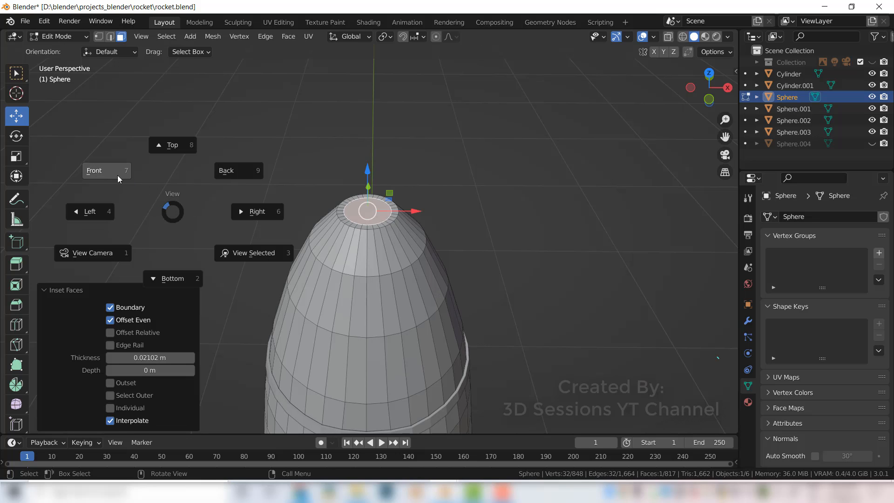
{"action": "left_click", "coordinate": [100, 175]}
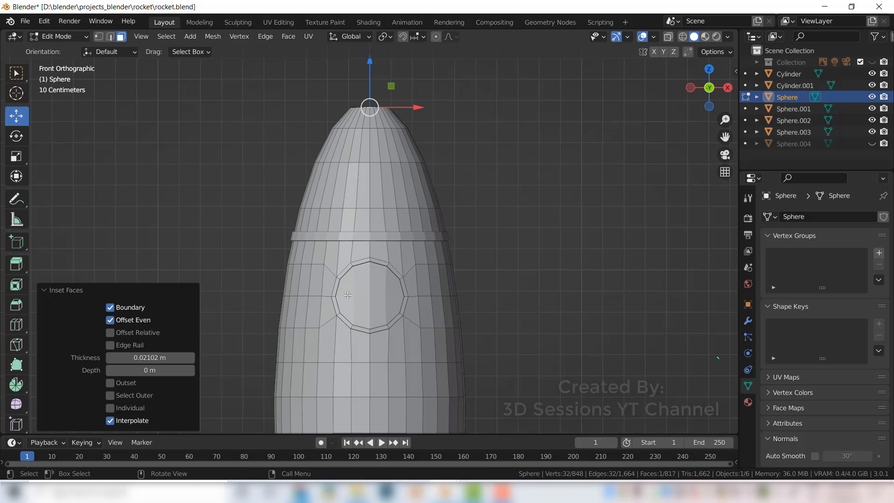
{"action": "left_click", "coordinate": [528, 179]}
{"action": "middle_click_drag", "start_coordinate": [402, 165], "coordinate": [369, 199], "text": "shift"}
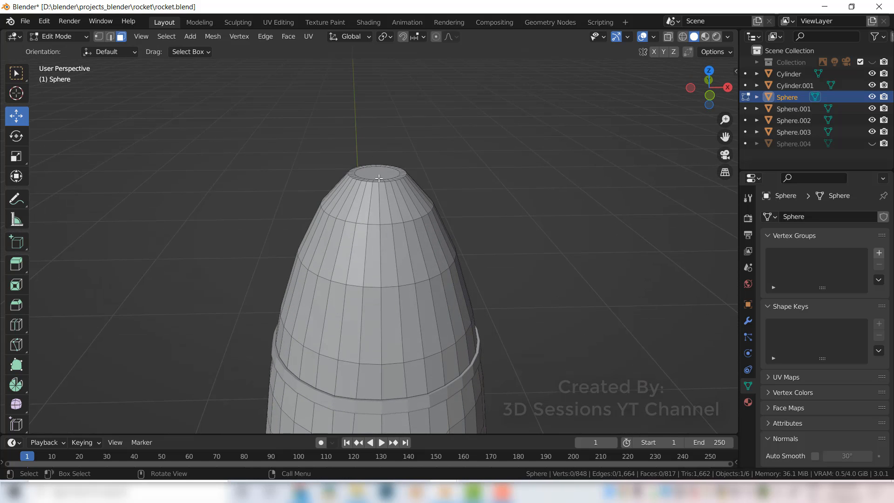
{"action": "key", "text": "2"}
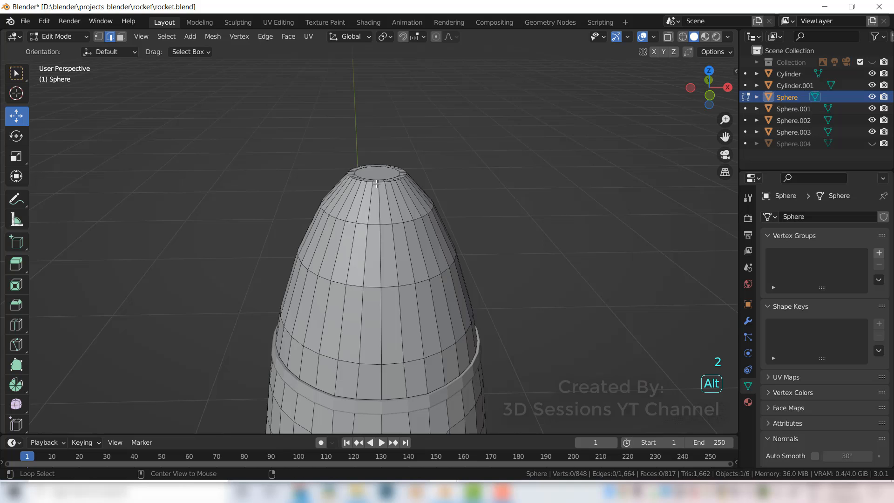
{"action": "left_click", "coordinate": [376, 184], "text": "alt"}
{"action": "scroll", "coordinate": [529, 300], "scroll_direction": "down", "scroll_amount": 1}
{"action": "key", "text": "grave"}
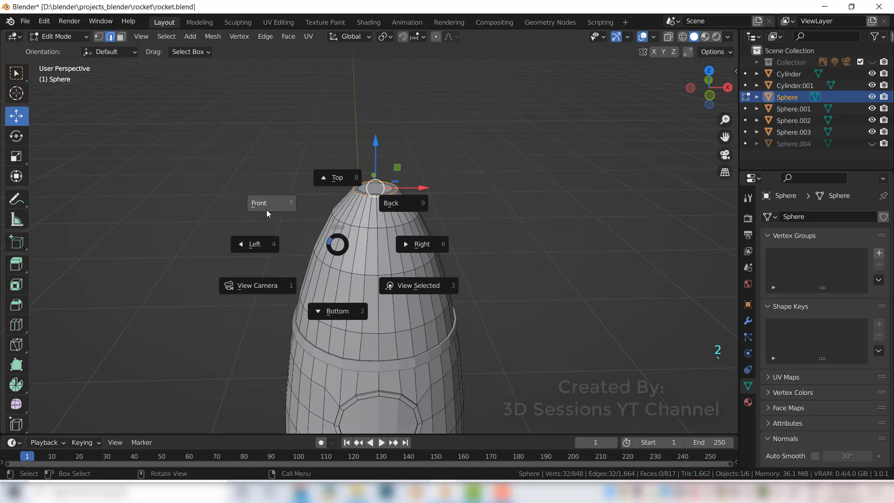
{"action": "left_click", "coordinate": [266, 209]}
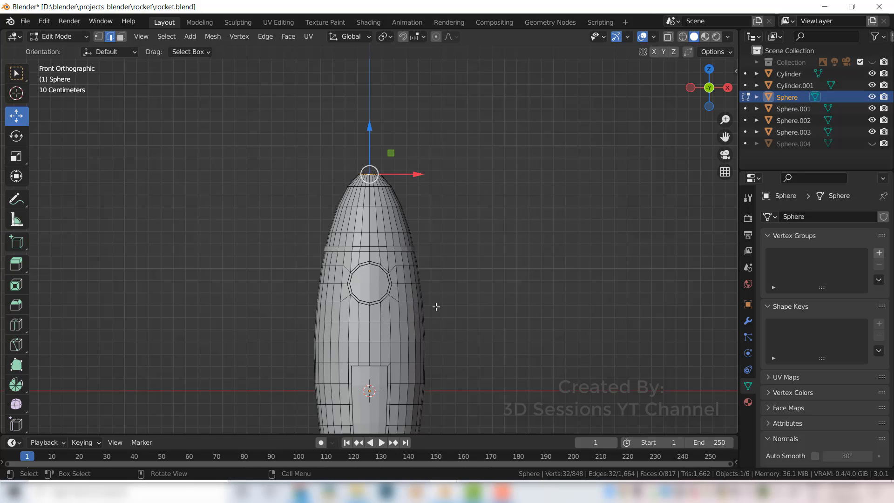
{"action": "key", "text": "o"}
Step: Try scaling the nose edge loop to about 0.785 with a proportional size of about 0.51, and undo it
{"action": "key", "text": "s"}
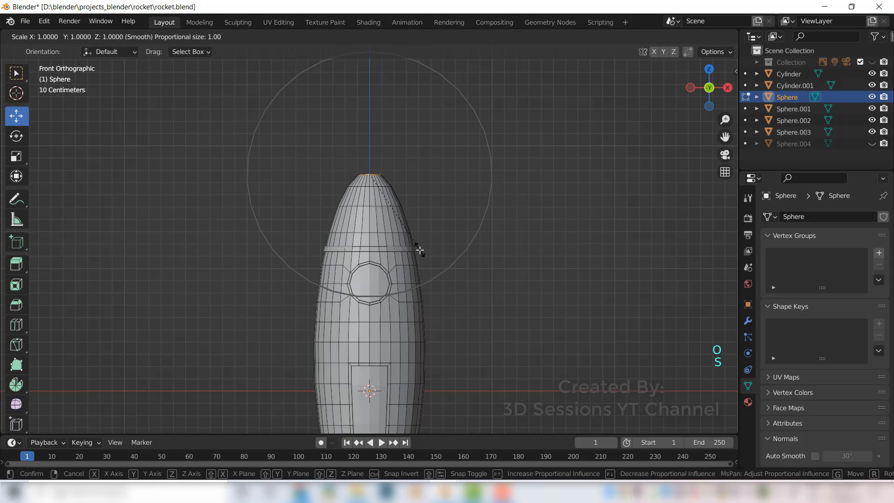
{"action": "scroll", "coordinate": [418, 247], "scroll_direction": "up", "scroll_amount": 5}
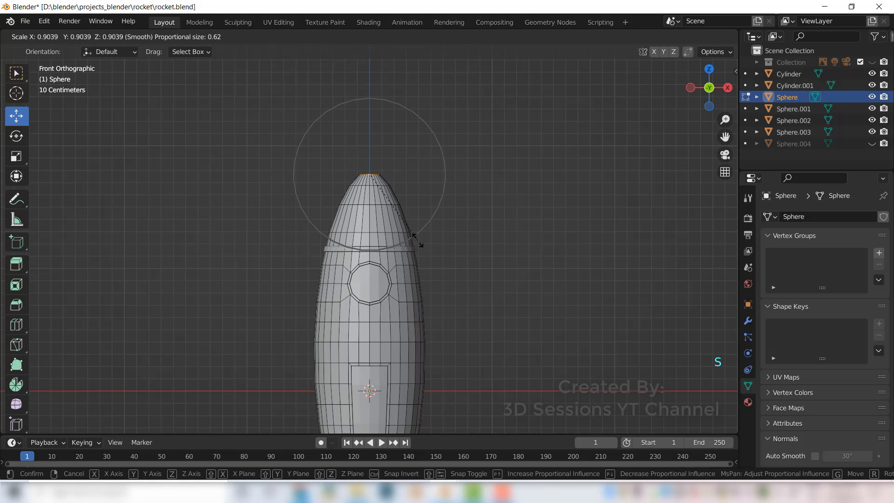
{"action": "scroll", "coordinate": [418, 240], "scroll_direction": "up", "scroll_amount": 2}
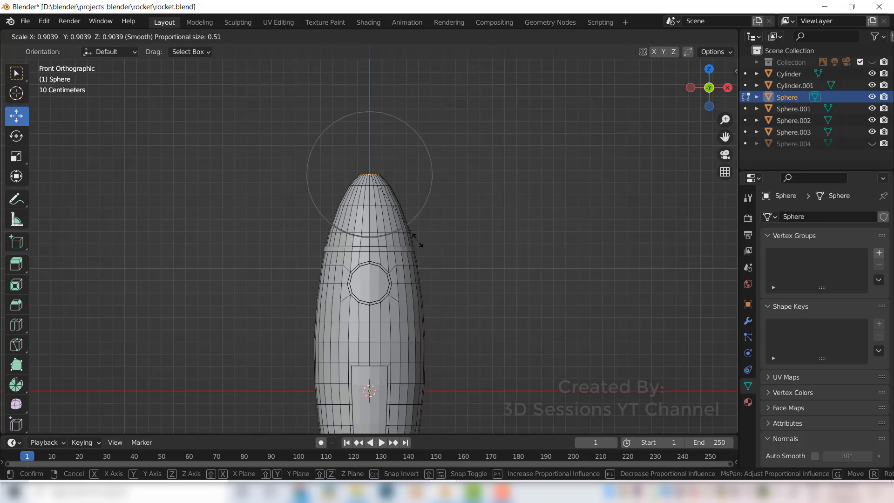
{"action": "left_click", "coordinate": [410, 232]}
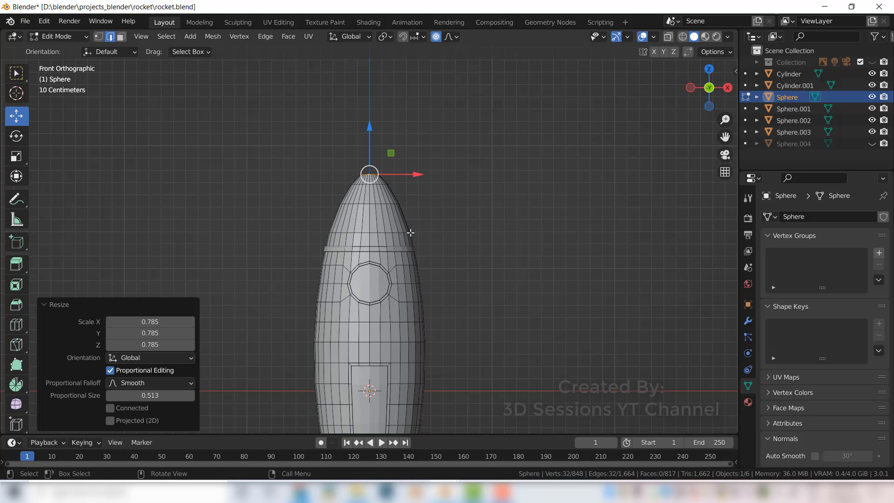
{"action": "key", "text": "ctrl+z"}
Step: Scale the nose edge loop to about 0.88 with a proportional size of 1.0, deselect it, and disable proportional editing
{"action": "key", "text": "s"}
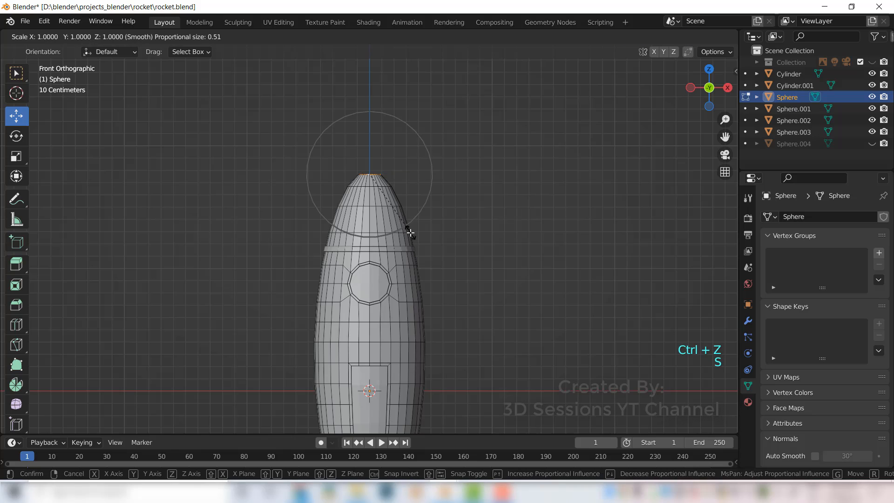
{"action": "scroll", "coordinate": [410, 232], "scroll_direction": "down", "scroll_amount": 7}
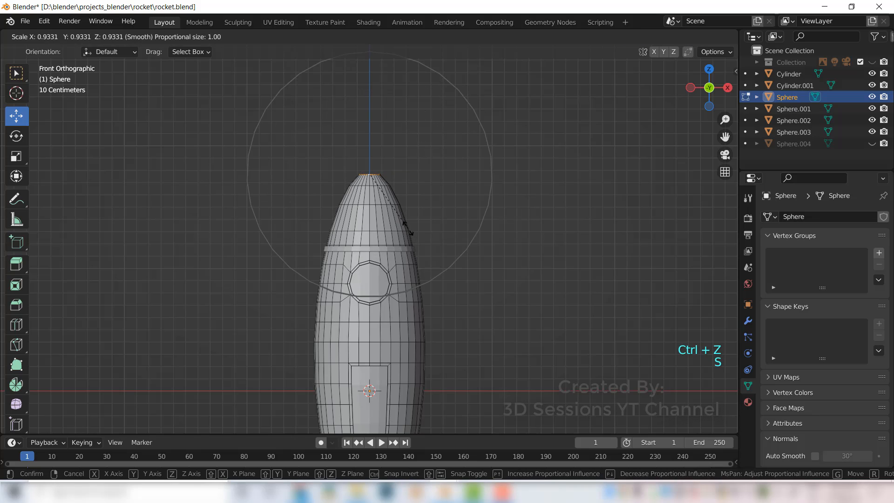
{"action": "left_click", "coordinate": [409, 229]}
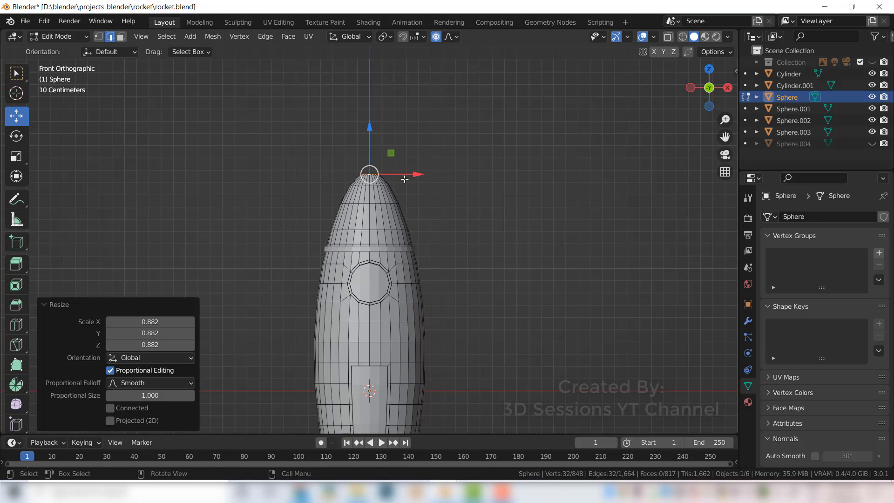
{"action": "middle_click_drag", "start_coordinate": [402, 200], "coordinate": [310, 253]}
{"action": "scroll", "coordinate": [318, 333], "scroll_direction": "up", "scroll_amount": 2}
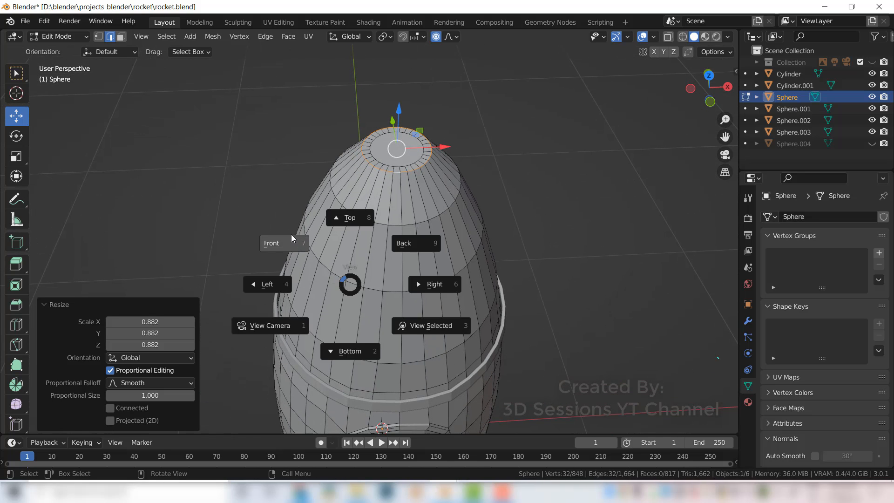
{"action": "left_click", "coordinate": [291, 233]}
{"action": "left_click", "coordinate": [545, 281]}
{"action": "scroll", "coordinate": [461, 267], "scroll_direction": "down", "scroll_amount": 2}
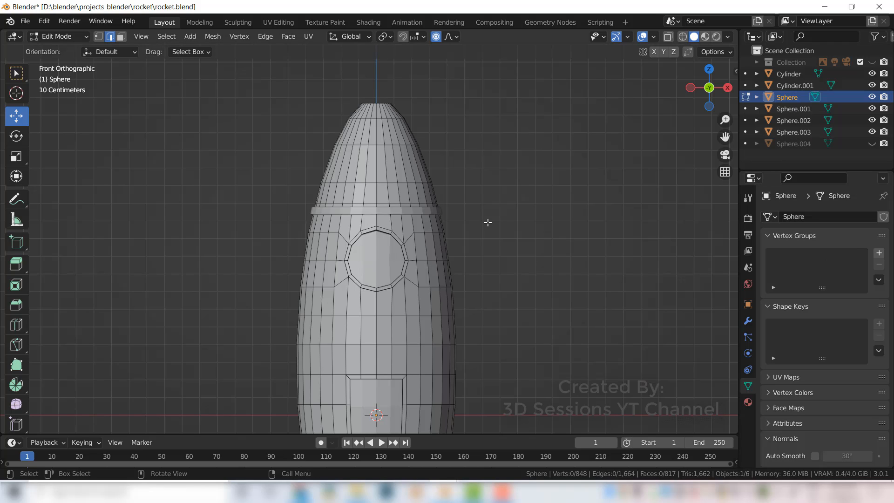
{"action": "key", "text": "o"}
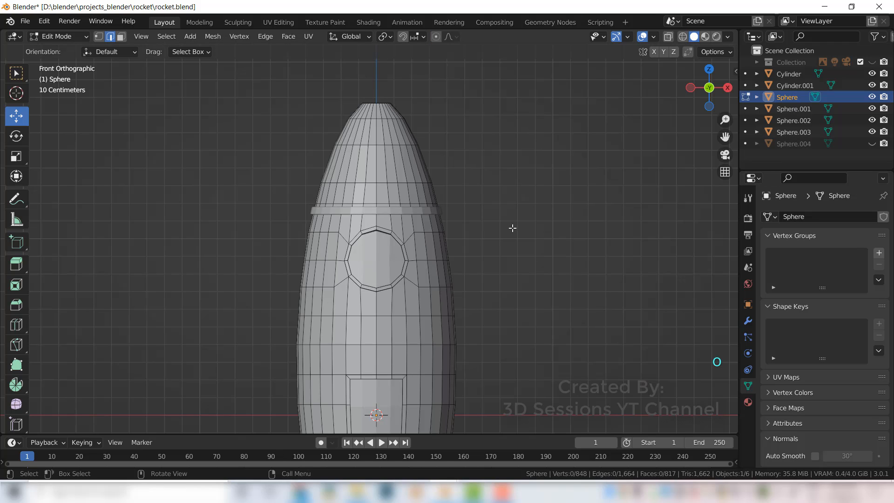
Step: Unhide the separated nose cap disc and select it in Object Mode
{"action": "left_click", "coordinate": [872, 144]}
{"action": "middle_click_drag", "start_coordinate": [310, 162], "coordinate": [314, 223]}
{"action": "key", "text": "Tab"}
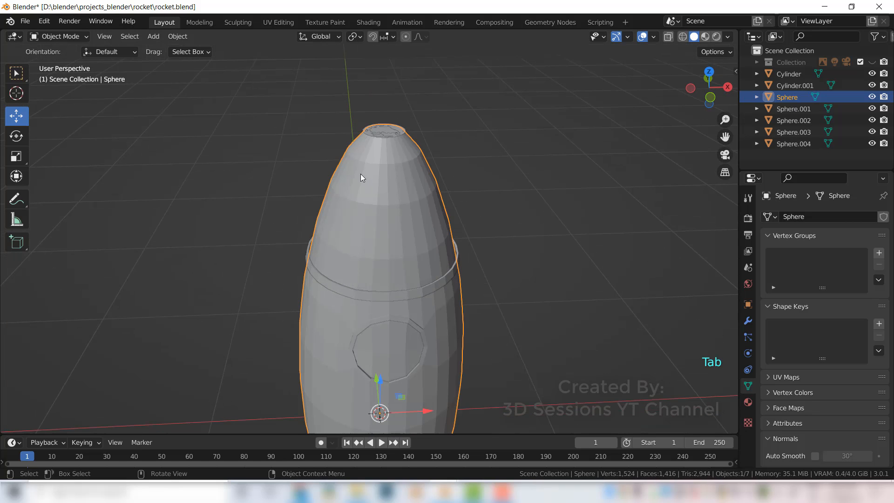
{"action": "key", "text": "Tab"}
{"action": "key", "text": "Tab"}
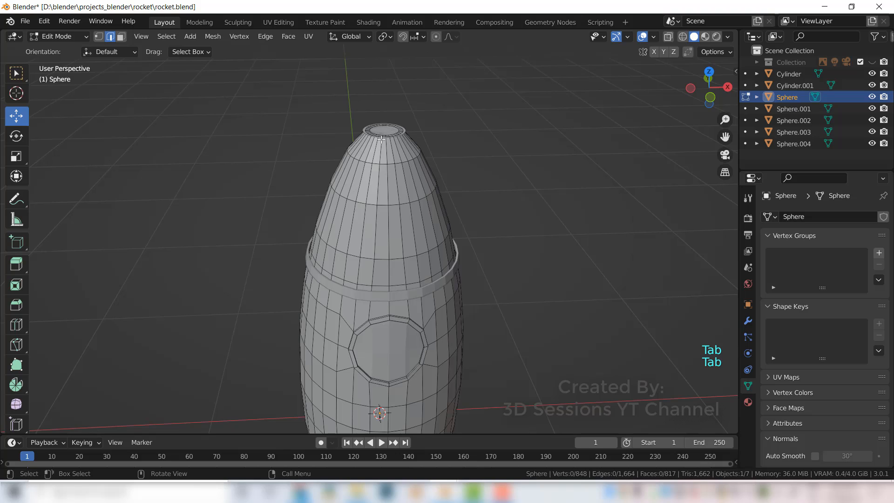
{"action": "left_click", "coordinate": [467, 185]}
{"action": "left_click", "coordinate": [386, 132]}
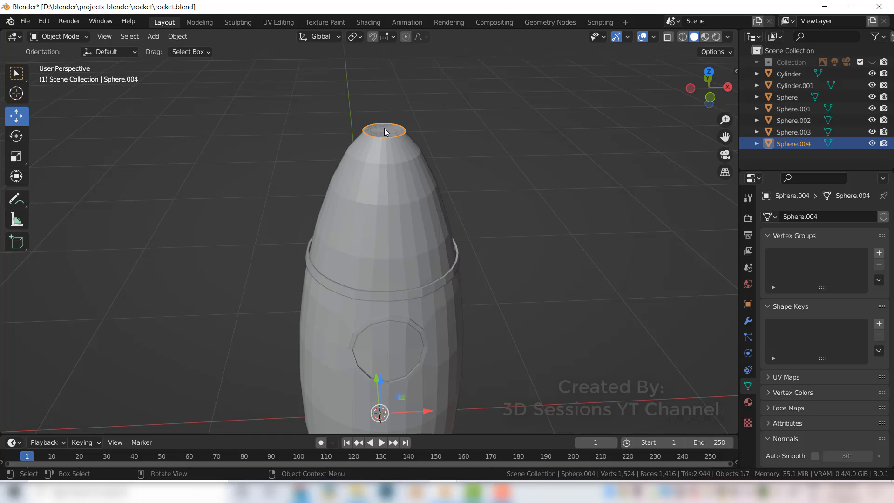
Step: Extrude the separated cap disc's face upward by about 0.027 m in Edit Mode
{"action": "key", "text": "Tab"}
{"action": "left_click", "coordinate": [384, 128]}
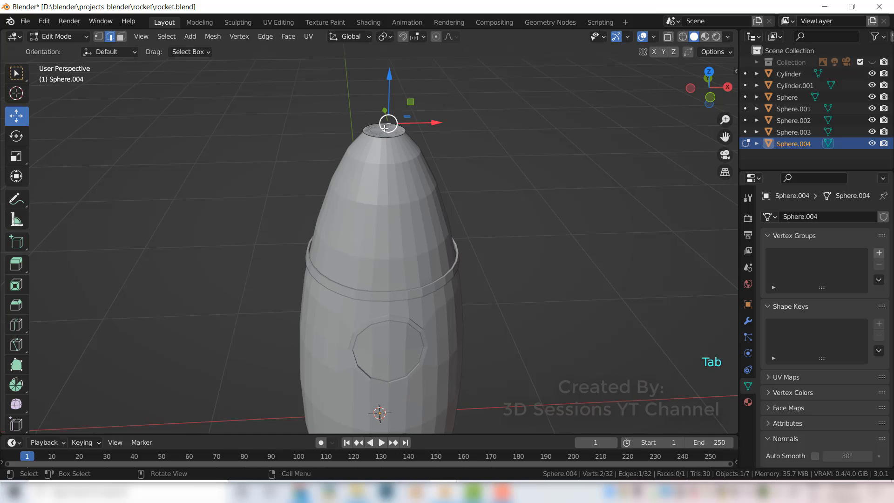
{"action": "key", "text": "3"}
{"action": "left_click", "coordinate": [384, 128]}
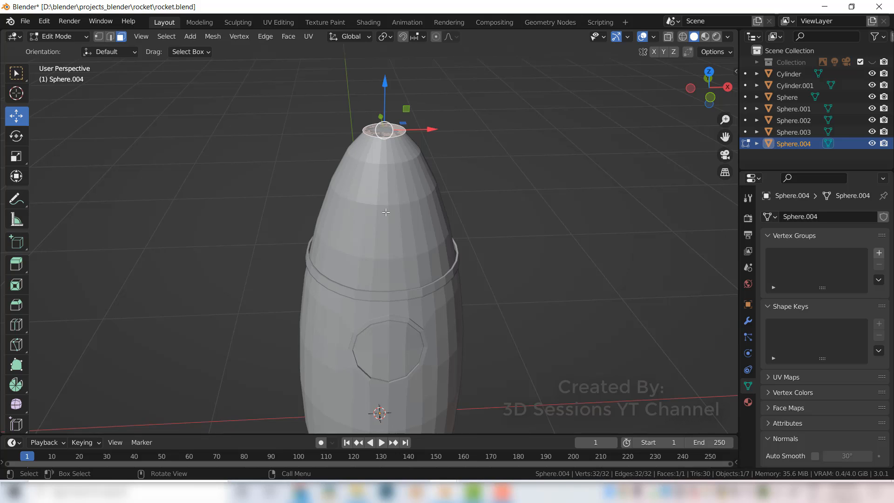
{"action": "key", "text": "e"}
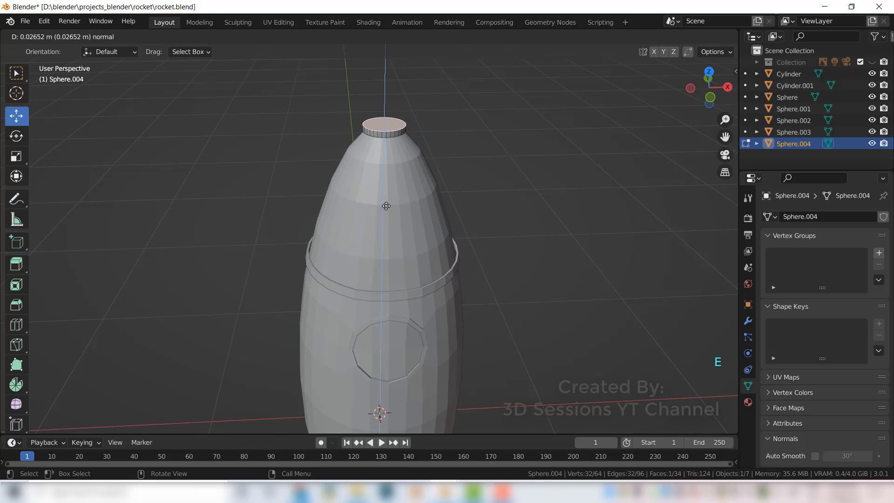
Step: Extrude the top face of the rocket's nose disc by about 0.029 m and inset it by about 0.029 m
{"action": "left_click", "coordinate": [386, 205]}
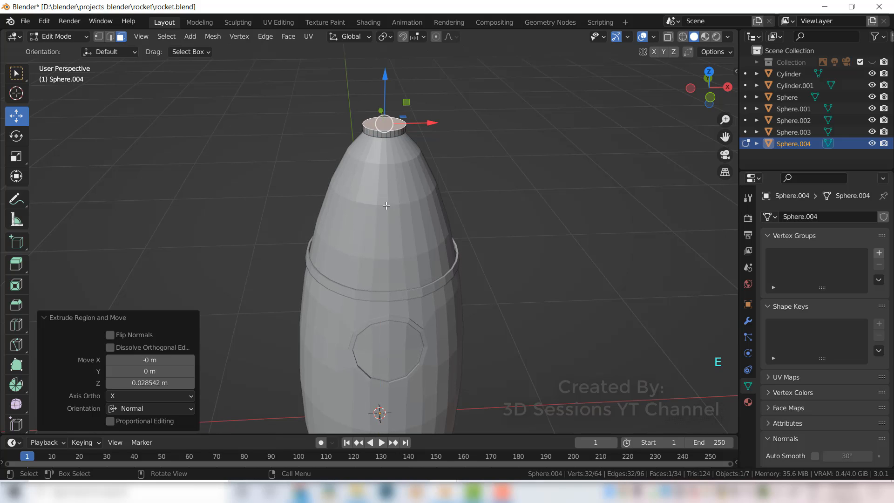
{"action": "key", "text": "i"}
{"action": "left_click", "coordinate": [436, 264]}
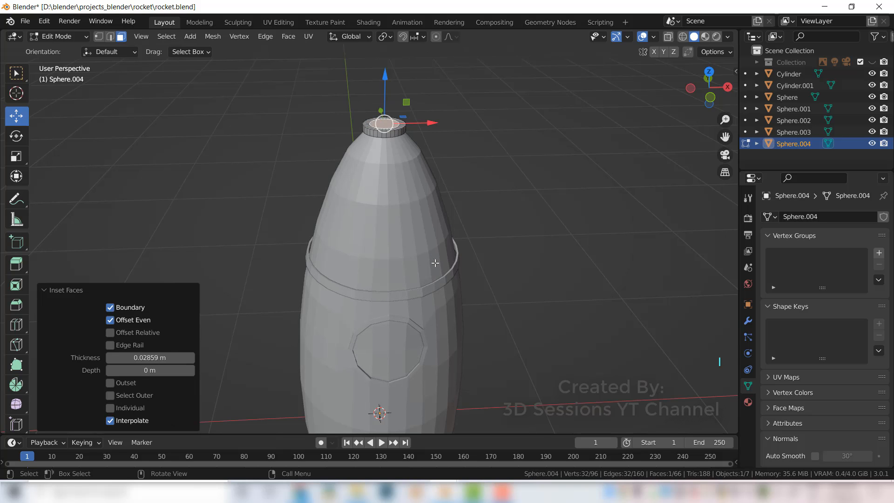
Step: Inset the inner top face of the nose disc again by about 0.048 m, leaving a small central face
{"action": "middle_click_drag", "start_coordinate": [390, 203], "coordinate": [396, 240]}
{"action": "scroll", "coordinate": [396, 240], "scroll_direction": "up", "scroll_amount": 4}
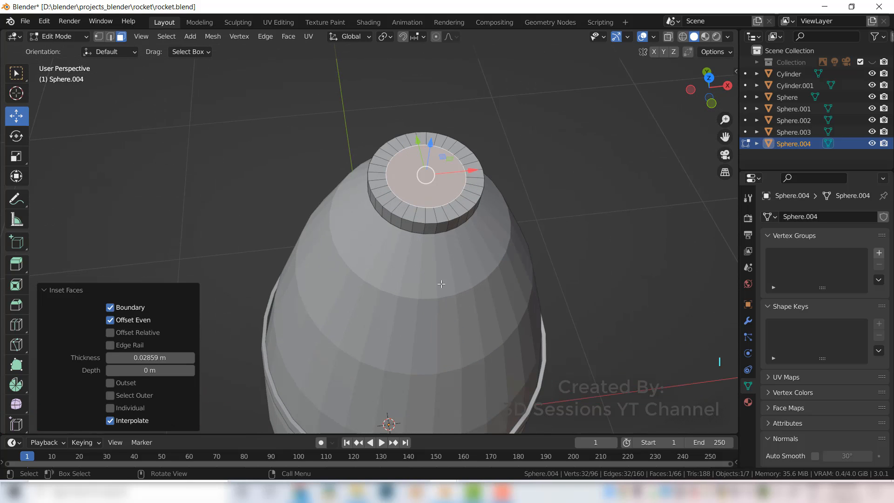
{"action": "key", "text": "i"}
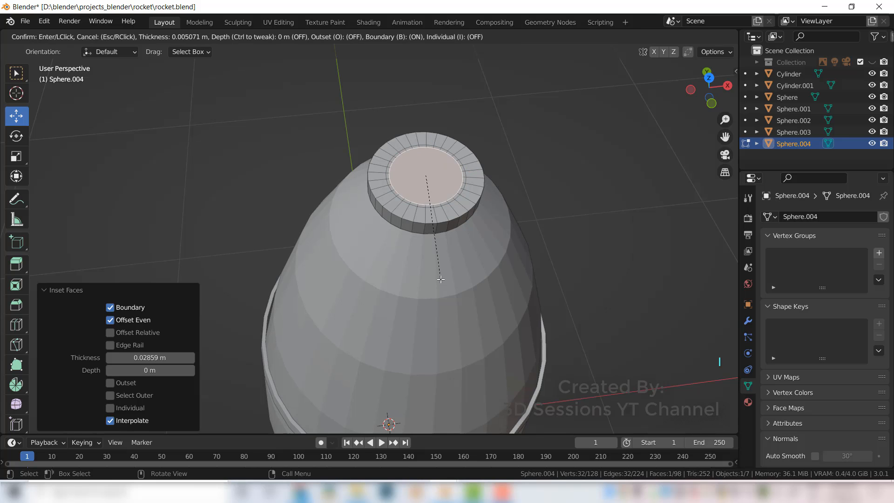
{"action": "left_click", "coordinate": [433, 254]}
Step: Extrude the small central face of the nose disc upward by about 0.37 m to form an antenna rod
{"action": "key", "text": "grave"}
{"action": "left_click", "coordinate": [238, 201]}
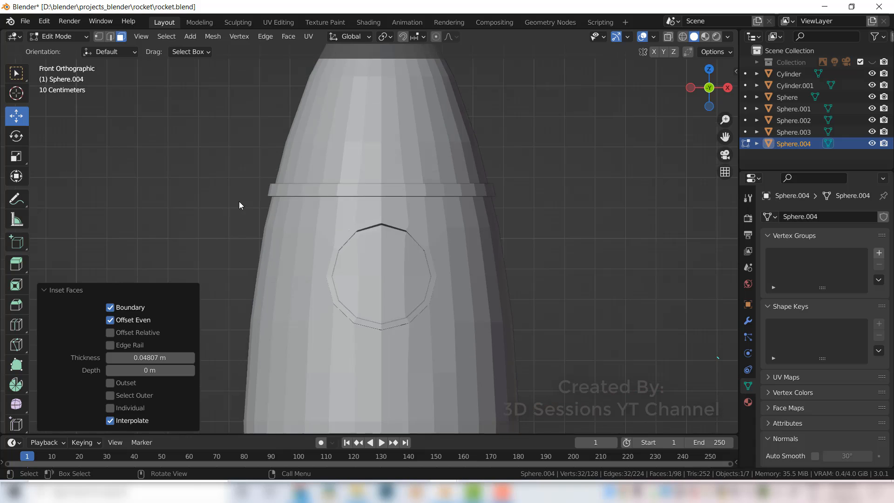
{"action": "middle_click_drag", "start_coordinate": [367, 164], "coordinate": [363, 299], "text": "shift"}
{"action": "middle_click_drag", "start_coordinate": [377, 204], "coordinate": [354, 275]}
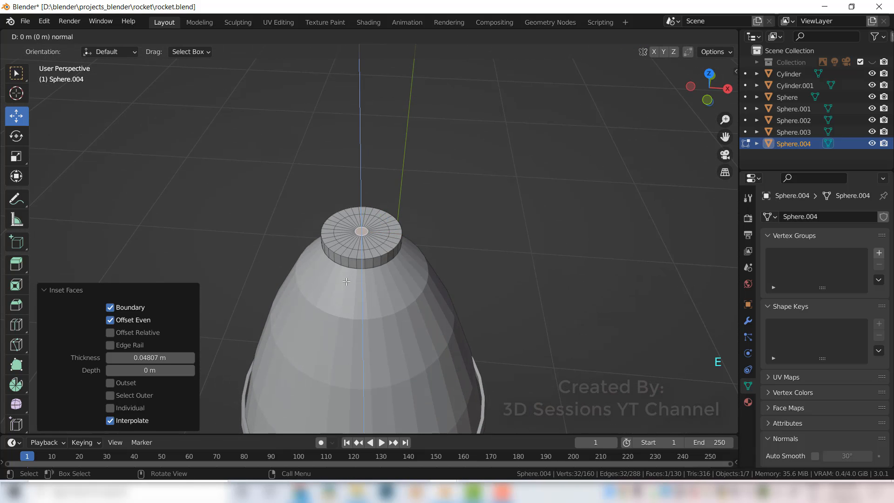
{"action": "key", "text": "e"}
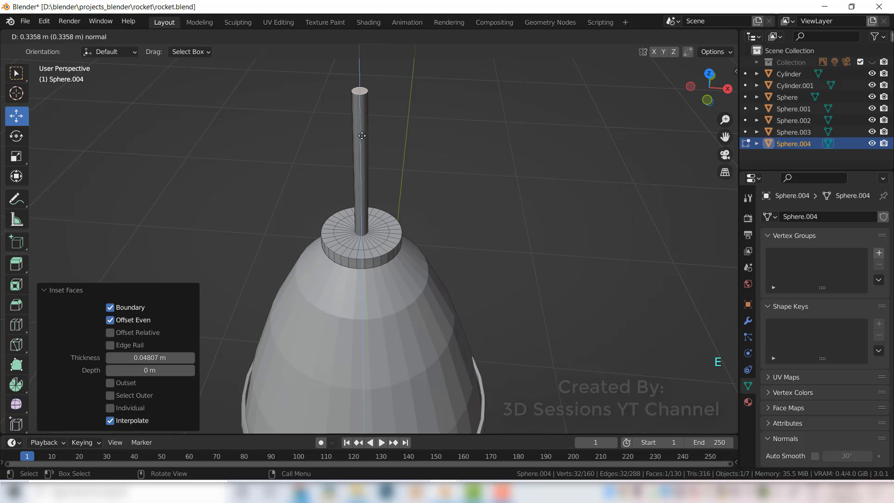
{"action": "left_click", "coordinate": [362, 127]}
Step: Scale the antenna's tip face to about 0.35 in the front view to taper the rod, and return to Object Mode
{"action": "key", "text": "grave"}
{"action": "left_click", "coordinate": [241, 68]}
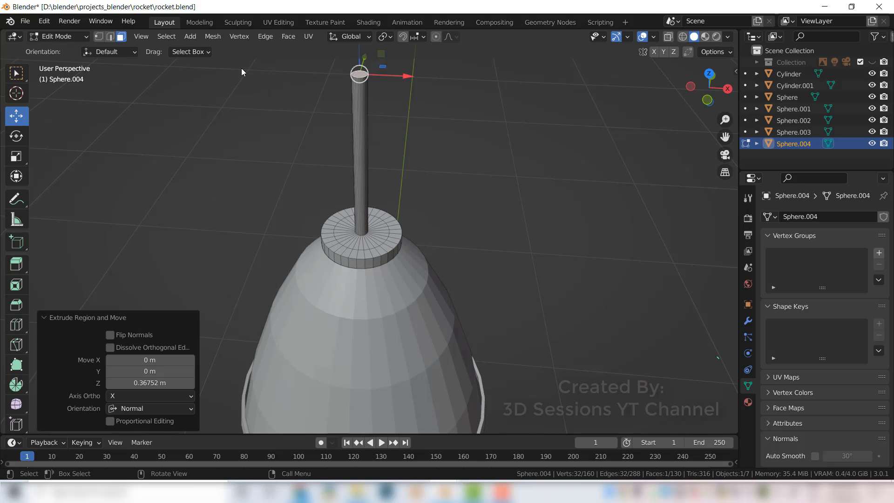
{"action": "middle_click_drag", "start_coordinate": [351, 122], "coordinate": [385, 287], "text": "shift"}
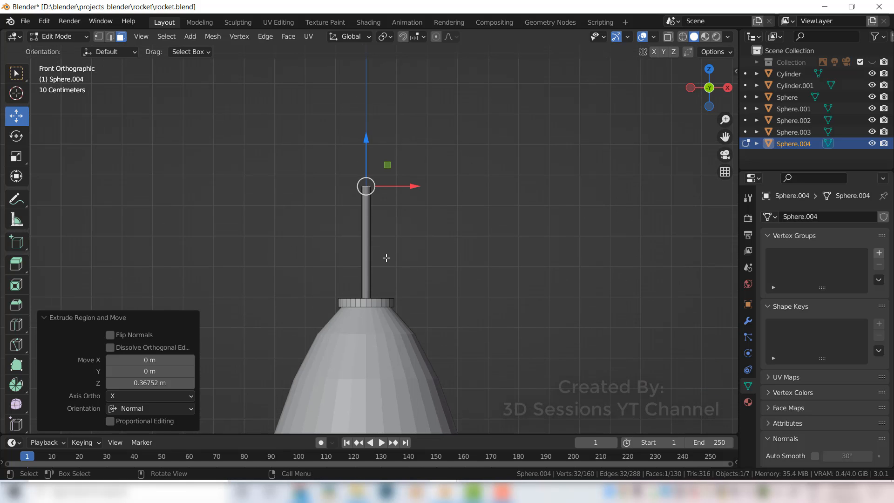
{"action": "key", "text": "s"}
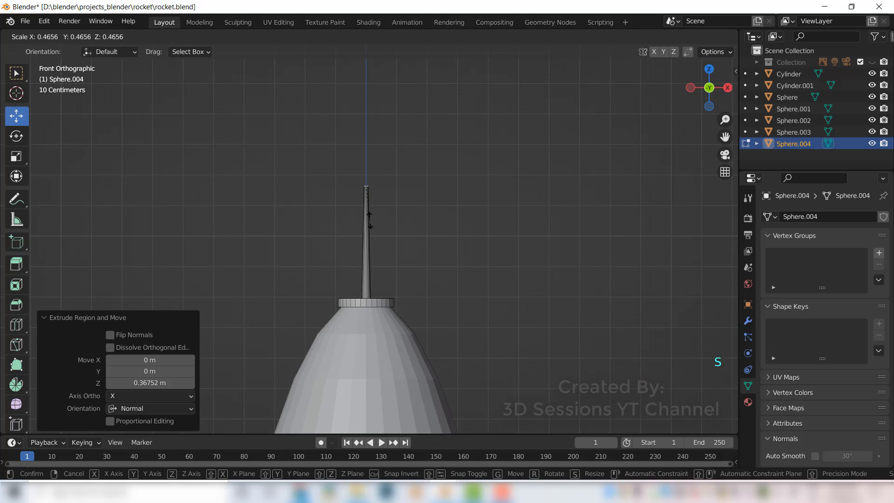
{"action": "left_click", "coordinate": [369, 213]}
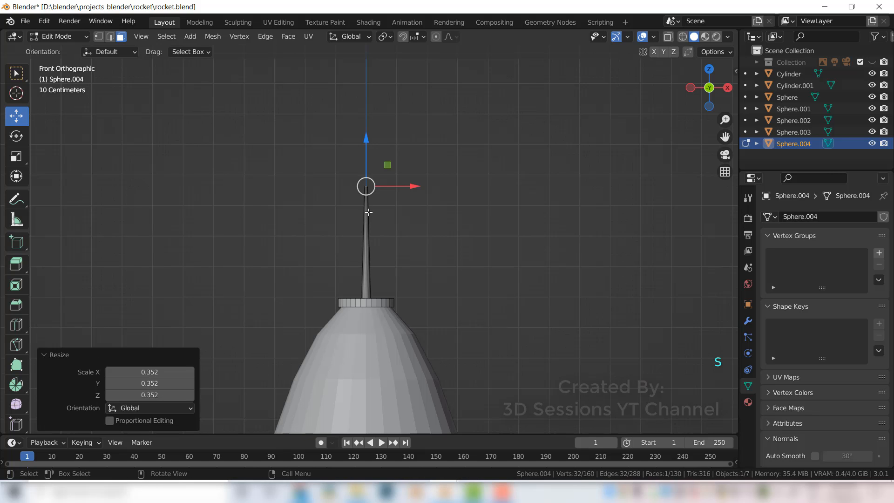
{"action": "scroll", "coordinate": [426, 275], "scroll_direction": "down", "scroll_amount": 5}
{"action": "key", "text": "Tab"}
{"action": "scroll", "coordinate": [426, 275], "scroll_direction": "down", "scroll_amount": 3}
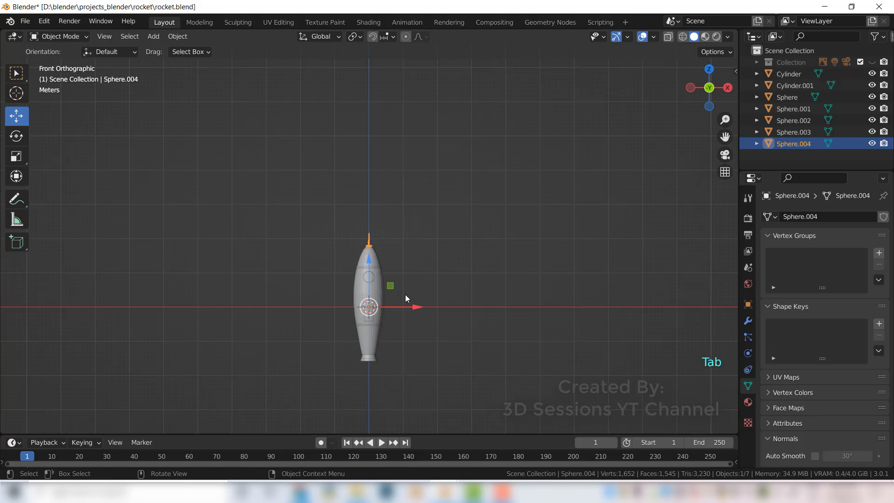
Step: Add a Bevel modifier with 3 segments to the antenna object and turn off its viewport display
{"action": "scroll", "coordinate": [386, 300], "scroll_direction": "up", "scroll_amount": 3}
{"action": "scroll", "coordinate": [381, 177], "scroll_direction": "up", "scroll_amount": 6}
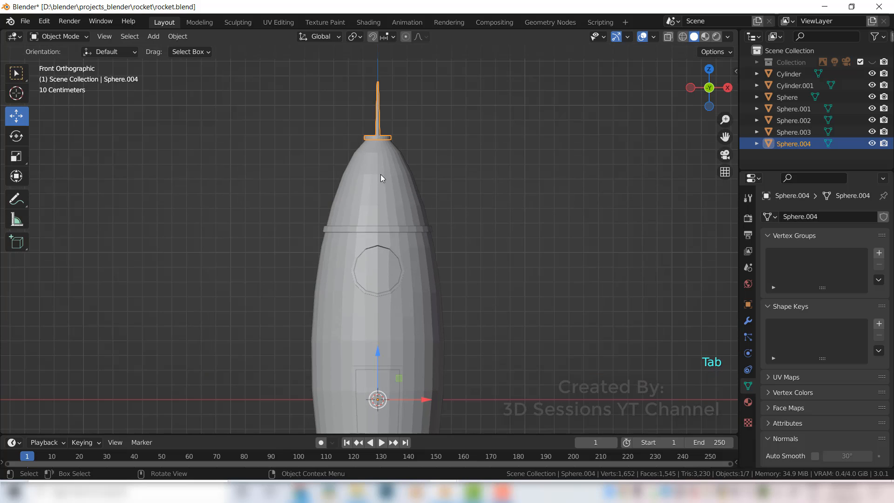
{"action": "middle_click_drag", "start_coordinate": [387, 147], "coordinate": [385, 311], "text": "shift"}
{"action": "scroll", "coordinate": [370, 245], "scroll_direction": "up", "scroll_amount": 3}
{"action": "scroll", "coordinate": [369, 245], "scroll_direction": "up", "scroll_amount": 2}
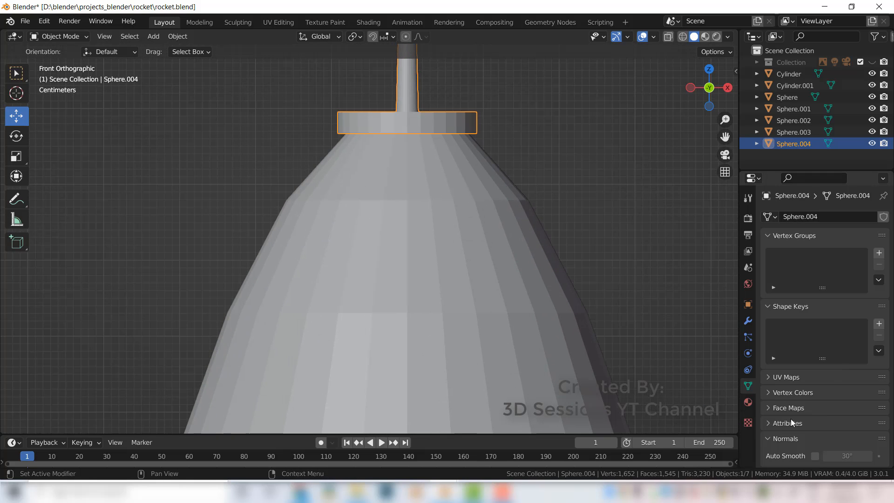
{"action": "left_click", "coordinate": [748, 321]}
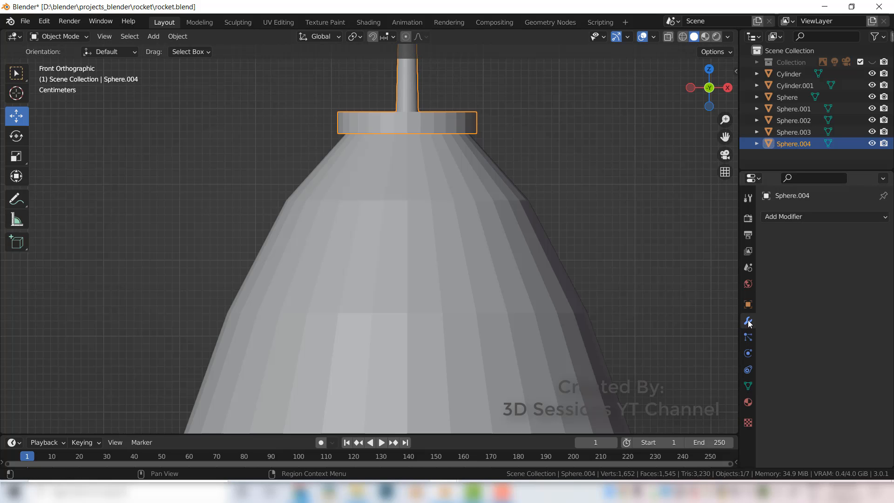
{"action": "left_click", "coordinate": [780, 217]}
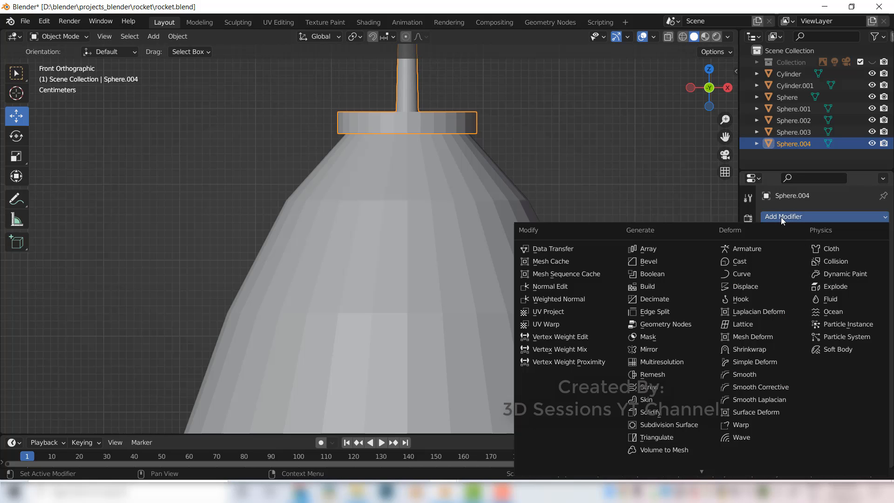
{"action": "left_click", "coordinate": [665, 263]}
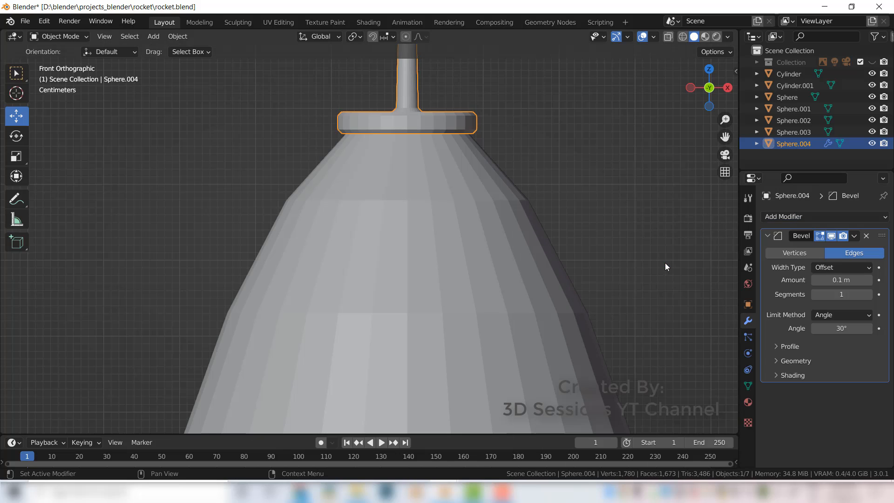
{"action": "left_click", "coordinate": [869, 294]}
{"action": "left_click", "coordinate": [868, 294]}
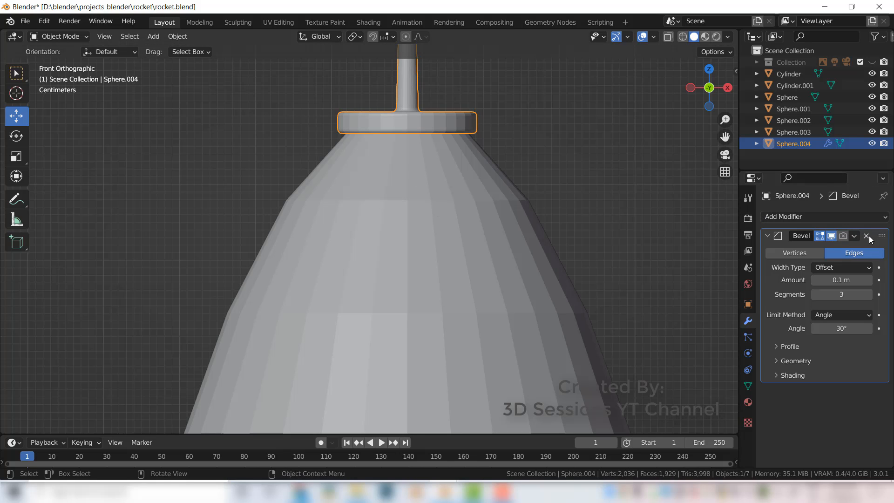
{"action": "left_click", "coordinate": [831, 236]}
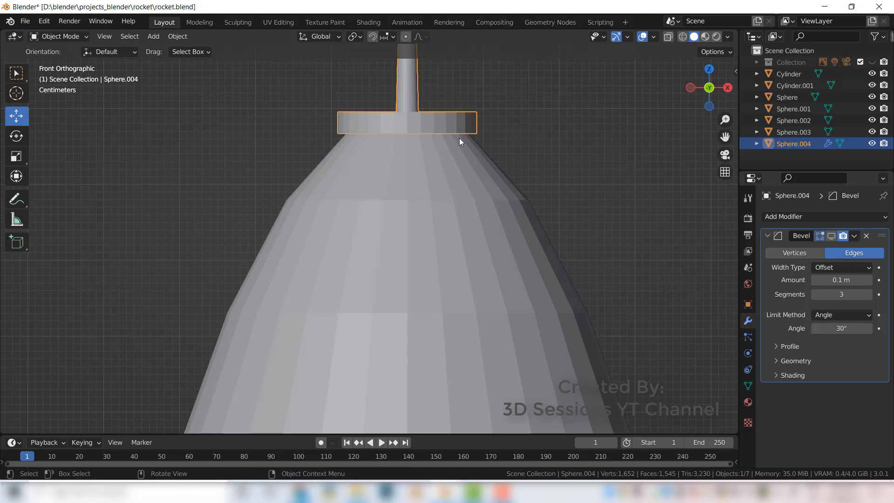
Step: Isolate the antenna object in local view and inset the underside face of its base disc by about 0.014 m
{"action": "key", "text": "Tab"}
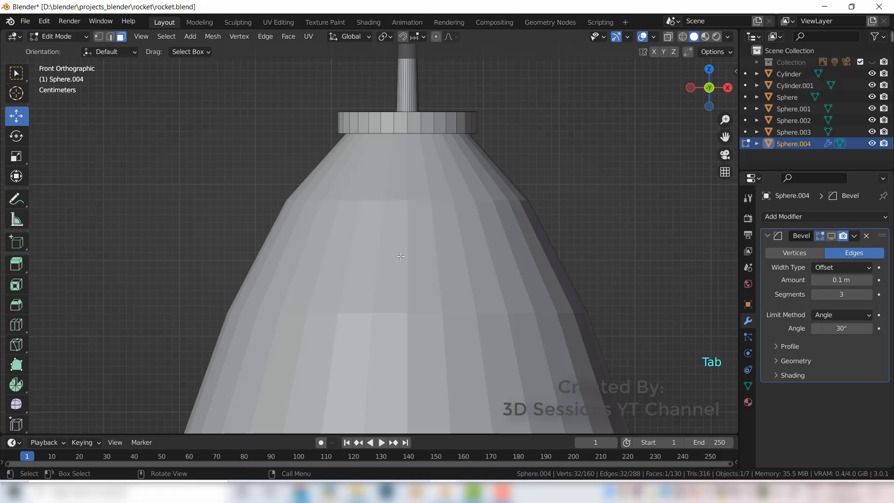
{"action": "mouse_move", "coordinate": [398, 242]}
{"action": "middle_mouse_down"}
{"action": "mouse_move", "coordinate": [392, 193]}
{"action": "mouse_move", "coordinate": [395, 252]}
{"action": "middle_mouse_up"}
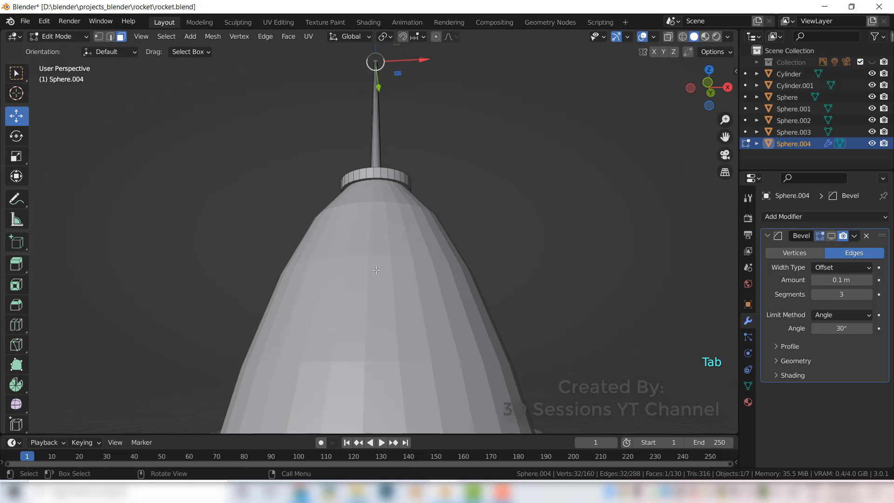
{"action": "key", "text": "Tab"}
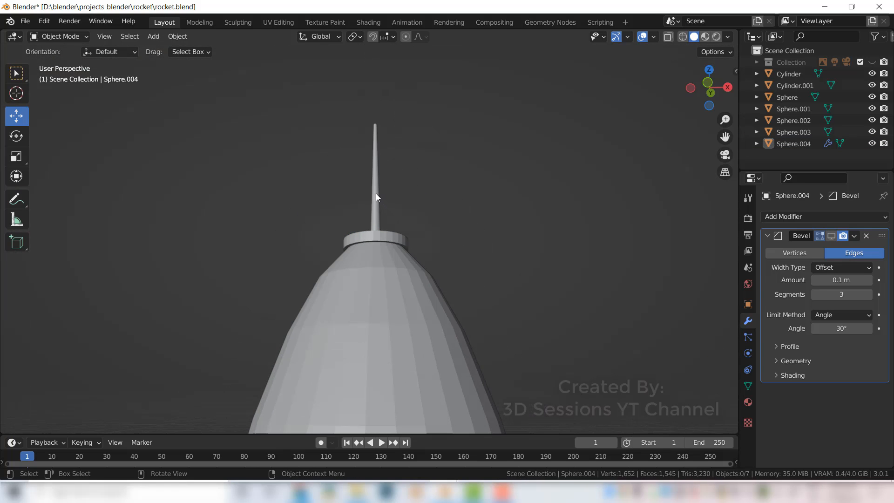
{"action": "left_click", "coordinate": [376, 194]}
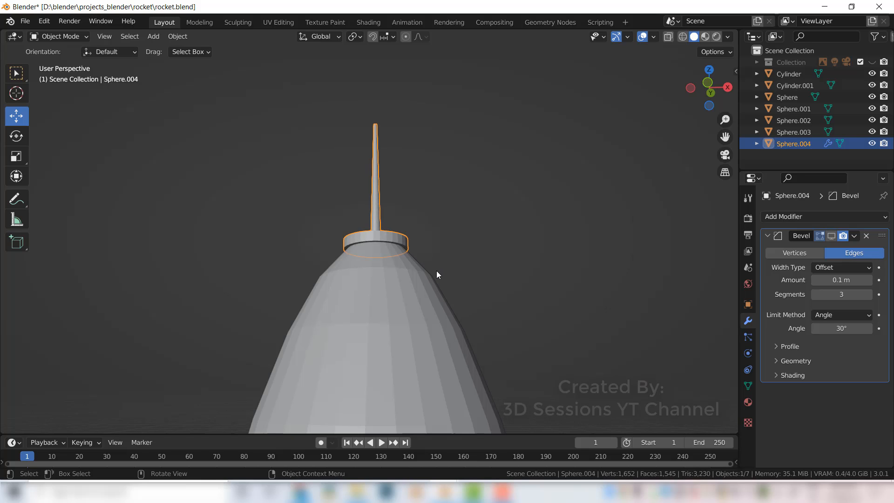
{"action": "key", "text": "KP_Divide"}
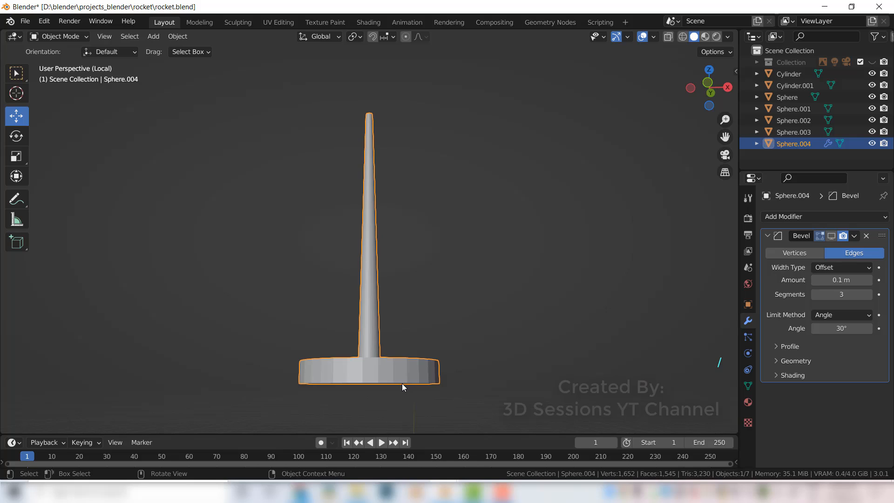
{"action": "middle_click_drag", "start_coordinate": [401, 383], "coordinate": [403, 338]}
{"action": "key", "text": "Tab"}
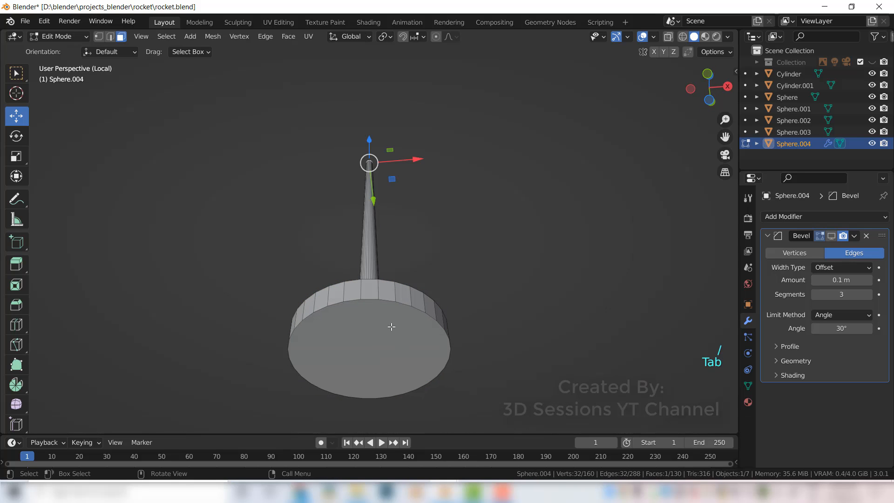
{"action": "left_click", "coordinate": [383, 322]}
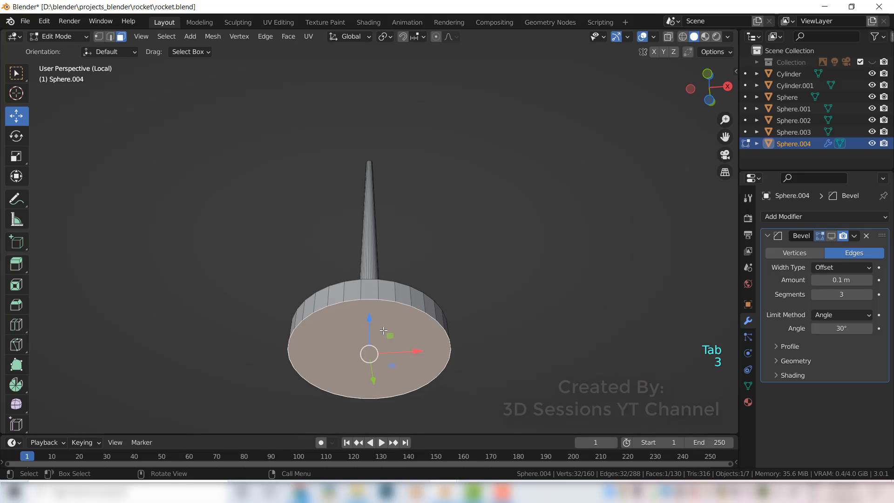
{"action": "key", "text": "i"}
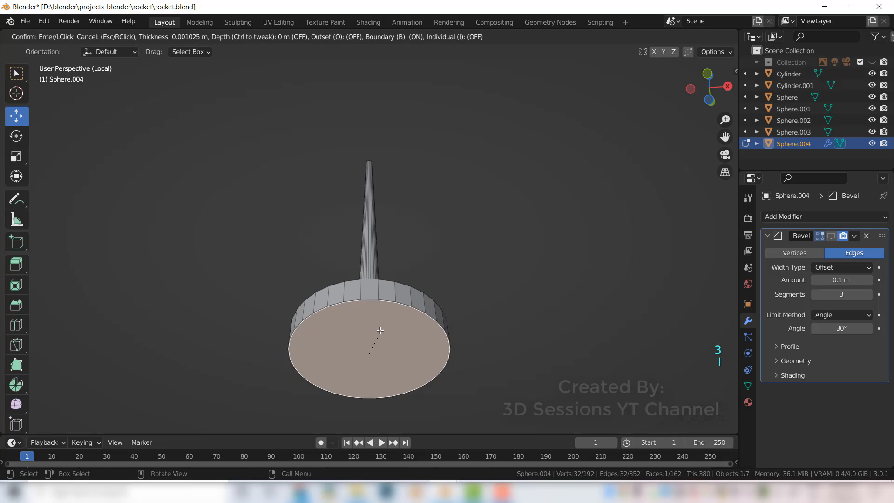
{"action": "left_click", "coordinate": [379, 343]}
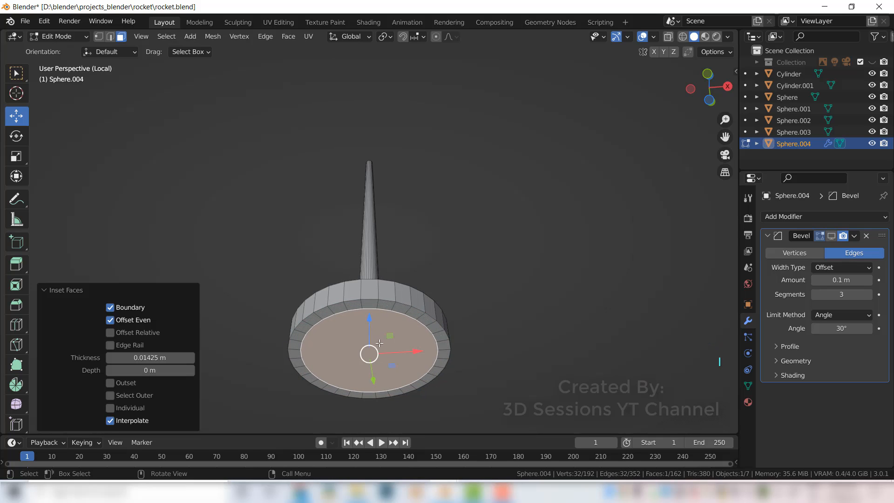
Step: Scale down the lower outer edge loop of the antenna's base disc to taper it inward, and bring the whole rocket back into view
{"action": "key", "text": "2"}
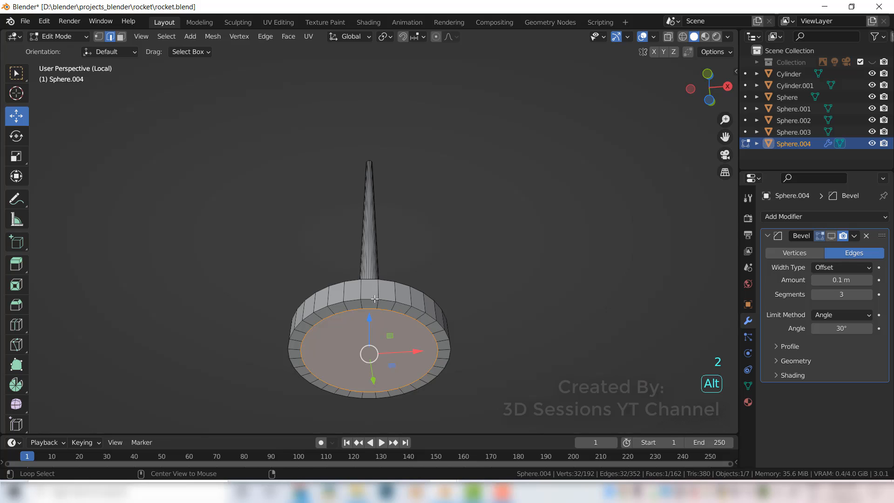
{"action": "left_click", "coordinate": [374, 298], "text": "alt"}
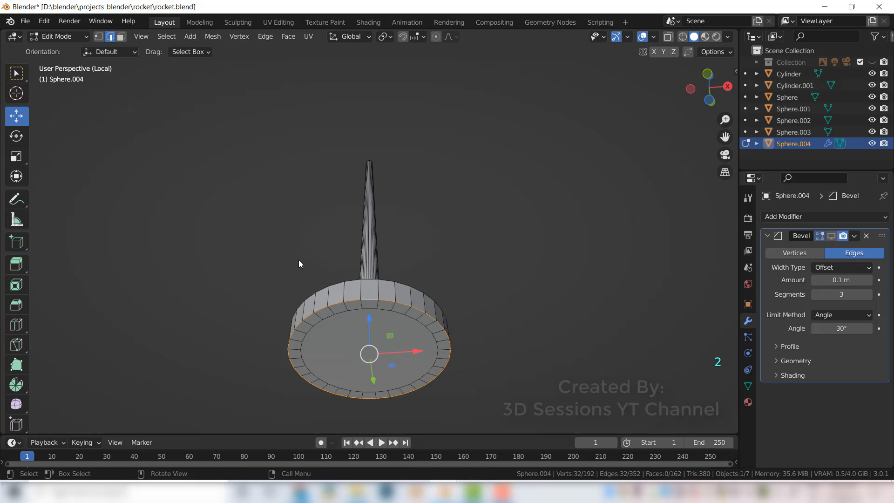
{"action": "key", "text": "grave"}
{"action": "left_click", "coordinate": [253, 243]}
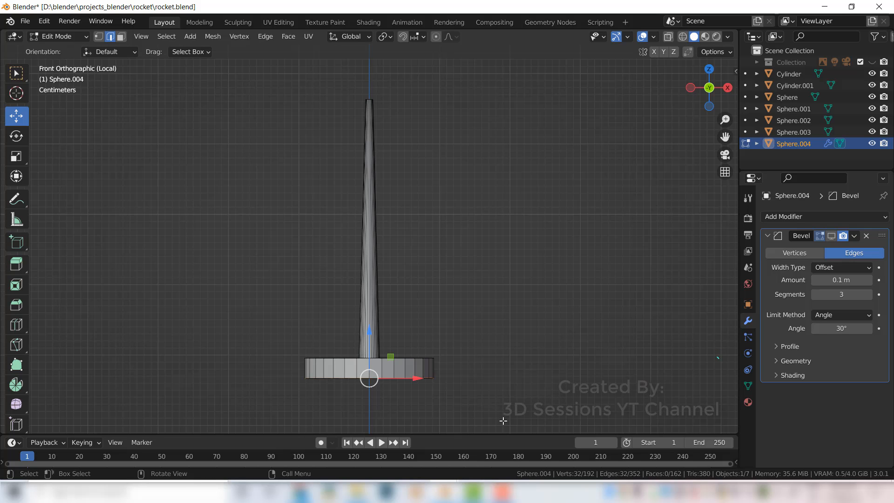
{"action": "key", "text": "s"}
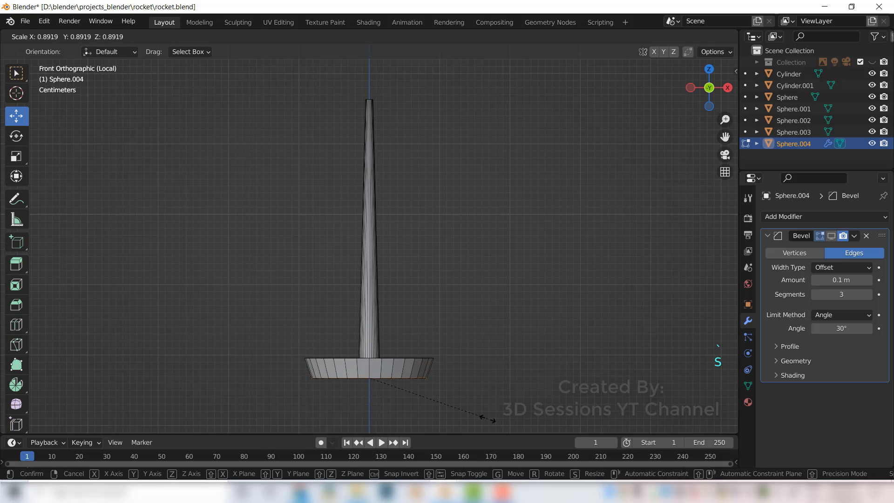
{"action": "left_click", "coordinate": [485, 417]}
{"action": "key", "text": "Tab"}
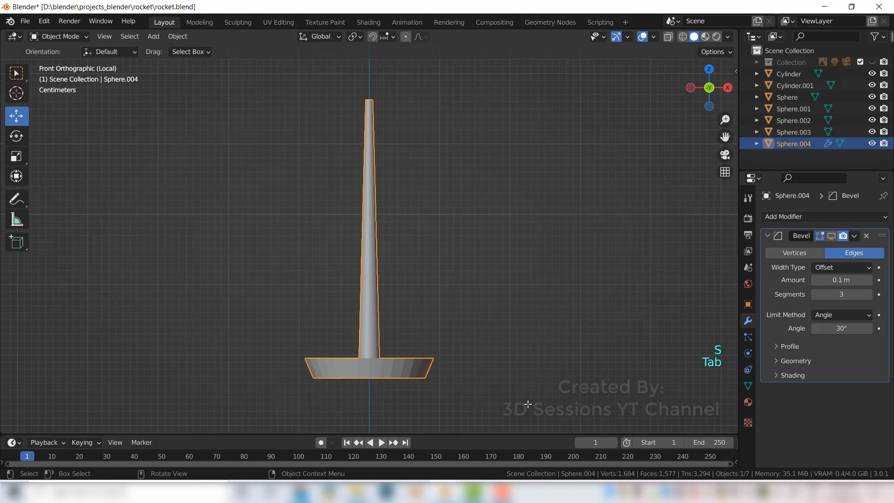
{"action": "key", "text": "slash"}
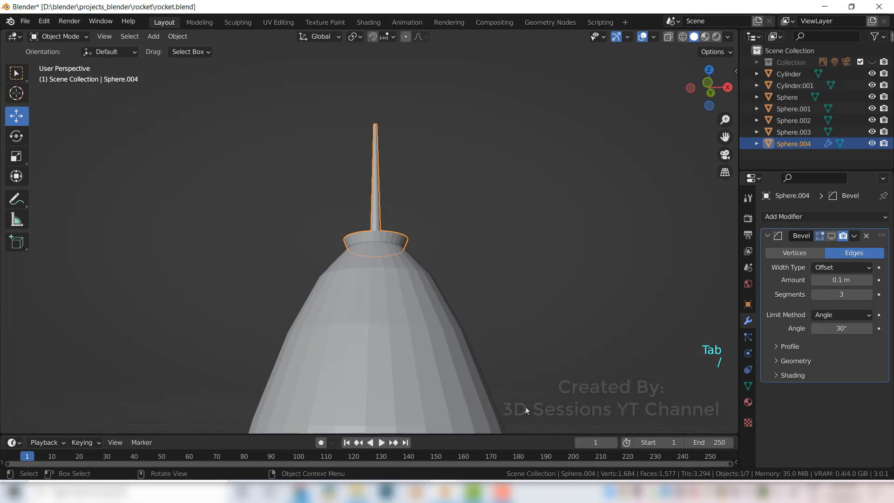
{"action": "left_click", "coordinate": [517, 297]}
{"action": "scroll", "coordinate": [354, 346], "scroll_direction": "up", "scroll_amount": 5}
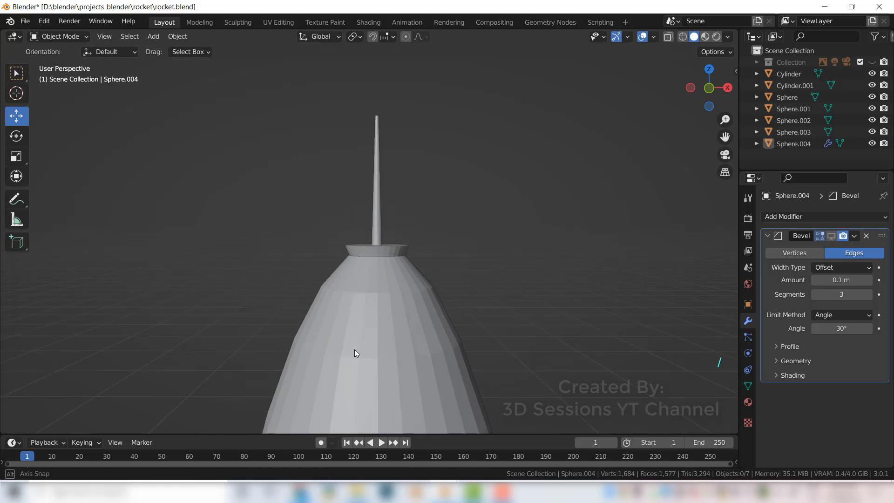
Step: Examine the tapered antenna base disc on the nose from the front and from an angled view
{"action": "key", "text": "grave"}
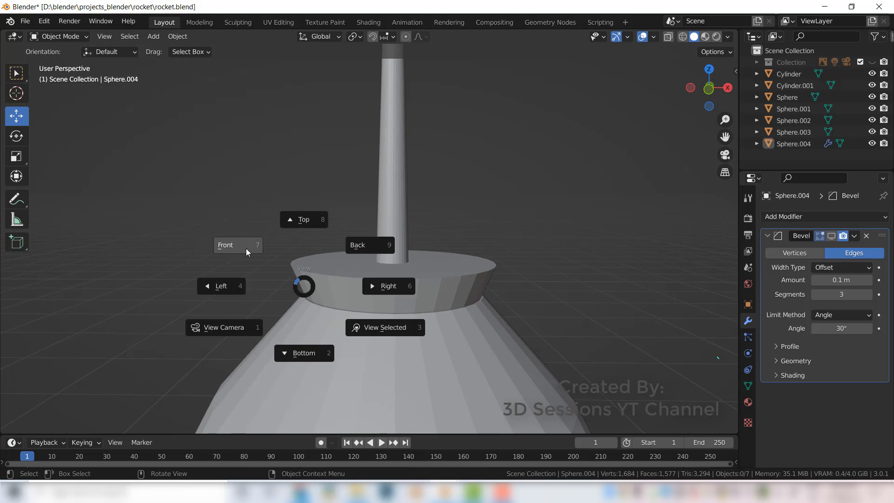
{"action": "left_click", "coordinate": [245, 247]}
{"action": "scroll", "coordinate": [419, 280], "scroll_direction": "down", "scroll_amount": 2}
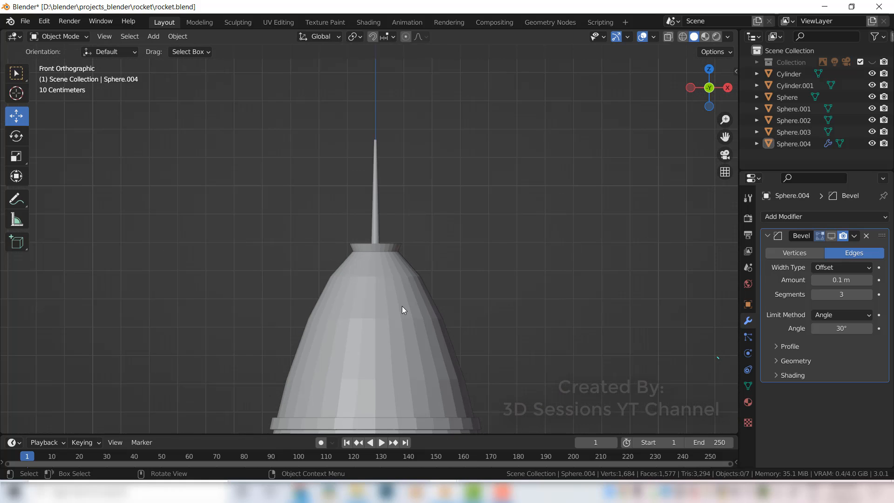
{"action": "scroll", "coordinate": [402, 307], "scroll_direction": "down", "scroll_amount": 4}
{"action": "scroll", "coordinate": [400, 307], "scroll_direction": "up", "scroll_amount": 6}
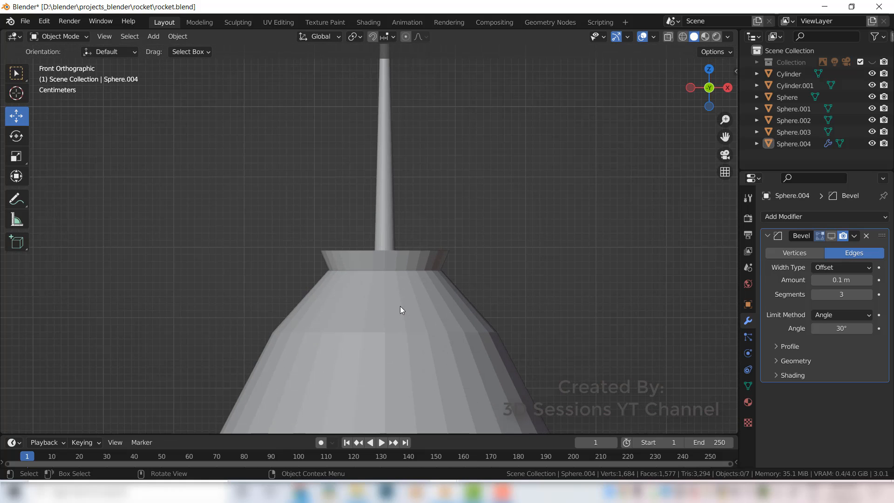
{"action": "left_click", "coordinate": [392, 301]}
{"action": "middle_click_drag", "start_coordinate": [392, 300], "coordinate": [468, 266]}
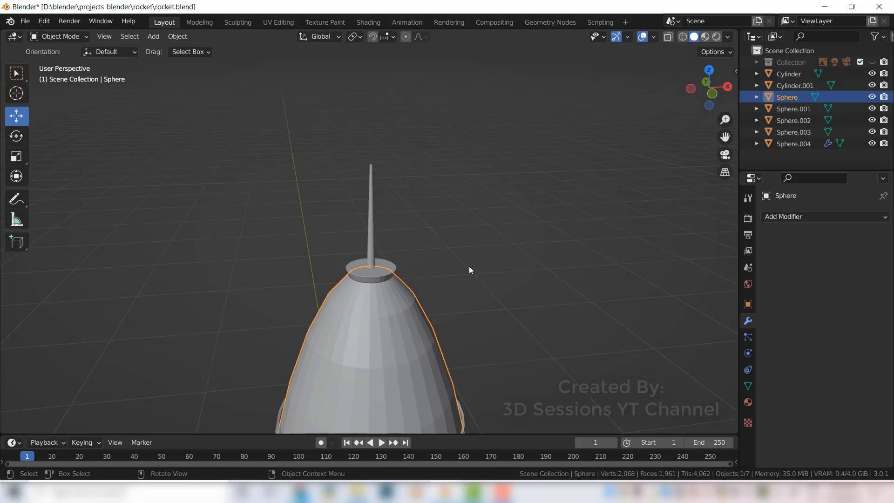
Step: Add a UV sphere, scale it to about 0.151 and raise it about 2.17 m along Z to the antenna's tip
{"action": "left_click", "coordinate": [526, 324]}
{"action": "key", "text": "shift+a"}
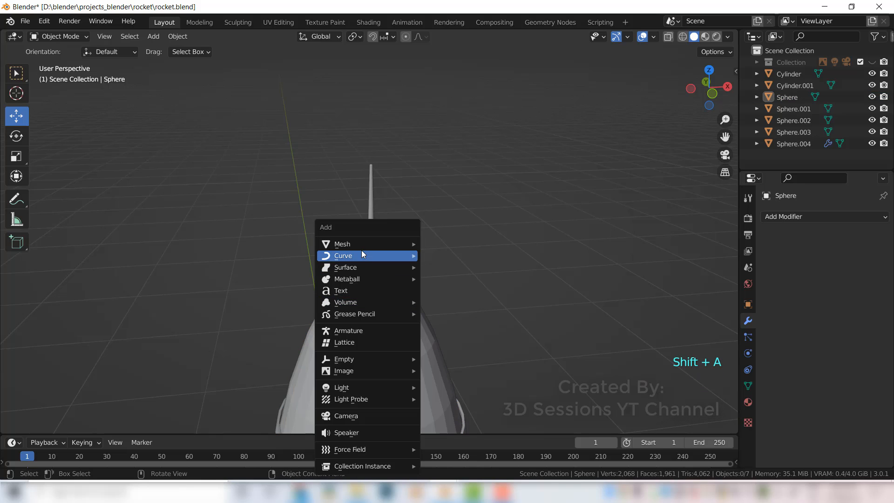
{"action": "mouse_move", "coordinate": [361, 242]}
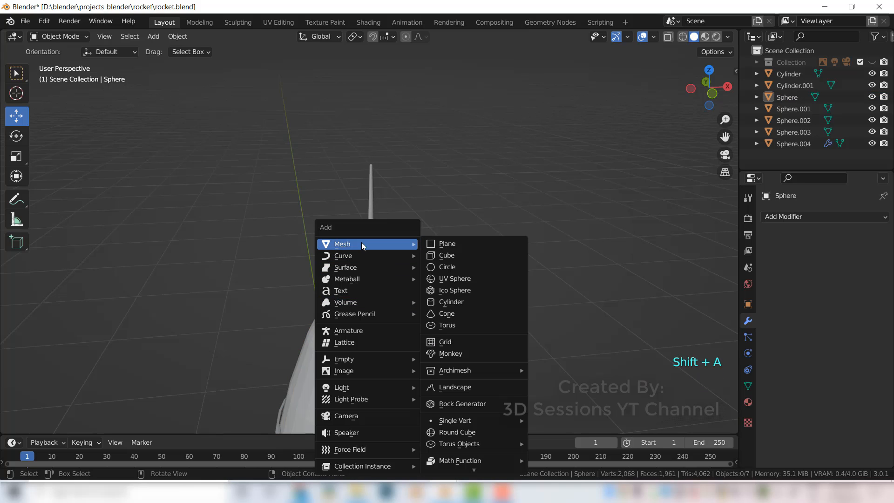
{"action": "left_click", "coordinate": [474, 278]}
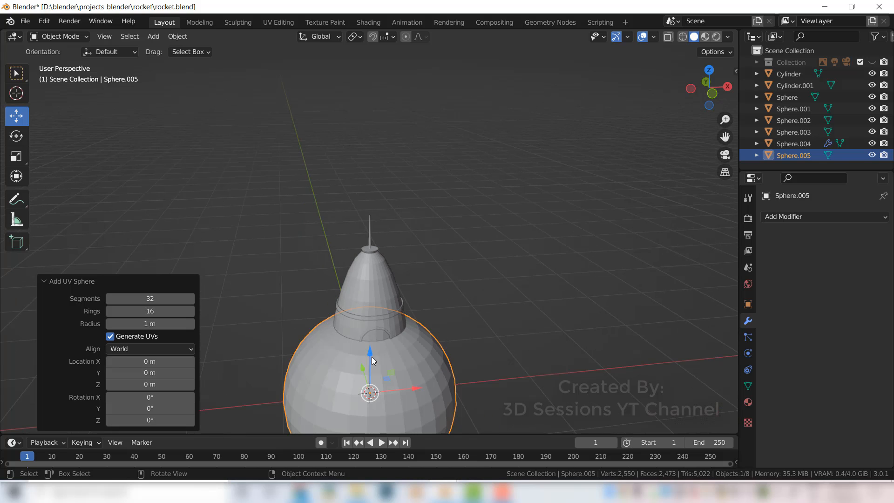
{"action": "key", "text": "s"}
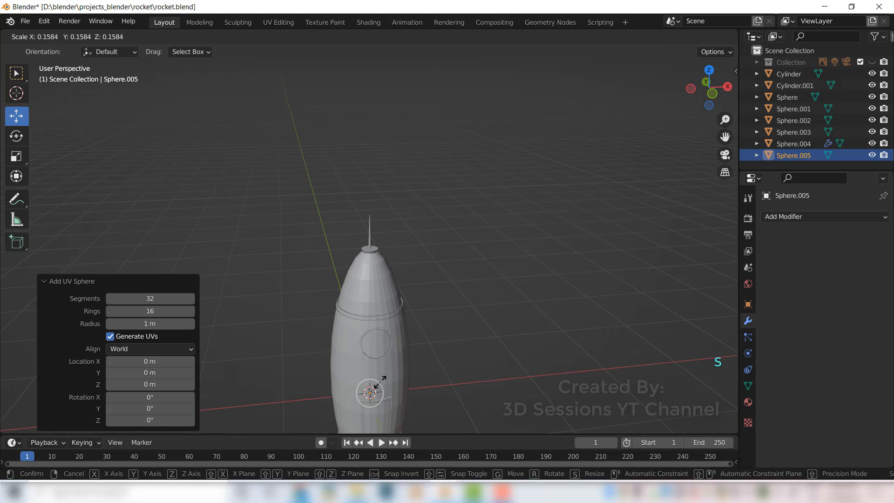
{"action": "left_click", "coordinate": [364, 366]}
{"action": "key", "text": "g"}
{"action": "key", "text": "z"}
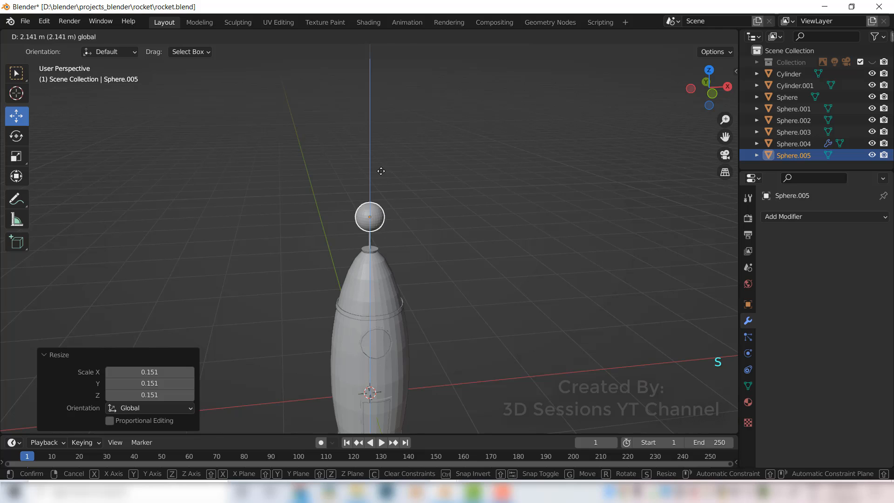
{"action": "left_click", "coordinate": [340, 233]}
Step: Scale the sphere to about 0.189 in the front view and raise it about 0.017 m along Z onto the antenna's tip
{"action": "key", "text": "grave"}
{"action": "left_click", "coordinate": [198, 155]}
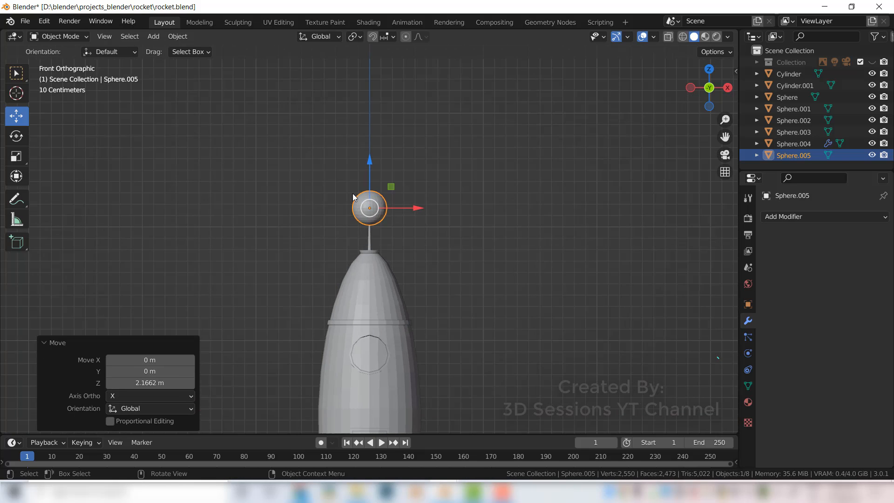
{"action": "scroll", "coordinate": [464, 301], "scroll_direction": "up", "scroll_amount": 5}
{"action": "key", "text": "s"}
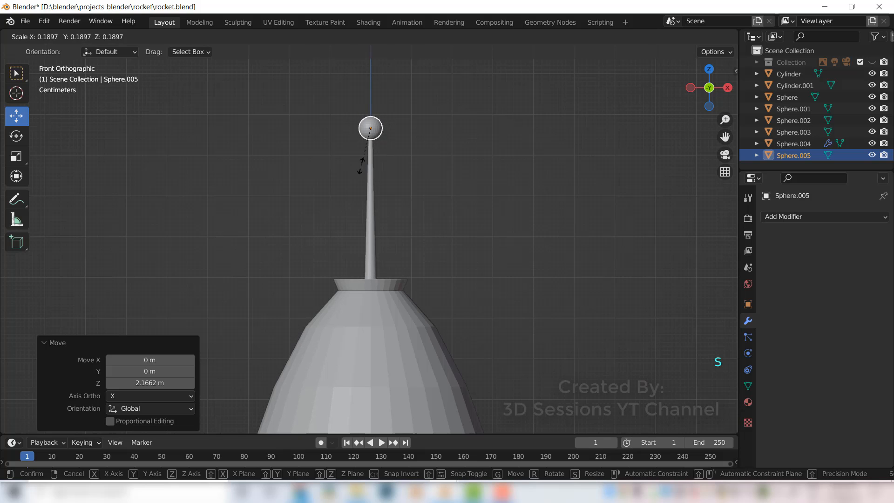
{"action": "left_click", "coordinate": [360, 168]}
{"action": "middle_click_drag", "start_coordinate": [390, 142], "coordinate": [414, 250], "text": "shift"}
{"action": "scroll", "coordinate": [414, 250], "scroll_direction": "up", "scroll_amount": 5}
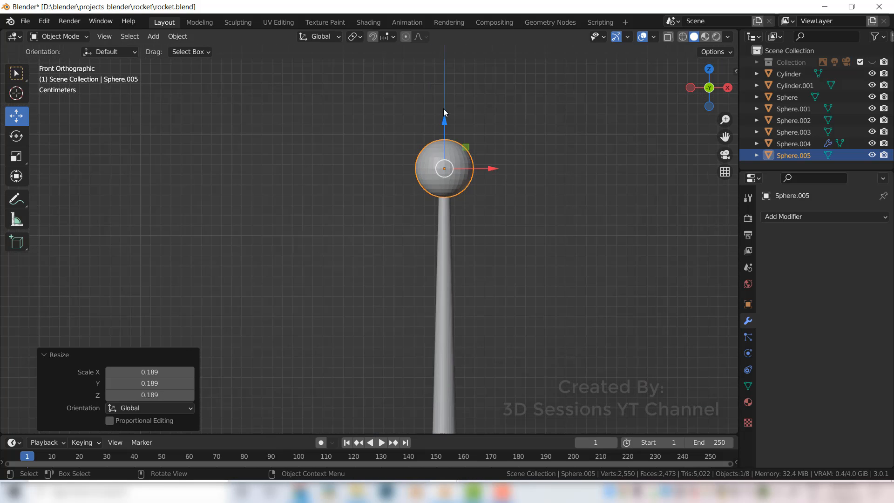
{"action": "key", "text": "g"}
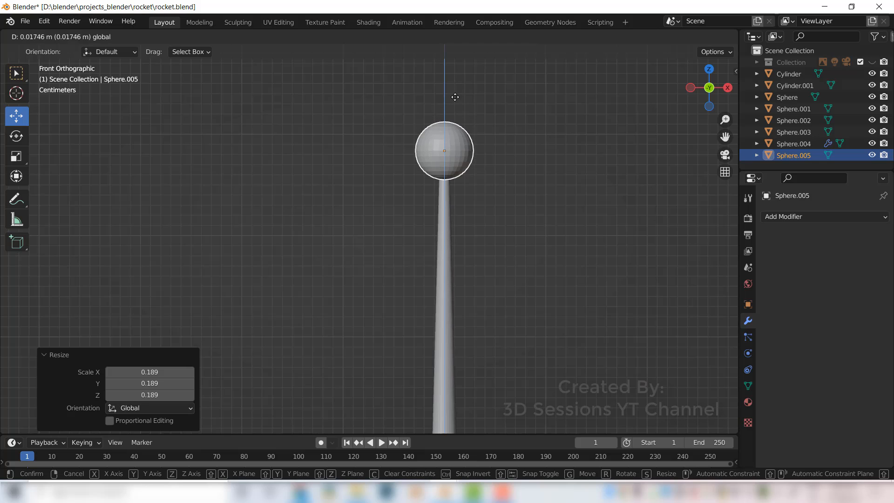
{"action": "left_click", "coordinate": [454, 96]}
Step: Check the antenna ball's centering from the top and its proportion to the whole rocket from the front
{"action": "key", "text": "grave"}
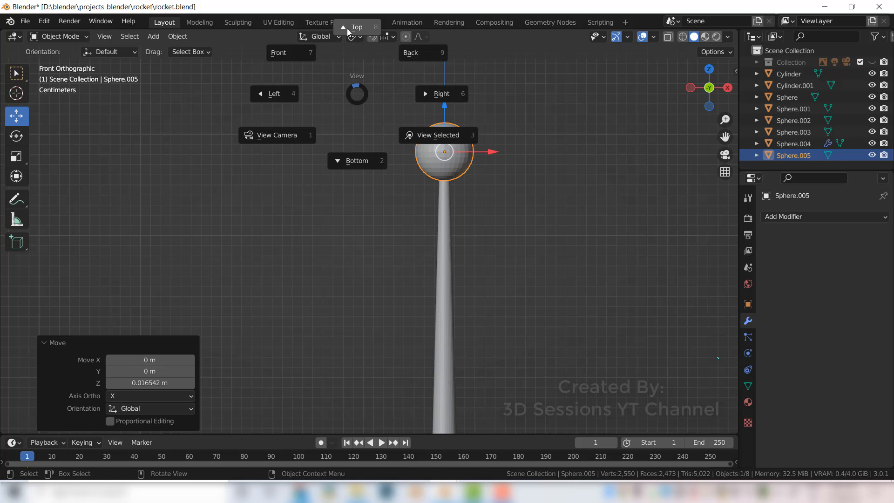
{"action": "left_click", "coordinate": [348, 29]}
{"action": "scroll", "coordinate": [426, 228], "scroll_direction": "down", "scroll_amount": 3}
{"action": "key", "text": "grave"}
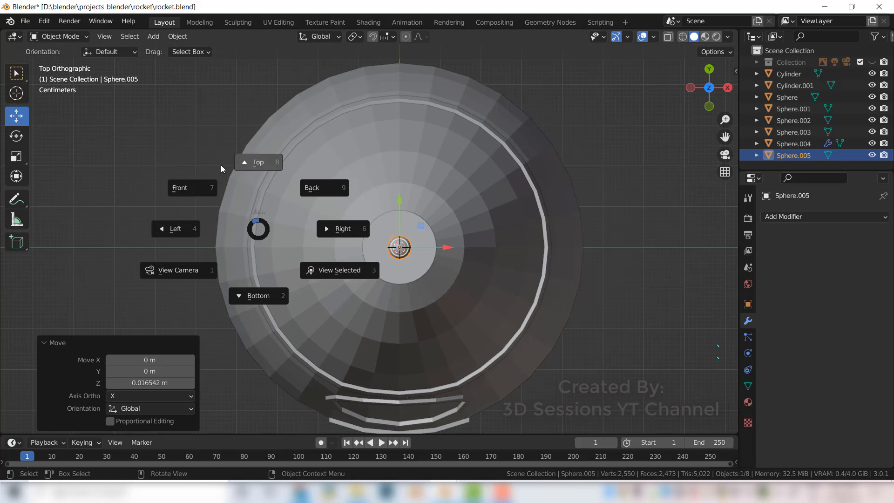
{"action": "left_click", "coordinate": [192, 187]}
{"action": "scroll", "coordinate": [414, 267], "scroll_direction": "down", "scroll_amount": 4}
{"action": "middle_click_drag", "start_coordinate": [421, 414], "coordinate": [417, 261], "text": "shift"}
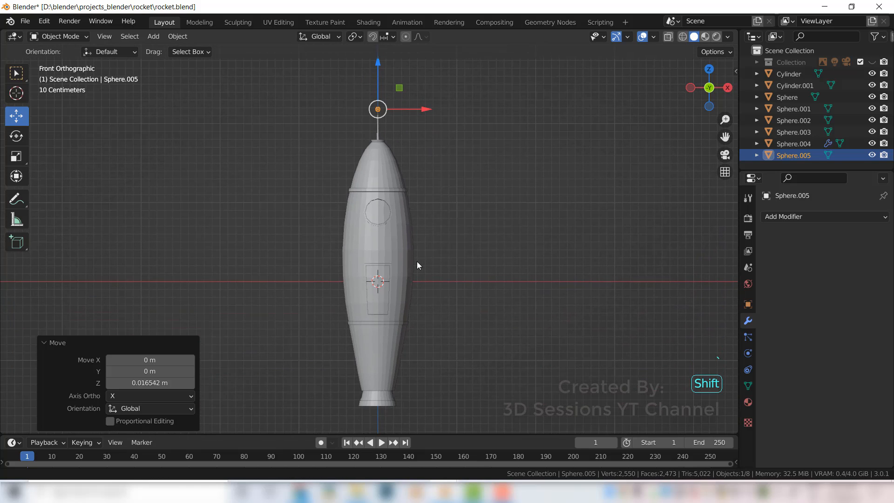
{"action": "left_click", "coordinate": [457, 269]}
{"action": "scroll", "coordinate": [364, 237], "scroll_direction": "up", "scroll_amount": 1}
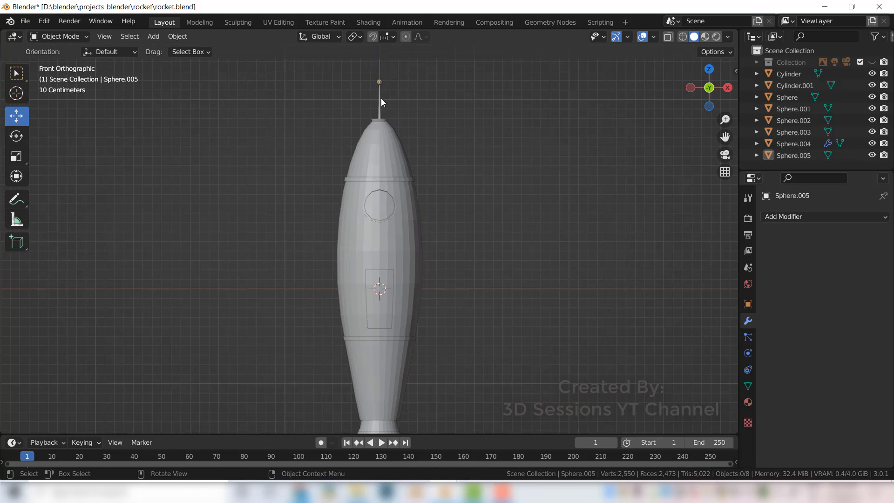
Step: Enlarge the antenna ball by a factor of about 1.32 and deselect it
{"action": "left_click", "coordinate": [380, 83]}
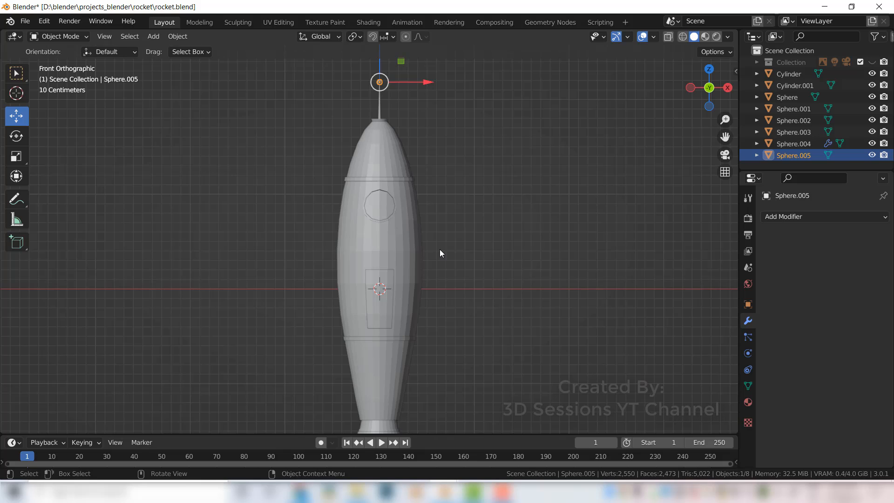
{"action": "key", "text": "s"}
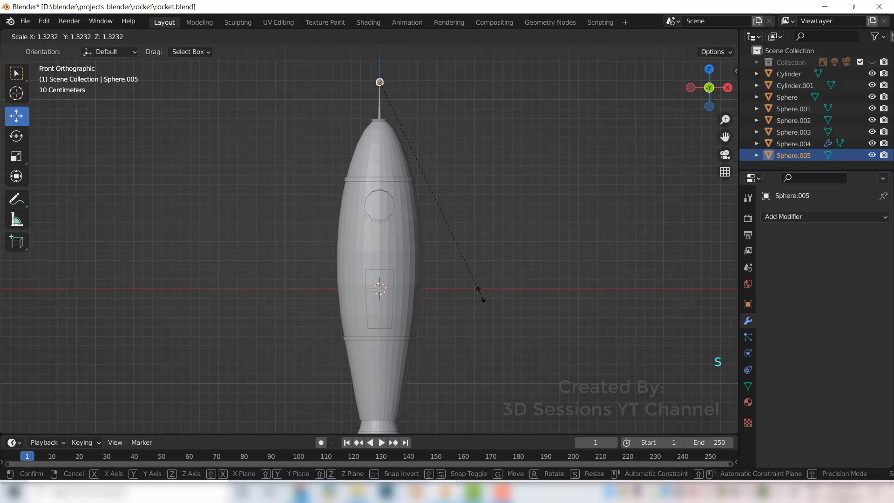
{"action": "left_click", "coordinate": [481, 302]}
{"action": "left_click", "coordinate": [481, 301]}
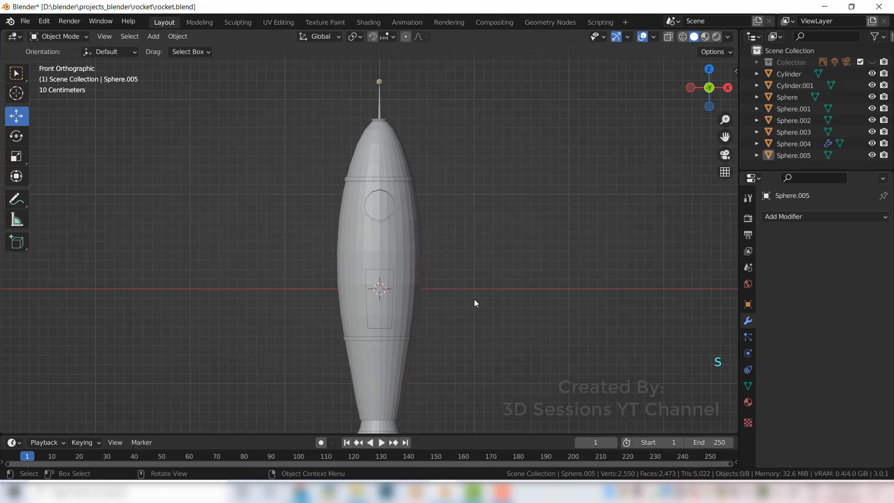
Step: Add a Bezier circle with its X rotation set to 90° and move it along X to the right of the rocket
{"action": "scroll", "coordinate": [455, 347], "scroll_direction": "down", "scroll_amount": 3}
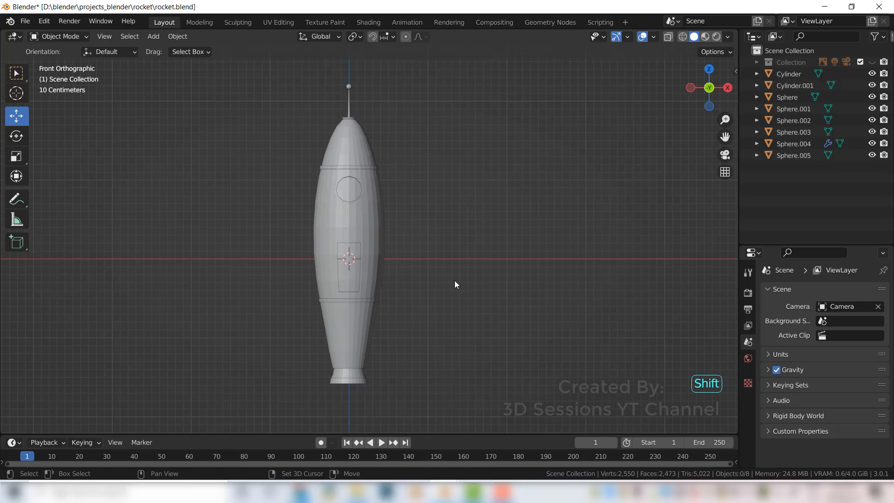
{"action": "key", "text": "shift+a"}
{"action": "mouse_move", "coordinate": [446, 256]}
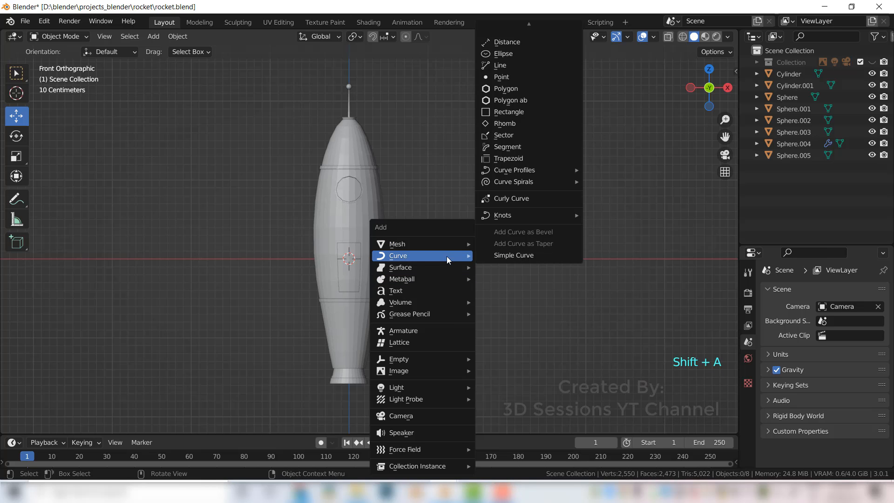
{"action": "mouse_move", "coordinate": [529, 23]}
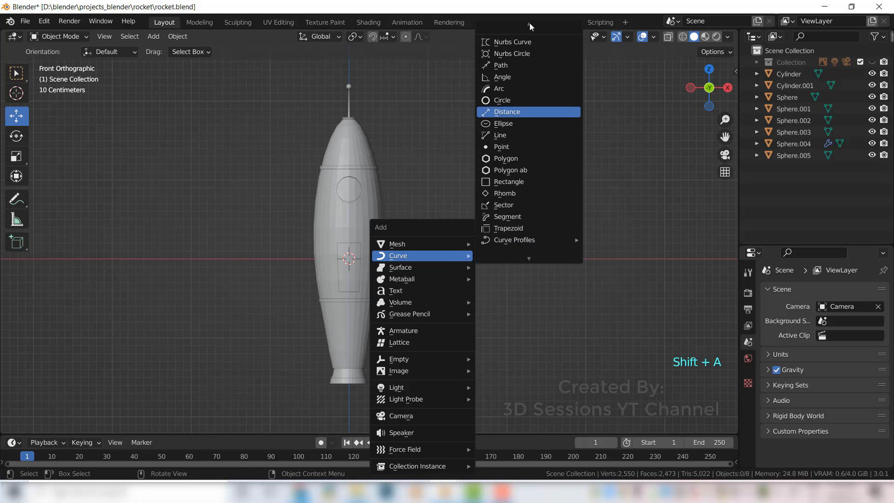
{"action": "left_click", "coordinate": [512, 44]}
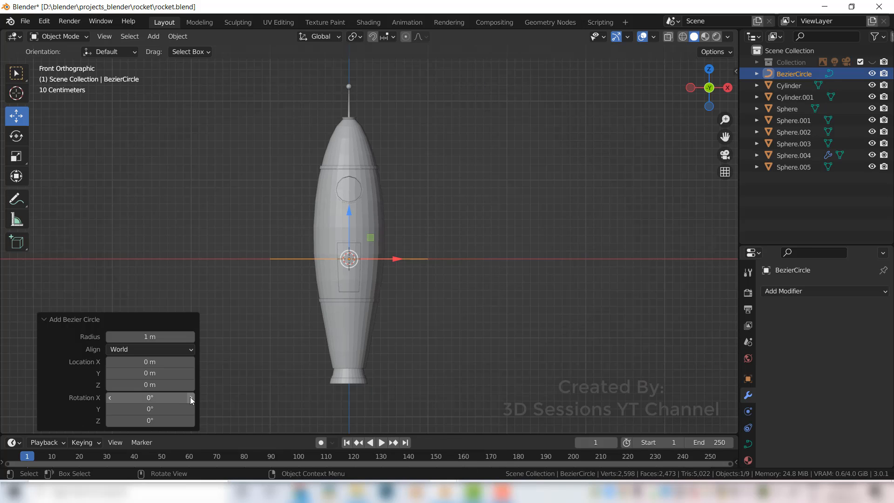
{"action": "left_click", "coordinate": [136, 397]}
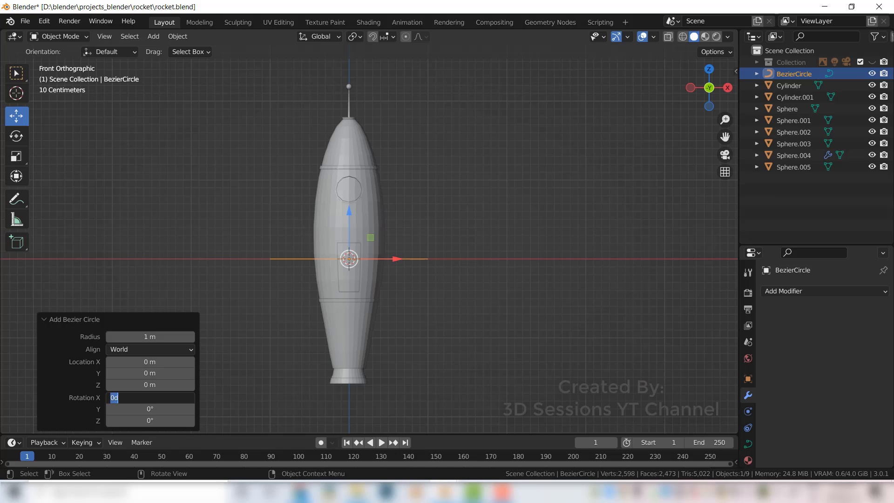
{"action": "key", "text": "Return"}
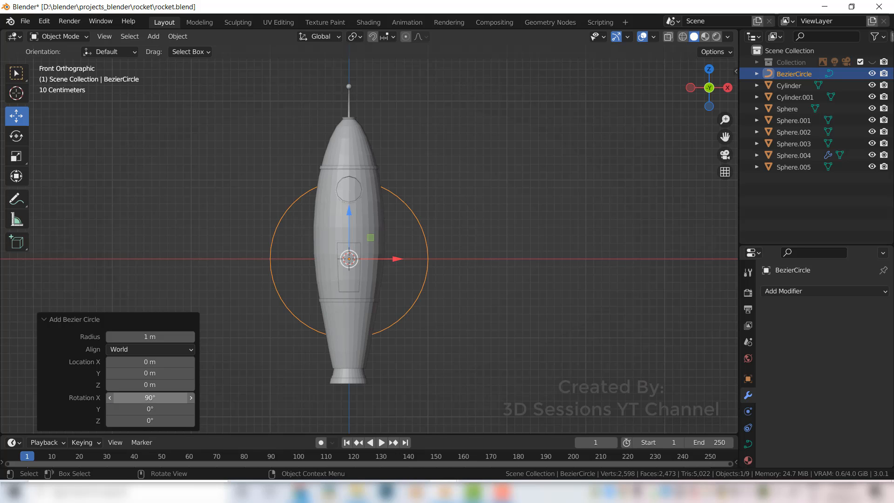
{"action": "left_click_drag", "start_coordinate": [397, 259], "coordinate": [550, 259]}
Step: In Edit Mode, raise the circle's bottom and left control points and lower its right one about 0.77 m along Z
{"action": "key", "text": "Tab"}
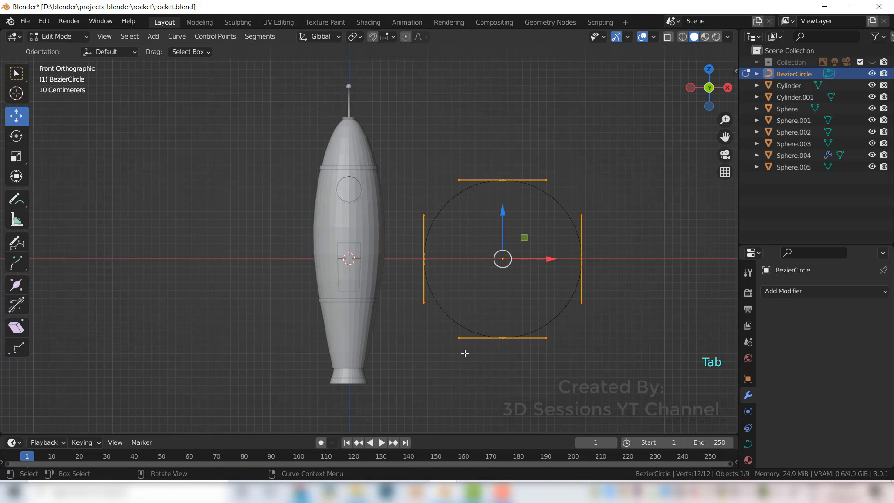
{"action": "left_click", "coordinate": [502, 337]}
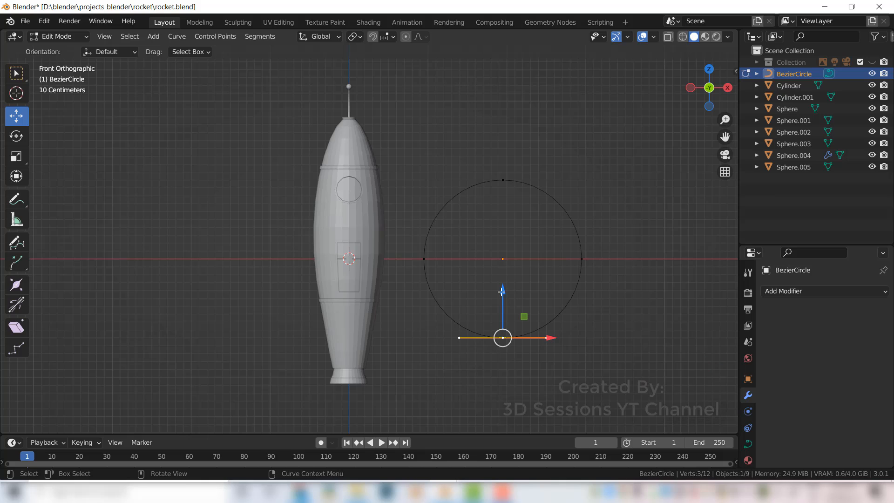
{"action": "left_click_drag", "start_coordinate": [503, 292], "coordinate": [495, 192]}
{"action": "left_click", "coordinate": [421, 257]}
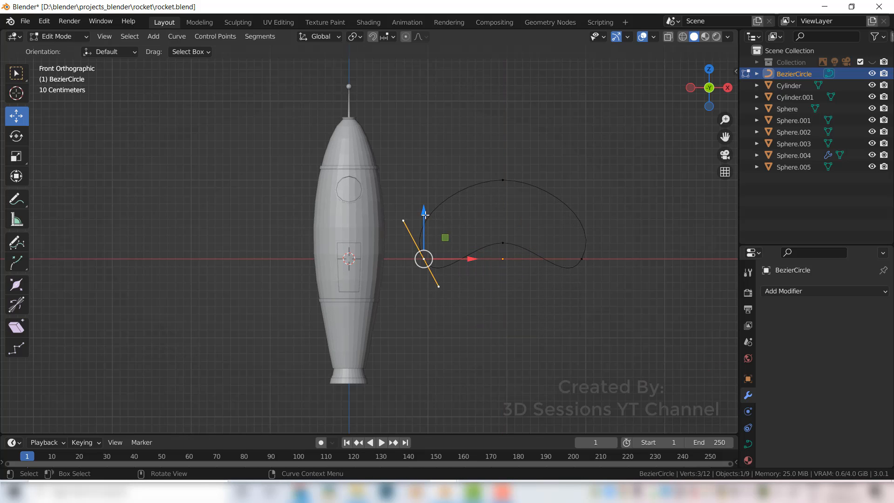
{"action": "left_click_drag", "start_coordinate": [424, 223], "coordinate": [439, 179]}
{"action": "left_click", "coordinate": [583, 262]}
{"action": "left_click_drag", "start_coordinate": [581, 214], "coordinate": [582, 275]}
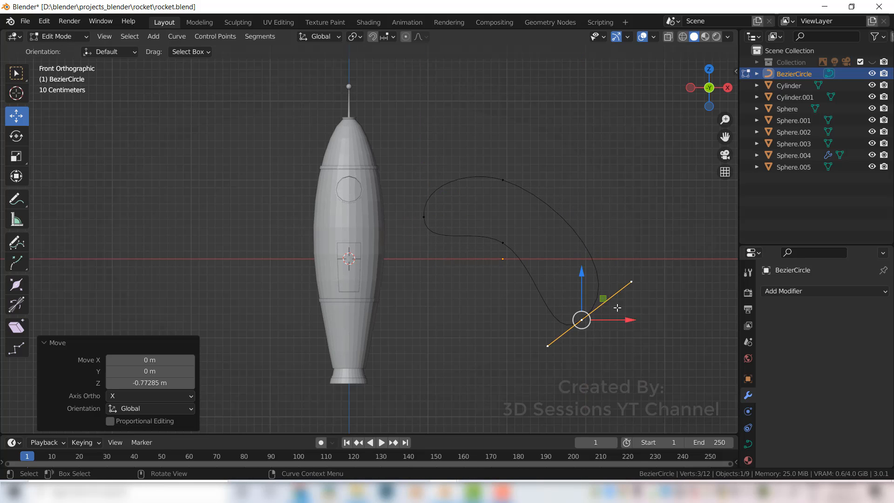
Step: Move the lower-right point's upper handle about -0.53 m in X and -0.31 m in Z, and shift the point along X toward the rocket
{"action": "left_click", "coordinate": [631, 281]}
{"action": "left_click_drag", "start_coordinate": [648, 263], "coordinate": [603, 290]}
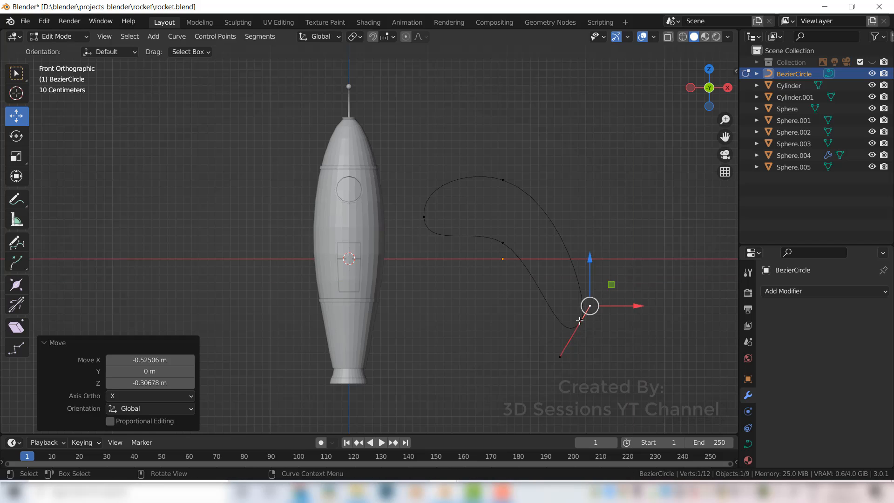
{"action": "left_click", "coordinate": [579, 322]}
{"action": "left_click_drag", "start_coordinate": [629, 319], "coordinate": [587, 312]}
Step: Raise the curve's left control point slightly along Z and rotate the lower-right point's handles by about 53°
{"action": "left_click", "coordinate": [424, 214]}
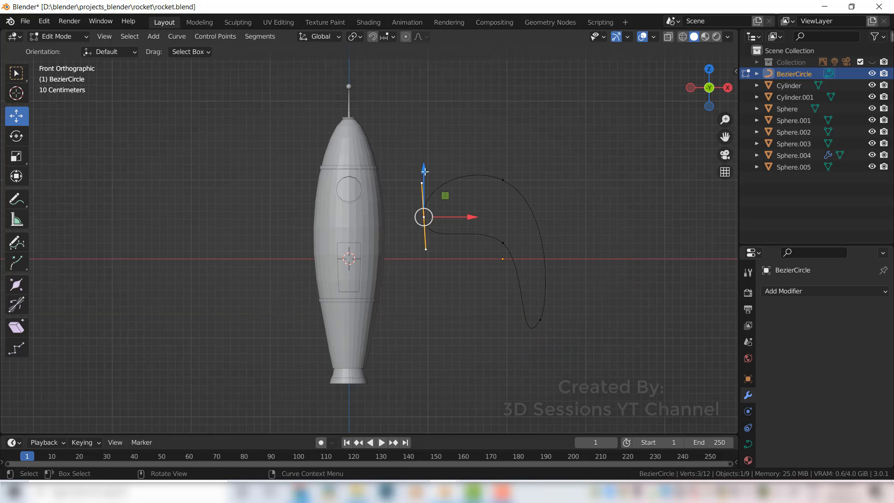
{"action": "left_click_drag", "start_coordinate": [425, 163], "coordinate": [425, 154]}
{"action": "left_click", "coordinate": [540, 320]}
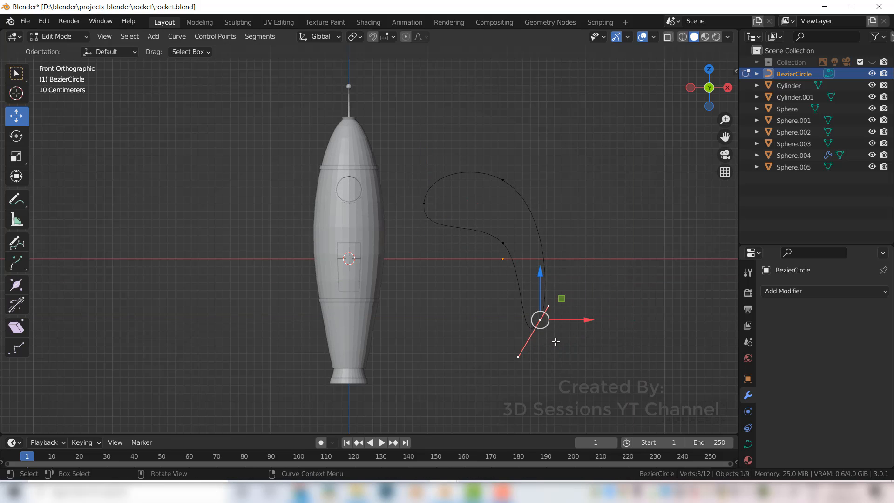
{"action": "key", "text": "r"}
{"action": "left_click", "coordinate": [518, 328]}
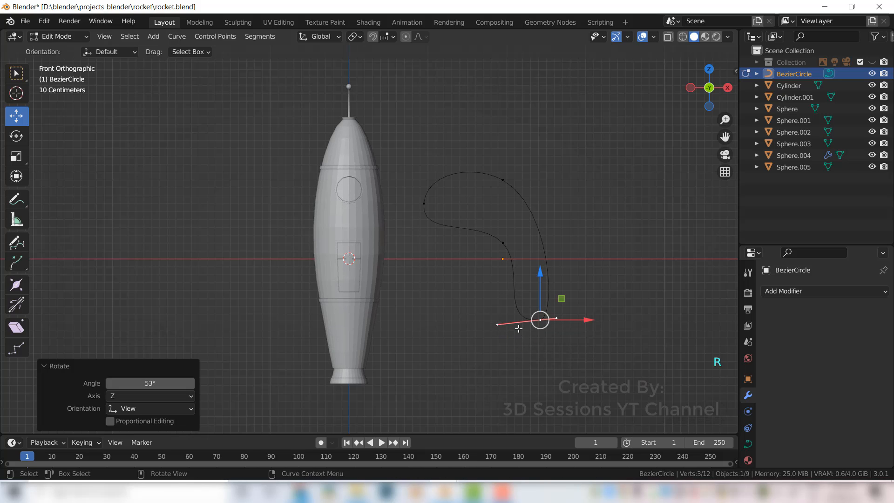
Step: Shorten the lower-right point's left handle by moving it about 0.35 m in X and 0.05 m in Z
{"action": "left_click", "coordinate": [497, 325]}
{"action": "key", "text": "g"}
{"action": "left_click", "coordinate": [526, 321]}
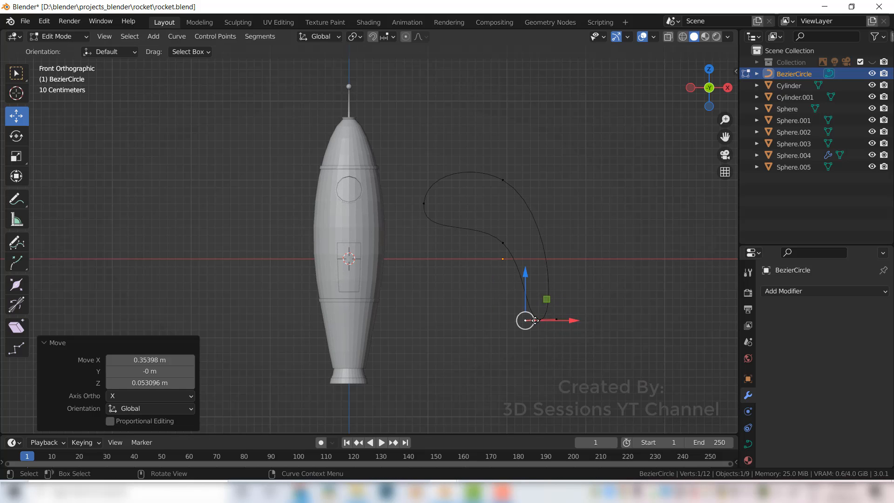
Step: Leave Edit Mode and select the fin-shaped Bezier circle in Object Mode
{"action": "key", "text": "Tab"}
{"action": "left_click", "coordinate": [495, 309]}
{"action": "middle_click_drag", "start_coordinate": [538, 303], "coordinate": [445, 228]}
{"action": "key", "text": "grave"}
{"action": "left_click", "coordinate": [457, 132]}
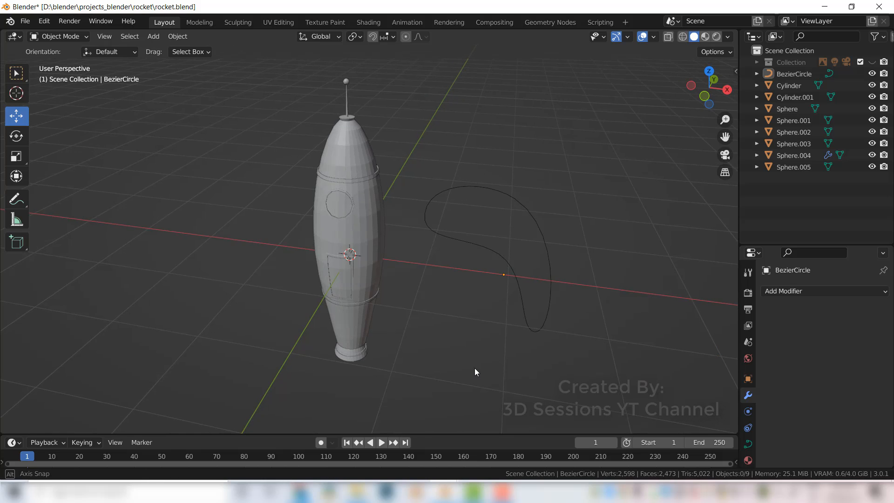
{"action": "middle_click_drag", "start_coordinate": [474, 370], "coordinate": [479, 256]}
{"action": "left_click", "coordinate": [477, 238]}
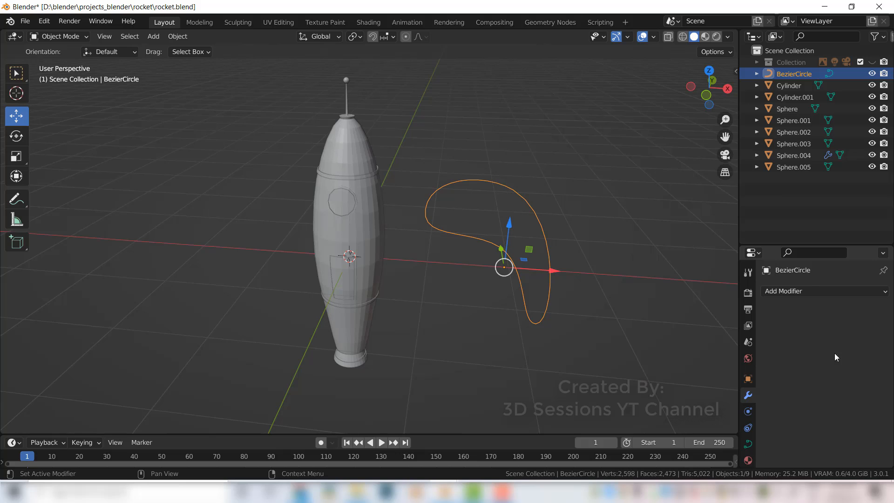
Step: In the curve's geometry settings, extrude the fin outline by 0.12 m
{"action": "left_click_drag", "start_coordinate": [812, 245], "coordinate": [811, 152]}
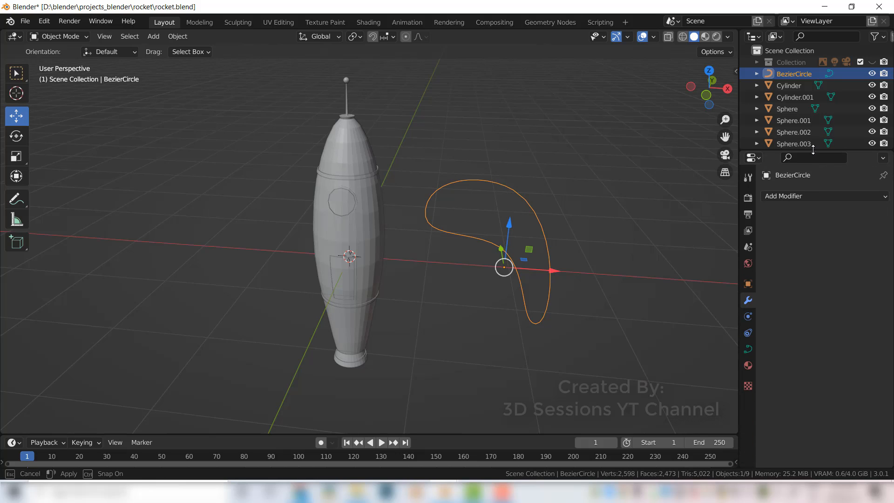
{"action": "left_click", "coordinate": [748, 349]}
{"action": "scroll", "coordinate": [579, 312], "scroll_direction": "down", "scroll_amount": 1}
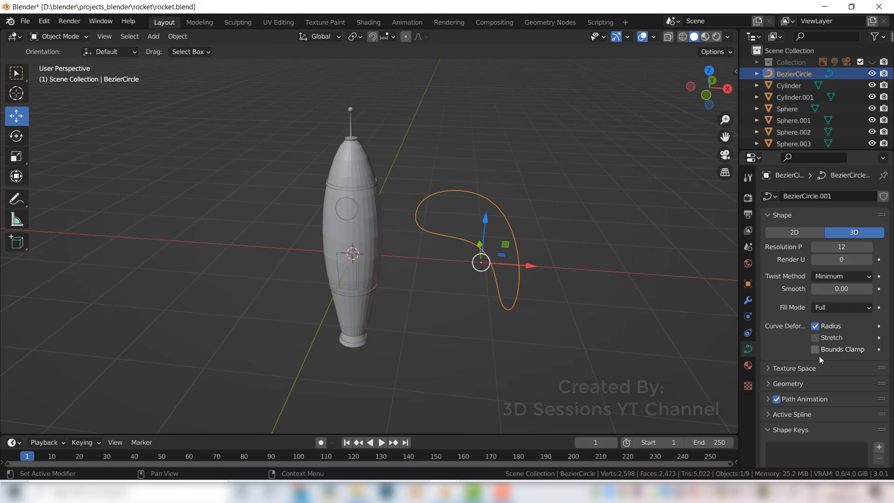
{"action": "left_click", "coordinate": [769, 383]}
{"action": "scroll", "coordinate": [800, 386], "scroll_direction": "down", "scroll_amount": 5}
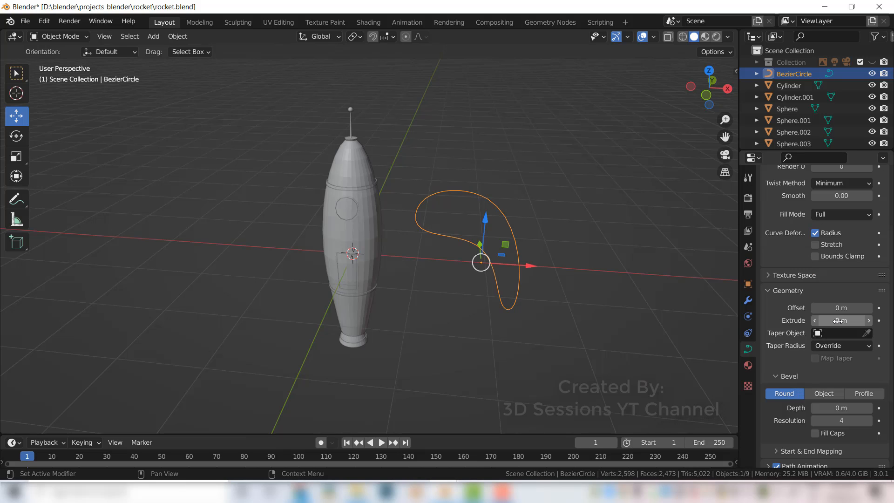
{"action": "left_click_drag", "start_coordinate": [838, 320], "coordinate": [851, 320]}
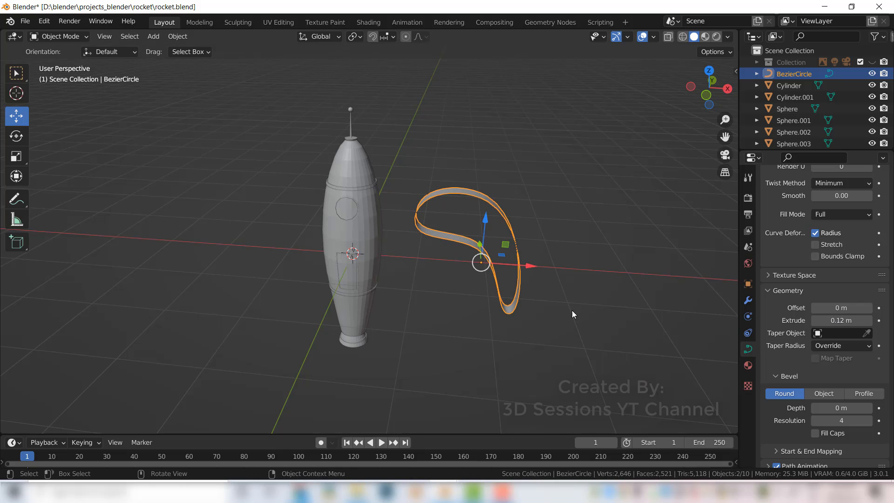
{"action": "middle_click_drag", "start_coordinate": [572, 310], "coordinate": [495, 332]}
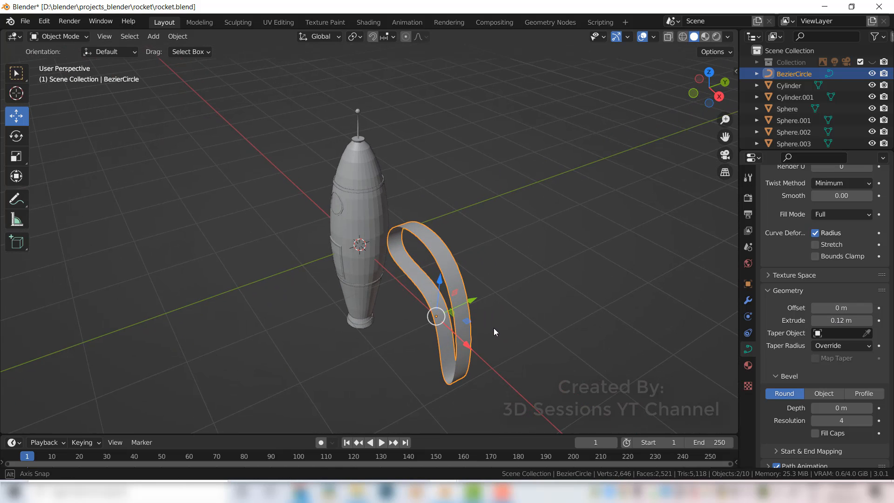
Step: Reduce the fin curve's extrude to 0.07 m
{"action": "left_click", "coordinate": [817, 320]}
{"action": "left_click", "coordinate": [815, 320]}
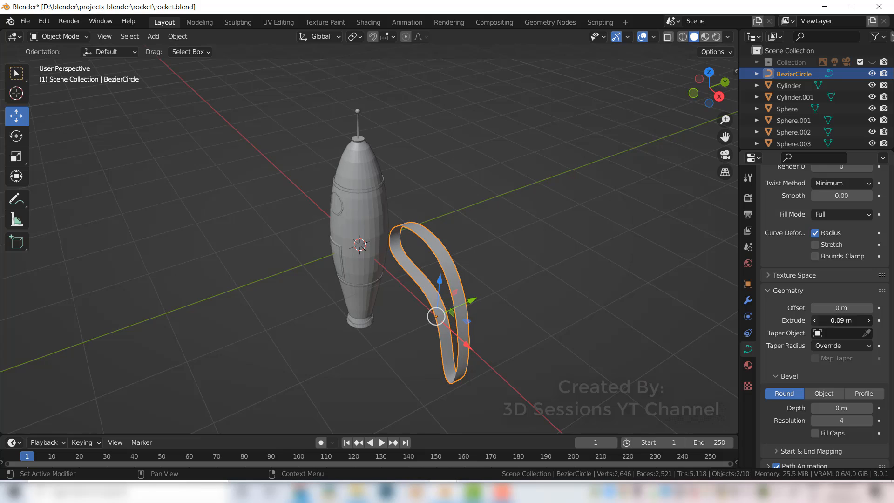
{"action": "left_click", "coordinate": [814, 321]}
{"action": "left_click", "coordinate": [814, 320]}
{"action": "left_click", "coordinate": [814, 320]}
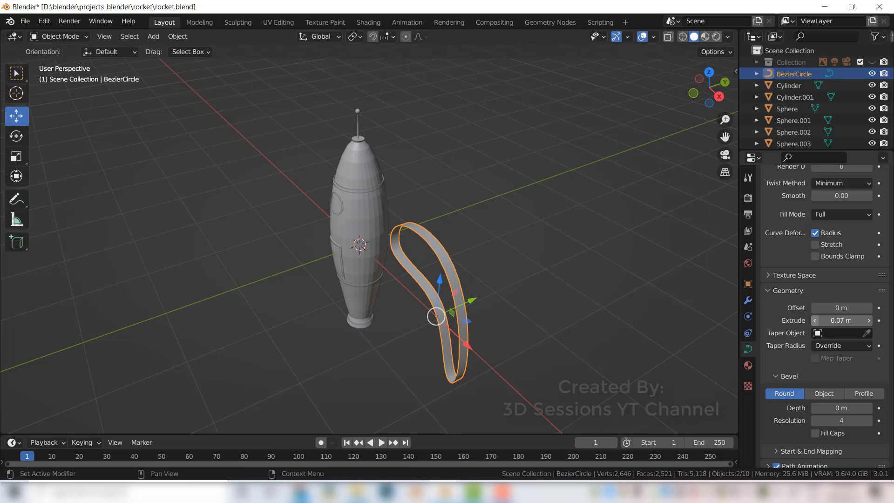
{"action": "left_click", "coordinate": [463, 381]}
{"action": "middle_click_drag", "start_coordinate": [463, 381], "coordinate": [497, 234]}
{"action": "left_click", "coordinate": [497, 225]}
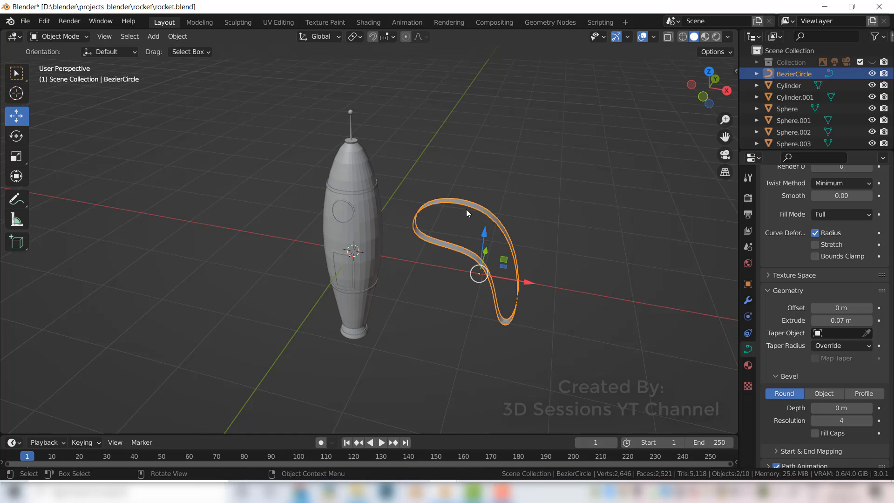
Step: Make the fin curve 2D and set its fill mode to Both to close its faces
{"action": "scroll", "coordinate": [852, 233], "scroll_direction": "up", "scroll_amount": 5}
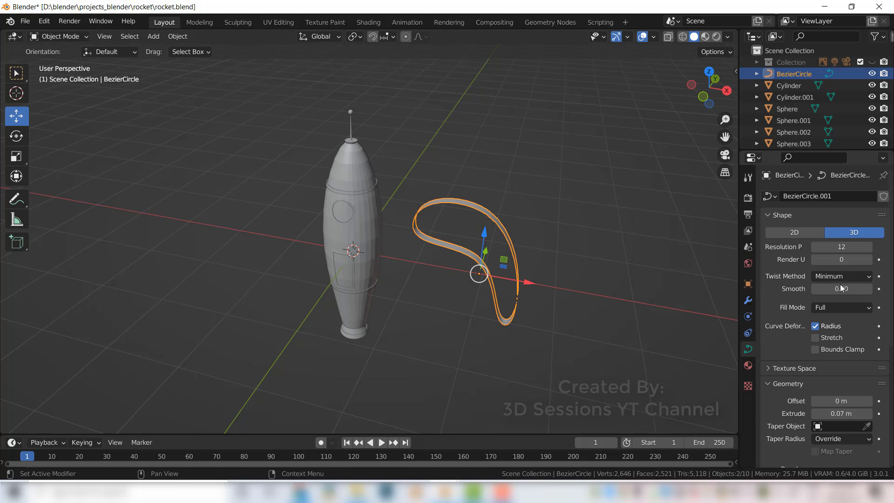
{"action": "left_click", "coordinate": [784, 233]}
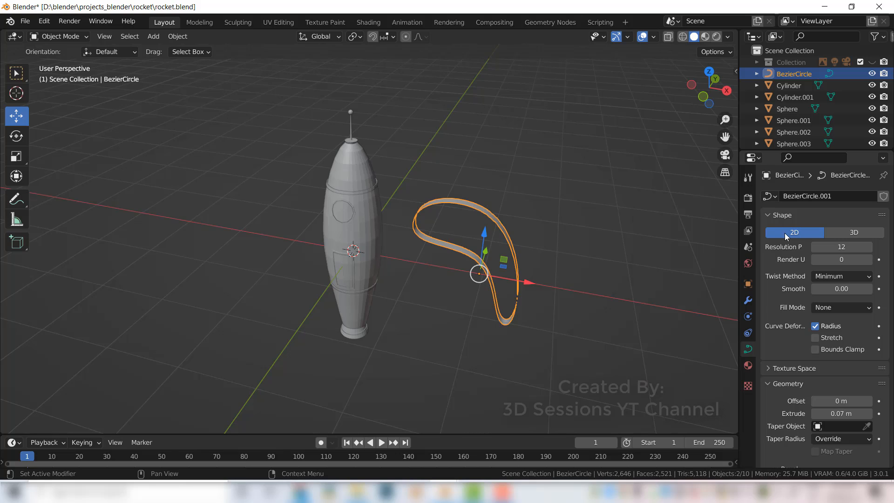
{"action": "left_click", "coordinate": [820, 308]}
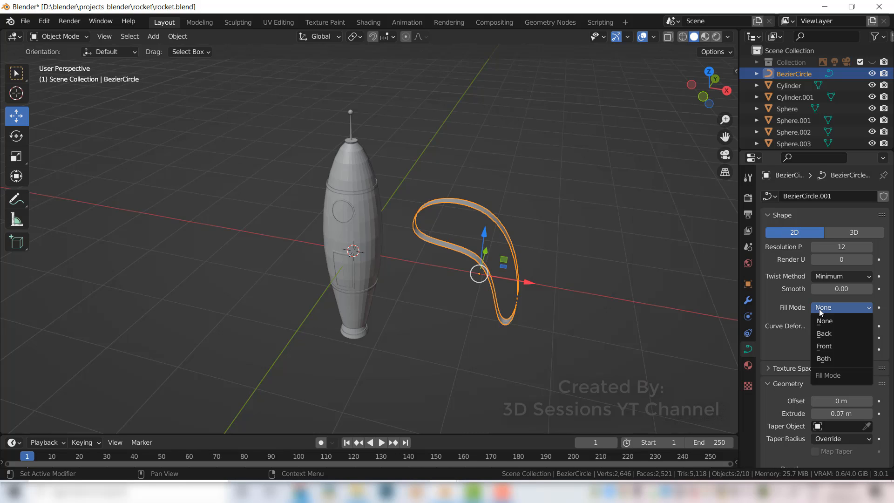
{"action": "left_click", "coordinate": [833, 359]}
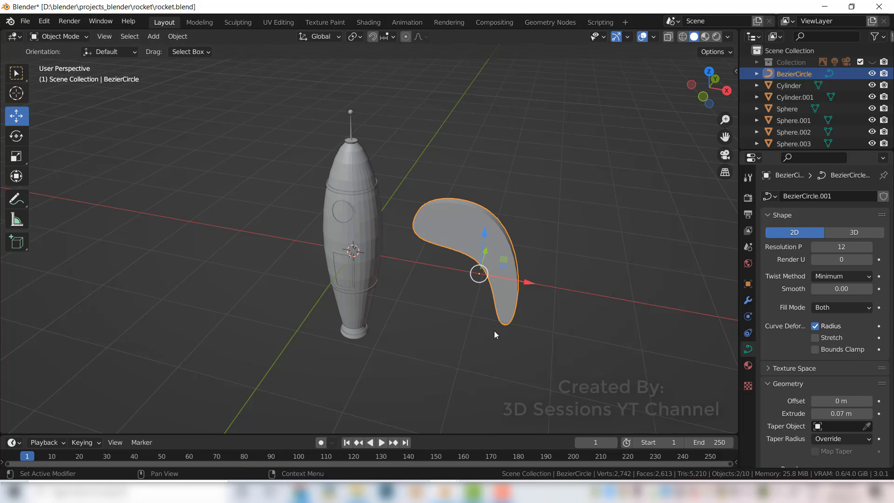
{"action": "middle_click_drag", "start_coordinate": [550, 267], "coordinate": [466, 217]}
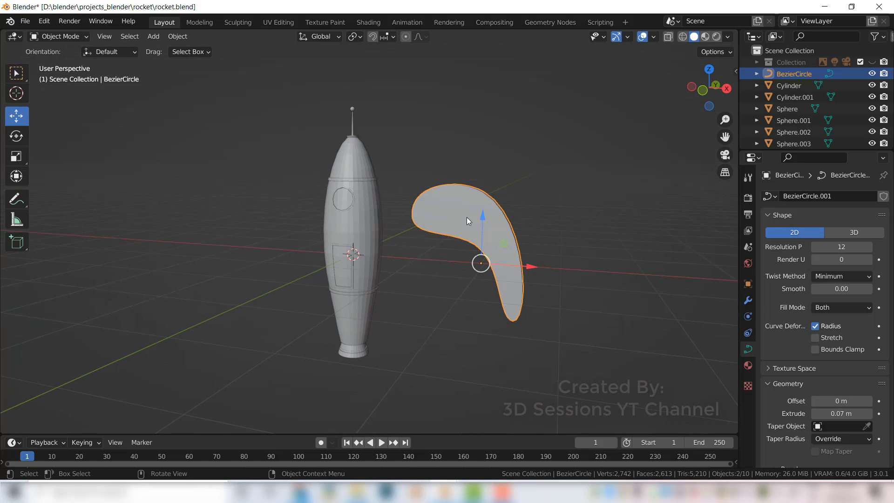
Step: Give the fin curve a round bevel with resolution 2 and a depth of 0.04 m
{"action": "scroll", "coordinate": [801, 316], "scroll_direction": "down", "scroll_amount": 4}
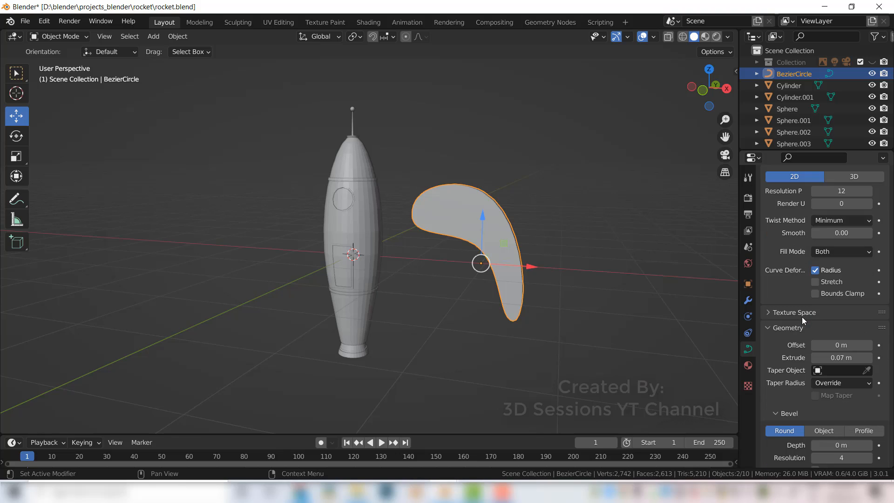
{"action": "scroll", "coordinate": [802, 317], "scroll_direction": "down", "scroll_amount": 3}
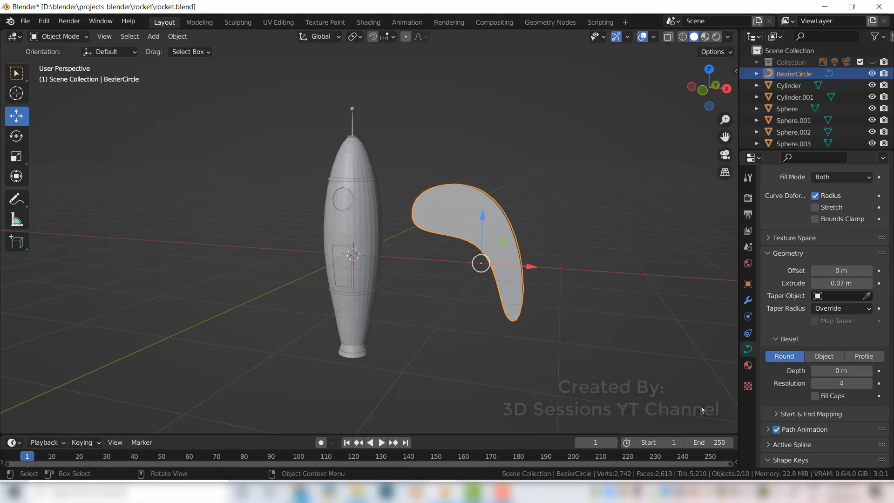
{"action": "left_click", "coordinate": [814, 383]}
{"action": "middle_click_drag", "start_coordinate": [448, 245], "coordinate": [456, 284]}
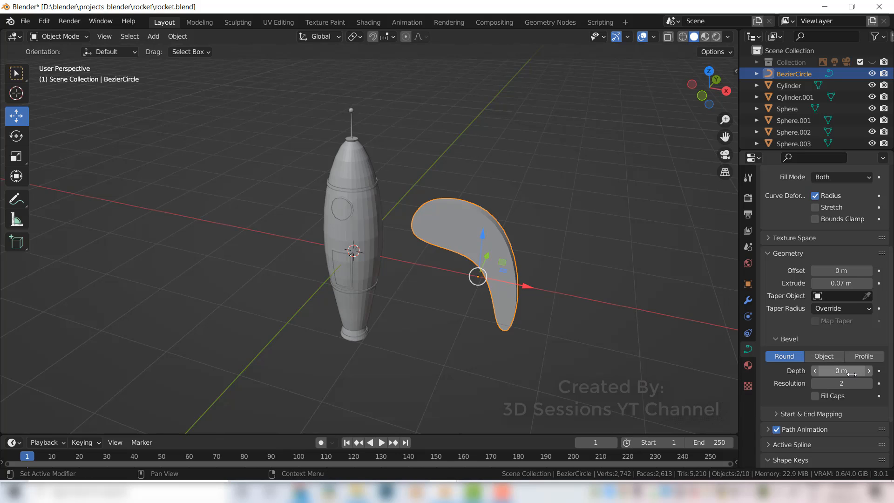
{"action": "scroll", "coordinate": [454, 296], "scroll_direction": "up", "scroll_amount": 2}
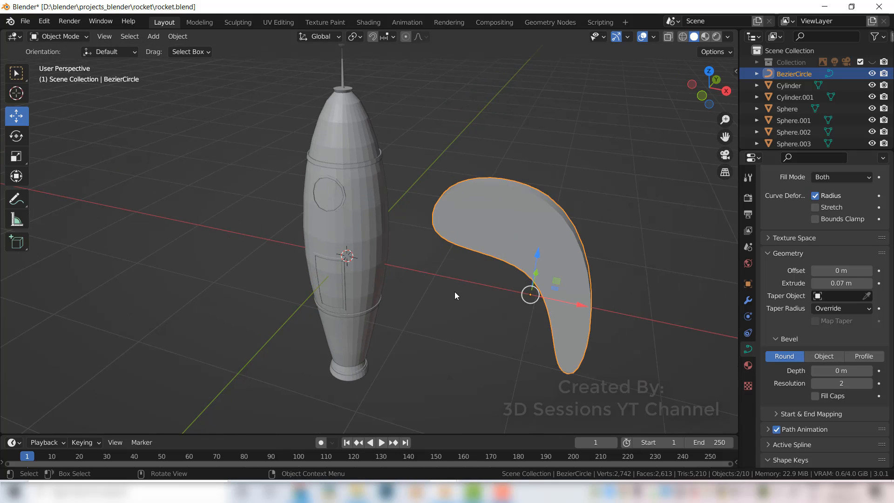
{"action": "left_click", "coordinate": [868, 372]}
{"action": "left_click", "coordinate": [869, 372]}
{"action": "left_click", "coordinate": [868, 372]}
{"action": "left_click", "coordinate": [868, 371]}
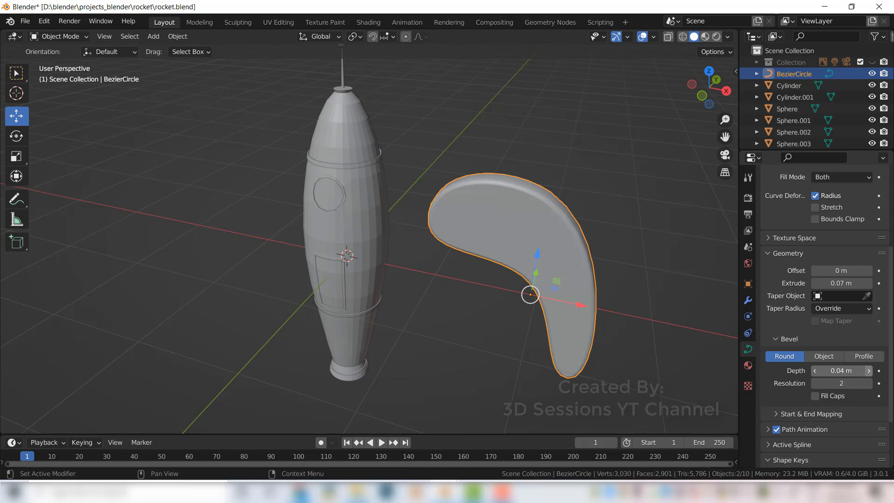
Step: Thin the beveled fin by setting its extrude to 0.02 m
{"action": "middle_click_drag", "start_coordinate": [524, 327], "coordinate": [454, 305]}
{"action": "left_click", "coordinate": [493, 359]}
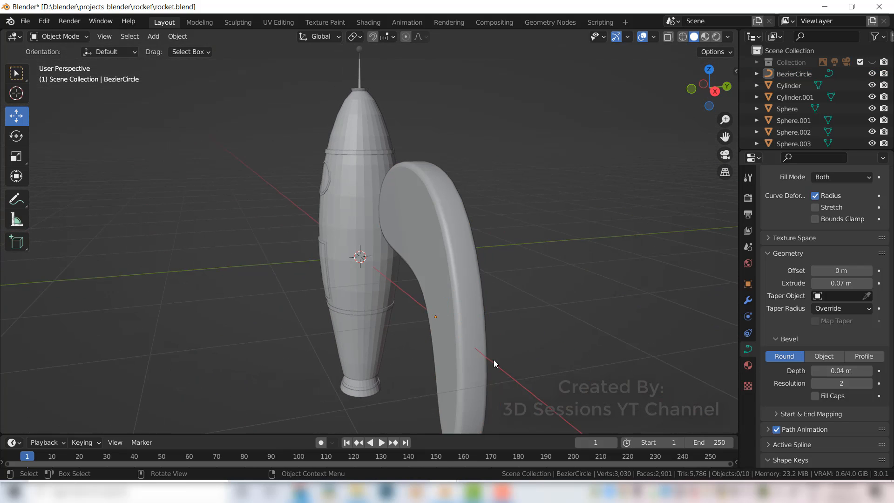
{"action": "middle_click_drag", "start_coordinate": [493, 359], "coordinate": [577, 326]}
{"action": "left_click", "coordinate": [551, 214]}
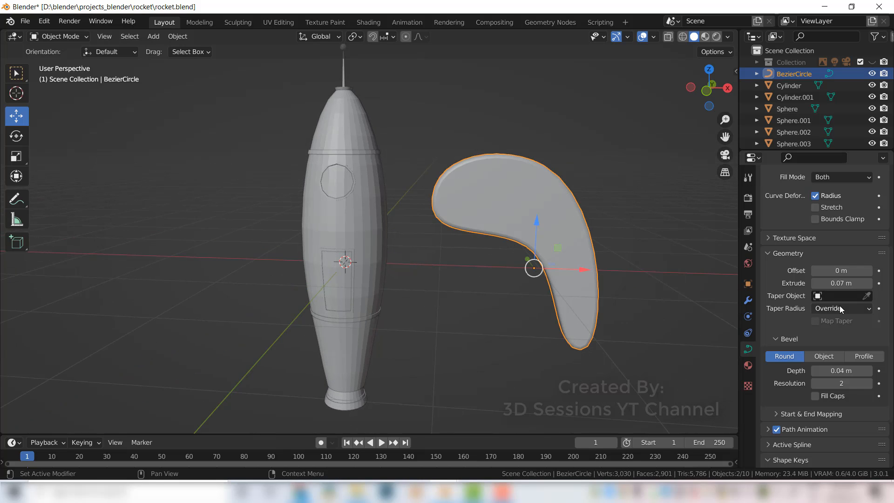
{"action": "left_click", "coordinate": [815, 283]}
{"action": "middle_click_drag", "start_coordinate": [652, 284], "coordinate": [572, 296]}
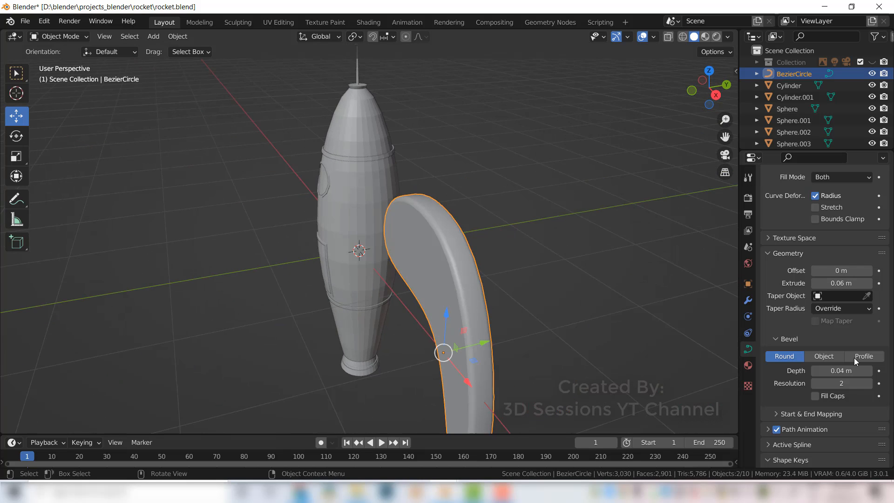
{"action": "left_click", "coordinate": [814, 283]}
{"action": "left_click", "coordinate": [815, 283]}
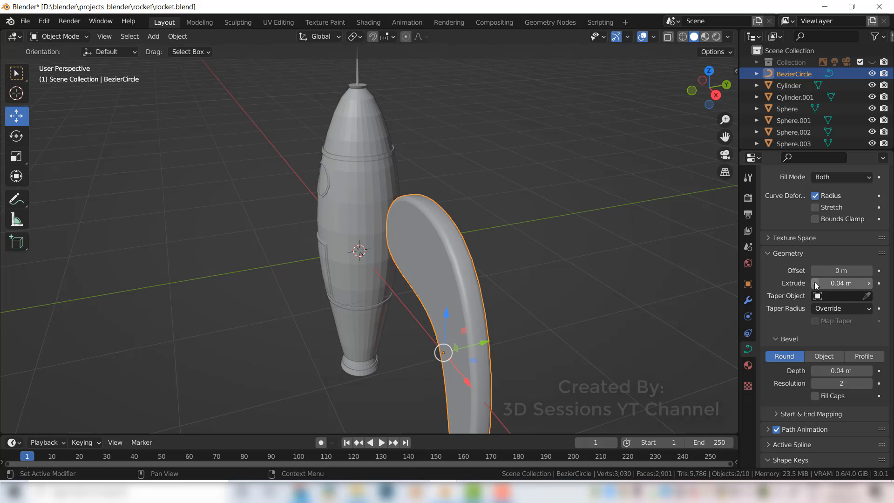
{"action": "left_click", "coordinate": [814, 283]}
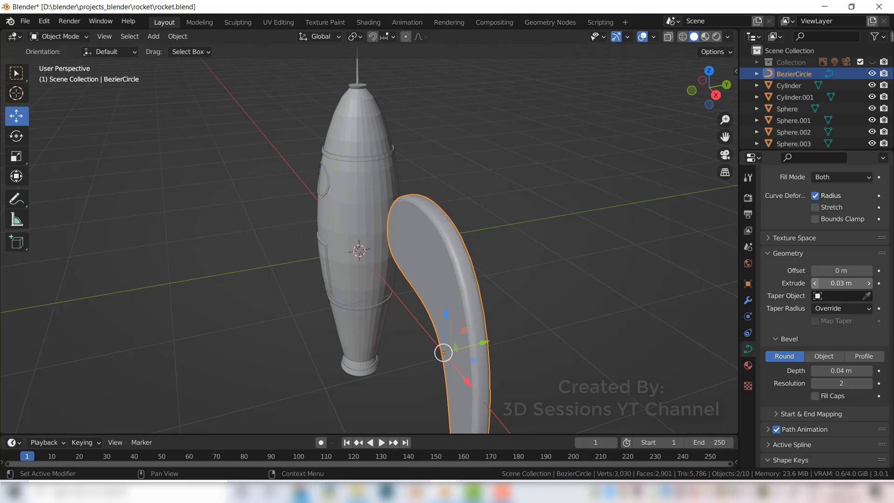
{"action": "left_click", "coordinate": [814, 283]}
{"action": "left_click", "coordinate": [568, 319]}
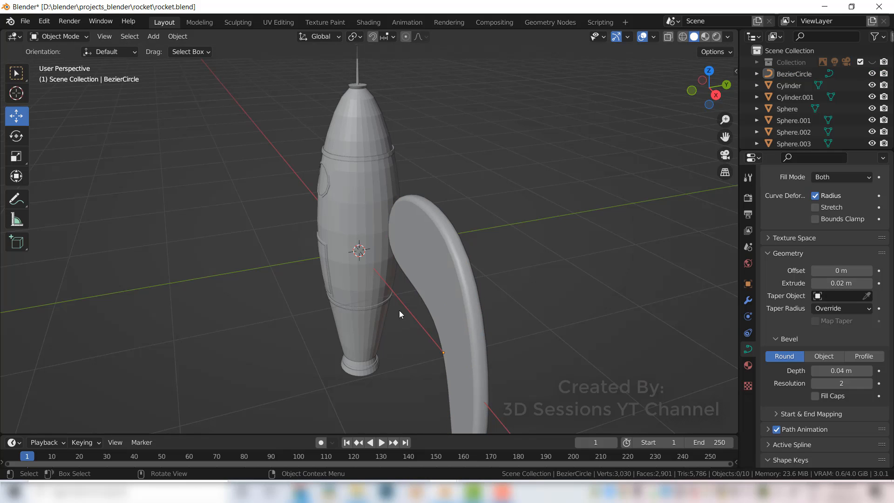
Step: In front view, duplicate the fin in place and hide the duplicate, BezierCircle.001, as a spare copy
{"action": "key", "text": "grave"}
{"action": "left_click", "coordinate": [275, 221]}
{"action": "left_click", "coordinate": [543, 225]}
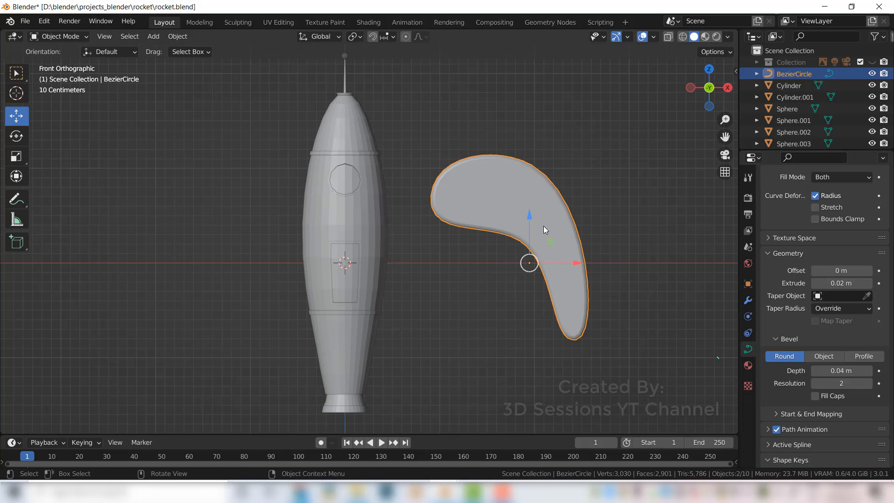
{"action": "left_click_drag", "start_coordinate": [838, 150], "coordinate": [853, 306]}
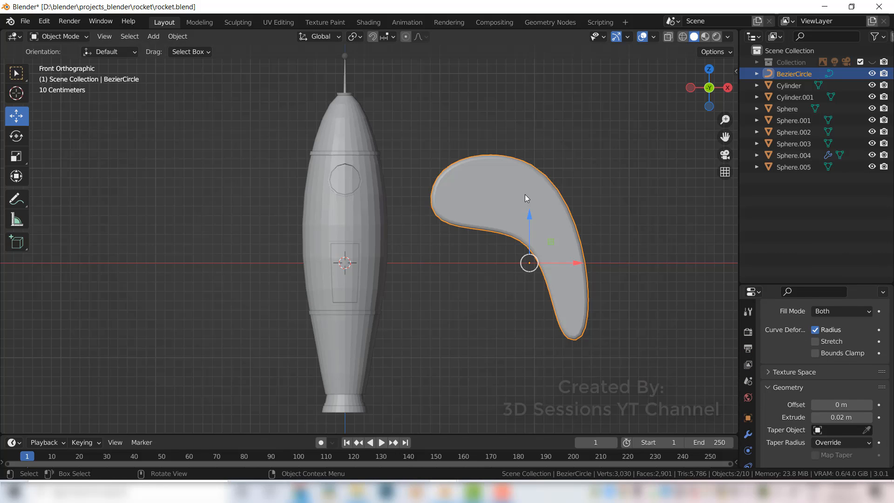
{"action": "key", "text": "shift+d"}
{"action": "right_click", "coordinate": [564, 226]}
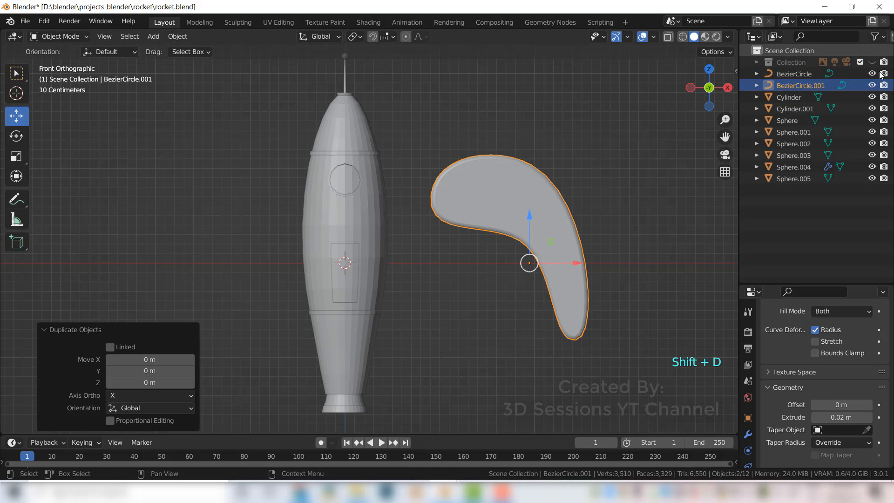
{"action": "left_click", "coordinate": [871, 86]}
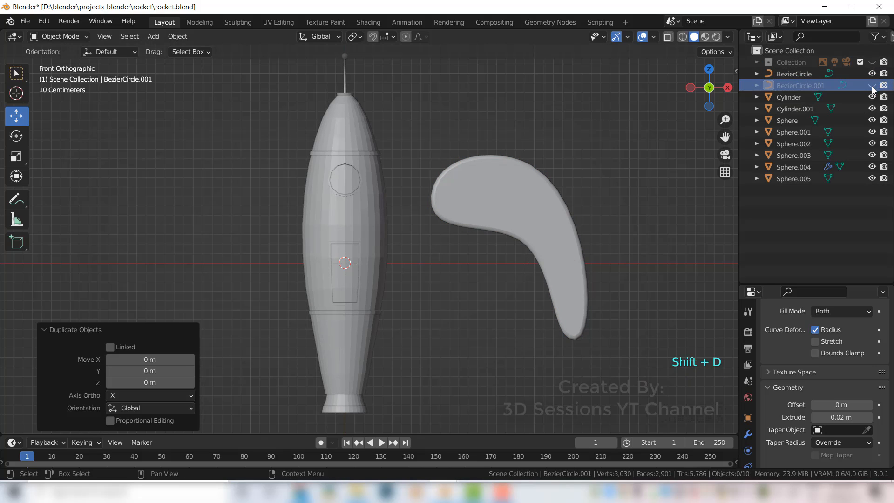
Step: Move the original fin down about 1.37 m along Z, toward the rocket's base
{"action": "left_click", "coordinate": [489, 214]}
{"action": "left_click_drag", "start_coordinate": [530, 211], "coordinate": [527, 343]}
{"action": "scroll", "coordinate": [512, 339], "scroll_direction": "down", "scroll_amount": 3}
{"action": "middle_click_drag", "start_coordinate": [471, 311], "coordinate": [436, 268], "text": "shift"}
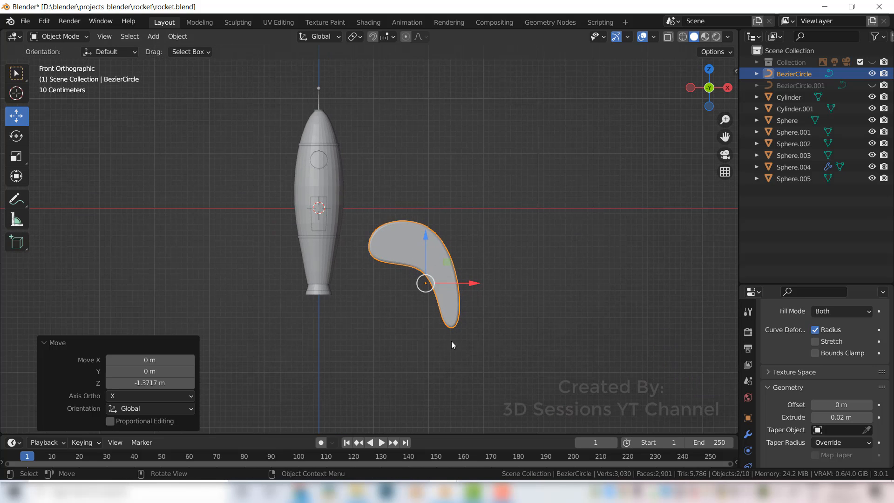
Step: Scale the fin down uniformly and move it about -1.2 m along X against the rocket's lower body
{"action": "key", "text": "s"}
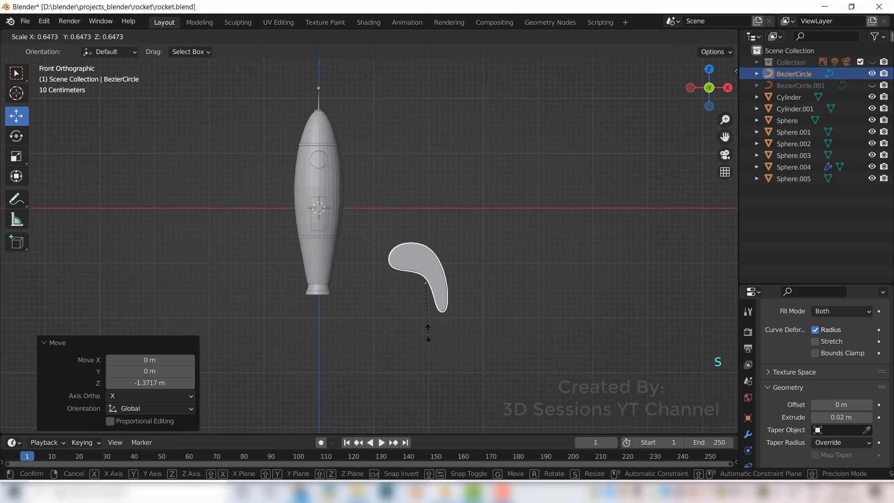
{"action": "left_click", "coordinate": [424, 328]}
{"action": "left_click_drag", "start_coordinate": [470, 284], "coordinate": [397, 281]}
{"action": "key", "text": "grave"}
{"action": "left_click", "coordinate": [381, 87]}
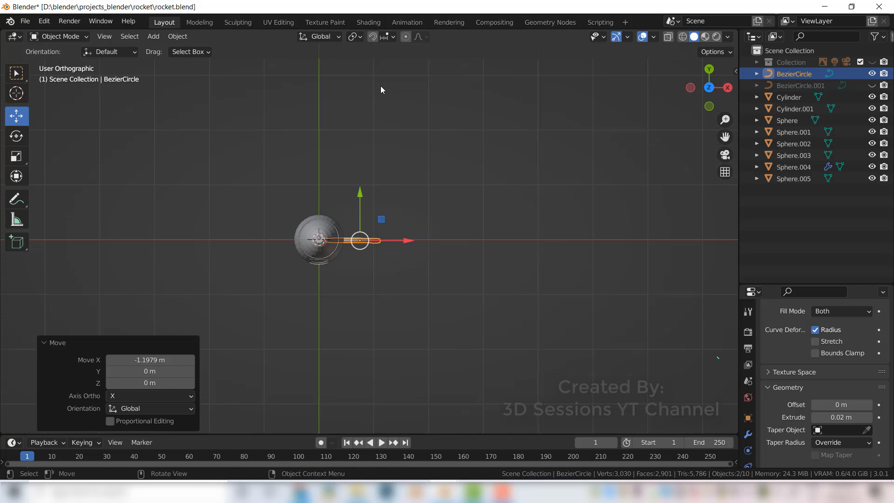
{"action": "key", "text": "grave"}
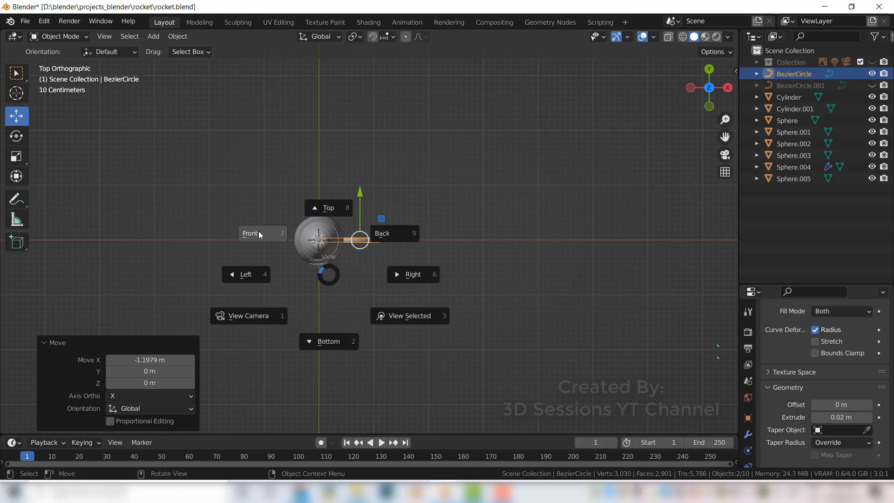
{"action": "left_click", "coordinate": [258, 231]}
{"action": "left_click", "coordinate": [406, 346]}
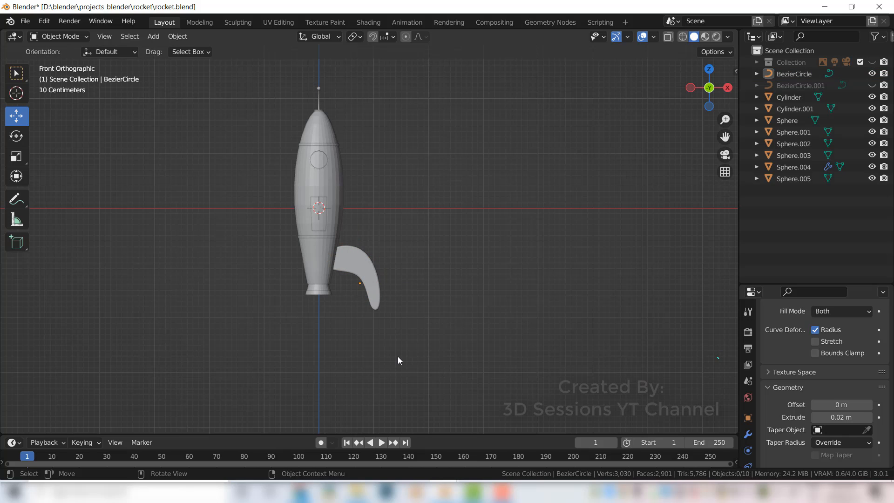
Step: Shift the fin slightly inward along X so its root sinks into the rocket's lower body, and save the file
{"action": "left_click", "coordinate": [355, 270]}
{"action": "mouse_move", "coordinate": [408, 286]}
{"action": "left_mouse_down"}
{"action": "mouse_move", "coordinate": [393, 281]}
{"action": "mouse_move", "coordinate": [400, 295]}
{"action": "left_mouse_up"}
{"action": "left_click", "coordinate": [365, 340]}
{"action": "middle_click_drag", "start_coordinate": [326, 366], "coordinate": [345, 353]}
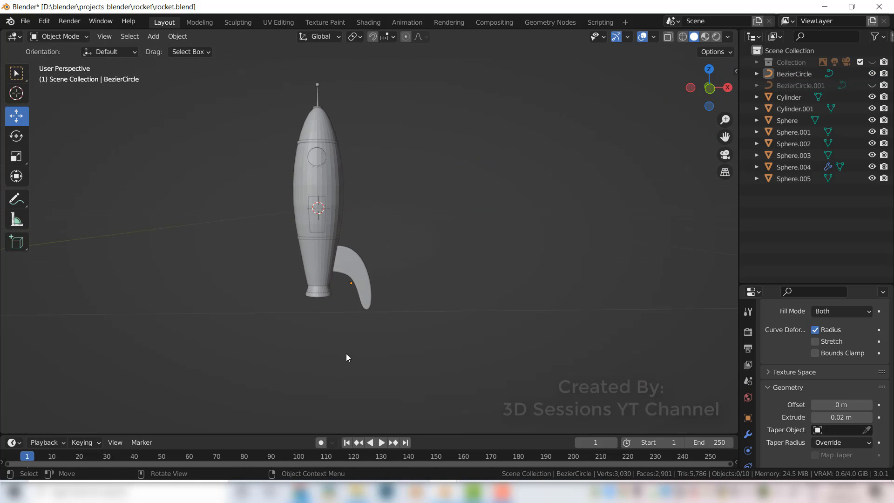
{"action": "key", "text": "ctrl+s"}
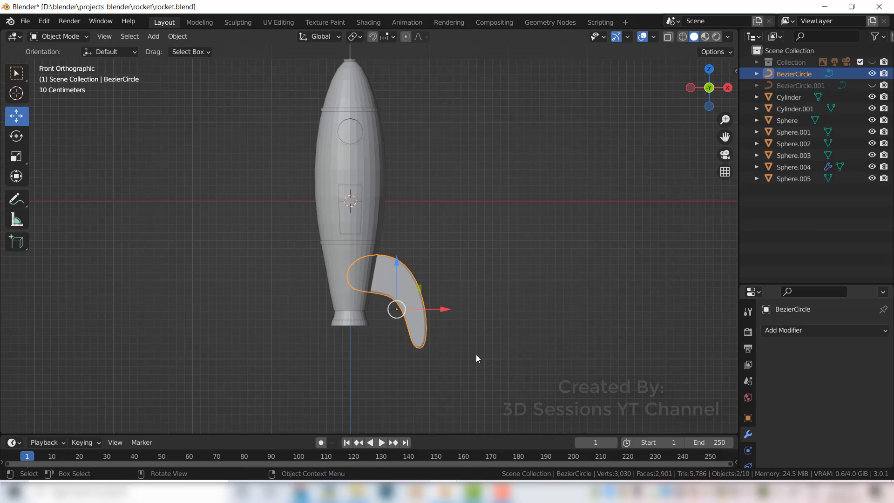
Step: Select the fin curve BezierCircle and convert it to a mesh
{"action": "left_click", "coordinate": [475, 355]}
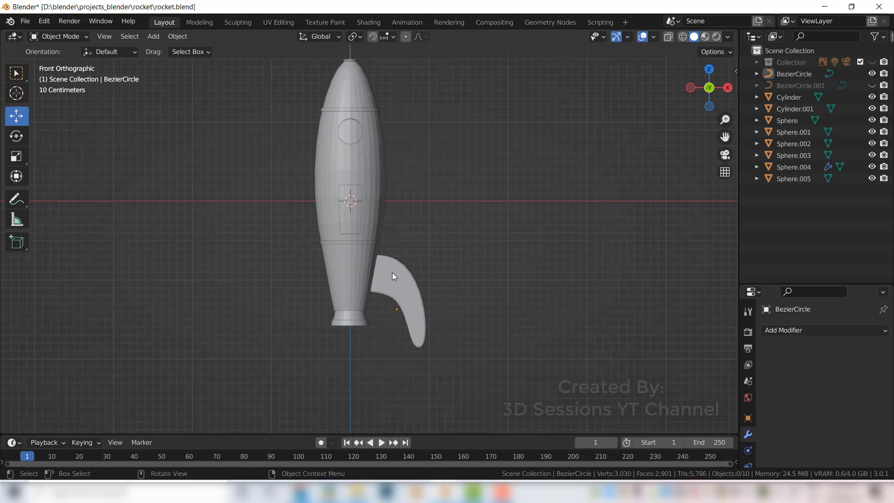
{"action": "left_click", "coordinate": [392, 273]}
{"action": "scroll", "coordinate": [427, 331], "scroll_direction": "up", "scroll_amount": 2}
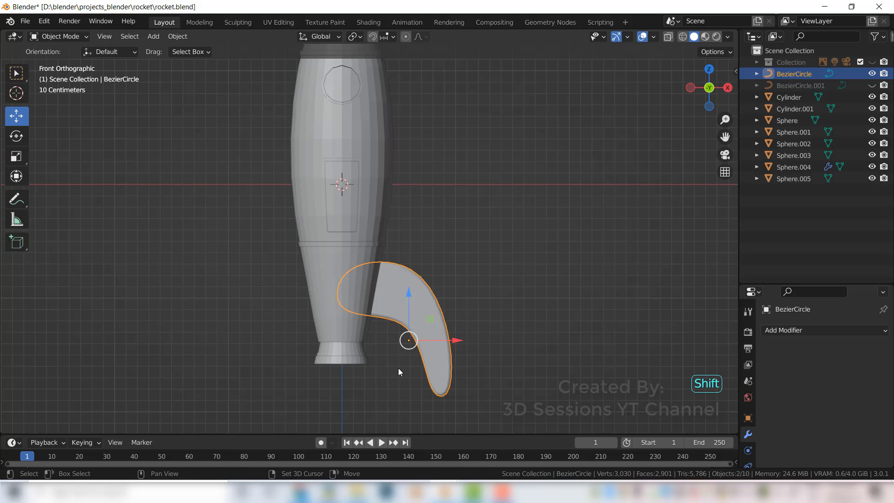
{"action": "middle_click_drag", "start_coordinate": [398, 367], "coordinate": [400, 352], "text": "shift"}
{"action": "left_click", "coordinate": [805, 329]}
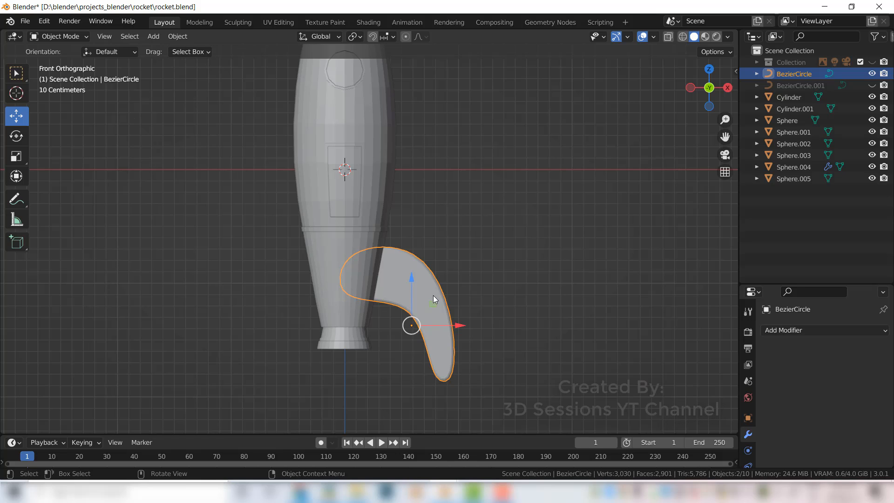
{"action": "left_click", "coordinate": [178, 36]}
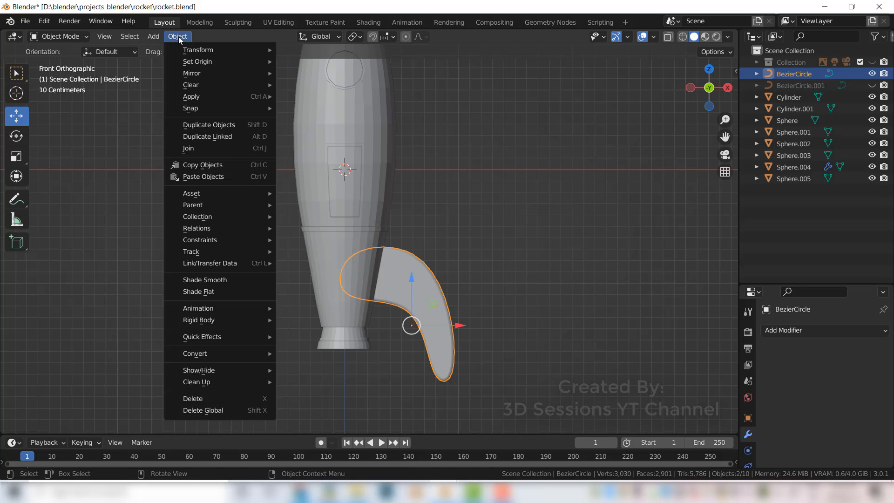
{"action": "mouse_move", "coordinate": [214, 353]}
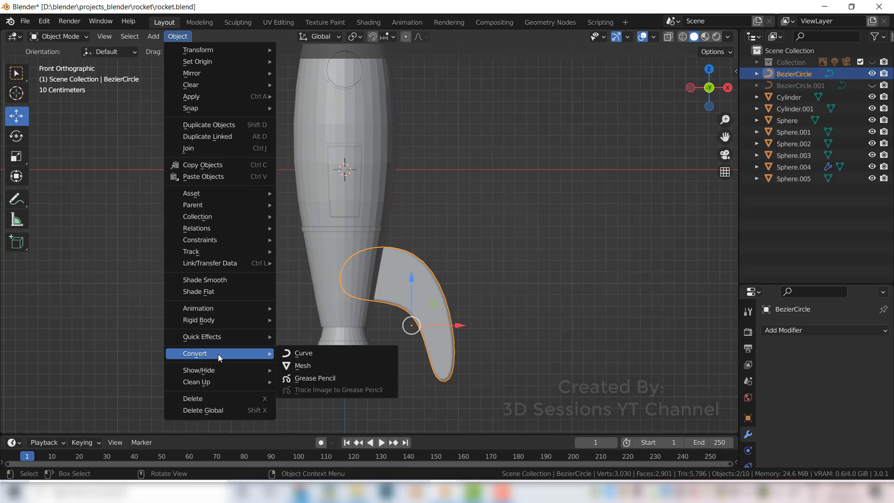
{"action": "left_click", "coordinate": [303, 366]}
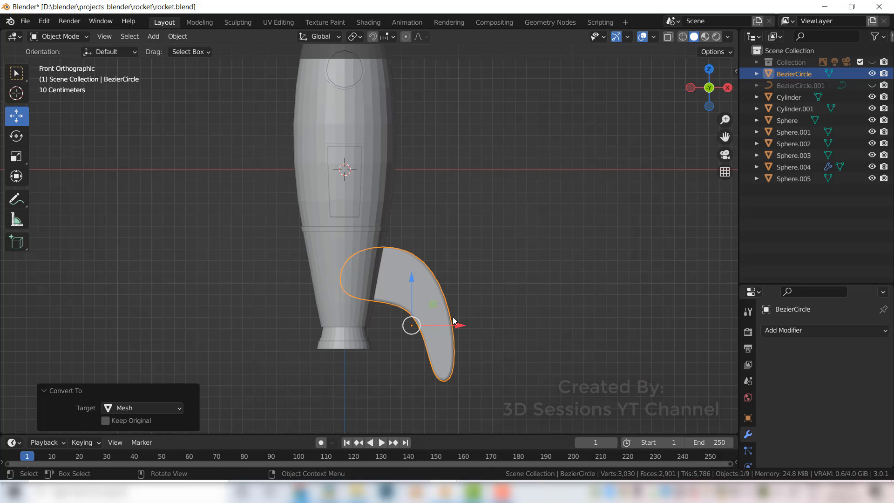
Step: Isolate the converted fin in local view, examine its mesh topology and edges, and return to the front view
{"action": "key", "text": "Tab"}
{"action": "key", "text": "Tab"}
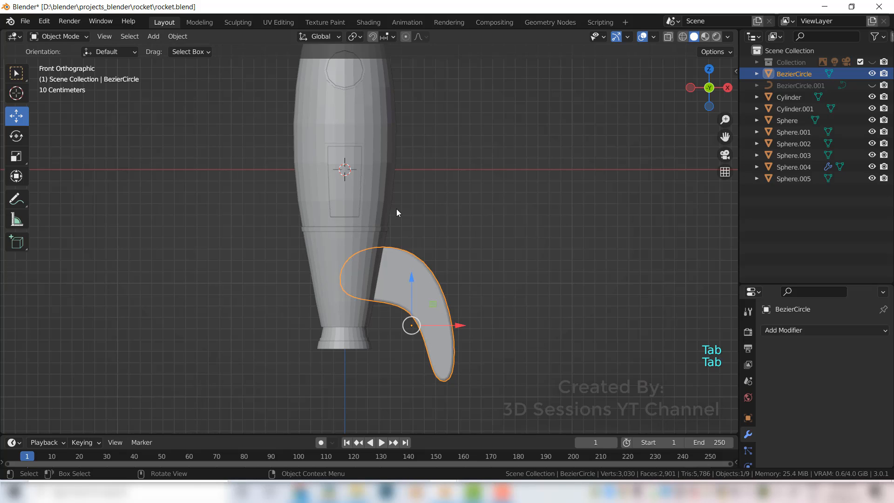
{"action": "key", "text": "KP_Divide"}
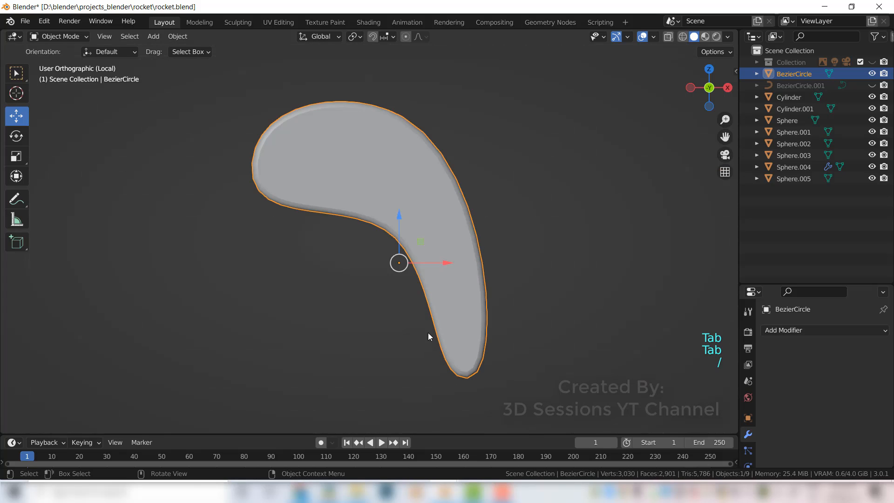
{"action": "key", "text": "Tab"}
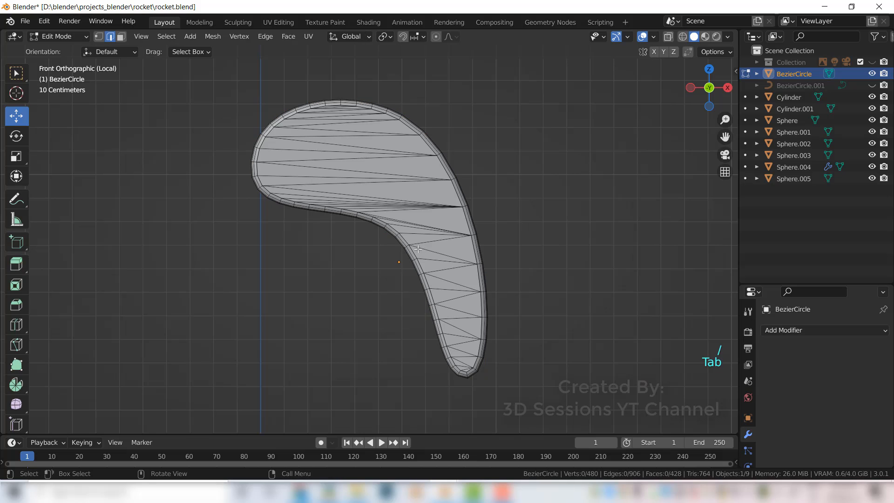
{"action": "key", "text": "Tab"}
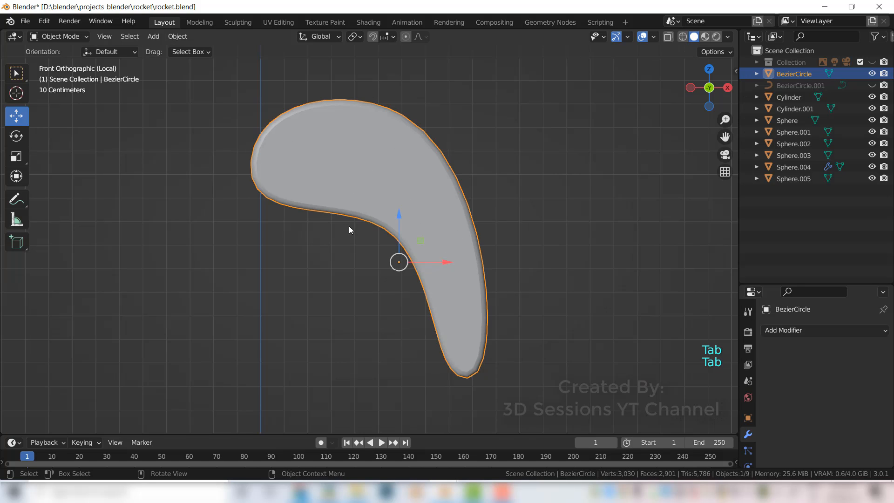
{"action": "middle_click_drag", "start_coordinate": [265, 302], "coordinate": [364, 177]}
{"action": "key", "text": "grave"}
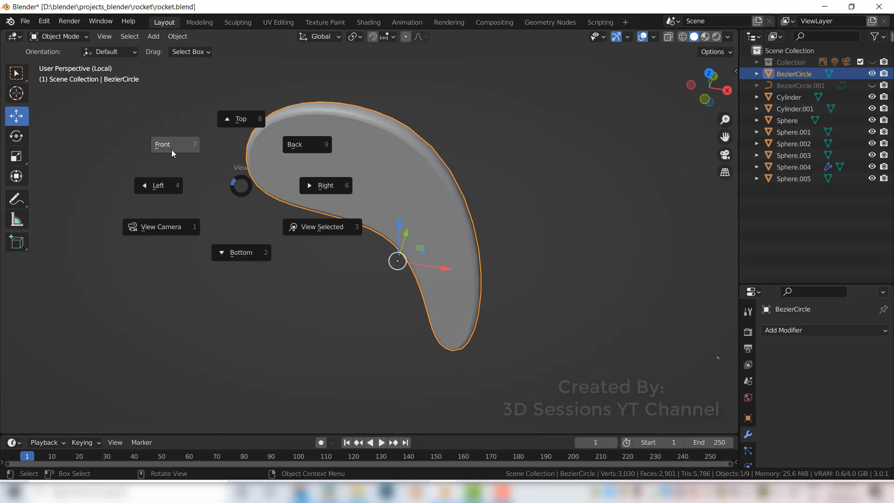
{"action": "left_click", "coordinate": [172, 148]}
Step: Add a mesh cylinder and set its X rotation to 90° so its circular face points to the front
{"action": "key", "text": "shift+a"}
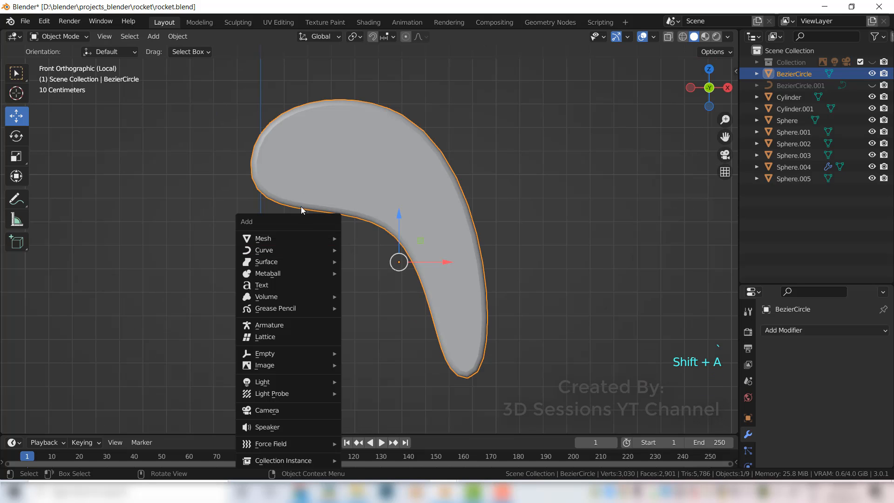
{"action": "mouse_move", "coordinate": [339, 240]}
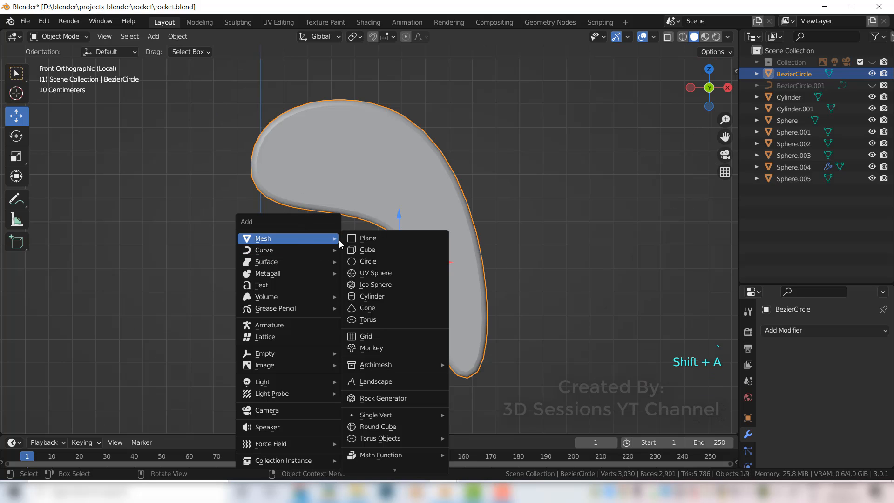
{"action": "left_click", "coordinate": [387, 296]}
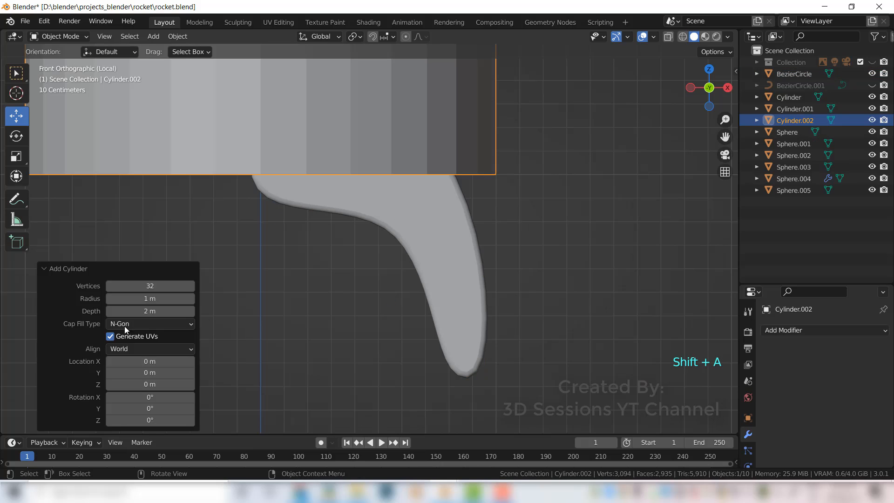
{"action": "double_click", "coordinate": [154, 397]}
{"action": "type", "text": "90"}
{"action": "key", "text": "Return"}
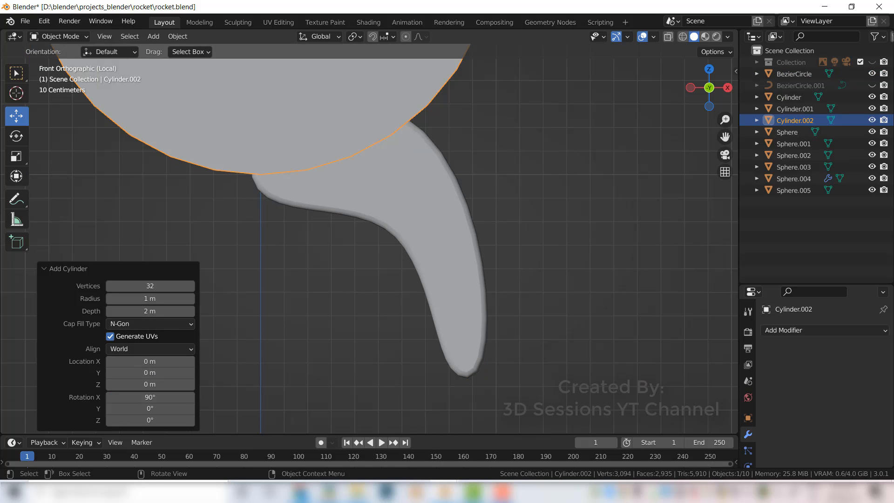
Step: Scale the new cylinder to about 0.255 and move it about -0.96 m along Z and 0.37 m along X onto the fin's wide end
{"action": "scroll", "coordinate": [263, 288], "scroll_direction": "down", "scroll_amount": 7}
{"action": "key", "text": "s"}
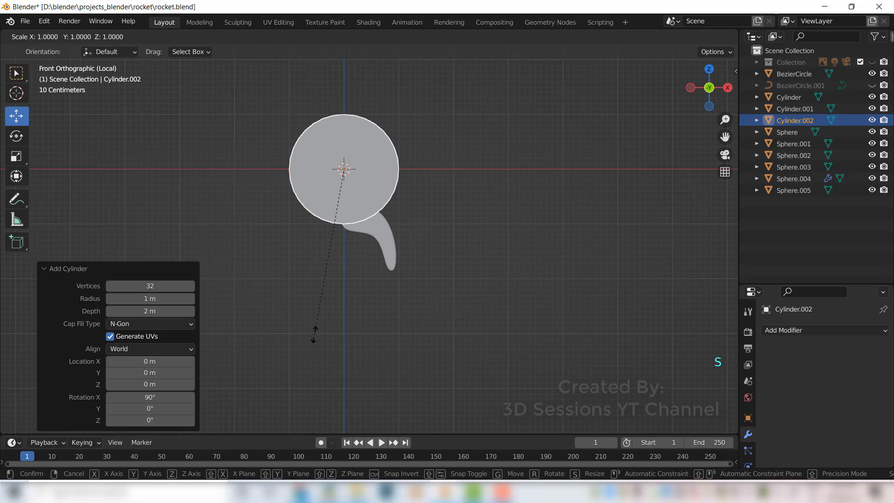
{"action": "left_click", "coordinate": [321, 206]}
{"action": "scroll", "coordinate": [328, 98], "scroll_direction": "up", "scroll_amount": 2}
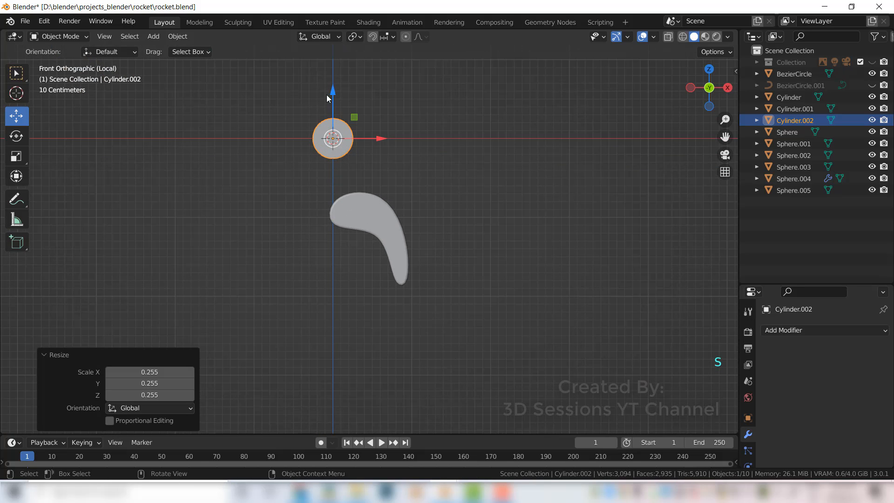
{"action": "left_click_drag", "start_coordinate": [333, 93], "coordinate": [333, 163]}
{"action": "scroll", "coordinate": [367, 221], "scroll_direction": "up", "scroll_amount": 2}
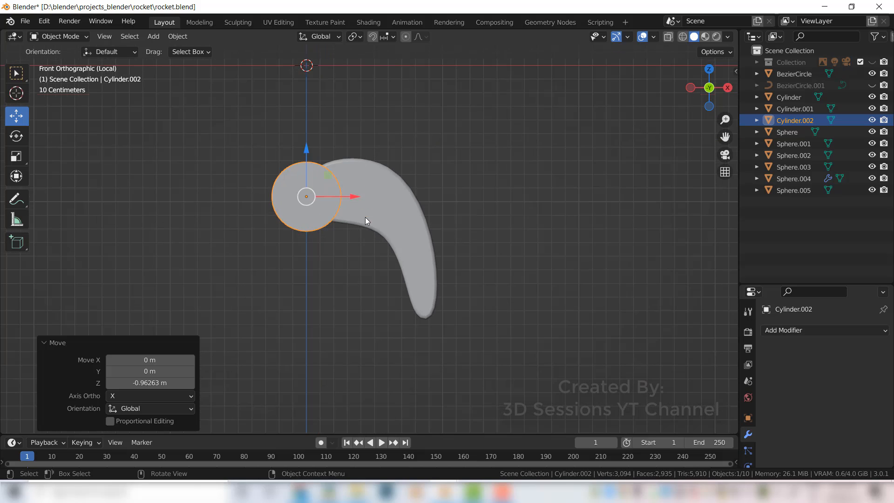
{"action": "left_click_drag", "start_coordinate": [354, 199], "coordinate": [403, 205]}
Step: Shrink the cylinder to about 0.656, raise it about 0.024 m along Z, and check from above that it passes through the fin
{"action": "key", "text": "s"}
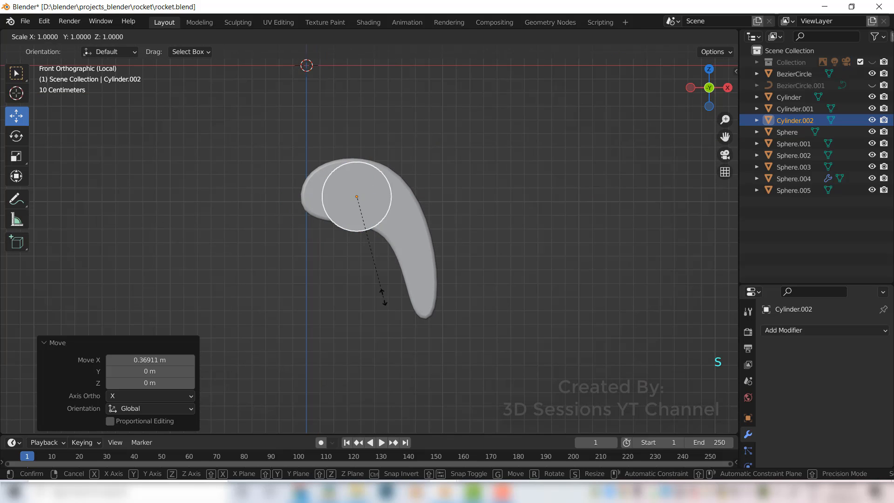
{"action": "left_click", "coordinate": [356, 262]}
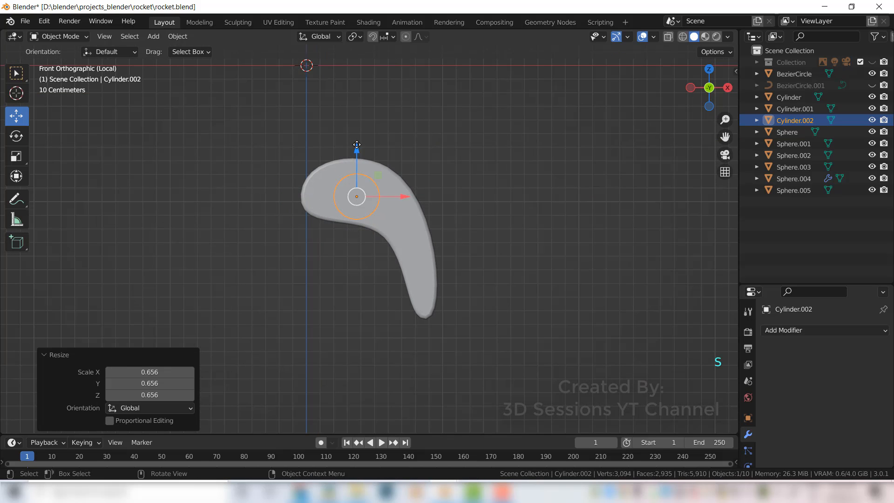
{"action": "left_click_drag", "start_coordinate": [357, 145], "coordinate": [356, 141]}
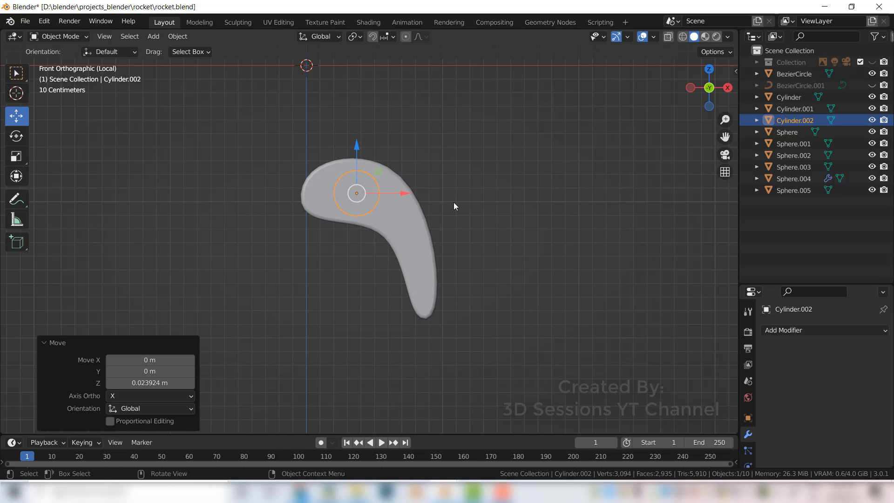
{"action": "key", "text": "grave"}
{"action": "left_click", "coordinate": [431, 78]}
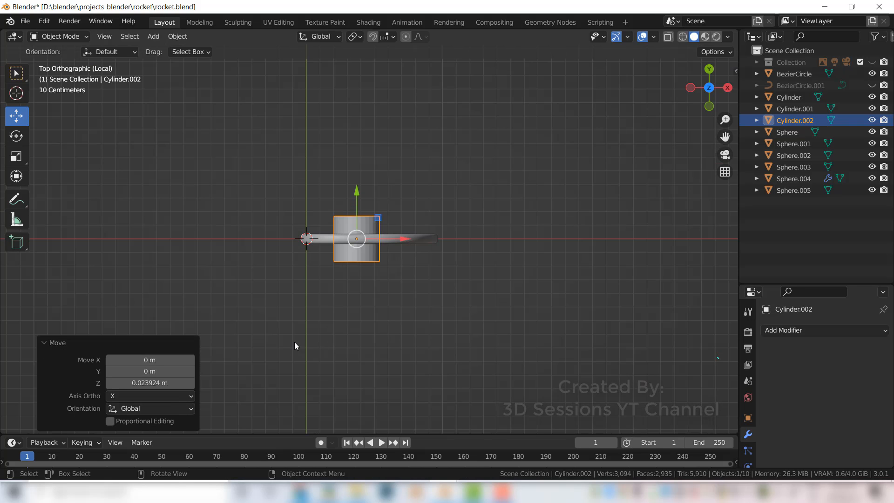
{"action": "key", "text": "grave"}
{"action": "left_click", "coordinate": [217, 302]}
{"action": "scroll", "coordinate": [372, 316], "scroll_direction": "up", "scroll_amount": 5}
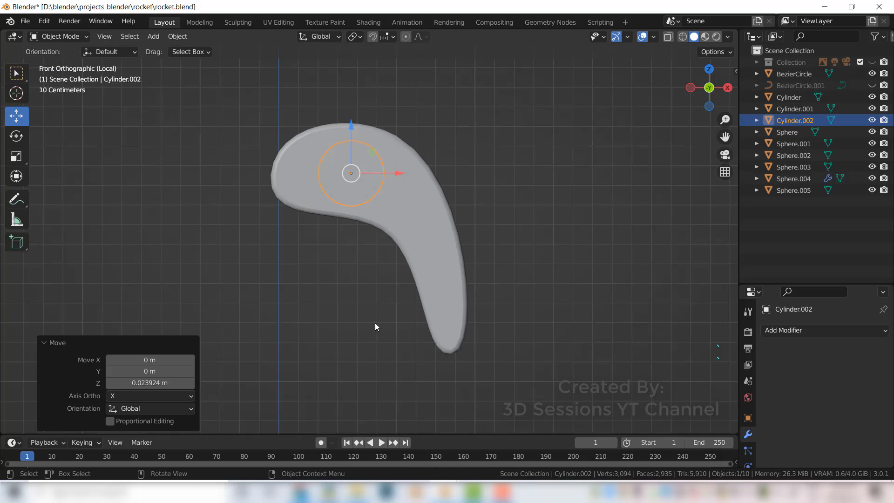
Step: Duplicate the cylinder onto the fin's narrower middle, scale the copy to about 0.664 and nudge it up and inward to centre it
{"action": "left_click", "coordinate": [373, 327]}
{"action": "left_click", "coordinate": [366, 185]}
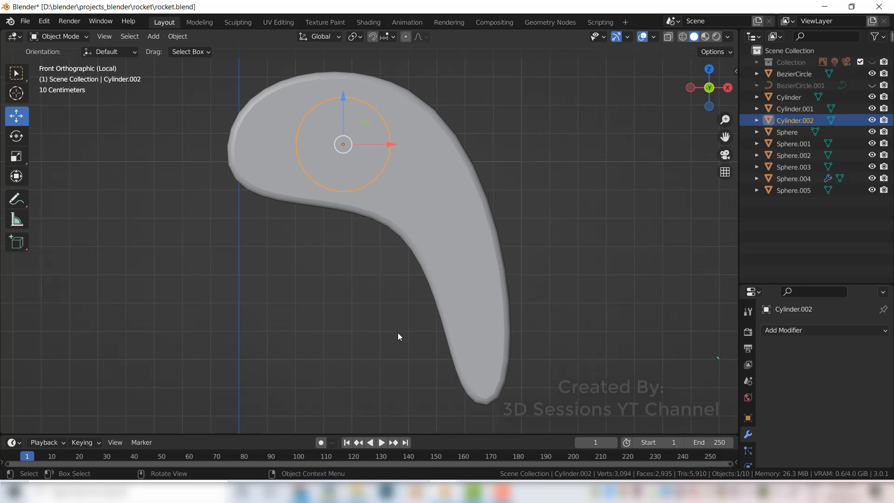
{"action": "key", "text": "shift+d"}
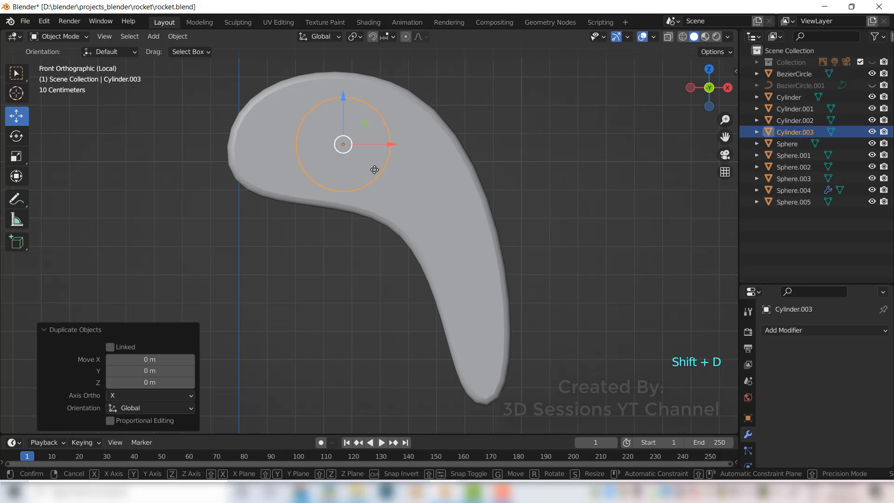
{"action": "left_click", "coordinate": [480, 257]}
{"action": "key", "text": "s"}
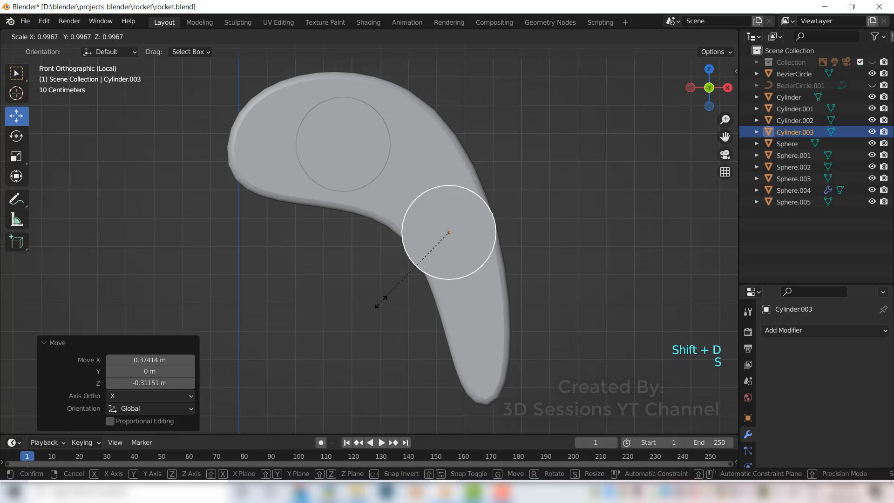
{"action": "left_click", "coordinate": [391, 259]}
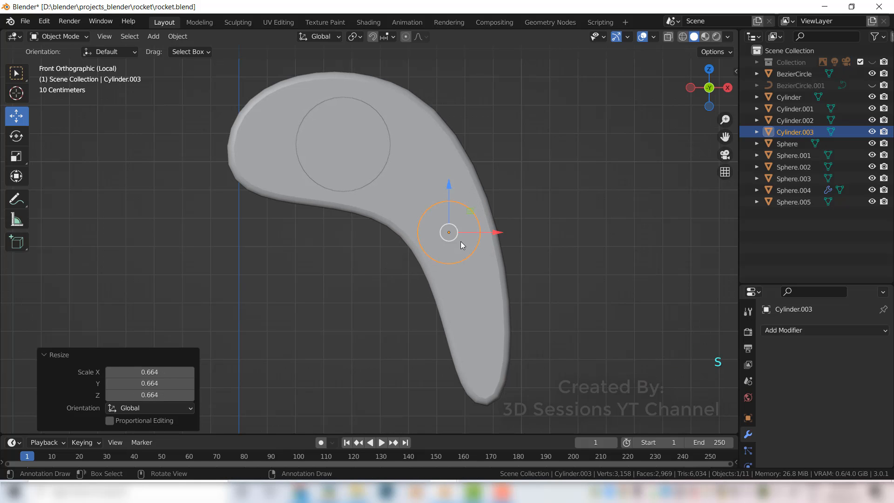
{"action": "left_click_drag", "start_coordinate": [454, 235], "coordinate": [442, 214]}
{"action": "left_click", "coordinate": [282, 343]}
{"action": "mouse_move", "coordinate": [293, 262]}
{"action": "middle_mouse_down"}
{"action": "mouse_move", "coordinate": [252, 294]}
{"action": "mouse_move", "coordinate": [169, 315]}
{"action": "mouse_move", "coordinate": [293, 300]}
{"action": "mouse_move", "coordinate": [286, 278]}
{"action": "middle_mouse_up"}
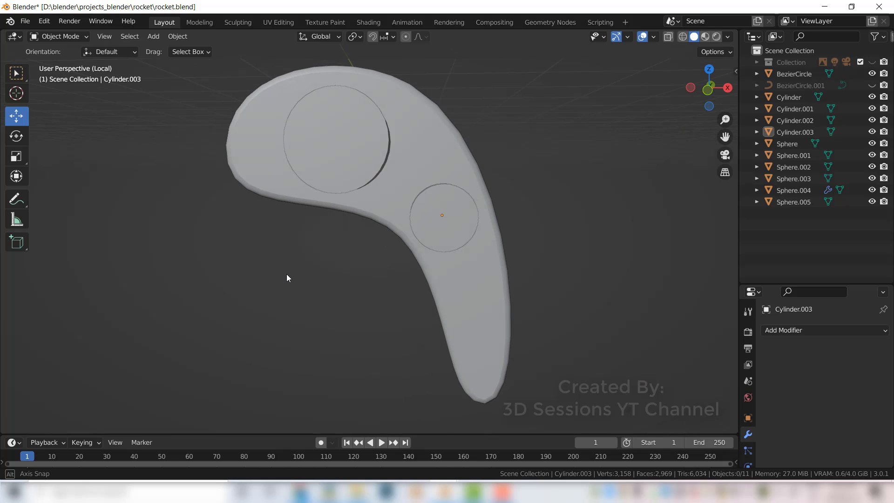
Step: Add a Boolean modifier set to Difference to the fin, using the large cylinder as the cutting object
{"action": "left_click", "coordinate": [420, 136]}
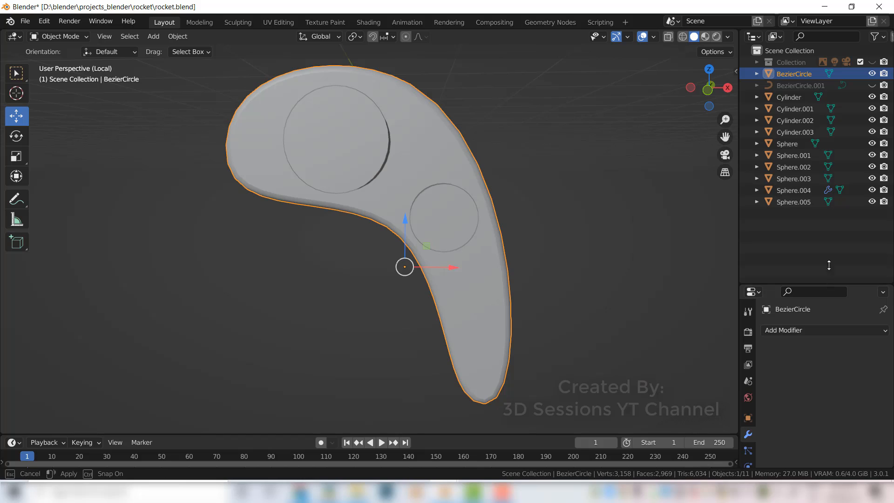
{"action": "left_click_drag", "start_coordinate": [827, 285], "coordinate": [826, 170]}
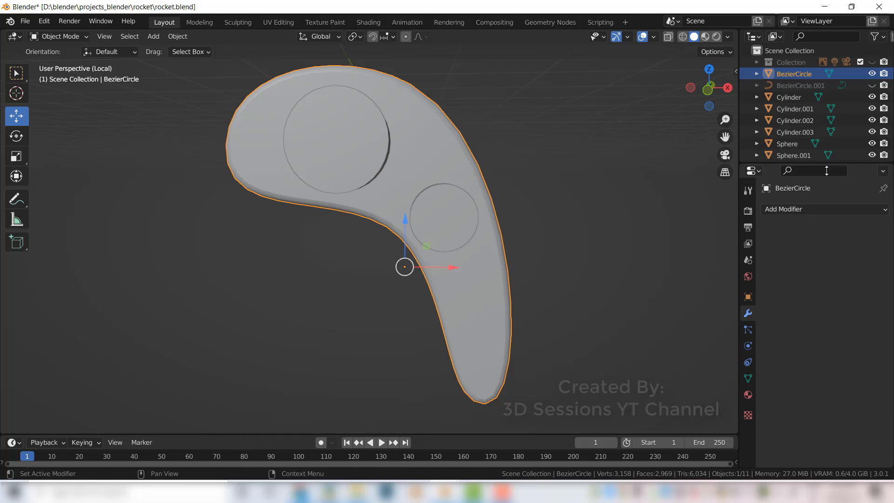
{"action": "left_click", "coordinate": [789, 210]}
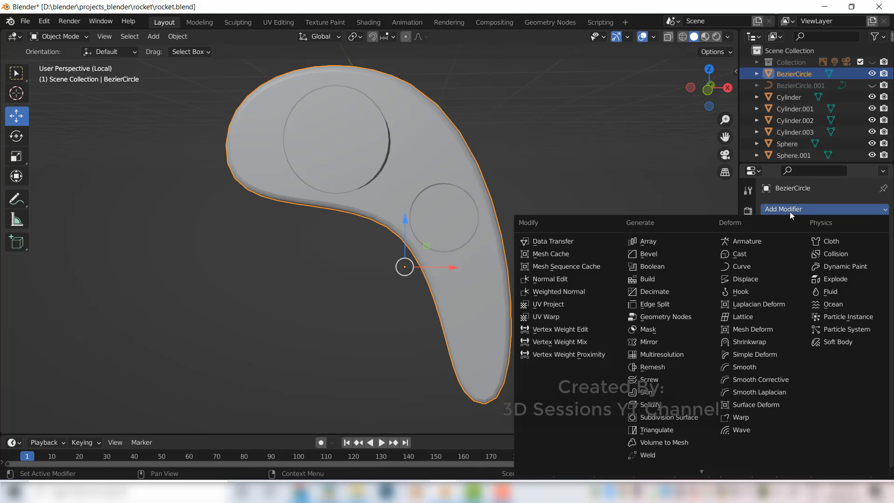
{"action": "left_click", "coordinate": [675, 267]}
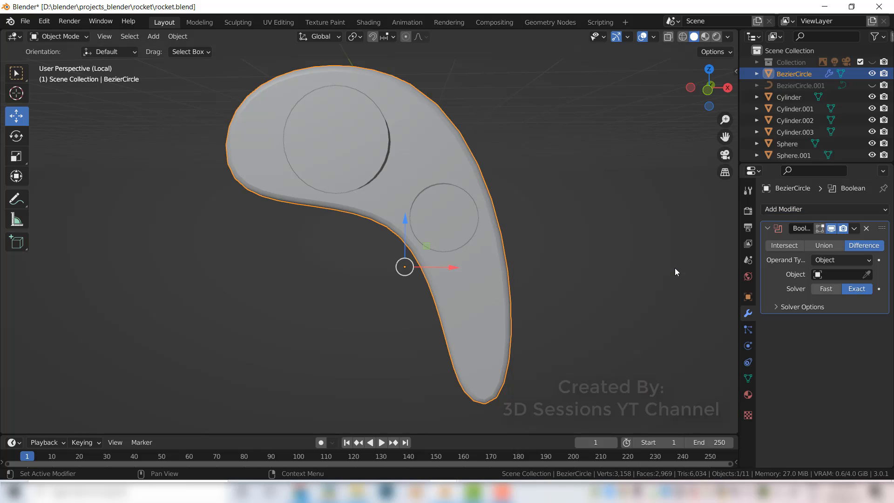
{"action": "left_click", "coordinate": [865, 276]}
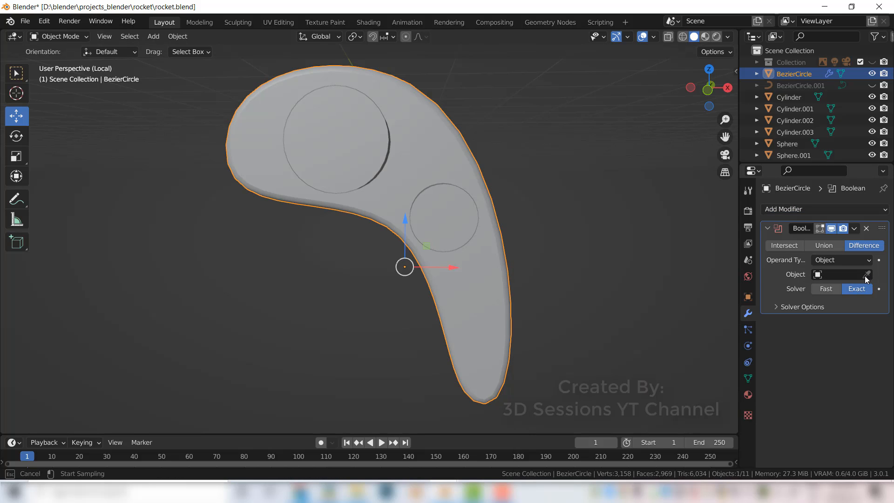
{"action": "left_click", "coordinate": [330, 150]}
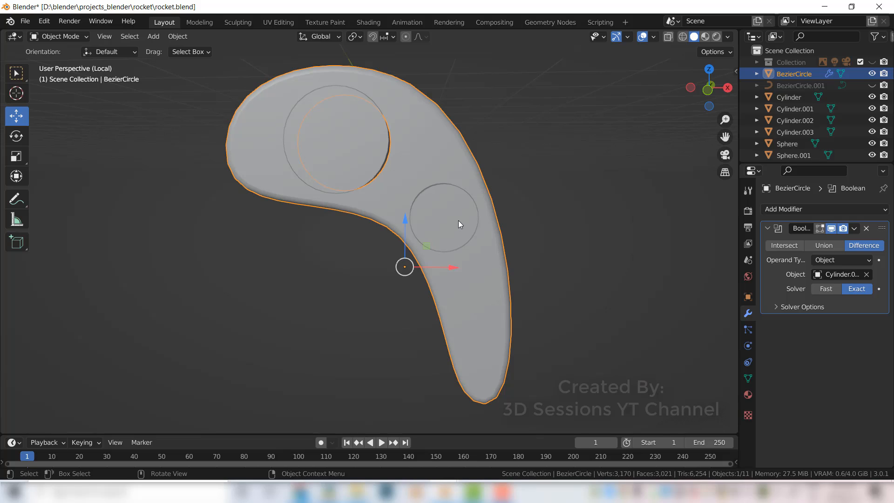
Step: Hide the large cutting cylinder in the viewport and check the hole from an angle
{"action": "key", "text": "shift"}
{"action": "middle_click_drag", "start_coordinate": [595, 169], "coordinate": [577, 205]}
{"action": "left_click_drag", "start_coordinate": [858, 164], "coordinate": [861, 251]}
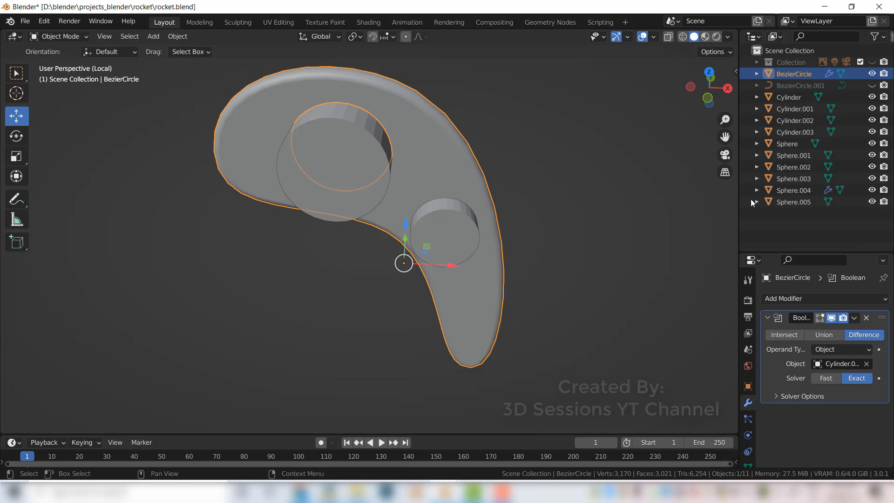
{"action": "left_click", "coordinate": [871, 97]}
{"action": "left_click", "coordinate": [871, 97]}
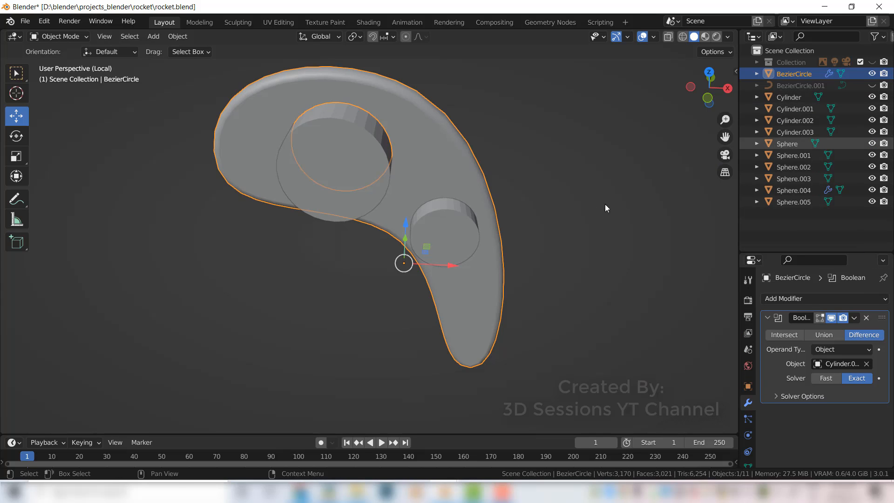
{"action": "left_click", "coordinate": [298, 192]}
{"action": "left_click", "coordinate": [871, 120]}
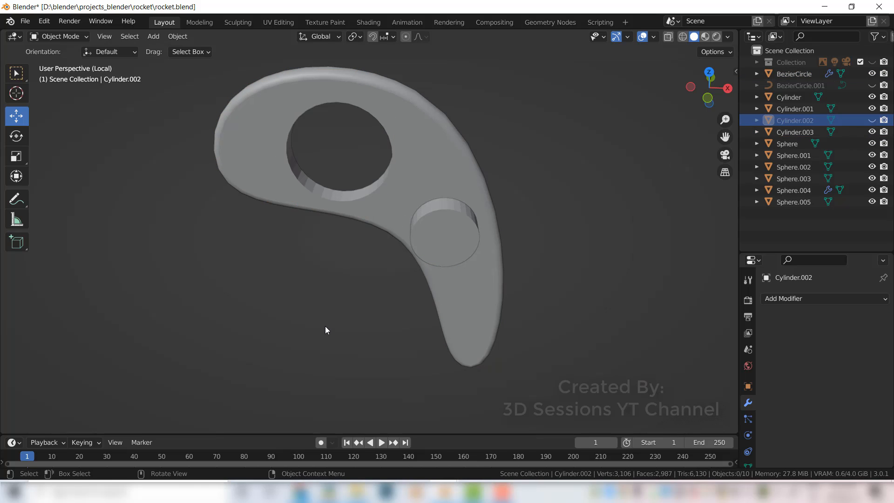
{"action": "middle_click_drag", "start_coordinate": [325, 326], "coordinate": [320, 295]}
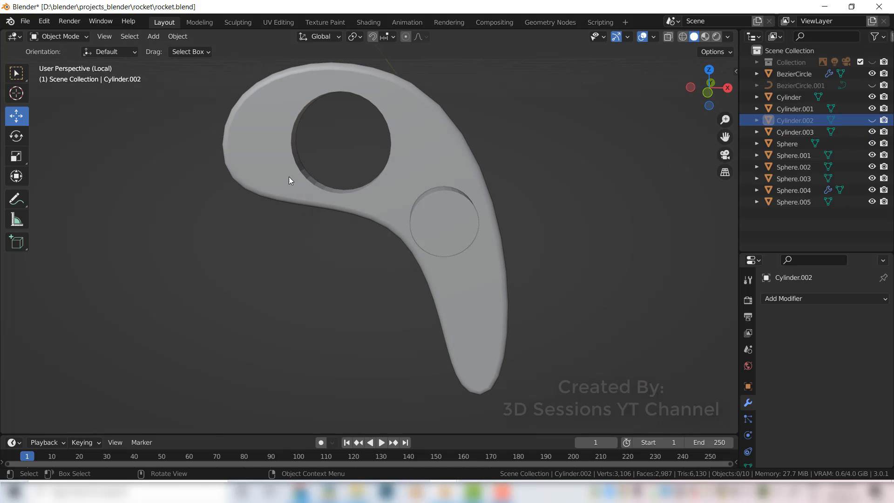
Step: Duplicate the fin's Boolean modifier and set the copy's cutting object to the smaller cylinder
{"action": "left_click", "coordinate": [448, 221]}
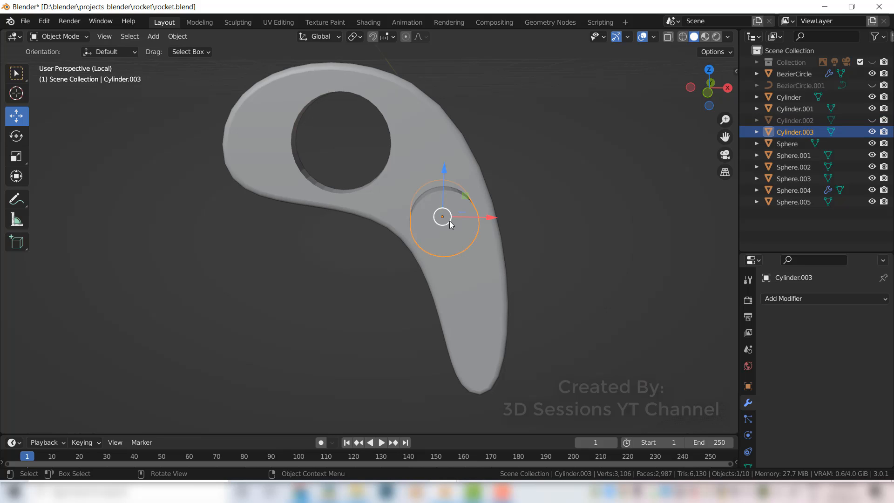
{"action": "left_click", "coordinate": [495, 289]}
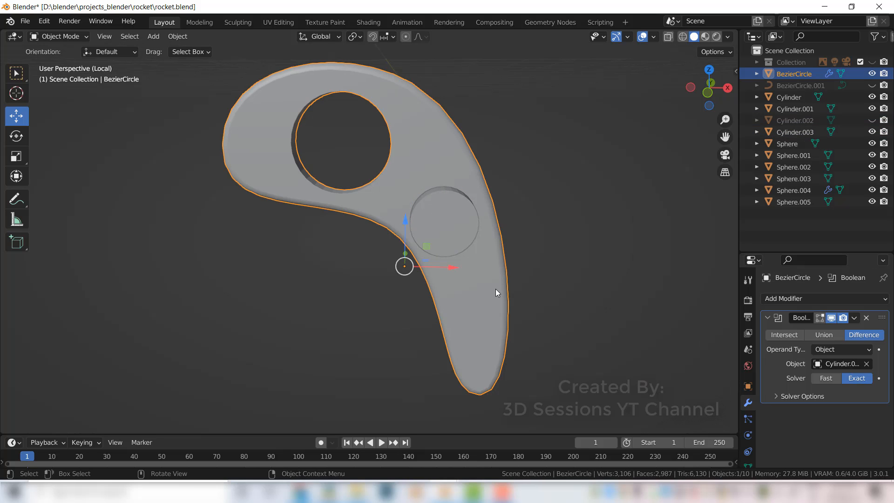
{"action": "left_click", "coordinate": [854, 318]}
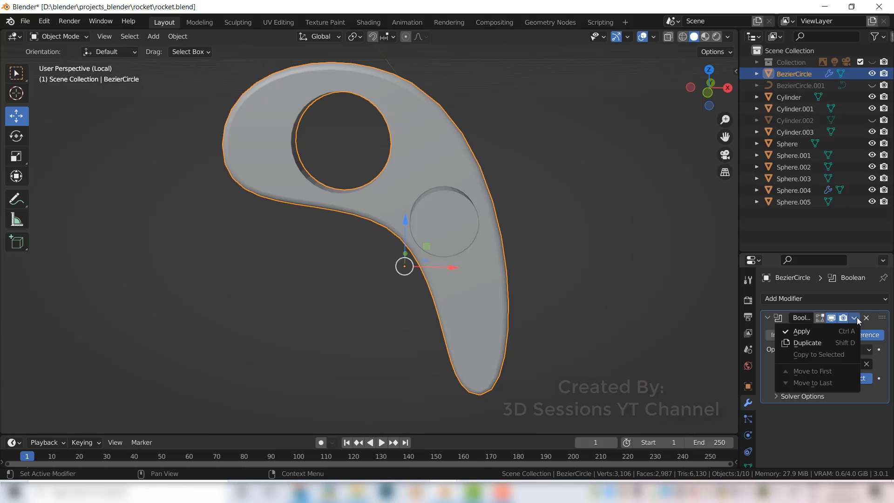
{"action": "left_click", "coordinate": [825, 345]}
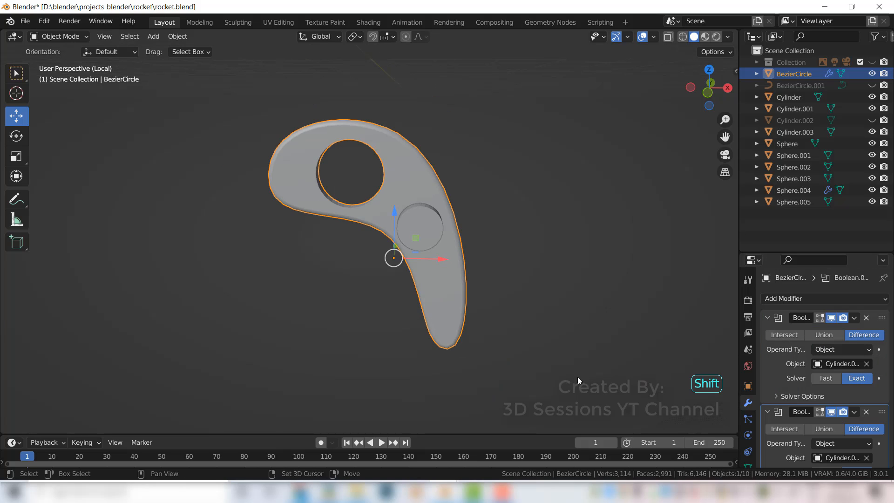
{"action": "middle_click_drag", "start_coordinate": [577, 376], "coordinate": [517, 296], "text": "shift"}
{"action": "scroll", "coordinate": [868, 450], "scroll_direction": "down", "scroll_amount": 2}
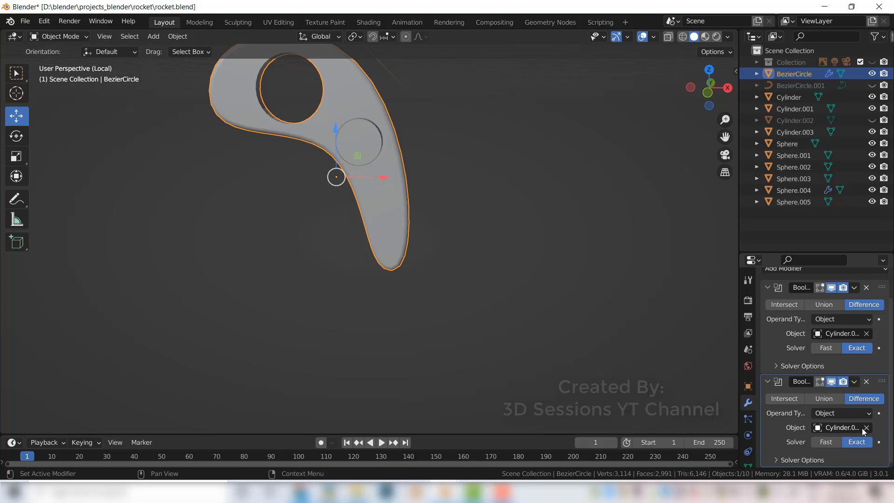
{"action": "left_click", "coordinate": [866, 427]}
{"action": "left_click", "coordinate": [866, 428]}
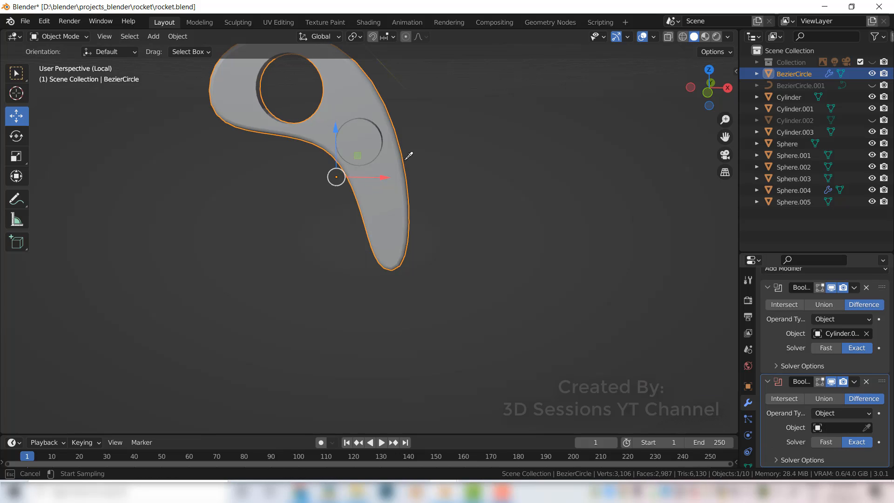
{"action": "left_click", "coordinate": [365, 144]}
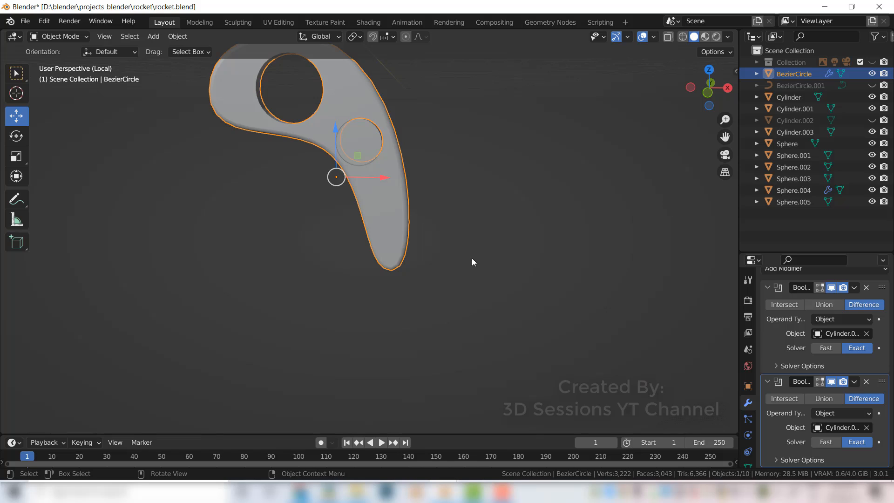
Step: Hide the smaller cutting cylinder in the viewport
{"action": "left_click", "coordinate": [498, 294]}
{"action": "left_click", "coordinate": [370, 136]}
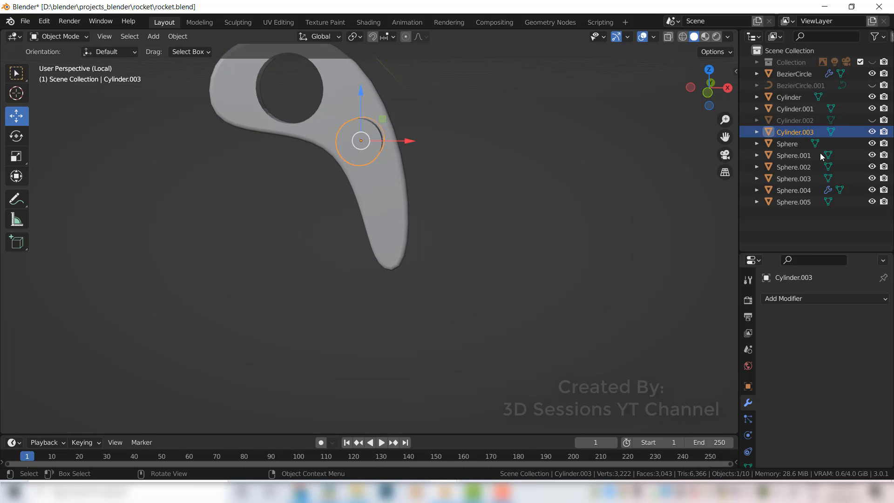
{"action": "left_click", "coordinate": [872, 132]}
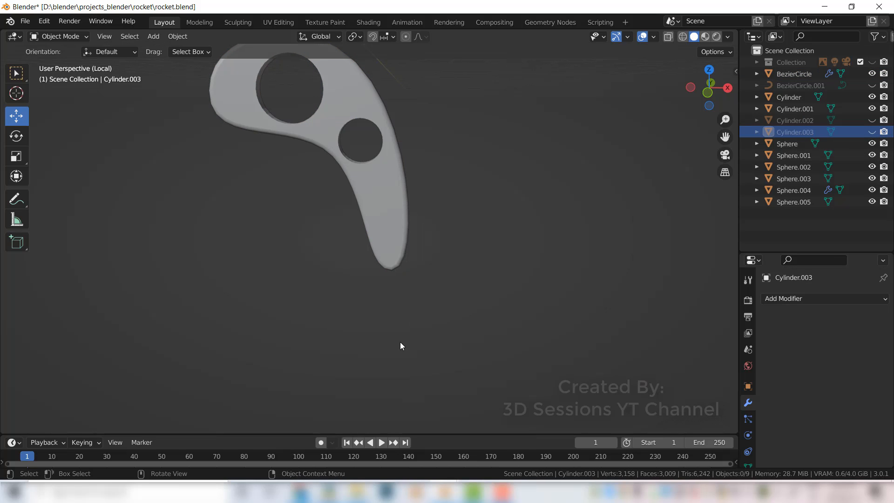
Step: Show the whole rocket from the front outside the isolated view and save the file
{"action": "key", "text": "grave"}
{"action": "left_click", "coordinate": [267, 164]}
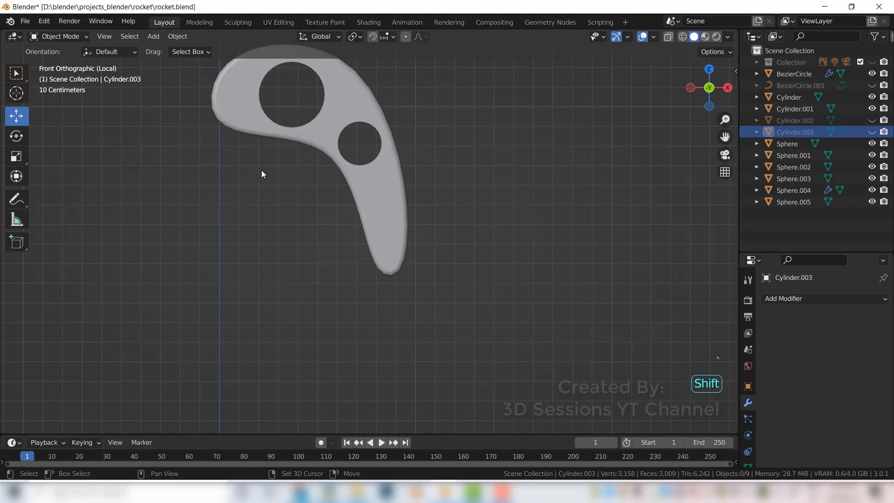
{"action": "middle_click_drag", "start_coordinate": [262, 171], "coordinate": [334, 248], "text": "shift"}
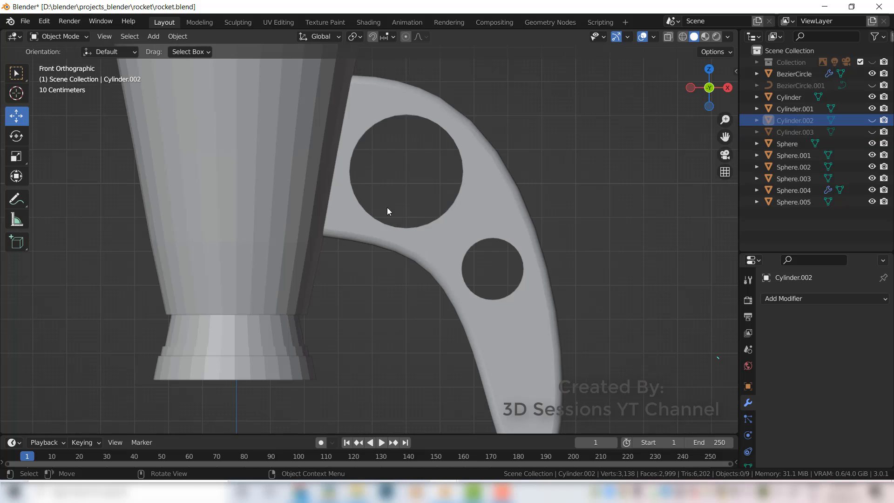
{"action": "scroll", "coordinate": [421, 279], "scroll_direction": "down", "scroll_amount": 8}
{"action": "scroll", "coordinate": [421, 286], "scroll_direction": "down", "scroll_amount": 1}
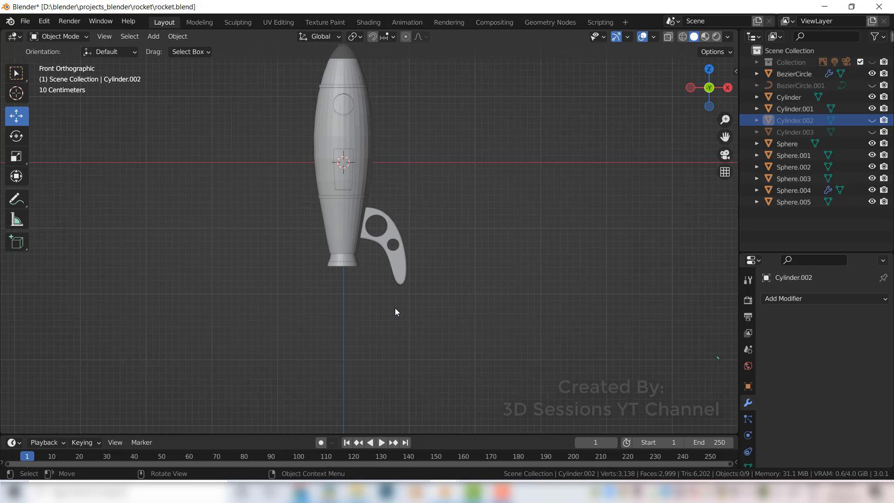
{"action": "left_click", "coordinate": [398, 273]}
{"action": "key", "text": "ctrl+s"}
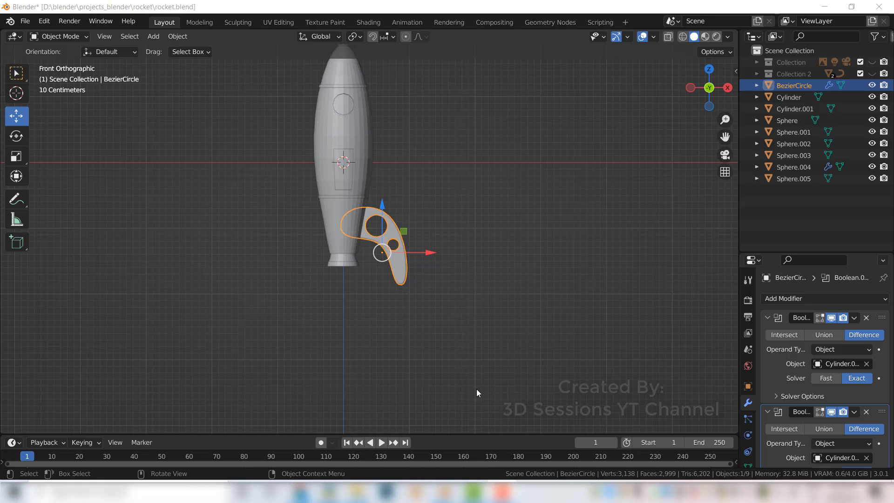
{"action": "left_click", "coordinate": [449, 383]}
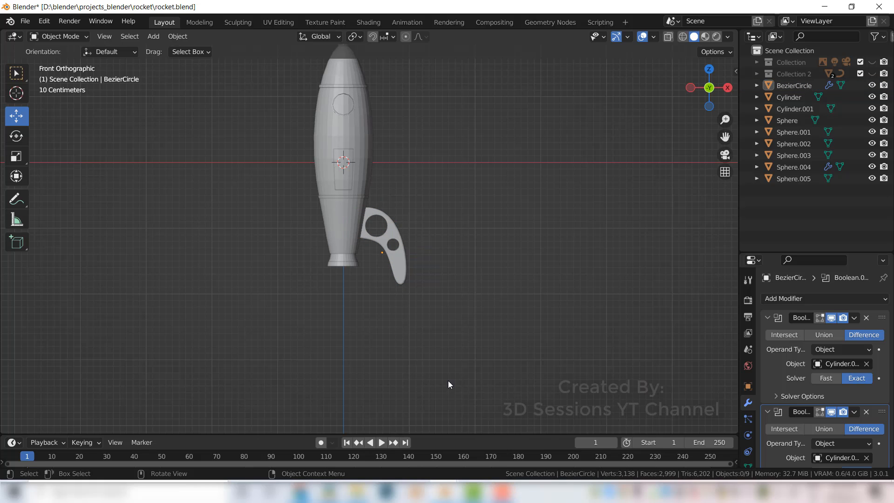
Step: Duplicate the fin in place and move the copy into the hidden Collection 2 as a backup
{"action": "left_click", "coordinate": [395, 264]}
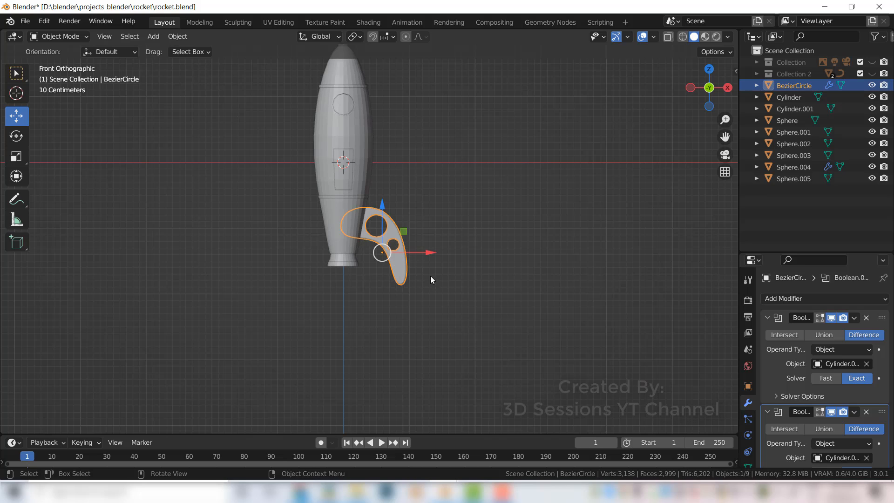
{"action": "key", "text": "shift+d"}
{"action": "right_click", "coordinate": [438, 331]}
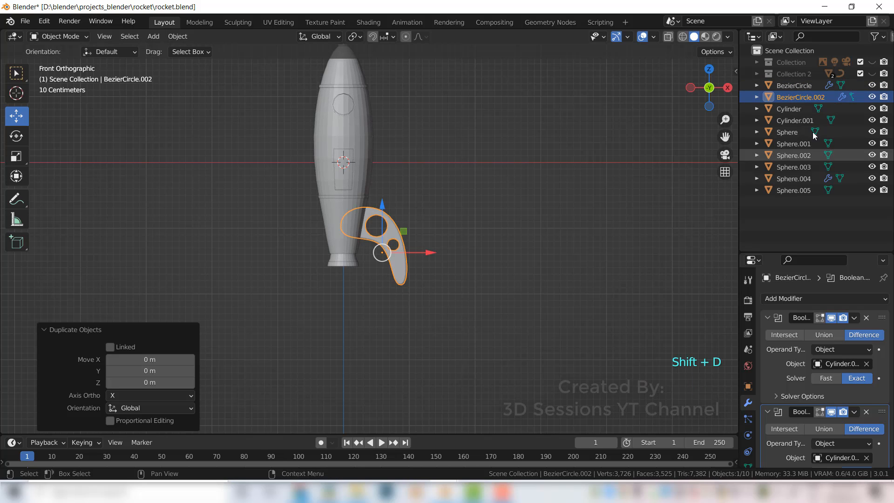
{"action": "left_click_drag", "start_coordinate": [808, 95], "coordinate": [775, 76]}
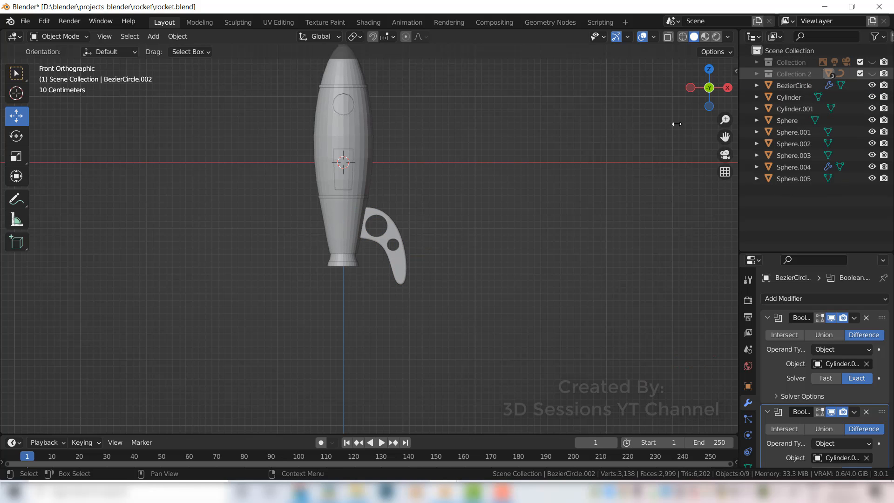
Step: Apply both Boolean modifiers on the fin so the two holes become part of its mesh
{"action": "left_click", "coordinate": [402, 263]}
{"action": "scroll", "coordinate": [381, 246], "scroll_direction": "up", "scroll_amount": 2}
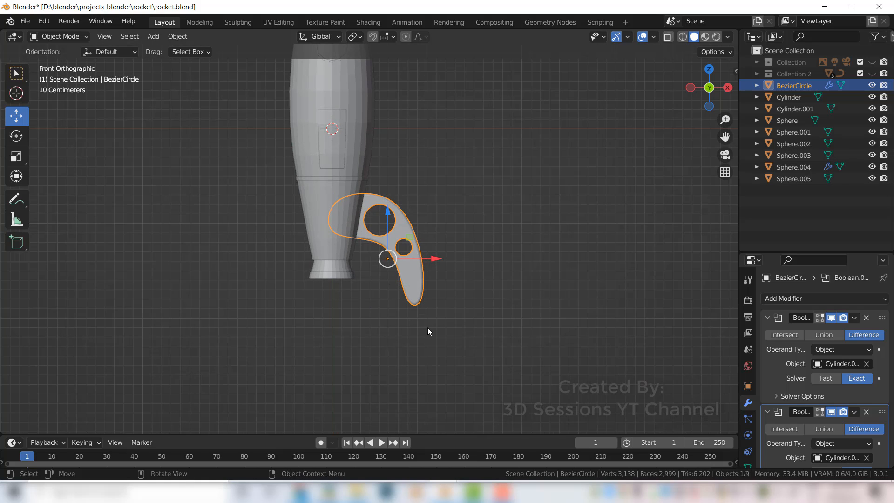
{"action": "left_click", "coordinate": [423, 300]}
{"action": "left_click", "coordinate": [406, 284]}
{"action": "left_click_drag", "start_coordinate": [807, 253], "coordinate": [807, 164]}
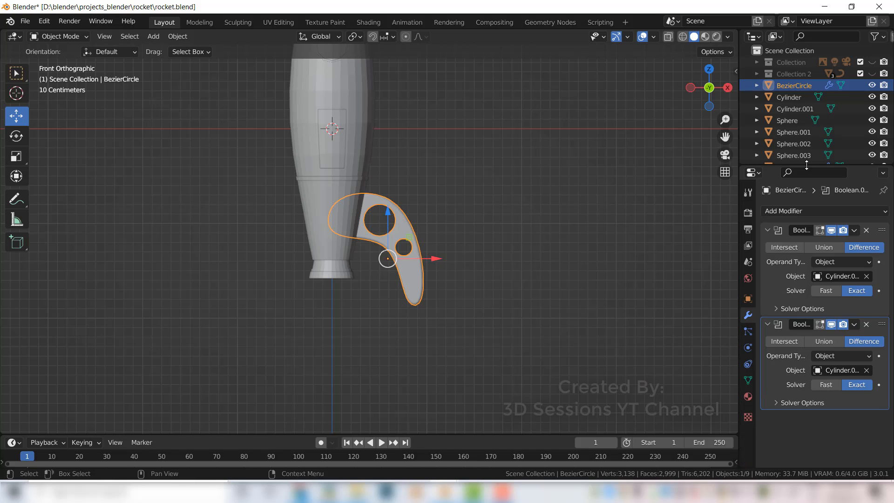
{"action": "left_click", "coordinate": [853, 230]}
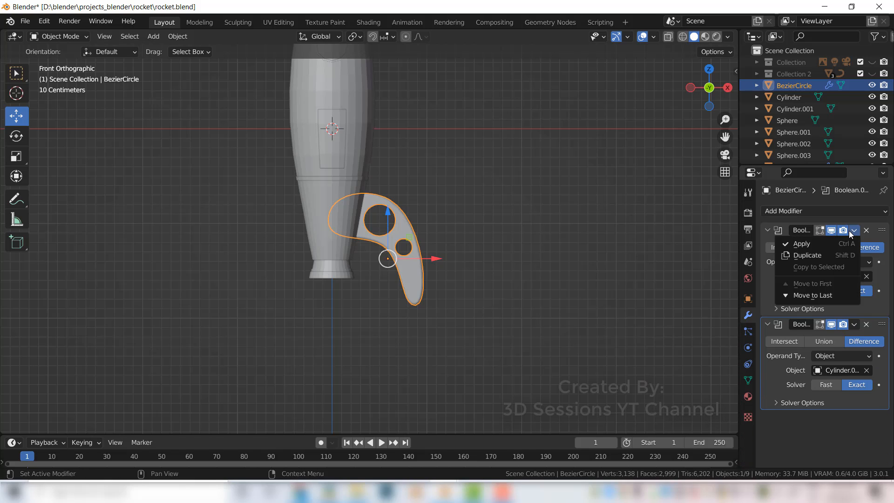
{"action": "left_click", "coordinate": [808, 243]}
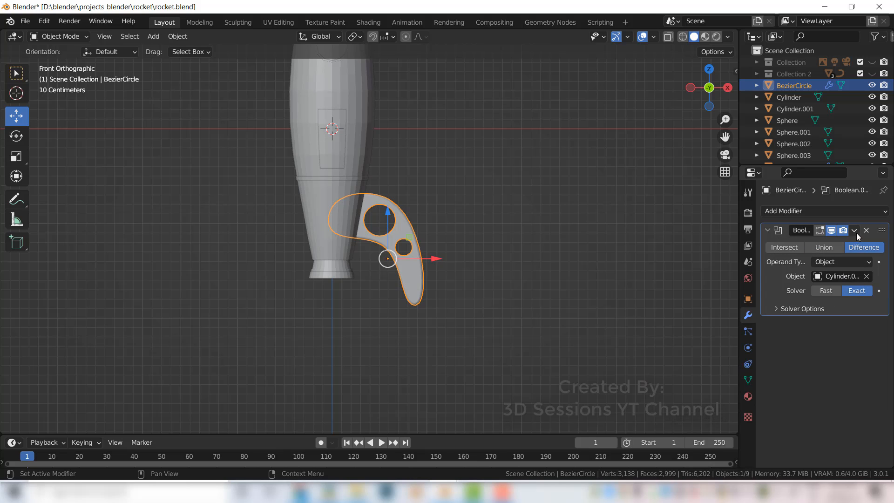
{"action": "left_click", "coordinate": [854, 230]}
{"action": "left_click", "coordinate": [828, 243]}
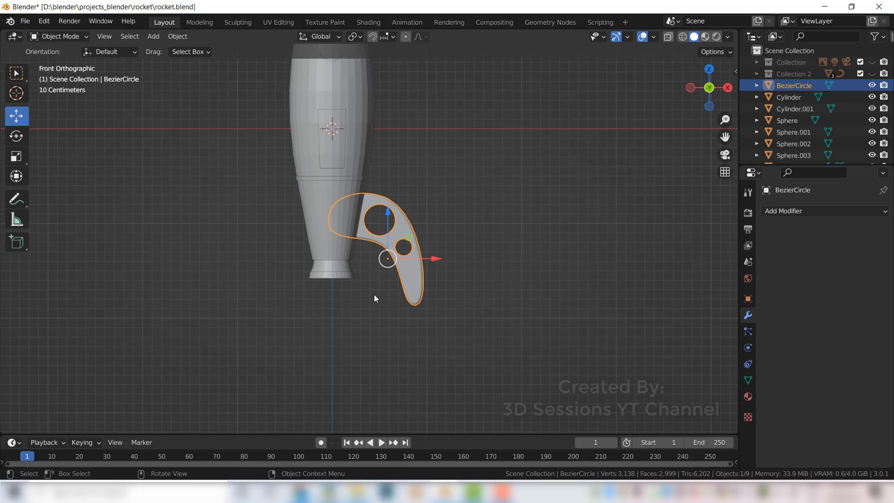
Step: Turn on X-ray in the front view and examine how the fin's wide end overlaps the rocket body, keeping the fin selected
{"action": "key", "text": "grave"}
{"action": "left_click", "coordinate": [242, 240]}
{"action": "key", "text": "alt+z"}
{"action": "scroll", "coordinate": [307, 239], "scroll_direction": "up", "scroll_amount": 4}
{"action": "scroll", "coordinate": [307, 239], "scroll_direction": "up", "scroll_amount": 1}
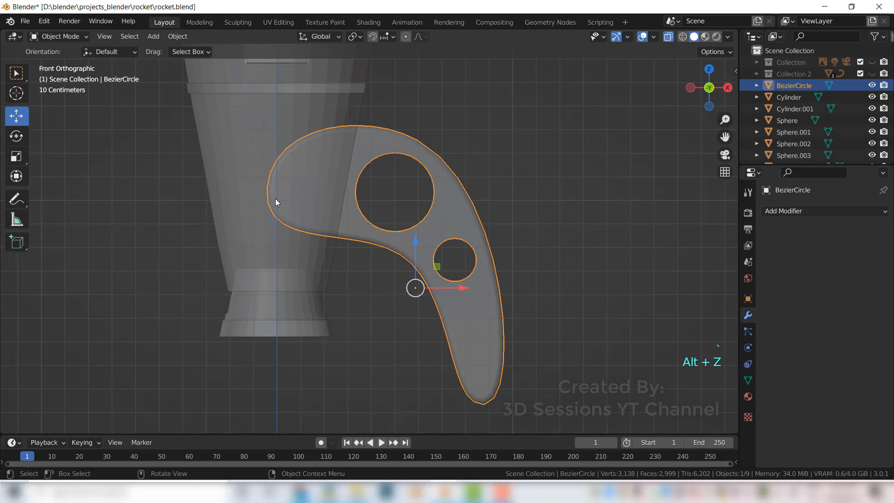
{"action": "left_click", "coordinate": [266, 186]}
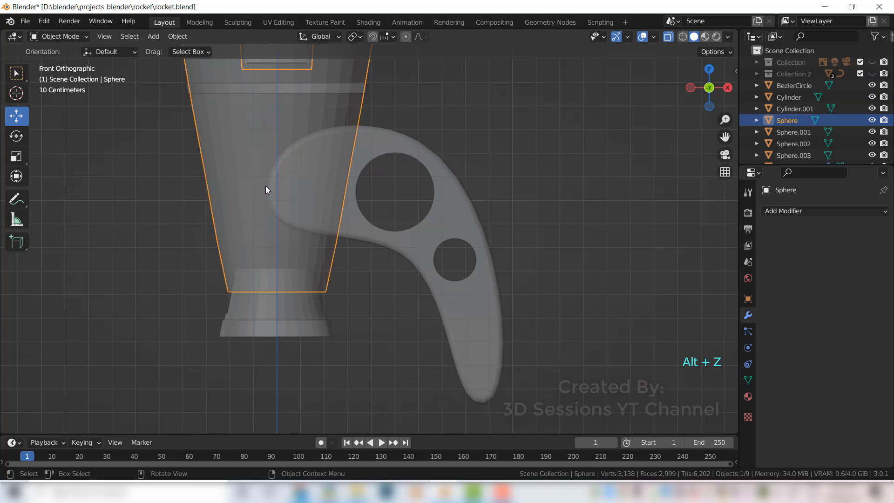
{"action": "left_click", "coordinate": [424, 242]}
{"action": "scroll", "coordinate": [401, 242], "scroll_direction": "down", "scroll_amount": 7}
{"action": "middle_click_drag", "start_coordinate": [322, 219], "coordinate": [348, 282], "text": "shift"}
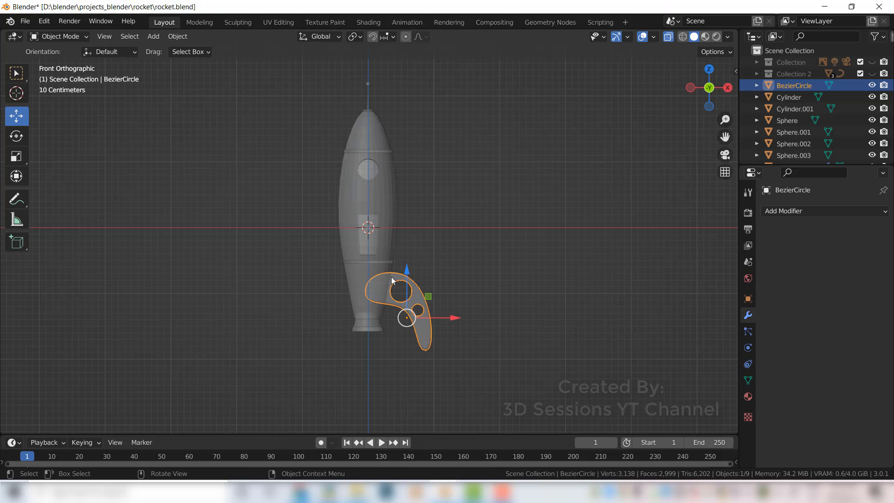
Step: Snap the 3D cursor to the world origin and clear the selection
{"action": "key", "text": "ctrl+a"}
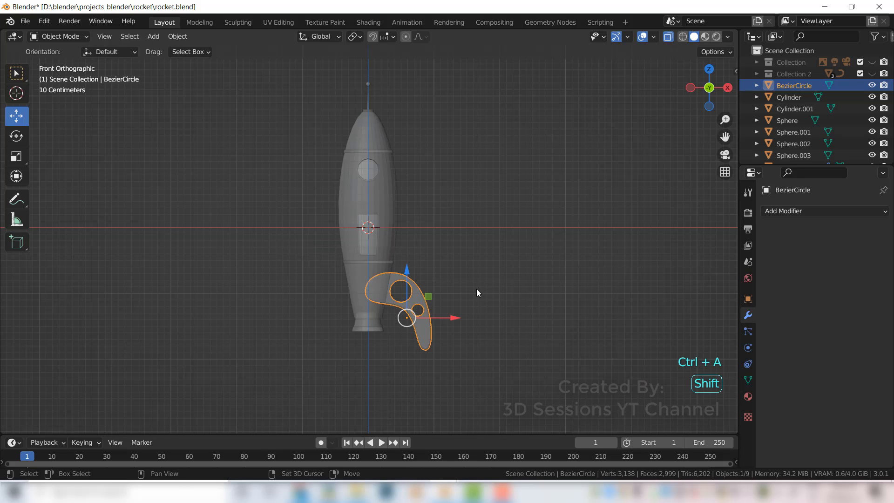
{"action": "key", "text": "shift+s"}
{"action": "left_click", "coordinate": [234, 277]}
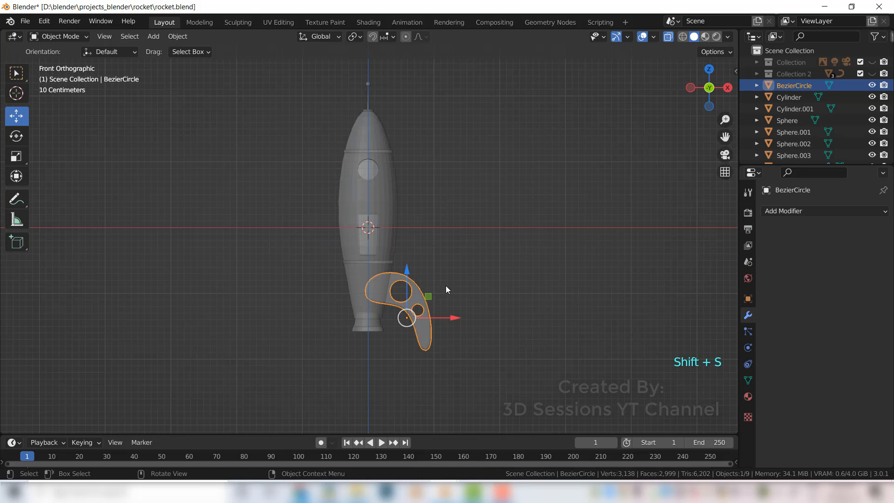
{"action": "key", "text": "shift+s"}
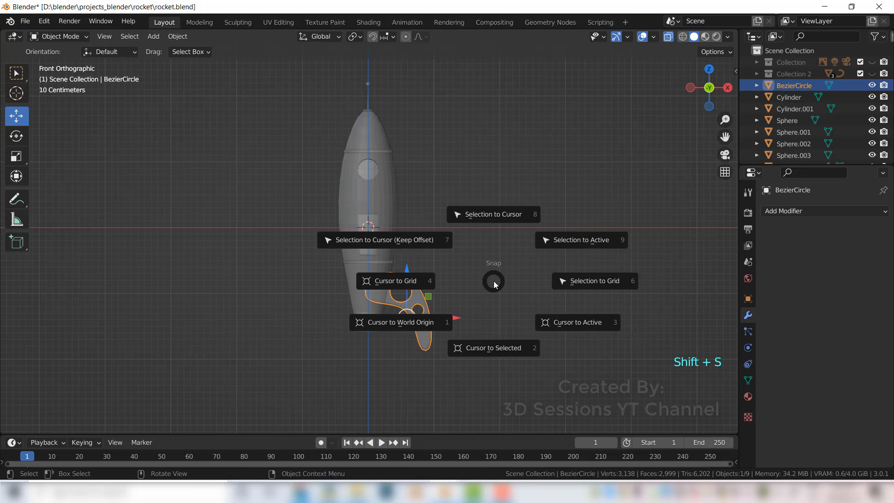
{"action": "left_click", "coordinate": [425, 325]}
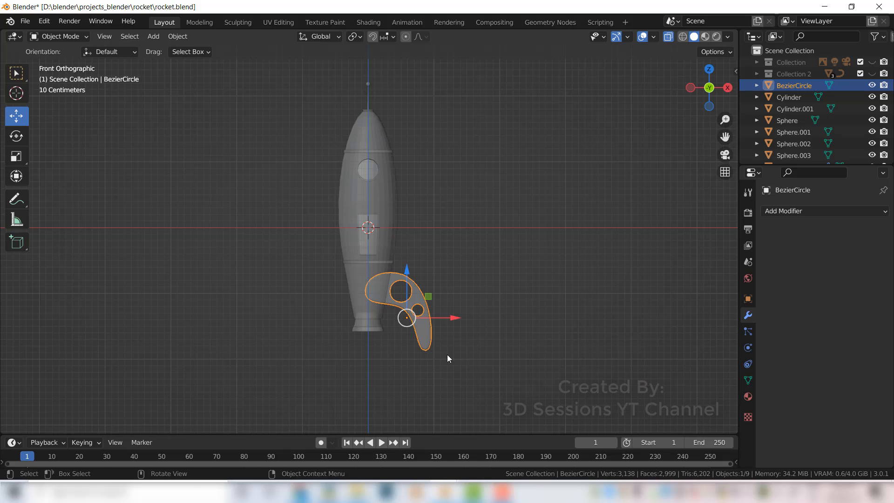
{"action": "key", "text": "alt+a"}
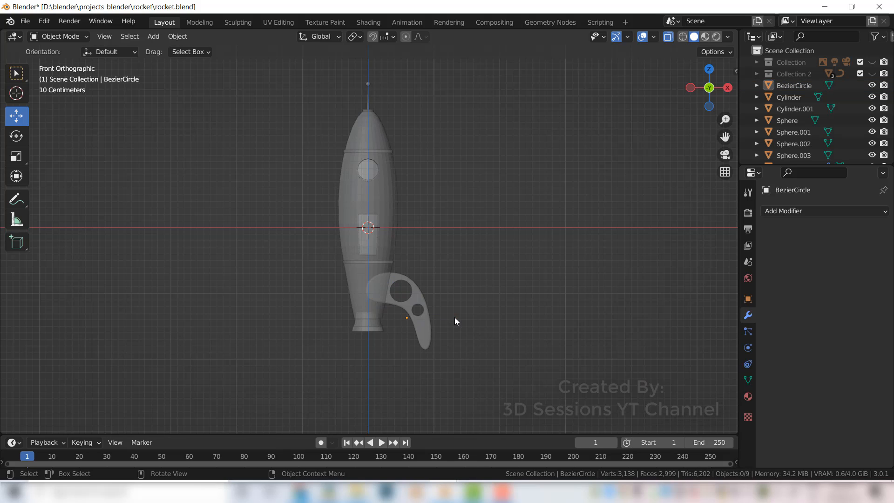
Step: Set the fin's origin to the 3D cursor and keep the fin selected
{"action": "left_click", "coordinate": [423, 321]}
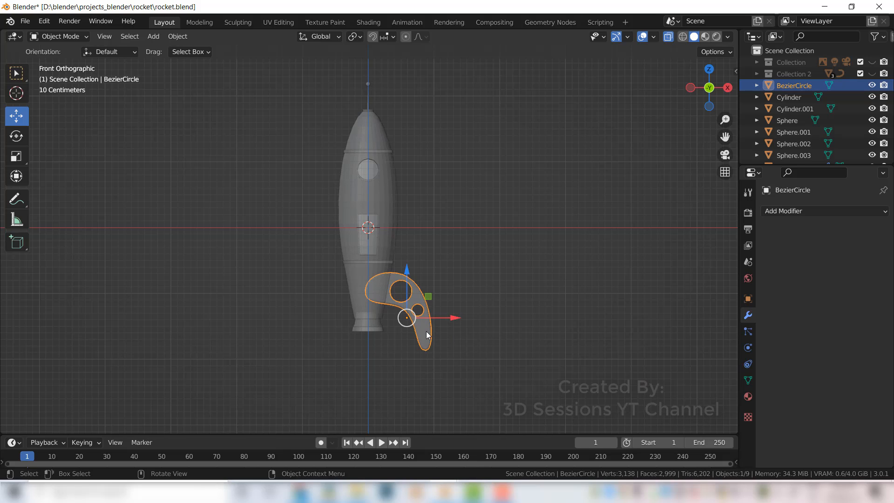
{"action": "right_click", "coordinate": [421, 325]}
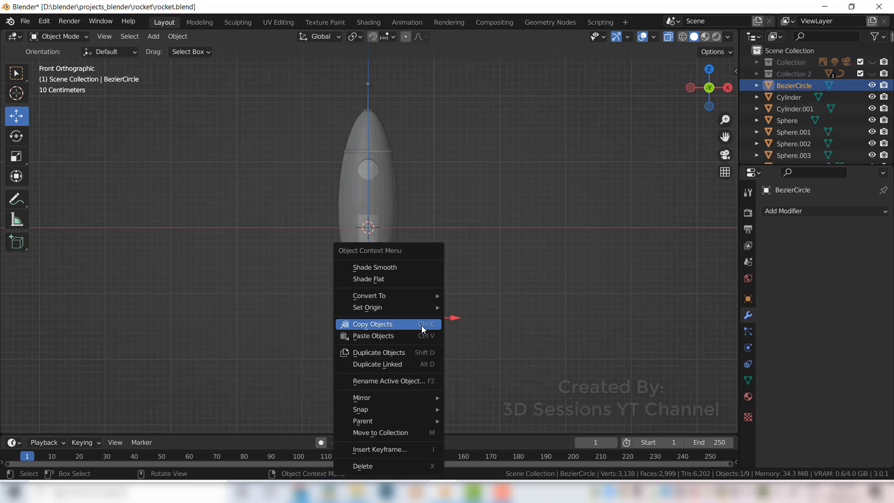
{"action": "mouse_move", "coordinate": [421, 308]}
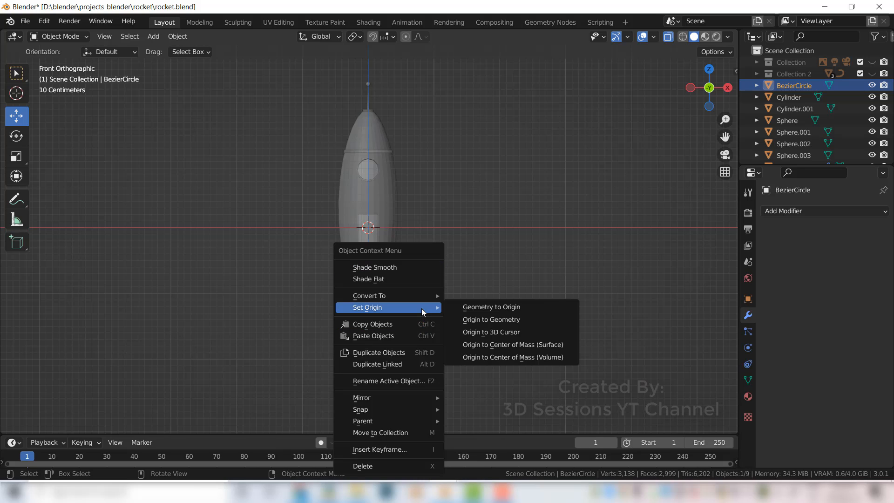
{"action": "left_click", "coordinate": [499, 332]}
{"action": "left_click", "coordinate": [389, 378]}
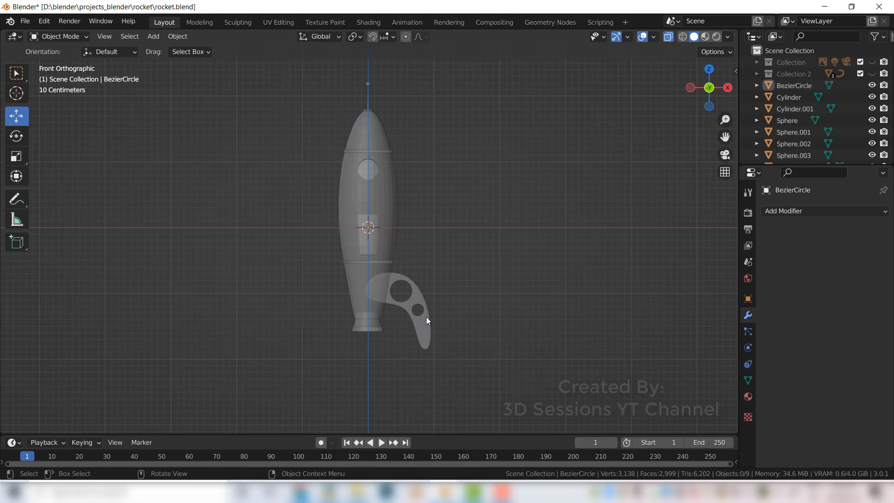
{"action": "left_click", "coordinate": [427, 320]}
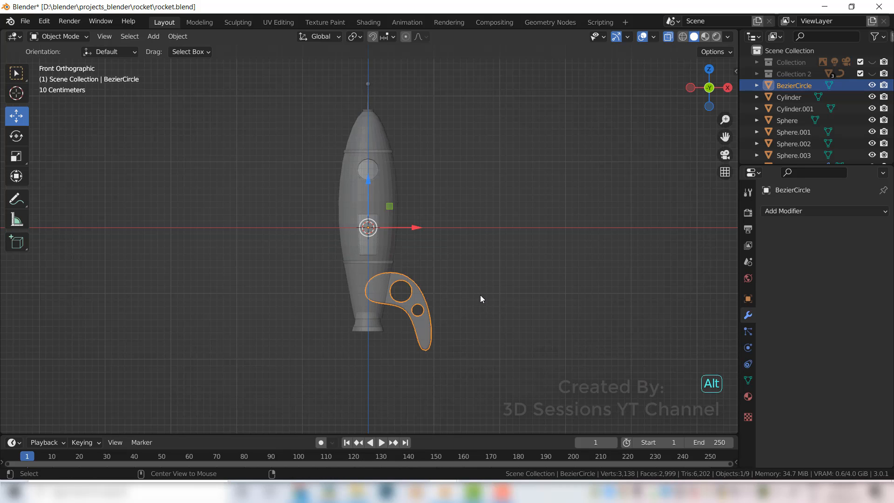
Step: Turn off X-ray and check the fin's placement on the rocket body from below and from the front
{"action": "key", "text": "alt+z"}
{"action": "key", "text": "grave"}
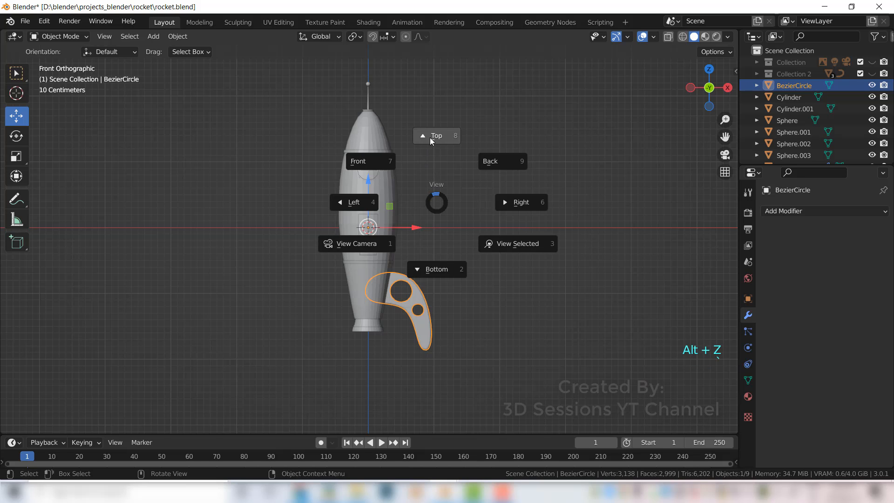
{"action": "left_click", "coordinate": [471, 331]}
{"action": "key", "text": "grave"}
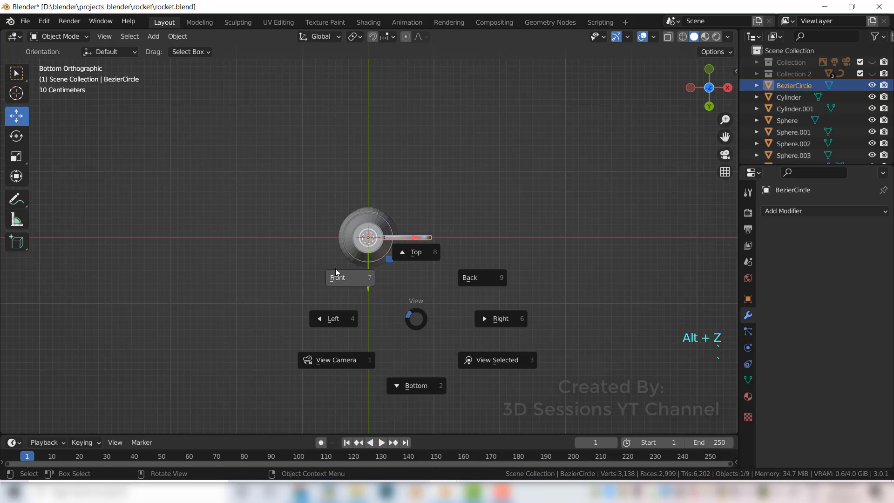
{"action": "left_click", "coordinate": [336, 272]}
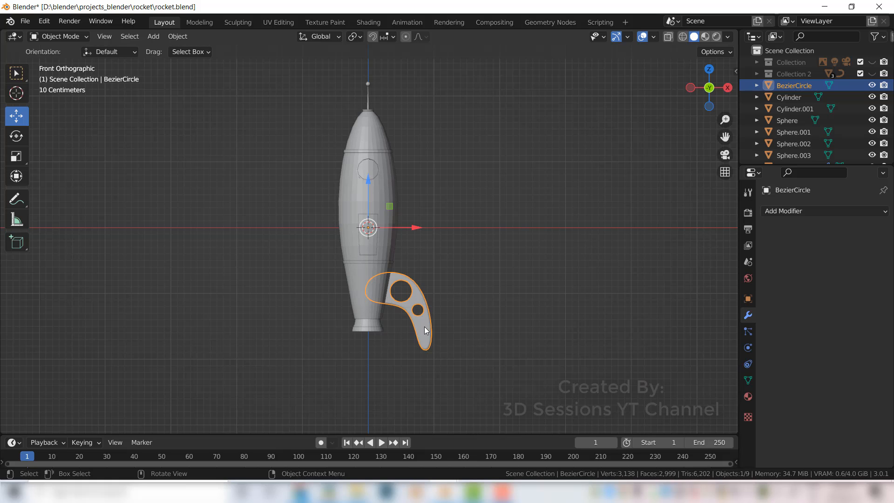
Step: Duplicate the fin in place and rotate the copy 120° around the rocket in the top view
{"action": "key", "text": "grave"}
{"action": "left_click", "coordinate": [440, 77]}
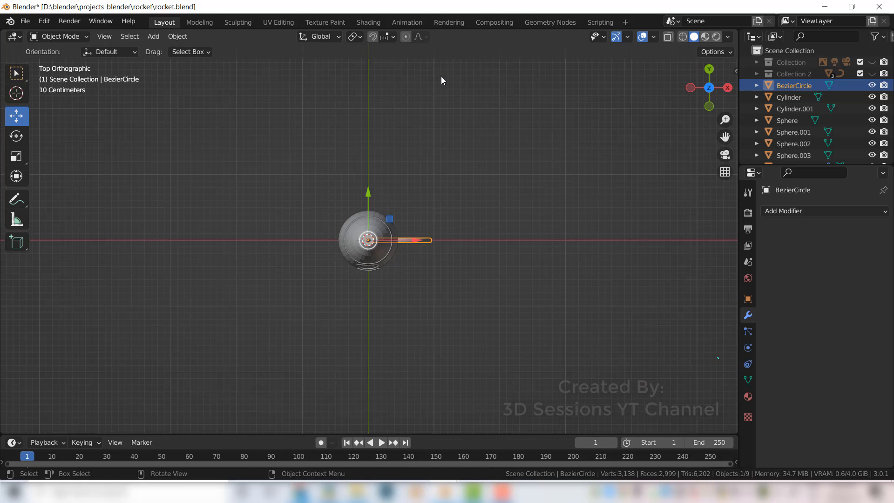
{"action": "key", "text": "shift+d"}
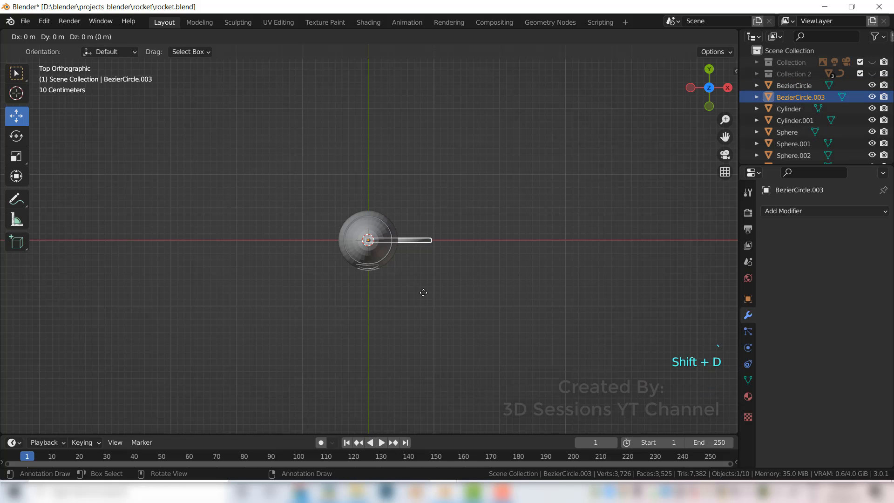
{"action": "right_click", "coordinate": [423, 296]}
{"action": "type", "text": "r"}
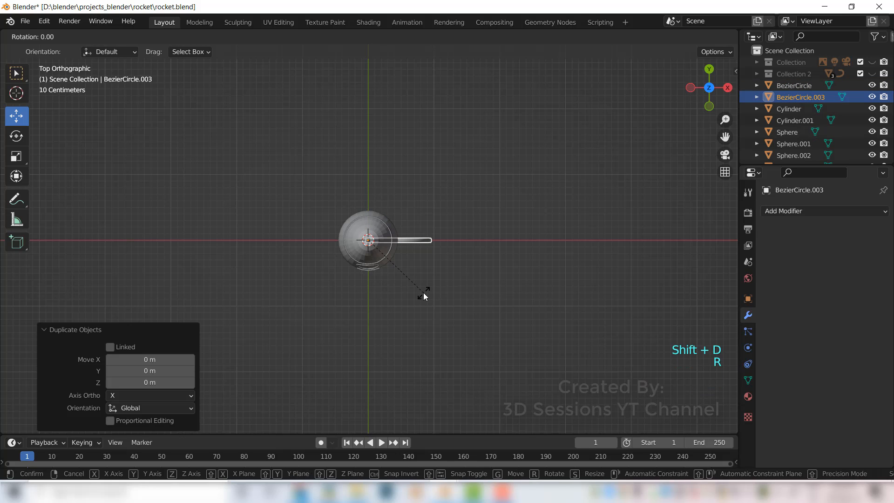
{"action": "type", "text": "120"}
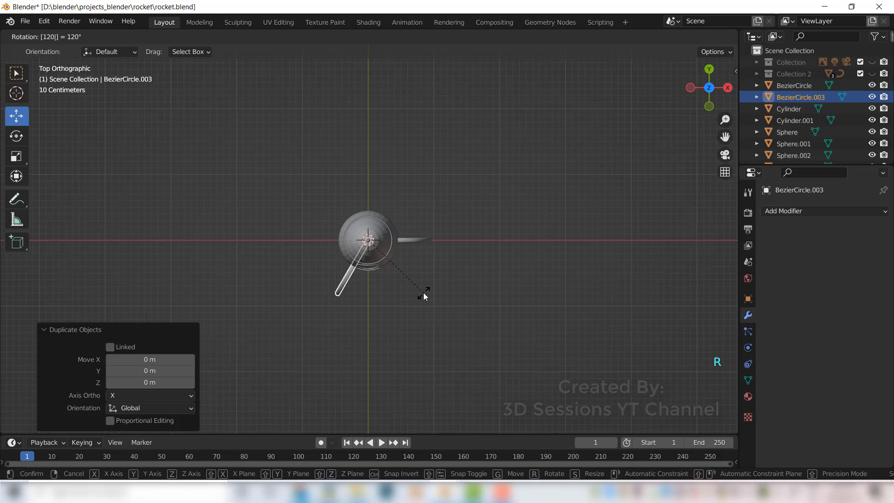
{"action": "key", "text": "Return"}
Step: Duplicate the rotated fin and turn this second copy a further 120° around the rocket in the top view
{"action": "key", "text": "shift+d"}
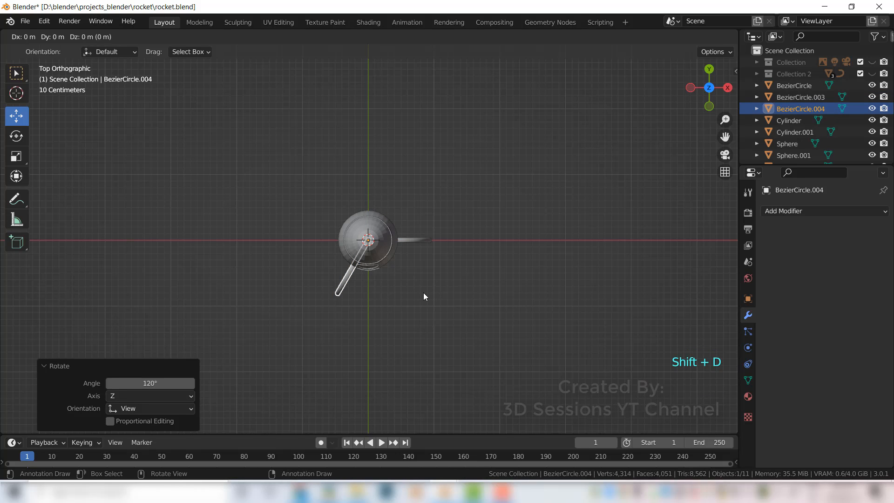
{"action": "left_click", "coordinate": [423, 296]}
{"action": "type", "text": "r"}
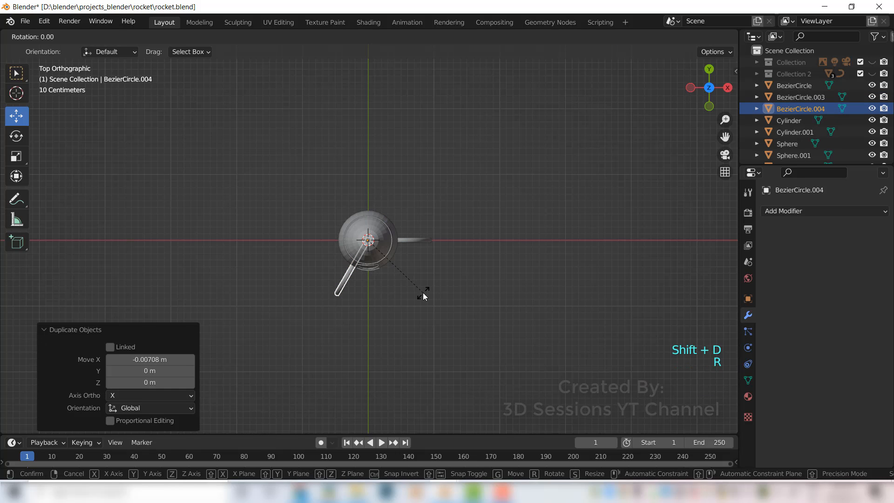
{"action": "type", "text": "120"}
{"action": "key", "text": "Return"}
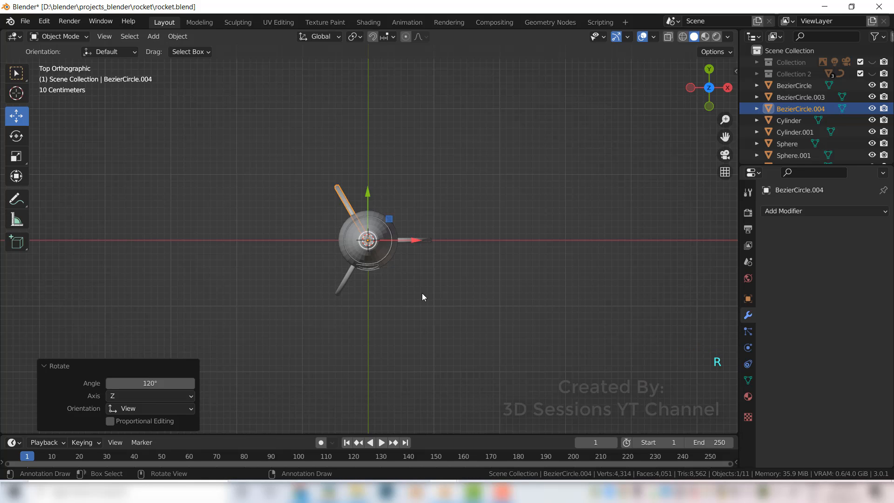
Step: Select all three fins together and return to the front view
{"action": "key", "text": "grave"}
{"action": "left_click", "coordinate": [270, 211]}
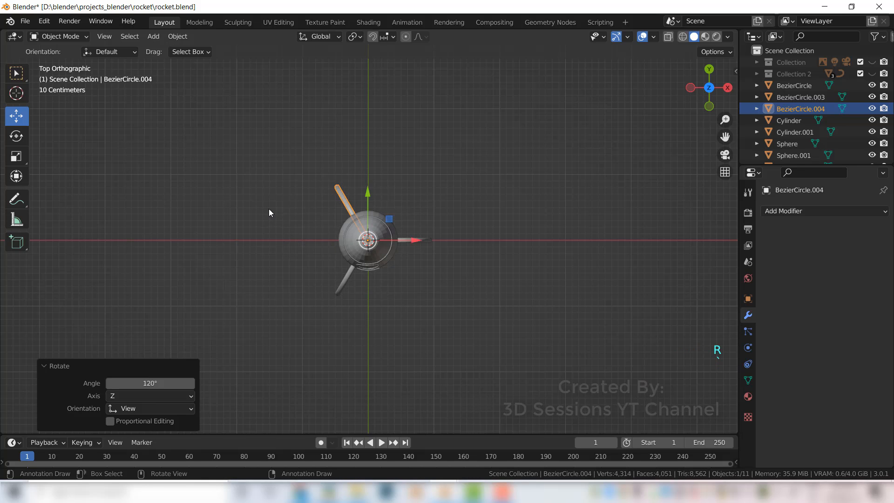
{"action": "left_click", "coordinate": [443, 339]}
{"action": "left_click", "coordinate": [420, 327]}
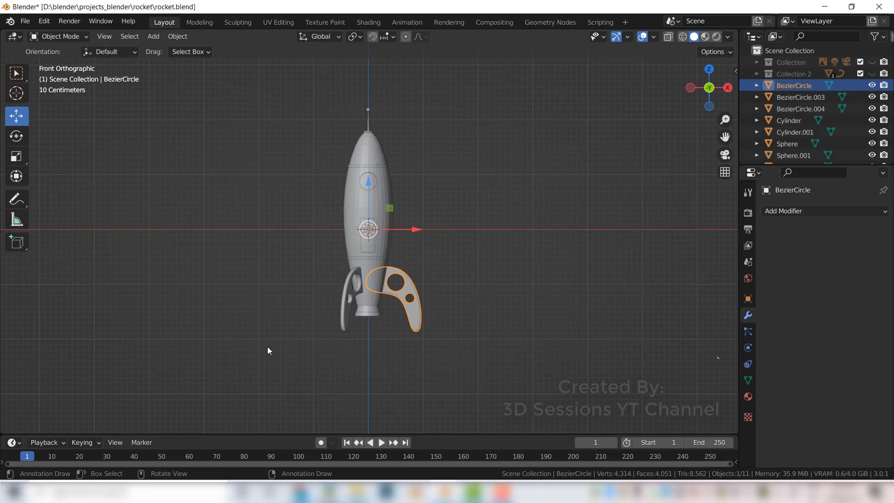
{"action": "middle_click_drag", "start_coordinate": [250, 363], "coordinate": [341, 359]}
{"action": "left_click", "coordinate": [384, 330], "text": "shift"}
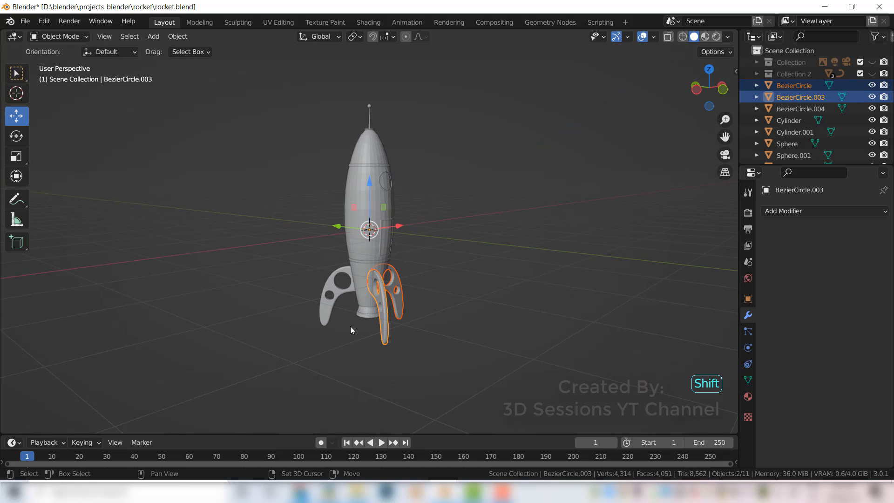
{"action": "left_click", "coordinate": [327, 313], "text": "shift"}
{"action": "key", "text": "grave"}
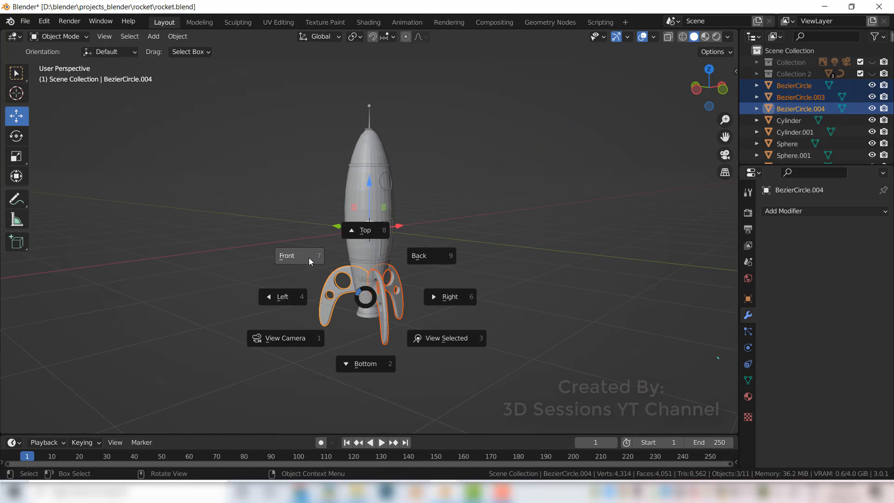
{"action": "left_click", "coordinate": [309, 256]}
Step: Select only the two duplicated fins, BezierCircle.003 and BezierCircle.004, and show them in the front view
{"action": "left_click", "coordinate": [416, 332]}
{"action": "left_click", "coordinate": [412, 321]}
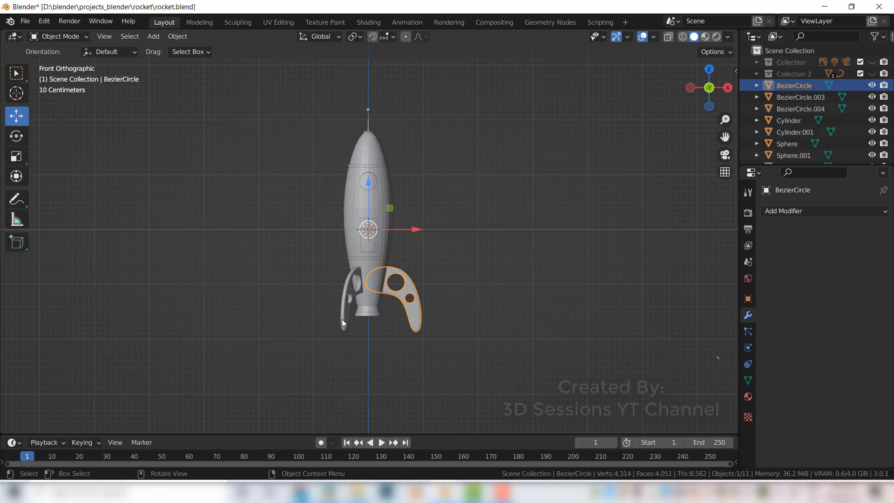
{"action": "left_click", "coordinate": [346, 324]}
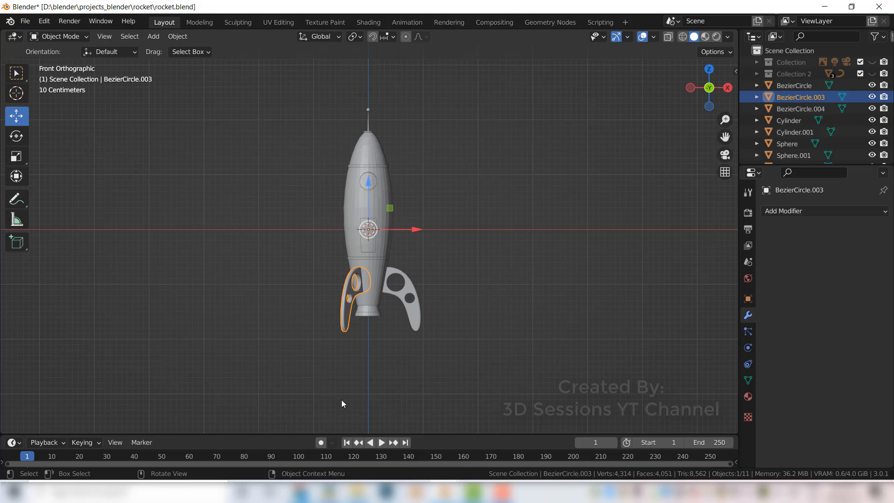
{"action": "middle_click_drag", "start_coordinate": [342, 403], "coordinate": [389, 397]}
{"action": "left_click", "coordinate": [331, 305], "text": "shift"}
{"action": "key", "text": "grave"}
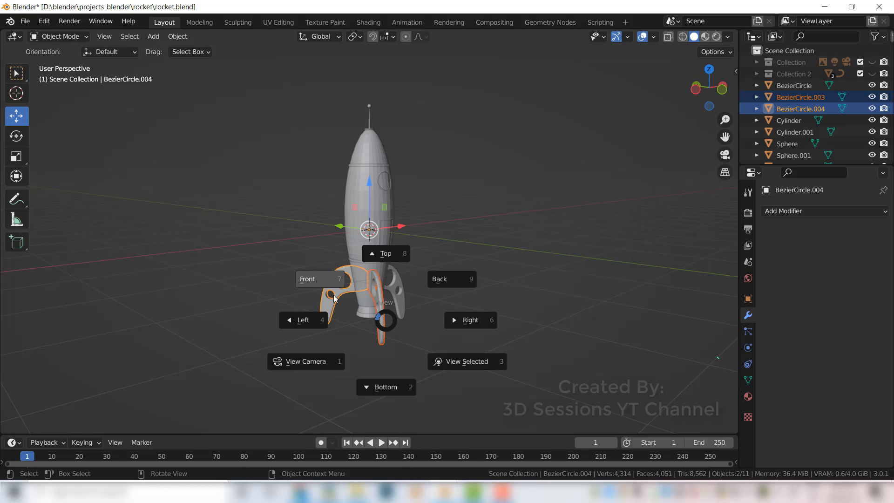
{"action": "left_click", "coordinate": [318, 278]}
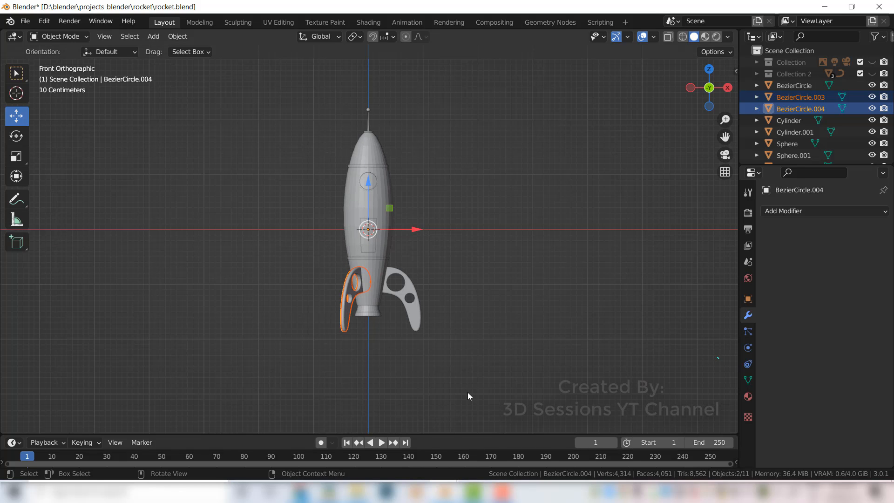
Step: Try rotating the two duplicated fins freely in the front view and undo the rotation
{"action": "key", "text": "r"}
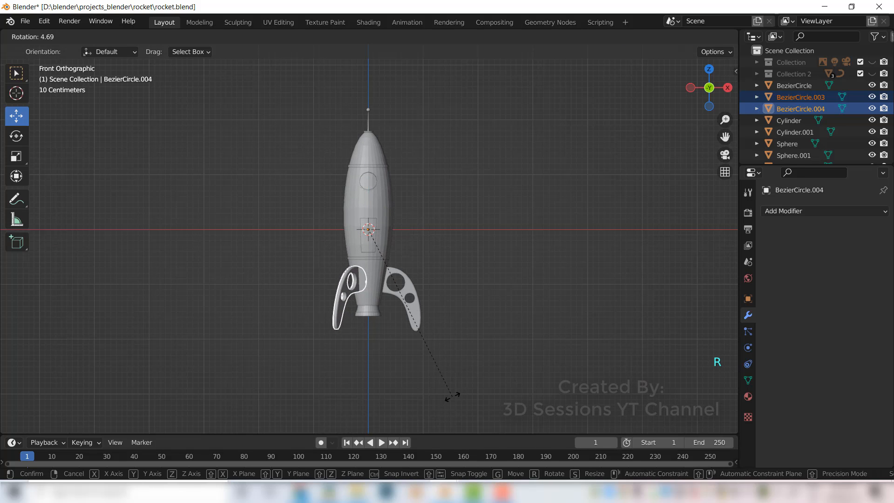
{"action": "left_click", "coordinate": [416, 405]}
{"action": "key", "text": "ctrl+z"}
Step: Add the original fin to the selection of the two copies and return to the front view
{"action": "middle_click_drag", "start_coordinate": [329, 397], "coordinate": [419, 349]}
{"action": "left_click", "coordinate": [410, 324], "text": "shift"}
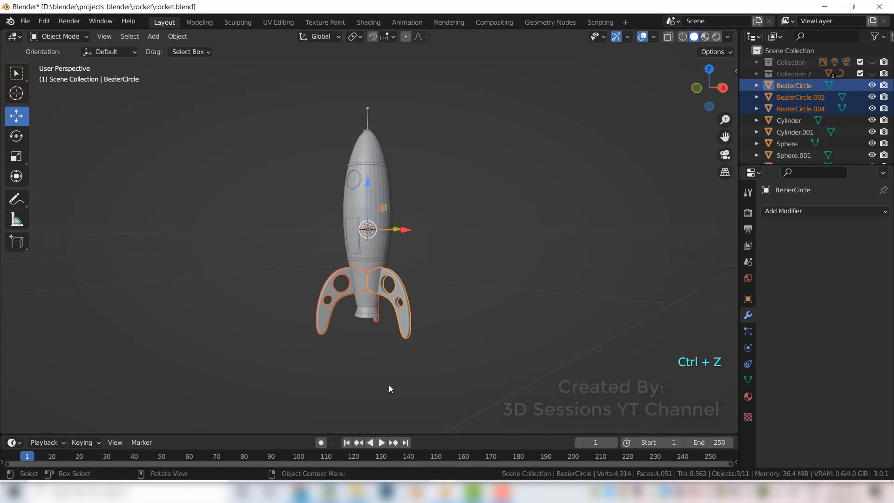
{"action": "key", "text": "grave"}
{"action": "left_click", "coordinate": [230, 326]}
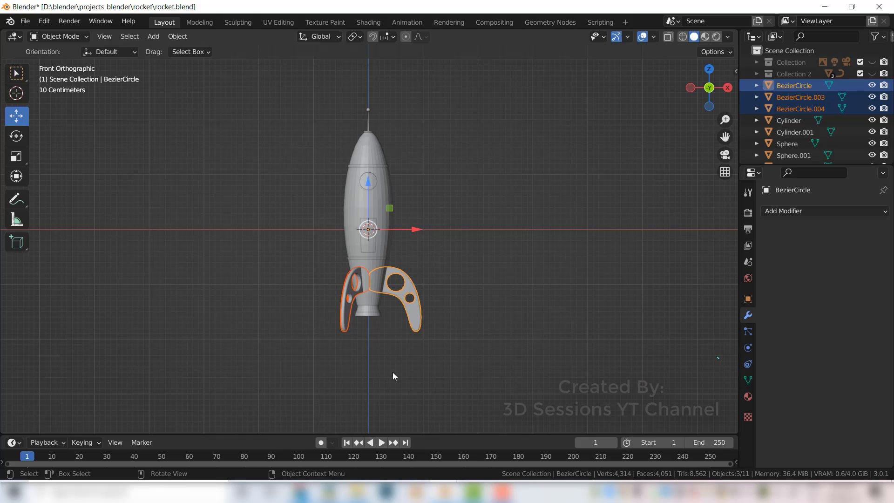
Step: Try rotating all three fins by about 8° in the front view and undo it
{"action": "key", "text": "r"}
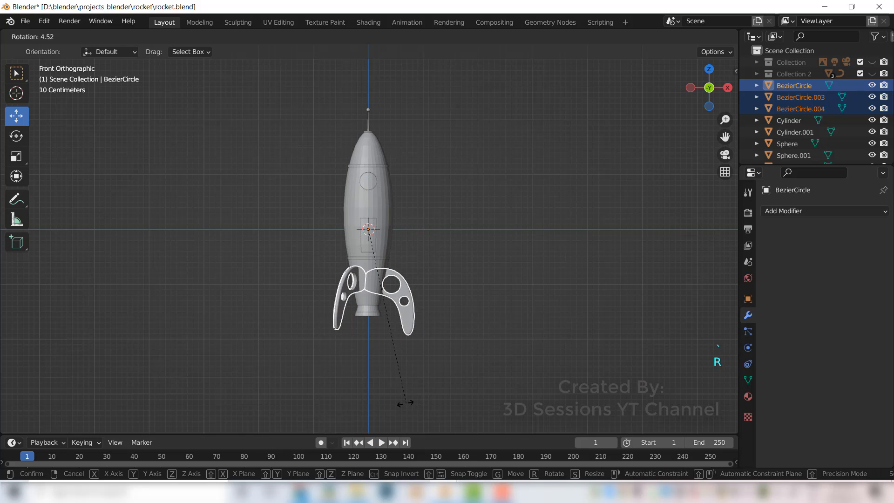
{"action": "left_click", "coordinate": [394, 403]}
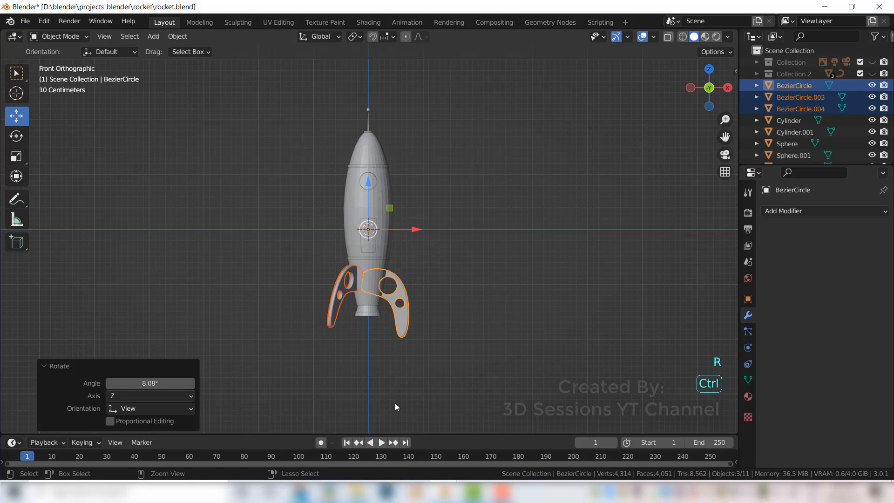
{"action": "key", "text": "ctrl+z"}
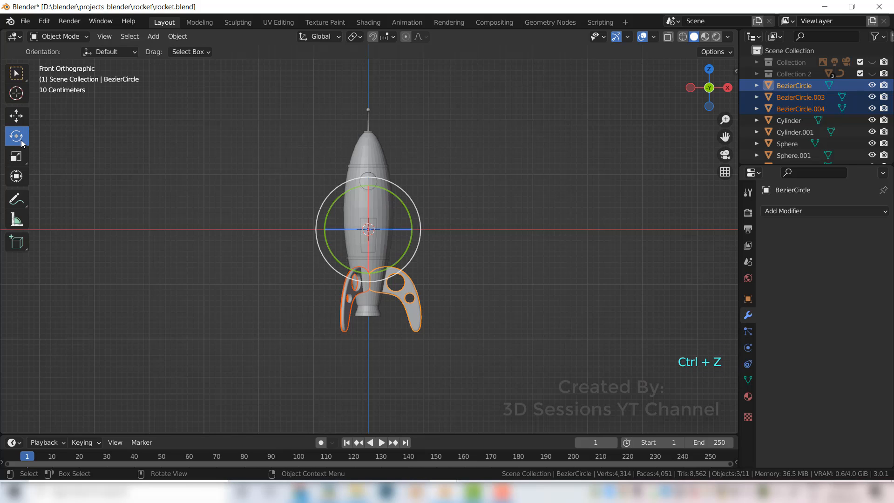
Step: Rotate all three selected fins together around the vertical Z axis with the Rotate tool in the front view, and clear the selection
{"action": "left_click", "coordinate": [17, 138]}
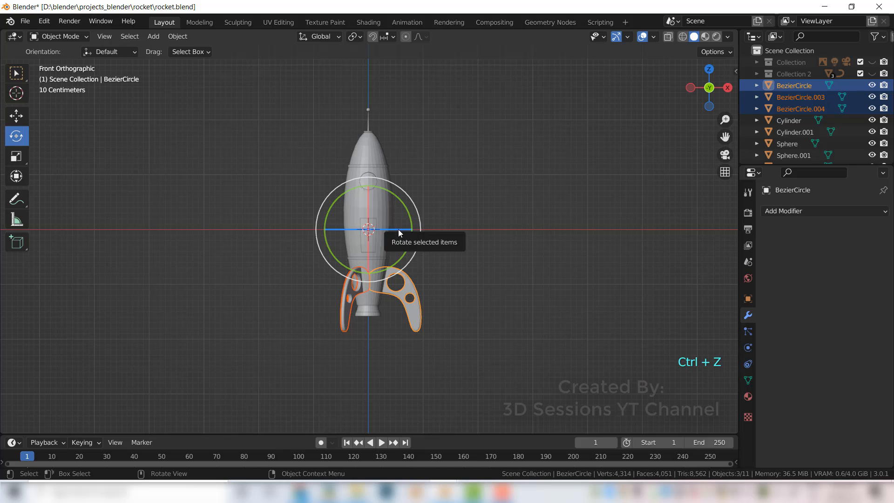
{"action": "left_click_drag", "start_coordinate": [399, 229], "coordinate": [373, 308]}
{"action": "left_click", "coordinate": [403, 384]}
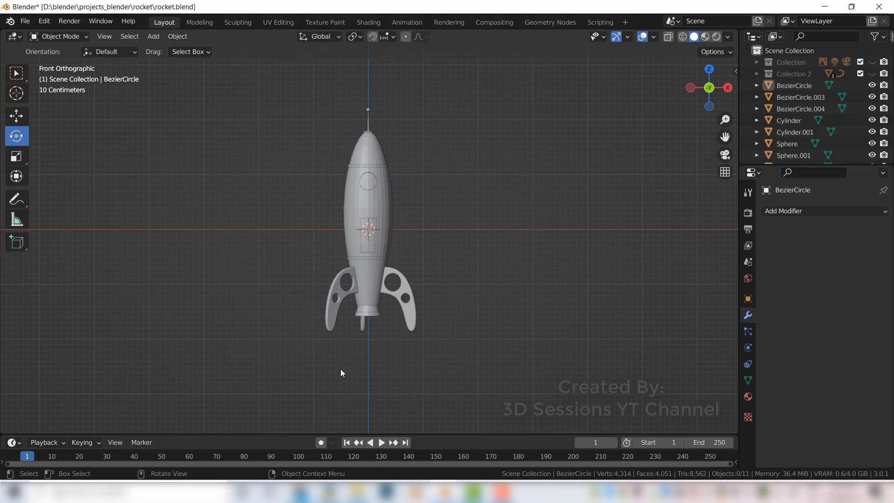
{"action": "scroll", "coordinate": [341, 371], "scroll_direction": "up", "scroll_amount": 3}
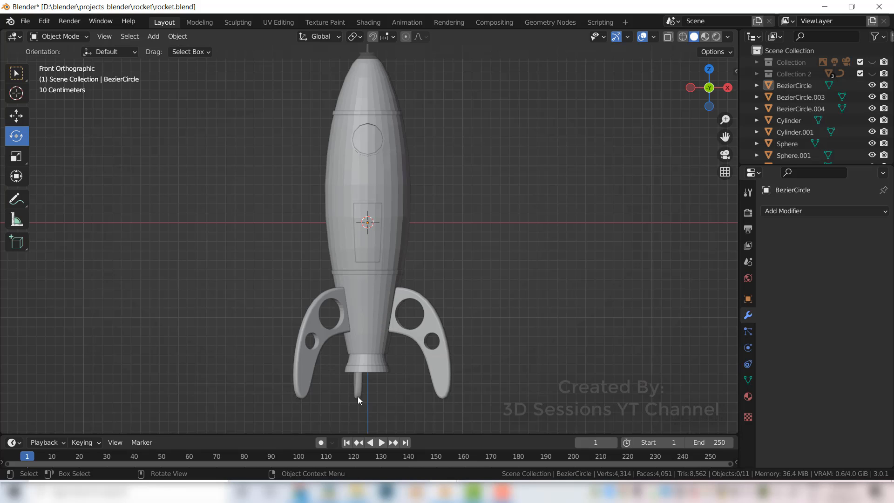
Step: Reselect all three fins and rotate them by about 10.1° around the global Z axis
{"action": "left_click", "coordinate": [294, 385]}
{"action": "left_click", "coordinate": [443, 390], "text": "shift"}
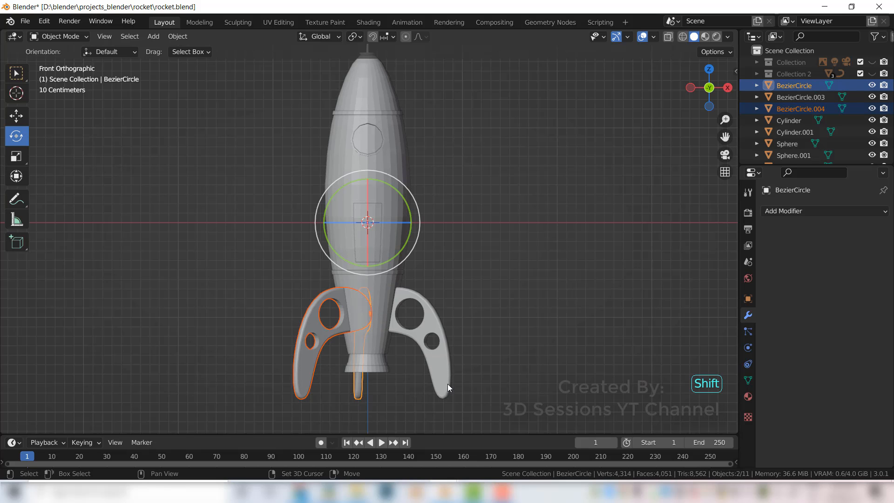
{"action": "left_click", "coordinate": [443, 390], "text": "shift"}
{"action": "mouse_move", "coordinate": [400, 223]}
{"action": "left_mouse_down"}
{"action": "mouse_move", "coordinate": [386, 224]}
{"action": "mouse_move", "coordinate": [418, 232]}
{"action": "mouse_move", "coordinate": [391, 232]}
{"action": "left_mouse_up"}
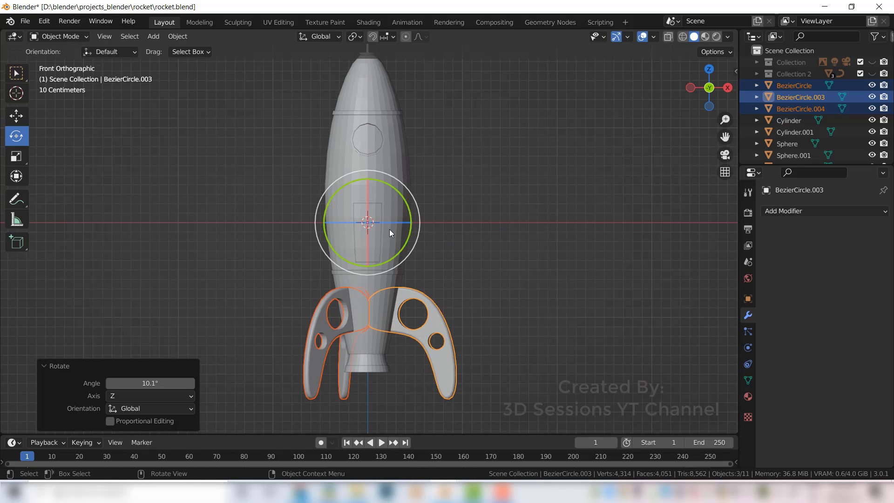
Step: Try rotating all three fins by about 2.29° around the global Y axis and undo it
{"action": "key", "text": "r"}
{"action": "key", "text": "y"}
{"action": "left_click", "coordinate": [408, 268]}
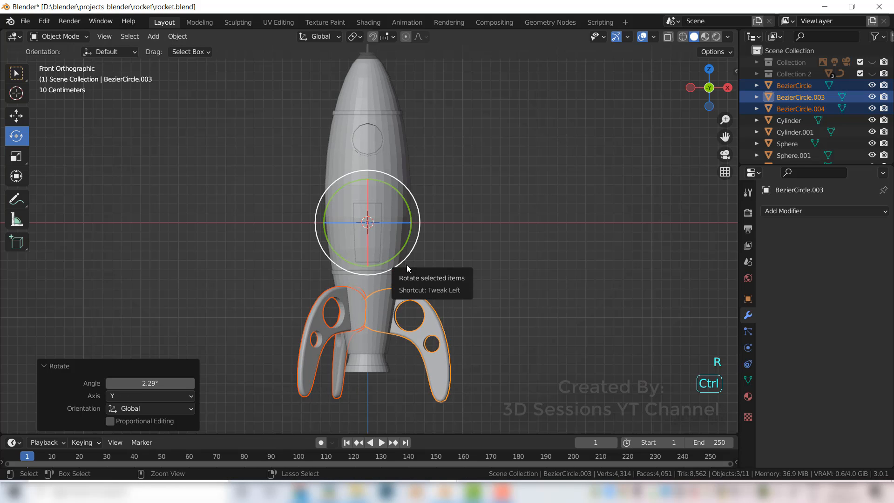
{"action": "key", "text": "ctrl+z"}
Step: Rotate the three fins by about -17.23° around global Z to centre the middle fin in the front view, and deselect them
{"action": "key", "text": "r"}
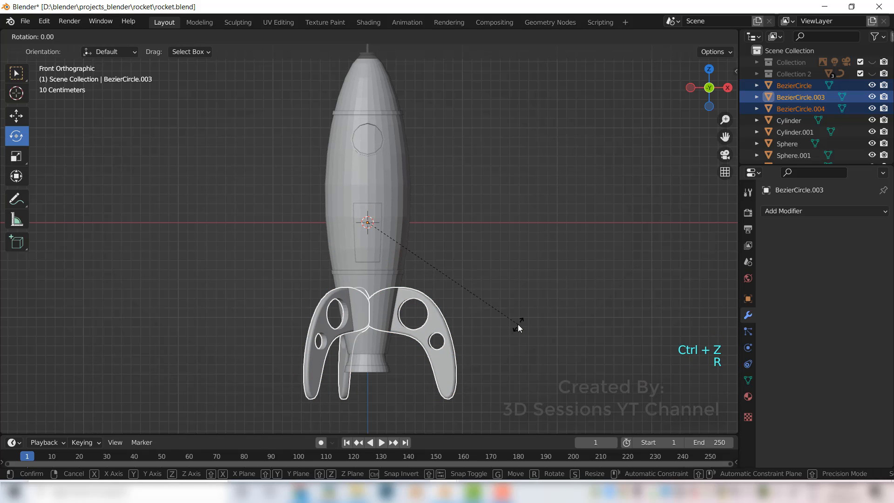
{"action": "key", "text": "z"}
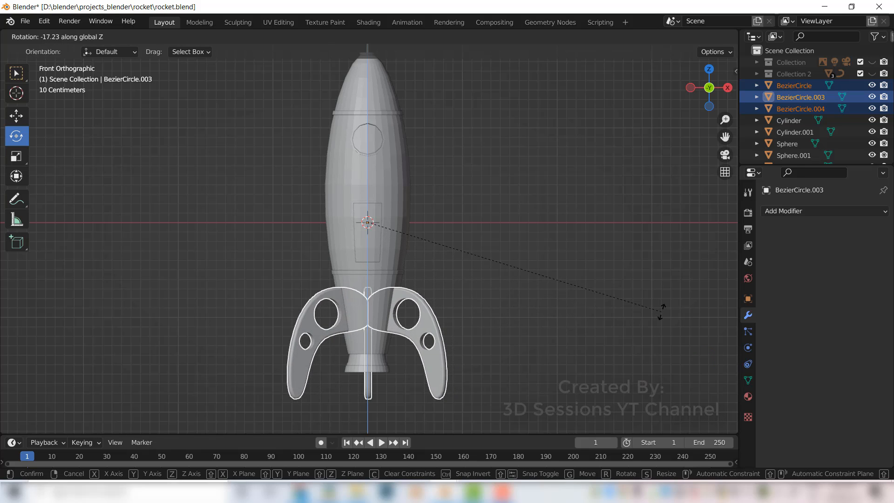
{"action": "left_click", "coordinate": [661, 311]}
{"action": "key", "text": "Tab"}
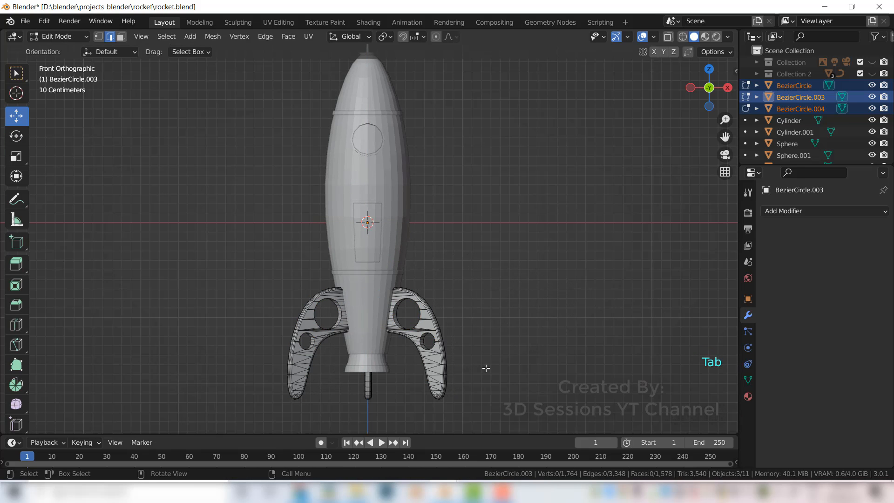
{"action": "key", "text": "Tab"}
{"action": "left_click", "coordinate": [522, 375]}
{"action": "scroll", "coordinate": [424, 392], "scroll_direction": "down", "scroll_amount": 2}
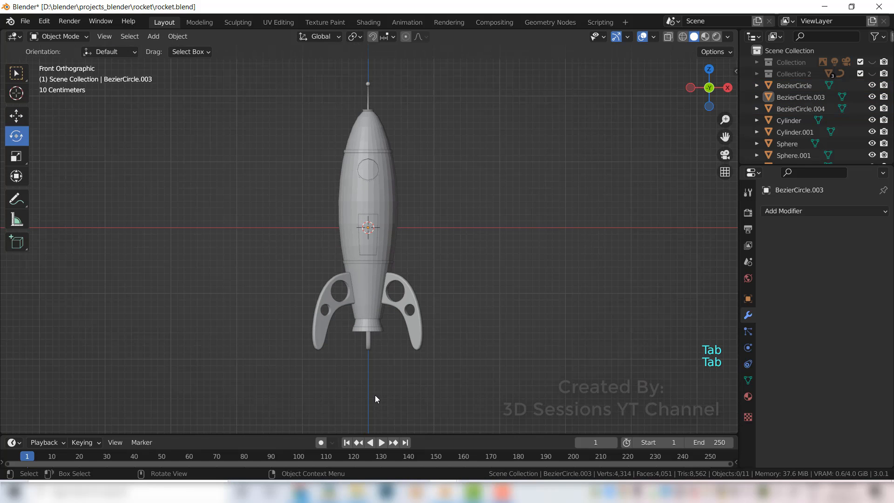
Step: Save the rocket file
{"action": "middle_click_drag", "start_coordinate": [287, 379], "coordinate": [320, 387]}
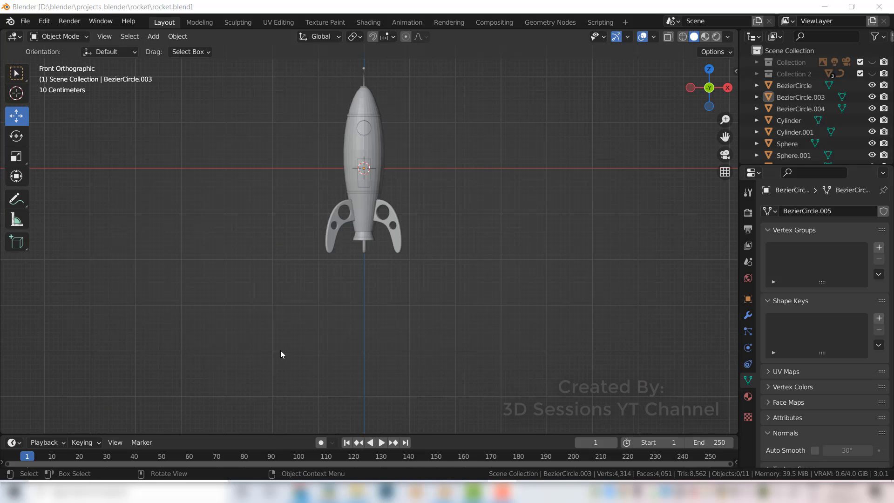
{"action": "scroll", "coordinate": [259, 362], "scroll_direction": "up", "scroll_amount": 6}
{"action": "key", "text": "ctrl+s"}
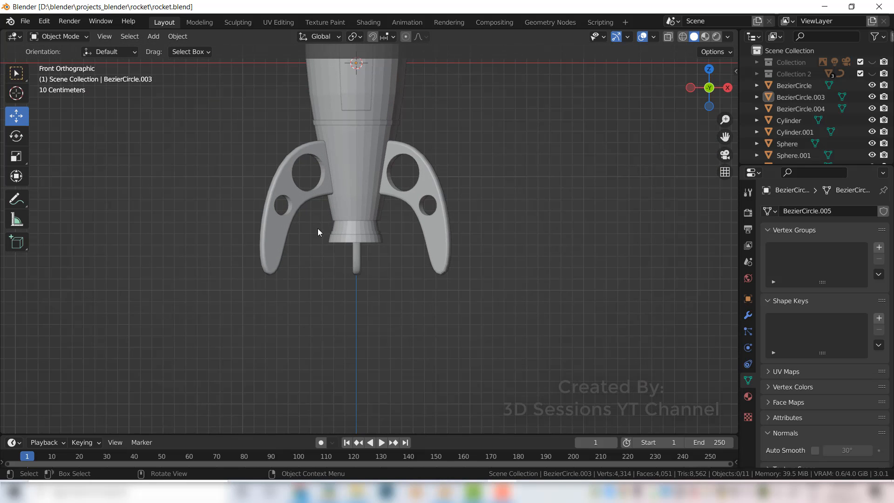
Step: Select the rocket's main body and apply Shade Smooth to it
{"action": "middle_click_drag", "start_coordinate": [317, 231], "coordinate": [390, 225]}
{"action": "middle_click_drag", "start_coordinate": [384, 123], "coordinate": [362, 315], "text": "shift"}
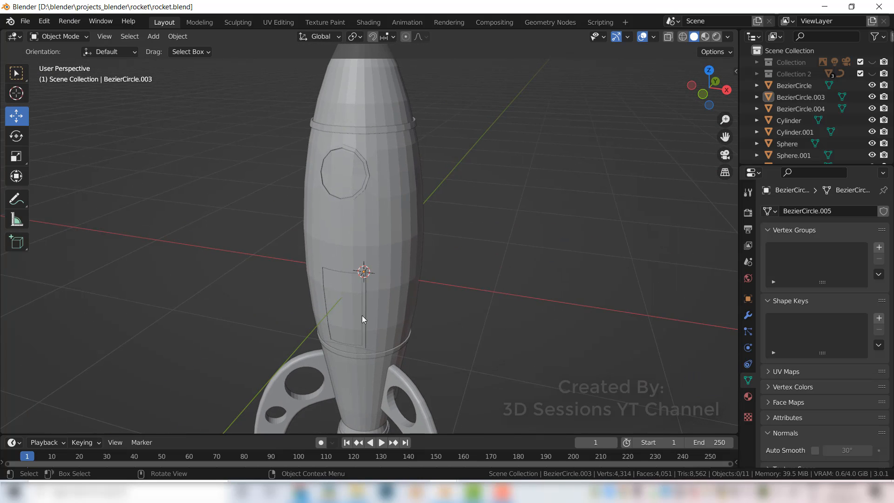
{"action": "left_click", "coordinate": [389, 213]}
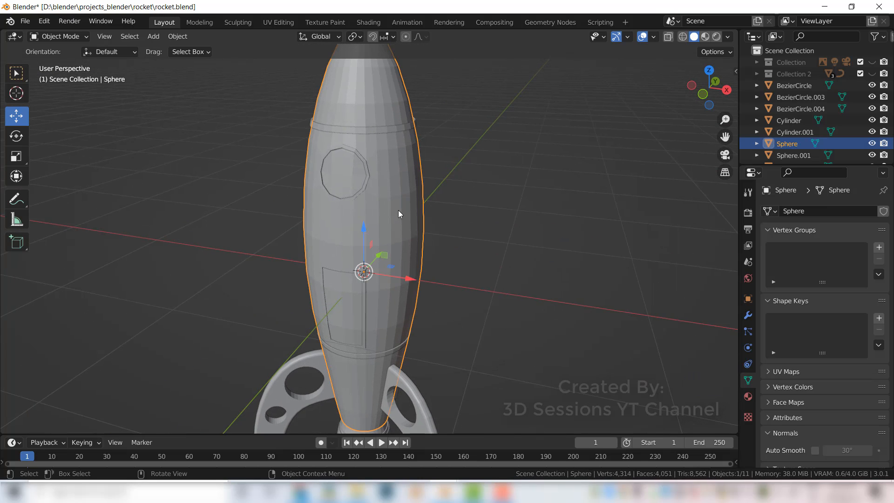
{"action": "scroll", "coordinate": [397, 210], "scroll_direction": "down", "scroll_amount": 3}
{"action": "right_click", "coordinate": [391, 207]}
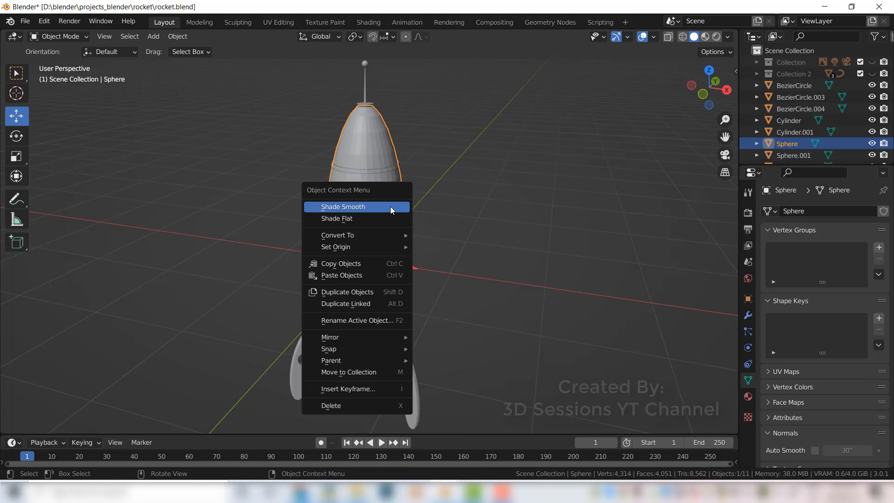
{"action": "left_click", "coordinate": [391, 206]}
{"action": "middle_click_drag", "start_coordinate": [378, 307], "coordinate": [400, 200]}
{"action": "scroll", "coordinate": [392, 231], "scroll_direction": "up", "scroll_amount": 4}
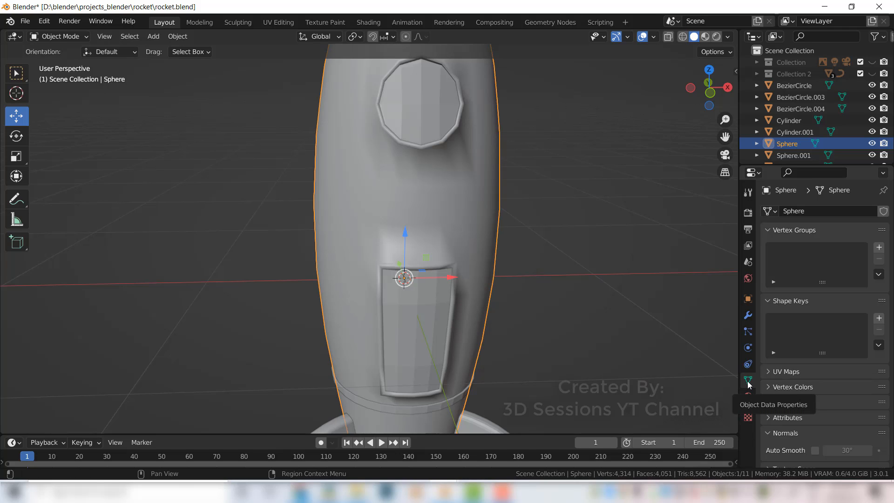
Step: Enable Auto Smooth at 30° in the main body's normals settings
{"action": "scroll", "coordinate": [797, 418], "scroll_direction": "down", "scroll_amount": 3}
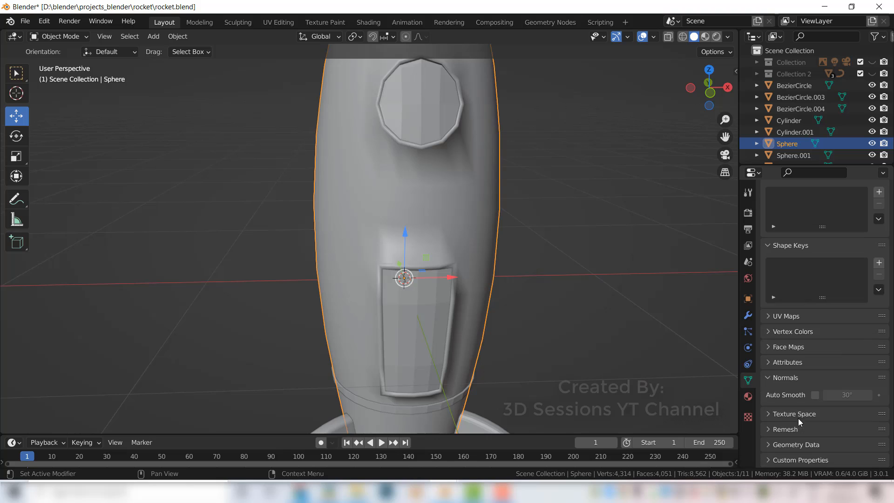
{"action": "scroll", "coordinate": [770, 379], "scroll_direction": "up", "scroll_amount": 1}
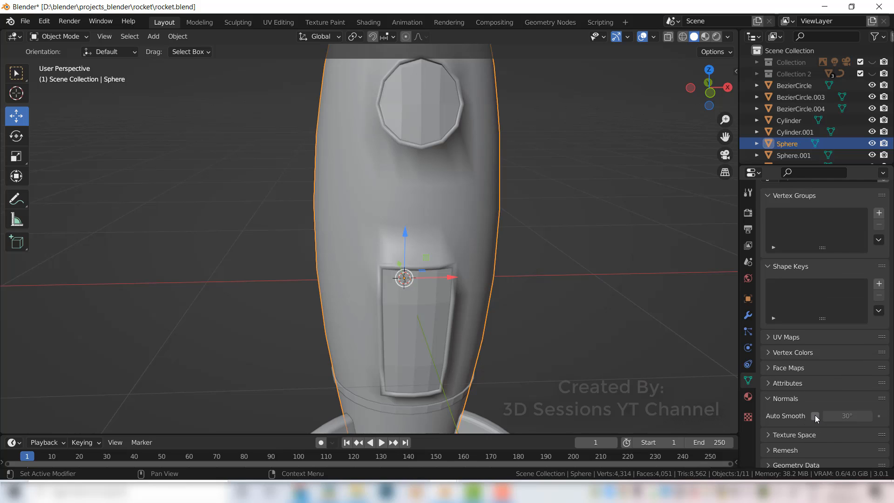
{"action": "left_click", "coordinate": [815, 416]}
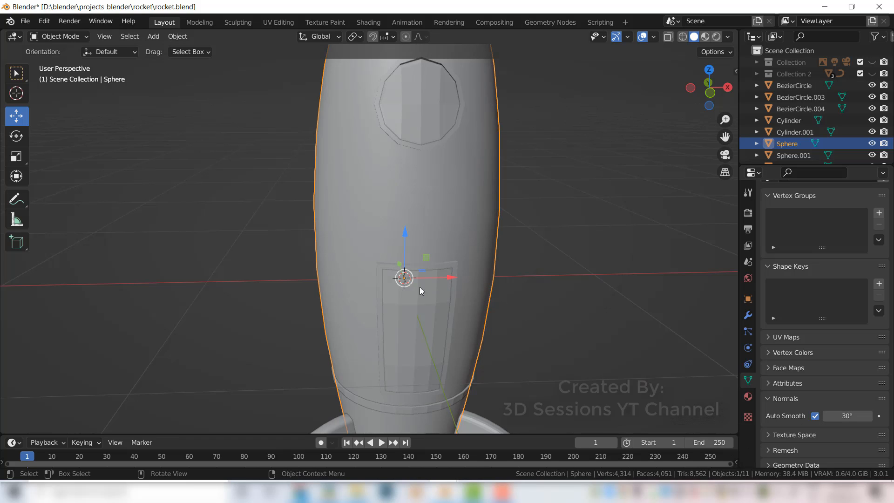
{"action": "middle_click_drag", "start_coordinate": [412, 292], "coordinate": [431, 290]}
{"action": "scroll", "coordinate": [431, 287], "scroll_direction": "down", "scroll_amount": 2}
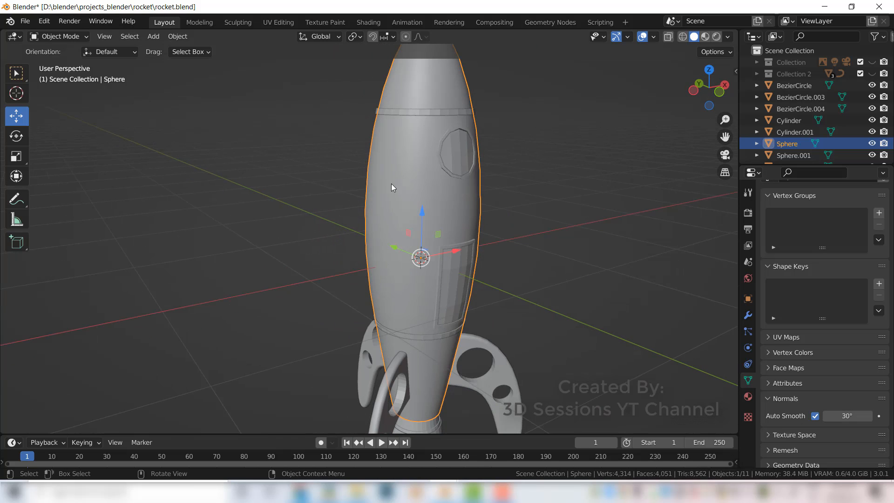
Step: Apply Shade Smooth and Auto Smooth to the two ring bands around the body, and deselect them
{"action": "left_click", "coordinate": [437, 111]}
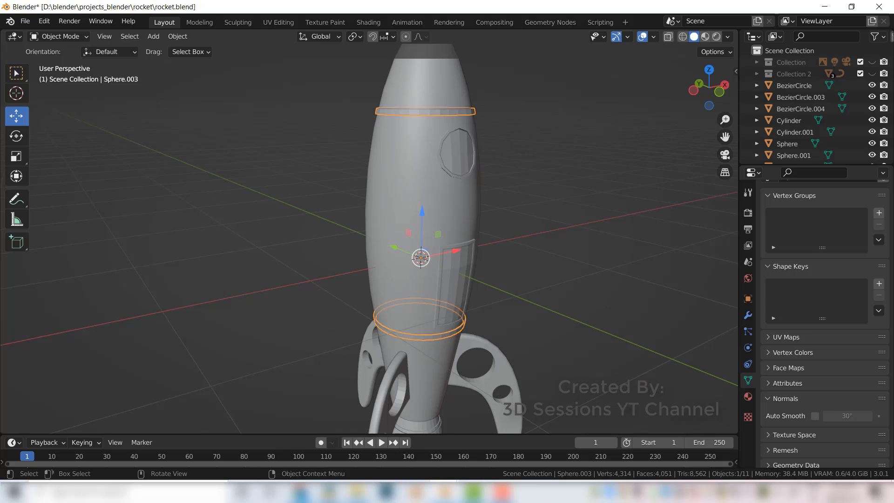
{"action": "right_click", "coordinate": [431, 120]}
{"action": "left_click", "coordinate": [433, 114]}
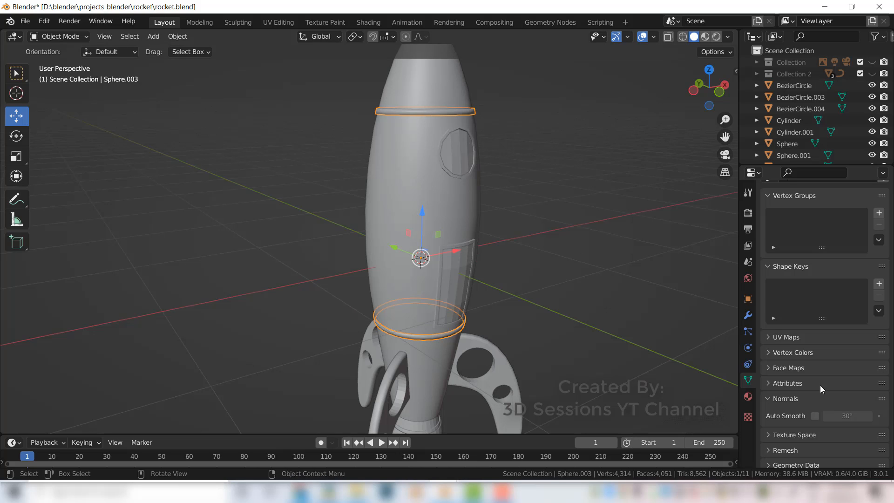
{"action": "left_click", "coordinate": [816, 415]}
{"action": "key", "text": "alt+a"}
Step: Shade the round window and the door smooth together, enable Auto Smooth with the door active, and clear the selection
{"action": "left_click", "coordinate": [458, 153]}
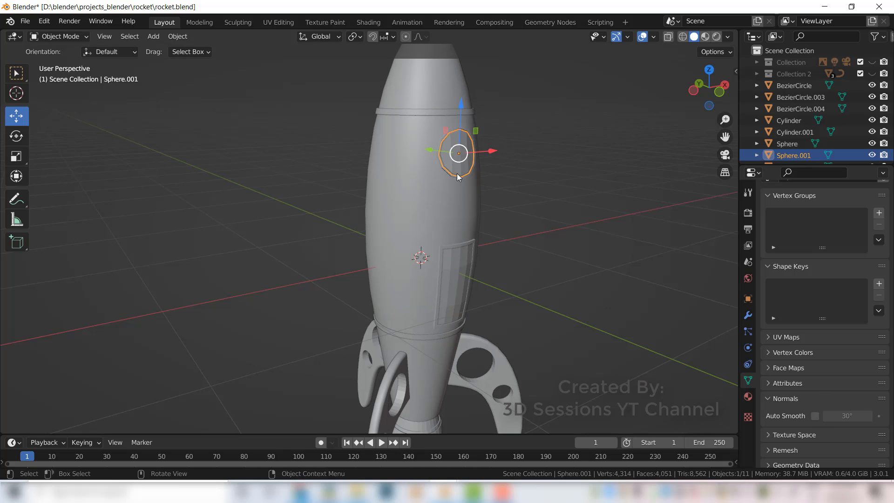
{"action": "left_click", "coordinate": [452, 278], "text": "shift"}
{"action": "right_click", "coordinate": [445, 259]}
{"action": "left_click", "coordinate": [445, 258]}
{"action": "left_click", "coordinate": [814, 415]}
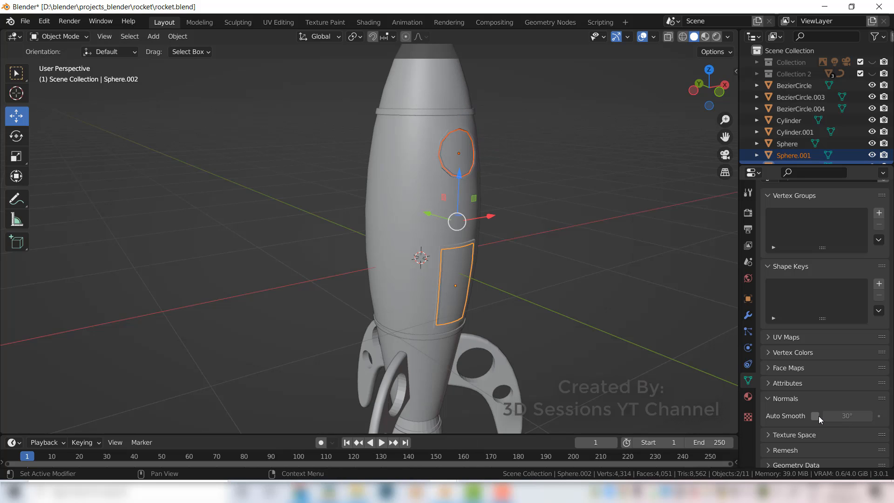
{"action": "left_click", "coordinate": [551, 336]}
Step: Apply smooth shading and Auto Smooth to the antenna on the nose and to the small ball at its tip
{"action": "scroll", "coordinate": [440, 292], "scroll_direction": "up", "scroll_amount": 1}
{"action": "scroll", "coordinate": [408, 218], "scroll_direction": "down", "scroll_amount": 3}
{"action": "middle_click_drag", "start_coordinate": [382, 98], "coordinate": [387, 245], "text": "shift"}
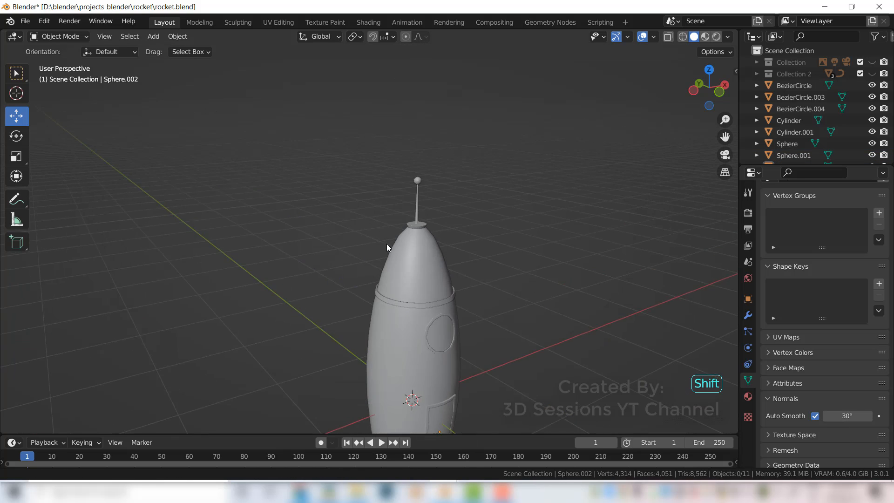
{"action": "scroll", "coordinate": [465, 224], "scroll_direction": "up", "scroll_amount": 5}
{"action": "left_click", "coordinate": [507, 207]}
{"action": "right_click", "coordinate": [507, 207]}
{"action": "left_click", "coordinate": [814, 415]}
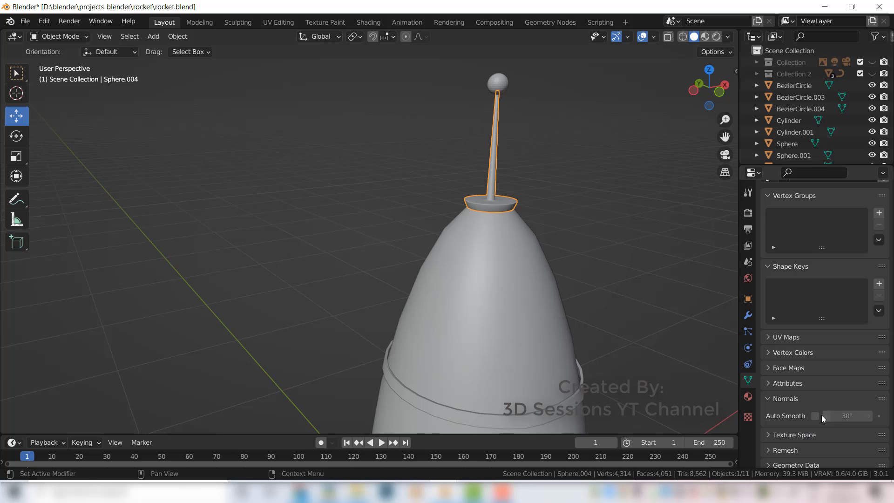
{"action": "left_click", "coordinate": [627, 279]}
{"action": "left_click", "coordinate": [498, 83]}
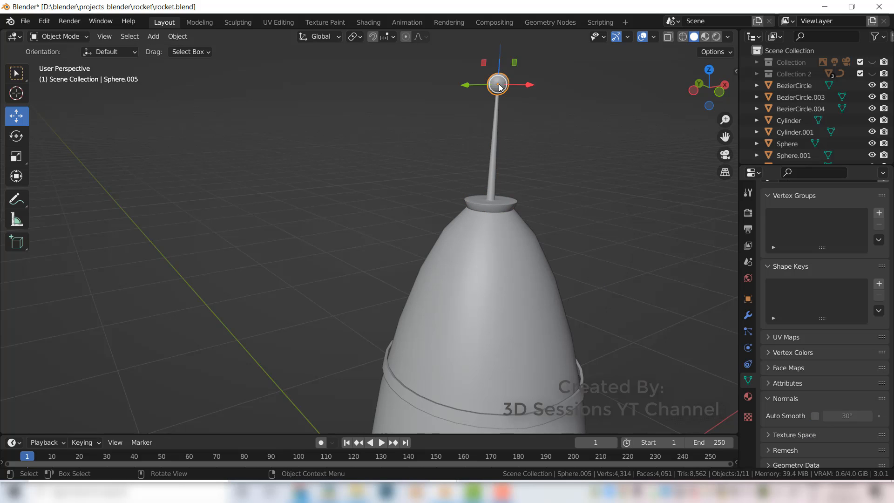
{"action": "scroll", "coordinate": [587, 292], "scroll_direction": "down", "scroll_amount": 3}
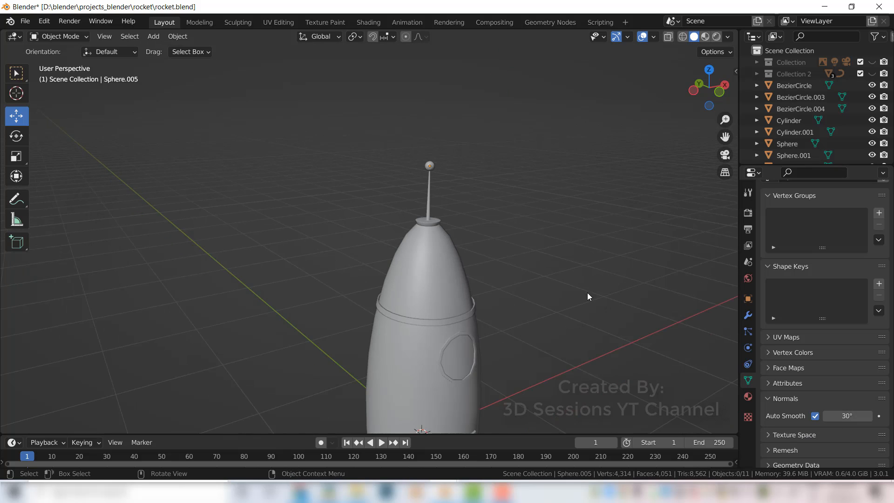
Step: Select all three fins, shade them smooth, enable Auto Smooth on the active original fin, and deselect them
{"action": "scroll", "coordinate": [418, 261], "scroll_direction": "down", "scroll_amount": 8, "text": "shift"}
{"action": "left_click", "coordinate": [435, 256]}
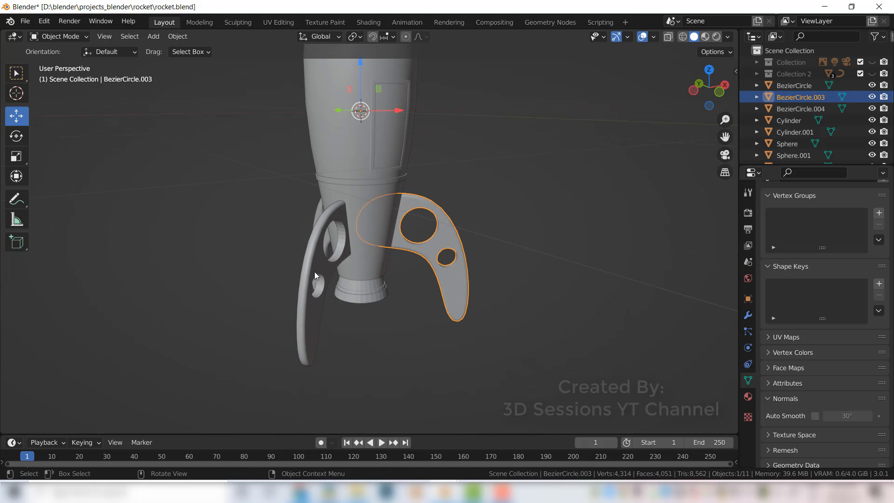
{"action": "left_click", "coordinate": [314, 271], "text": "shift"}
{"action": "middle_click_drag", "start_coordinate": [314, 271], "coordinate": [340, 341]}
{"action": "left_click", "coordinate": [451, 323], "text": "shift"}
{"action": "middle_click_drag", "start_coordinate": [451, 323], "coordinate": [425, 283]}
{"action": "right_click", "coordinate": [422, 256]}
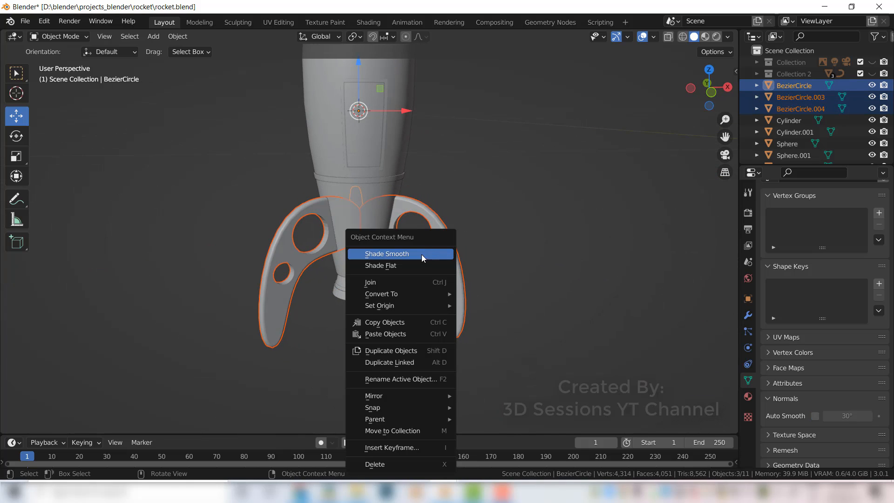
{"action": "left_click", "coordinate": [422, 254]}
{"action": "left_click", "coordinate": [814, 416]}
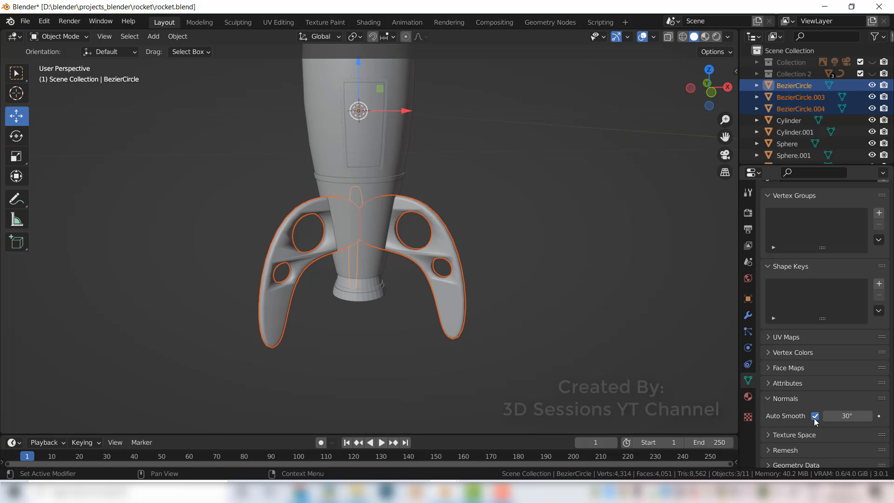
{"action": "key", "text": "alt+a"}
Step: Enable Auto Smooth at 30° separately on the two duplicated fins, BezierCircle.003 and BezierCircle.004
{"action": "left_click", "coordinate": [455, 313]}
{"action": "left_click", "coordinate": [815, 417]}
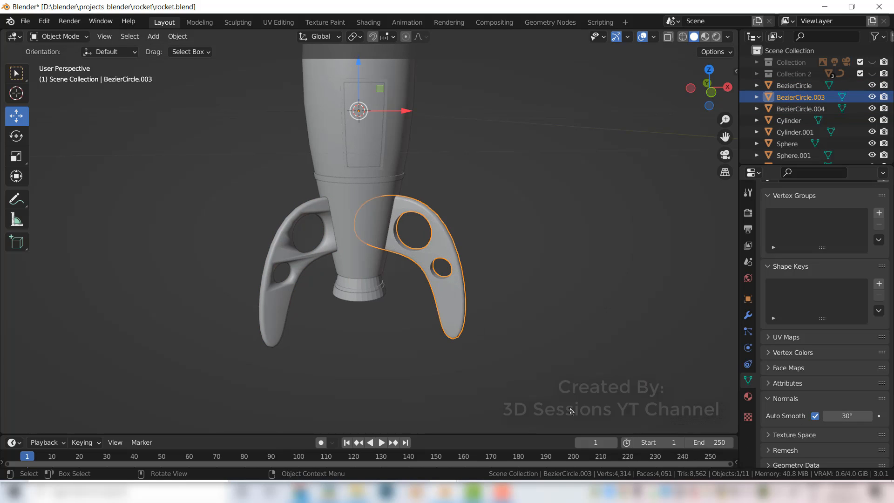
{"action": "left_click", "coordinate": [530, 382]}
{"action": "left_click", "coordinate": [279, 303]}
{"action": "left_click", "coordinate": [815, 416]}
Step: Select the nozzle piece directly below the body, apply Shade Smooth to it, and clear the selection
{"action": "middle_click_drag", "start_coordinate": [646, 398], "coordinate": [332, 334]}
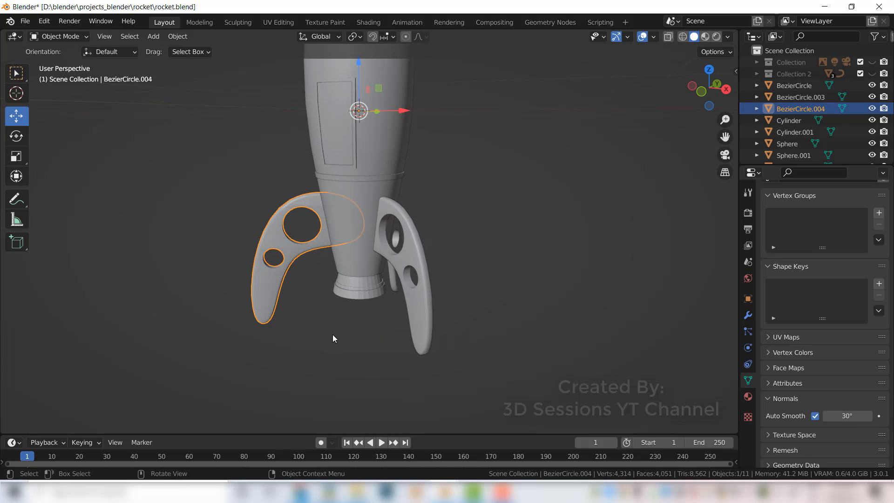
{"action": "left_click", "coordinate": [358, 305]}
{"action": "scroll", "coordinate": [363, 317], "scroll_direction": "up", "scroll_amount": 2}
{"action": "left_click", "coordinate": [354, 320]}
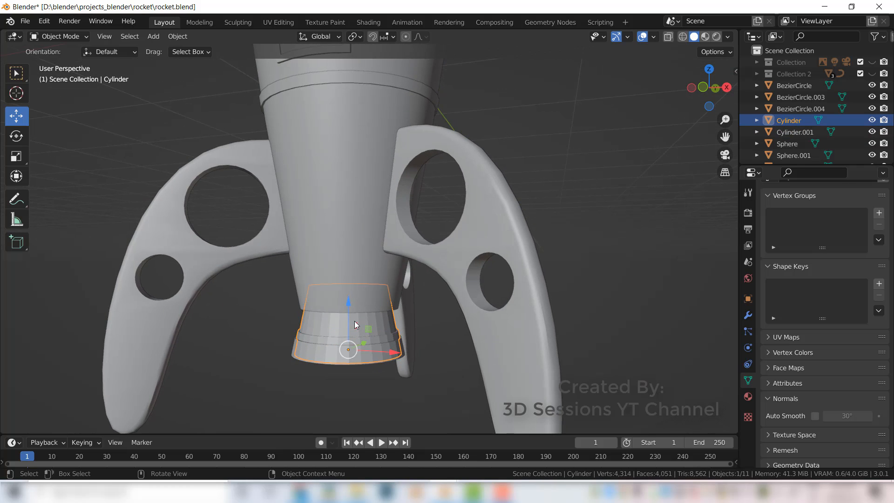
{"action": "key", "text": "alt+z"}
{"action": "scroll", "coordinate": [373, 324], "scroll_direction": "up", "scroll_amount": 3}
{"action": "right_click", "coordinate": [345, 270]}
{"action": "left_click", "coordinate": [344, 267]}
{"action": "key", "text": "alt+z"}
{"action": "left_click", "coordinate": [388, 367]}
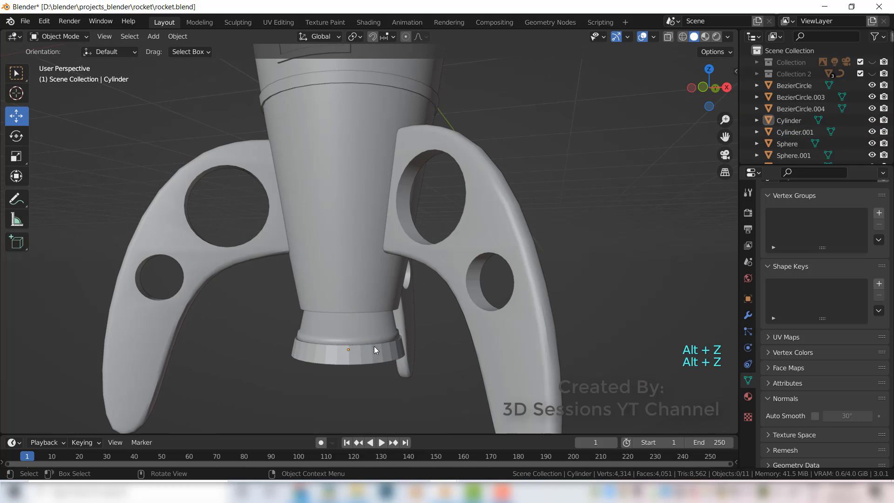
Step: Enable Auto Smooth on the nozzle piece, then apply Shade Smooth and 30° Auto Smooth to the ring at its lower end and deselect it
{"action": "left_click", "coordinate": [815, 415]}
{"action": "left_click", "coordinate": [329, 353]}
{"action": "right_click", "coordinate": [298, 269]}
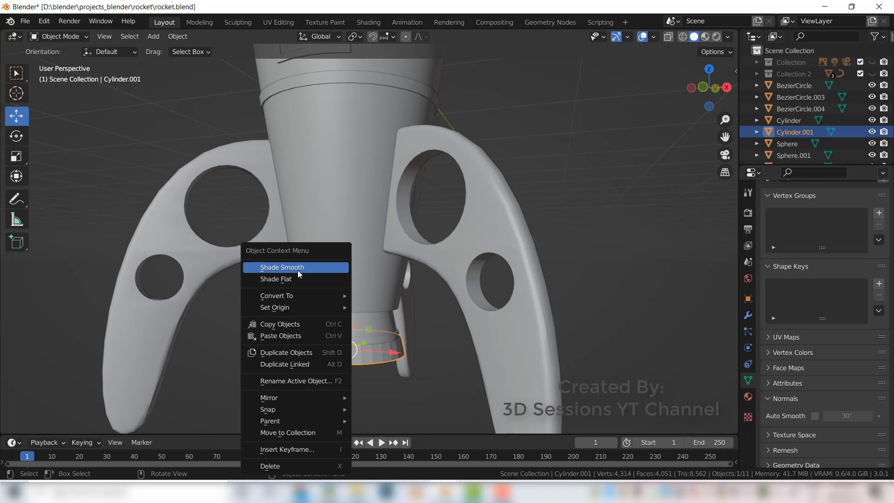
{"action": "left_click", "coordinate": [297, 268]}
{"action": "left_click", "coordinate": [815, 416]}
{"action": "left_click", "coordinate": [285, 376]}
Step: Examine the whole smoothed rocket and the angular outline of the round window on the upper body
{"action": "scroll", "coordinate": [325, 298], "scroll_direction": "down", "scroll_amount": 7}
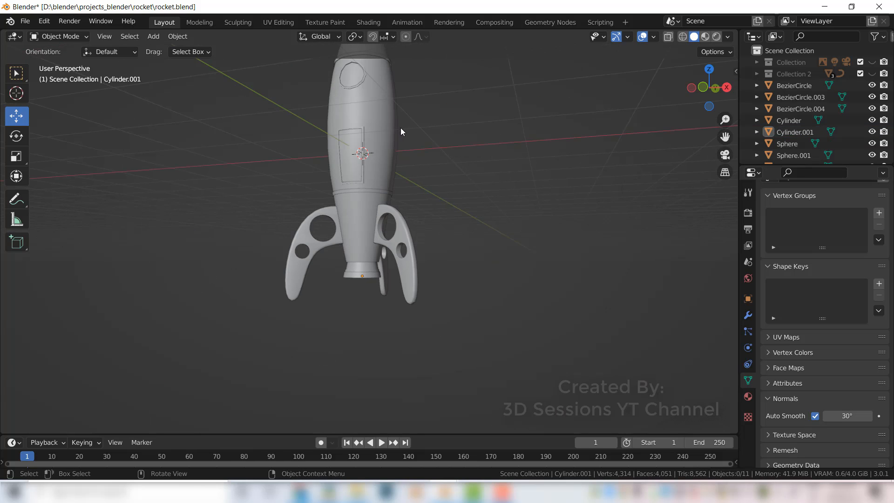
{"action": "middle_click_drag", "start_coordinate": [418, 193], "coordinate": [424, 289], "text": "shift"}
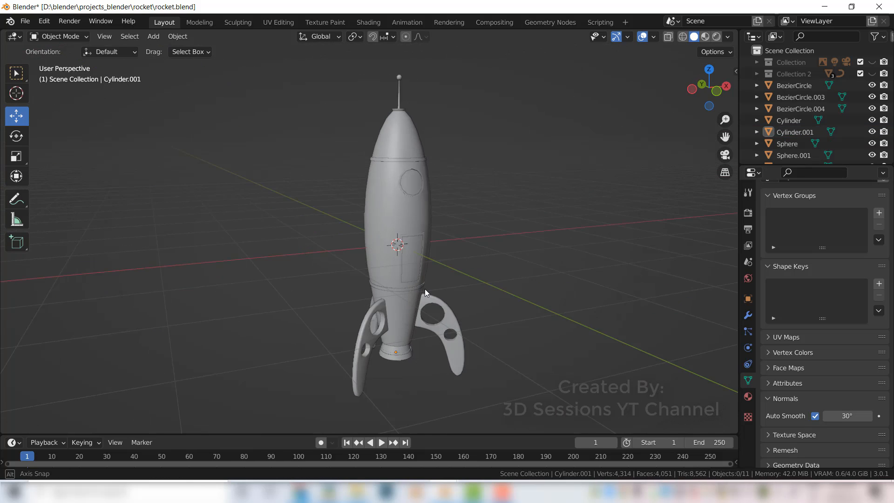
{"action": "scroll", "coordinate": [424, 289], "scroll_direction": "up", "scroll_amount": 4}
{"action": "middle_click_drag", "start_coordinate": [421, 208], "coordinate": [461, 330], "text": "shift"}
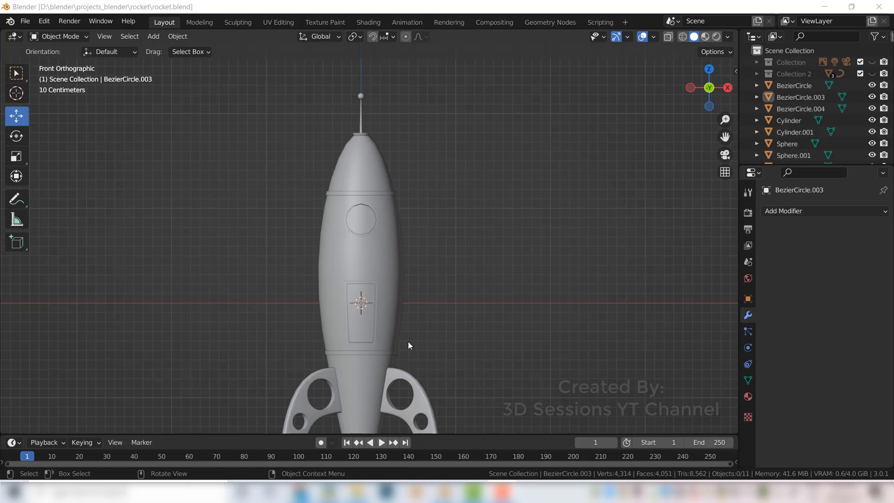
{"action": "scroll", "coordinate": [366, 321], "scroll_direction": "up", "scroll_amount": 5}
{"action": "middle_click_drag", "start_coordinate": [350, 334], "coordinate": [389, 372]}
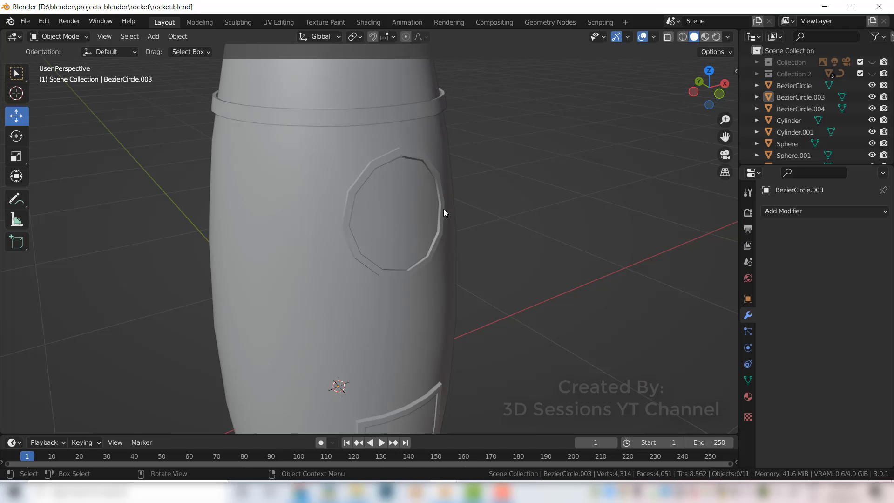
{"action": "scroll", "coordinate": [332, 213], "scroll_direction": "down", "scroll_amount": 3}
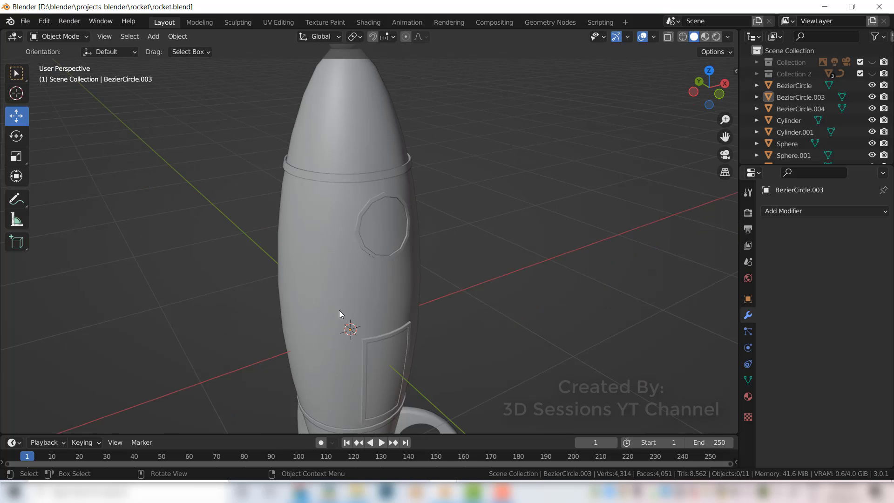
{"action": "scroll", "coordinate": [367, 314], "scroll_direction": "up", "scroll_amount": 3}
{"action": "middle_click_drag", "start_coordinate": [303, 318], "coordinate": [273, 329]}
{"action": "scroll", "coordinate": [289, 339], "scroll_direction": "up", "scroll_amount": 3}
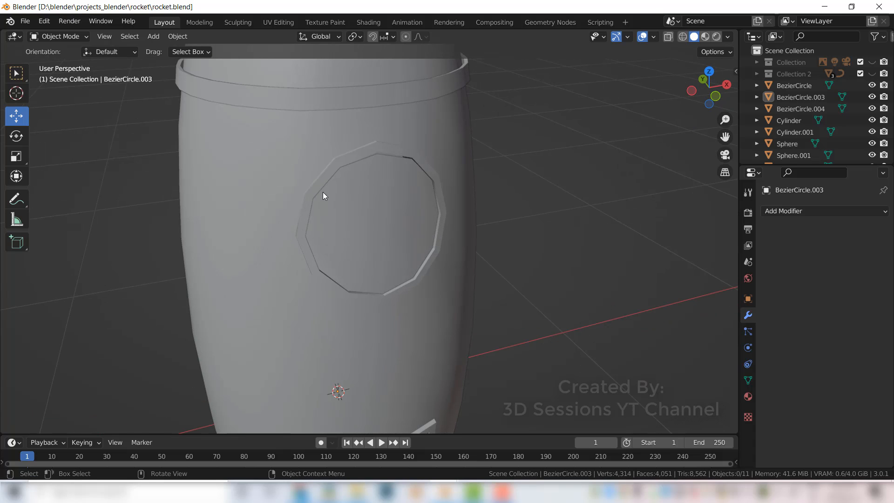
Step: Add a Subdivision Surface modifier to the rocket body and check its effect around the round window and door
{"action": "left_click", "coordinate": [316, 182]}
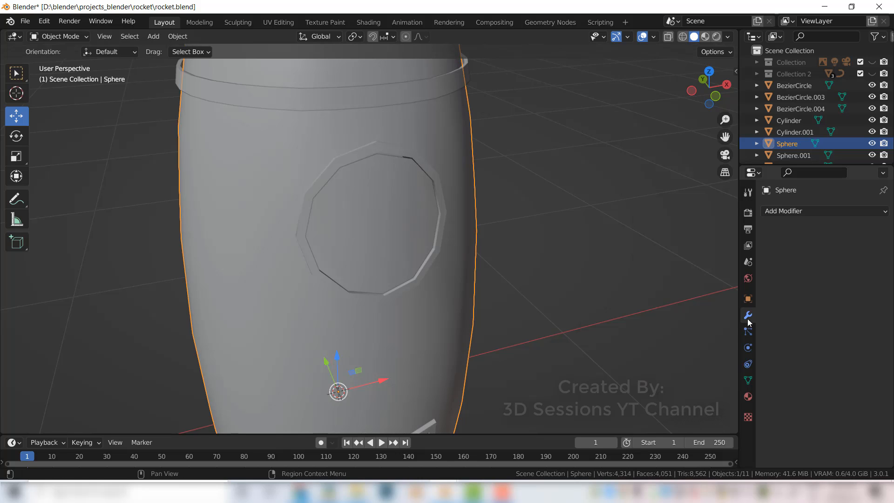
{"action": "left_click", "coordinate": [783, 214]}
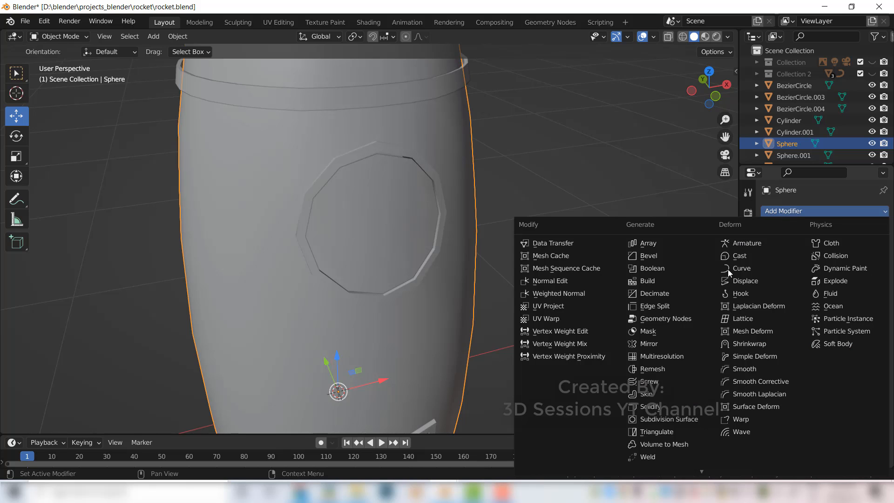
{"action": "left_click", "coordinate": [694, 420]}
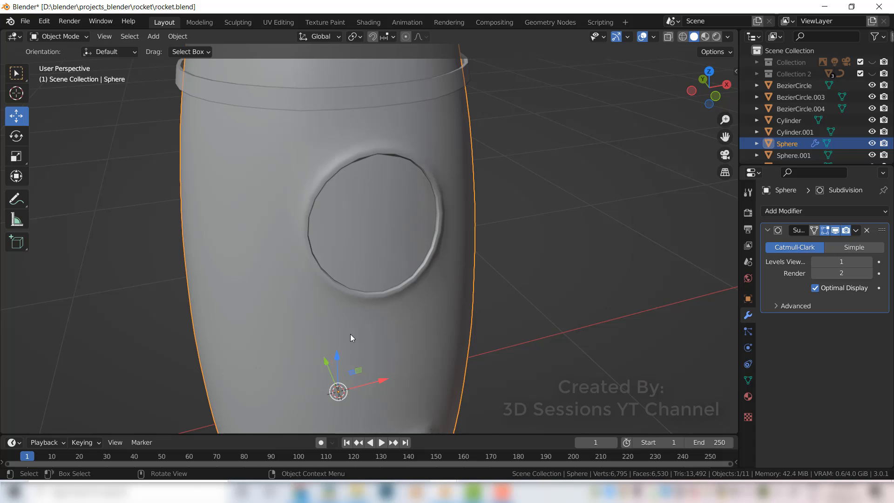
{"action": "middle_click_drag", "start_coordinate": [344, 332], "coordinate": [326, 324]}
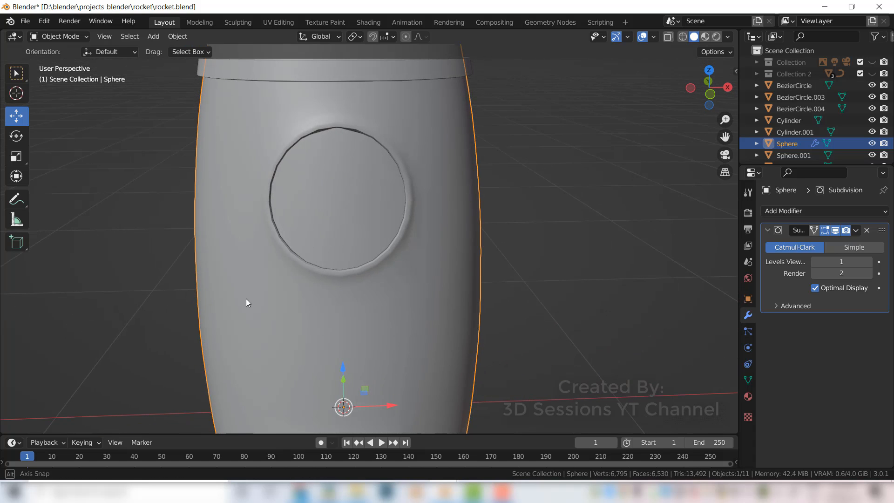
{"action": "scroll", "coordinate": [380, 283], "scroll_direction": "down", "scroll_amount": 2}
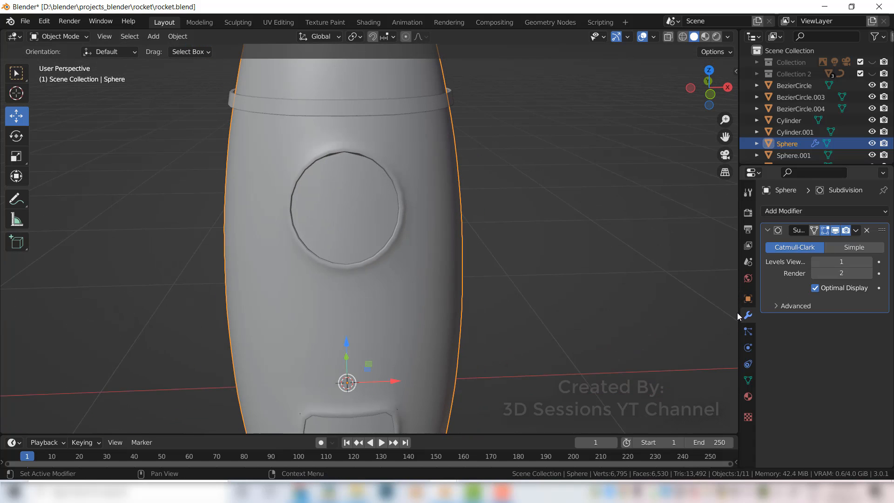
{"action": "middle_click_drag", "start_coordinate": [221, 333], "coordinate": [370, 250]}
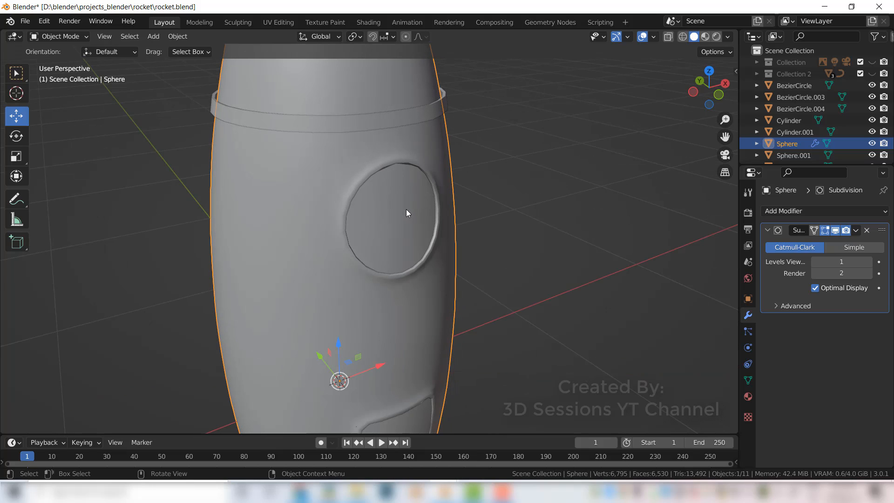
{"action": "mouse_move", "coordinate": [358, 250]}
{"action": "middle_mouse_down"}
{"action": "mouse_move", "coordinate": [341, 248]}
{"action": "mouse_move", "coordinate": [338, 164]}
{"action": "middle_mouse_up"}
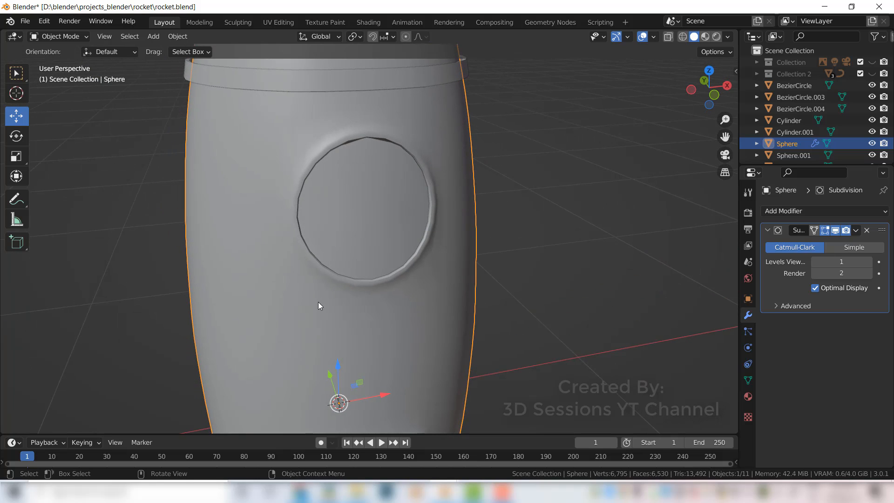
{"action": "middle_click_drag", "start_coordinate": [319, 305], "coordinate": [334, 314]}
Step: Enter Edit Mode on the rocket body and try a loop cut beside the round window's frame
{"action": "key", "text": "Tab"}
{"action": "scroll", "coordinate": [350, 260], "scroll_direction": "up", "scroll_amount": 2}
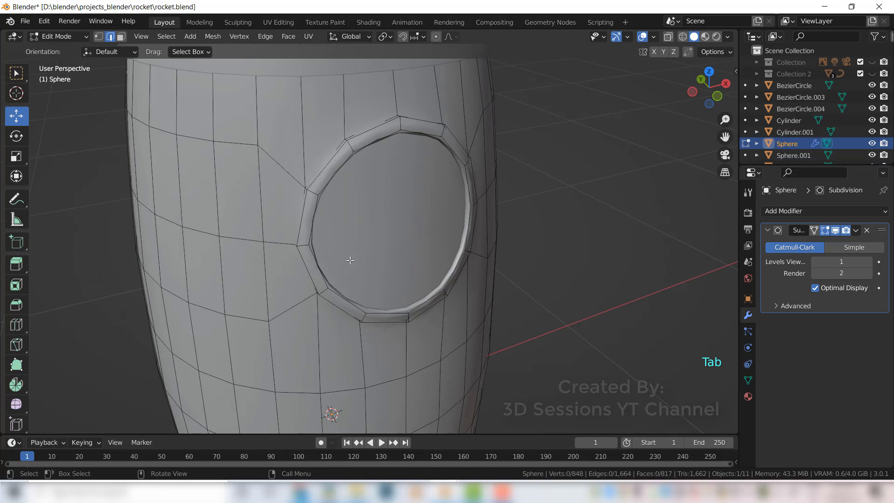
{"action": "scroll", "coordinate": [350, 260], "scroll_direction": "up", "scroll_amount": 2}
{"action": "mouse_move", "coordinate": [259, 302]}
{"action": "middle_mouse_down"}
{"action": "mouse_move", "coordinate": [277, 303]}
{"action": "mouse_move", "coordinate": [272, 311]}
{"action": "middle_mouse_up"}
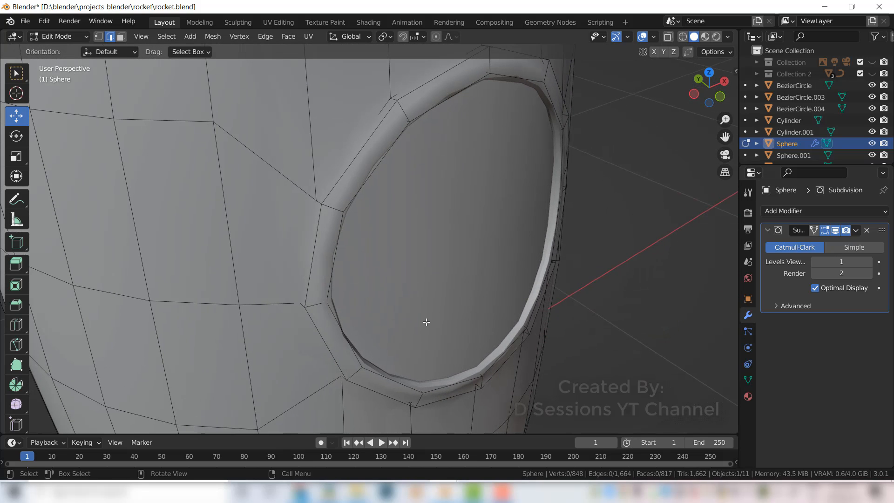
{"action": "middle_click_drag", "start_coordinate": [360, 276], "coordinate": [361, 284]}
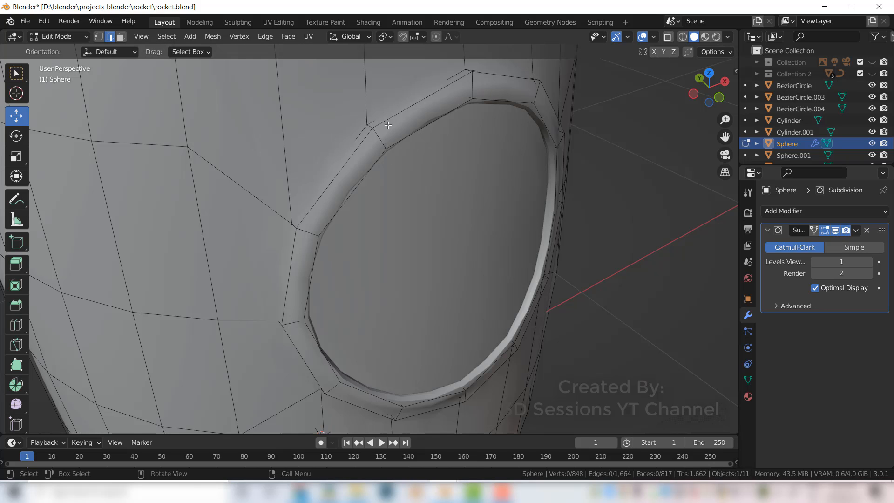
{"action": "scroll", "coordinate": [377, 182], "scroll_direction": "down", "scroll_amount": 5}
{"action": "key", "text": "ctrl+r"}
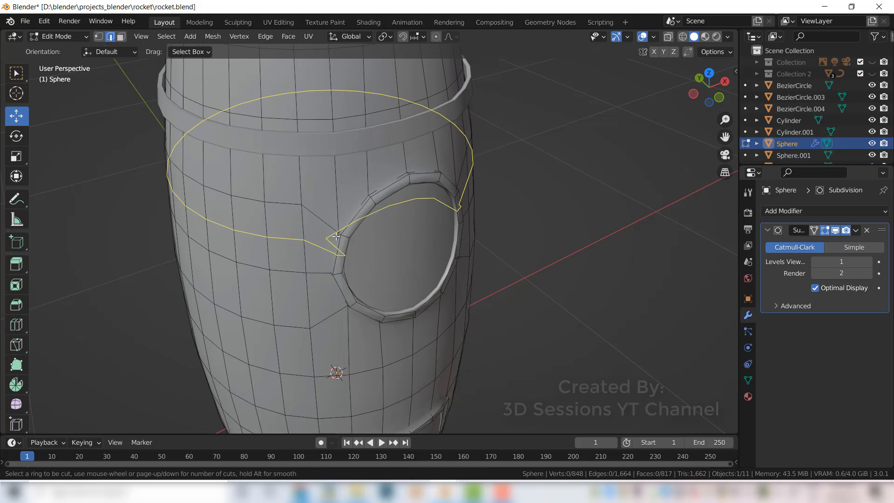
{"action": "key", "text": "Escape"}
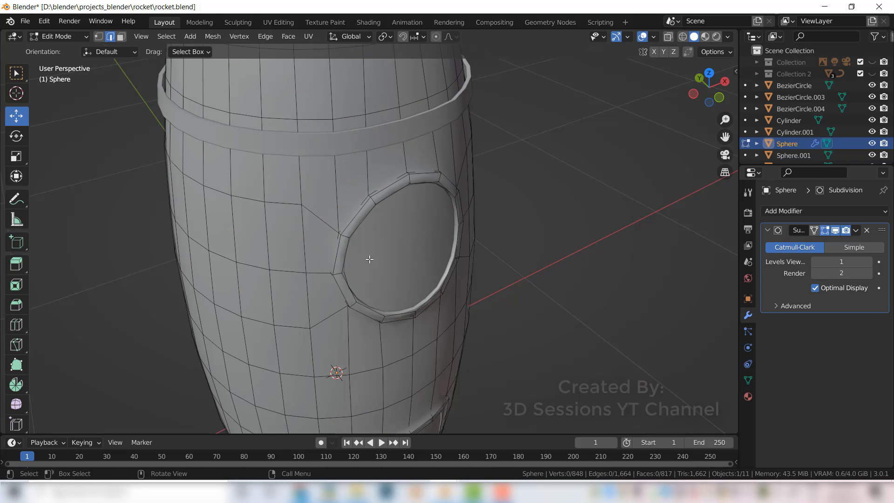
Step: Hide the Subdivision modifier in the viewport and select the complete outer edge loop where the round window's frame meets the body
{"action": "left_click", "coordinate": [836, 230]}
{"action": "middle_click_drag", "start_coordinate": [423, 265], "coordinate": [369, 293]}
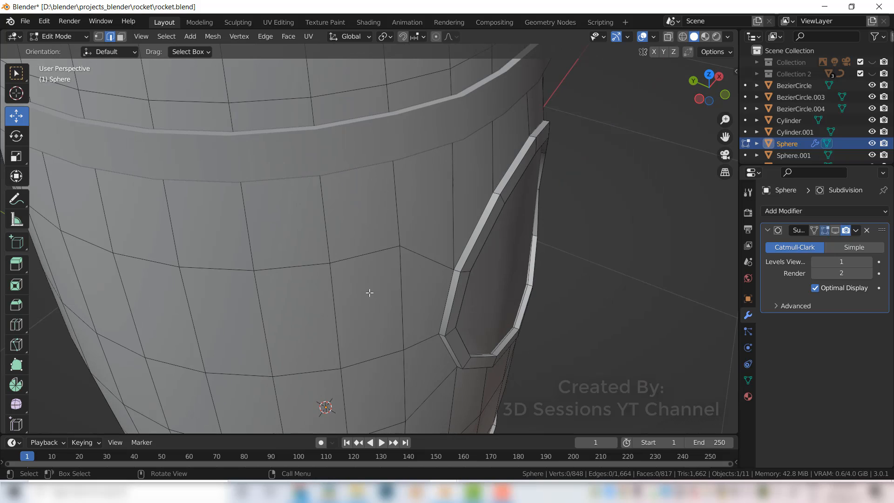
{"action": "left_click", "coordinate": [456, 272], "text": "alt"}
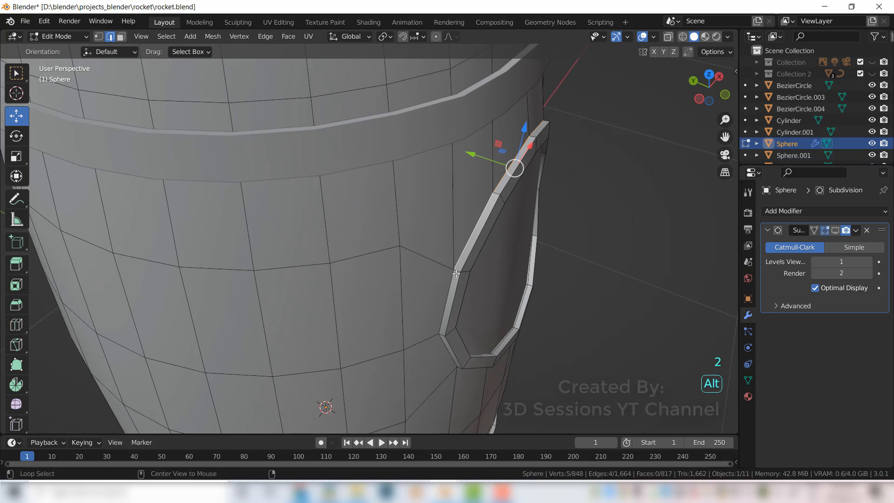
{"action": "left_click", "coordinate": [450, 289], "text": "alt+shift"}
{"action": "middle_click_drag", "start_coordinate": [450, 289], "coordinate": [354, 249]}
{"action": "left_click", "coordinate": [393, 221], "text": "alt+shift"}
{"action": "middle_click_drag", "start_coordinate": [393, 221], "coordinate": [289, 161]}
{"action": "left_click", "coordinate": [288, 161], "text": "alt+shift"}
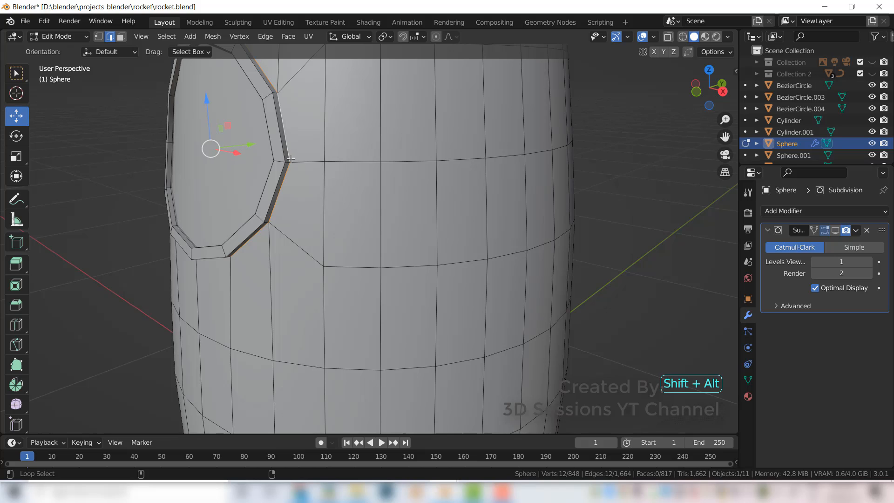
Step: Extrude the selected window edge loop in front view with X-ray on and scale it outward to 1.029
{"action": "key", "text": "grave"}
{"action": "left_click", "coordinate": [228, 184]}
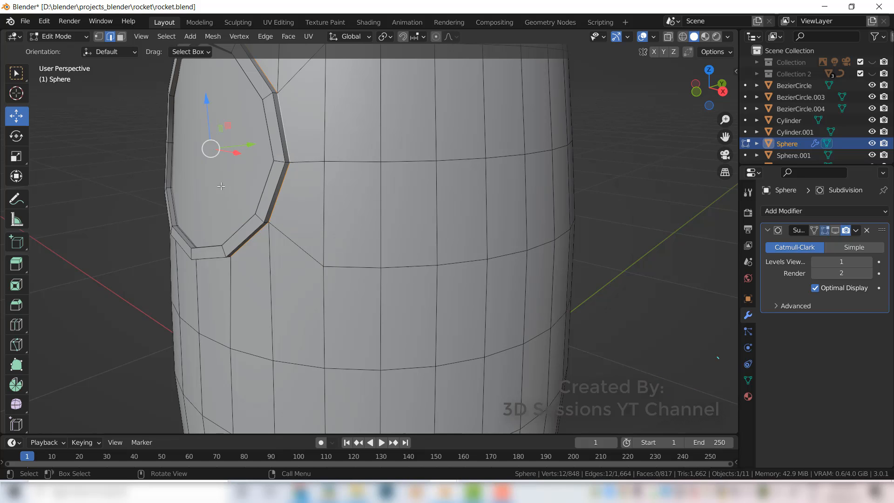
{"action": "middle_click_drag", "start_coordinate": [338, 165], "coordinate": [406, 241], "text": "shift"}
{"action": "key", "text": "alt+z"}
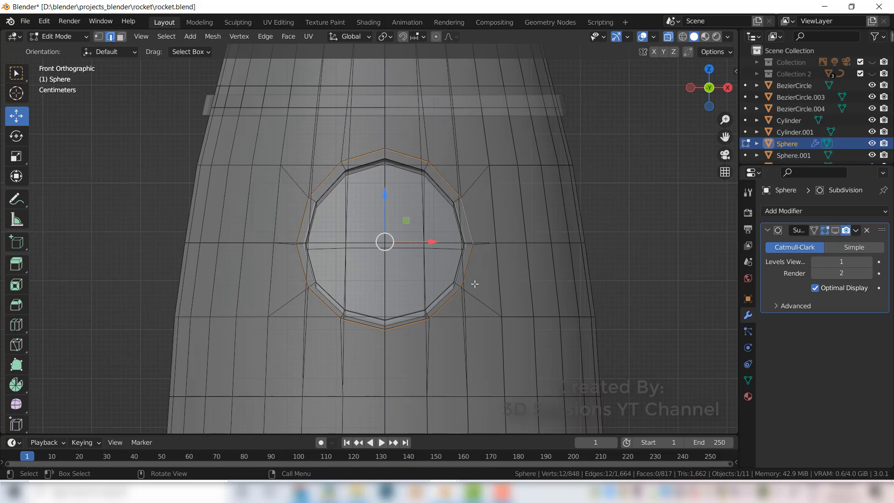
{"action": "key", "text": "e"}
{"action": "key", "text": "s"}
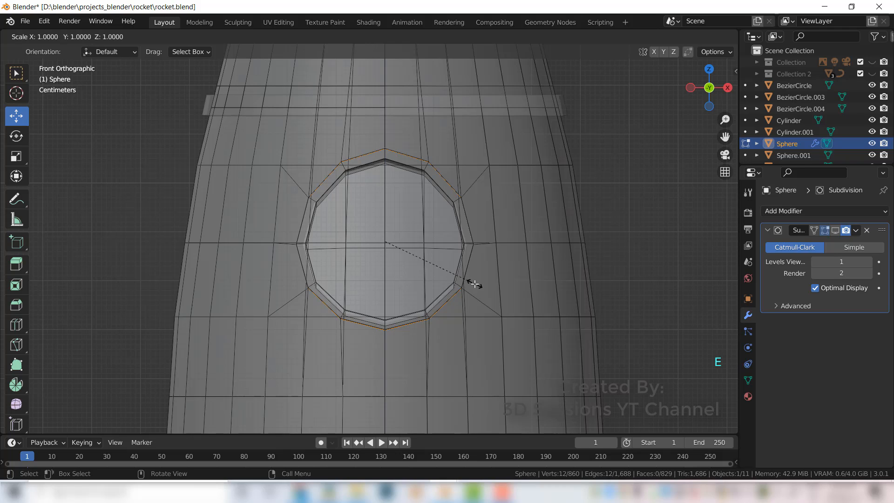
{"action": "left_click", "coordinate": [476, 287]}
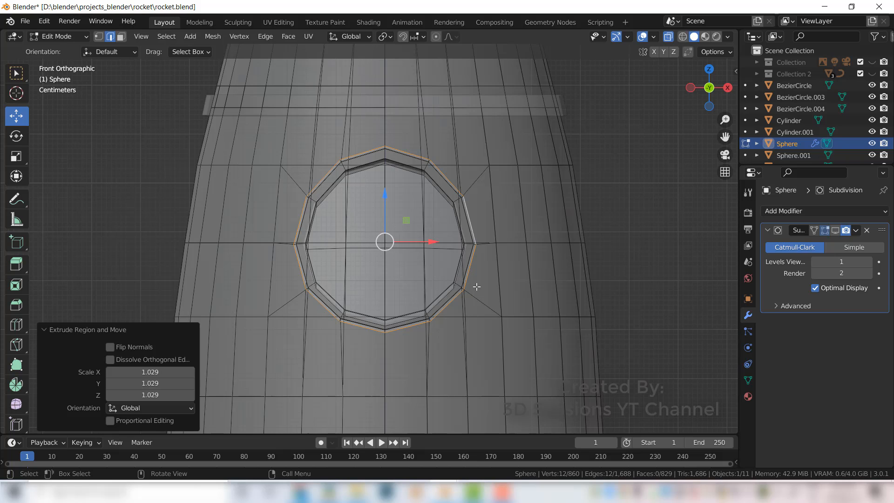
{"action": "middle_click_drag", "start_coordinate": [317, 284], "coordinate": [320, 315]}
{"action": "key", "text": "alt+z"}
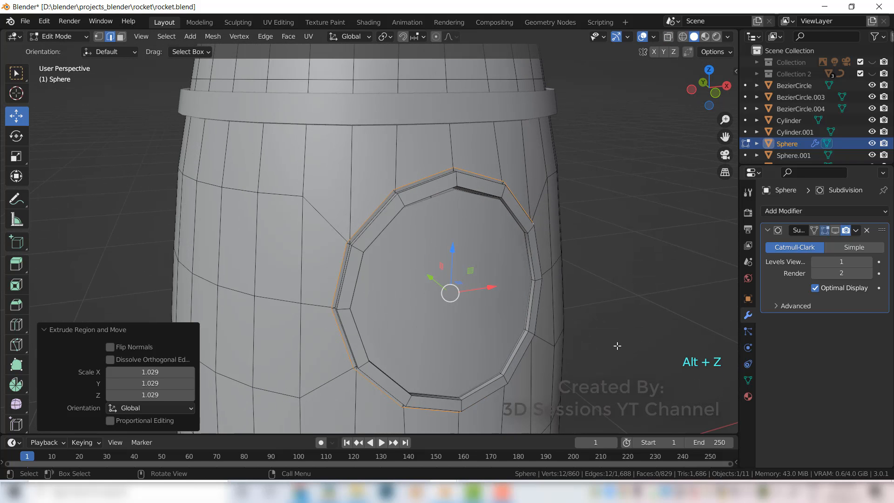
Step: Return to Object Mode and show the body's Subdivision modifier in the viewport again to check the window frame
{"action": "key", "text": "Tab"}
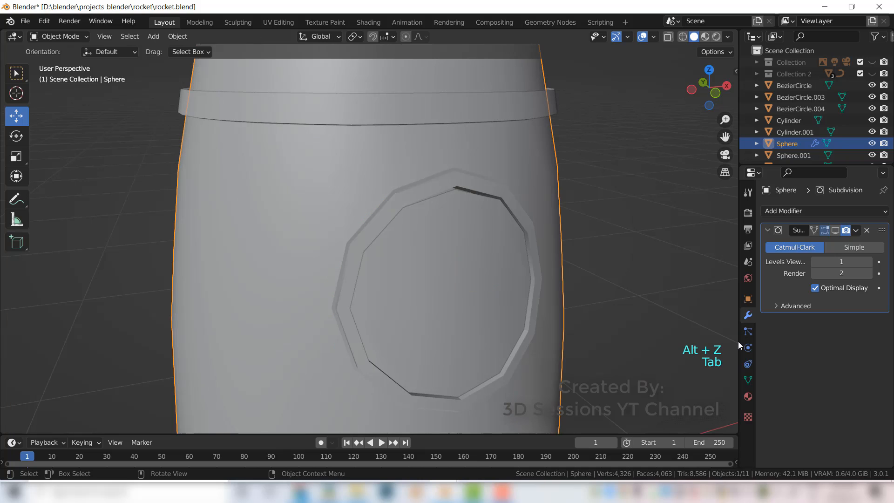
{"action": "left_click", "coordinate": [835, 230]}
{"action": "middle_click_drag", "start_coordinate": [523, 345], "coordinate": [340, 355]}
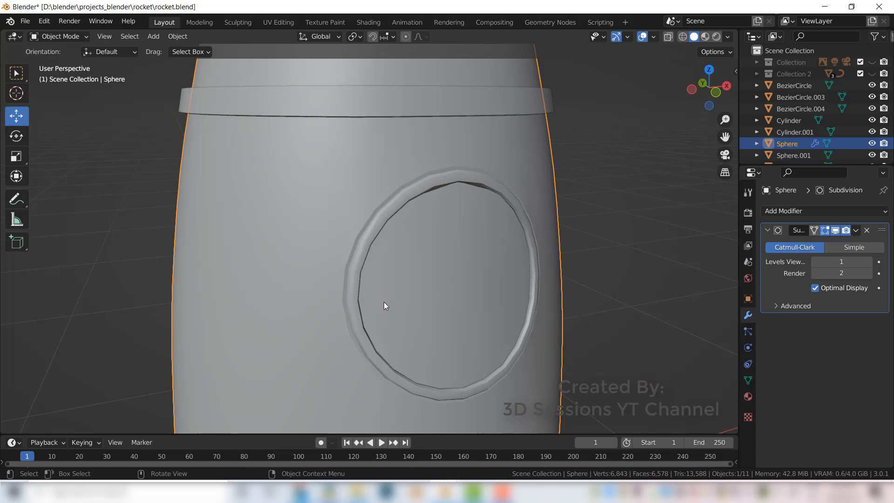
{"action": "scroll", "coordinate": [380, 285], "scroll_direction": "up", "scroll_amount": 5}
{"action": "left_click", "coordinate": [370, 240]}
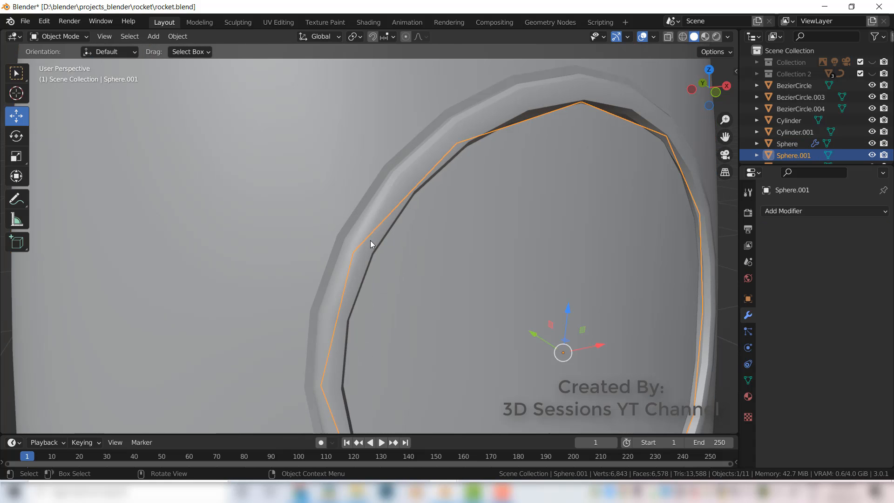
{"action": "key", "text": "Tab"}
{"action": "key", "text": "Tab"}
Step: Select the rocket body again and set its Subdivision viewport level to 2
{"action": "left_click", "coordinate": [382, 205]}
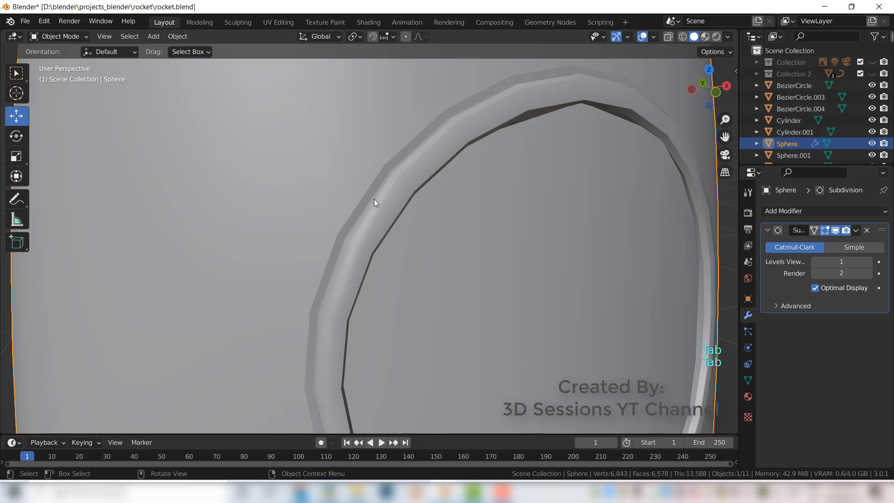
{"action": "scroll", "coordinate": [373, 199], "scroll_direction": "down", "scroll_amount": 6}
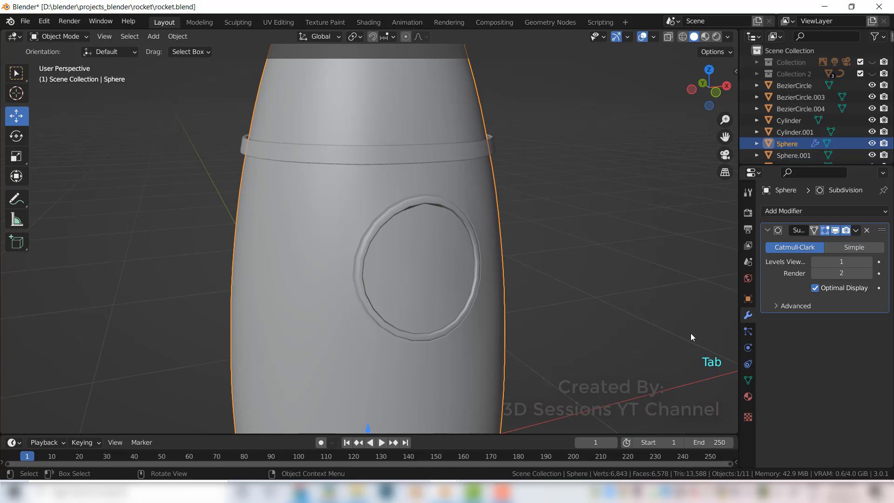
{"action": "left_click", "coordinate": [868, 262]}
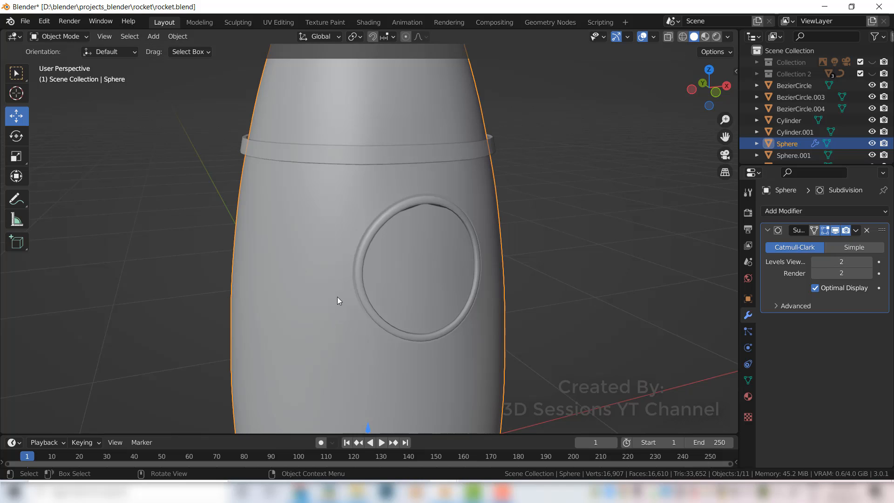
Step: Add an edge loop around the round window frame of the rocket body, slid towards the frame's outer edge by a factor of -0.679
{"action": "key", "text": "Tab"}
{"action": "scroll", "coordinate": [351, 260], "scroll_direction": "up", "scroll_amount": 6}
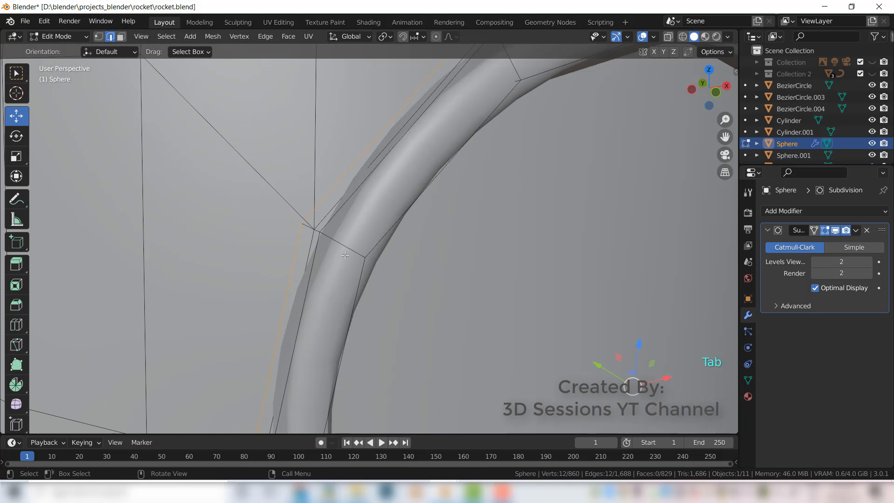
{"action": "key", "text": "ctrl+r"}
{"action": "left_click", "coordinate": [347, 251]}
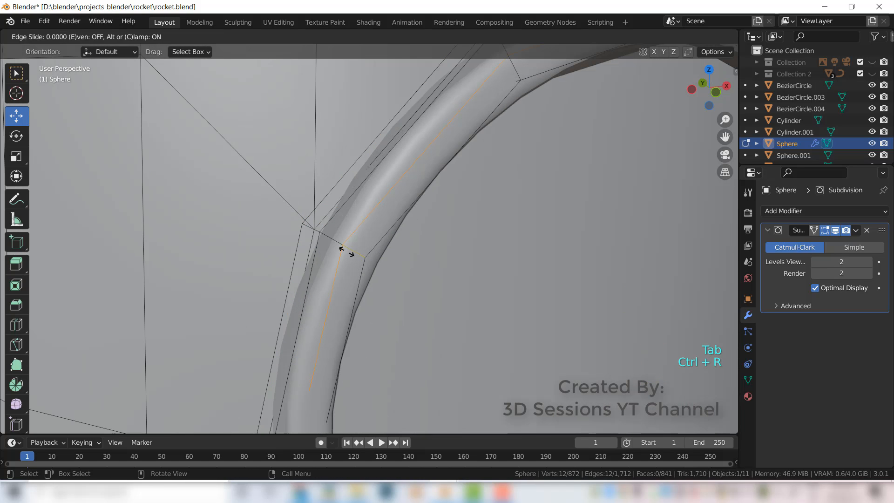
{"action": "left_click", "coordinate": [337, 247]}
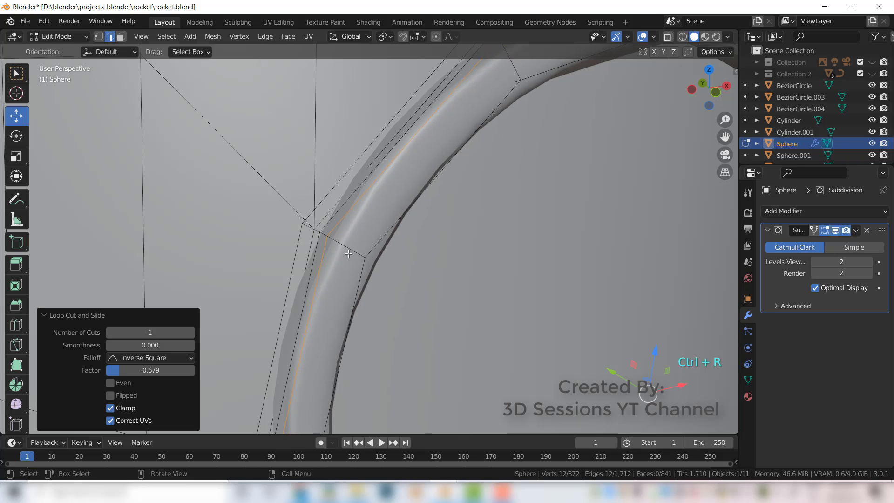
Step: Add a second edge loop close to the window frame's inner edge and check the frame in Object Mode
{"action": "key", "text": "ctrl+r"}
{"action": "left_click", "coordinate": [347, 251]}
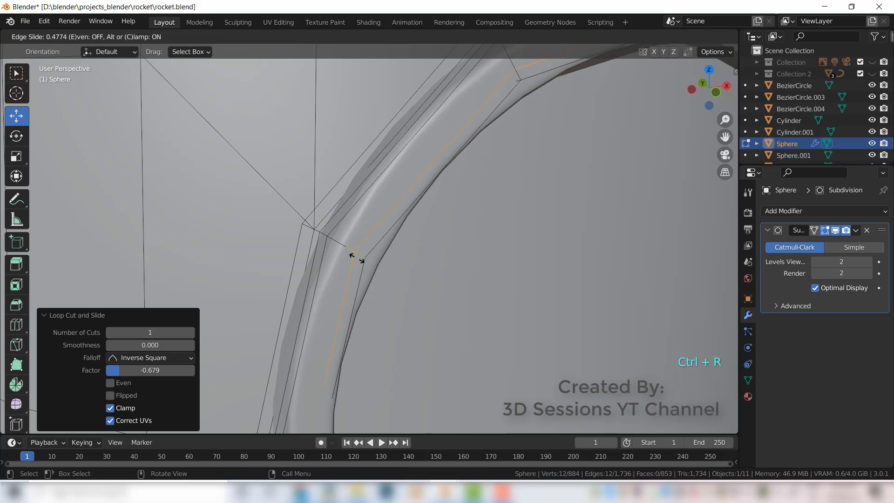
{"action": "left_click", "coordinate": [359, 257]}
{"action": "key", "text": "Tab"}
{"action": "scroll", "coordinate": [365, 266], "scroll_direction": "down", "scroll_amount": 5}
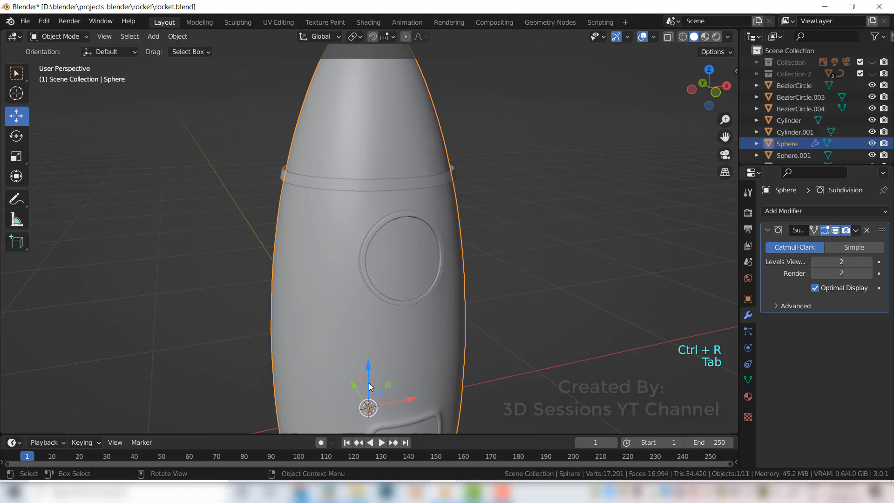
{"action": "middle_click_drag", "start_coordinate": [364, 373], "coordinate": [336, 322]}
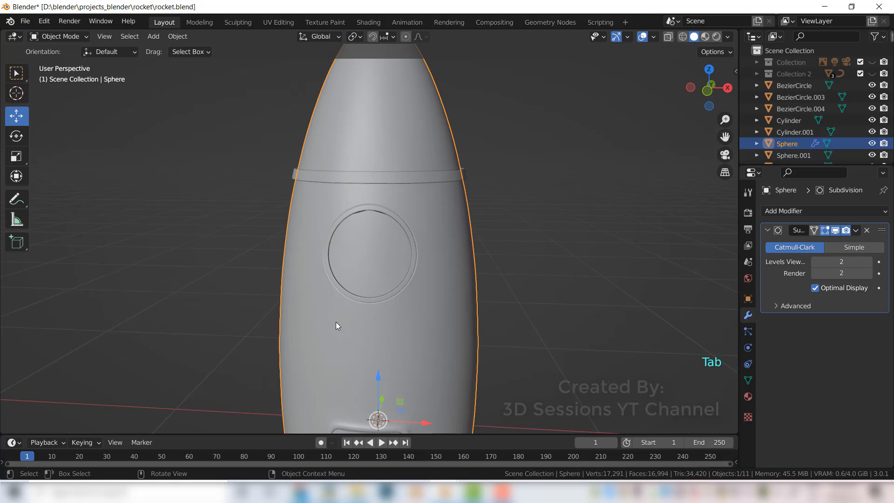
{"action": "scroll", "coordinate": [380, 229], "scroll_direction": "up", "scroll_amount": 5}
{"action": "middle_click_drag", "start_coordinate": [343, 207], "coordinate": [361, 224]}
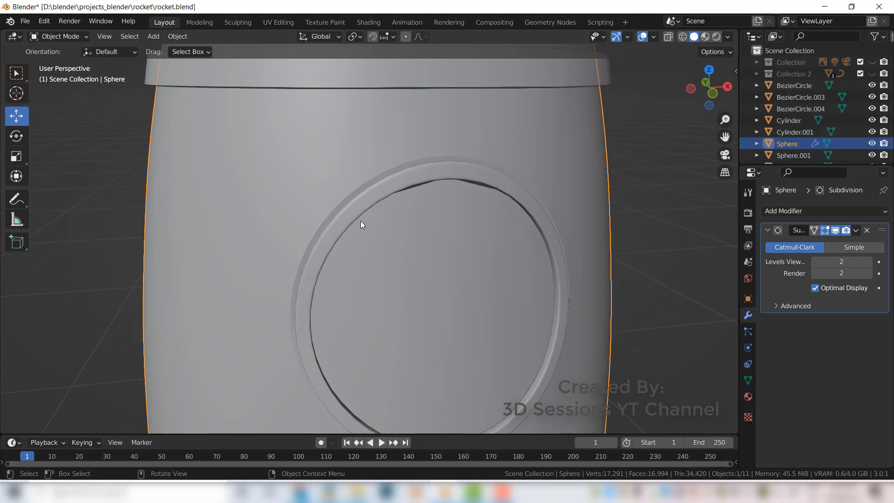
Step: Scale the outermost edge loop around the window frame to about 0.983 and return to Object Mode
{"action": "key", "text": "Tab"}
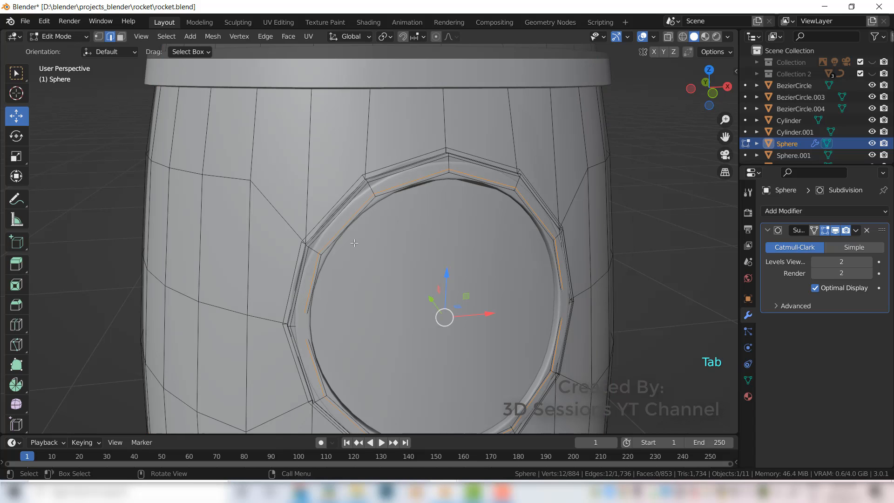
{"action": "left_click", "coordinate": [356, 184], "text": "alt"}
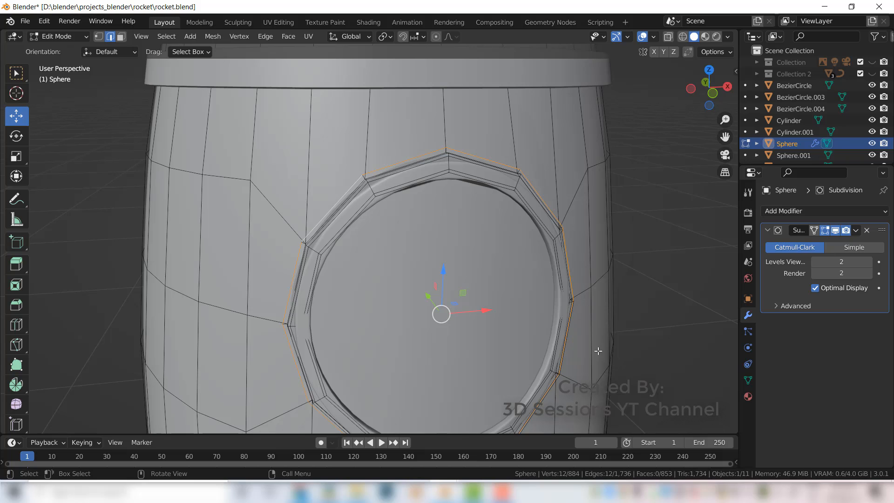
{"action": "key", "text": "s"}
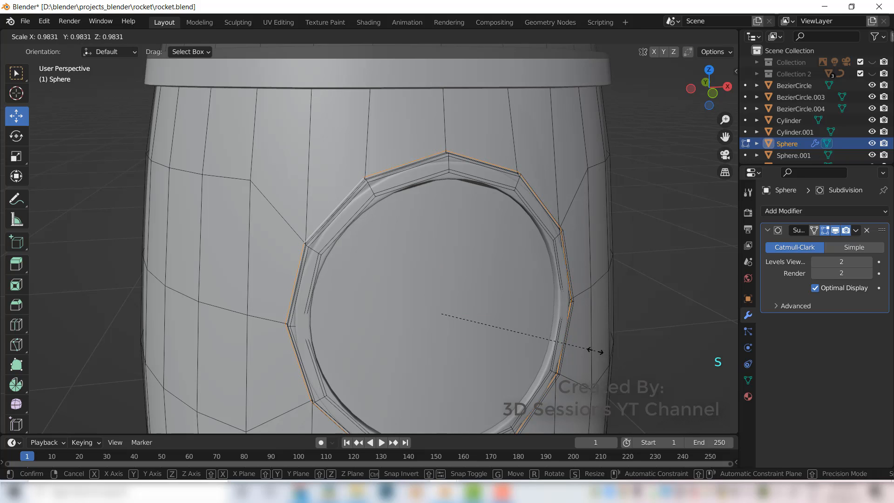
{"action": "left_click", "coordinate": [596, 350]}
{"action": "key", "text": "Tab"}
{"action": "scroll", "coordinate": [415, 368], "scroll_direction": "down", "scroll_amount": 1}
{"action": "scroll", "coordinate": [416, 366], "scroll_direction": "down", "scroll_amount": 1}
{"action": "mouse_move", "coordinate": [399, 368]}
{"action": "middle_mouse_down"}
{"action": "mouse_move", "coordinate": [388, 359]}
{"action": "mouse_move", "coordinate": [396, 362]}
{"action": "middle_mouse_up"}
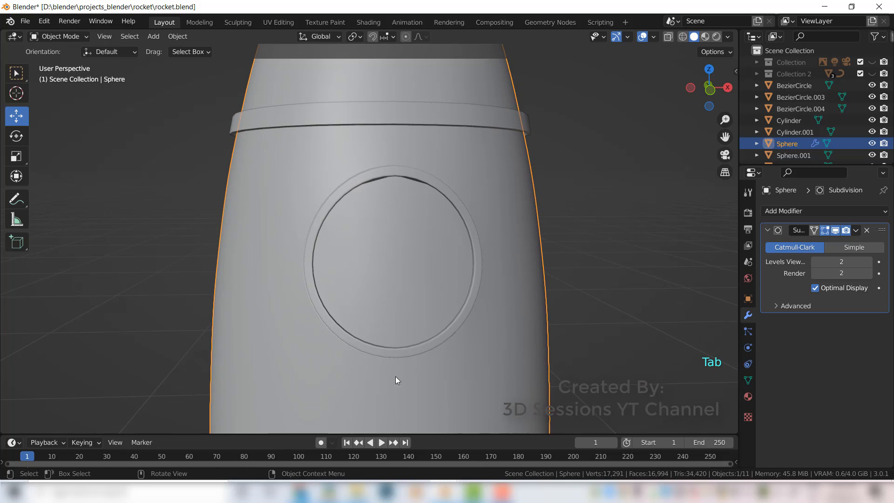
Step: Select the round window pane and scale it to 1.027 in front view with X-ray on
{"action": "left_click", "coordinate": [402, 272]}
{"action": "key", "text": "grave"}
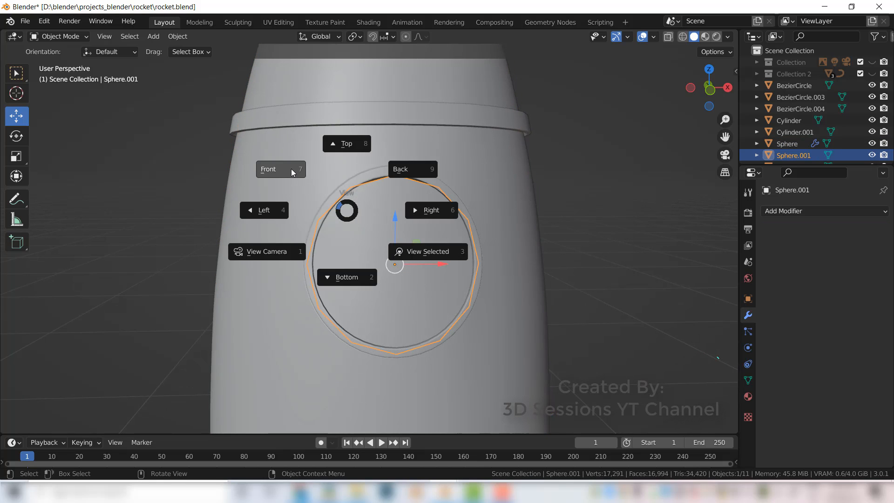
{"action": "left_click", "coordinate": [291, 169]}
{"action": "key", "text": "alt+z"}
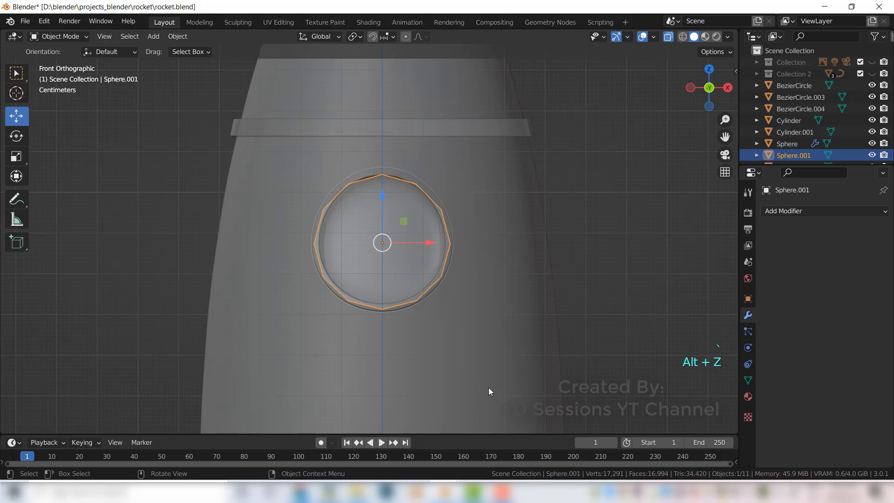
{"action": "key", "text": "s"}
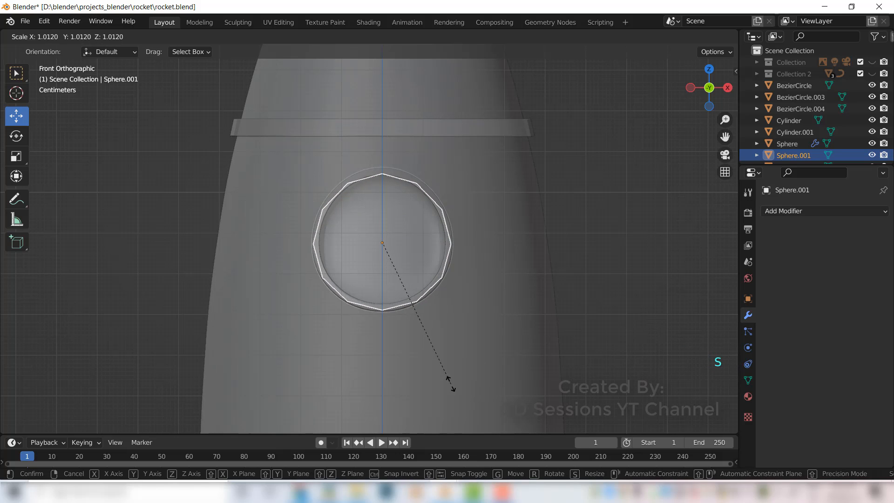
{"action": "left_click", "coordinate": [451, 385]}
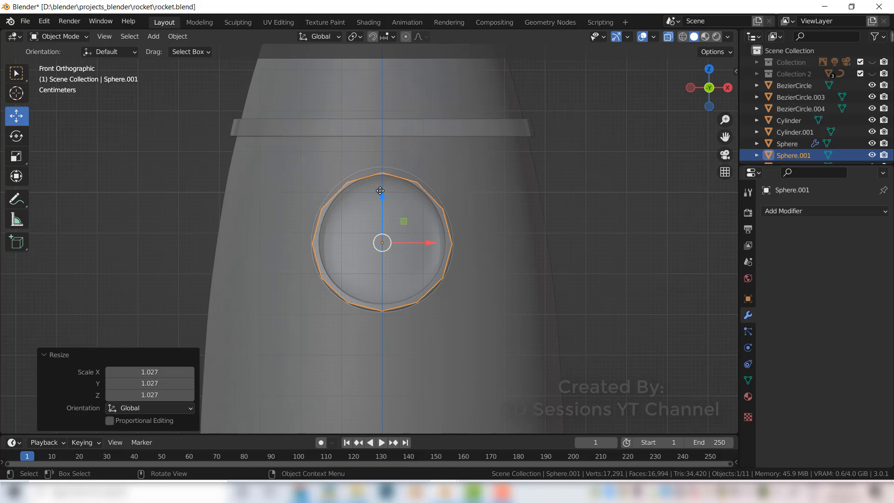
Step: Raise the window pane by about 0.0046 m along Z and scale it to 0.982
{"action": "left_click_drag", "start_coordinate": [380, 195], "coordinate": [380, 190]}
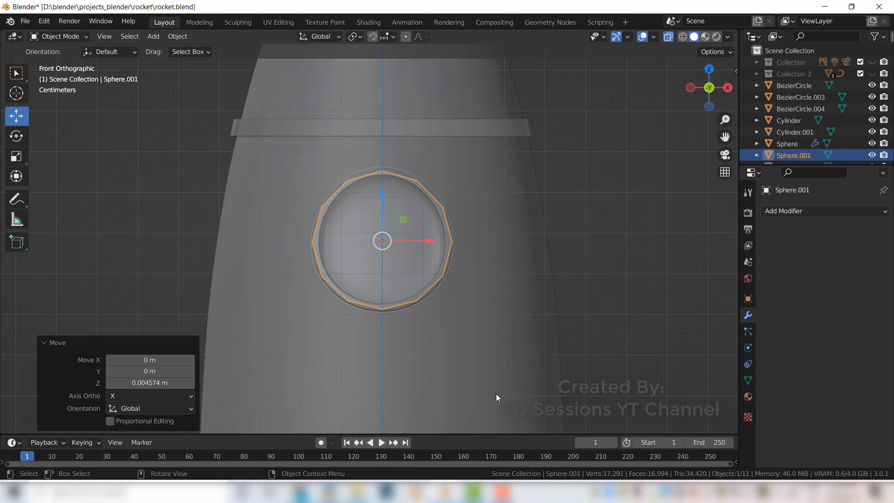
{"action": "key", "text": "s"}
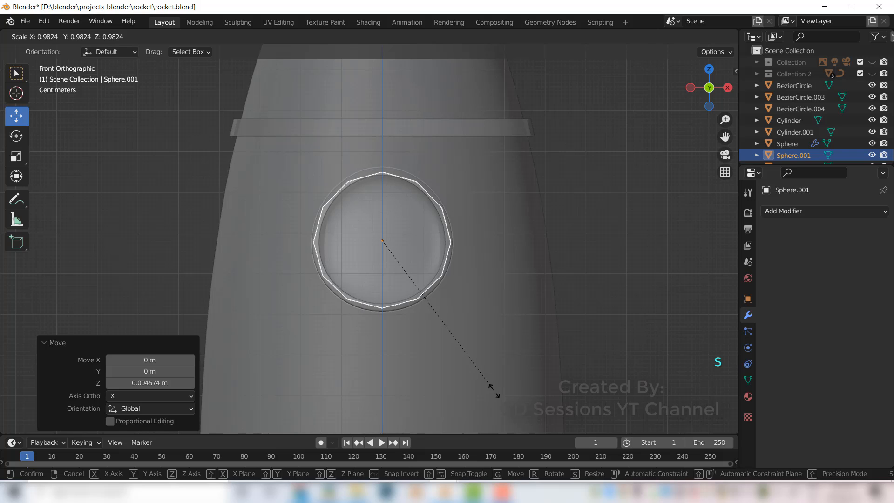
{"action": "left_click", "coordinate": [495, 393]}
Step: Turn X-ray off, deselect the window pane and save the file
{"action": "key", "text": "alt+z"}
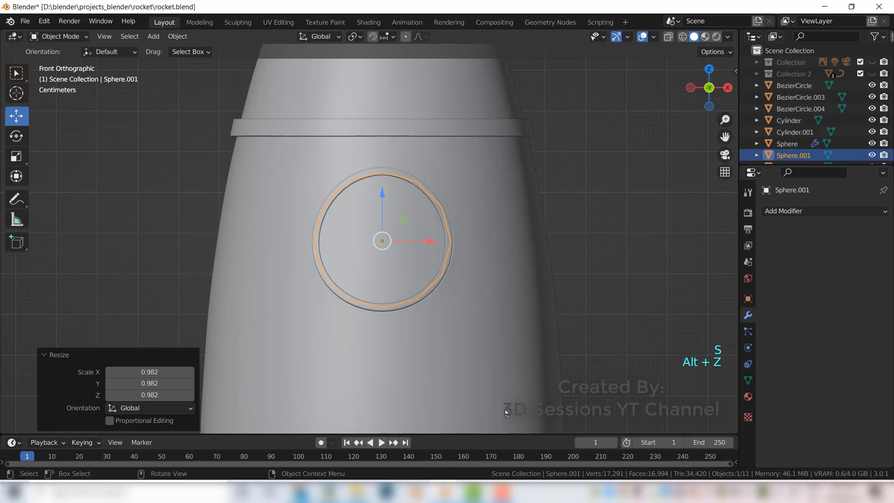
{"action": "key", "text": "Tab"}
{"action": "key", "text": "Tab"}
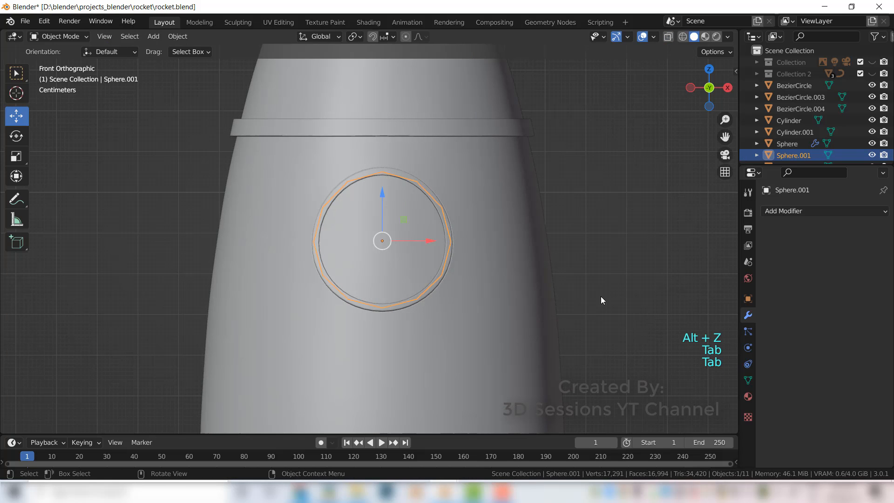
{"action": "left_click", "coordinate": [614, 326]}
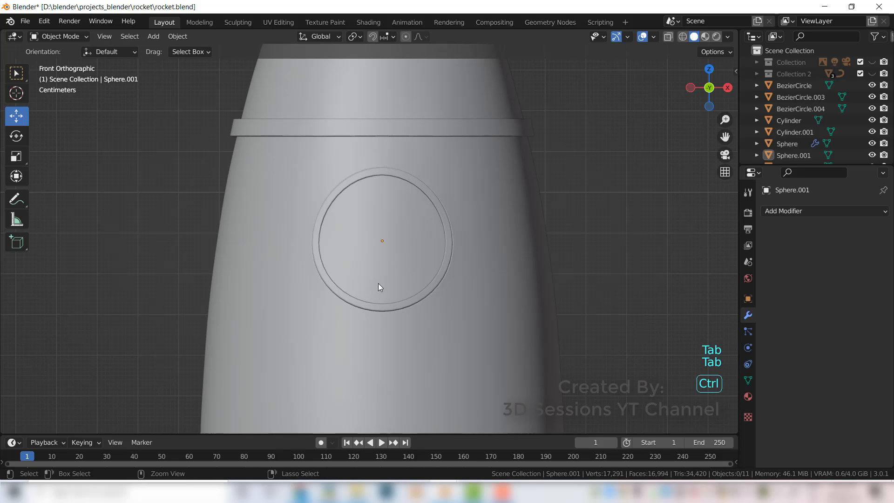
{"action": "key", "text": "ctrl+s"}
Step: Select the rocket body, enter Edit Mode and select an edge at the upper corner of the rectangular door frame
{"action": "scroll", "coordinate": [377, 283], "scroll_direction": "down", "scroll_amount": 4}
{"action": "middle_click_drag", "start_coordinate": [408, 377], "coordinate": [389, 265], "text": "shift"}
{"action": "scroll", "coordinate": [372, 288], "scroll_direction": "up", "scroll_amount": 4}
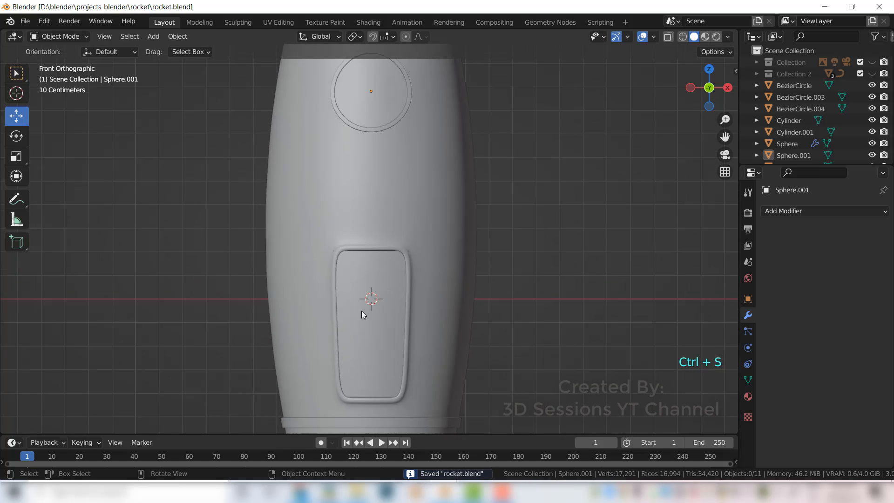
{"action": "left_click", "coordinate": [335, 251]}
{"action": "key", "text": "Tab"}
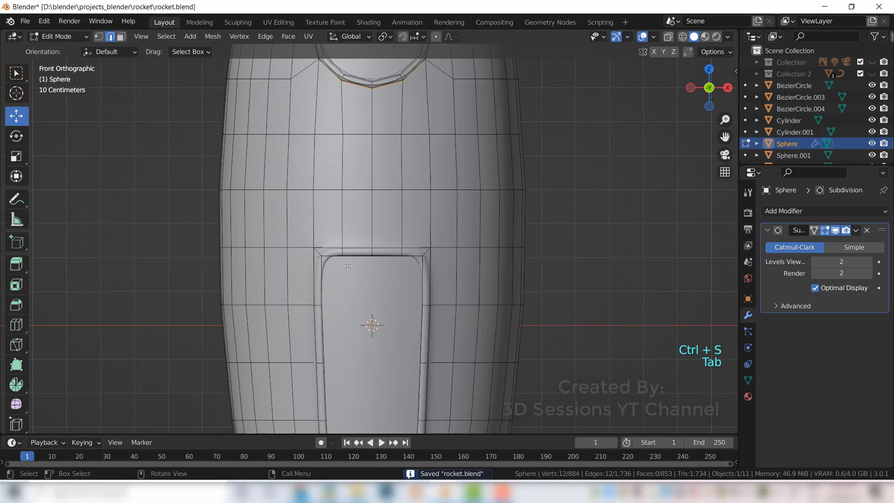
{"action": "key", "text": "Tab"}
{"action": "middle_click_drag", "start_coordinate": [384, 270], "coordinate": [364, 290]}
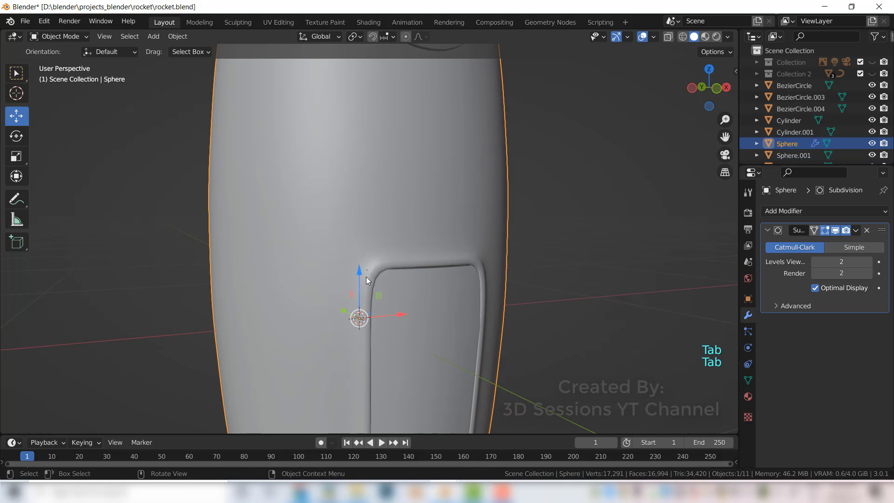
{"action": "key", "text": "Tab"}
{"action": "scroll", "coordinate": [372, 295], "scroll_direction": "up", "scroll_amount": 4}
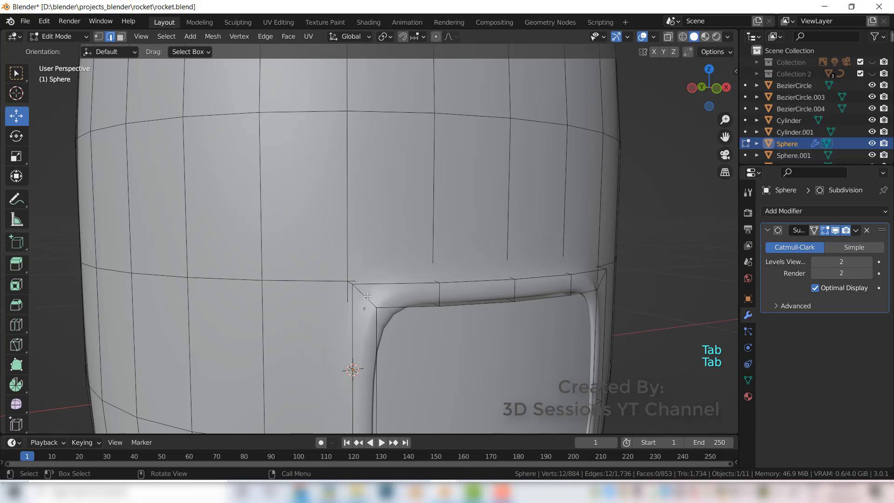
{"action": "left_click", "coordinate": [368, 300], "text": "alt"}
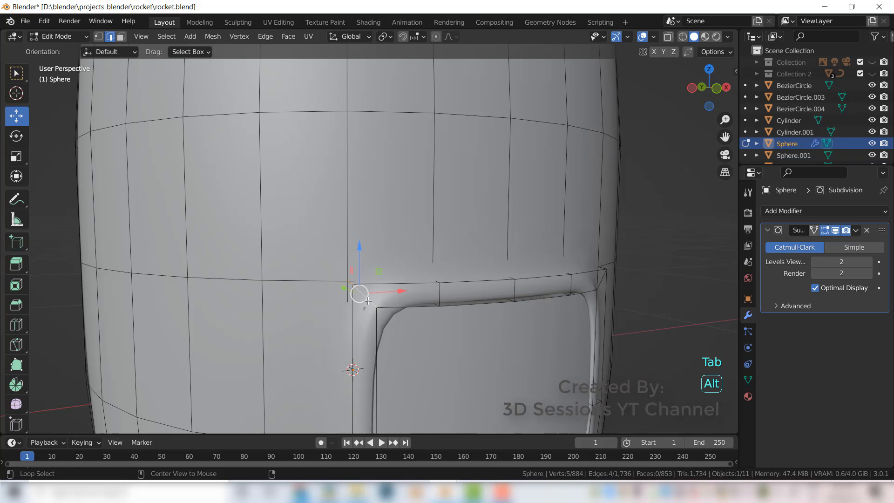
{"action": "left_click", "coordinate": [409, 302]}
Step: Try to add an edge loop on the door frame, slid towards its outer edge, and check it in Object Mode
{"action": "key", "text": "ctrl+r"}
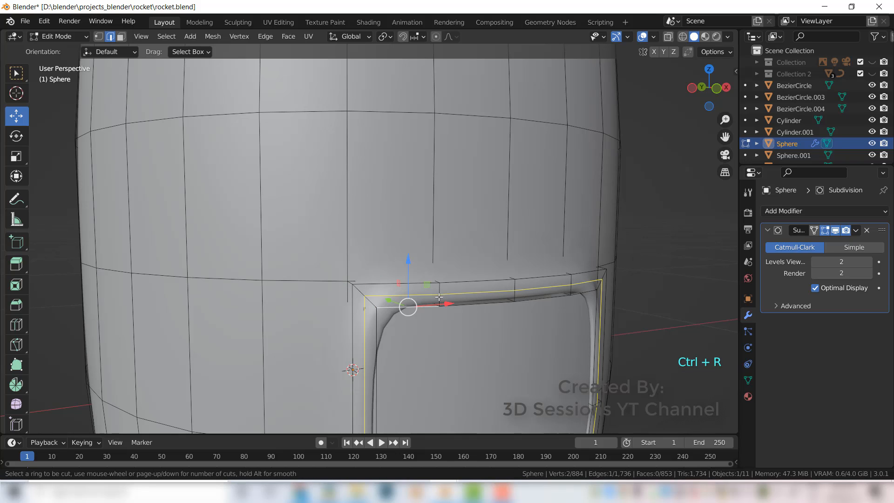
{"action": "left_click", "coordinate": [408, 307]}
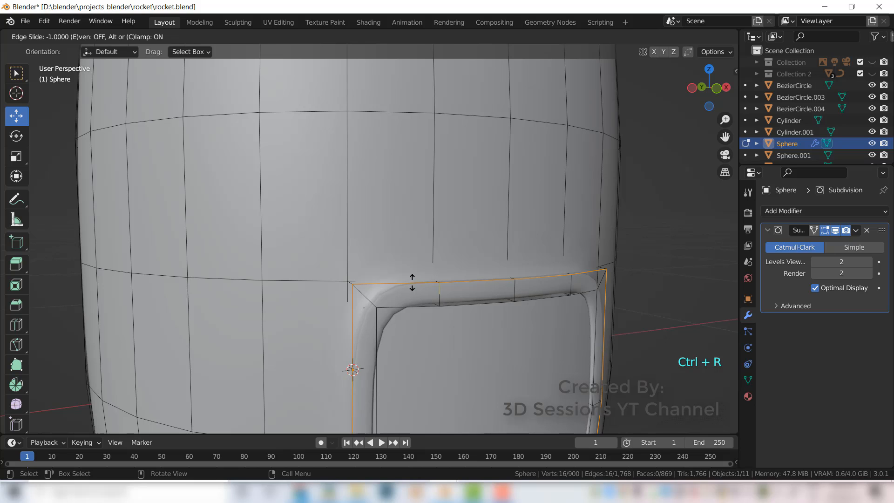
{"action": "left_click", "coordinate": [414, 289]}
{"action": "key", "text": "Tab"}
{"action": "scroll", "coordinate": [430, 352], "scroll_direction": "down", "scroll_amount": 5}
{"action": "mouse_move", "coordinate": [388, 356]}
{"action": "middle_mouse_down"}
{"action": "mouse_move", "coordinate": [338, 328]}
{"action": "mouse_move", "coordinate": [412, 350]}
{"action": "middle_mouse_up"}
{"action": "key", "text": "Tab"}
{"action": "scroll", "coordinate": [439, 336], "scroll_direction": "up", "scroll_amount": 5}
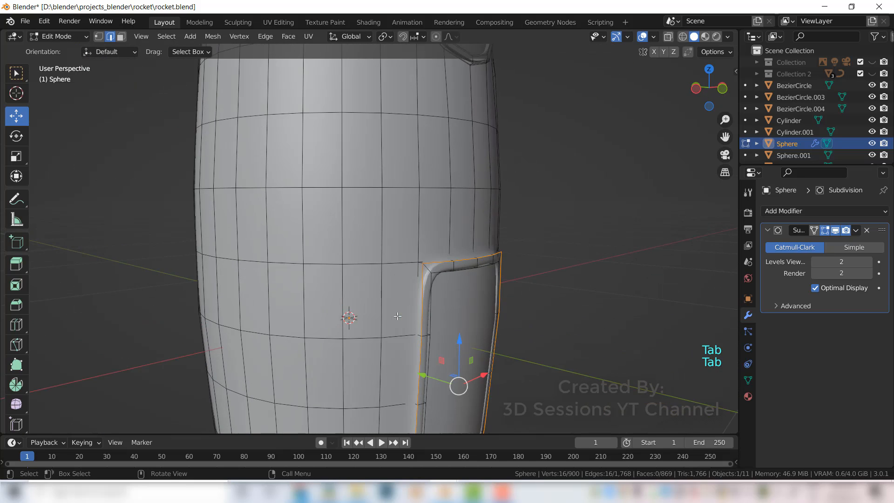
Step: Undo the edge loop added to the door frame
{"action": "key", "text": "ctrl+z"}
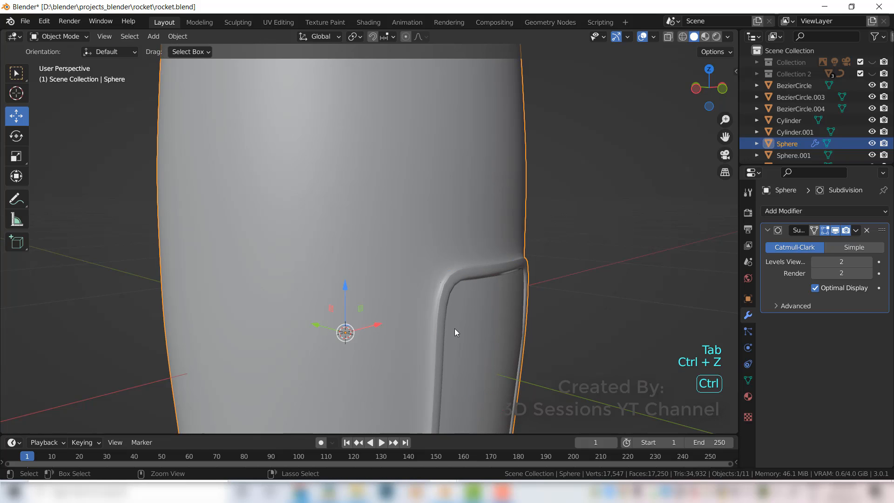
{"action": "key", "text": "ctrl+z"}
{"action": "key", "text": "ctrl+z"}
{"action": "scroll", "coordinate": [454, 321], "scroll_direction": "up", "scroll_amount": 1}
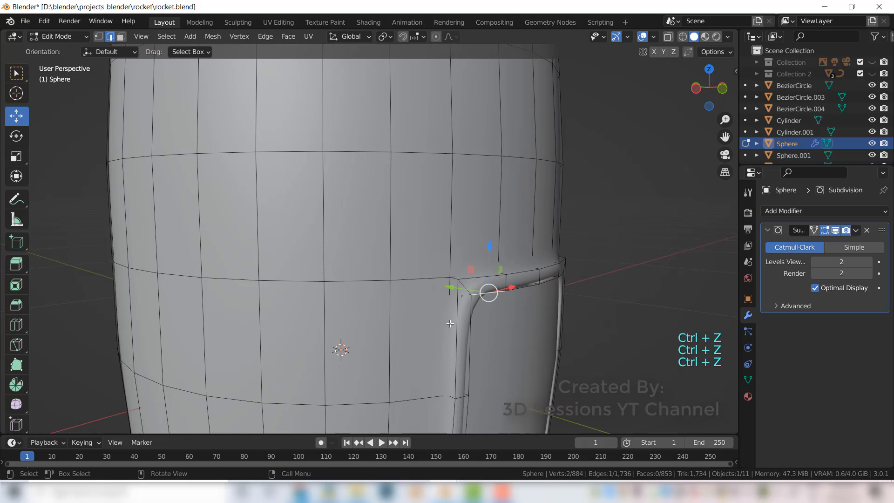
{"action": "left_click", "coordinate": [454, 320], "text": "alt"}
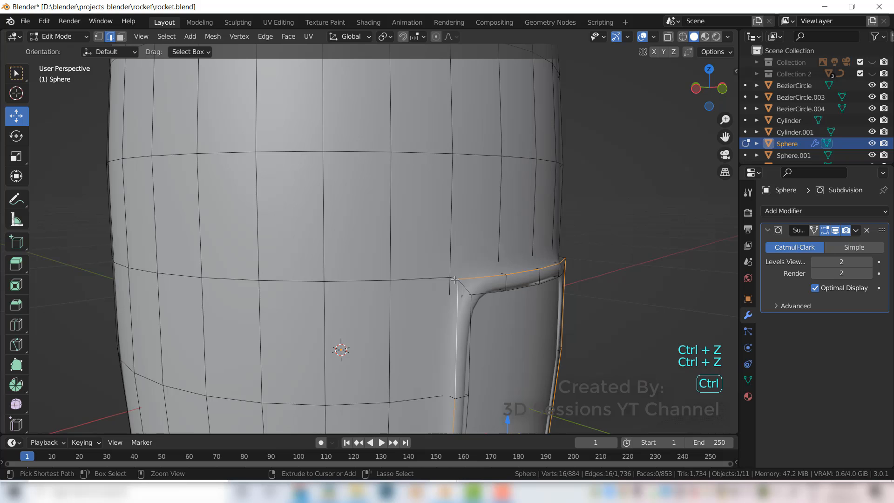
{"action": "key", "text": "ctrl+r"}
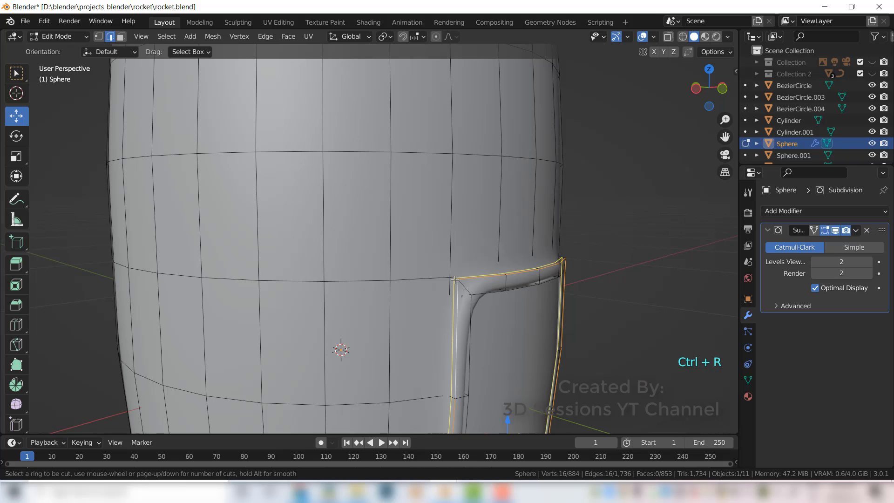
{"action": "right_click", "coordinate": [453, 282]}
{"action": "middle_click_drag", "start_coordinate": [435, 309], "coordinate": [381, 253], "text": "shift"}
{"action": "scroll", "coordinate": [393, 292], "scroll_direction": "up", "scroll_amount": 2}
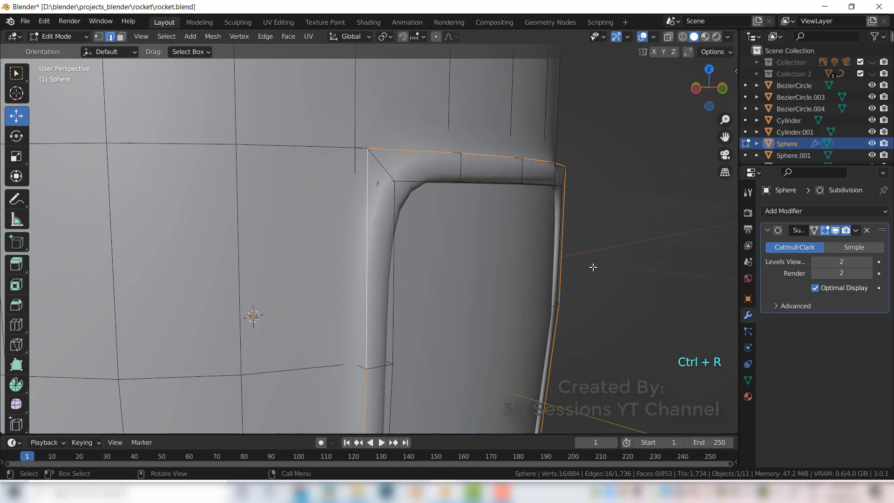
Step: Add an edge loop just outside the door frame, slid fully against the frame's outer edge, and check it in Object Mode
{"action": "left_click", "coordinate": [581, 254]}
{"action": "key", "text": "ctrl+r"}
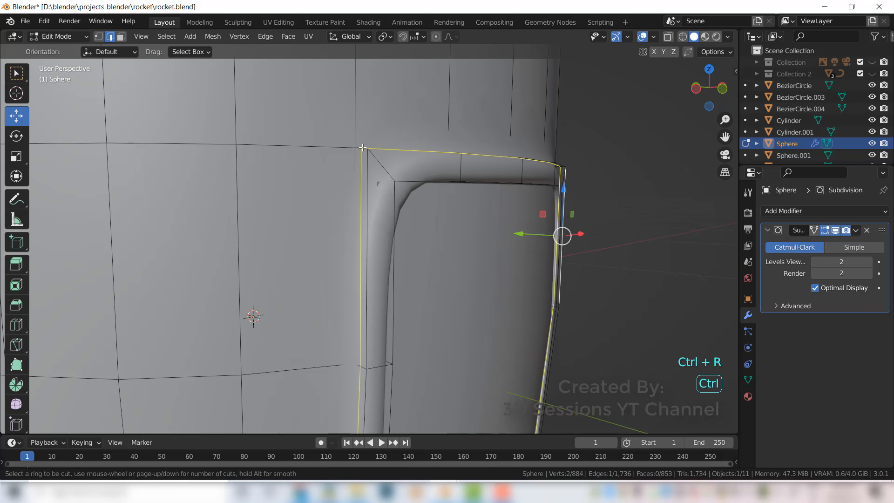
{"action": "left_click", "coordinate": [361, 148]}
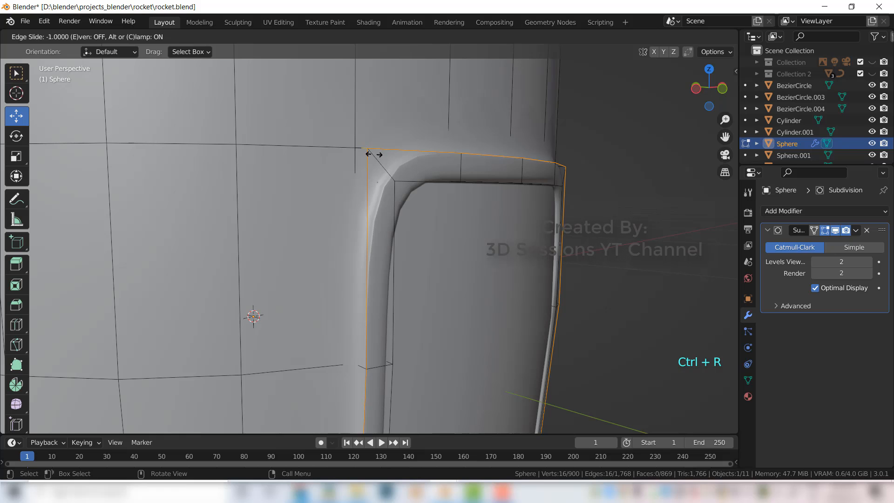
{"action": "left_click", "coordinate": [374, 154]}
{"action": "key", "text": "Tab"}
{"action": "scroll", "coordinate": [454, 228], "scroll_direction": "down", "scroll_amount": 5}
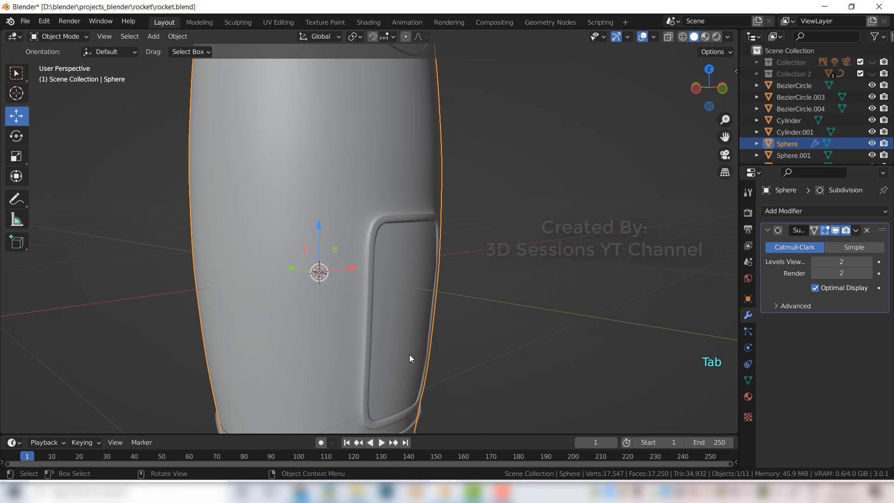
{"action": "scroll", "coordinate": [382, 354], "scroll_direction": "up", "scroll_amount": 3}
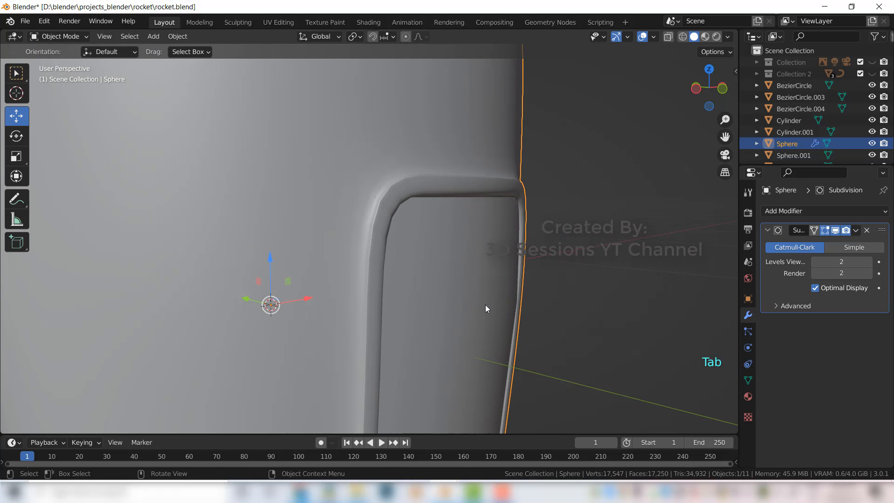
Step: Reselect the rocket body in Edit Mode and add an edge loop on the door frame, slid to its outer edge with factor -1.000
{"action": "left_click", "coordinate": [382, 209]}
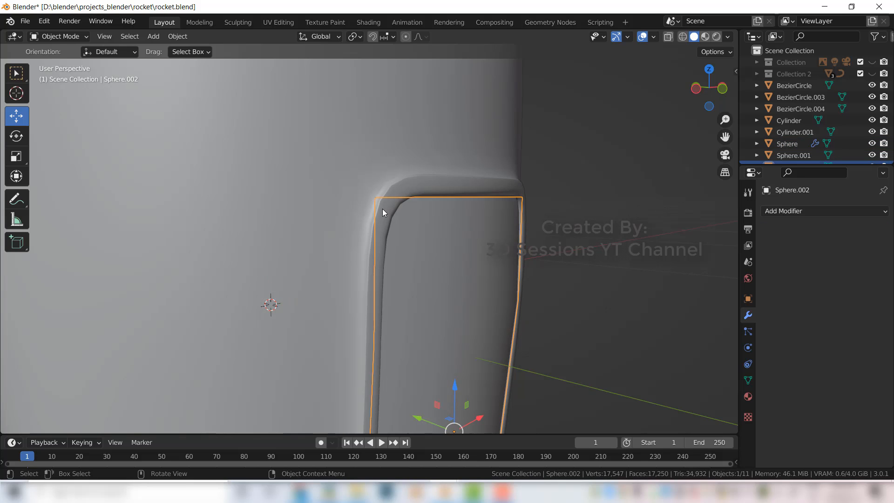
{"action": "key", "text": "Tab"}
{"action": "key", "text": "Tab"}
{"action": "left_click", "coordinate": [334, 202]}
{"action": "key", "text": "Tab"}
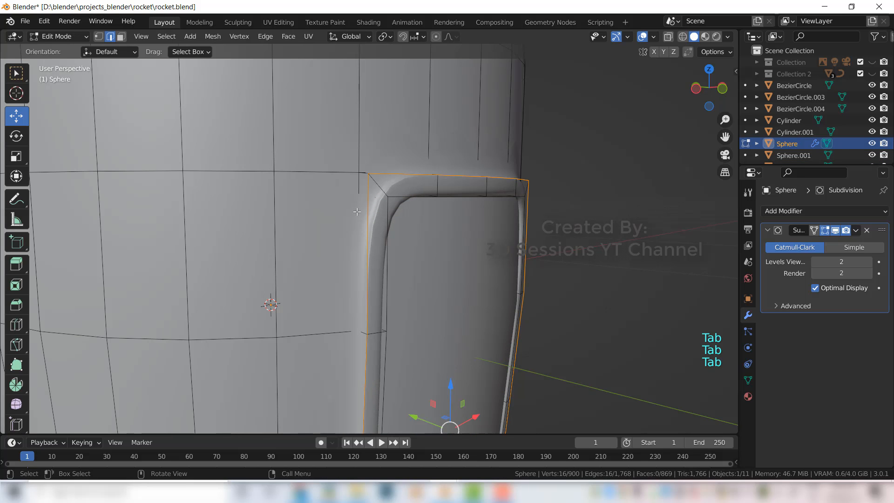
{"action": "key", "text": "ctrl+r"}
{"action": "left_click", "coordinate": [378, 194]}
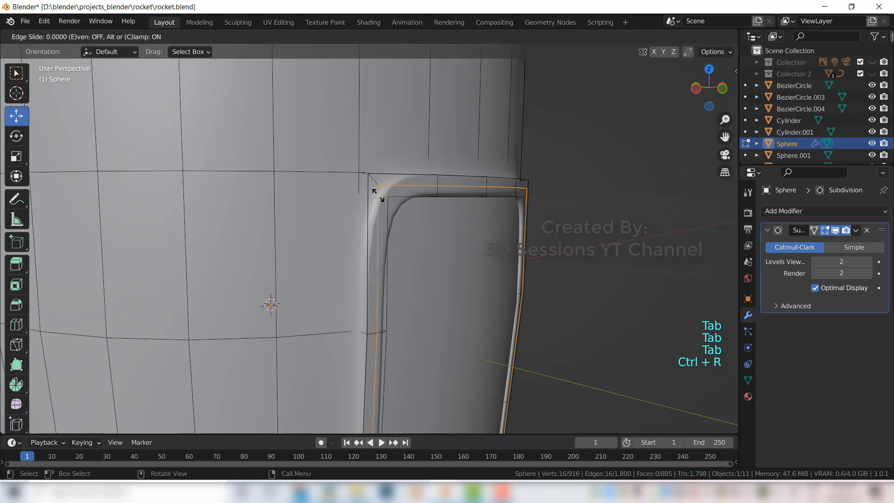
{"action": "left_click_drag", "start_coordinate": [378, 195], "coordinate": [354, 182]}
Step: Add another edge loop on the door frame, slid towards its inner edge with factor 0.940, and return to Object Mode
{"action": "key", "text": "ctrl+r"}
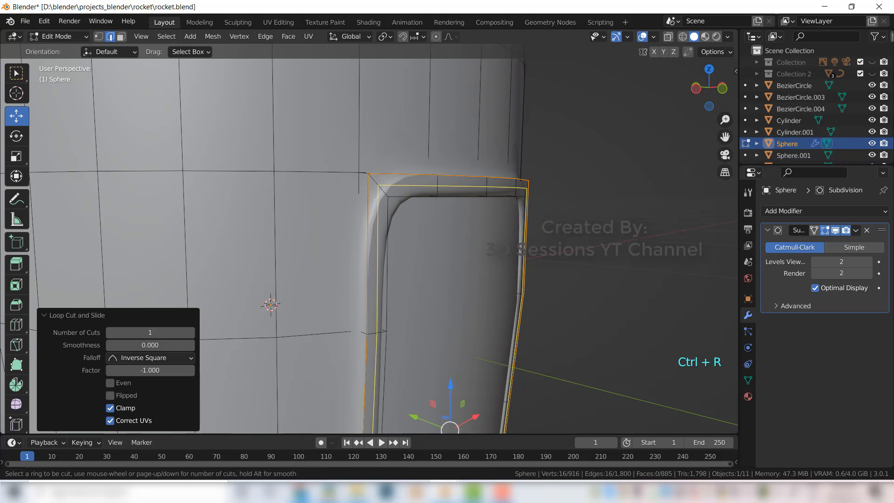
{"action": "left_click", "coordinate": [380, 186]}
{"action": "left_click", "coordinate": [391, 198]}
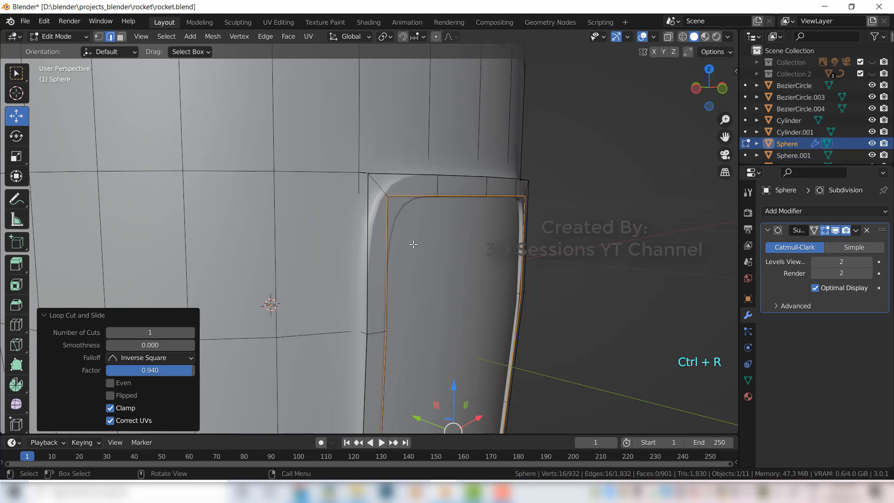
{"action": "key", "text": "Tab"}
Step: Deselect the body and examine the door frame, window and overall rocket shape from the front and from several angles
{"action": "scroll", "coordinate": [410, 258], "scroll_direction": "down", "scroll_amount": 5}
{"action": "mouse_move", "coordinate": [410, 295]}
{"action": "middle_mouse_down"}
{"action": "mouse_move", "coordinate": [363, 305]}
{"action": "mouse_move", "coordinate": [343, 291]}
{"action": "middle_mouse_up"}
{"action": "key", "text": "grave"}
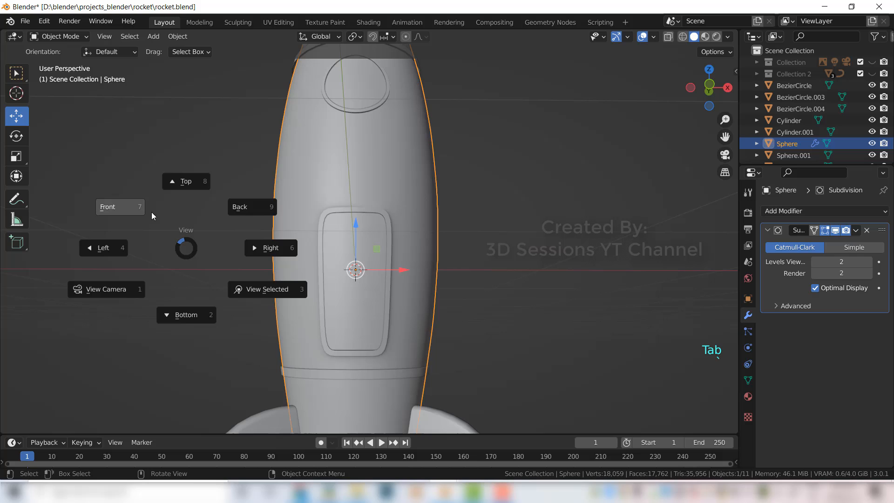
{"action": "left_click", "coordinate": [123, 206]}
{"action": "left_click", "coordinate": [487, 320]}
{"action": "scroll", "coordinate": [380, 342], "scroll_direction": "down", "scroll_amount": 3}
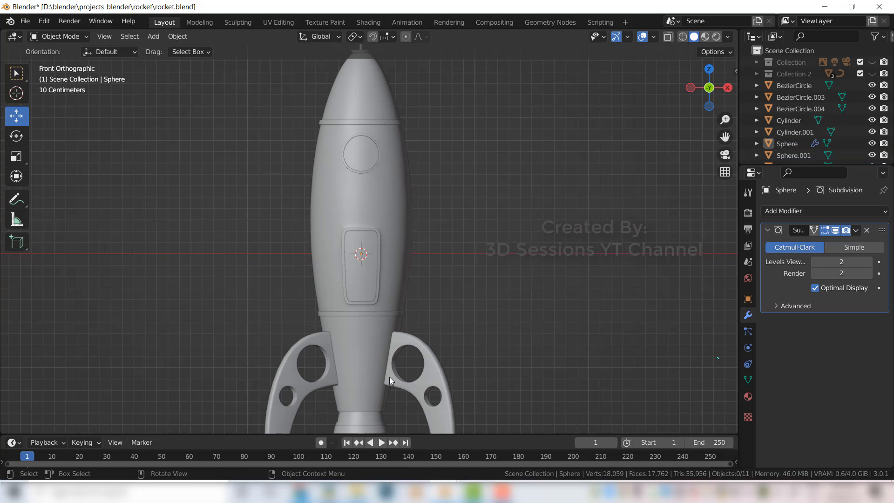
{"action": "middle_click_drag", "start_coordinate": [371, 373], "coordinate": [357, 306], "text": "shift"}
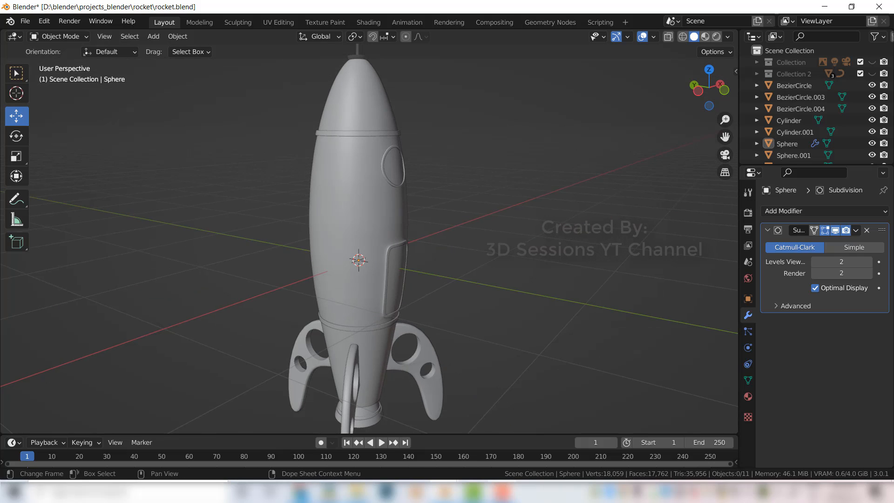
{"action": "key", "text": "KP_1"}
{"action": "scroll", "coordinate": [353, 225], "scroll_direction": "up", "scroll_amount": 8}
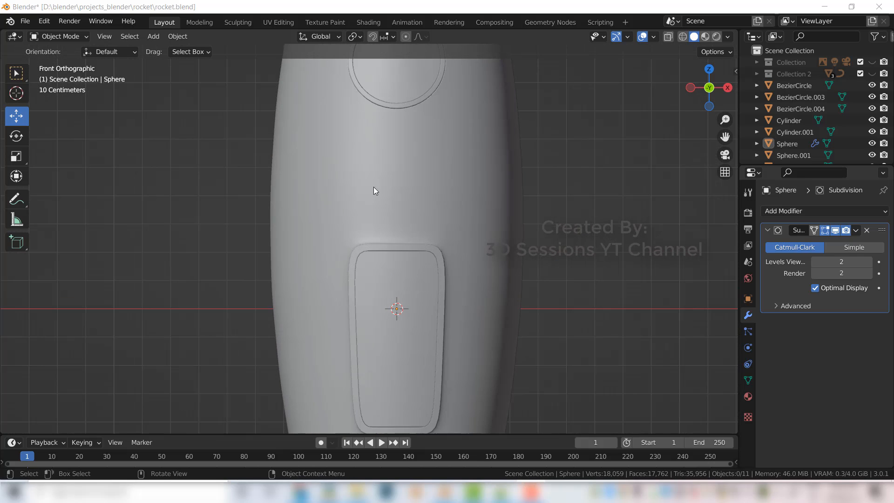
{"action": "middle_click_drag", "start_coordinate": [373, 191], "coordinate": [383, 267]}
{"action": "middle_click_drag", "start_coordinate": [401, 302], "coordinate": [409, 225]}
{"action": "scroll", "coordinate": [307, 177], "scroll_direction": "down", "scroll_amount": 4}
{"action": "middle_click_drag", "start_coordinate": [214, 199], "coordinate": [205, 305], "text": "shift"}
{"action": "scroll", "coordinate": [359, 275], "scroll_direction": "up", "scroll_amount": 2}
Step: Add a UV sphere in the front view and set its X rotation to 90°
{"action": "key", "text": "grave"}
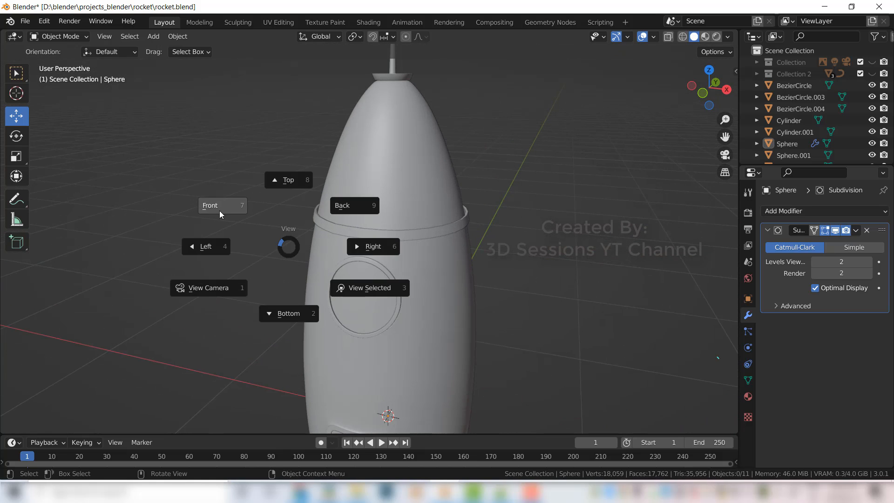
{"action": "left_click", "coordinate": [220, 213]}
{"action": "key", "text": "shift+a"}
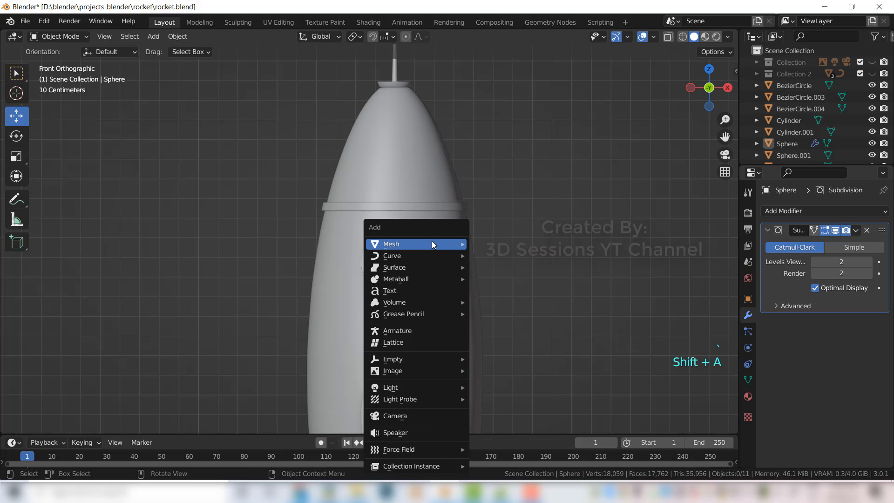
{"action": "mouse_move", "coordinate": [431, 242]}
{"action": "left_click", "coordinate": [548, 279]}
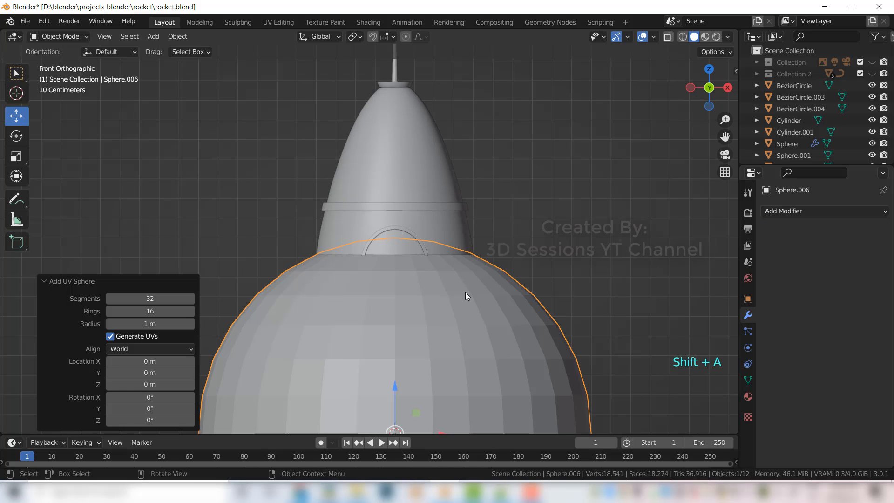
{"action": "scroll", "coordinate": [465, 291], "scroll_direction": "down", "scroll_amount": 5}
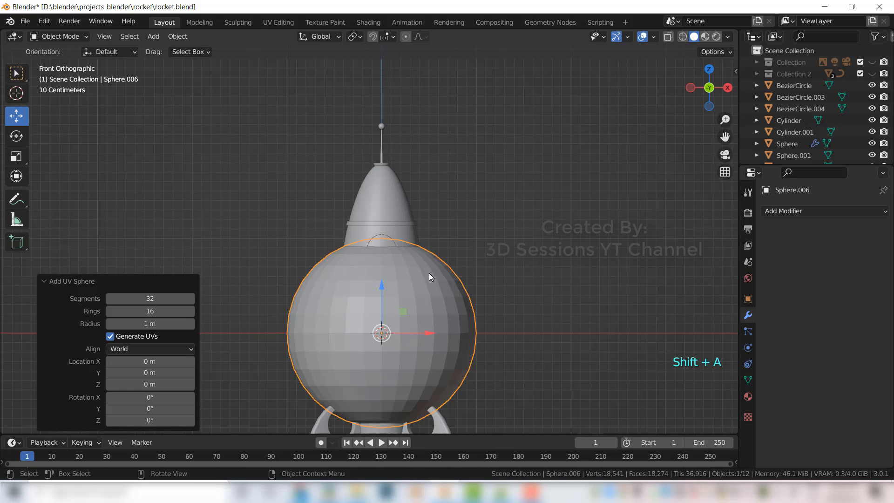
{"action": "left_click", "coordinate": [154, 398]}
{"action": "type", "text": "90"}
{"action": "key", "text": "Return"}
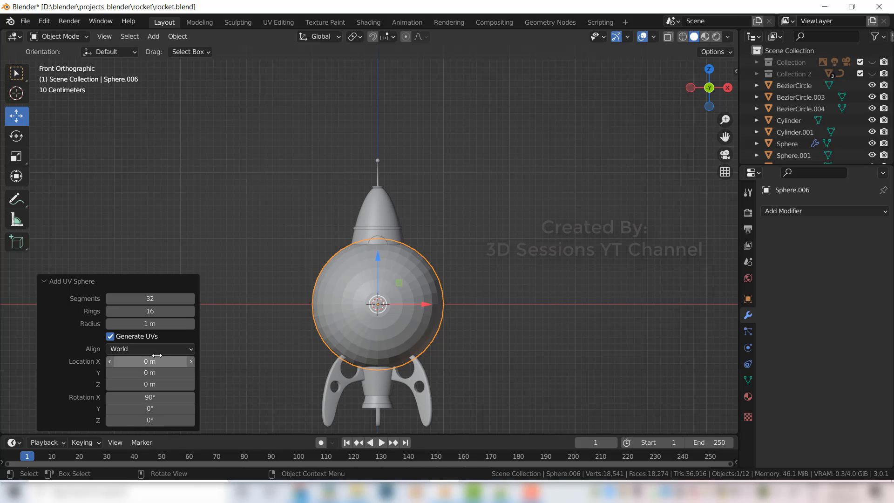
Step: Set the new UV sphere to 20 segments and 10 rings
{"action": "left_click", "coordinate": [150, 301]}
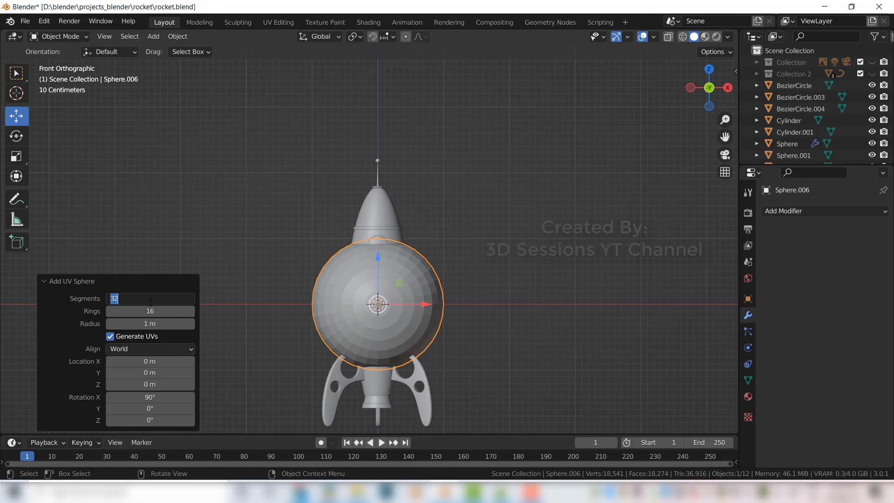
{"action": "key", "text": "Tab"}
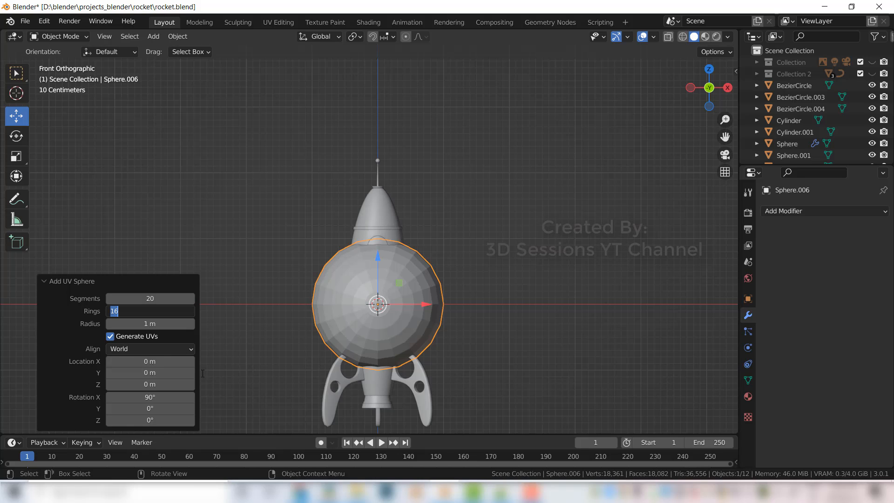
{"action": "type", "text": "10"}
{"action": "key", "text": "Return"}
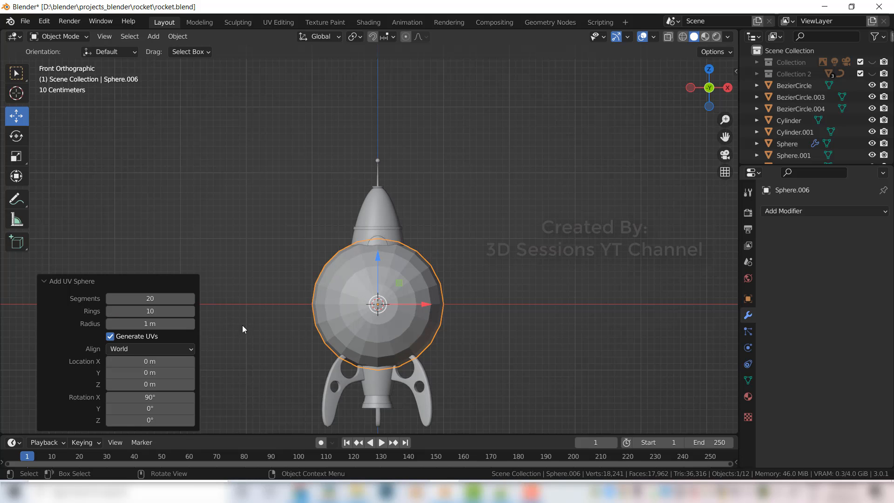
Step: Move the sphere about 2.04 m along the negative Y axis, clear of the rocket's front
{"action": "left_click", "coordinate": [266, 347]}
{"action": "middle_click_drag", "start_coordinate": [267, 347], "coordinate": [408, 390]}
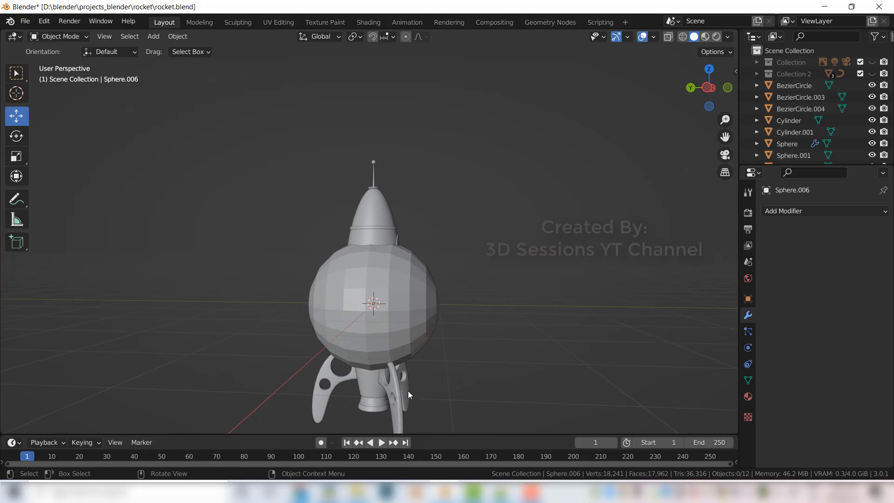
{"action": "left_click", "coordinate": [375, 323]}
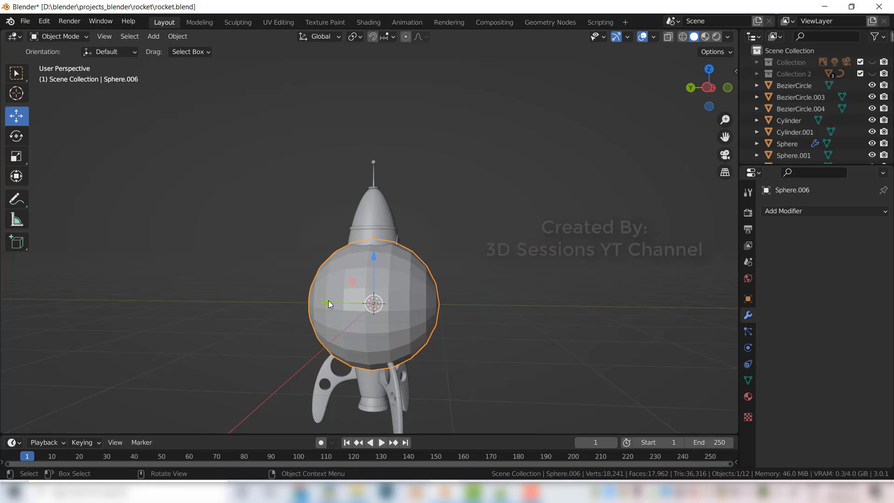
{"action": "left_click_drag", "start_coordinate": [337, 303], "coordinate": [468, 299]}
Step: In the left view with X-ray on, delete the sphere's faces nearest the rocket, keeping only a shallow cap of three face rings, and leave X-ray
{"action": "key", "text": "grave"}
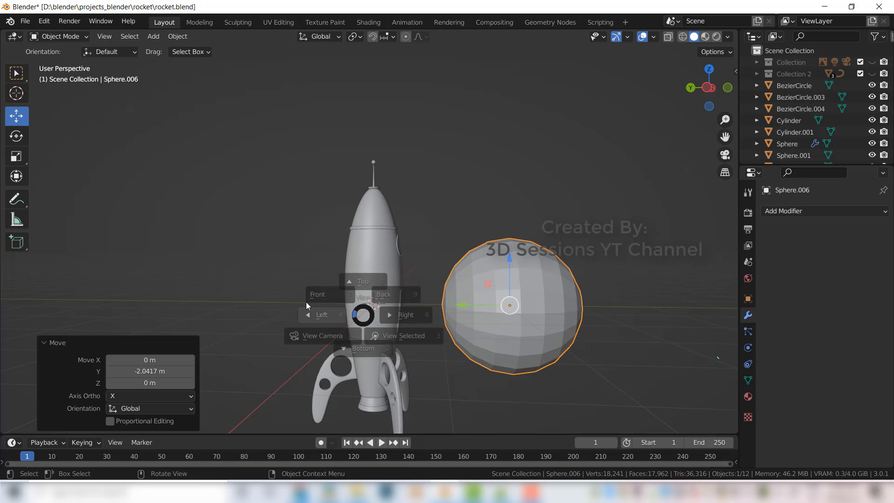
{"action": "left_click", "coordinate": [279, 313]}
{"action": "key", "text": "Tab"}
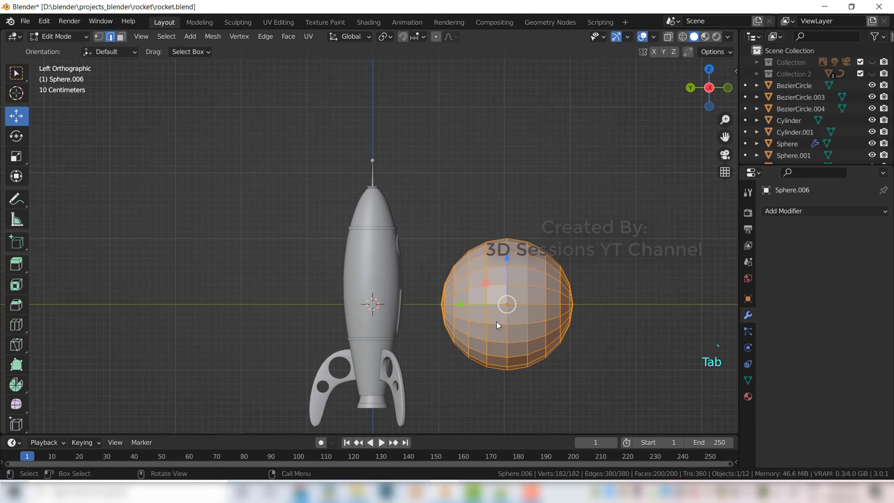
{"action": "key", "text": "3"}
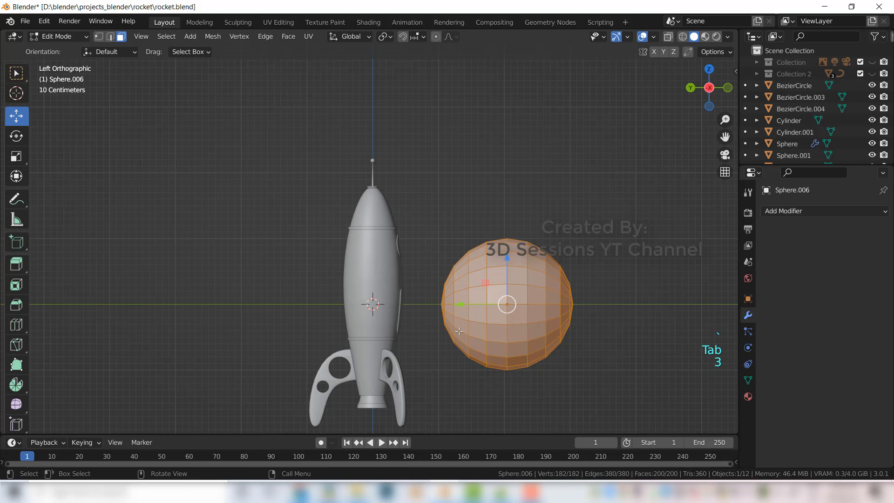
{"action": "left_click", "coordinate": [482, 355]}
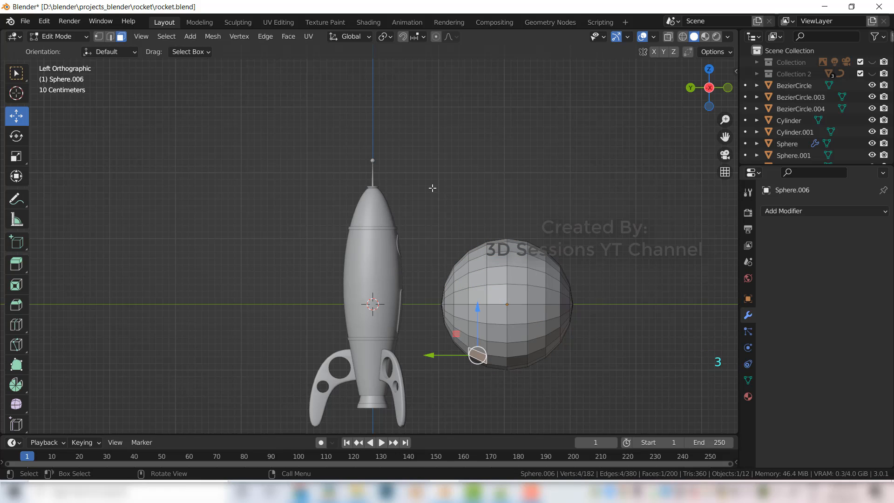
{"action": "key", "text": "alt+z"}
{"action": "left_click_drag", "start_coordinate": [418, 186], "coordinate": [537, 406]}
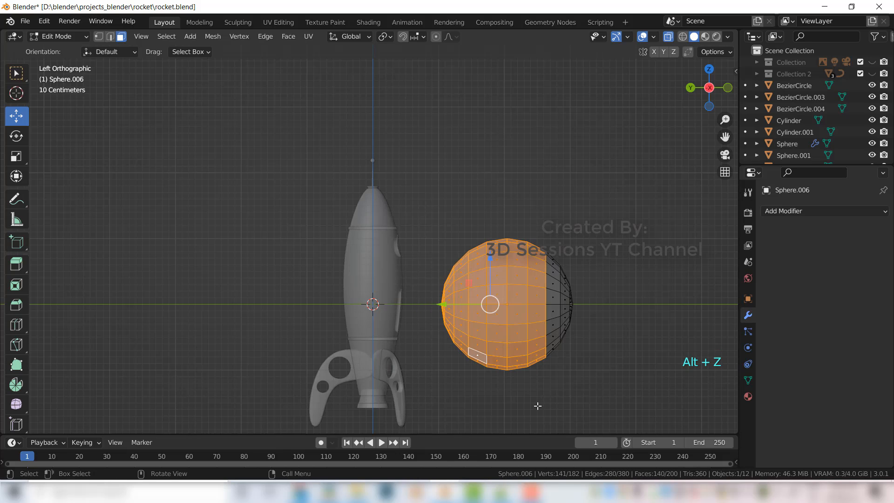
{"action": "key", "text": "x"}
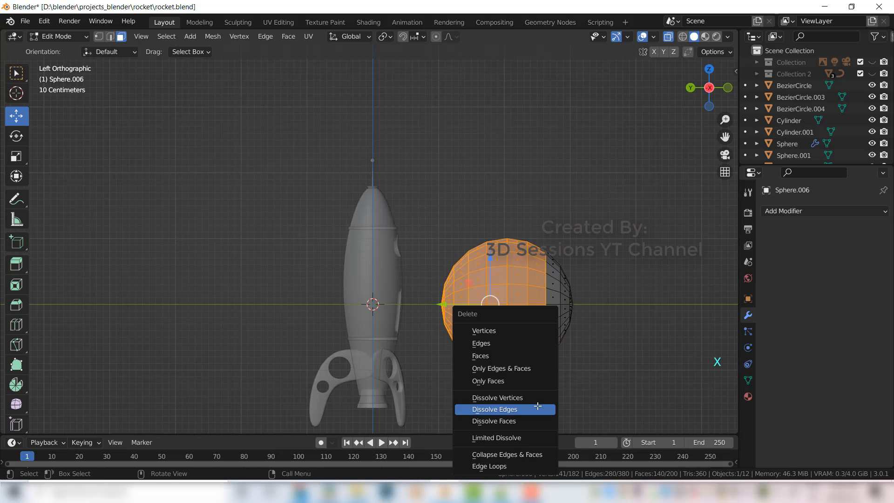
{"action": "left_click", "coordinate": [512, 355]}
{"action": "key", "text": "Tab"}
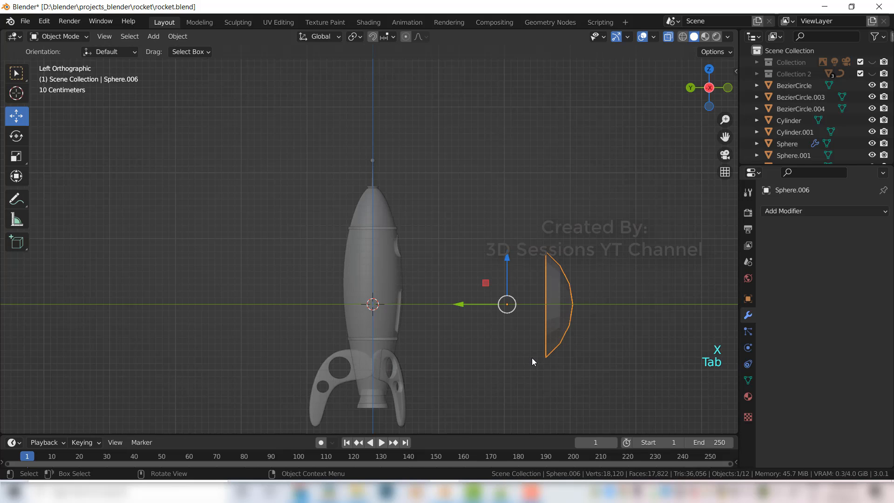
{"action": "key", "text": "alt+z"}
Step: Scale the sphere cap down to 0.167 in front of the rocket
{"action": "middle_click_drag", "start_coordinate": [508, 345], "coordinate": [357, 347]}
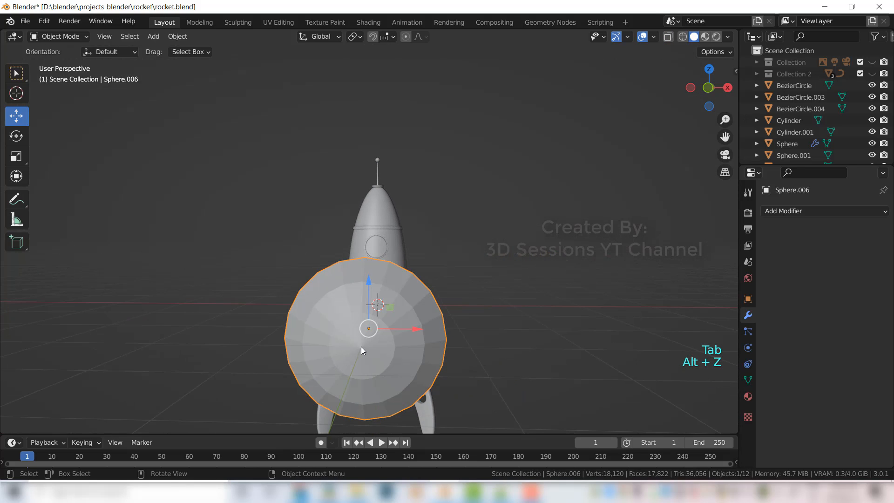
{"action": "left_click", "coordinate": [362, 345]}
{"action": "left_click", "coordinate": [414, 379]}
{"action": "key", "text": "s"}
{"action": "left_click", "coordinate": [369, 359]}
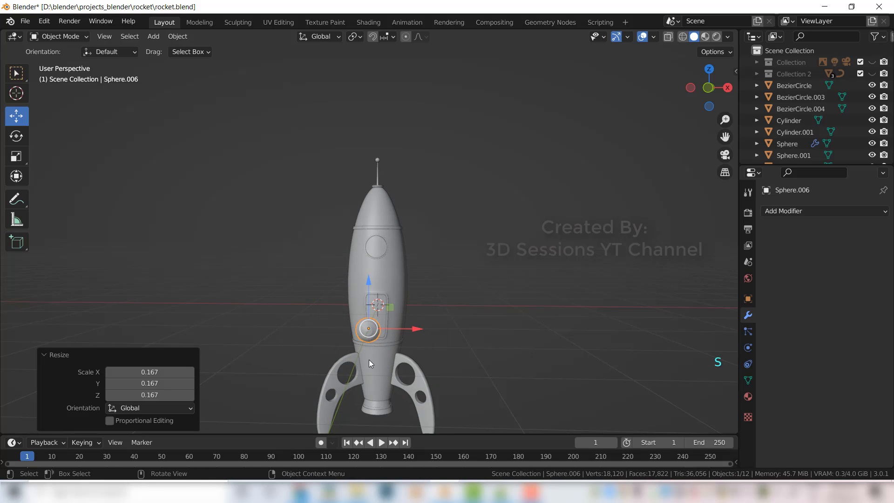
Step: Raise the selected half sphere about 0.76 m along Z toward the upper part of the rocket
{"action": "scroll", "coordinate": [365, 361], "scroll_direction": "up", "scroll_amount": 4}
{"action": "middle_click_drag", "start_coordinate": [364, 361], "coordinate": [372, 209], "text": "shift"}
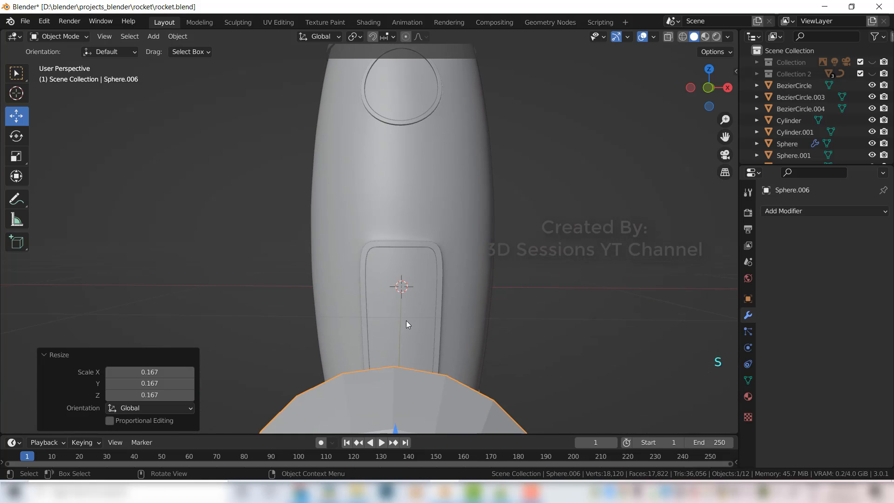
{"action": "scroll", "coordinate": [376, 303], "scroll_direction": "down", "scroll_amount": 5}
{"action": "left_click_drag", "start_coordinate": [372, 238], "coordinate": [373, 116]}
{"action": "scroll", "coordinate": [371, 160], "scroll_direction": "up", "scroll_amount": 4}
Step: Scale the half sphere by about 0.372 and raise it about 0.385 m to the rocket's upper band
{"action": "key", "text": "grave"}
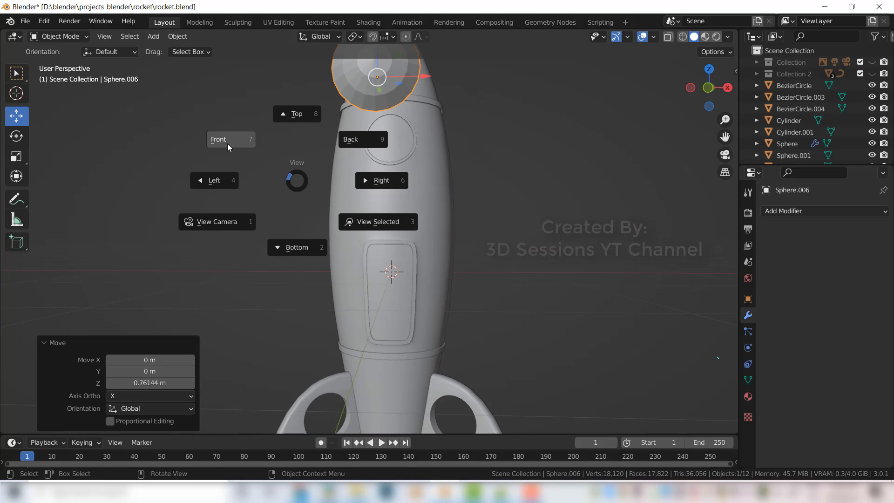
{"action": "left_click", "coordinate": [228, 141]}
{"action": "scroll", "coordinate": [499, 230], "scroll_direction": "up", "scroll_amount": 3}
{"action": "middle_click_drag", "start_coordinate": [393, 122], "coordinate": [384, 329], "text": "shift"}
{"action": "key", "text": "s"}
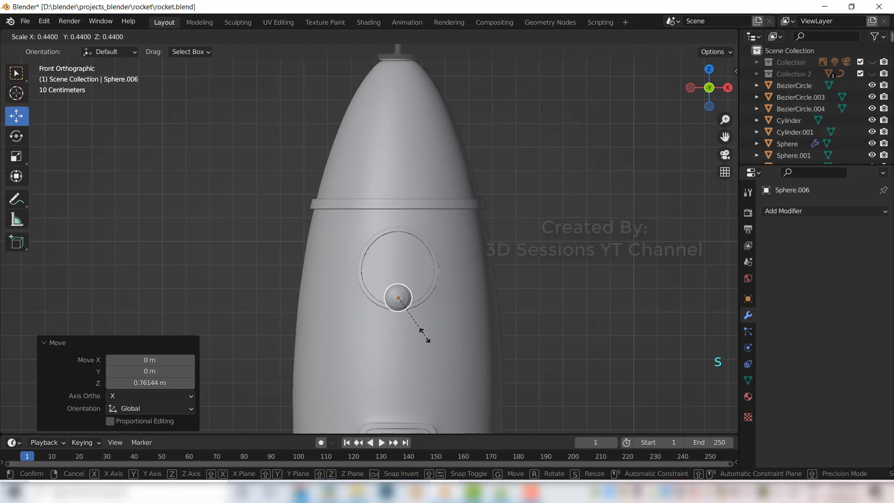
{"action": "left_click", "coordinate": [425, 324]}
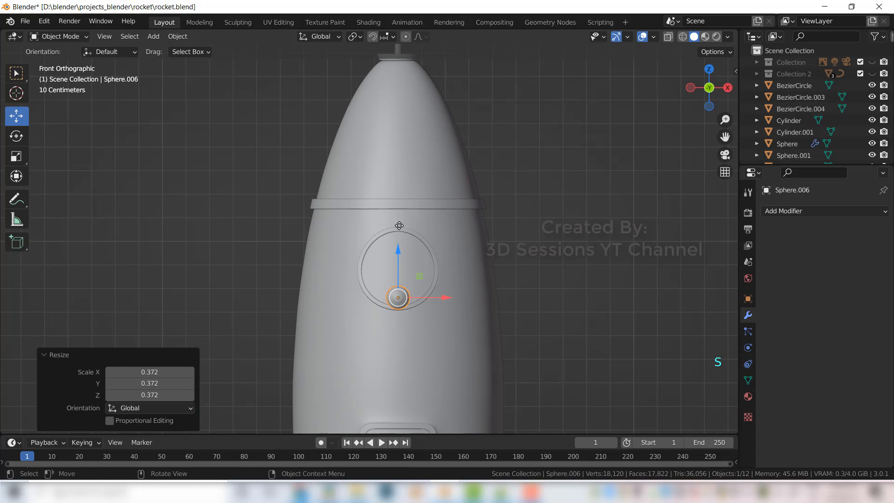
{"action": "left_click_drag", "start_coordinate": [401, 253], "coordinate": [399, 155]}
Step: Shrink the half sphere to fit within the upper band's height, raising it about 0.012 m and finishing with a scale of about 0.909
{"action": "scroll", "coordinate": [401, 235], "scroll_direction": "up", "scroll_amount": 7}
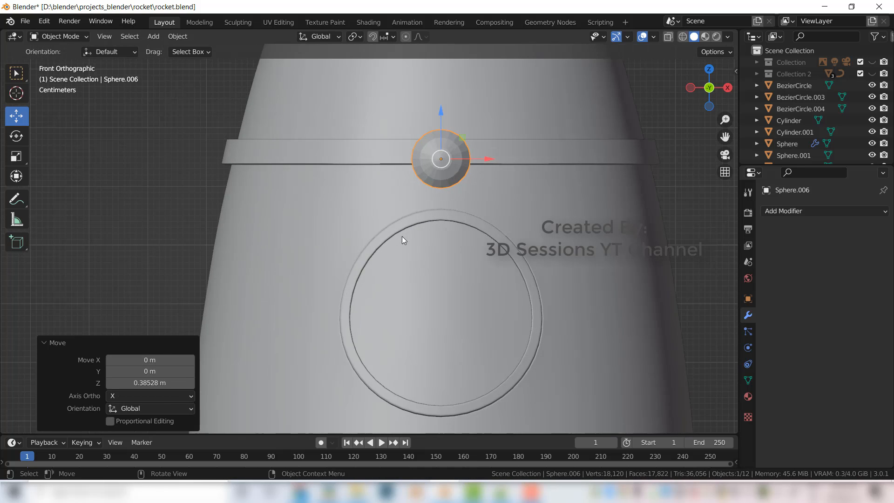
{"action": "middle_click_drag", "start_coordinate": [504, 223], "coordinate": [437, 346], "text": "shift"}
{"action": "key", "text": "s"}
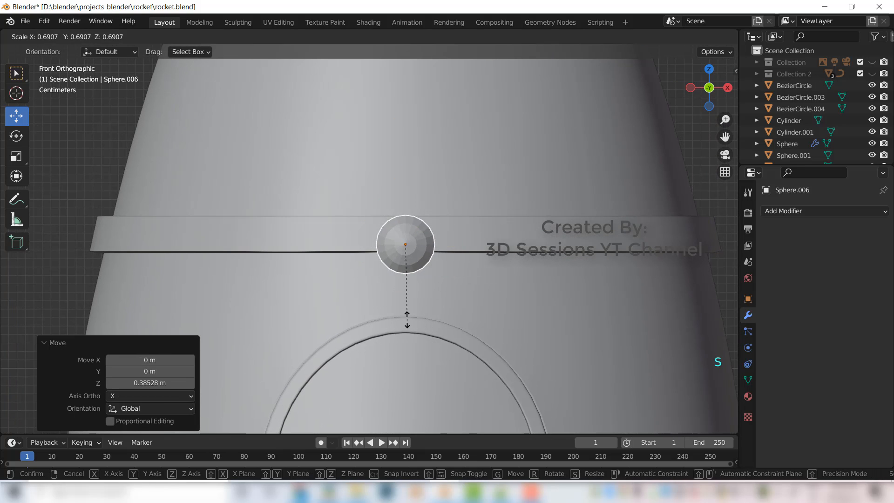
{"action": "left_click", "coordinate": [405, 289]}
{"action": "left_click_drag", "start_coordinate": [407, 187], "coordinate": [403, 181]}
{"action": "key", "text": "s"}
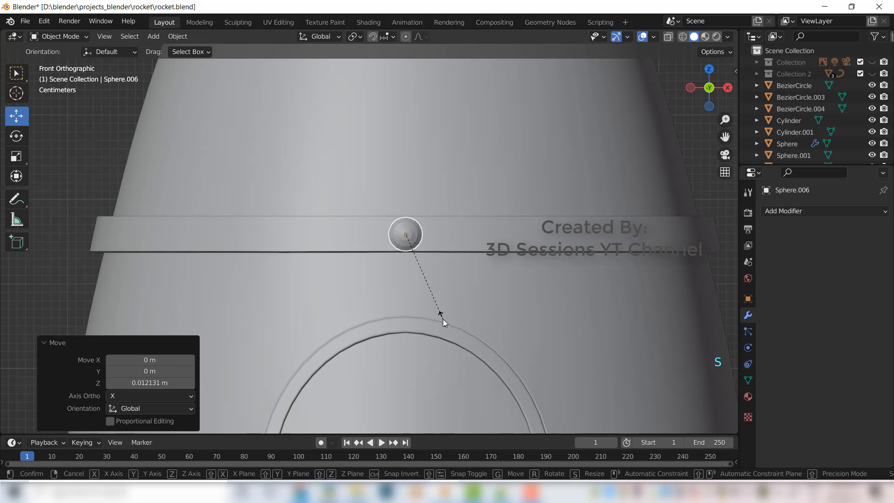
{"action": "left_click", "coordinate": [440, 317]}
Step: From the left view, move the half sphere about 1.66 m along Y to the rocket, then another 0.029 m closer to the band
{"action": "key", "text": "grave"}
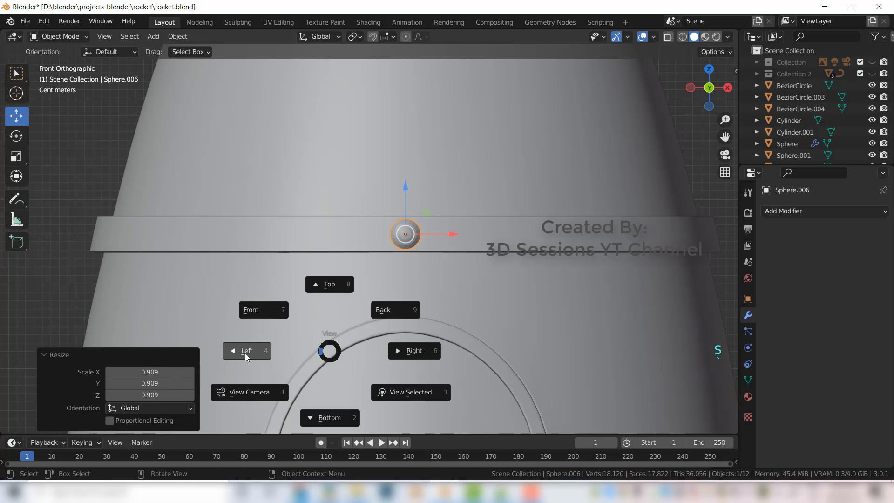
{"action": "left_click", "coordinate": [244, 354]}
{"action": "scroll", "coordinate": [506, 292], "scroll_direction": "down", "scroll_amount": 8}
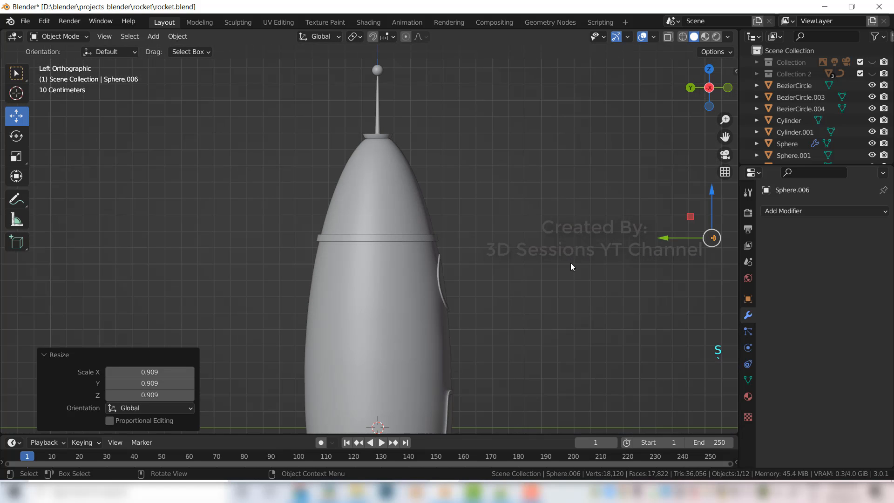
{"action": "left_click_drag", "start_coordinate": [666, 240], "coordinate": [526, 238]}
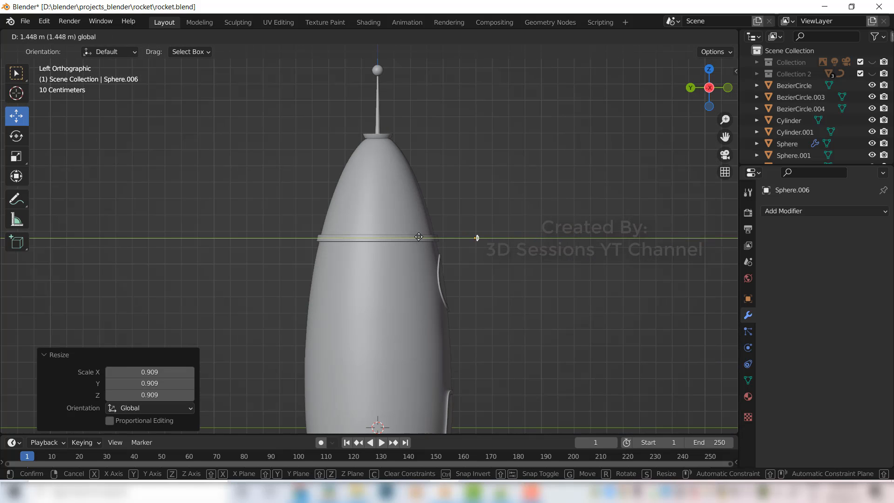
{"action": "left_click_drag", "start_coordinate": [392, 237], "coordinate": [392, 237]}
{"action": "scroll", "coordinate": [436, 264], "scroll_direction": "up", "scroll_amount": 7}
{"action": "middle_click_drag", "start_coordinate": [516, 248], "coordinate": [412, 249], "text": "shift"}
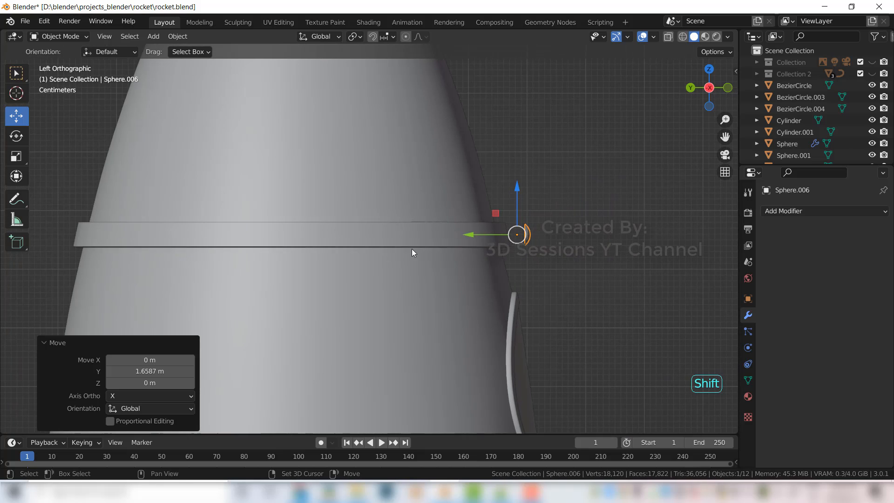
{"action": "scroll", "coordinate": [411, 248], "scroll_direction": "up", "scroll_amount": 3}
{"action": "left_click_drag", "start_coordinate": [581, 231], "coordinate": [549, 231]}
Step: Undo the last change and set the half sphere's origin to the 3D cursor
{"action": "key", "text": "grave"}
{"action": "left_click", "coordinate": [382, 262]}
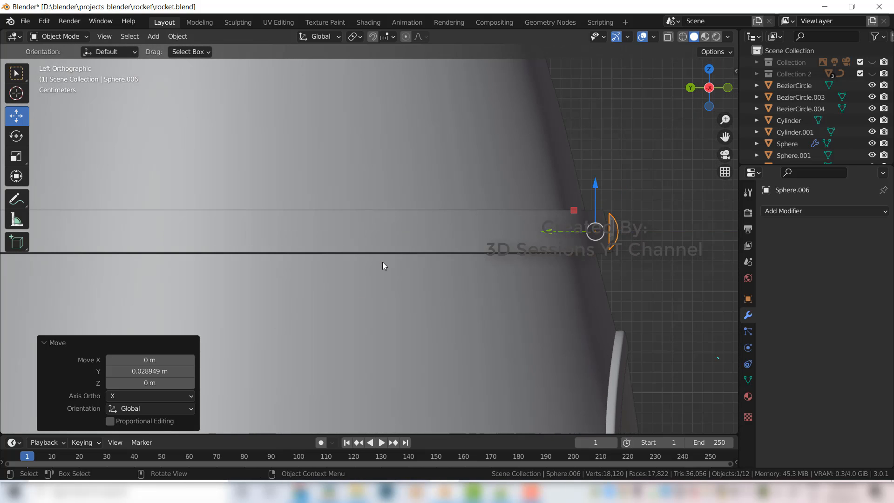
{"action": "scroll", "coordinate": [549, 263], "scroll_direction": "up", "scroll_amount": 2}
{"action": "middle_click_drag", "start_coordinate": [544, 221], "coordinate": [386, 221], "text": "shift"}
{"action": "key", "text": "ctrl+z"}
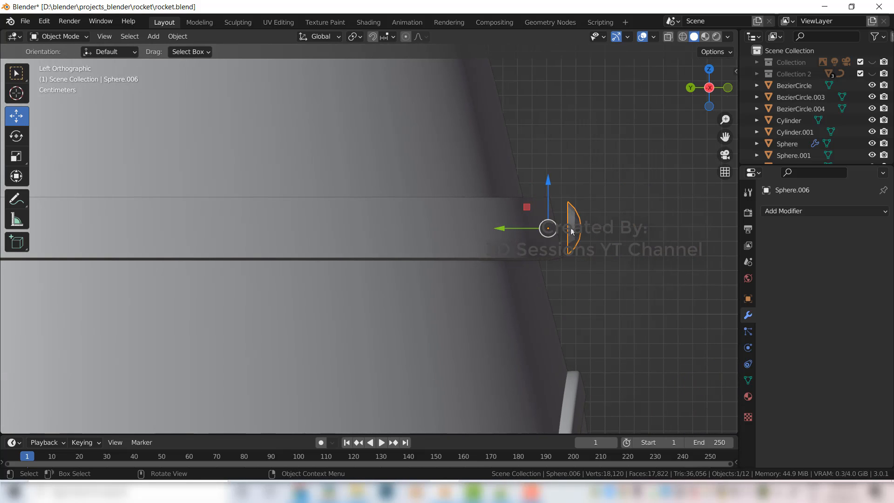
{"action": "right_click", "coordinate": [572, 231]}
{"action": "mouse_move", "coordinate": [562, 269]}
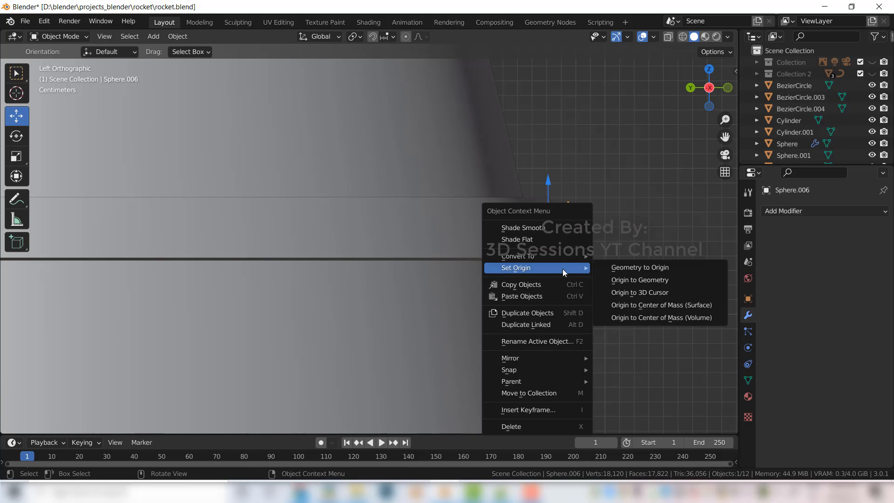
{"action": "left_click", "coordinate": [652, 292]}
Step: Set the half sphere's origin to its geometry and shift it about 0.003 m along Y toward the band
{"action": "right_click", "coordinate": [577, 225]}
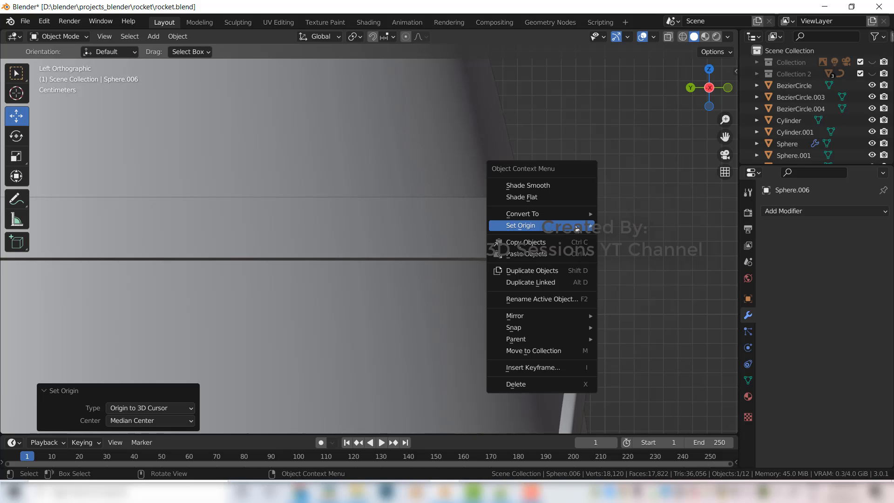
{"action": "mouse_move", "coordinate": [591, 225]}
{"action": "left_click", "coordinate": [639, 237]}
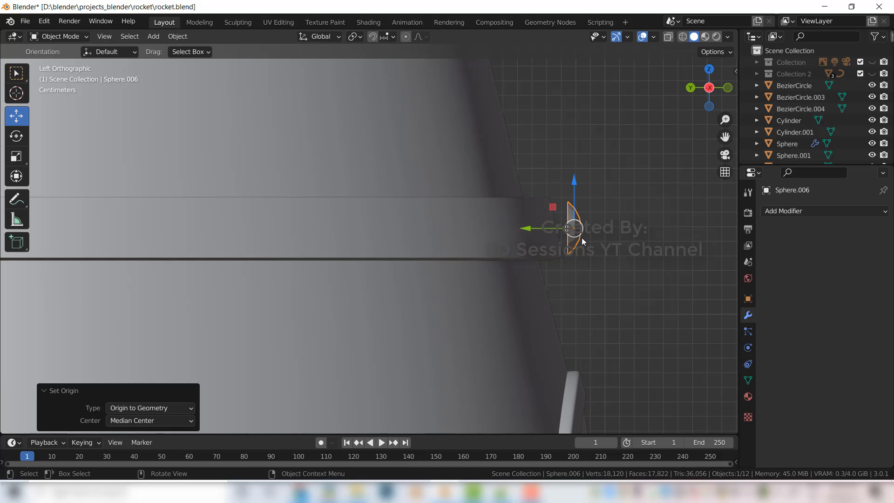
{"action": "left_click_drag", "start_coordinate": [531, 229], "coordinate": [527, 229]}
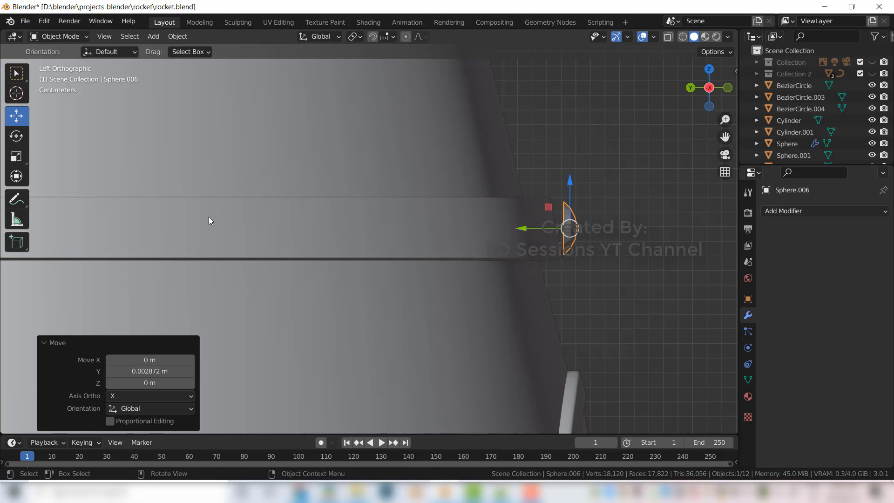
Step: Rotate the half sphere about -11.8° around X to match the hull's slope and move it about 0.005 m along Y onto the band
{"action": "left_click", "coordinate": [18, 141]}
{"action": "scroll", "coordinate": [621, 263], "scroll_direction": "up", "scroll_amount": 2}
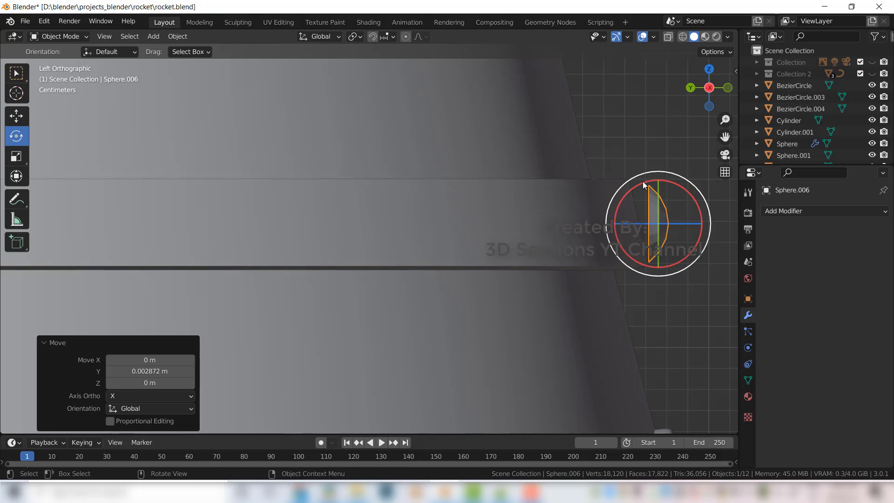
{"action": "left_click_drag", "start_coordinate": [642, 181], "coordinate": [631, 184]}
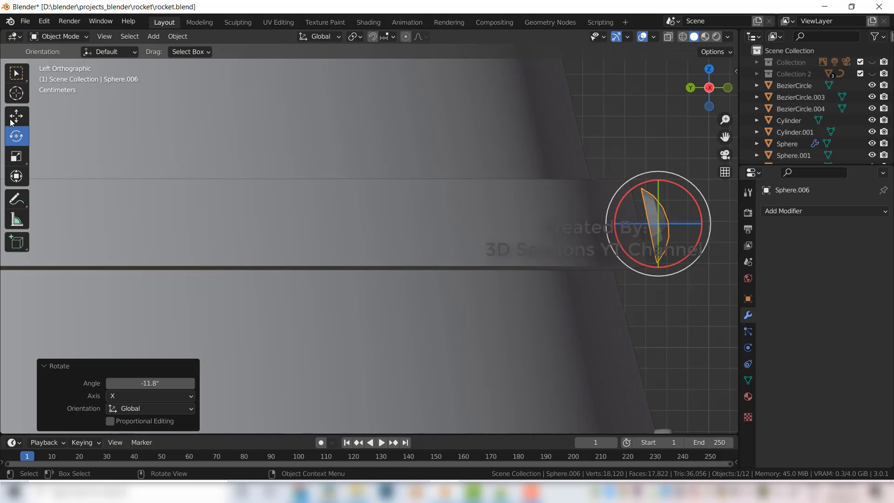
{"action": "left_click", "coordinate": [13, 121]}
{"action": "left_click_drag", "start_coordinate": [613, 219], "coordinate": [598, 221]}
Step: Try to nudge the half sphere along Y against the band and undo the move
{"action": "key", "text": "grave"}
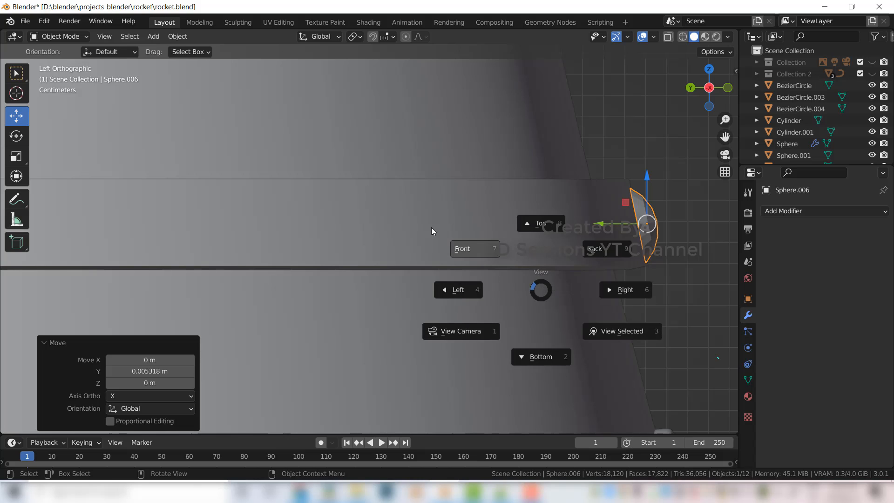
{"action": "left_click", "coordinate": [476, 246]}
{"action": "left_click", "coordinate": [382, 360]}
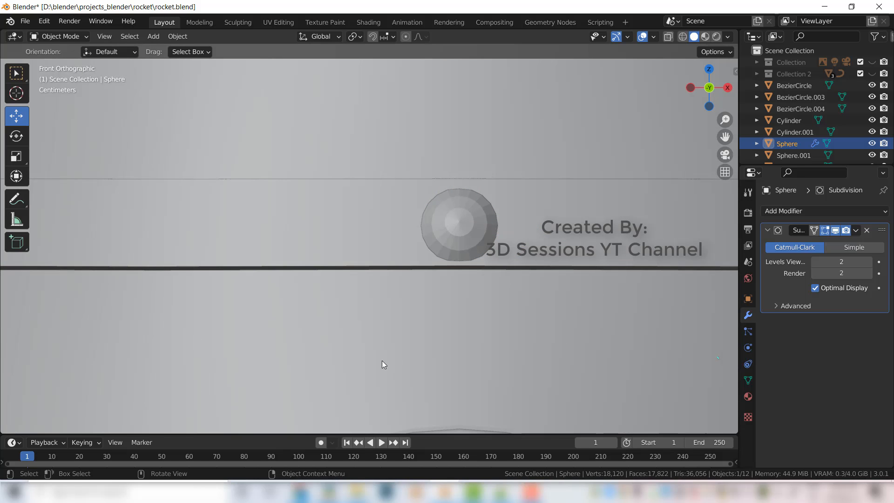
{"action": "left_click", "coordinate": [462, 228]}
{"action": "middle_click_drag", "start_coordinate": [435, 304], "coordinate": [478, 311]}
{"action": "left_click_drag", "start_coordinate": [673, 243], "coordinate": [674, 243]}
{"action": "key", "text": "grave"}
{"action": "left_click", "coordinate": [474, 304]}
{"action": "left_click_drag", "start_coordinate": [594, 224], "coordinate": [594, 222]}
{"action": "key", "text": "ctrl+z"}
{"action": "key", "text": "Tab"}
{"action": "key", "text": "Tab"}
{"action": "key", "text": "Tab"}
Step: Raise the half sphere about 0.0013 m to center it on the band and shift it about -0.0002 m along Y
{"action": "key", "text": "grave"}
{"action": "left_click", "coordinate": [276, 140]}
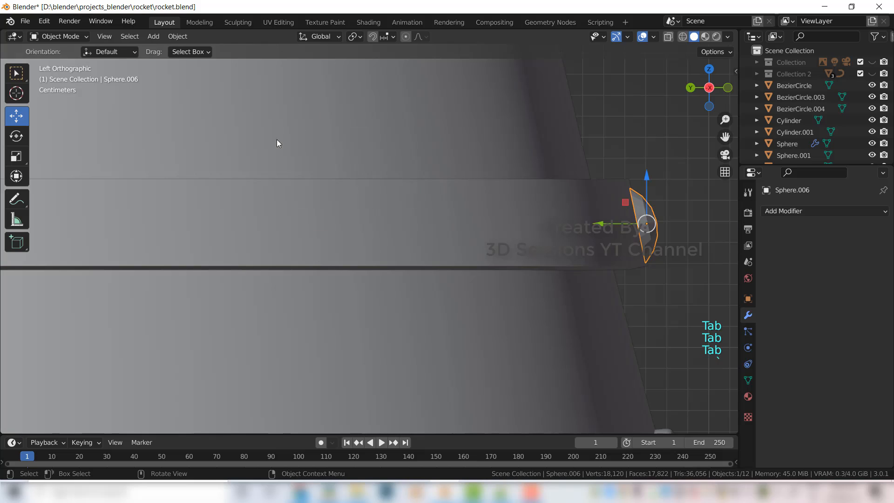
{"action": "key", "text": "alt+z"}
{"action": "left_click", "coordinate": [500, 363]}
{"action": "key", "text": "alt+z"}
{"action": "left_click", "coordinate": [460, 236]}
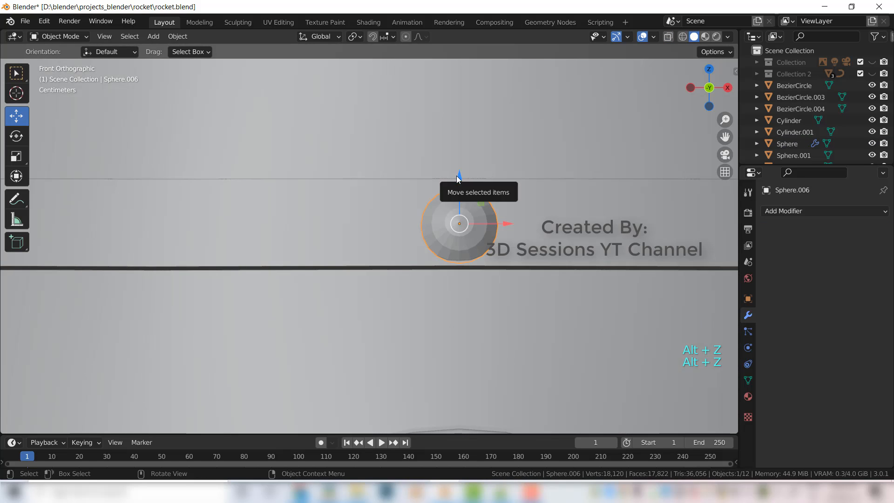
{"action": "left_click_drag", "start_coordinate": [458, 175], "coordinate": [459, 171]}
{"action": "middle_click_drag", "start_coordinate": [424, 312], "coordinate": [457, 321]}
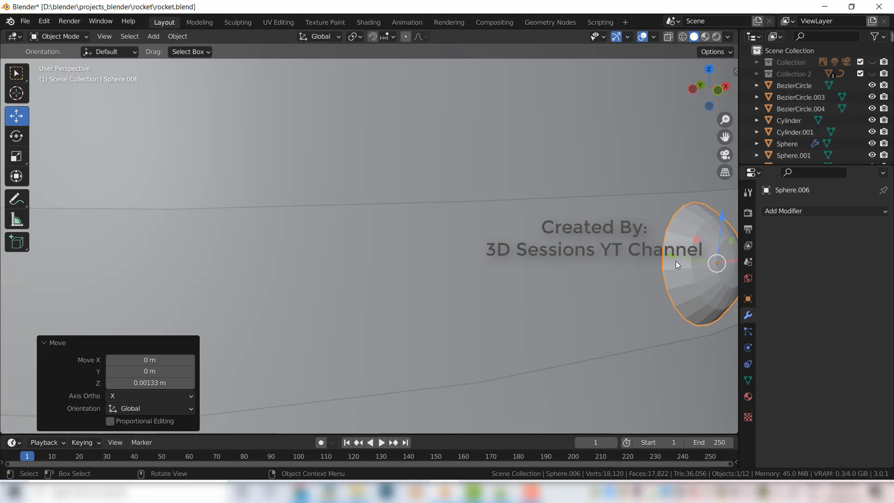
{"action": "left_click_drag", "start_coordinate": [672, 257], "coordinate": [673, 258]}
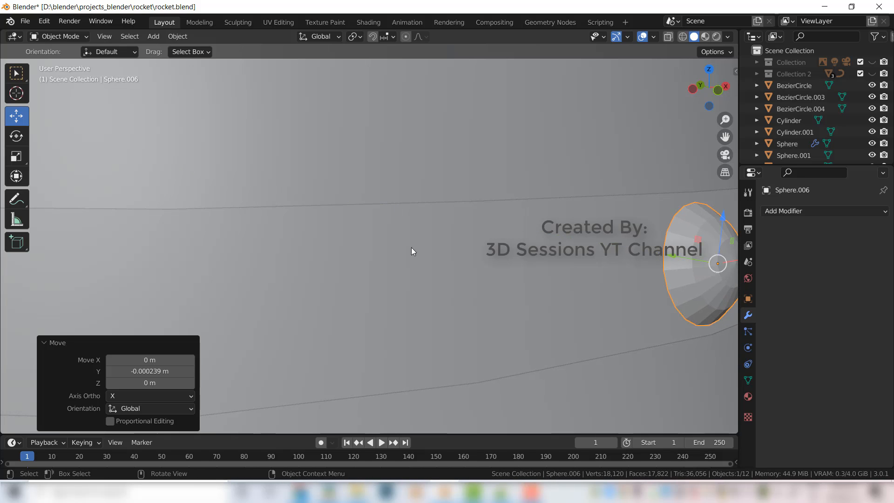
Step: Examine the half sphere's placement on the rocket's upper band from the front
{"action": "key", "text": "KP_1"}
{"action": "left_click", "coordinate": [464, 245]}
{"action": "scroll", "coordinate": [536, 358], "scroll_direction": "down", "scroll_amount": 8}
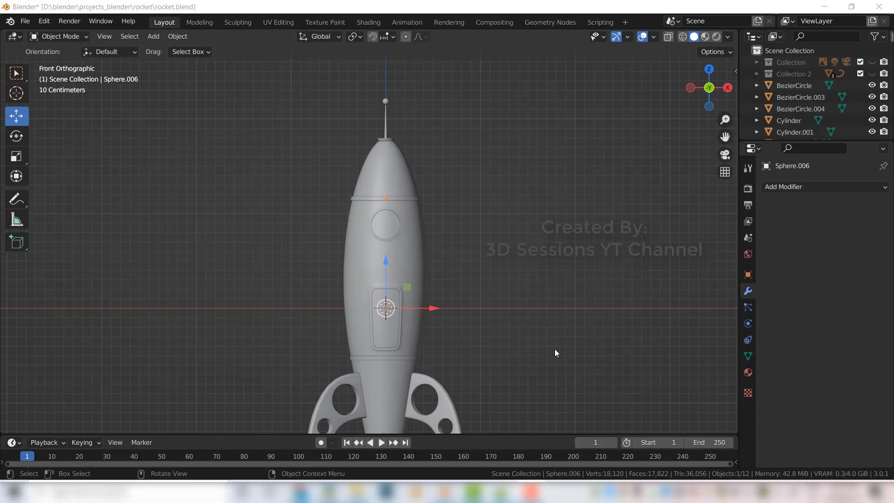
{"action": "scroll", "coordinate": [428, 256], "scroll_direction": "up", "scroll_amount": 8}
{"action": "middle_click_drag", "start_coordinate": [406, 183], "coordinate": [396, 271]}
{"action": "key", "text": "grave"}
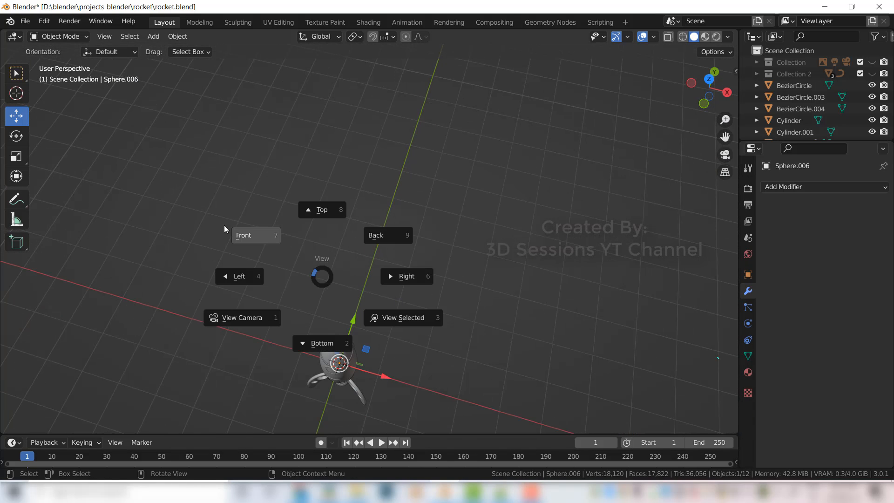
{"action": "left_click", "coordinate": [247, 236]}
{"action": "scroll", "coordinate": [369, 248], "scroll_direction": "up", "scroll_amount": 6}
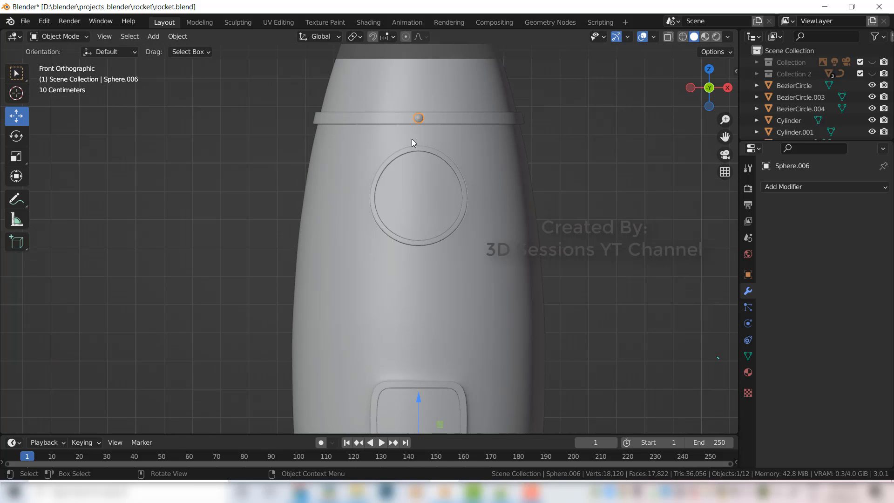
{"action": "middle_click_drag", "start_coordinate": [412, 139], "coordinate": [405, 238], "text": "shift"}
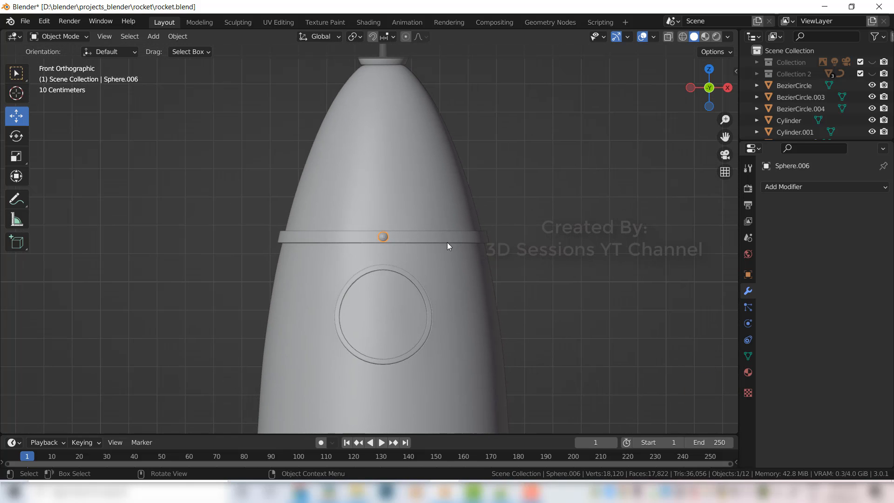
Step: Add an Array modifier to the half sphere on the upper band with a fixed count of 20
{"action": "left_click", "coordinate": [541, 290]}
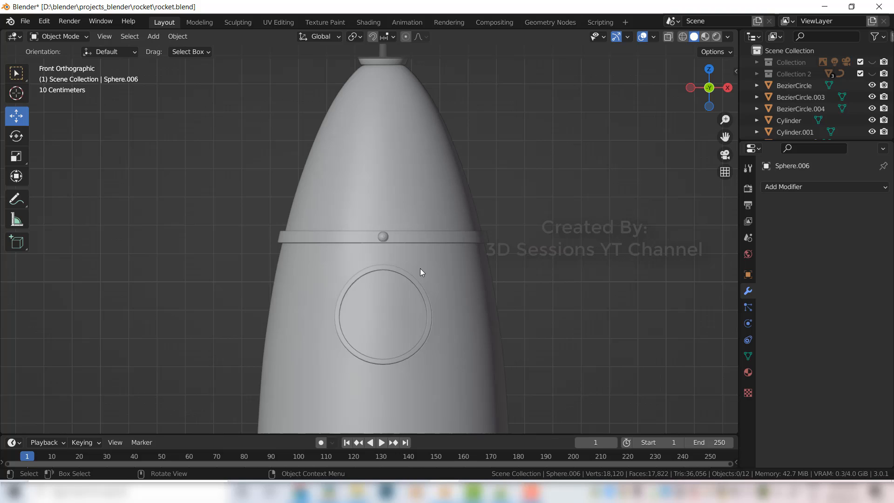
{"action": "left_click", "coordinate": [384, 238]}
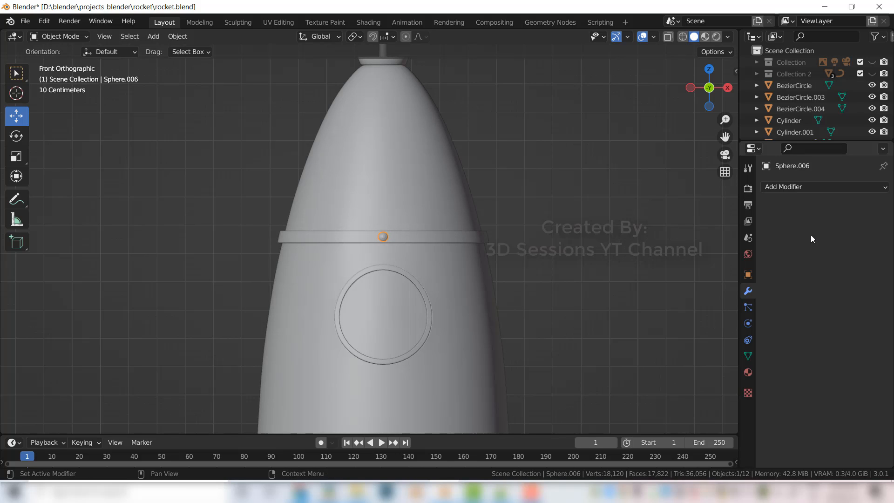
{"action": "left_click", "coordinate": [792, 189]}
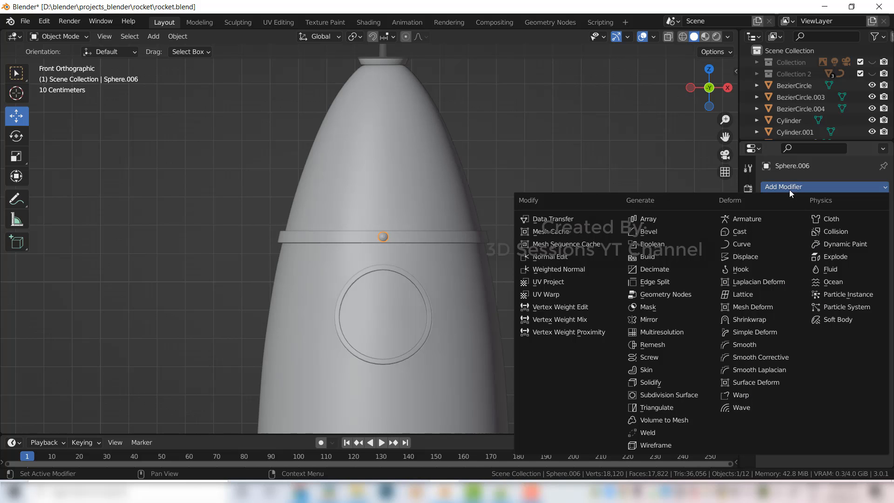
{"action": "left_click", "coordinate": [663, 219]}
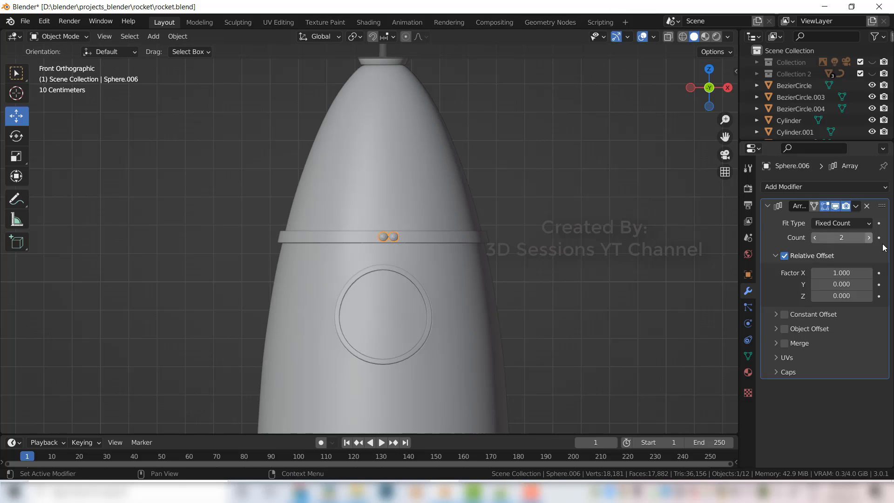
{"action": "left_click", "coordinate": [841, 237]}
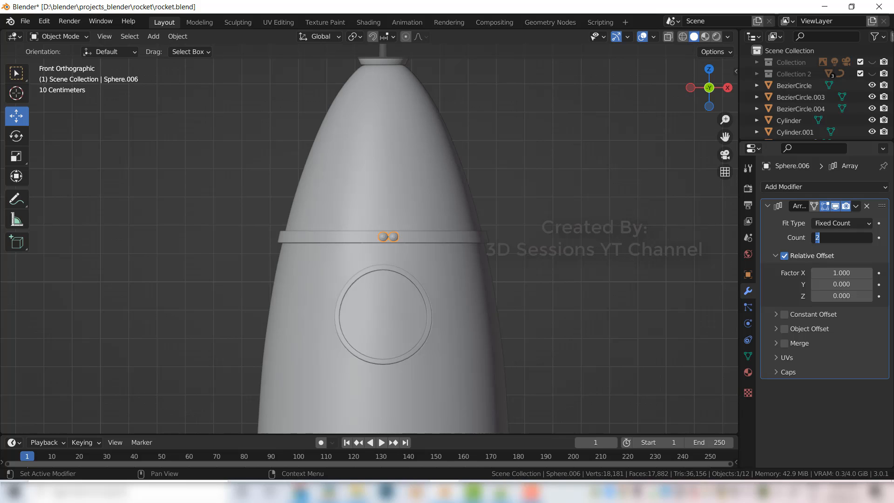
{"action": "key", "text": "Return"}
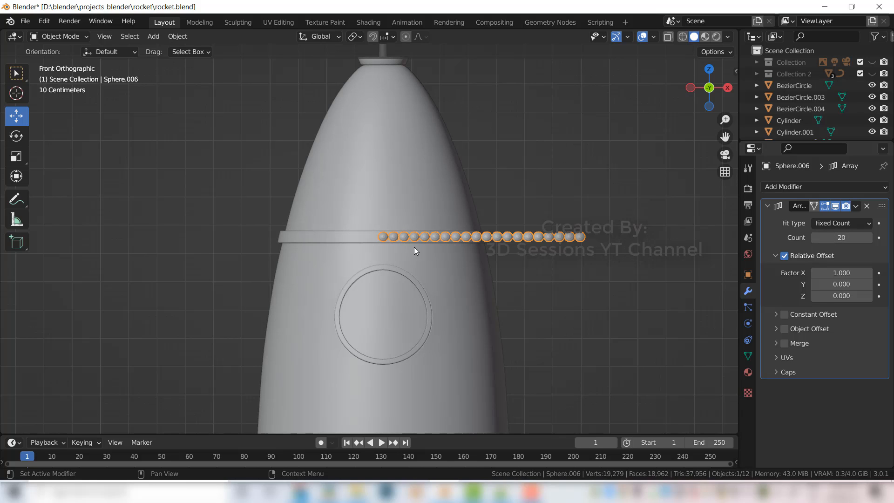
Step: Turn off the array's Relative Offset and add an Arrows empty at the world origin
{"action": "left_click", "coordinate": [785, 256]}
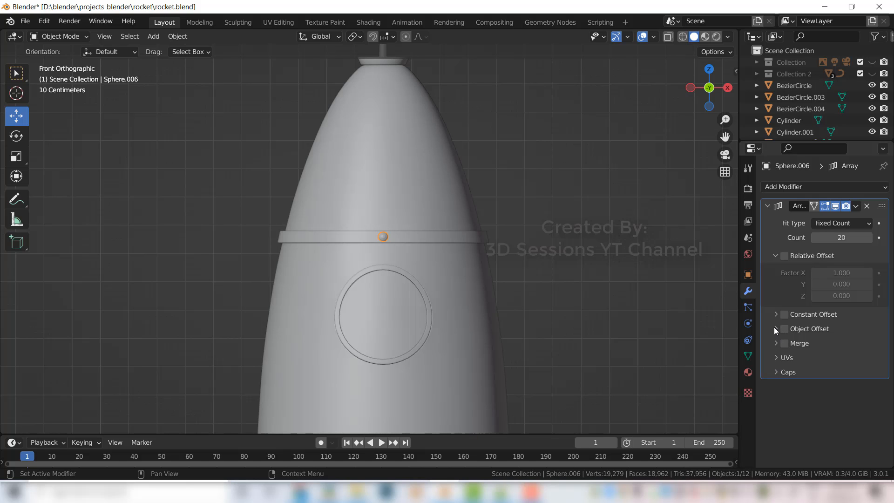
{"action": "scroll", "coordinate": [579, 328], "scroll_direction": "down", "scroll_amount": 2}
{"action": "middle_click_drag", "start_coordinate": [388, 318], "coordinate": [388, 229], "text": "shift"}
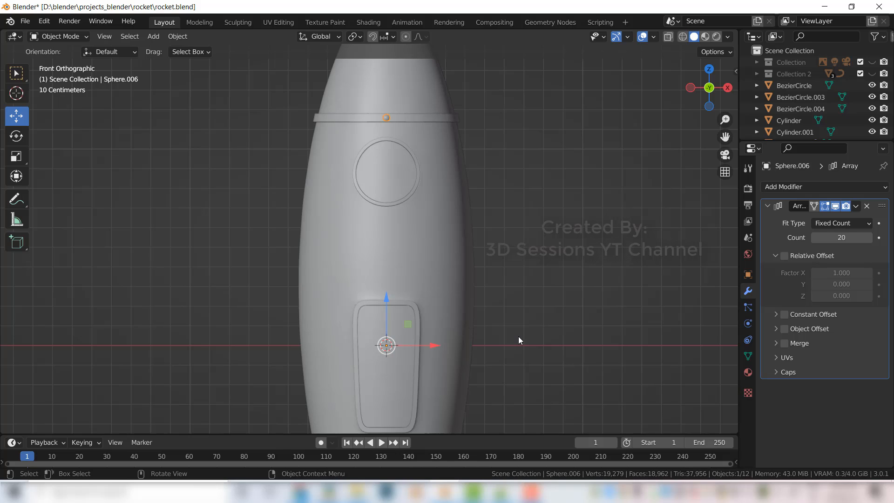
{"action": "key", "text": "shift+a"}
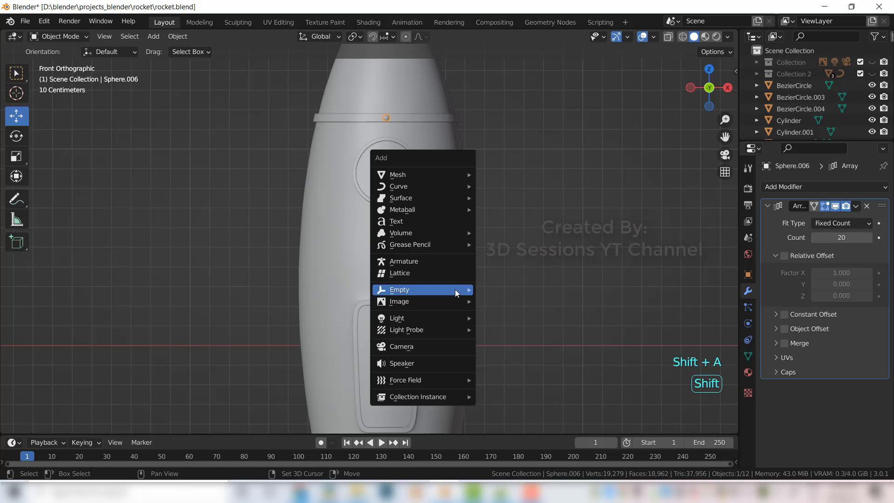
{"action": "mouse_move", "coordinate": [437, 292]}
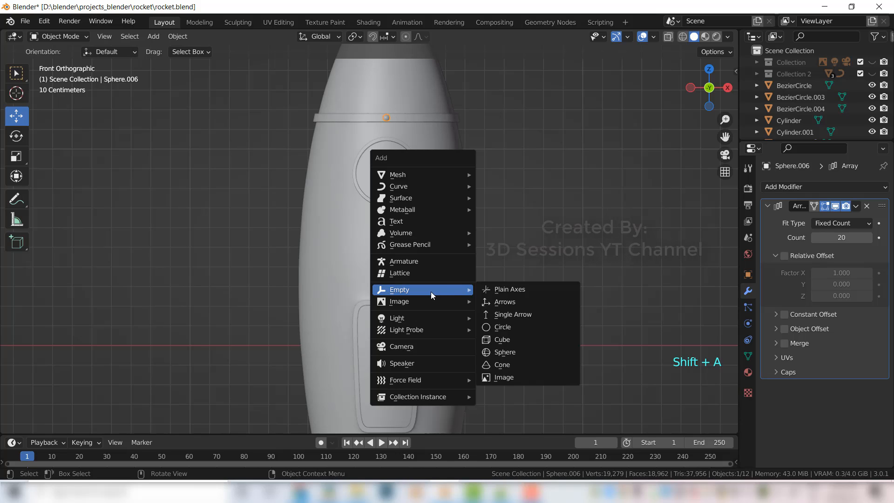
{"action": "left_click", "coordinate": [524, 303]}
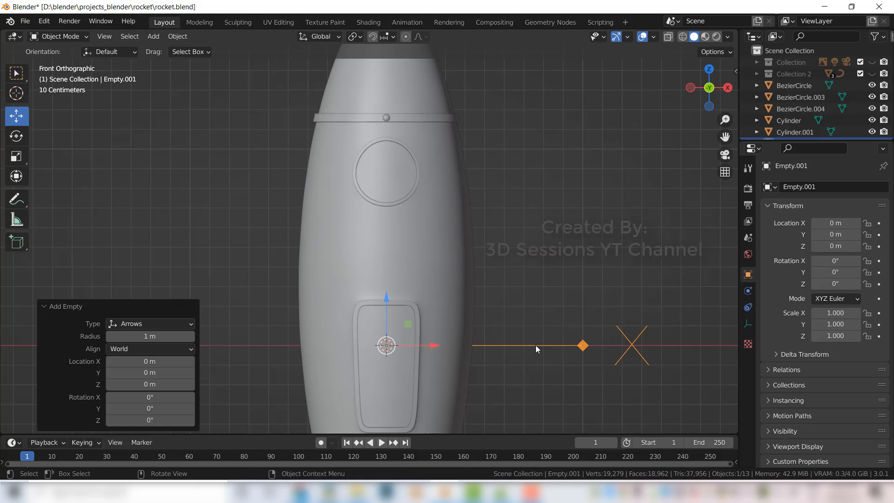
Step: Rename the new empty to "arrow"
{"action": "left_click_drag", "start_coordinate": [808, 142], "coordinate": [807, 262]}
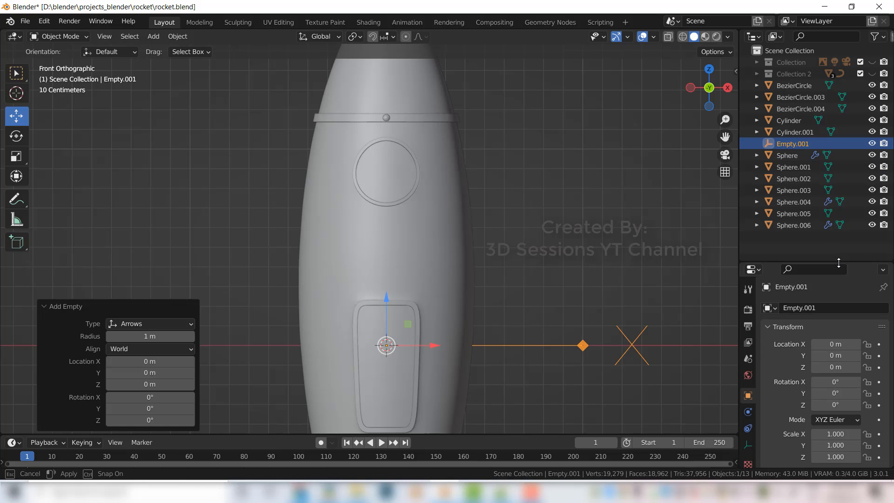
{"action": "double_click", "coordinate": [792, 143]}
{"action": "type", "text": "arrow"}
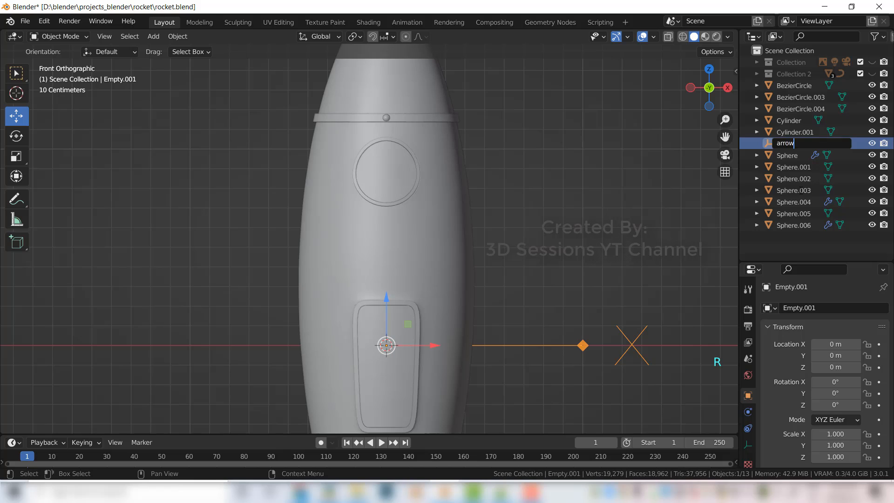
{"action": "key", "text": "Return"}
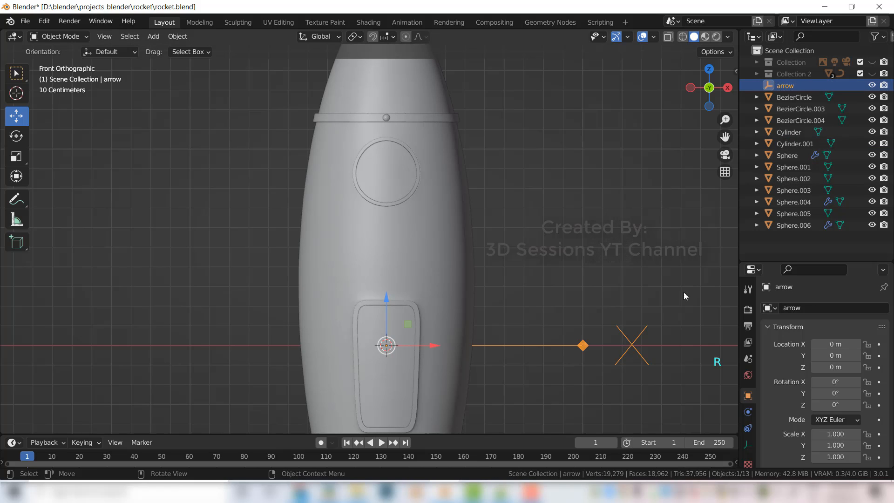
{"action": "left_click_drag", "start_coordinate": [819, 262], "coordinate": [824, 103]}
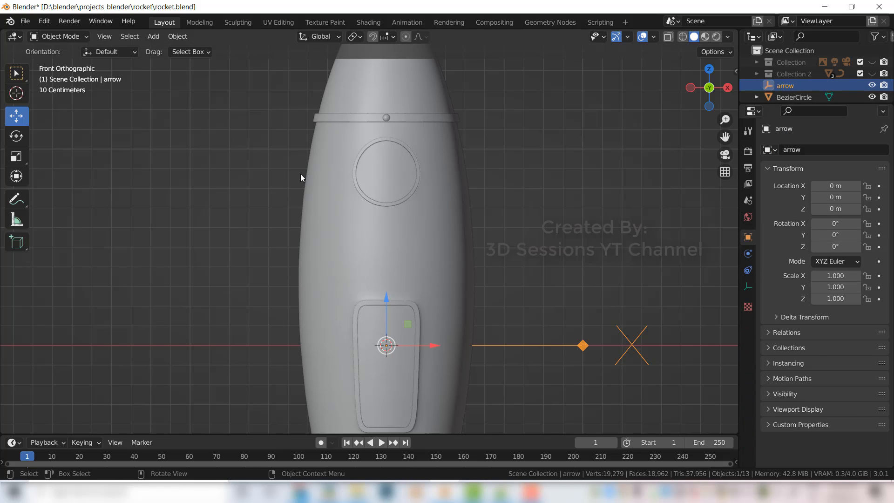
Step: Enable Object Offset in the half sphere's Array modifier with the "arrow" empty as the offset object
{"action": "left_click", "coordinate": [385, 116]}
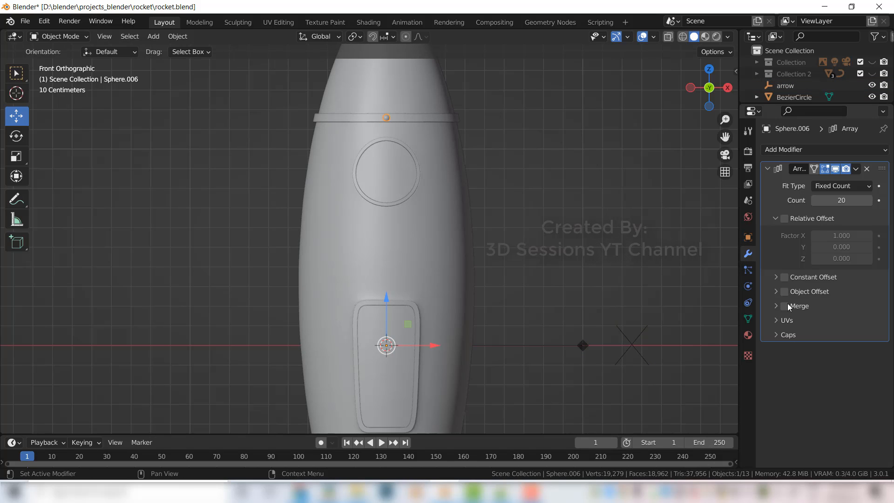
{"action": "left_click", "coordinate": [775, 292]}
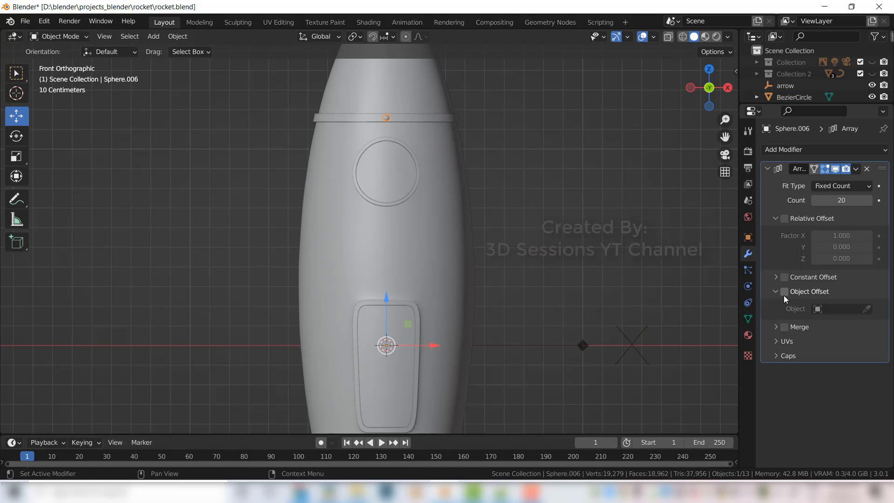
{"action": "left_click", "coordinate": [785, 292]}
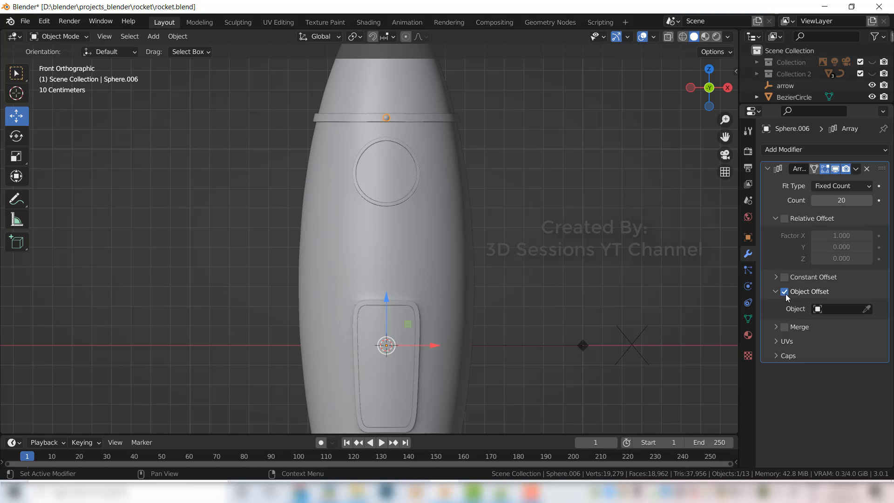
{"action": "left_click", "coordinate": [867, 309]}
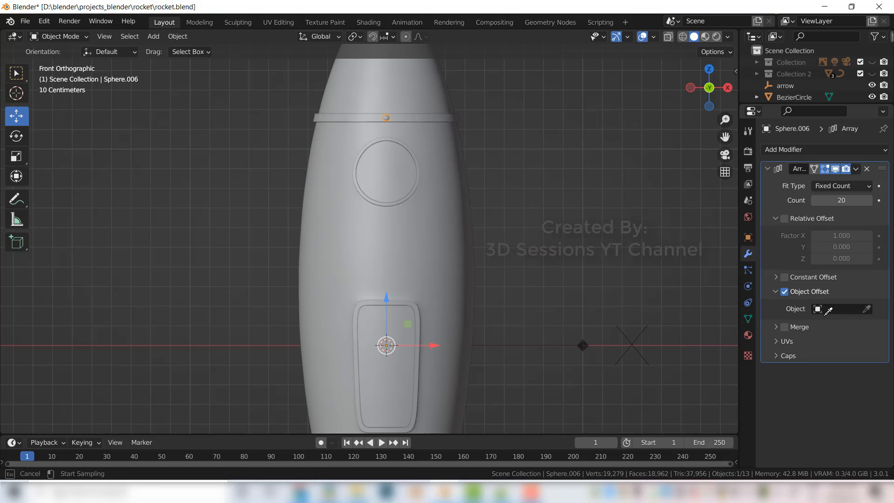
{"action": "left_click", "coordinate": [845, 308]}
{"action": "left_click", "coordinate": [842, 309]}
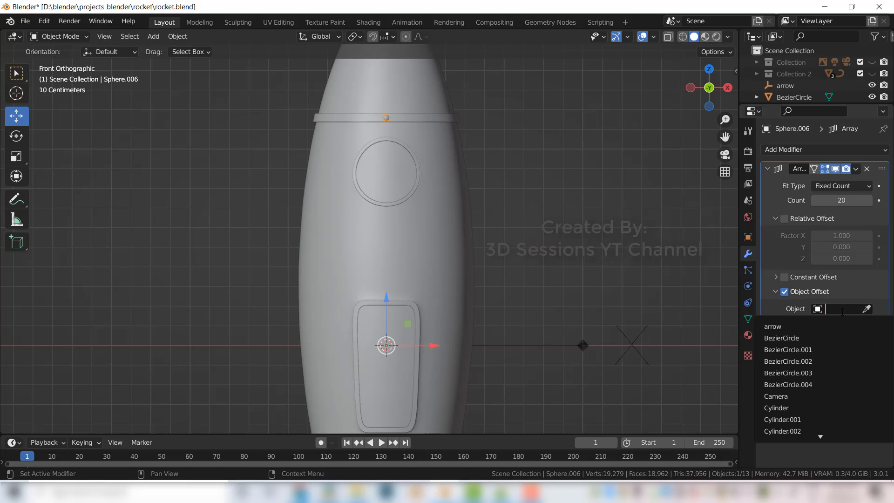
{"action": "left_click", "coordinate": [775, 326]}
Step: Apply all transforms to the half sphere on the upper band and to the "arrow" empty
{"action": "scroll", "coordinate": [450, 269], "scroll_direction": "down", "scroll_amount": 2}
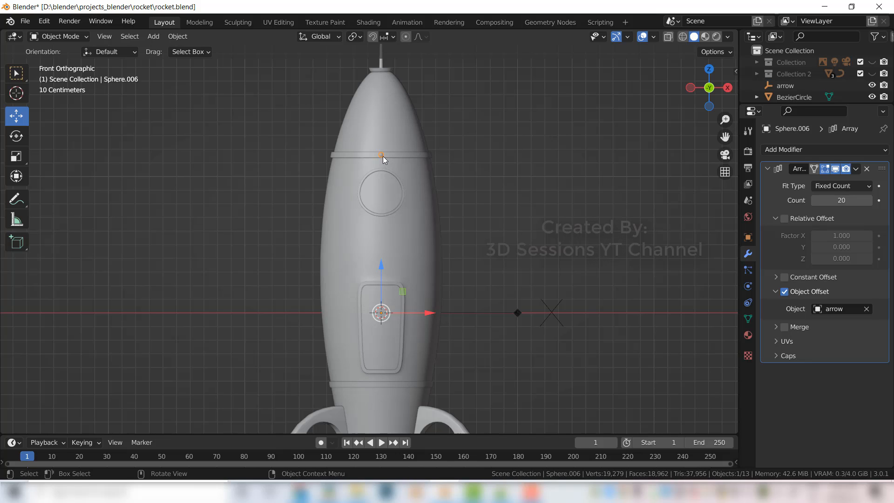
{"action": "key", "text": "shift+a"}
{"action": "key", "text": "ctrl+a"}
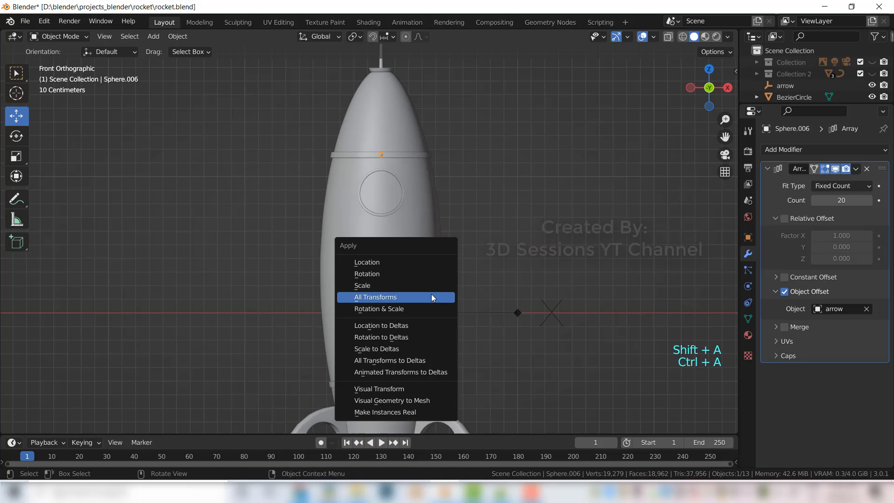
{"action": "left_click", "coordinate": [430, 298]}
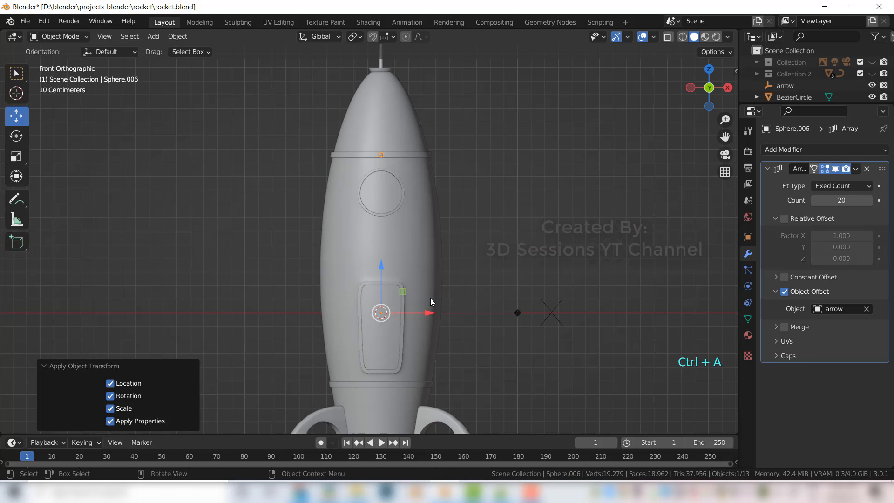
{"action": "left_click", "coordinate": [519, 316]}
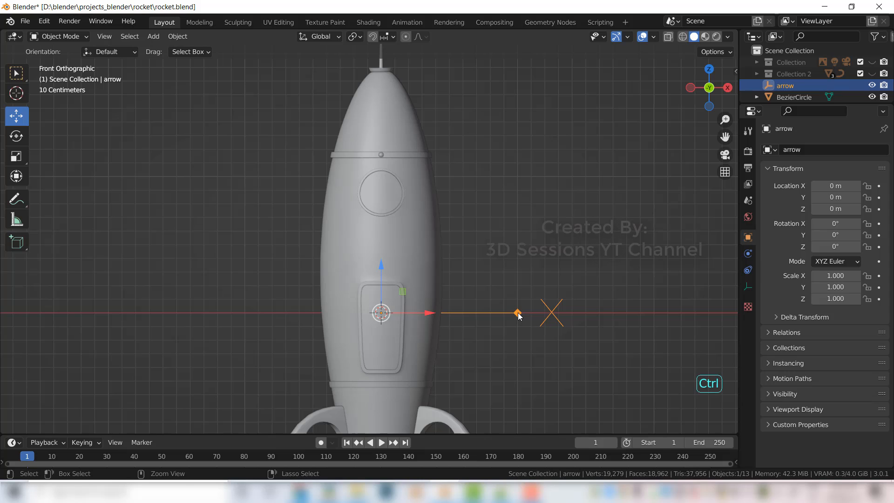
{"action": "key", "text": "ctrl+a"}
{"action": "left_click", "coordinate": [519, 316]}
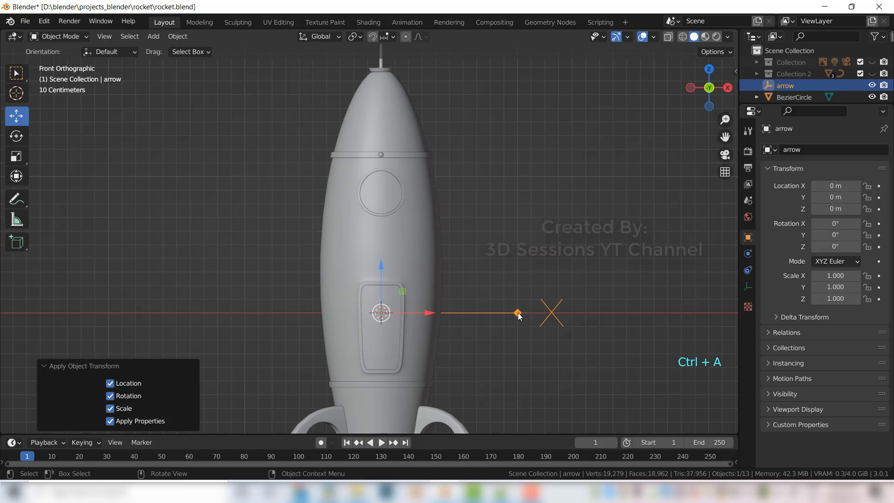
Step: Try rotating the half sphere about the Z axis with the Rotate tool and undo the rotation
{"action": "scroll", "coordinate": [477, 289], "scroll_direction": "down", "scroll_amount": 10}
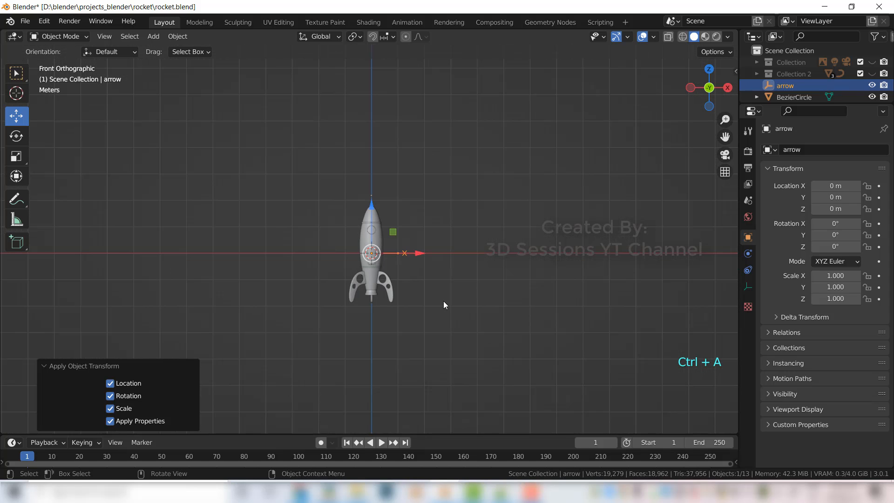
{"action": "scroll", "coordinate": [437, 302], "scroll_direction": "up", "scroll_amount": 5}
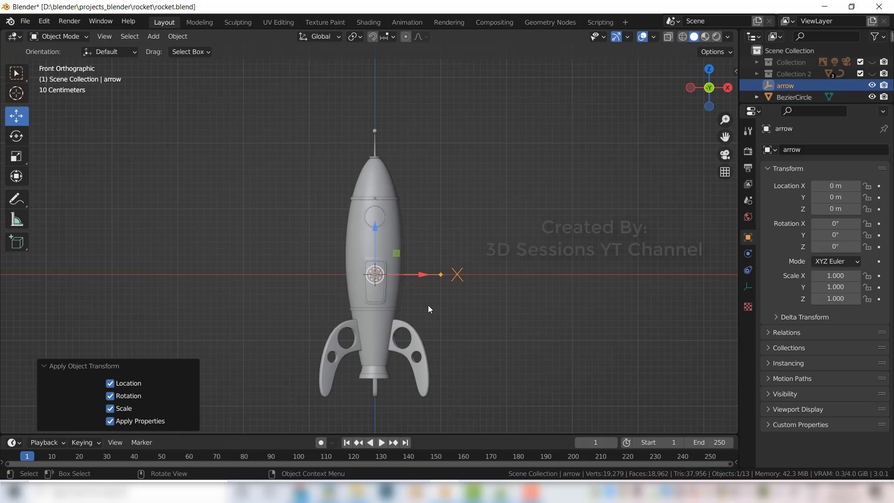
{"action": "left_click", "coordinate": [374, 199]}
{"action": "left_click", "coordinate": [16, 136]}
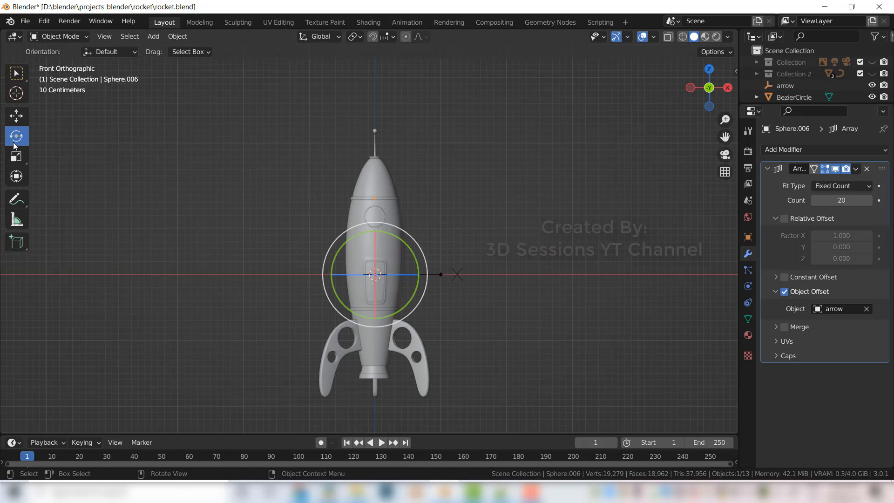
{"action": "left_click_drag", "start_coordinate": [393, 274], "coordinate": [423, 275]}
{"action": "key", "text": "ctrl+z"}
Step: Try rotating the half sphere 1.96° about the global Z axis to spread the array copies along the upper band
{"action": "scroll", "coordinate": [376, 272], "scroll_direction": "up", "scroll_amount": 5}
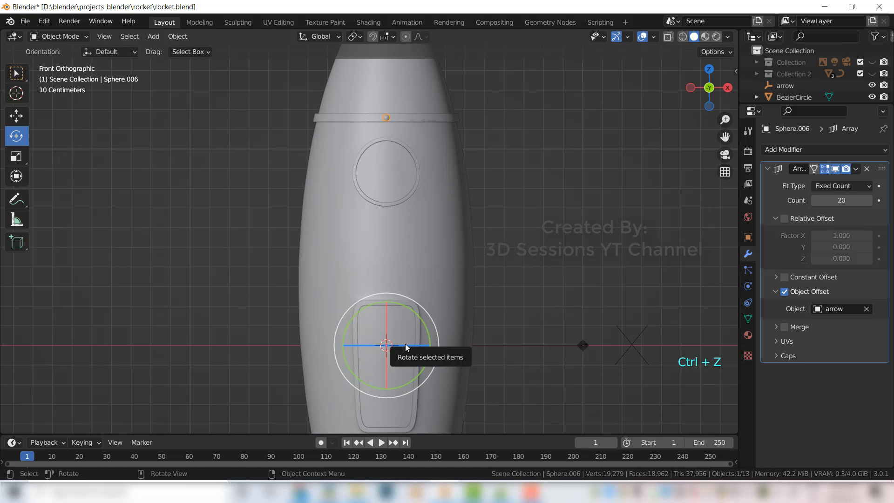
{"action": "left_click_drag", "start_coordinate": [403, 344], "coordinate": [396, 265]}
{"action": "middle_click_drag", "start_coordinate": [335, 249], "coordinate": [359, 271]}
{"action": "scroll", "coordinate": [394, 301], "scroll_direction": "down", "scroll_amount": 5}
{"action": "middle_click_drag", "start_coordinate": [355, 311], "coordinate": [191, 315], "text": "shift"}
{"action": "middle_click_drag", "start_coordinate": [434, 388], "coordinate": [418, 393]}
{"action": "middle_click_drag", "start_coordinate": [92, 230], "coordinate": [213, 266], "text": "shift"}
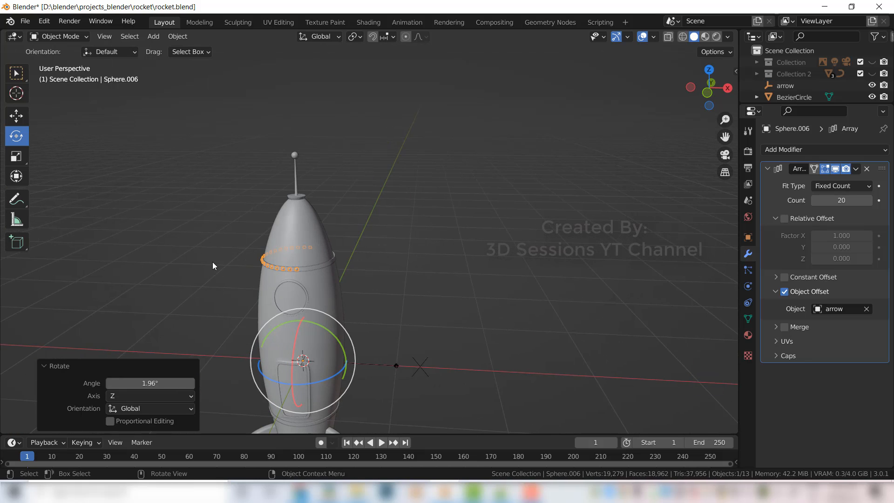
{"action": "left_click", "coordinate": [402, 312]}
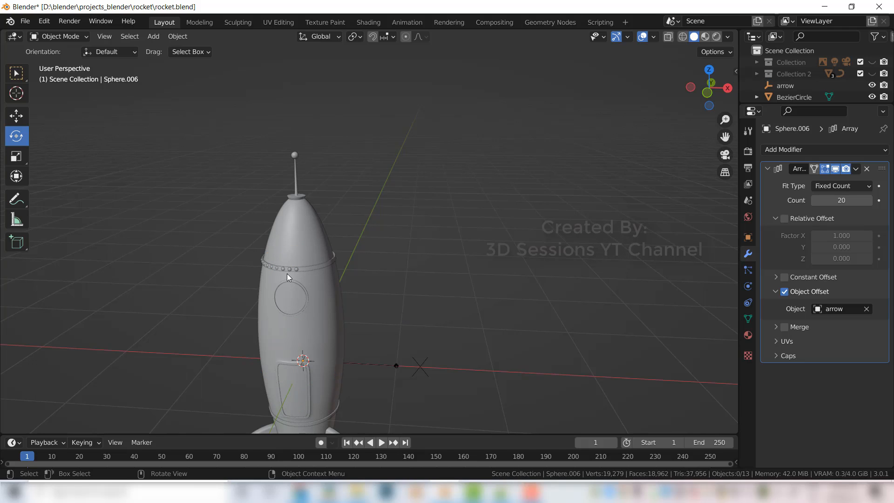
Step: Rotate the "arrow" empty 18° about the global Z axis to distribute the rivets around the upper band
{"action": "left_click", "coordinate": [386, 364]}
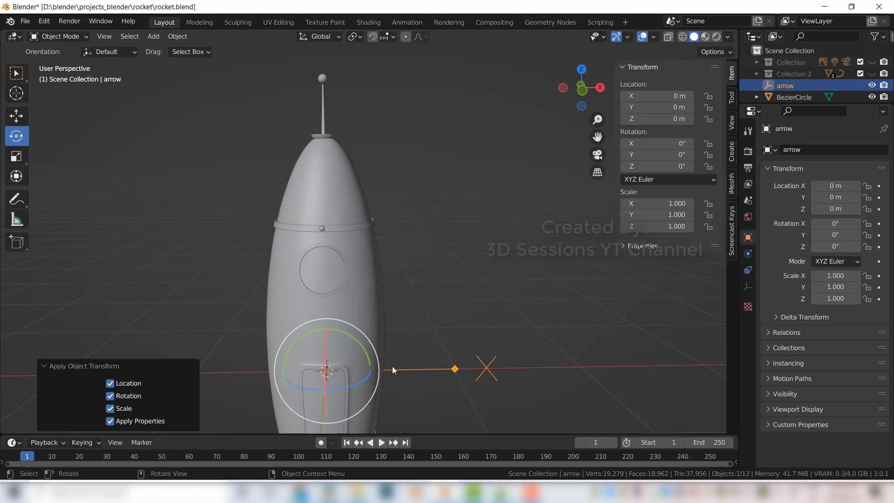
{"action": "key", "text": "r"}
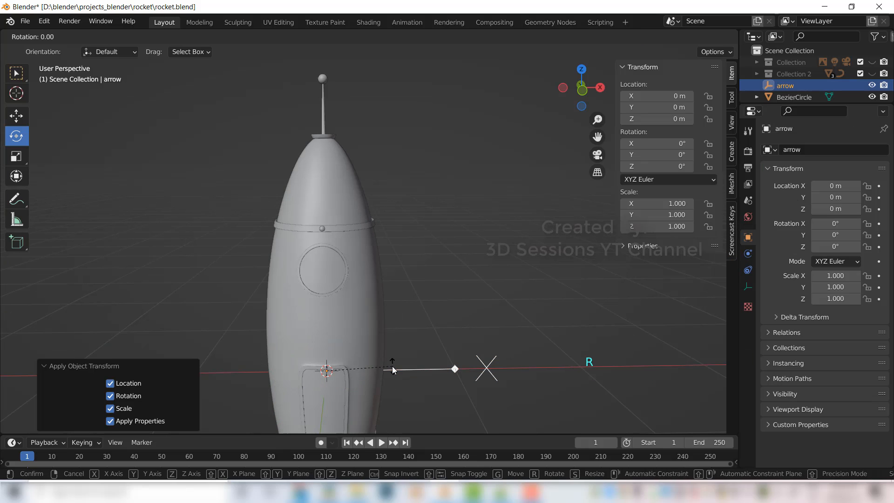
{"action": "type", "text": "18"}
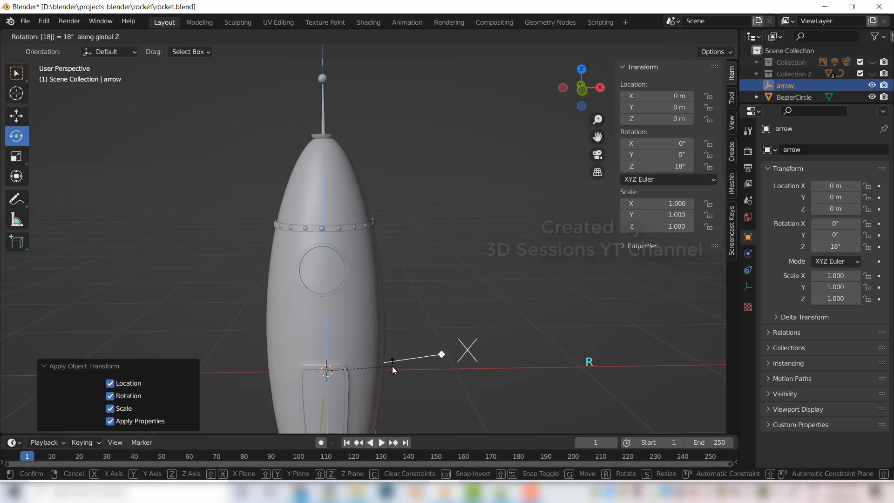
{"action": "key", "text": "Return"}
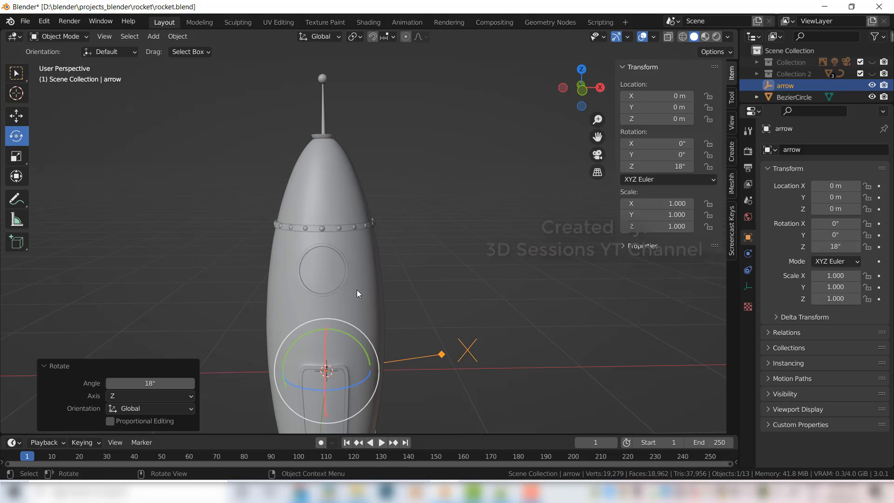
Step: Switch back to the Move tool, hide the transform values and examine the rivet ring around the upper band
{"action": "scroll", "coordinate": [359, 293], "scroll_direction": "down", "scroll_amount": 2}
{"action": "left_click", "coordinate": [17, 116]}
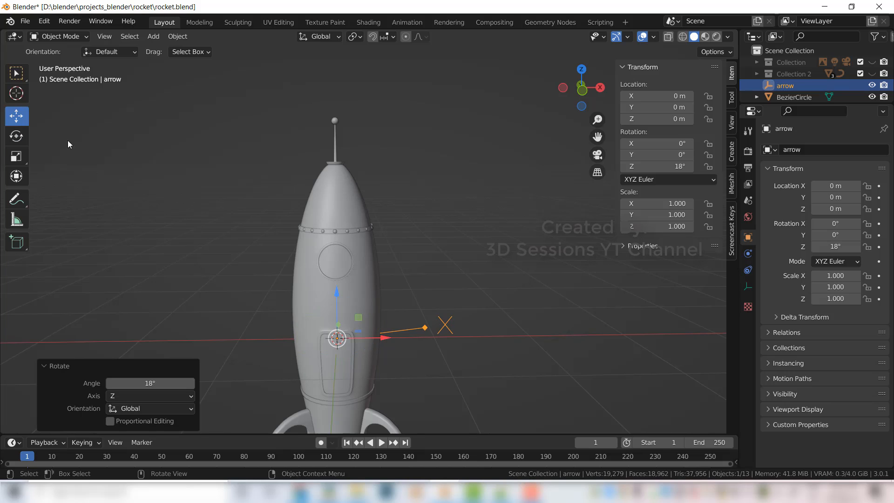
{"action": "middle_click_drag", "start_coordinate": [377, 348], "coordinate": [359, 362]}
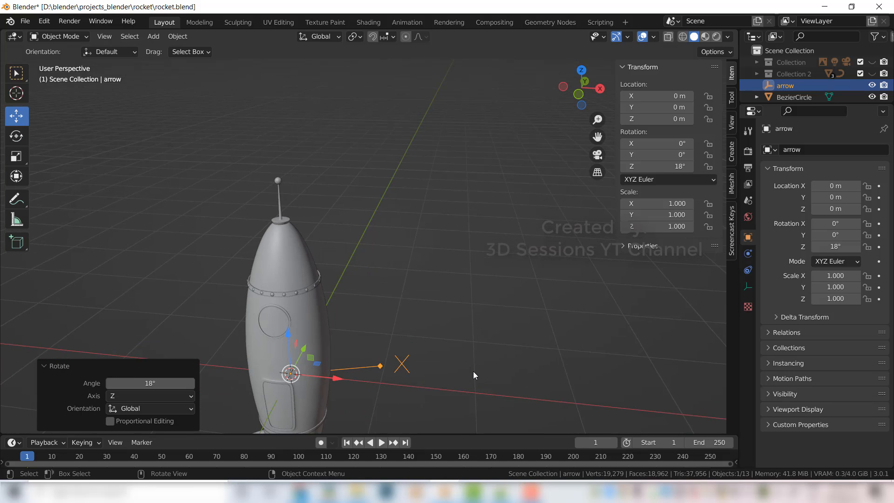
{"action": "key", "text": "n"}
{"action": "scroll", "coordinate": [301, 363], "scroll_direction": "up", "scroll_amount": 6}
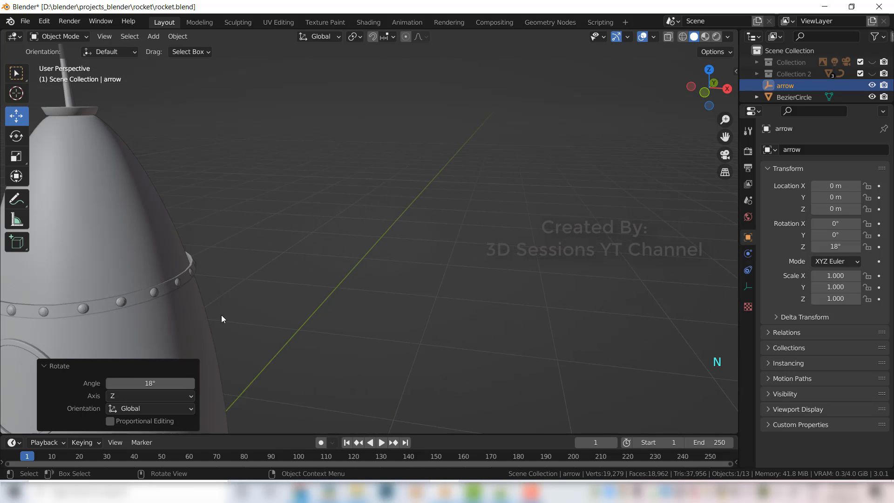
{"action": "middle_click_drag", "start_coordinate": [289, 287], "coordinate": [314, 298], "text": "shift"}
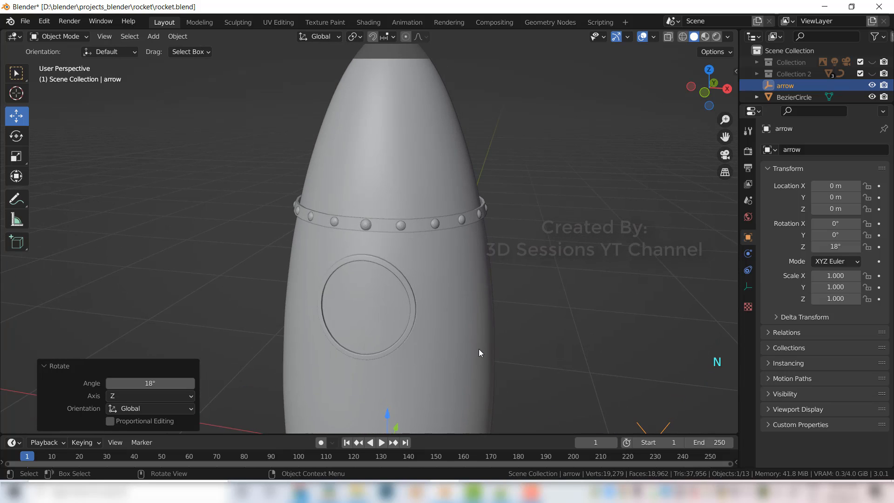
Step: Select the object containing the rocket's upper and lower bands and show the whole rocket in front view
{"action": "scroll", "coordinate": [476, 356], "scroll_direction": "down", "scroll_amount": 4}
{"action": "middle_click_drag", "start_coordinate": [428, 350], "coordinate": [403, 308]}
{"action": "left_click", "coordinate": [402, 306]}
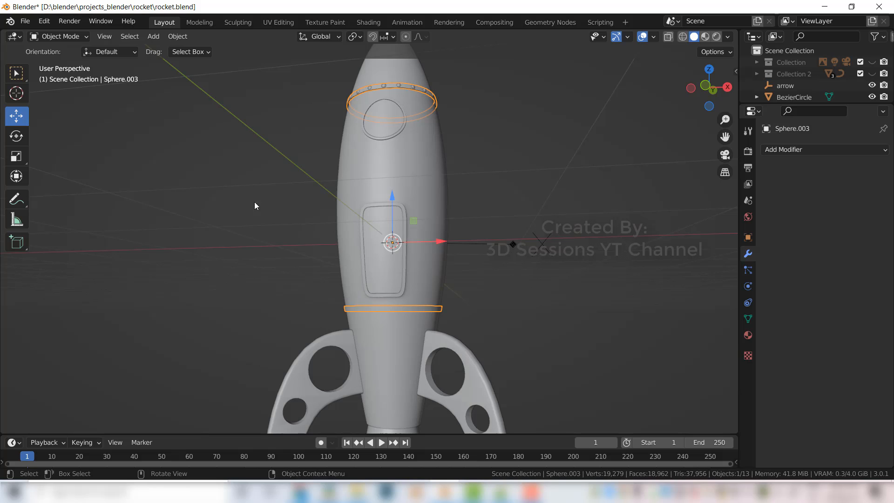
{"action": "key", "text": "grave"}
{"action": "left_click", "coordinate": [133, 252]}
{"action": "middle_click_drag", "start_coordinate": [445, 199], "coordinate": [394, 216], "text": "shift"}
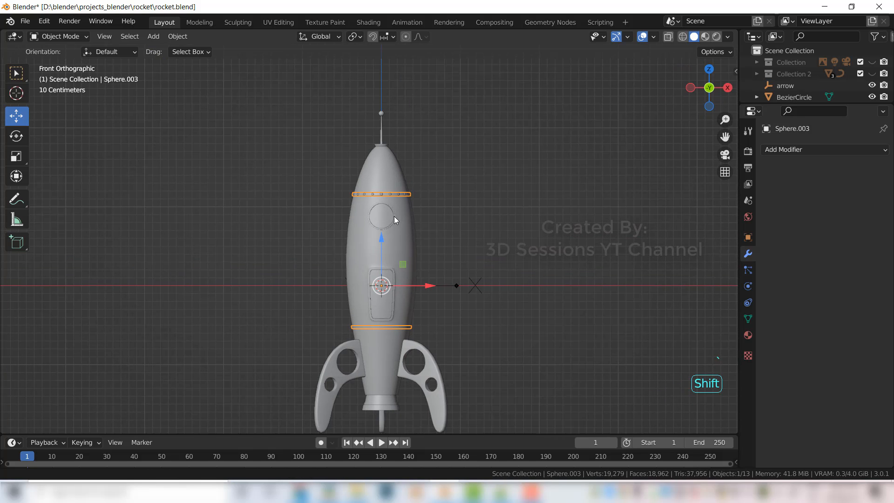
Step: Expand the outliner's object list and duplicate the arrayed rivet ring on the rocket's upper band
{"action": "left_click", "coordinate": [382, 196]}
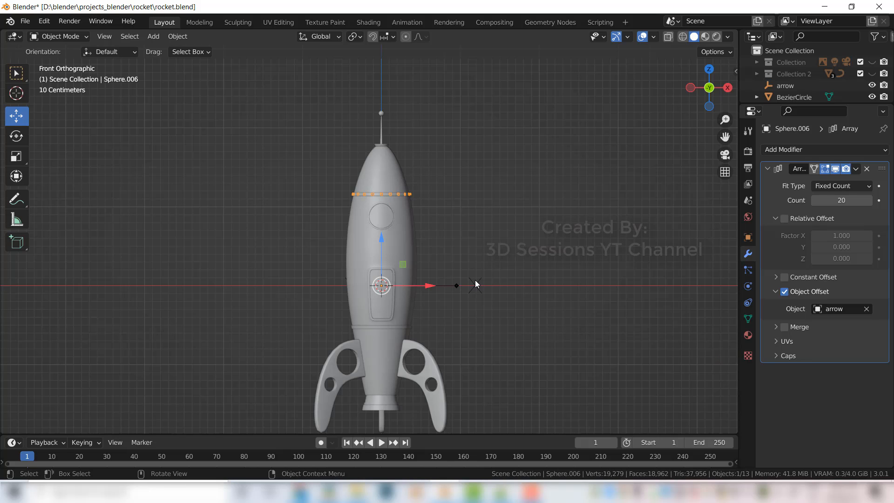
{"action": "left_click_drag", "start_coordinate": [854, 102], "coordinate": [854, 276]}
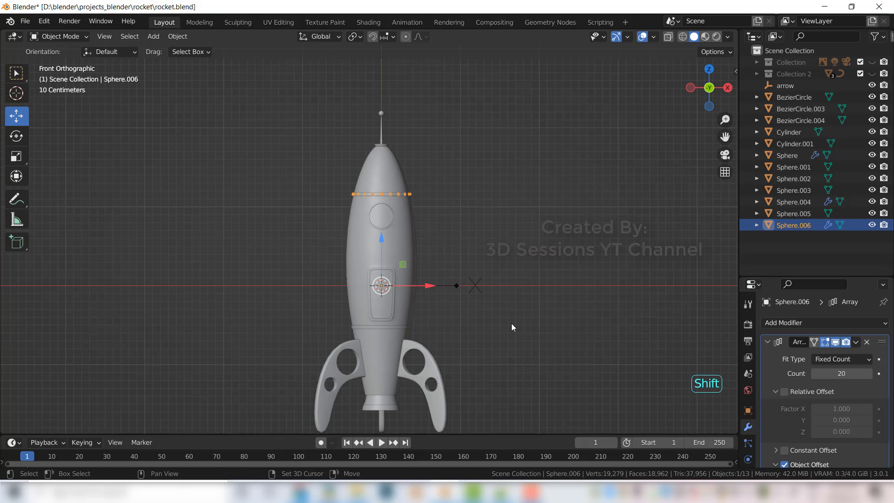
{"action": "key", "text": "shift+d"}
{"action": "left_click", "coordinate": [487, 322]}
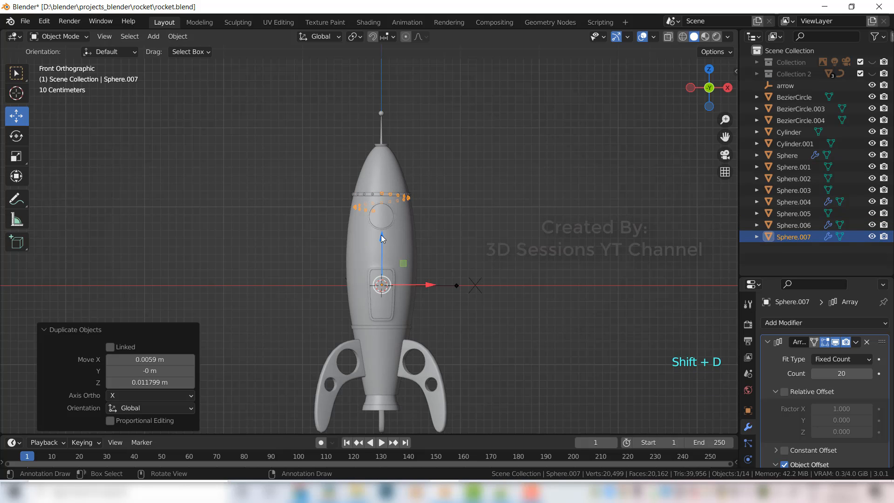
Step: Remove the Array modifier from the duplicate and lower it along Z onto the lower band in moves of about 0.46 m and 1.24 m
{"action": "key", "text": "g"}
{"action": "key", "text": "z"}
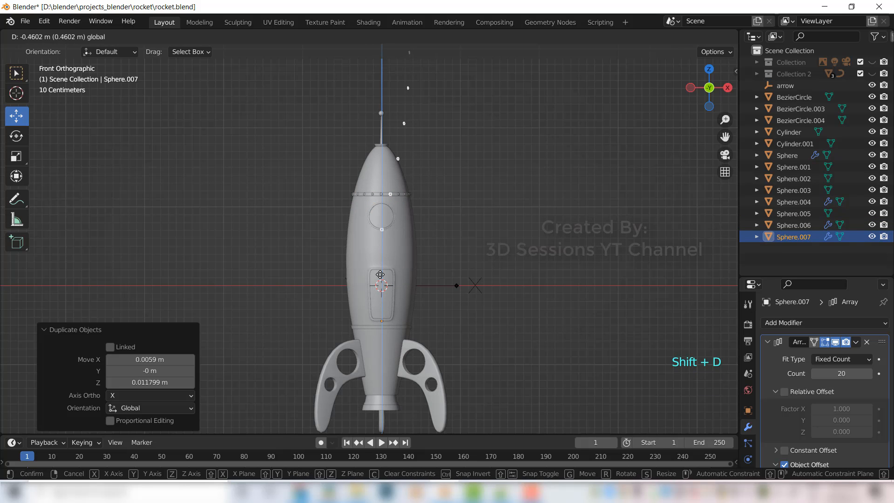
{"action": "left_click", "coordinate": [381, 275]}
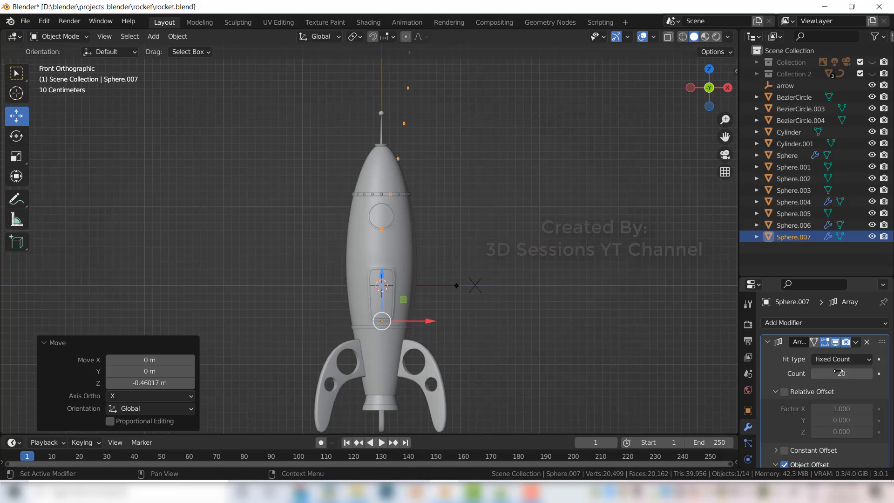
{"action": "left_click", "coordinate": [867, 342]}
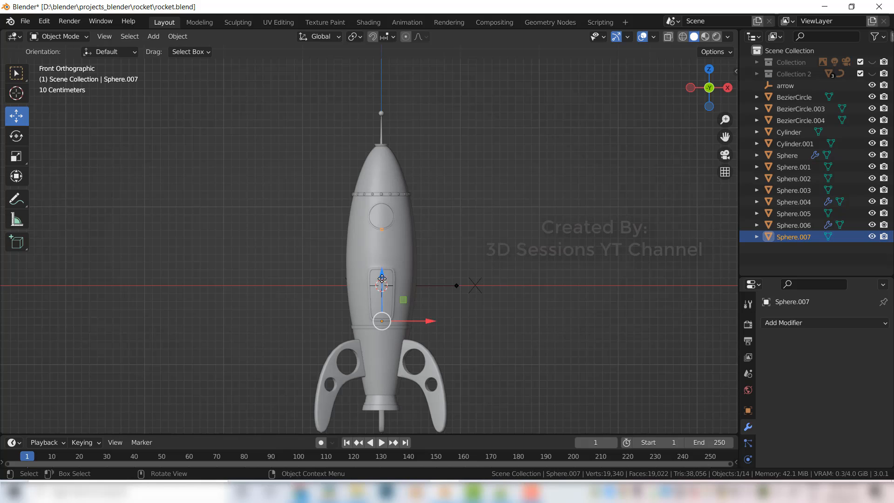
{"action": "left_click_drag", "start_coordinate": [382, 272], "coordinate": [390, 370]}
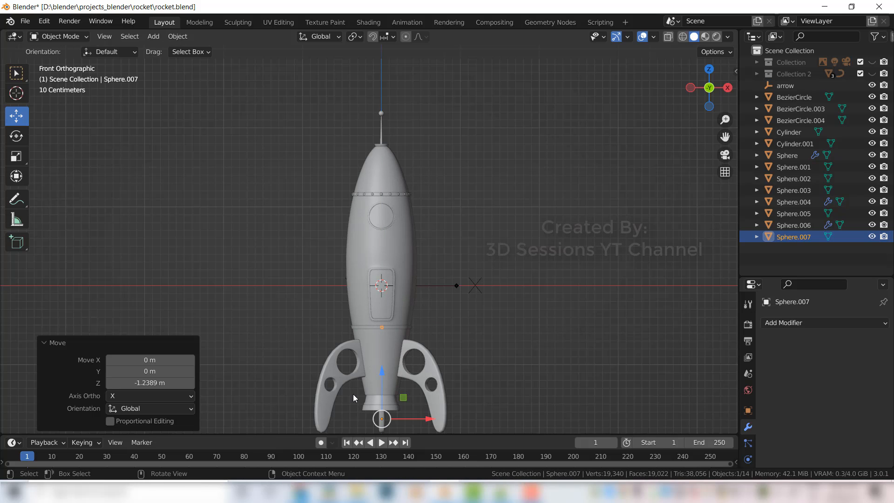
Step: In left view, set the duplicated half sphere's origin to its geometry at the lower band
{"action": "key", "text": "grave"}
{"action": "left_click", "coordinate": [204, 283]}
{"action": "key", "text": "grave"}
{"action": "left_click", "coordinate": [167, 302]}
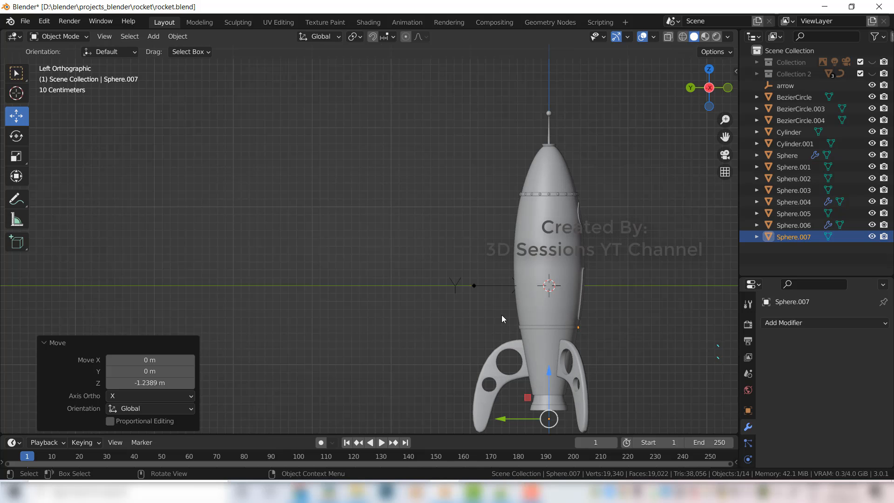
{"action": "middle_click_drag", "start_coordinate": [502, 315], "coordinate": [306, 172], "text": "shift"}
{"action": "scroll", "coordinate": [515, 311], "scroll_direction": "up", "scroll_amount": 4}
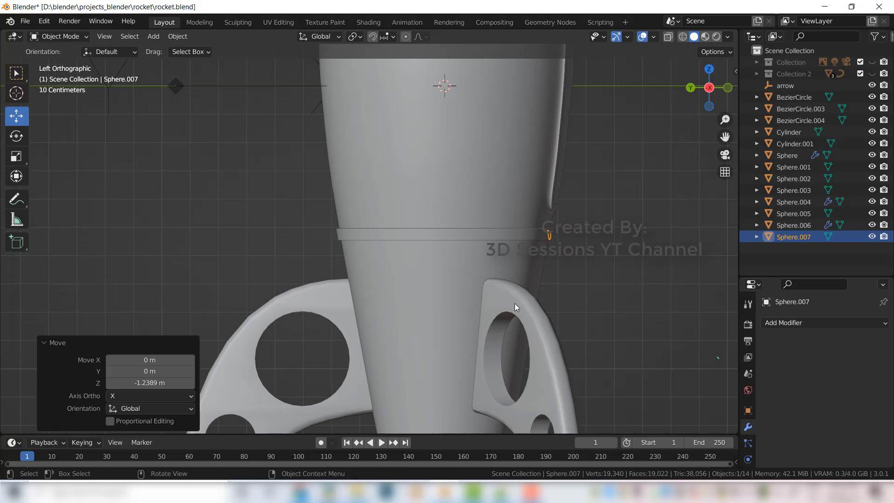
{"action": "middle_click_drag", "start_coordinate": [502, 283], "coordinate": [428, 236], "text": "shift"}
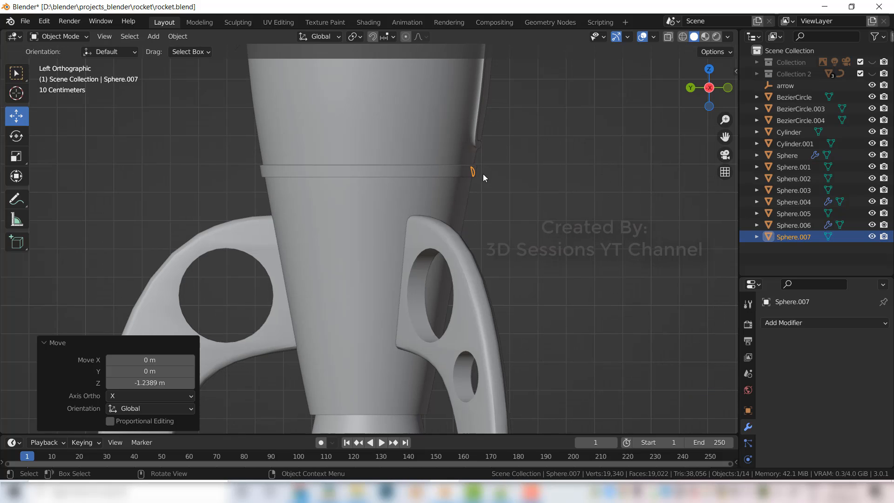
{"action": "right_click", "coordinate": [471, 171]}
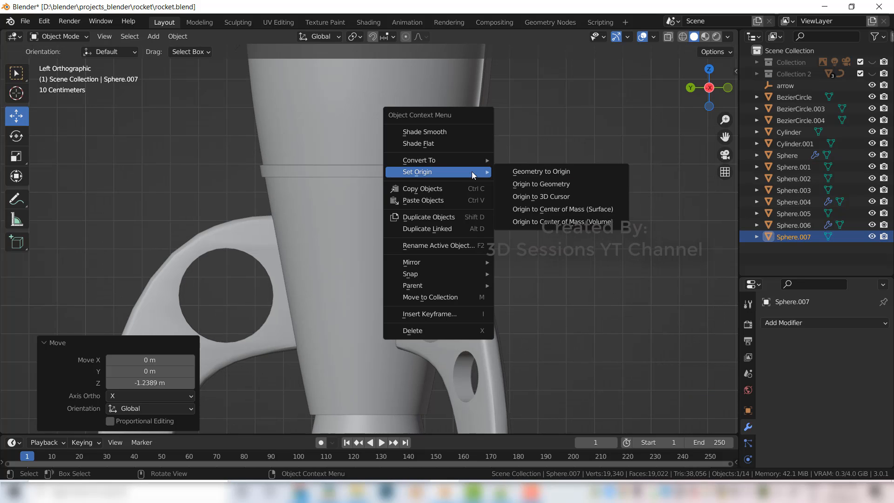
{"action": "left_click", "coordinate": [555, 187]}
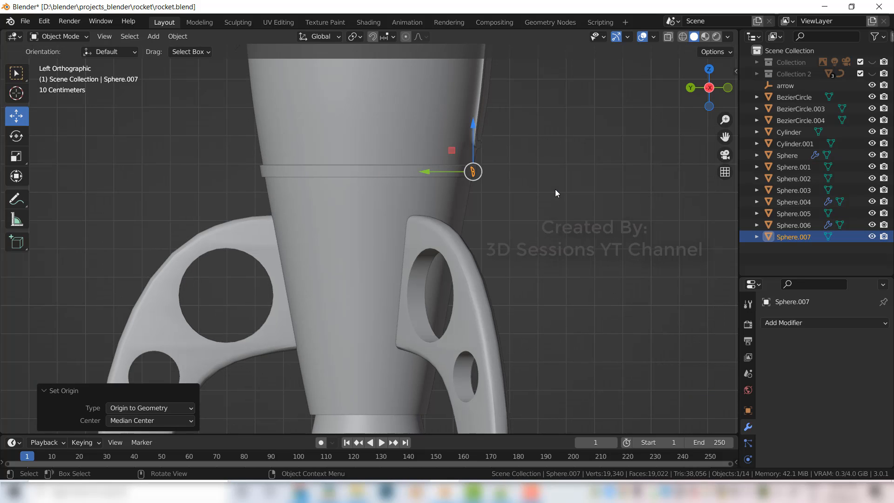
Step: Move the half sphere about -0.0205 m along Y out of the lower band and rotate it about 25.4° around the global X axis
{"action": "scroll", "coordinate": [512, 196], "scroll_direction": "up", "scroll_amount": 1}
{"action": "scroll", "coordinate": [512, 196], "scroll_direction": "up", "scroll_amount": 3}
{"action": "middle_click_drag", "start_coordinate": [553, 146], "coordinate": [418, 236], "text": "shift"}
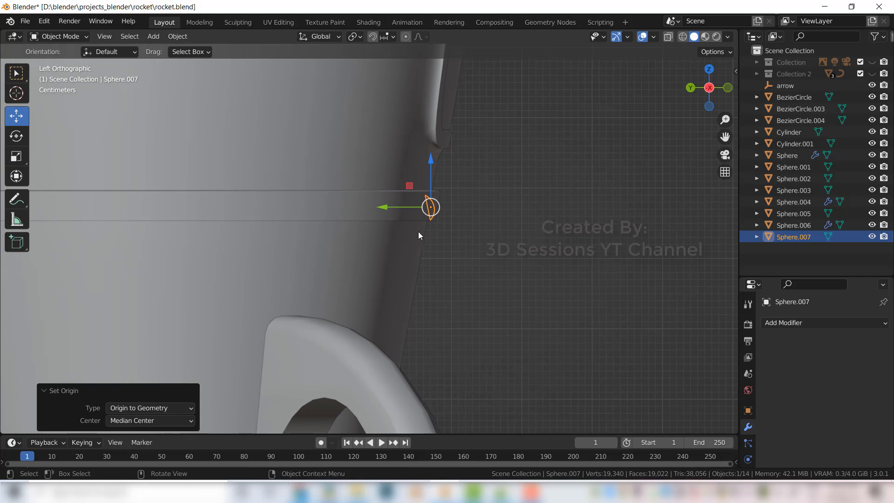
{"action": "left_click_drag", "start_coordinate": [381, 206], "coordinate": [395, 206]}
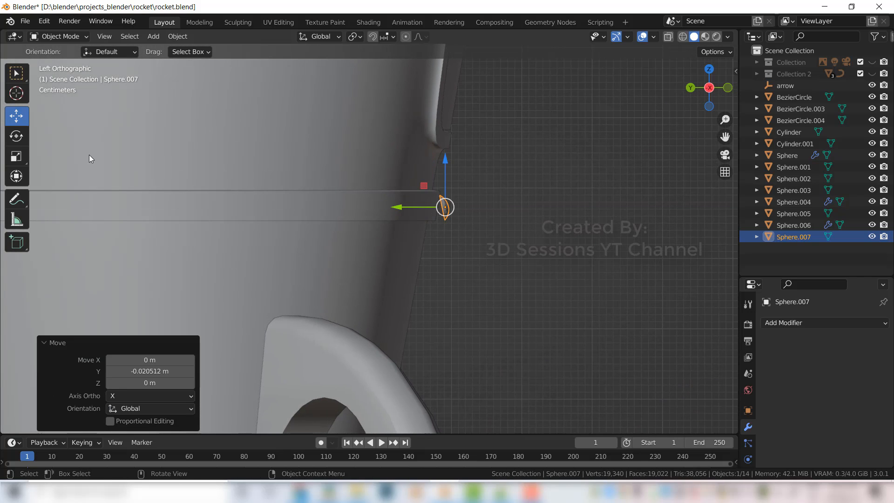
{"action": "left_click", "coordinate": [12, 137]}
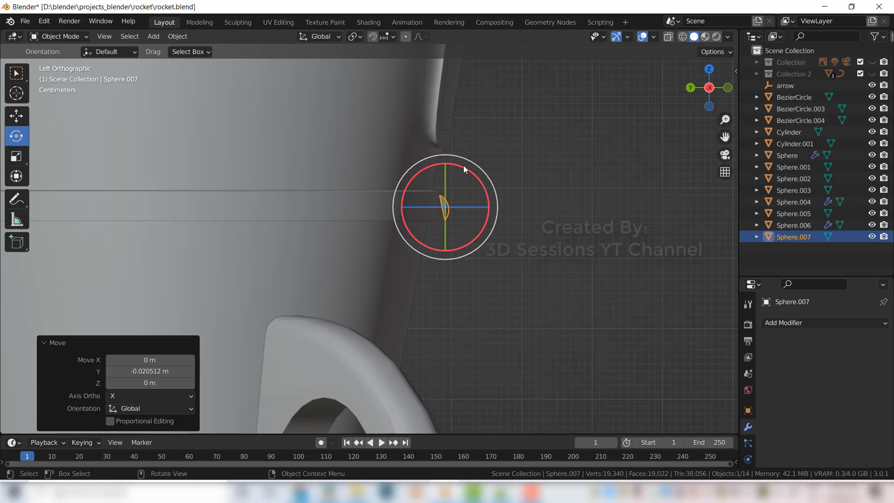
{"action": "left_click_drag", "start_coordinate": [466, 172], "coordinate": [474, 182]}
Step: Seat the half sphere against the lower band by moving it about 0.0064 m along Y and rotating it about -3.72° around X
{"action": "left_click", "coordinate": [16, 116]}
{"action": "scroll", "coordinate": [396, 248], "scroll_direction": "up", "scroll_amount": 2}
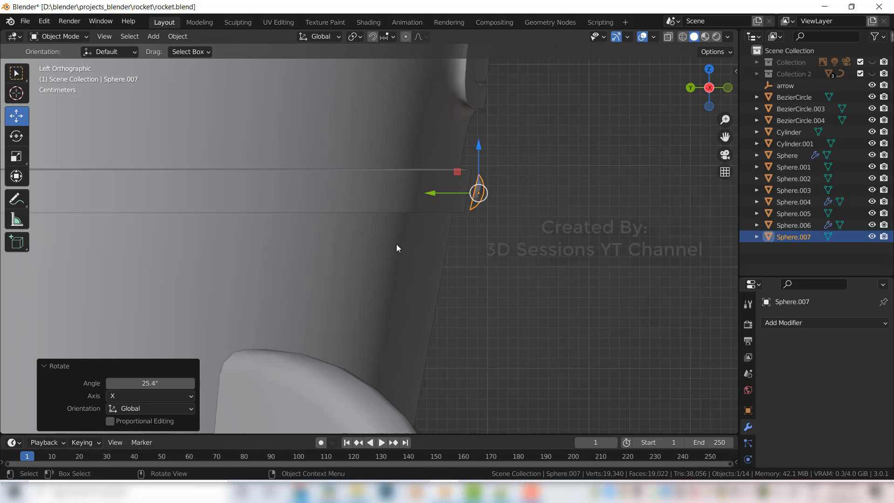
{"action": "scroll", "coordinate": [397, 248], "scroll_direction": "up", "scroll_amount": 3}
{"action": "left_click_drag", "start_coordinate": [536, 138], "coordinate": [526, 139]}
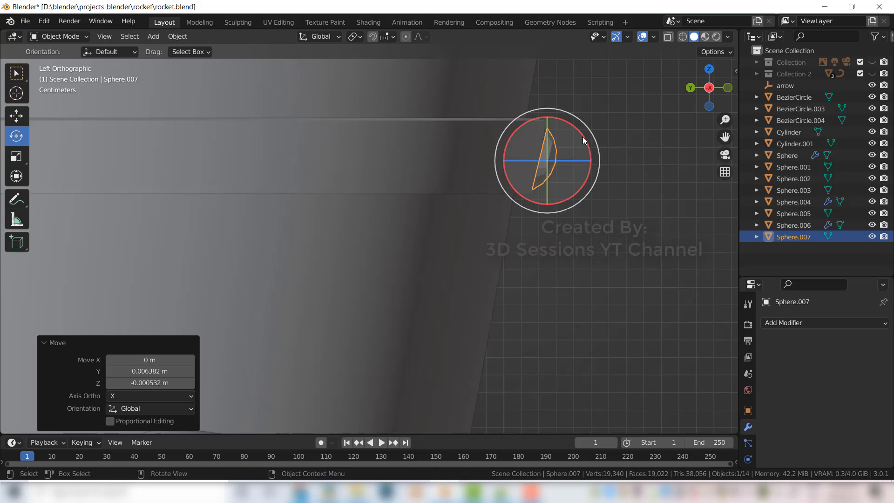
{"action": "left_click_drag", "start_coordinate": [585, 140], "coordinate": [583, 131]}
Step: Return to front view with the Move tool active, deselect everything and save the rocket file
{"action": "key", "text": "grave"}
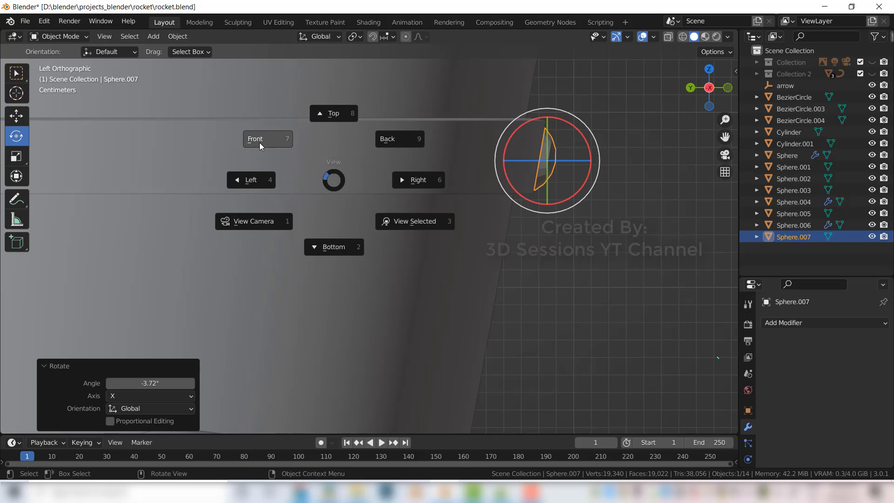
{"action": "left_click", "coordinate": [263, 140]}
{"action": "left_click", "coordinate": [517, 298]}
{"action": "scroll", "coordinate": [515, 287], "scroll_direction": "down", "scroll_amount": 6}
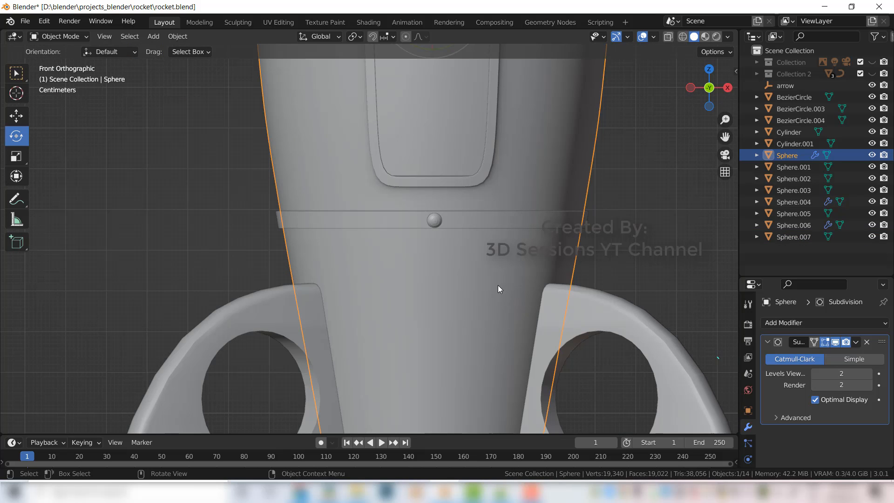
{"action": "middle_click_drag", "start_coordinate": [435, 289], "coordinate": [362, 390], "text": "shift"}
{"action": "scroll", "coordinate": [357, 339], "scroll_direction": "down", "scroll_amount": 3}
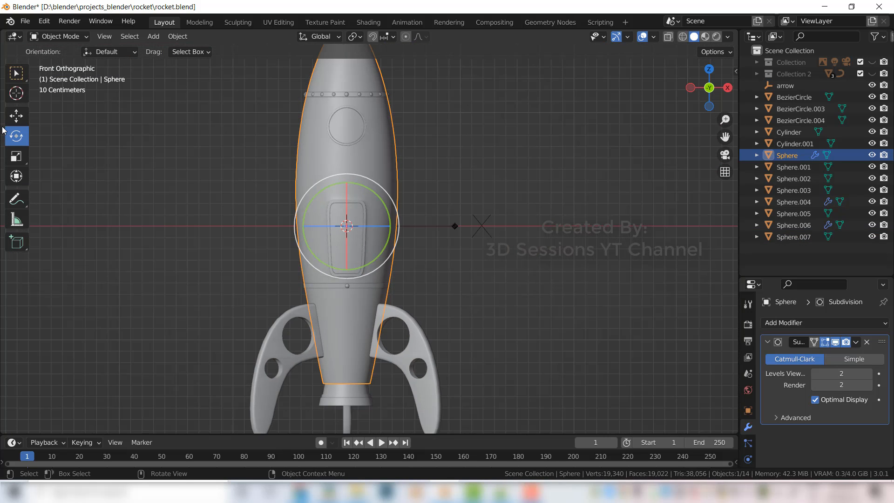
{"action": "left_click", "coordinate": [15, 116]}
{"action": "left_click", "coordinate": [532, 289]}
{"action": "key", "text": "ctrl+s"}
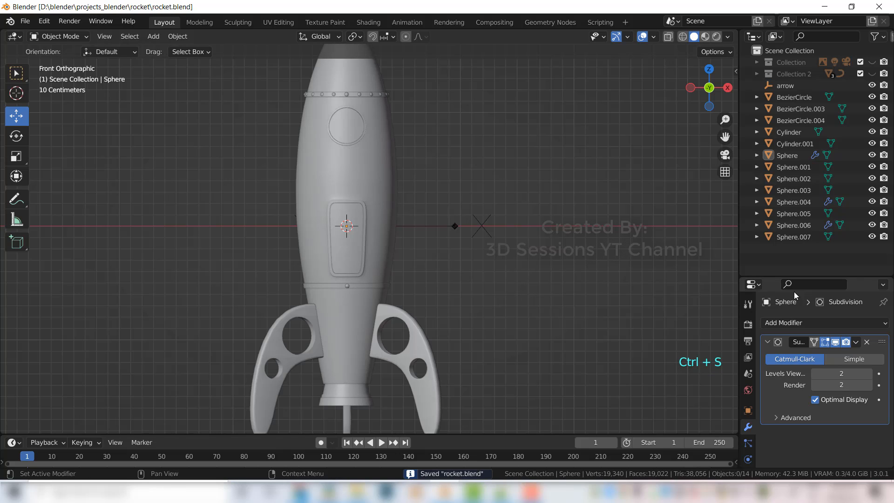
Step: Rename the empty "arrow" to "arrow1", deselect it and save the file
{"action": "double_click", "coordinate": [783, 86]}
{"action": "left_click", "coordinate": [802, 86]}
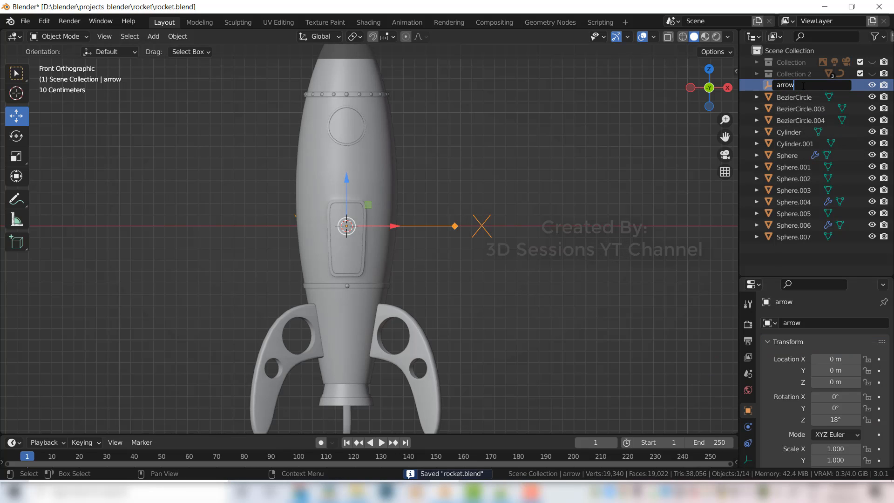
{"action": "type", "text": "1"}
{"action": "key", "text": "Return"}
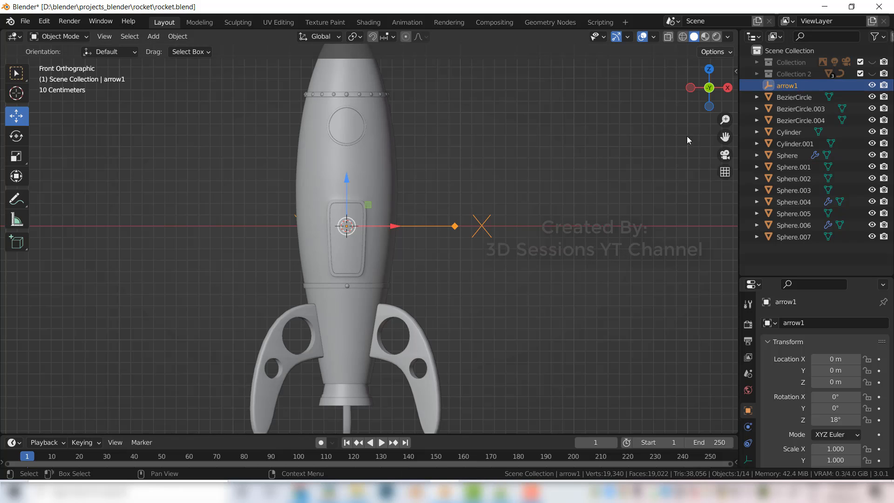
{"action": "left_click", "coordinate": [554, 322]}
{"action": "key", "text": "ctrl+s"}
Step: Save the file with the lower band's half sphere selected, and snap the 3D cursor to the world origin
{"action": "scroll", "coordinate": [465, 282], "scroll_direction": "up", "scroll_amount": 2}
{"action": "scroll", "coordinate": [464, 281], "scroll_direction": "up", "scroll_amount": 3}
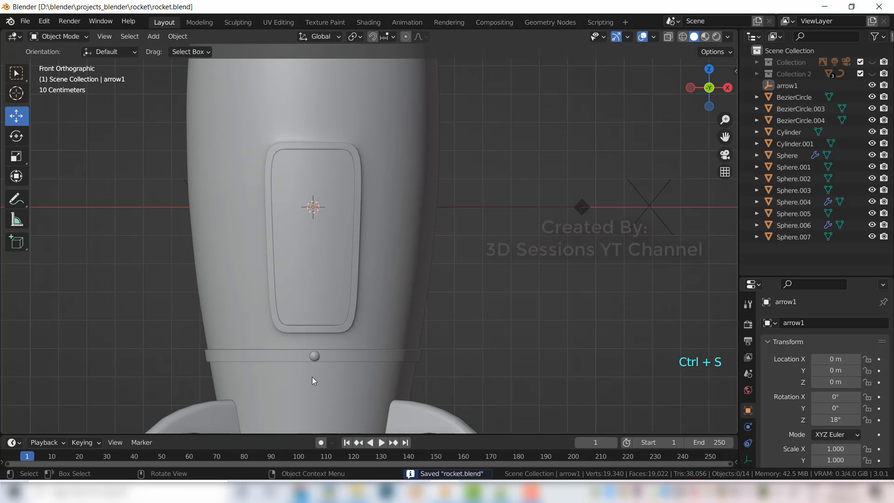
{"action": "left_click", "coordinate": [313, 357]}
{"action": "scroll", "coordinate": [361, 321], "scroll_direction": "down", "scroll_amount": 3}
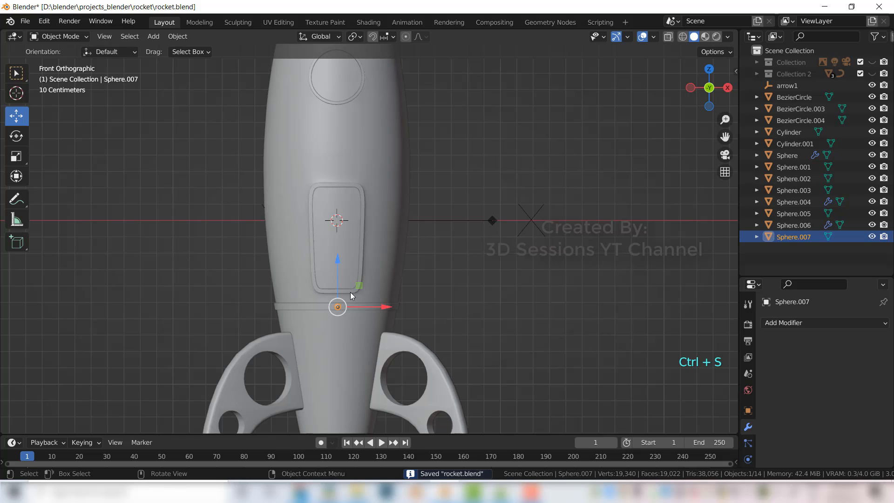
{"action": "middle_click_drag", "start_coordinate": [403, 273], "coordinate": [413, 258], "text": "shift"}
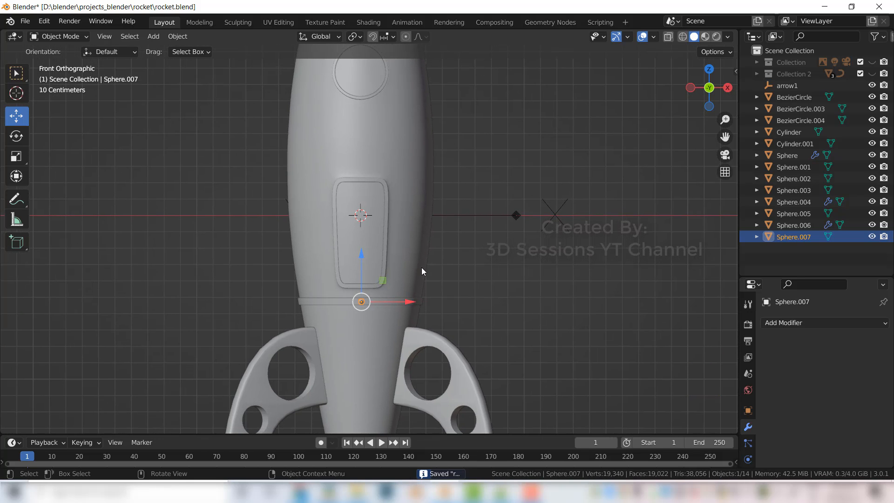
{"action": "key", "text": "ctrl+s"}
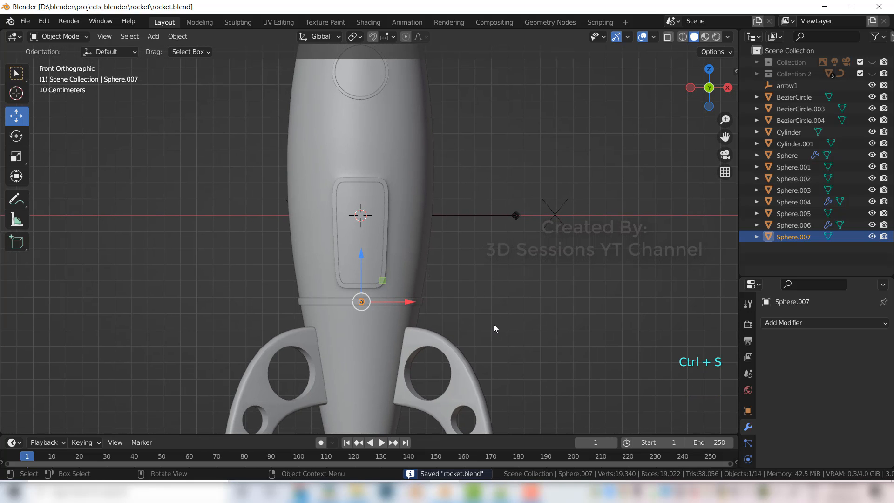
{"action": "key", "text": "shift+s"}
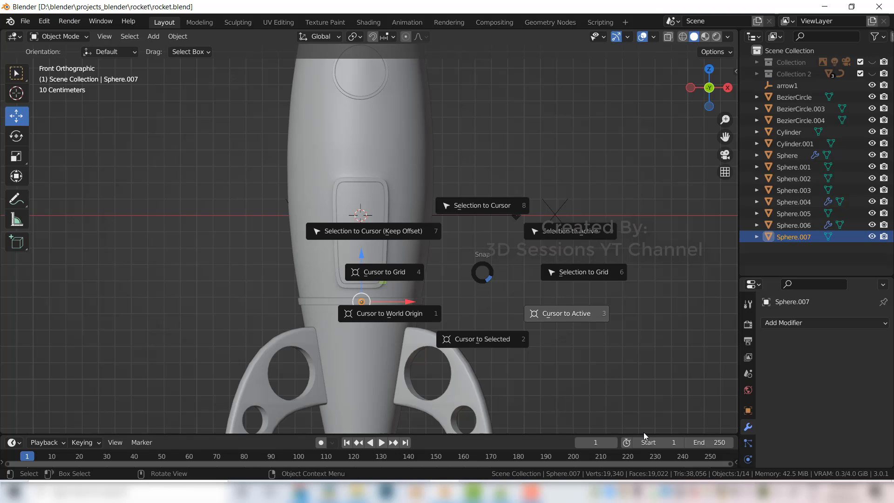
{"action": "left_click", "coordinate": [411, 311]}
{"action": "left_click", "coordinate": [503, 302]}
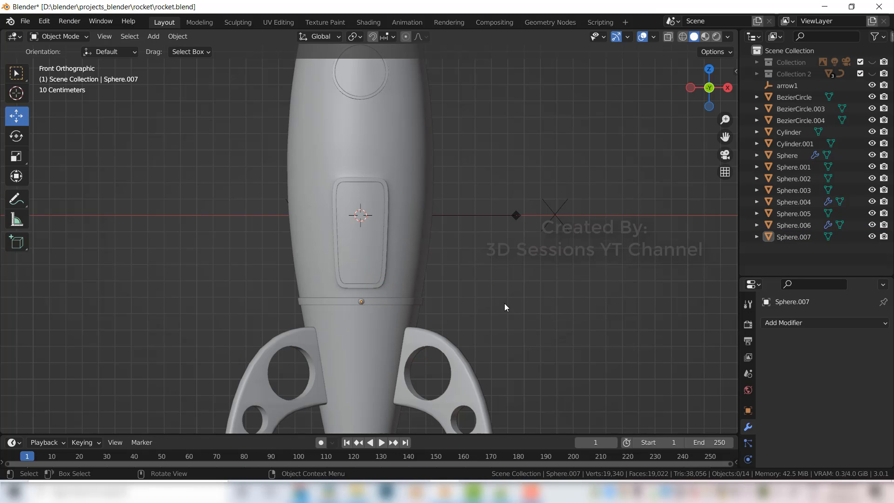
Step: Set the lower band half sphere's origin to the 3D cursor and deselect it
{"action": "left_click", "coordinate": [361, 302]}
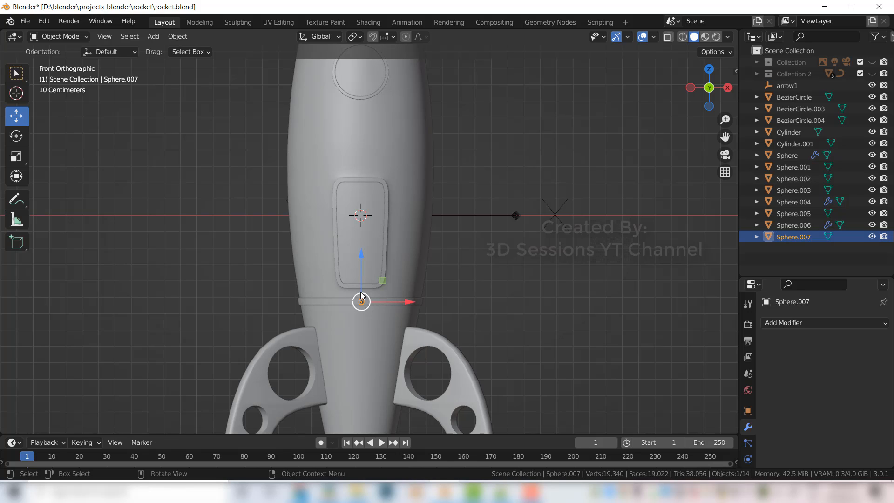
{"action": "right_click", "coordinate": [362, 300]}
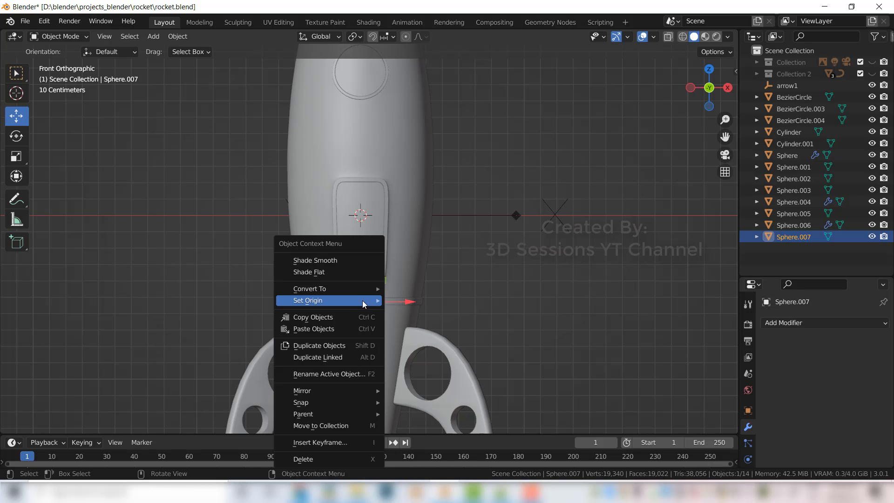
{"action": "mouse_move", "coordinate": [363, 300]}
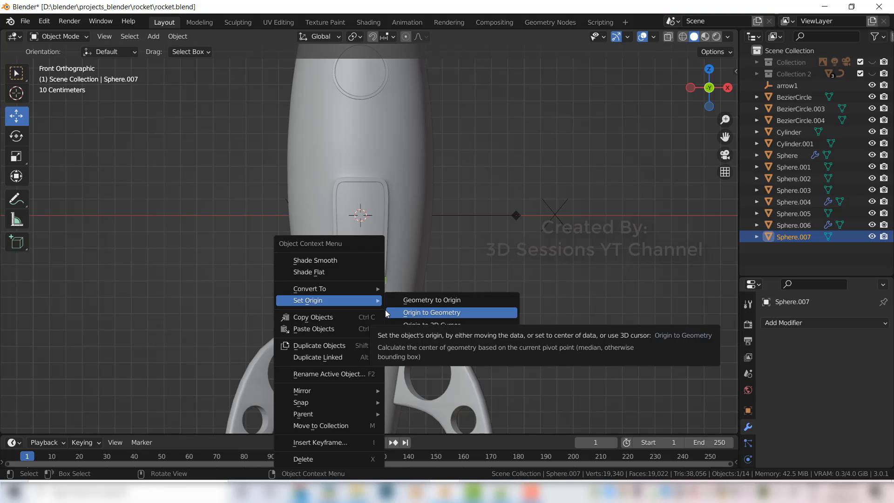
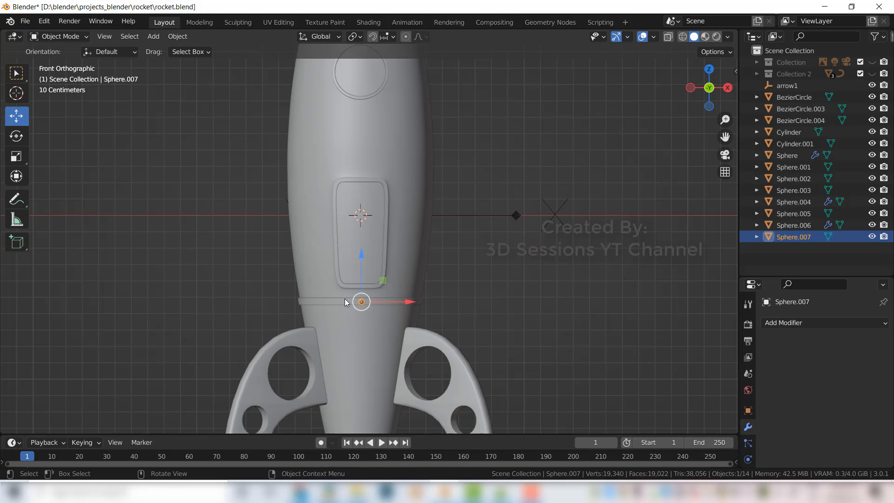
{"action": "right_click", "coordinate": [368, 305]}
{"action": "mouse_move", "coordinate": [362, 306]}
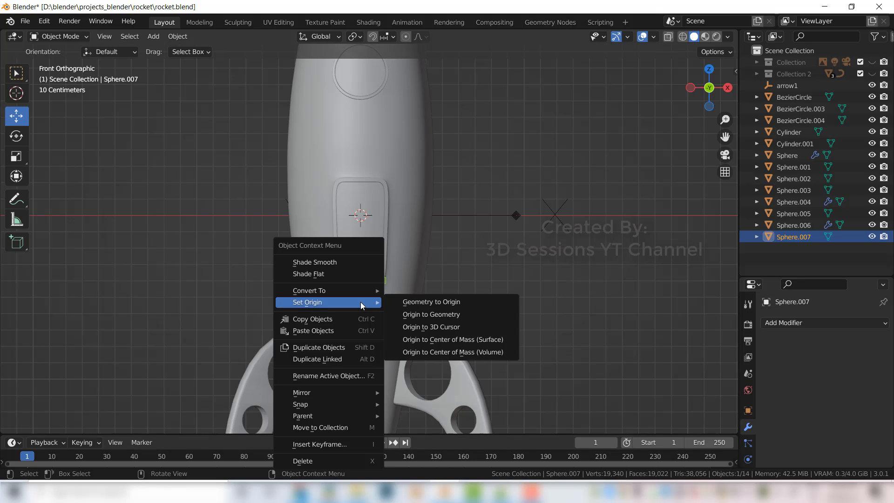
{"action": "left_click", "coordinate": [420, 328]}
{"action": "key", "text": "alt+a"}
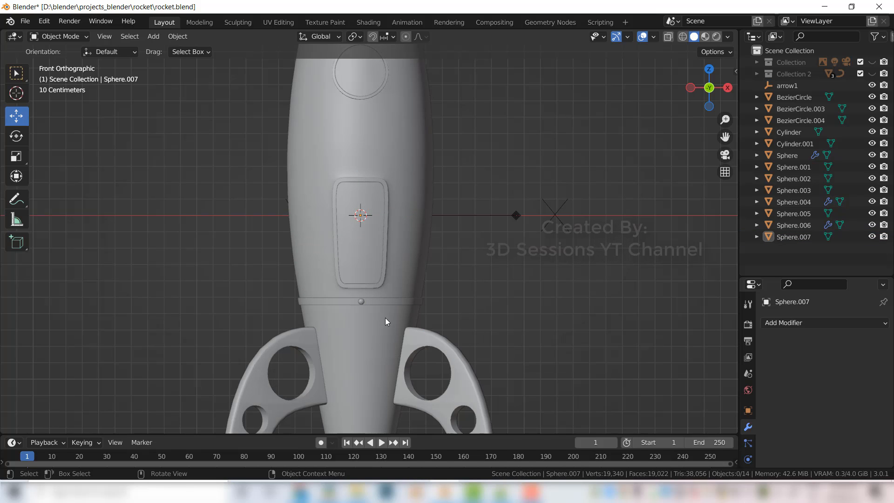
Step: Select the lower band's half sphere, save the file and hide the empty "arrow1"
{"action": "left_click", "coordinate": [361, 301]}
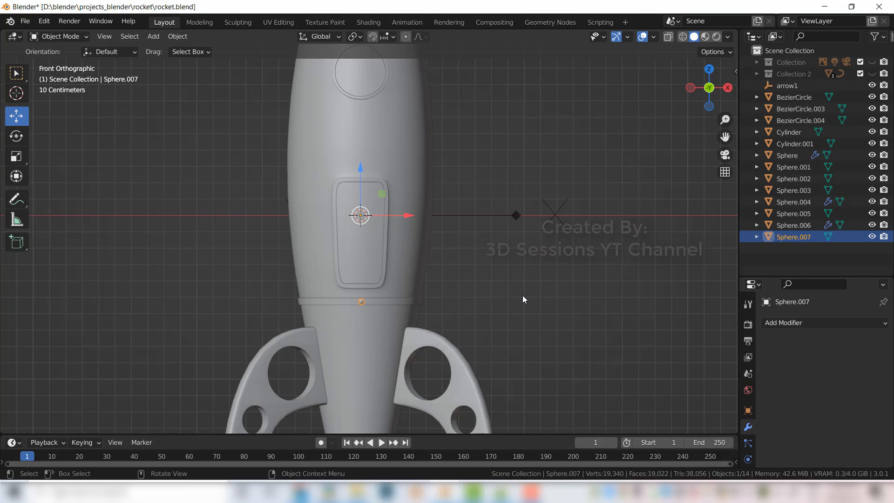
{"action": "key", "text": "ctrl+s"}
{"action": "left_click", "coordinate": [872, 85]}
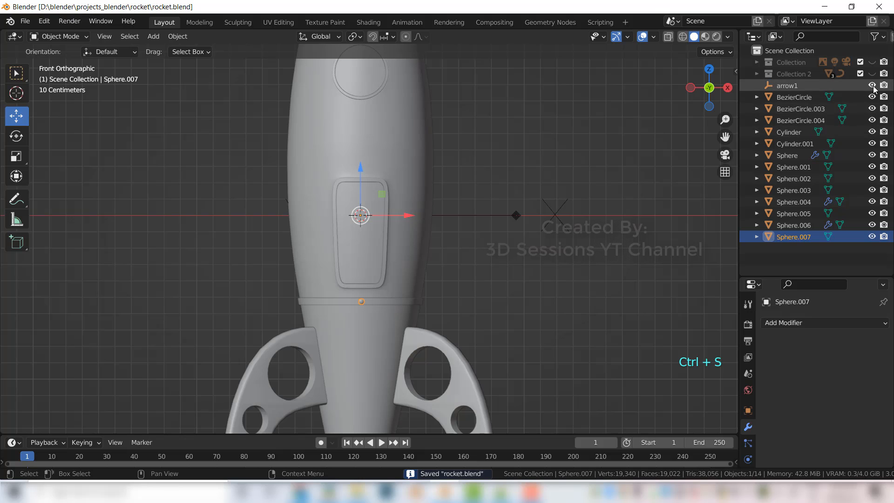
Step: Add an Arrows empty at the world origin and rename it "arrow2"
{"action": "scroll", "coordinate": [420, 270], "scroll_direction": "down", "scroll_amount": 5}
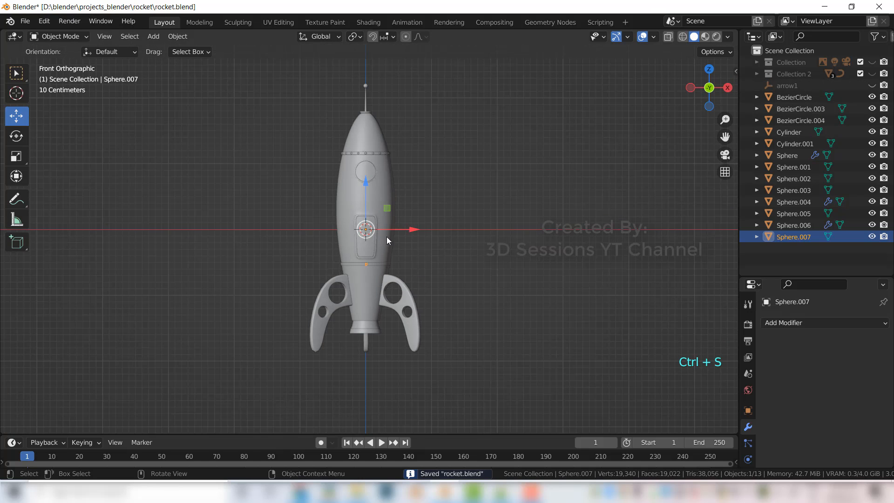
{"action": "key", "text": "shift+a"}
{"action": "mouse_move", "coordinate": [420, 310]}
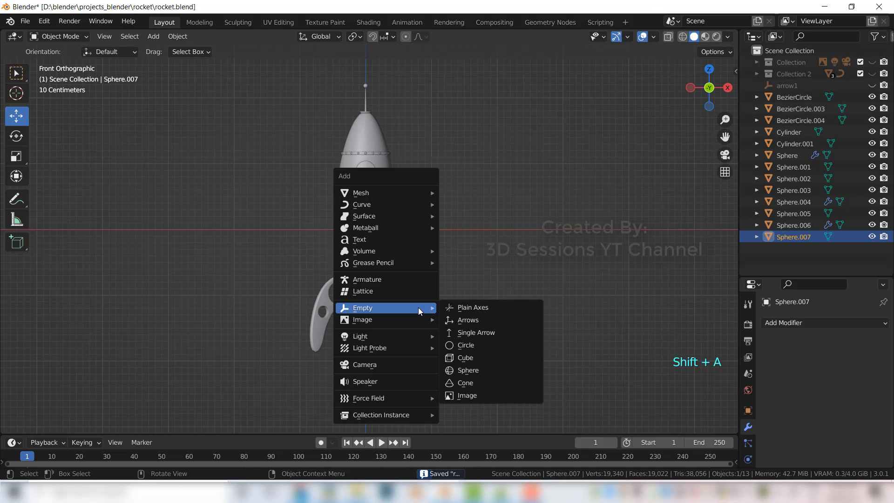
{"action": "left_click", "coordinate": [471, 320]}
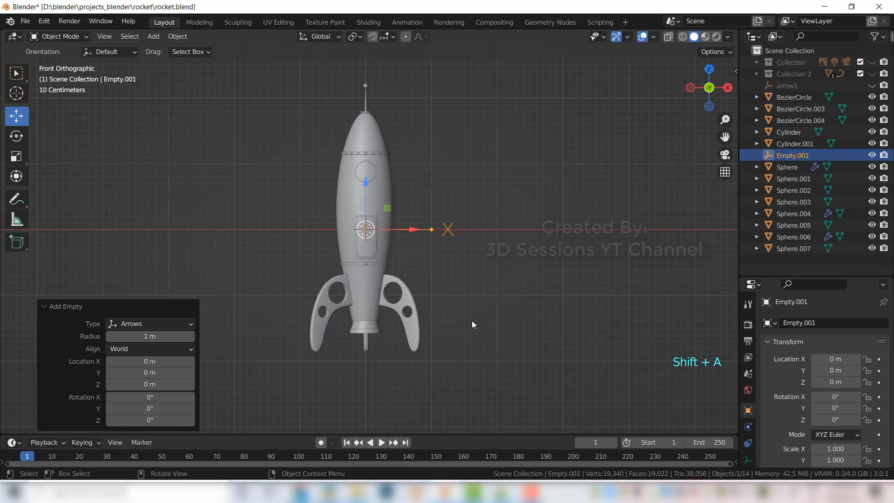
{"action": "left_click", "coordinate": [803, 162]}
{"action": "double_click", "coordinate": [802, 159]}
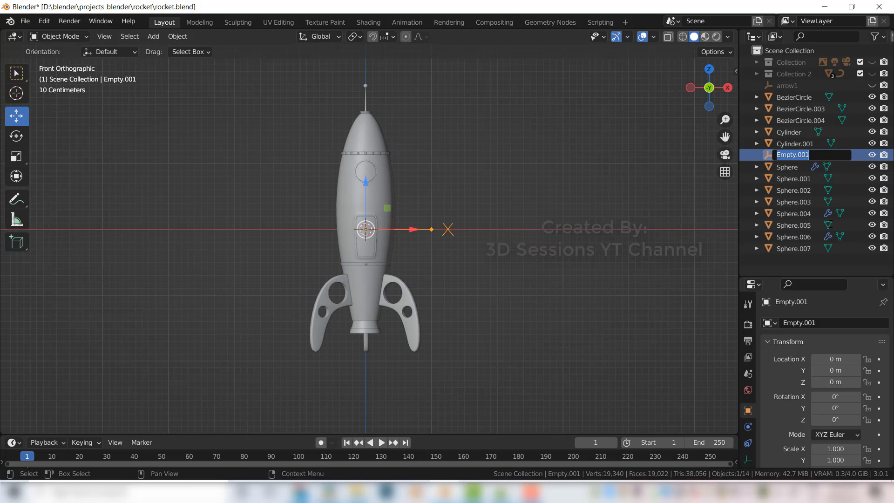
{"action": "type", "text": "arrow2"}
{"action": "key", "text": "Return"}
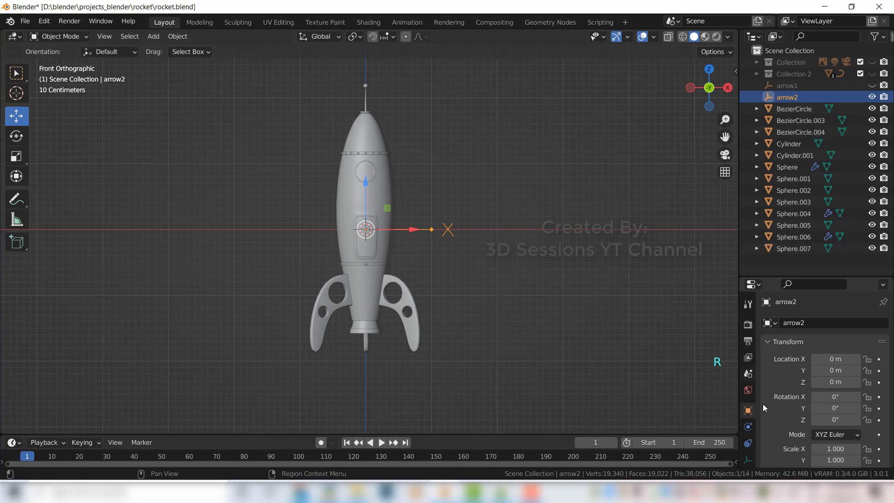
Step: Add an Array modifier with a count of 20 to the lower band's half sphere, then deselect it
{"action": "left_click_drag", "start_coordinate": [825, 279], "coordinate": [819, 139]}
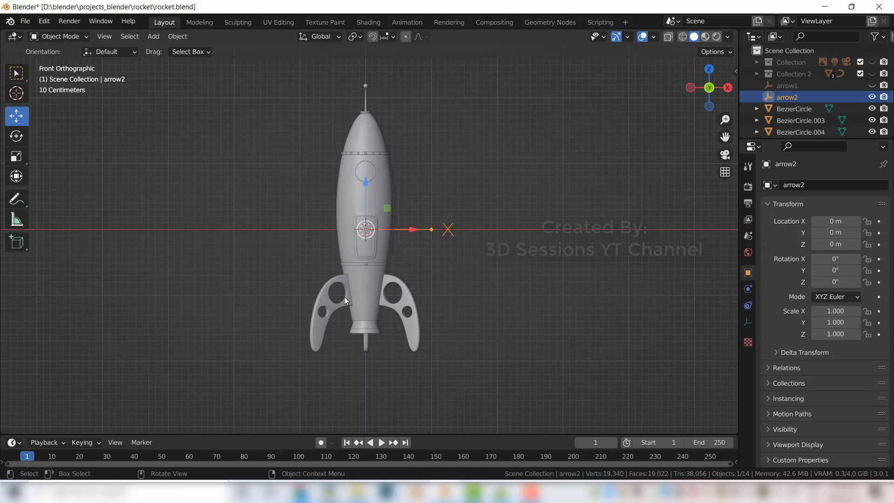
{"action": "scroll", "coordinate": [378, 289], "scroll_direction": "up", "scroll_amount": 4}
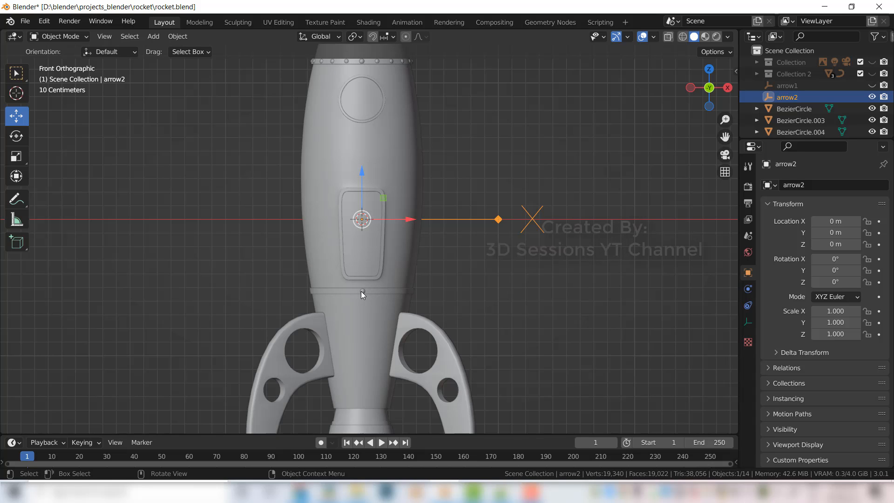
{"action": "left_click", "coordinate": [362, 291]}
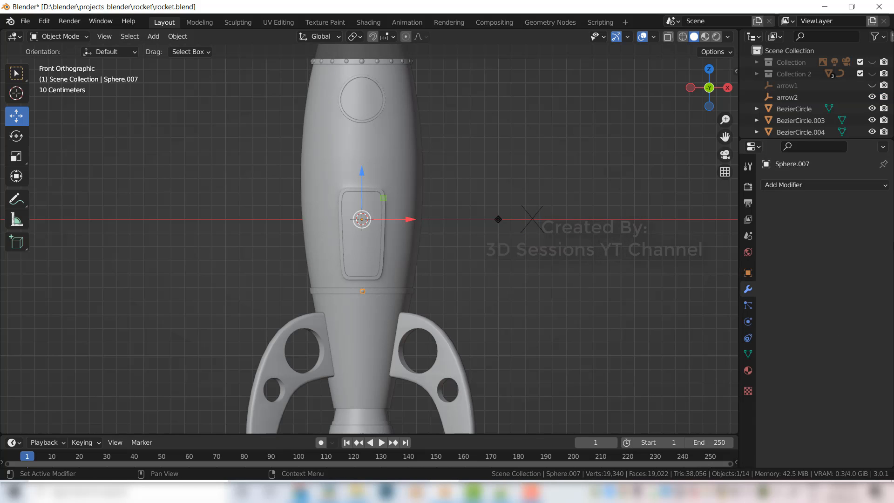
{"action": "left_click", "coordinate": [866, 189]}
{"action": "left_click", "coordinate": [647, 218]}
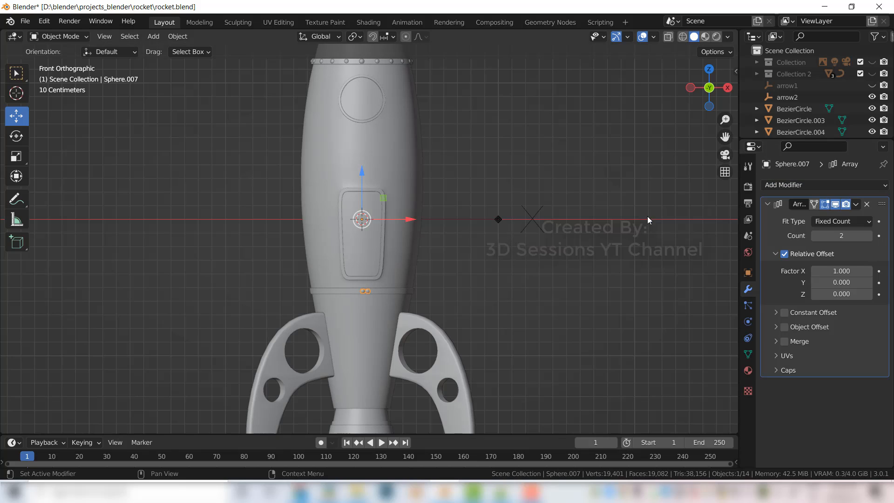
{"action": "left_click", "coordinate": [852, 236]}
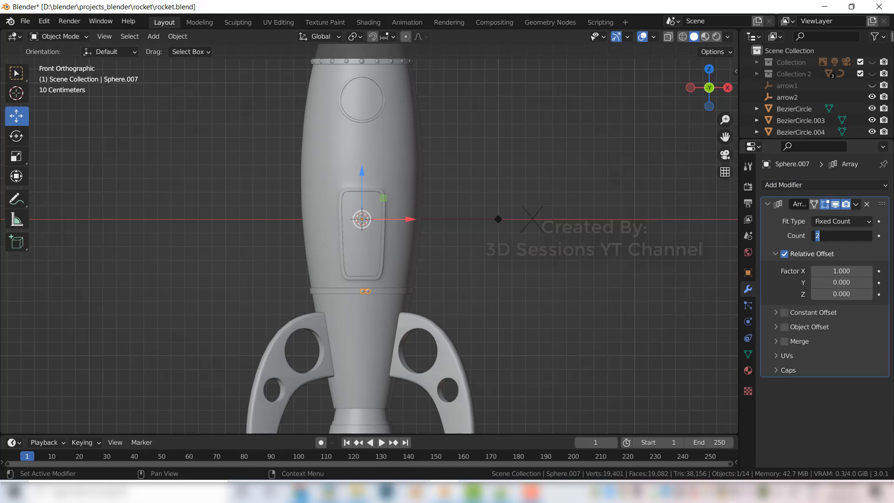
{"action": "type", "text": "20"}
{"action": "key", "text": "Return"}
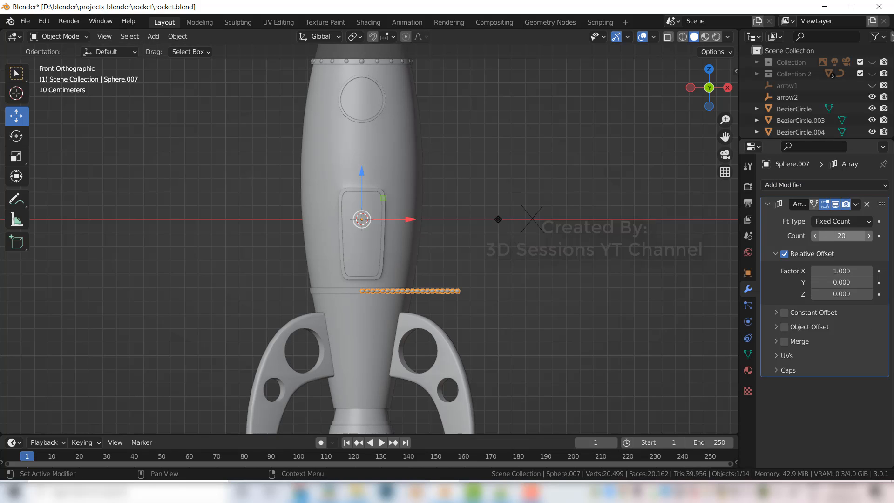
{"action": "left_click", "coordinate": [498, 342]}
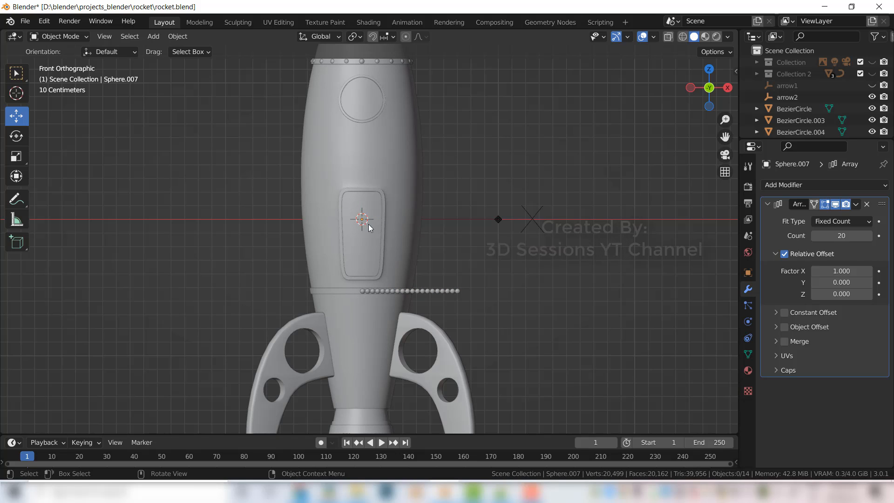
Step: Apply all transforms to the lower band's arrayed half sphere and deselect it
{"action": "left_click", "coordinate": [362, 292]}
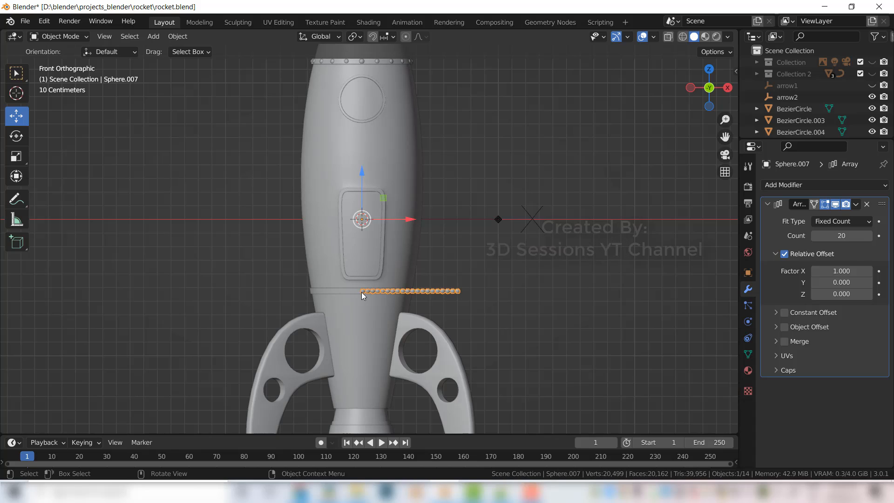
{"action": "key", "text": "n"}
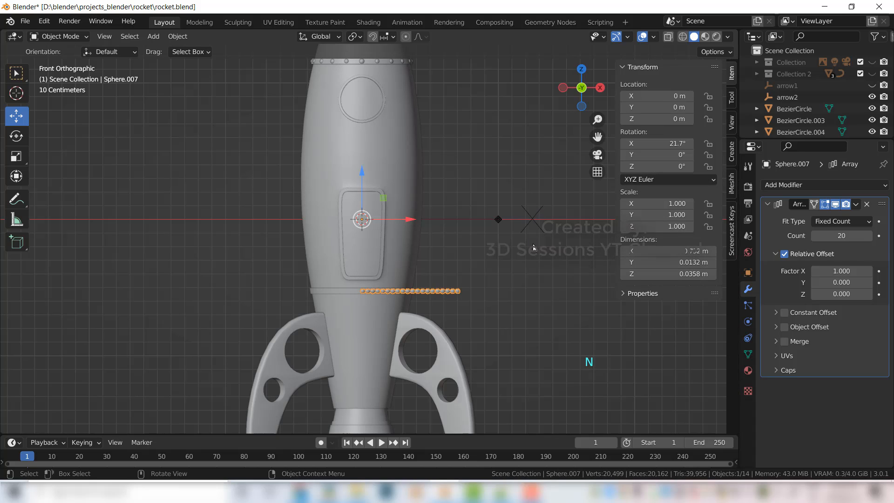
{"action": "key", "text": "ctrl+a"}
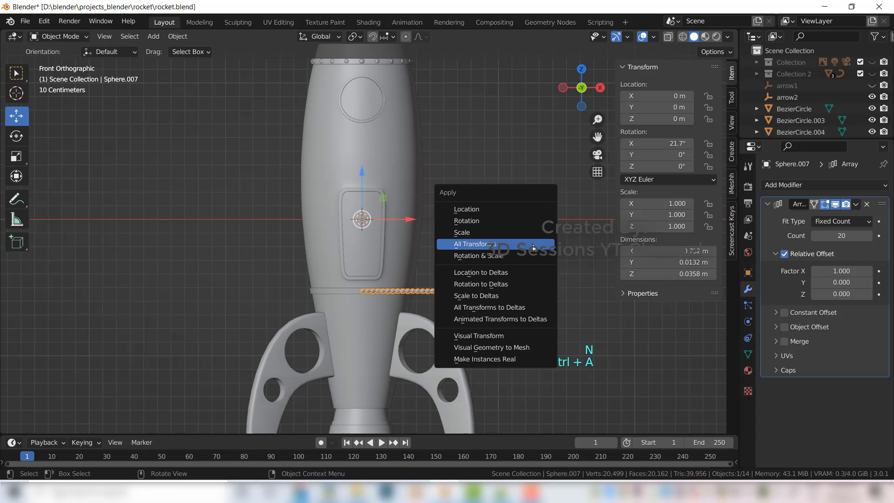
{"action": "left_click", "coordinate": [533, 247]}
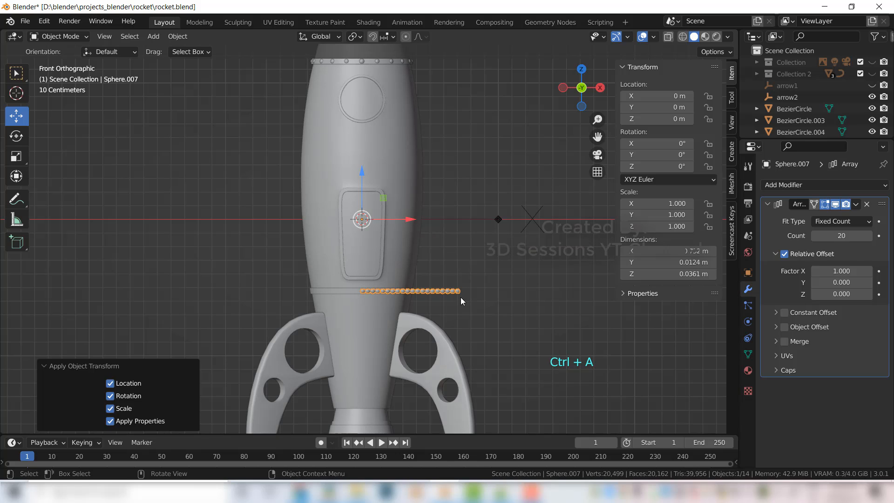
{"action": "left_click", "coordinate": [490, 318]}
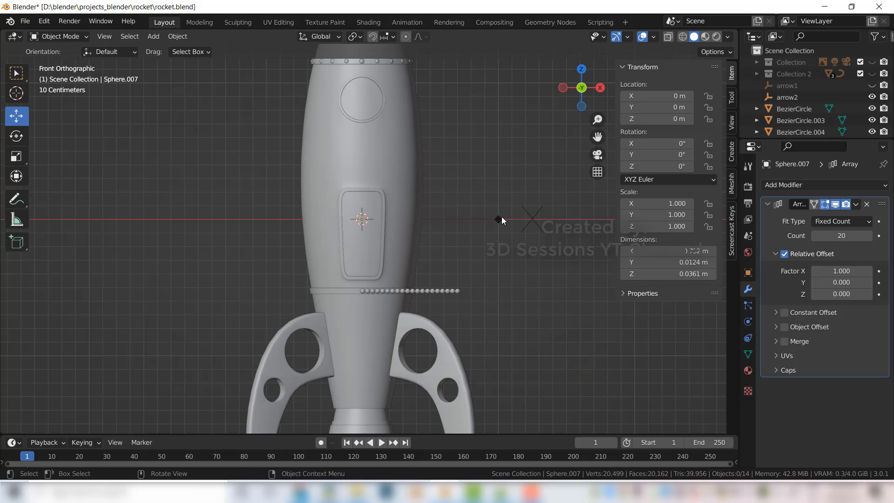
Step: Apply all transforms to the empty "arrow2"
{"action": "left_click", "coordinate": [497, 221]}
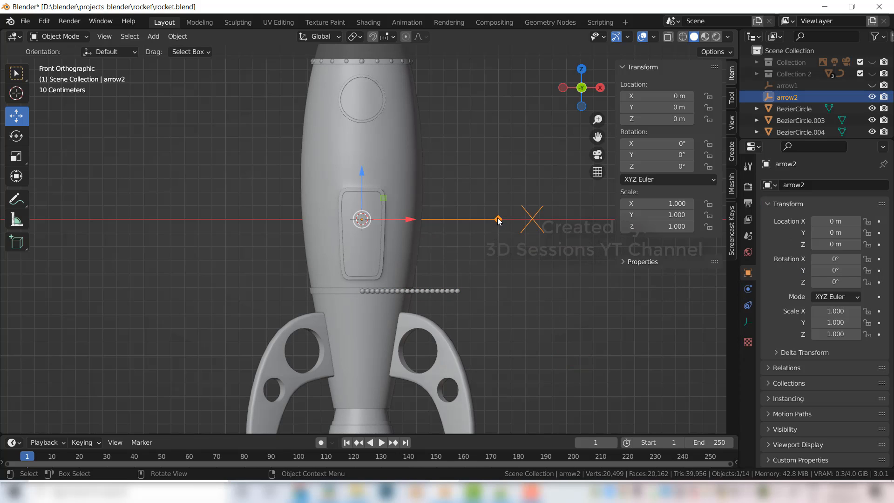
{"action": "key", "text": "ctrl+a"}
{"action": "left_click", "coordinate": [487, 291]}
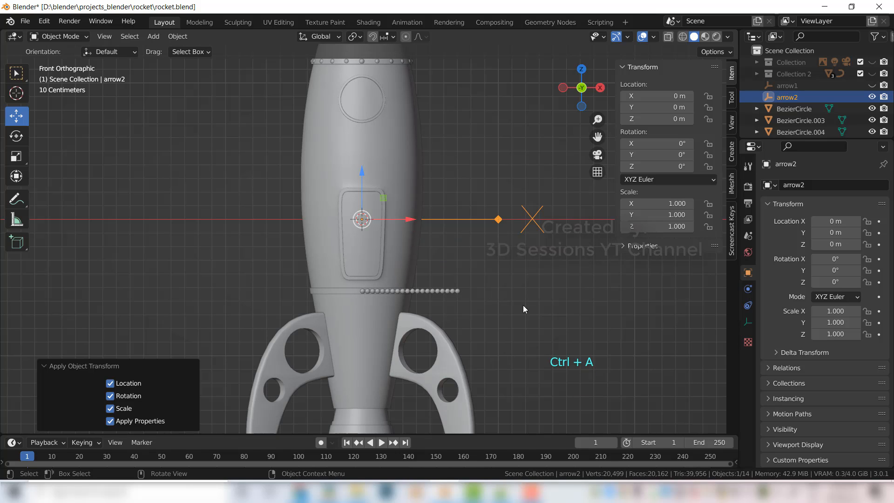
Step: Switch the lower rivet array from Relative Offset to Object Offset, using "arrow2" as the offset object
{"action": "left_click", "coordinate": [363, 290]}
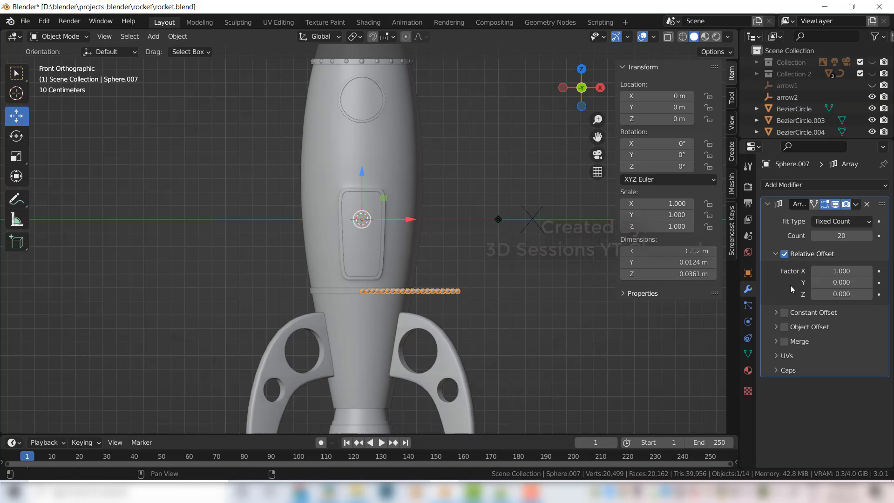
{"action": "left_click", "coordinate": [785, 255]}
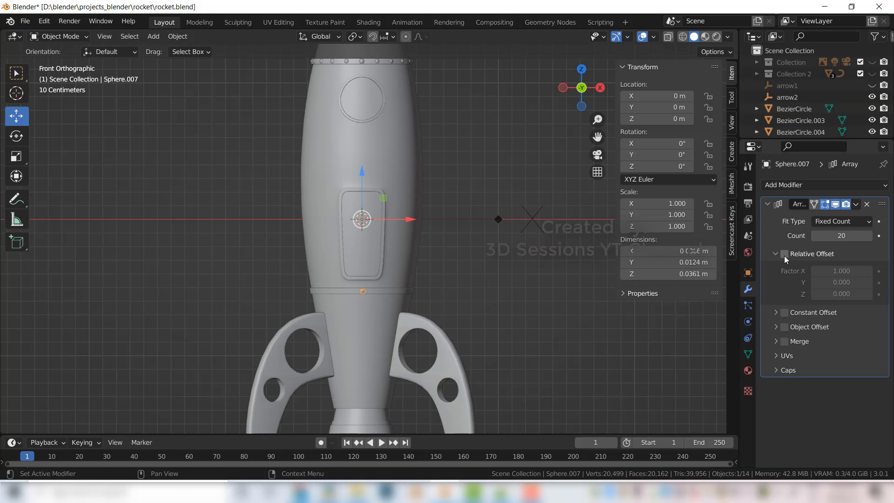
{"action": "left_click", "coordinate": [774, 327]}
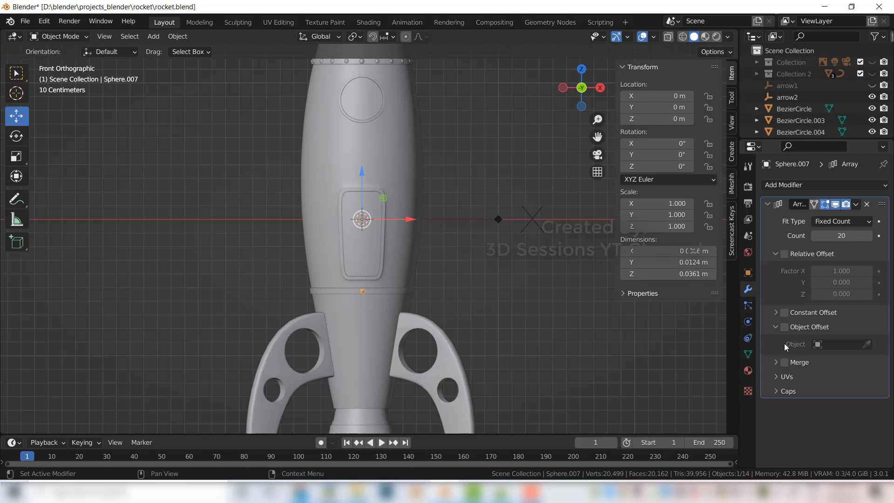
{"action": "left_click", "coordinate": [785, 327]}
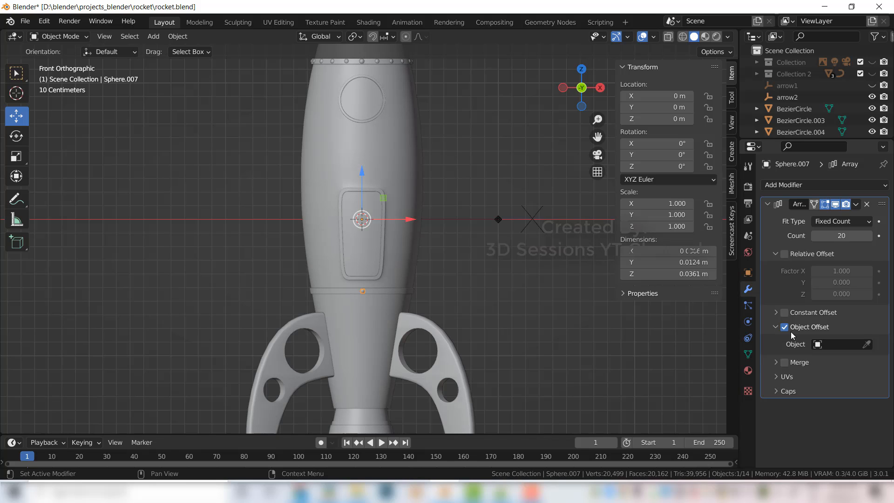
{"action": "left_click", "coordinate": [838, 344]}
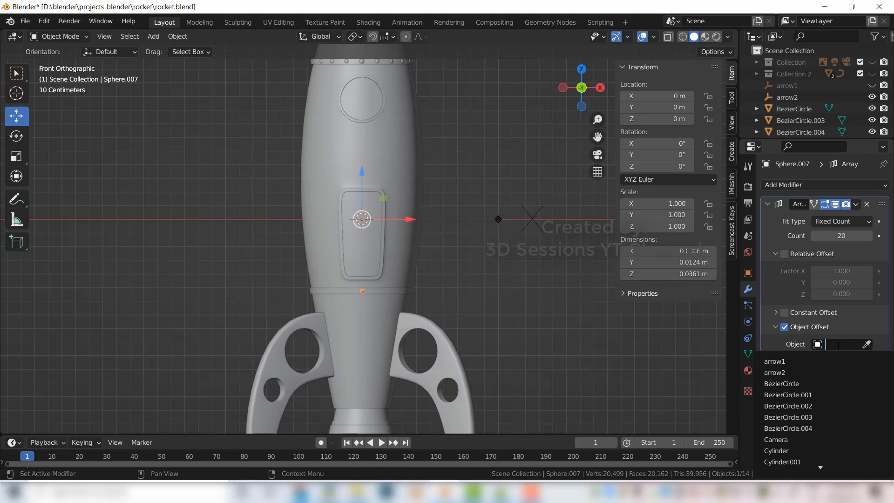
{"action": "left_click", "coordinate": [791, 373]}
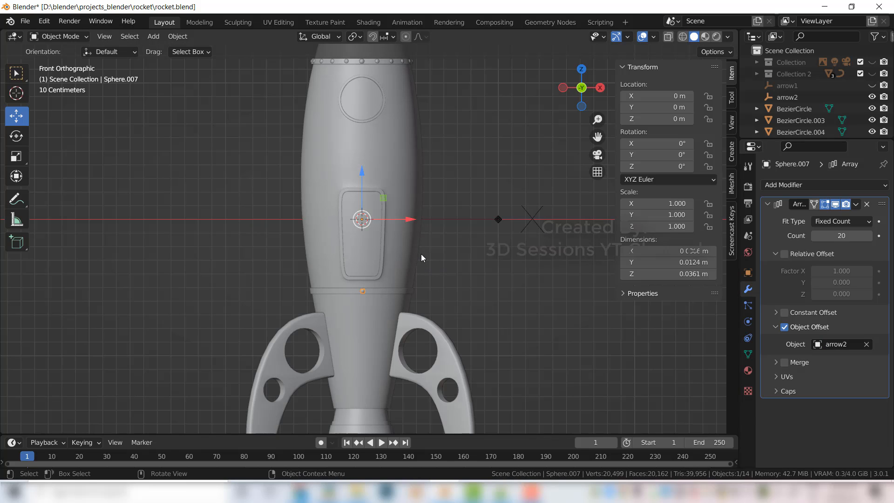
Step: Rotate the lower band's arrayed half sphere 18° about the global Z axis and deselect it
{"action": "key", "text": "r"}
{"action": "key", "text": "z"}
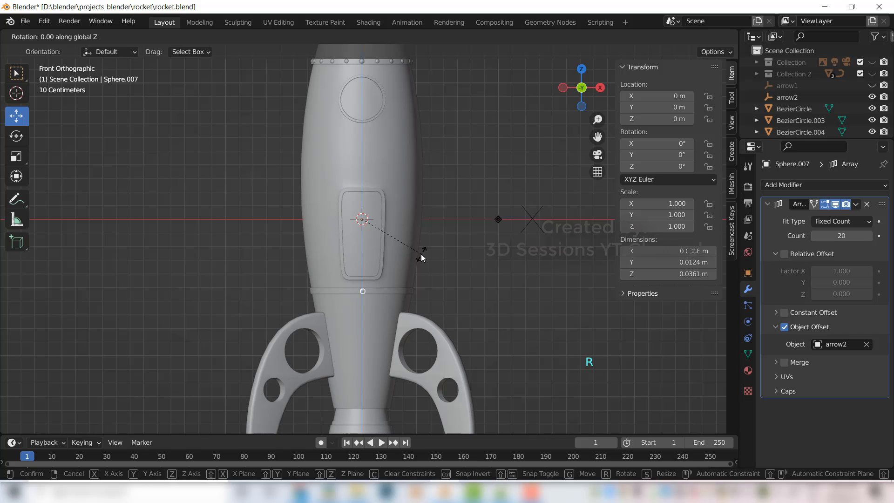
{"action": "key", "text": "1"}
{"action": "key", "text": "8"}
{"action": "key", "text": "Return"}
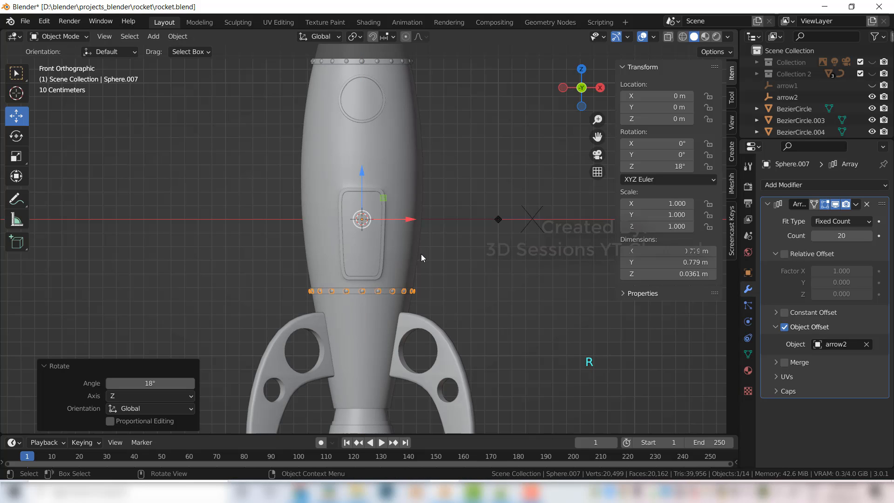
{"action": "left_click", "coordinate": [488, 324]}
{"action": "middle_click_drag", "start_coordinate": [409, 340], "coordinate": [446, 348]}
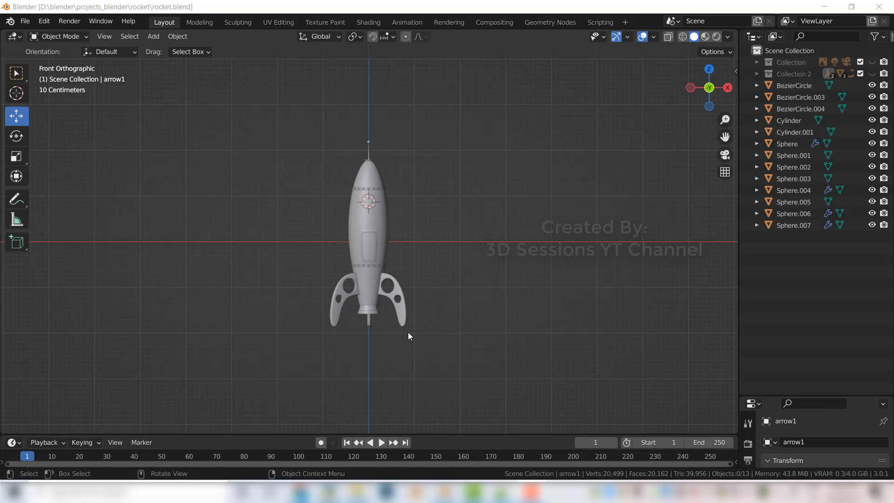
Step: Add a plane mesh and move it about 2.74 m down along Z to the base of the rocket's fins
{"action": "key", "text": "shift+a"}
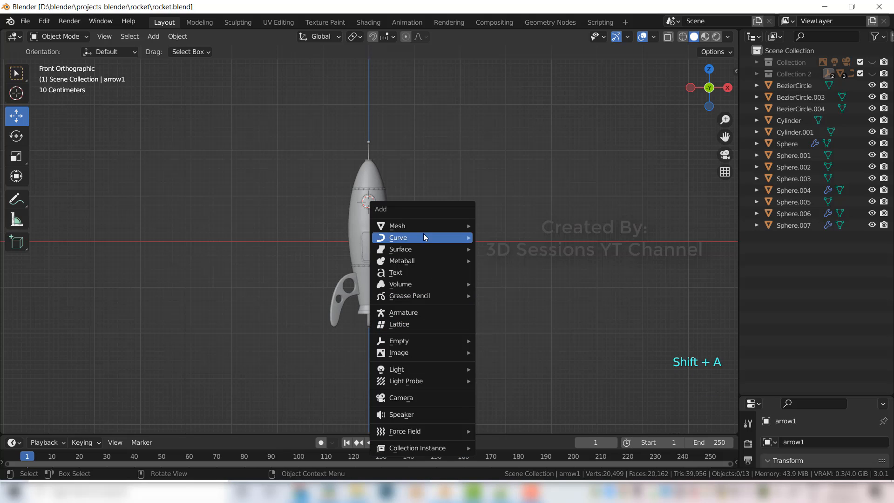
{"action": "mouse_move", "coordinate": [421, 227]}
{"action": "left_click", "coordinate": [497, 223]}
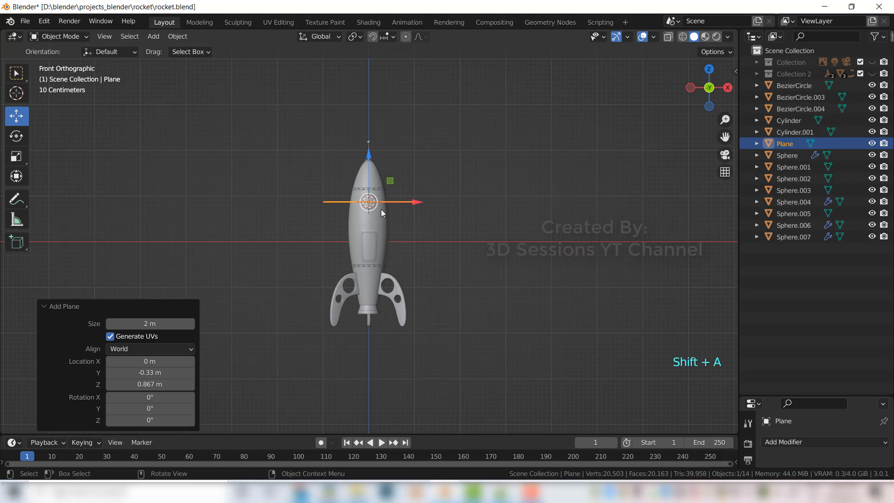
{"action": "left_click_drag", "start_coordinate": [369, 158], "coordinate": [410, 303]}
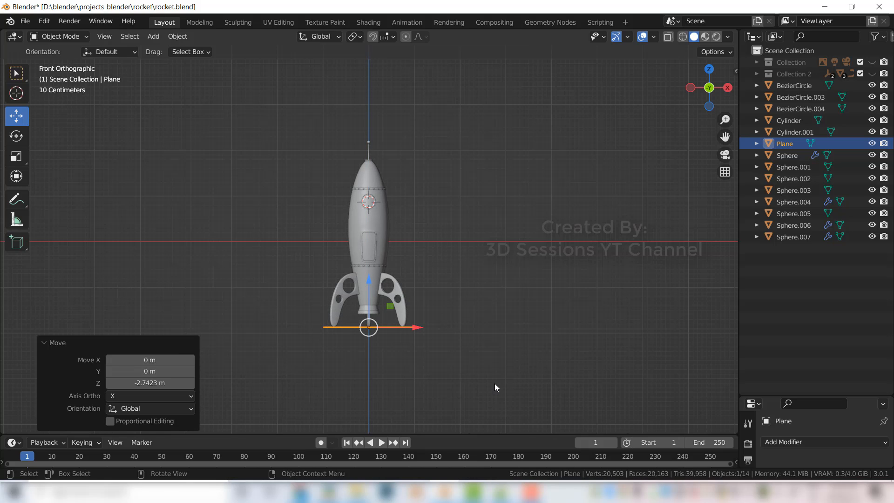
Step: Scale the ground plane up by a factor of about 6 and return to front view
{"action": "key", "text": "s"}
{"action": "left_click", "coordinate": [492, 409]}
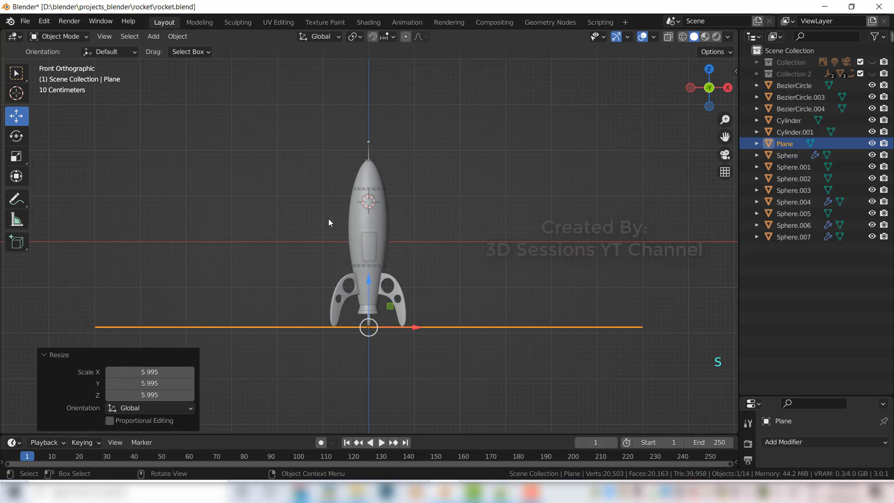
{"action": "middle_click_drag", "start_coordinate": [399, 349], "coordinate": [423, 387]}
{"action": "key", "text": "grave"}
{"action": "left_click", "coordinate": [225, 295]}
{"action": "scroll", "coordinate": [375, 317], "scroll_direction": "up", "scroll_amount": 6}
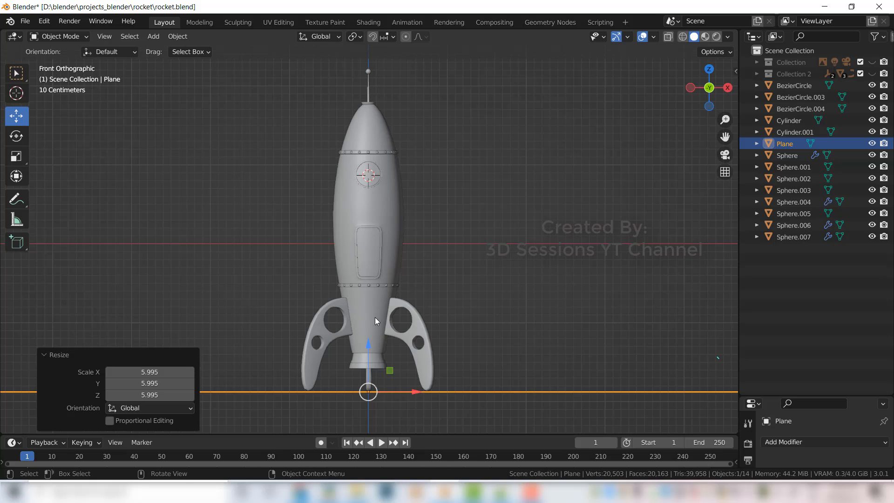
Step: Raise the ground plane about 0.017 m along Z to meet the tips of the rocket's fins
{"action": "middle_click_drag", "start_coordinate": [381, 321], "coordinate": [392, 271], "text": "shift"}
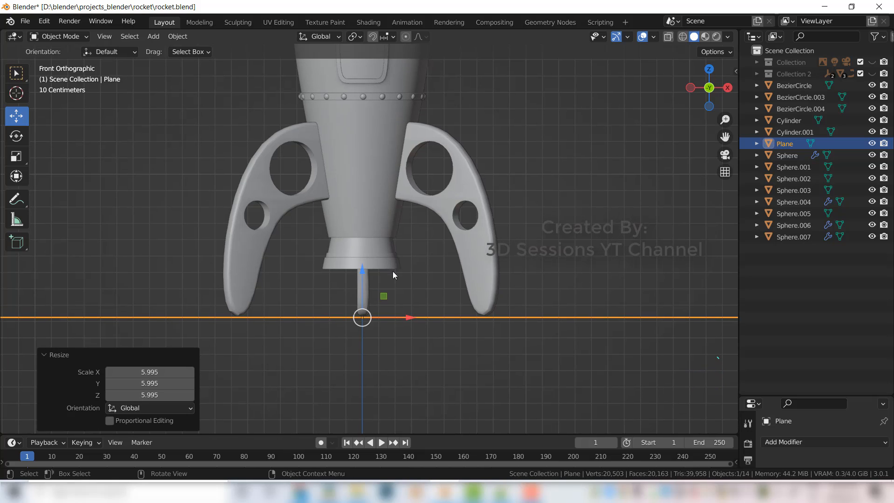
{"action": "left_click", "coordinate": [364, 332]}
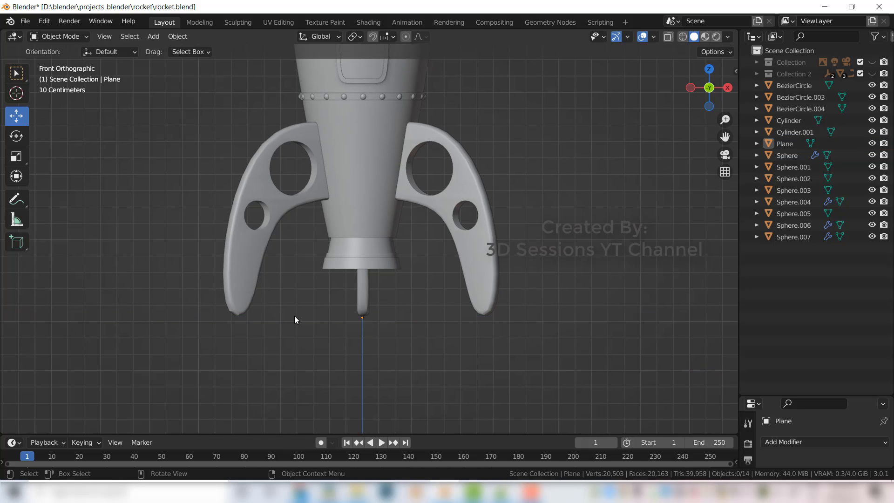
{"action": "mouse_move", "coordinate": [367, 333]}
{"action": "middle_mouse_down"}
{"action": "mouse_move", "coordinate": [375, 346]}
{"action": "mouse_move", "coordinate": [365, 341]}
{"action": "middle_mouse_up"}
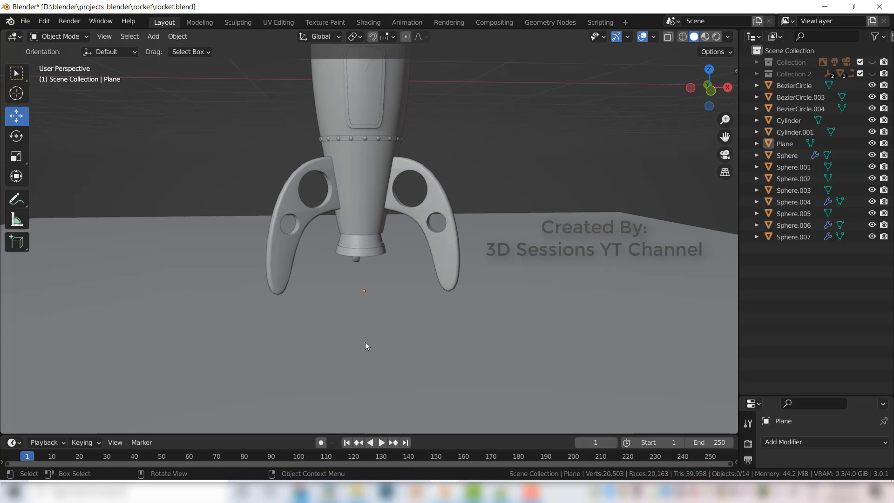
{"action": "left_click", "coordinate": [364, 341]}
{"action": "key", "text": "grave"}
{"action": "left_click", "coordinate": [225, 215]}
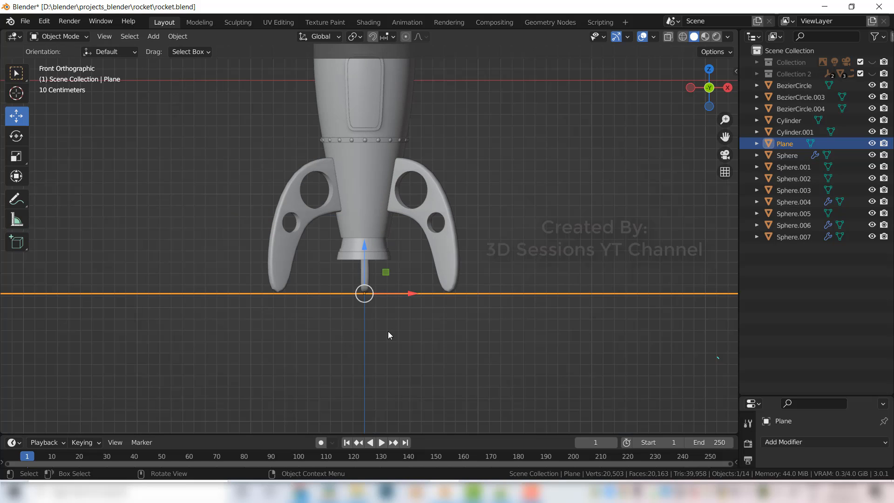
{"action": "left_click_drag", "start_coordinate": [364, 267], "coordinate": [362, 263]}
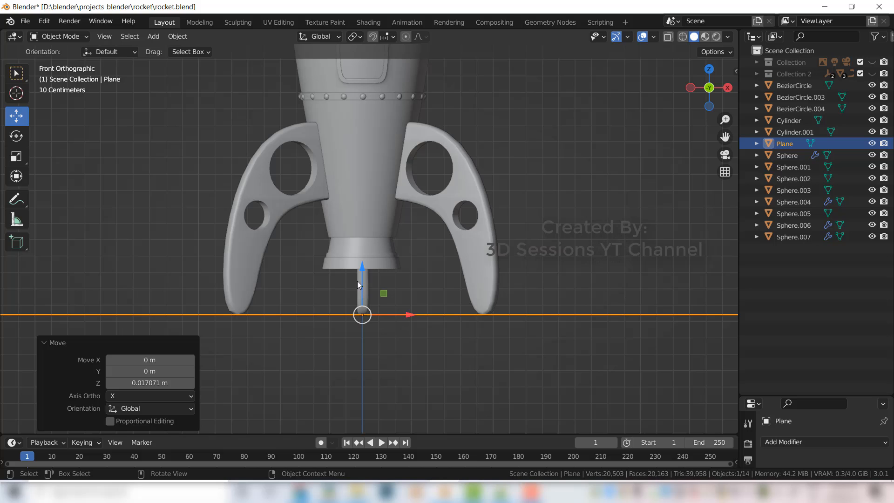
{"action": "left_click", "coordinate": [339, 348]}
Step: Extrude the ground plane's rear edge, behind the rocket, upward along Z by about 6.63 m as a backdrop wall
{"action": "scroll", "coordinate": [353, 348], "scroll_direction": "down", "scroll_amount": 5}
{"action": "middle_click_drag", "start_coordinate": [266, 330], "coordinate": [402, 344]}
{"action": "scroll", "coordinate": [432, 352], "scroll_direction": "down", "scroll_amount": 5}
{"action": "middle_click_drag", "start_coordinate": [475, 366], "coordinate": [357, 333]}
{"action": "left_click", "coordinate": [357, 330]}
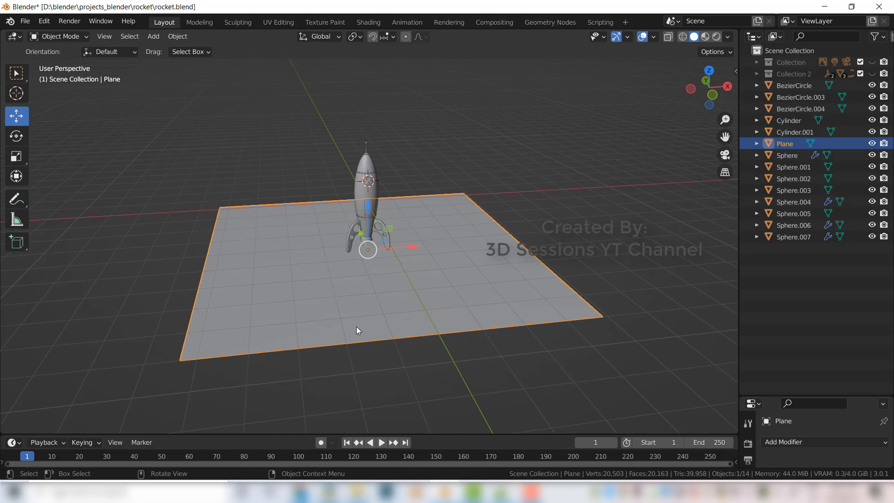
{"action": "key", "text": "Tab"}
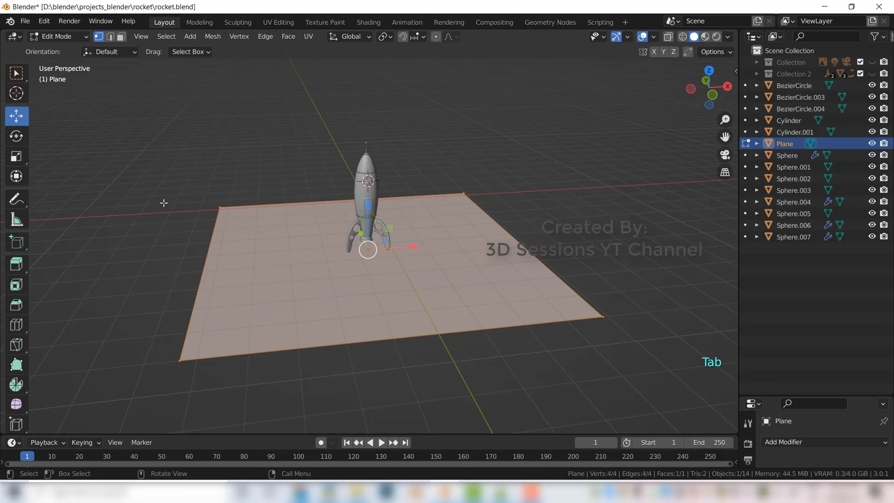
{"action": "key", "text": "2"}
{"action": "left_click", "coordinate": [276, 204]}
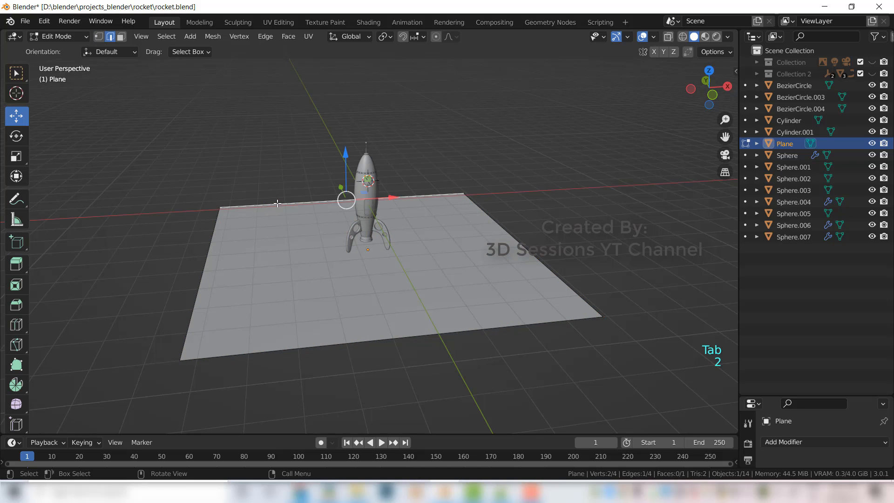
{"action": "middle_click_drag", "start_coordinate": [279, 358], "coordinate": [420, 355]}
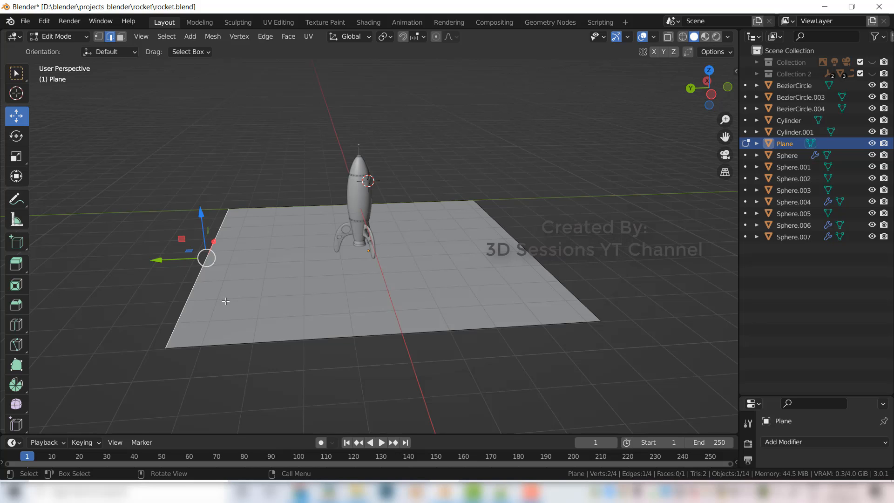
{"action": "key", "text": "e"}
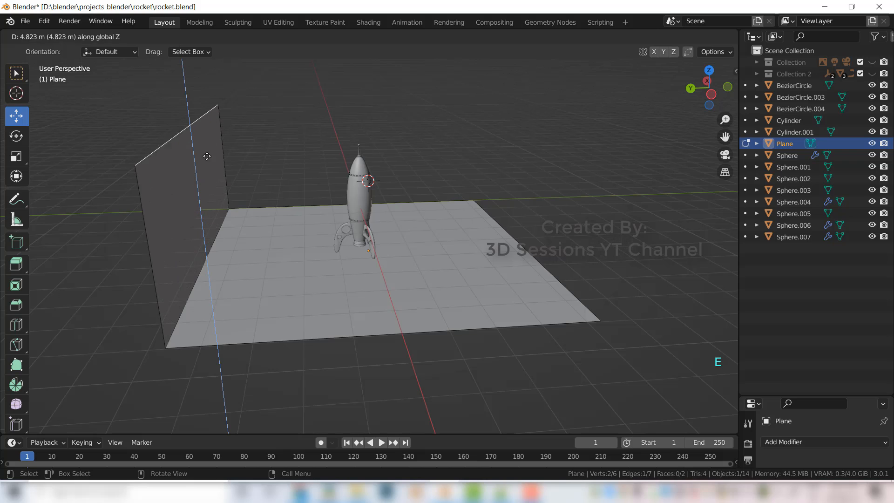
{"action": "left_click", "coordinate": [205, 113]}
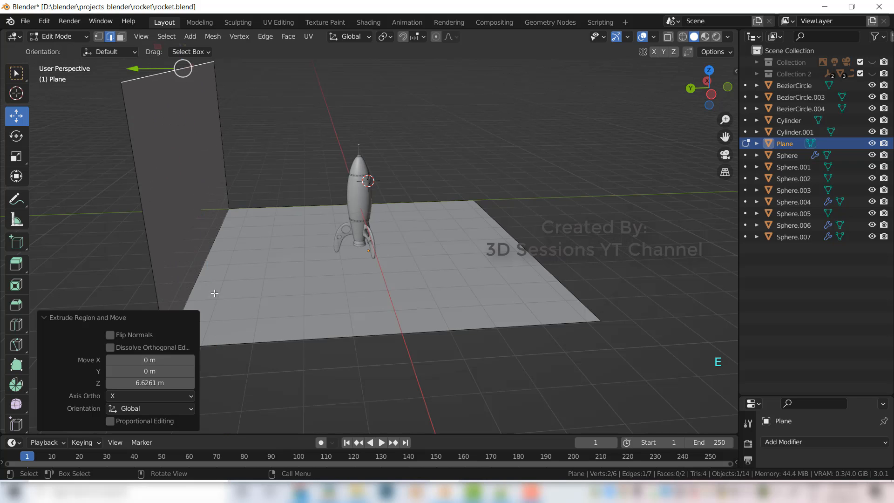
Step: Bevel the edge between floor and wall about 0.34 m wide with 4 segments and return to Object Mode
{"action": "left_click", "coordinate": [201, 267]}
{"action": "middle_click_drag", "start_coordinate": [292, 383], "coordinate": [273, 369]}
{"action": "key", "text": "ctrl+b"}
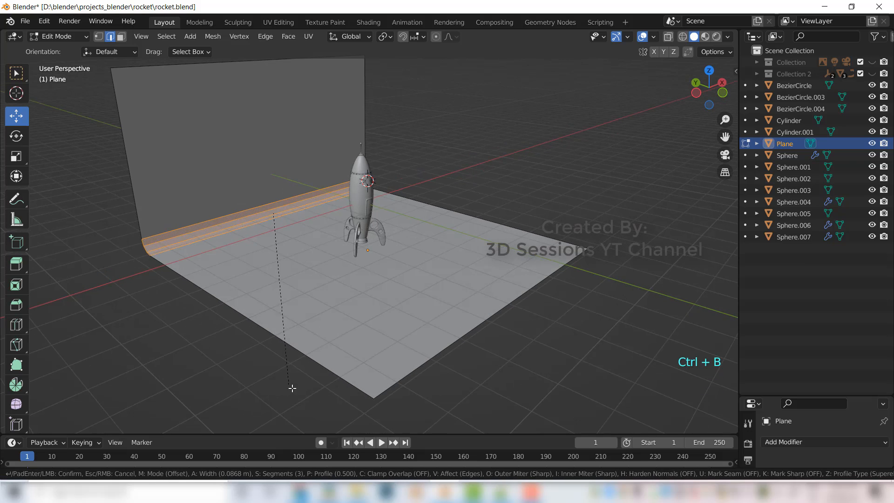
{"action": "scroll", "coordinate": [319, 403], "scroll_direction": "up", "scroll_amount": 1}
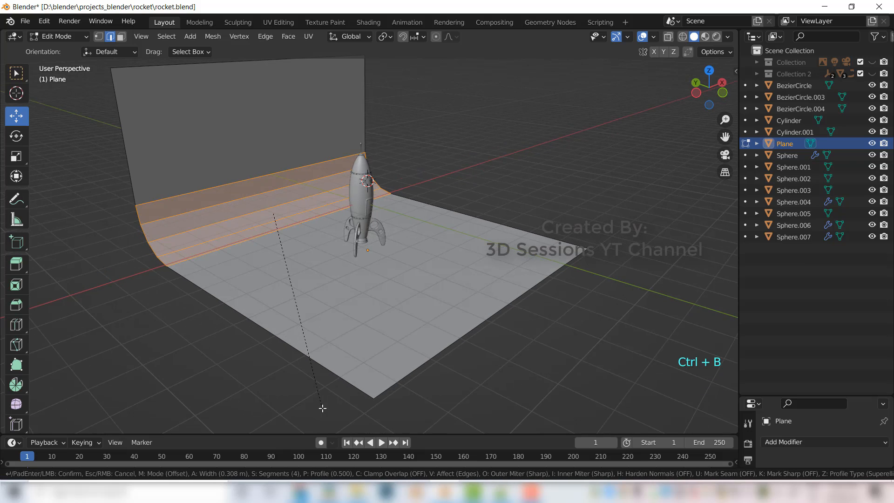
{"action": "left_click", "coordinate": [323, 412]}
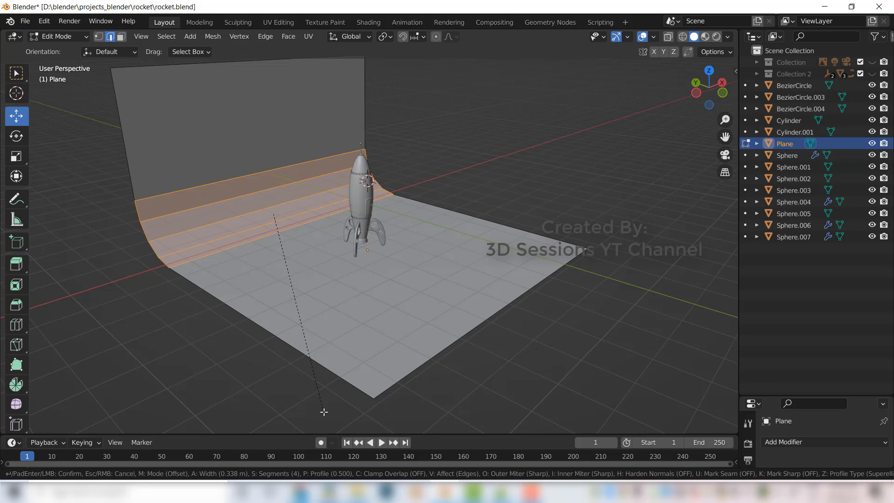
{"action": "key", "text": "Tab"}
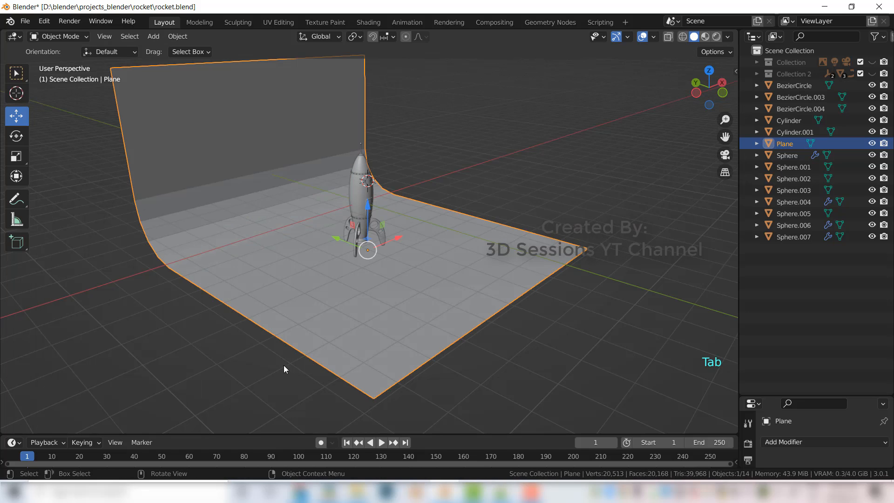
Step: Shade the curved backdrop smooth and save the file
{"action": "right_click", "coordinate": [222, 144]}
{"action": "left_click", "coordinate": [208, 107]}
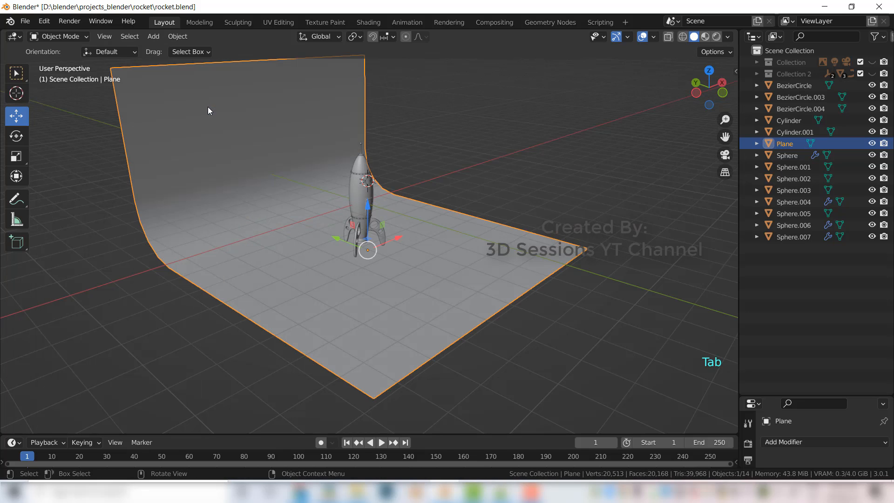
{"action": "key", "text": "grave"}
{"action": "left_click", "coordinate": [235, 277]}
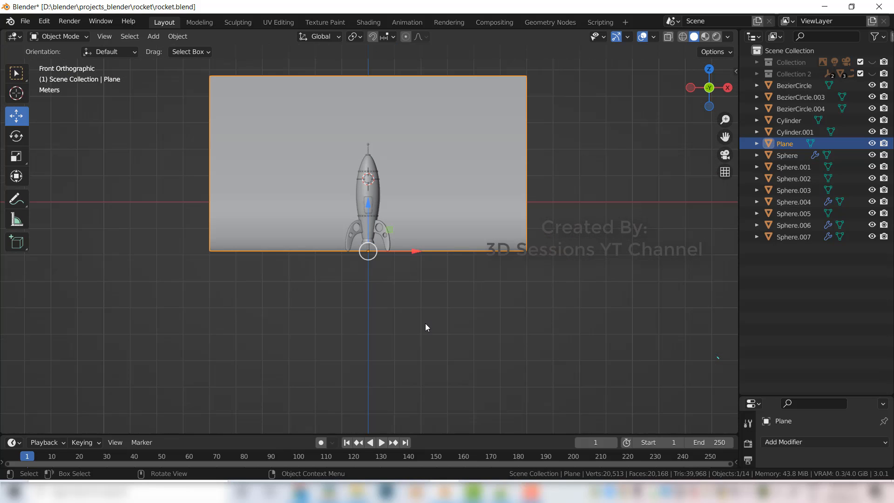
{"action": "left_click", "coordinate": [324, 334]}
{"action": "middle_click_drag", "start_coordinate": [324, 334], "coordinate": [361, 328]}
{"action": "scroll", "coordinate": [379, 305], "scroll_direction": "up", "scroll_amount": 4}
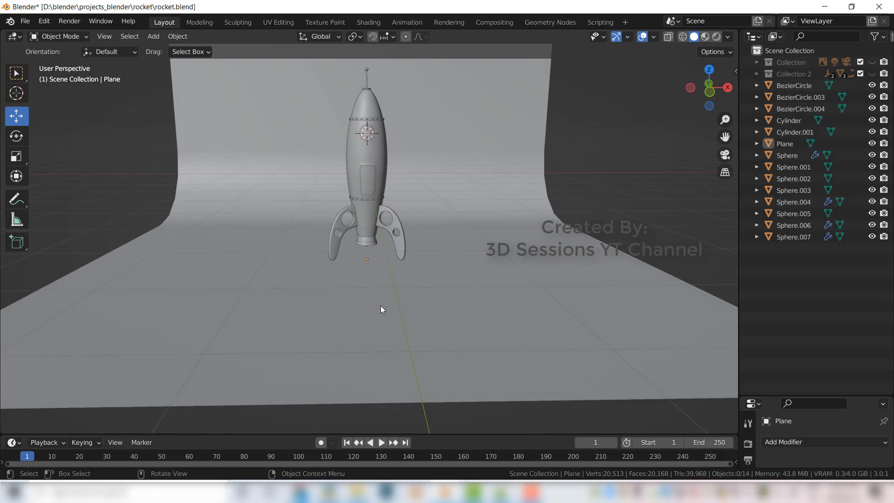
{"action": "scroll", "coordinate": [381, 305], "scroll_direction": "down", "scroll_amount": 3}
{"action": "key", "text": "ctrl+s"}
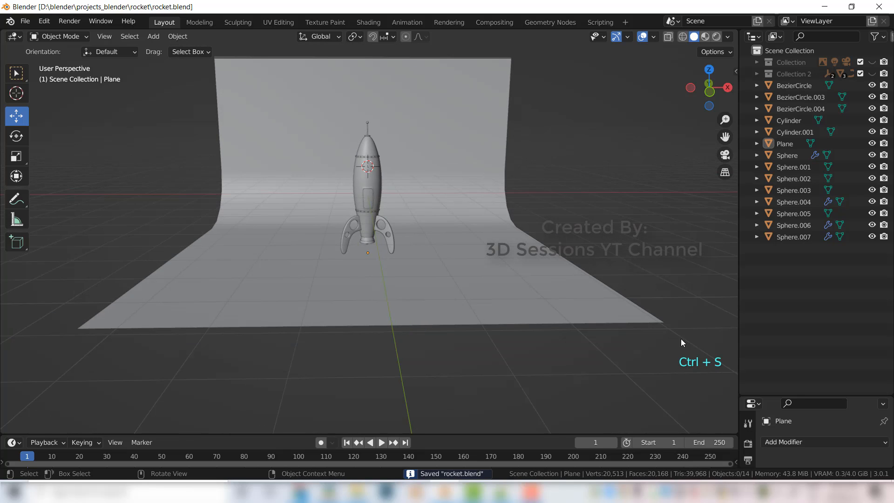
Step: Switch to the camera view and lock the camera to the view
{"action": "left_click", "coordinate": [724, 155]}
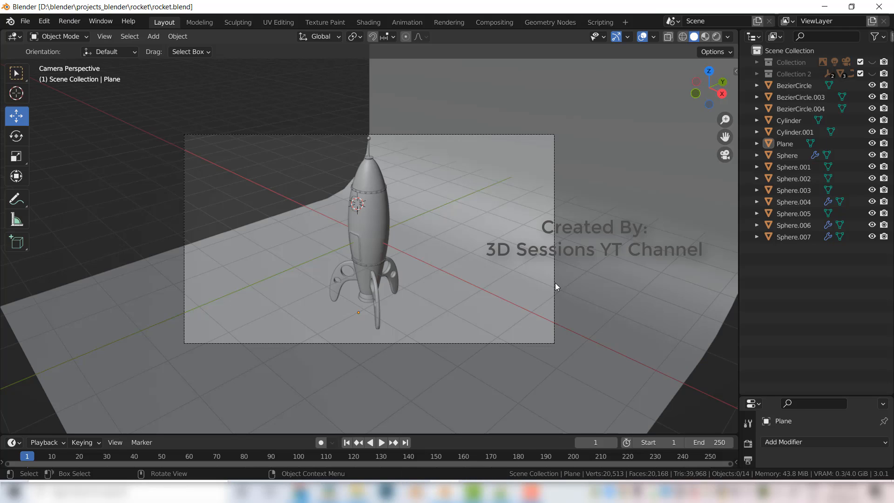
{"action": "key", "text": "n"}
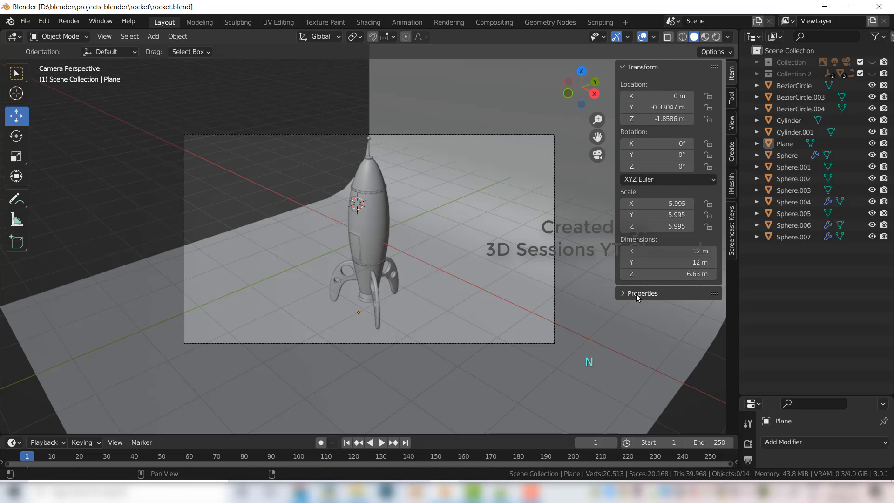
{"action": "left_click", "coordinate": [732, 122]}
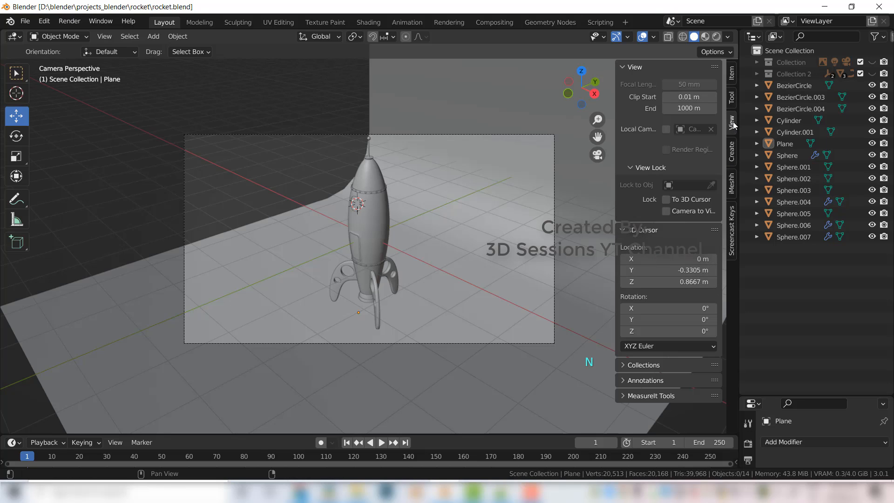
{"action": "left_click", "coordinate": [666, 211]}
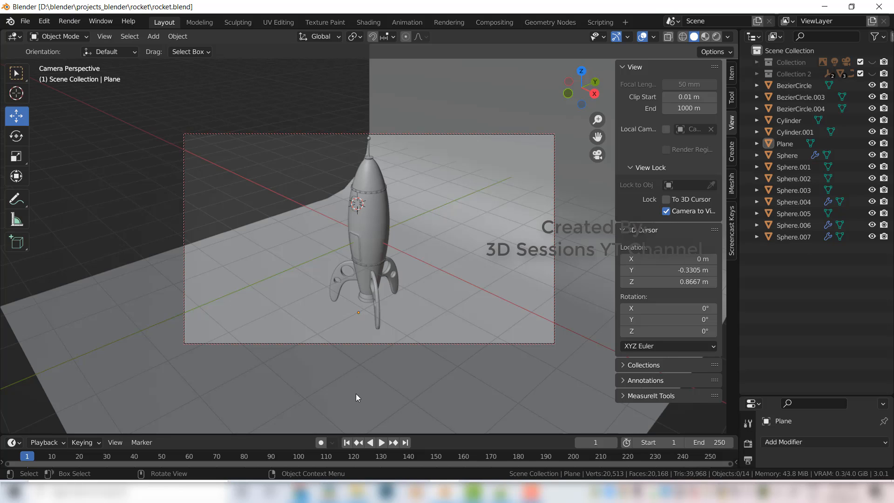
Step: Frame the whole rocket from the front, centred in the camera border, and unlock the camera from the view
{"action": "middle_click_drag", "start_coordinate": [356, 393], "coordinate": [430, 365]}
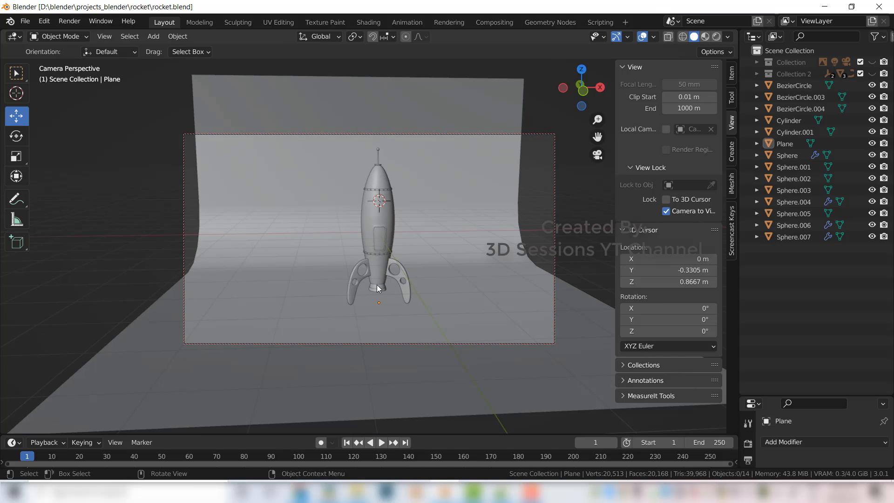
{"action": "mouse_move", "coordinate": [376, 284]}
{"action": "middle_mouse_down", "text": "shift"}
{"action": "mouse_move", "coordinate": [387, 274]}
{"action": "mouse_move", "coordinate": [388, 292]}
{"action": "middle_mouse_up", "text": "shift"}
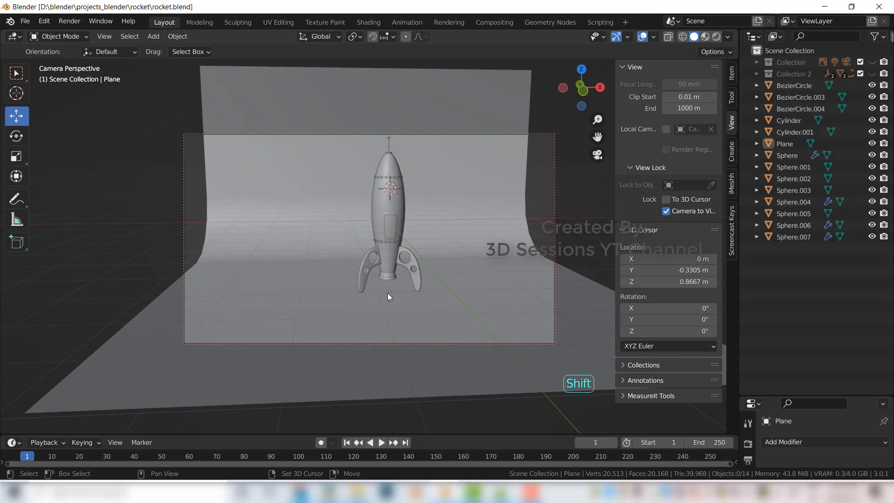
{"action": "middle_click_drag", "start_coordinate": [391, 228], "coordinate": [393, 267], "text": "shift"}
{"action": "scroll", "coordinate": [386, 267], "scroll_direction": "up", "scroll_amount": 2}
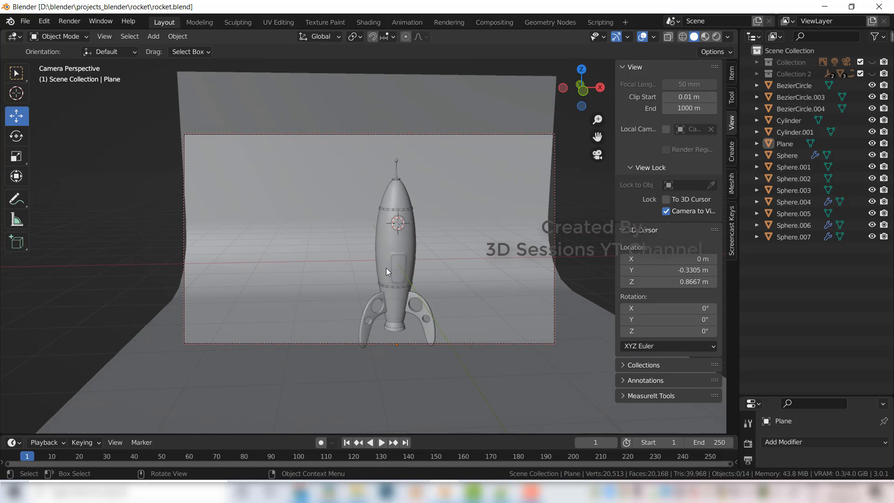
{"action": "mouse_move", "coordinate": [398, 279]}
{"action": "middle_mouse_down", "text": "shift"}
{"action": "mouse_move", "coordinate": [382, 267]}
{"action": "mouse_move", "coordinate": [401, 262]}
{"action": "mouse_move", "coordinate": [394, 271]}
{"action": "middle_mouse_up", "text": "shift"}
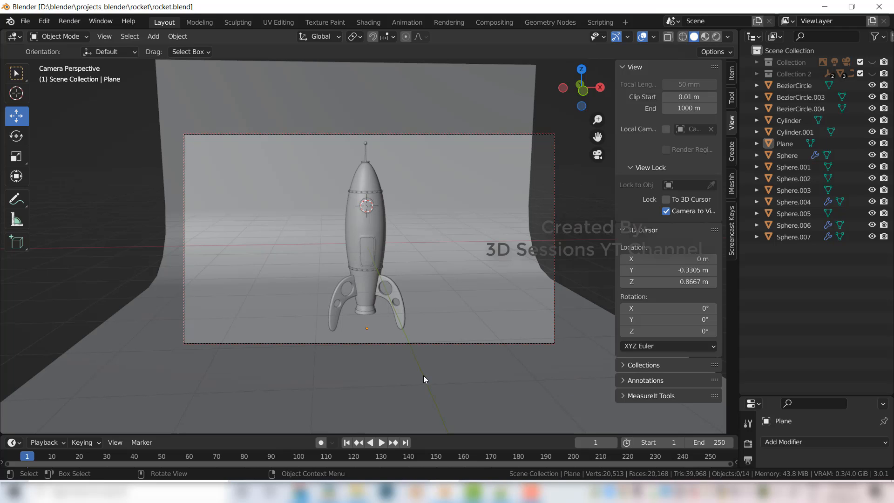
{"action": "left_click", "coordinate": [667, 212]}
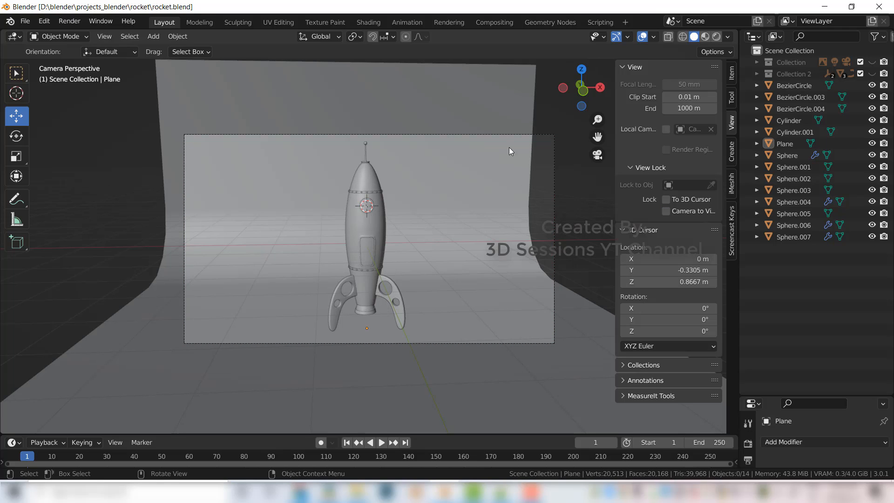
Step: Move the backdrop about 0.56 m along X and widen it along X beyond the camera frame, saving the file
{"action": "left_click", "coordinate": [478, 110]}
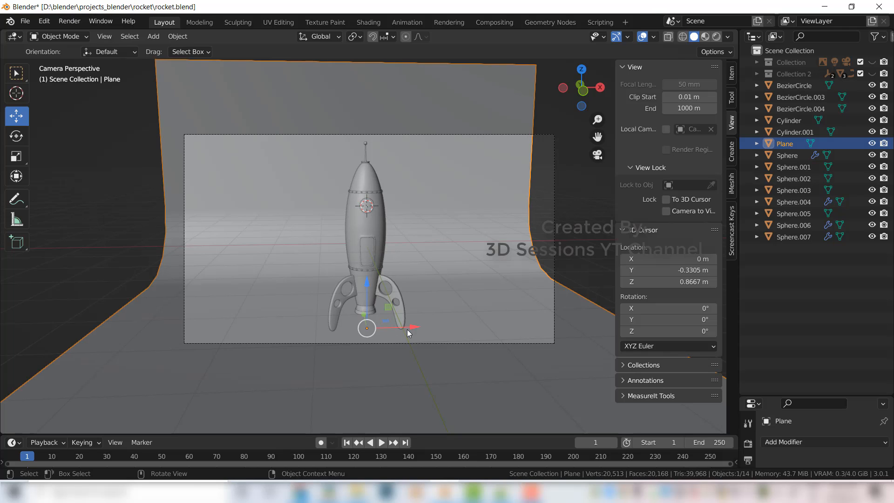
{"action": "left_click_drag", "start_coordinate": [412, 324], "coordinate": [440, 322]}
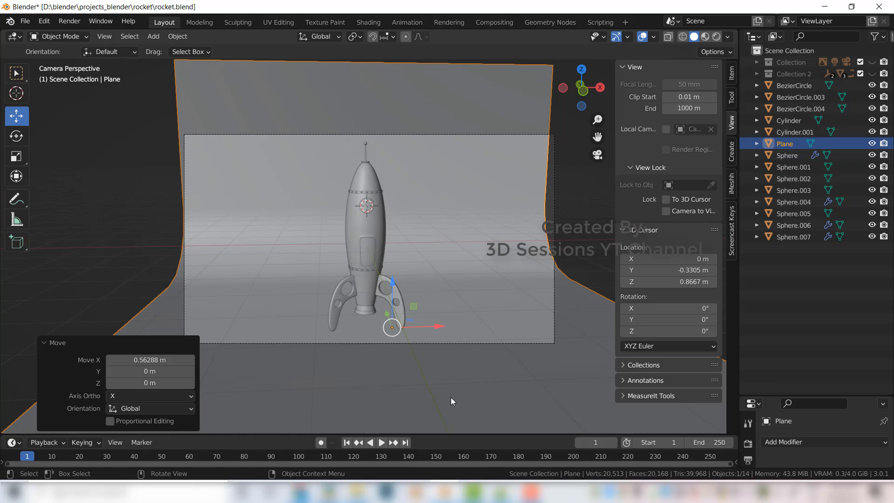
{"action": "key", "text": "s"}
{"action": "key", "text": "x"}
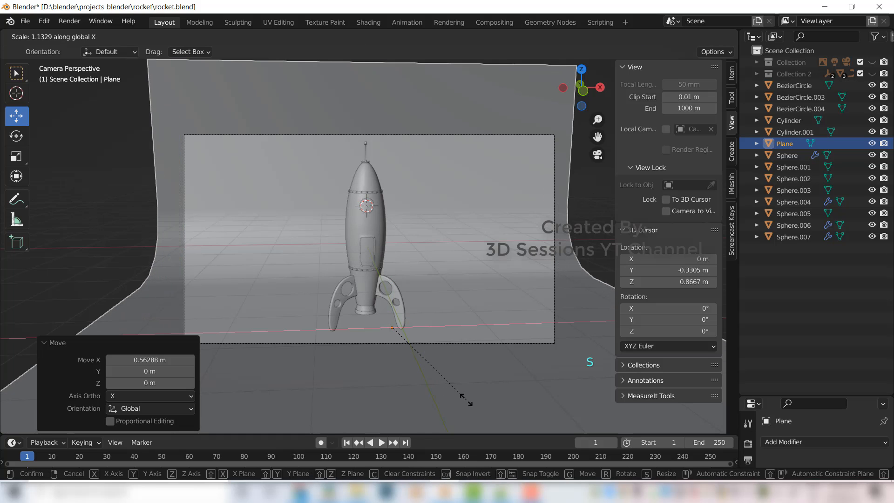
{"action": "left_click", "coordinate": [475, 399]}
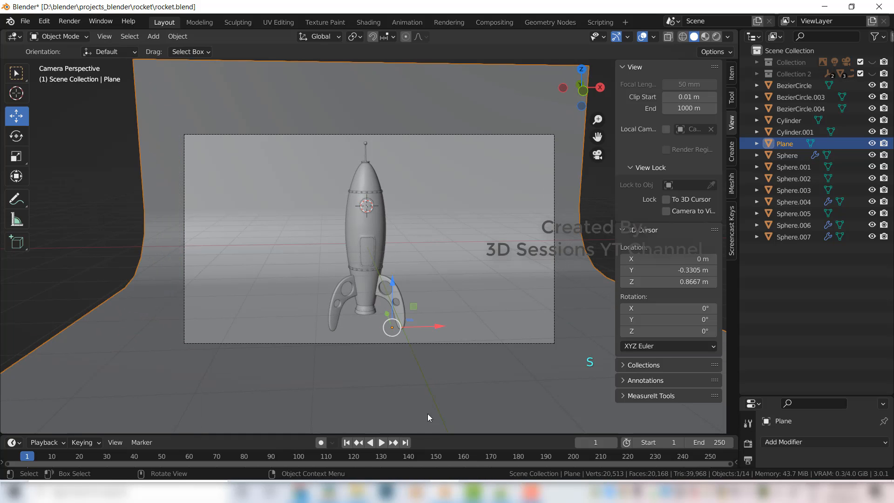
{"action": "key", "text": "n"}
{"action": "key", "text": "ctrl+s"}
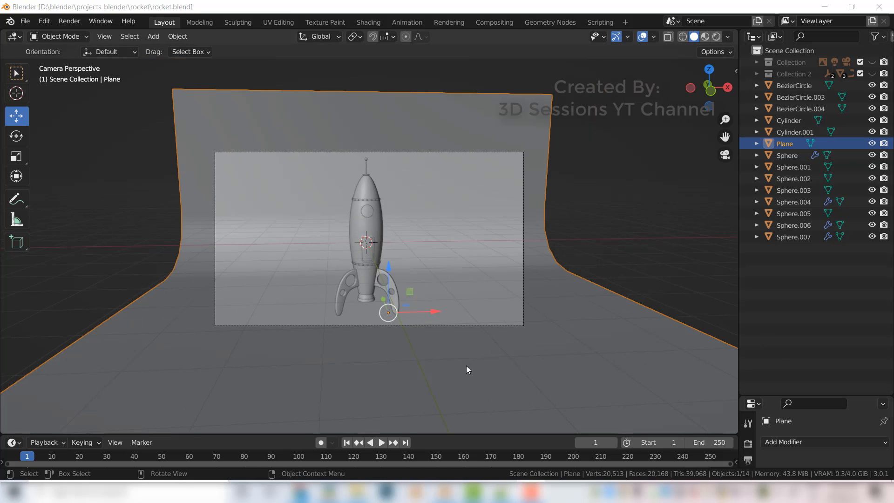
Step: Select the rocket body and display its material settings in an enlarged Properties editor
{"action": "scroll", "coordinate": [459, 362], "scroll_direction": "up", "scroll_amount": 2}
{"action": "left_click", "coordinate": [365, 222]}
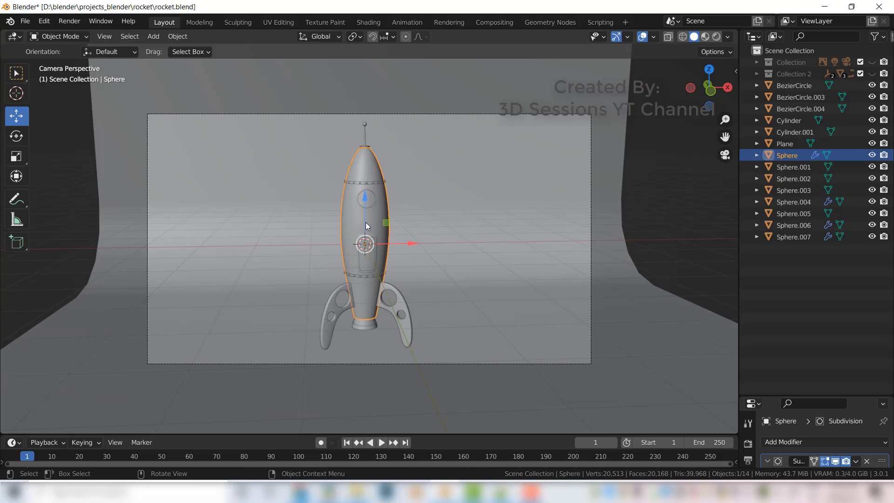
{"action": "left_click_drag", "start_coordinate": [838, 396], "coordinate": [821, 178]}
{"action": "left_click", "coordinate": [748, 414]}
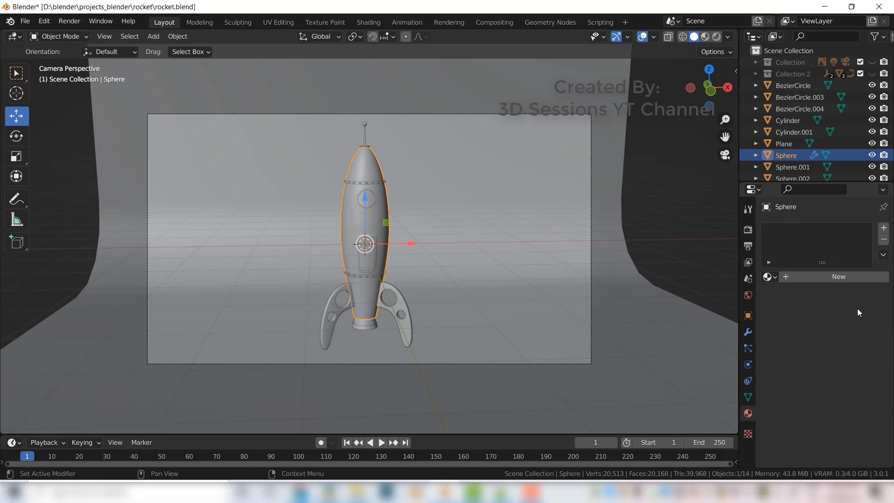
Step: Create a new material named body for the rocket body and give it a light blue base colour
{"action": "left_click", "coordinate": [883, 228]}
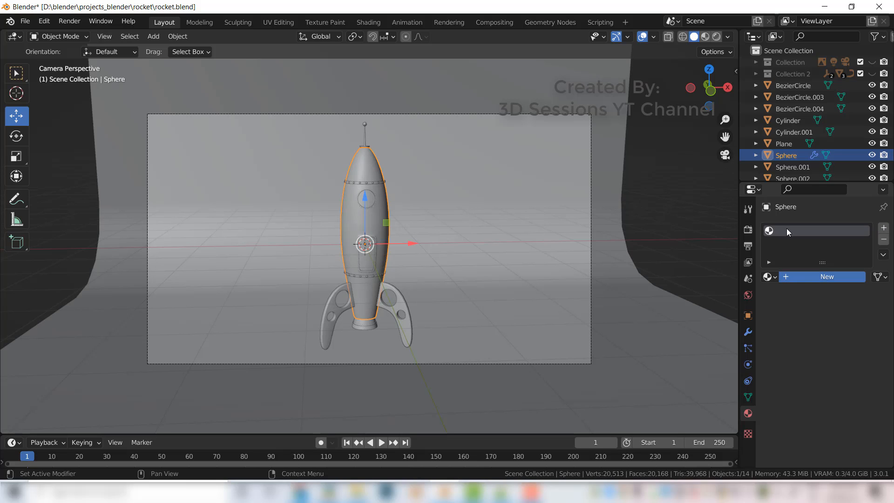
{"action": "left_click", "coordinate": [786, 277]}
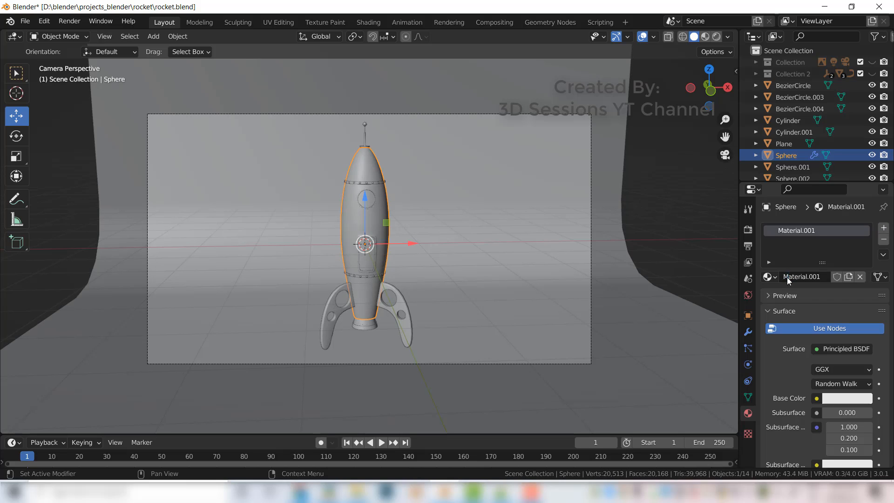
{"action": "double_click", "coordinate": [793, 231]}
{"action": "type", "text": "body"}
{"action": "left_click", "coordinate": [841, 399]}
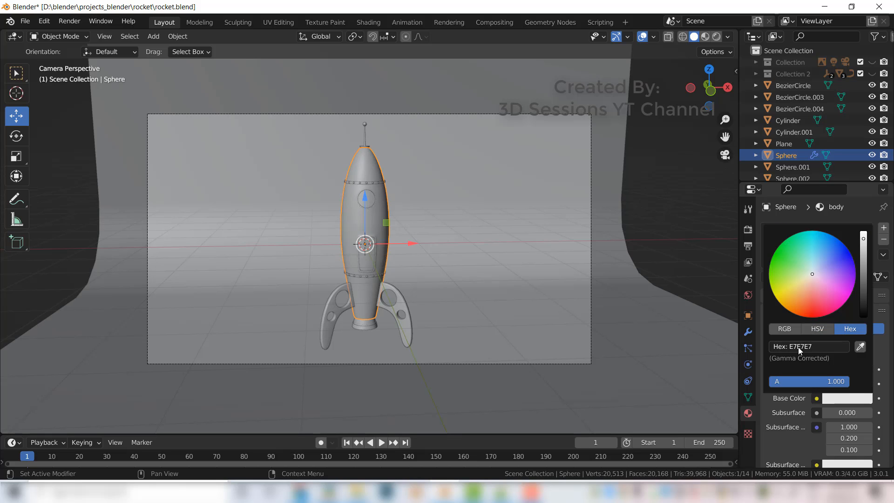
{"action": "key", "text": "Return"}
Step: Switch to Material Preview shading and make the body material's base colour a paler blue
{"action": "key", "text": "z"}
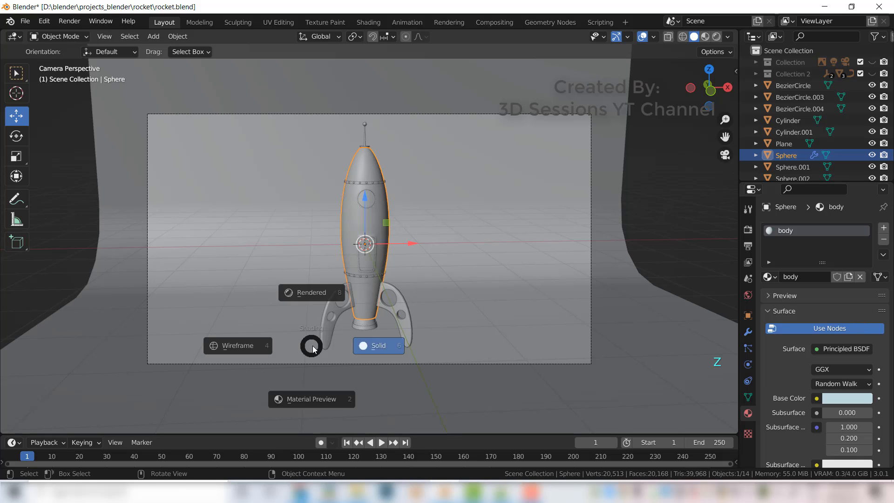
{"action": "left_click", "coordinate": [329, 413]}
{"action": "left_click", "coordinate": [358, 395]}
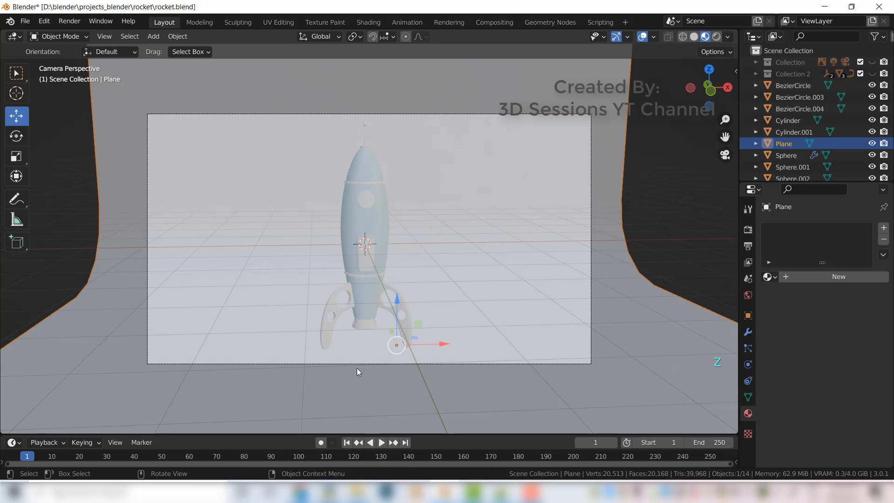
{"action": "scroll", "coordinate": [356, 375], "scroll_direction": "up", "scroll_amount": 2}
{"action": "middle_click_drag", "start_coordinate": [356, 381], "coordinate": [368, 380]}
{"action": "left_click", "coordinate": [360, 221]}
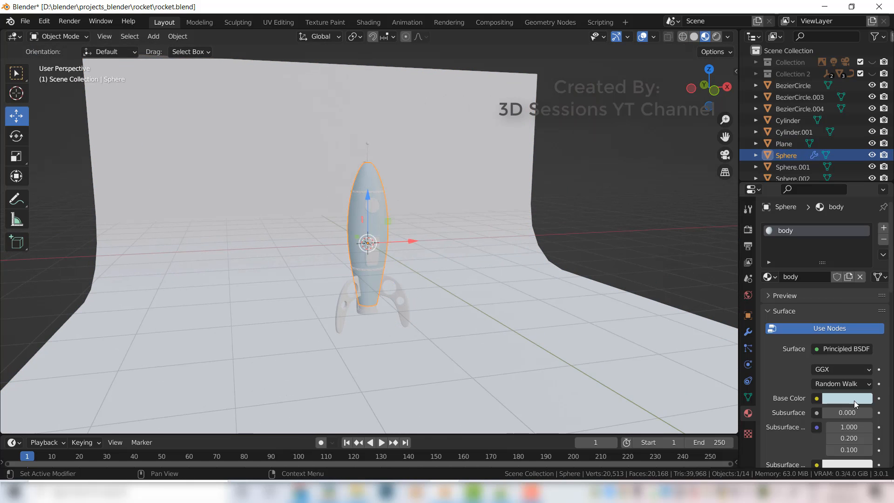
{"action": "left_click", "coordinate": [854, 400]}
{"action": "scroll", "coordinate": [814, 277], "scroll_direction": "up", "scroll_amount": 1}
{"action": "left_click_drag", "start_coordinate": [814, 267], "coordinate": [815, 270]}
{"action": "left_click", "coordinate": [379, 270]}
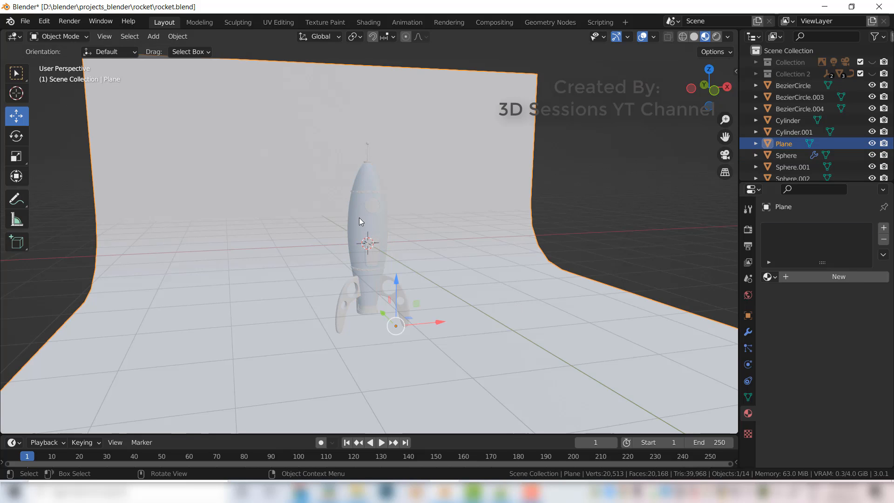
{"action": "left_click", "coordinate": [359, 217]}
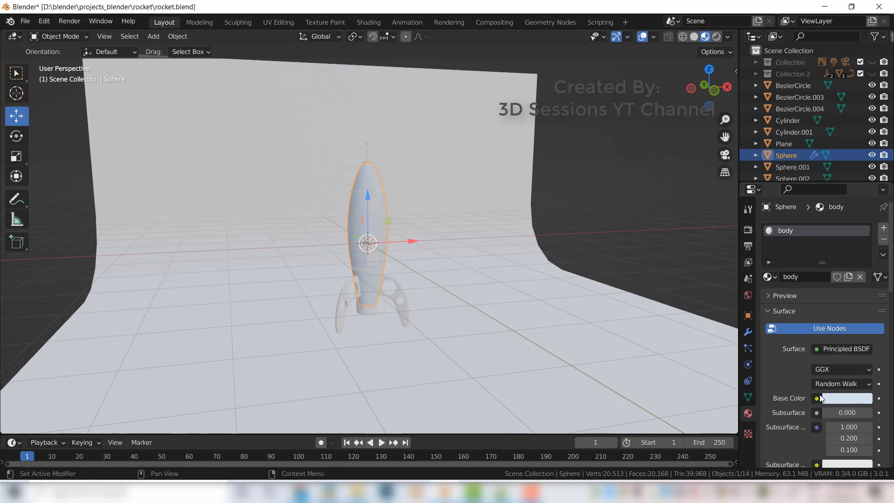
Step: Set the body material's Metallic to 0.7 and lower its Roughness to 0.03
{"action": "scroll", "coordinate": [811, 370], "scroll_direction": "down", "scroll_amount": 8}
{"action": "scroll", "coordinate": [834, 341], "scroll_direction": "up", "scroll_amount": 8}
{"action": "scroll", "coordinate": [828, 320], "scroll_direction": "down", "scroll_amount": 9}
{"action": "left_click", "coordinate": [845, 321]}
{"action": "type", "text": "0.7"}
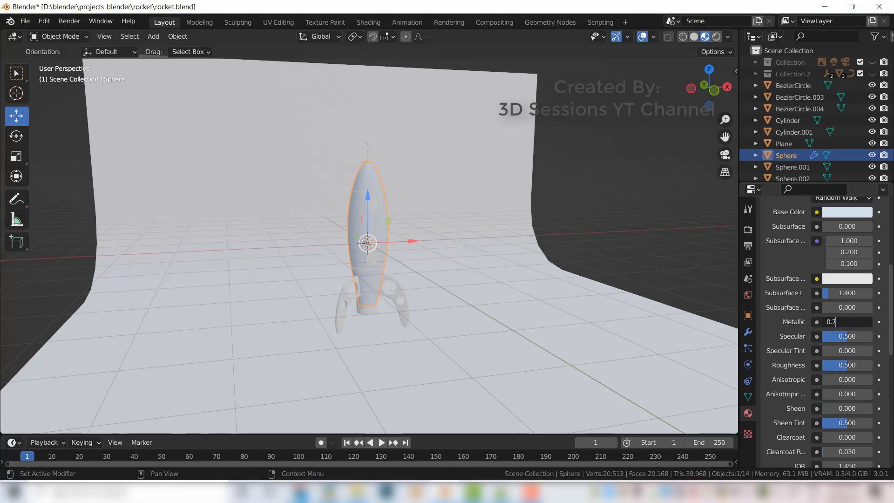
{"action": "key", "text": "Return"}
{"action": "left_click", "coordinate": [841, 365]}
{"action": "type", "text": "0"}
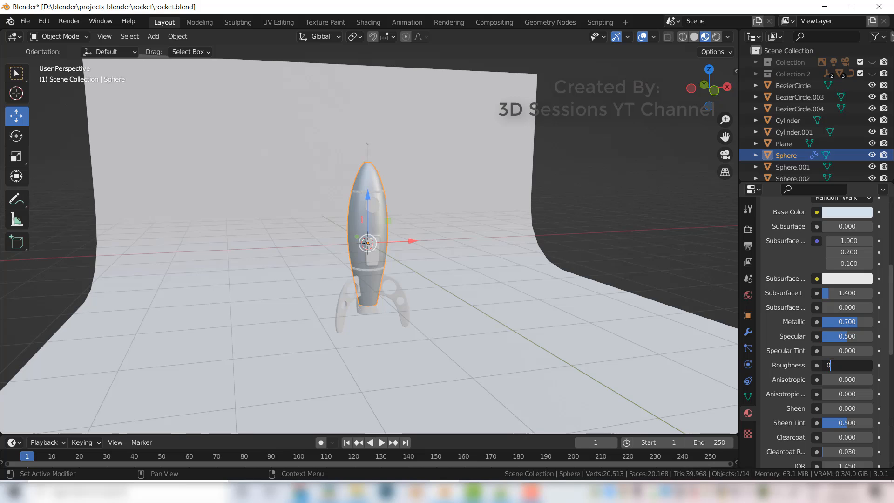
{"action": "type", "text": ".05"}
{"action": "key", "text": "Return"}
Step: Raise the body material's Roughness slightly so the hull's reflections are softer
{"action": "left_click", "coordinate": [428, 280]}
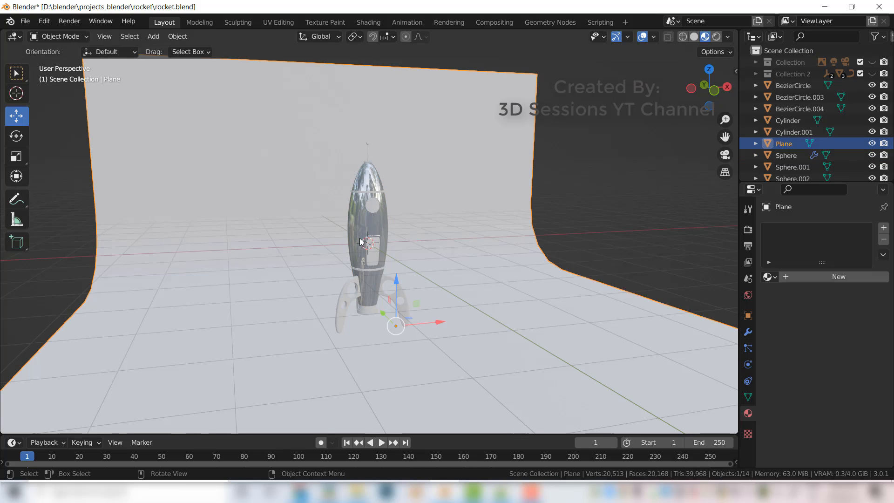
{"action": "left_click", "coordinate": [360, 234]}
{"action": "scroll", "coordinate": [827, 410], "scroll_direction": "down", "scroll_amount": 10}
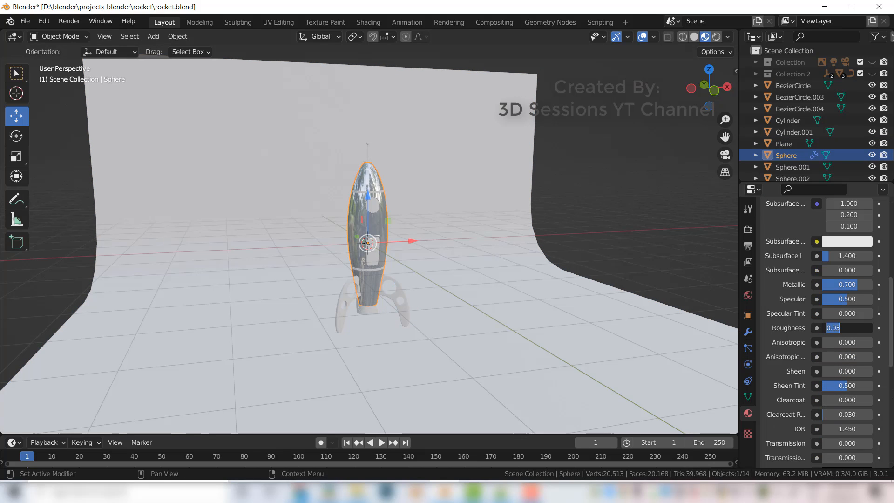
{"action": "left_click", "coordinate": [845, 328]}
{"action": "type", "text": "0"}
{"action": "key", "text": "Return"}
{"action": "left_click", "coordinate": [412, 232]}
{"action": "scroll", "coordinate": [398, 275], "scroll_direction": "up", "scroll_amount": 4}
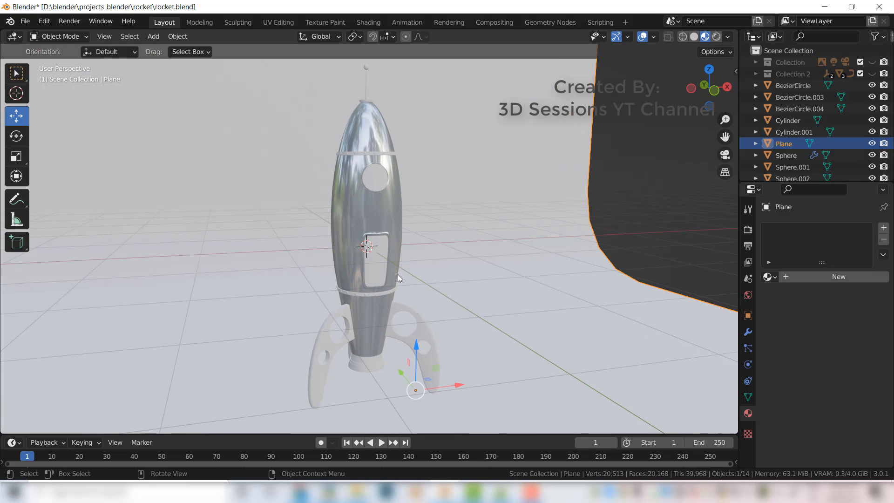
{"action": "left_click", "coordinate": [368, 211]}
Step: Create a new material named wing for the right-hand fin and give it a dark red base colour
{"action": "left_click", "coordinate": [428, 393]}
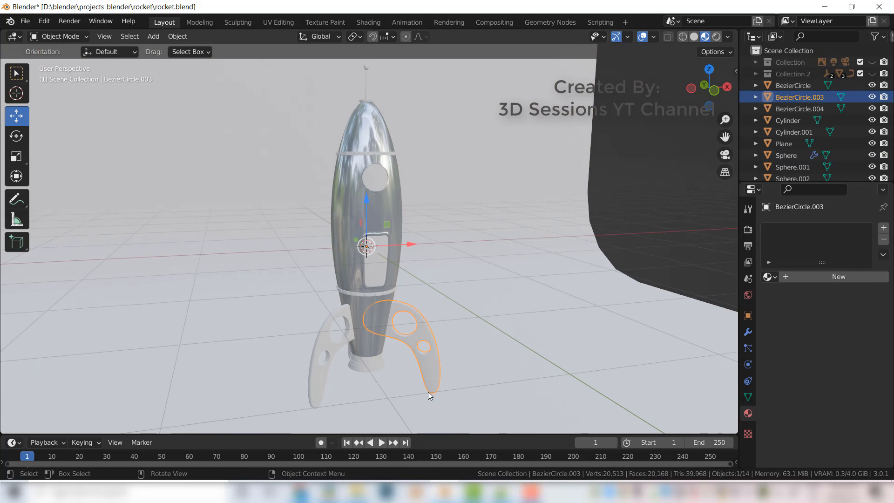
{"action": "left_click", "coordinate": [883, 228]}
{"action": "left_click", "coordinate": [787, 278]}
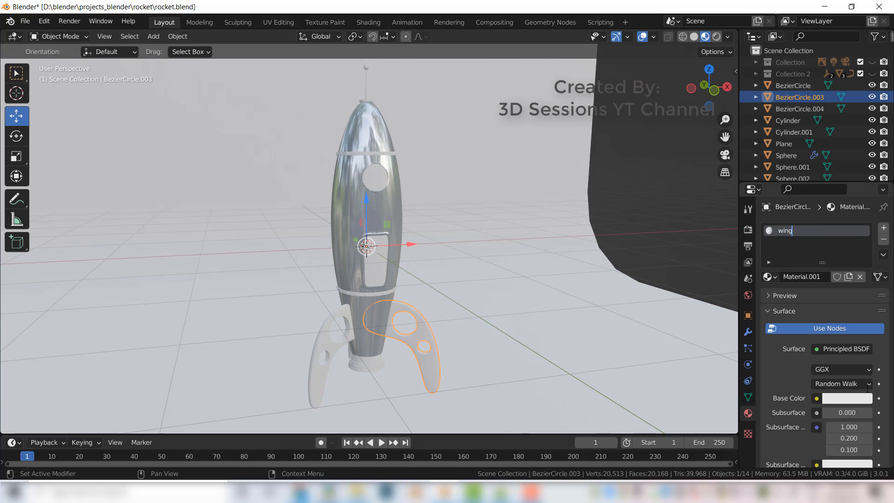
{"action": "left_click", "coordinate": [842, 397]}
{"action": "type", "text": "9F363D"}
{"action": "key", "text": "Return"}
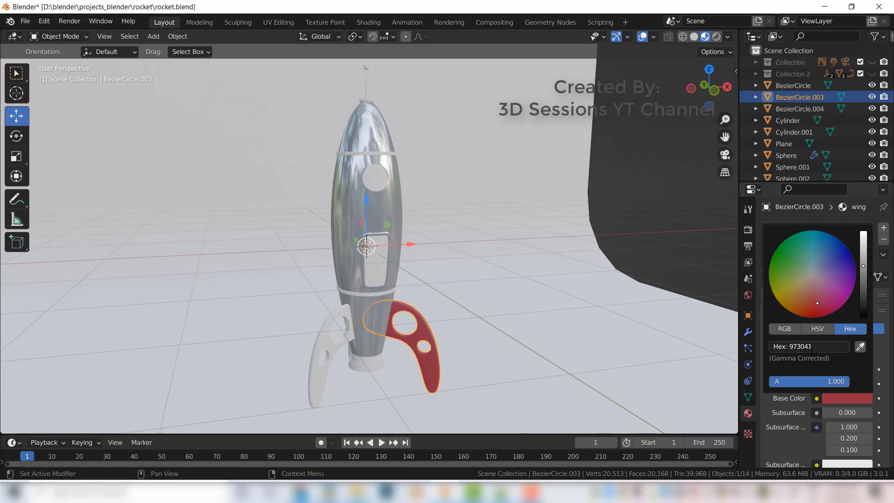
Step: Set the wing material's Metallic to 0.7 and Roughness to 0.1
{"action": "scroll", "coordinate": [855, 322], "scroll_direction": "down", "scroll_amount": 10}
{"action": "left_click", "coordinate": [855, 323]}
{"action": "type", "text": "0.7"}
{"action": "key", "text": "Return"}
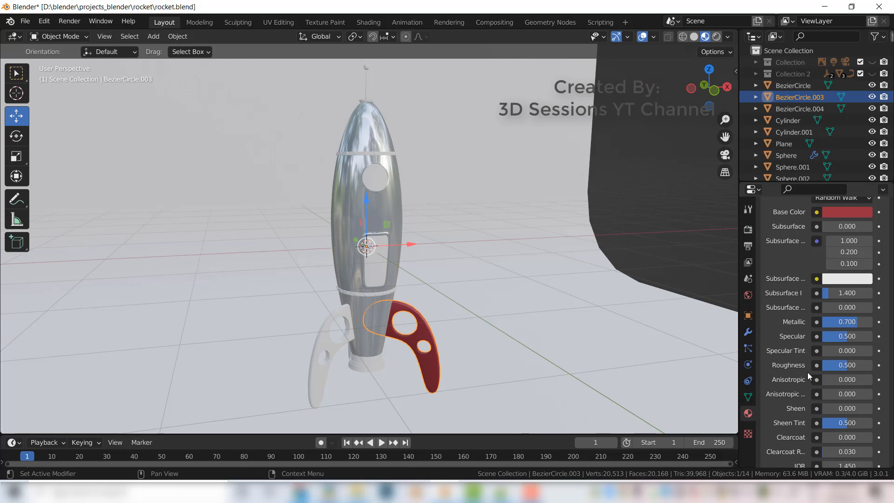
{"action": "type", "text": "0.1"}
{"action": "key", "text": "Return"}
Step: Reduce the wing material's Metallic to 0.6
{"action": "scroll", "coordinate": [417, 356], "scroll_direction": "up", "scroll_amount": 1}
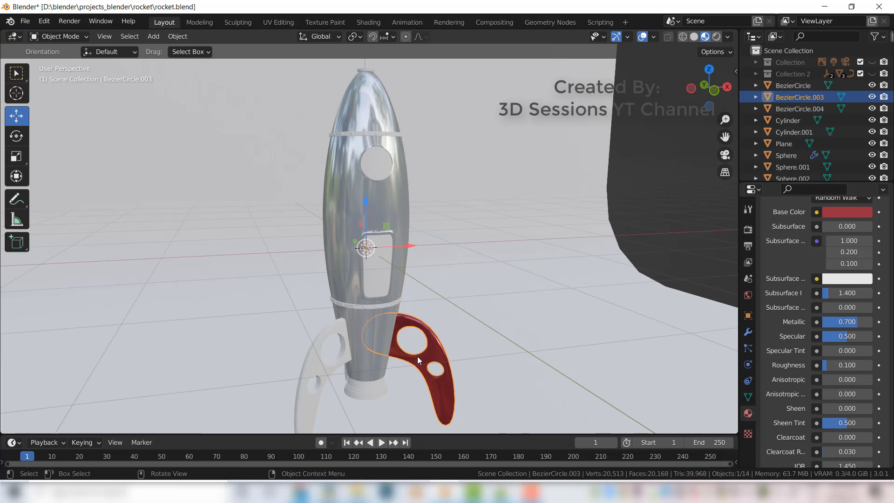
{"action": "middle_click_drag", "start_coordinate": [395, 341], "coordinate": [368, 229], "text": "shift"}
{"action": "scroll", "coordinate": [425, 313], "scroll_direction": "up", "scroll_amount": 2}
{"action": "left_click", "coordinate": [847, 322]}
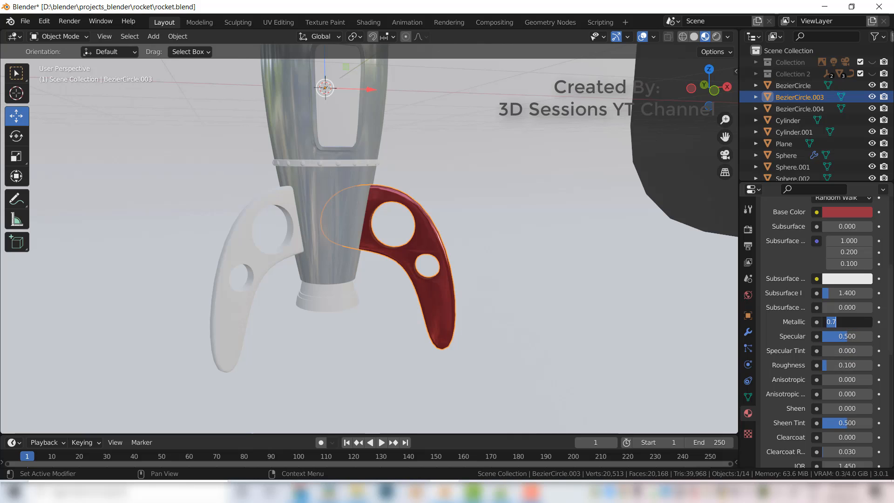
{"action": "type", "text": "0.6"}
{"action": "key", "text": "Return"}
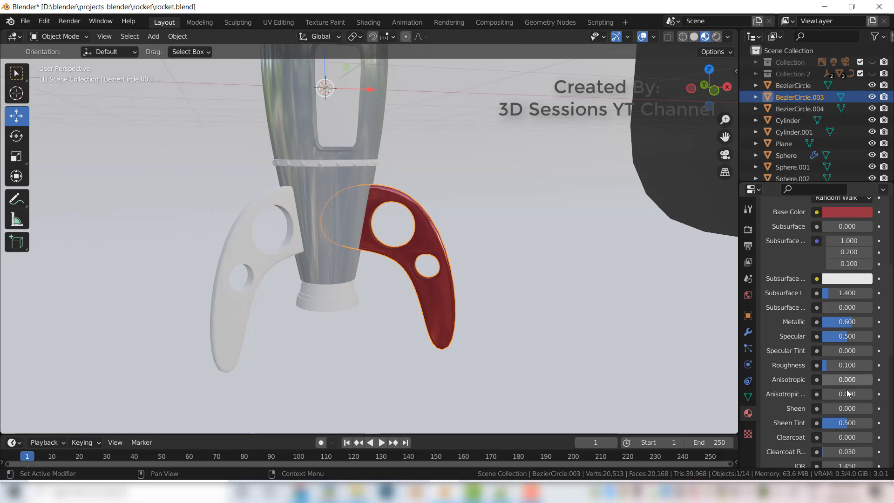
Step: Link the wing material from the red fin to the other two fins
{"action": "left_click", "coordinate": [258, 289]}
{"action": "scroll", "coordinate": [283, 339], "scroll_direction": "down", "scroll_amount": 2}
{"action": "middle_click_drag", "start_coordinate": [283, 340], "coordinate": [329, 342]}
{"action": "left_click", "coordinate": [301, 272], "text": "shift"}
{"action": "middle_click_drag", "start_coordinate": [404, 322], "coordinate": [410, 287]}
{"action": "left_click", "coordinate": [410, 289], "text": "shift"}
{"action": "key", "text": "ctrl+l"}
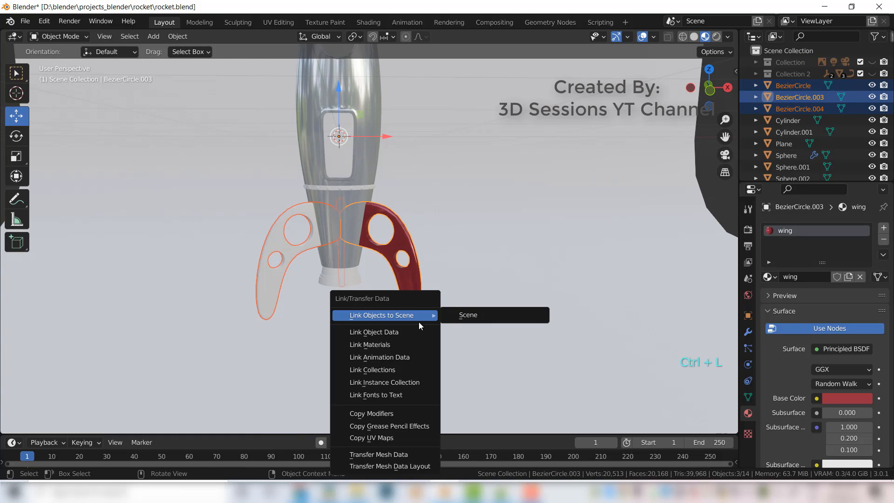
{"action": "left_click", "coordinate": [389, 342]}
Step: Link the red wing material from the fin to the two bands around the rocket body
{"action": "scroll", "coordinate": [389, 343], "scroll_direction": "down", "scroll_amount": 2}
{"action": "left_click", "coordinate": [365, 280]}
{"action": "middle_click_drag", "start_coordinate": [365, 280], "coordinate": [314, 258], "text": "shift"}
{"action": "scroll", "coordinate": [317, 284], "scroll_direction": "up", "scroll_amount": 3}
{"action": "left_click", "coordinate": [341, 213]}
{"action": "scroll", "coordinate": [349, 203], "scroll_direction": "down", "scroll_amount": 5, "text": "shift"}
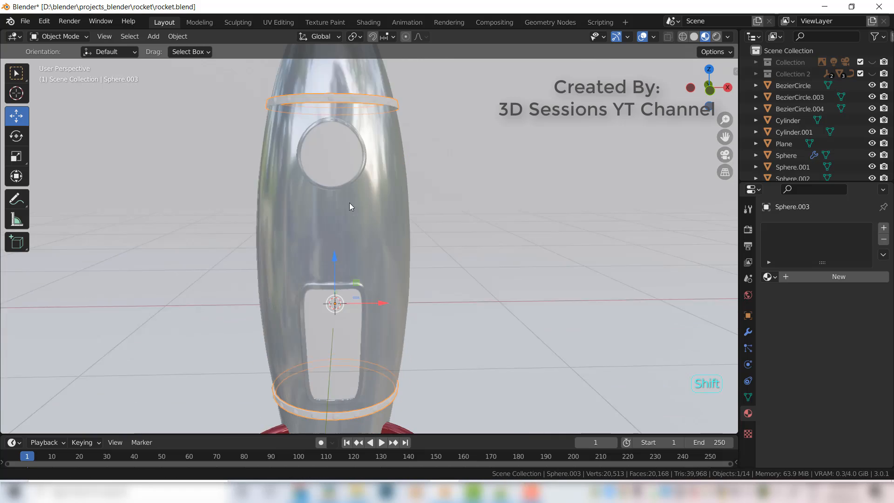
{"action": "left_click", "coordinate": [358, 368], "text": "shift"}
{"action": "left_click", "coordinate": [362, 365]}
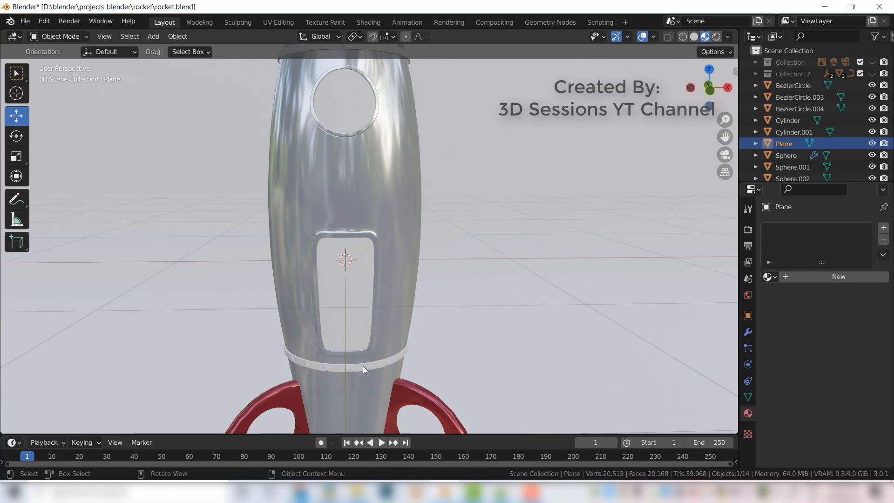
{"action": "left_click", "coordinate": [418, 393], "text": "shift"}
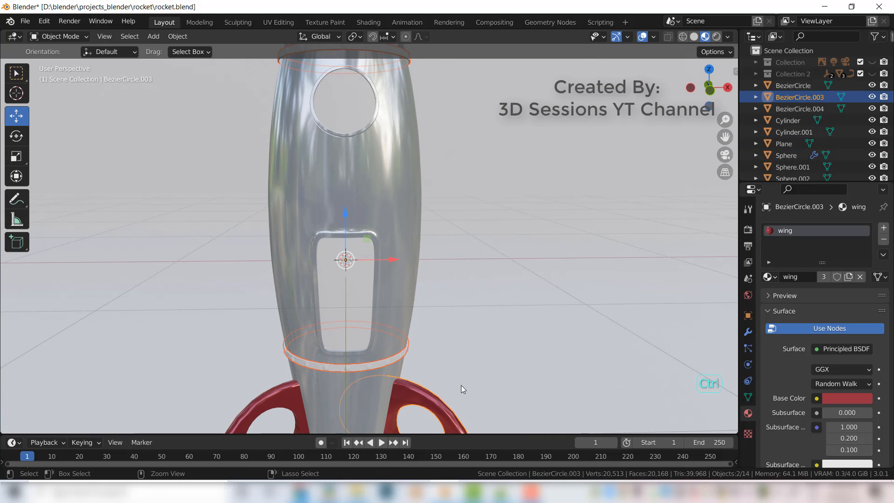
{"action": "key", "text": "ctrl+l"}
{"action": "left_click", "coordinate": [443, 345]}
Step: Enter Edit Mode on the rocket body in Solid shading and turn off its Subdivision modifier's viewport display
{"action": "scroll", "coordinate": [453, 239], "scroll_direction": "up", "scroll_amount": 5, "text": "shift"}
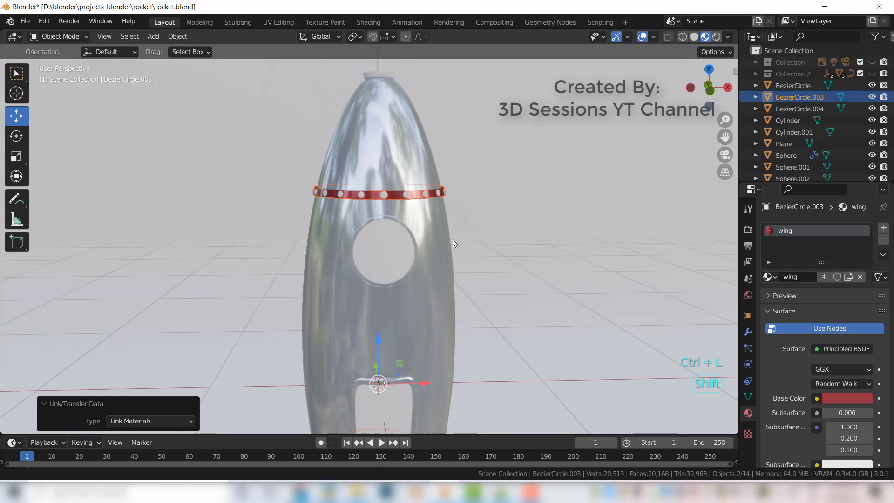
{"action": "scroll", "coordinate": [401, 264], "scroll_direction": "up", "scroll_amount": 3}
{"action": "left_click", "coordinate": [395, 203]}
{"action": "key", "text": "Tab"}
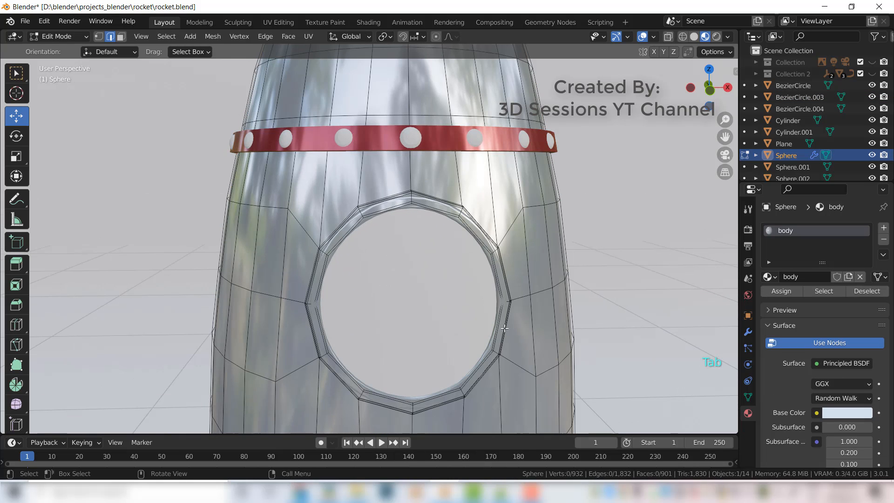
{"action": "key", "text": "z"}
{"action": "left_click", "coordinate": [530, 318]}
{"action": "middle_click_drag", "start_coordinate": [536, 319], "coordinate": [550, 322]}
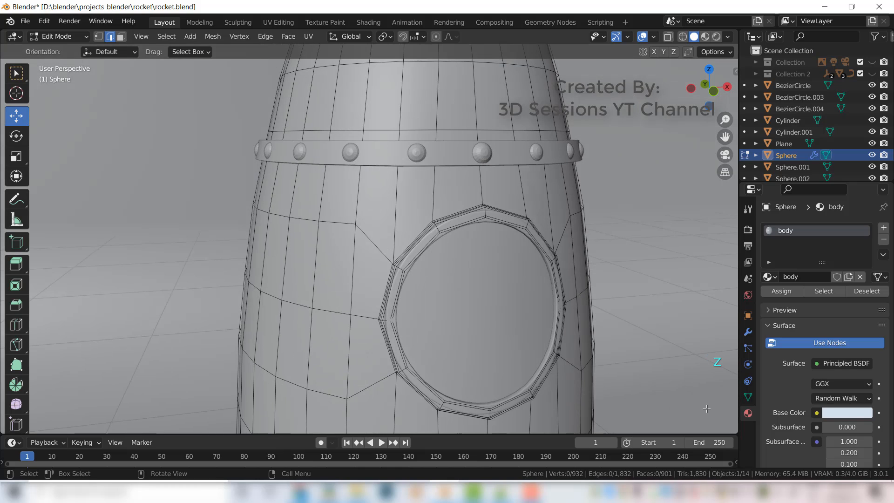
{"action": "left_click", "coordinate": [748, 331]}
Step: Select all the face loops that form the rim of the round window, using face select mode
{"action": "scroll", "coordinate": [375, 217], "scroll_direction": "up", "scroll_amount": 6}
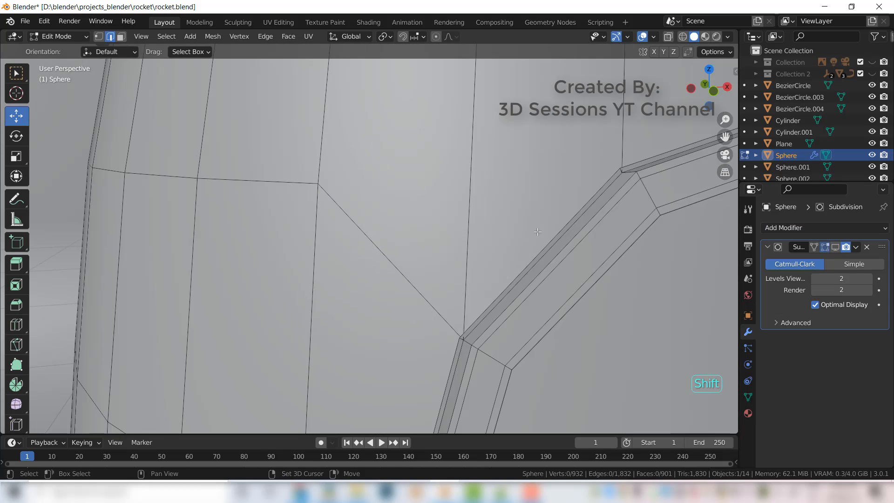
{"action": "key", "text": "3"}
{"action": "left_click", "coordinate": [368, 232], "text": "alt"}
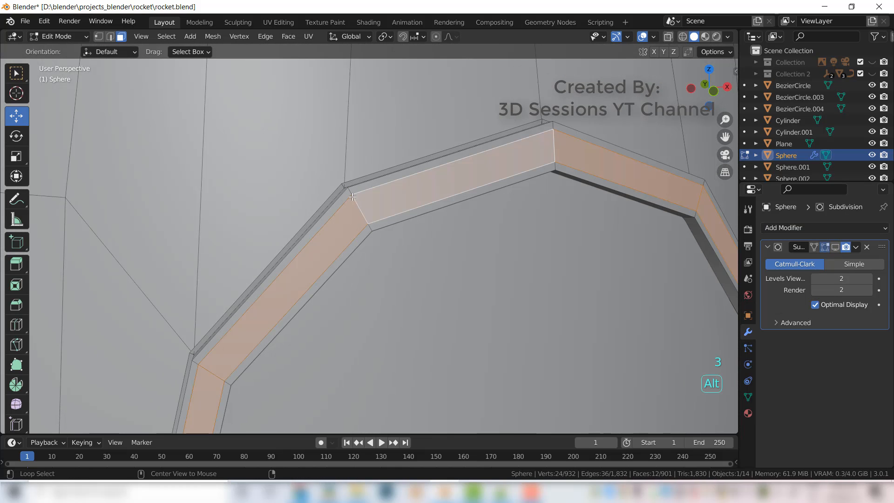
{"action": "left_click", "coordinate": [366, 237], "text": "alt+shift"}
{"action": "left_click", "coordinate": [369, 231], "text": "alt+shift"}
{"action": "middle_click_drag", "start_coordinate": [526, 343], "coordinate": [543, 350]}
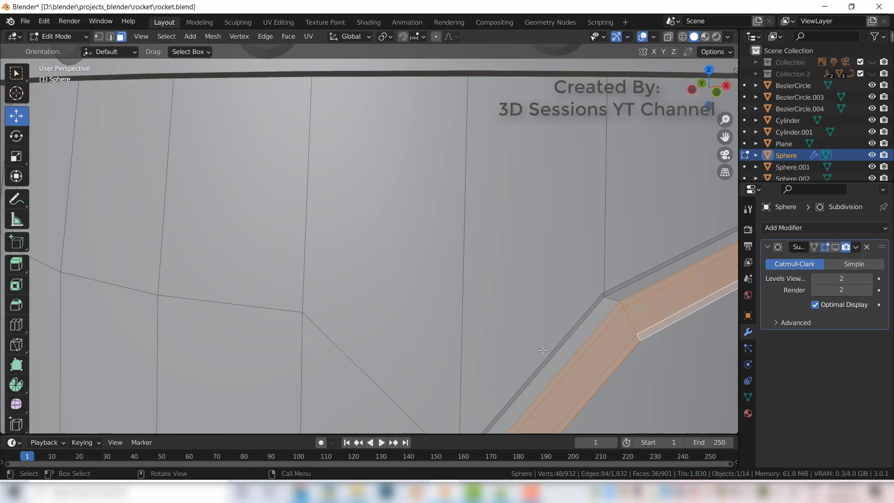
{"action": "left_click", "coordinate": [605, 300], "text": "alt+shift"}
{"action": "scroll", "coordinate": [591, 303], "scroll_direction": "down", "scroll_amount": 6}
{"action": "scroll", "coordinate": [501, 321], "scroll_direction": "up", "scroll_amount": 3}
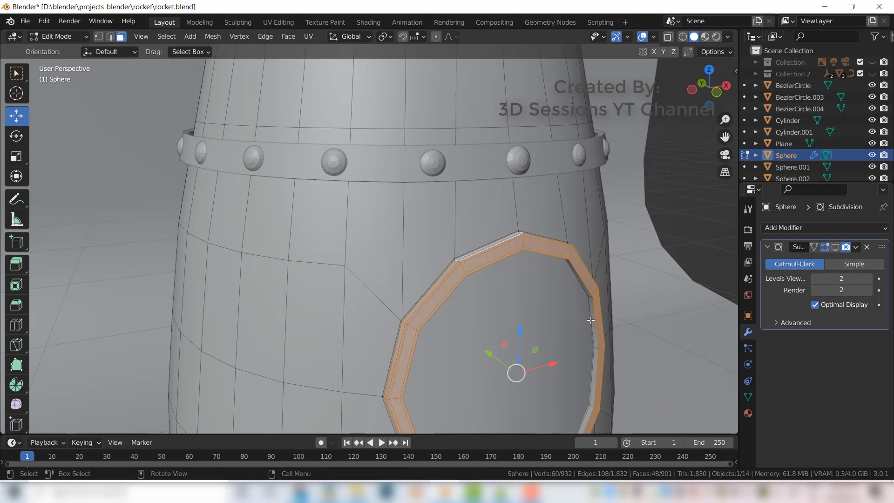
{"action": "left_click", "coordinate": [588, 298], "text": "alt+shift"}
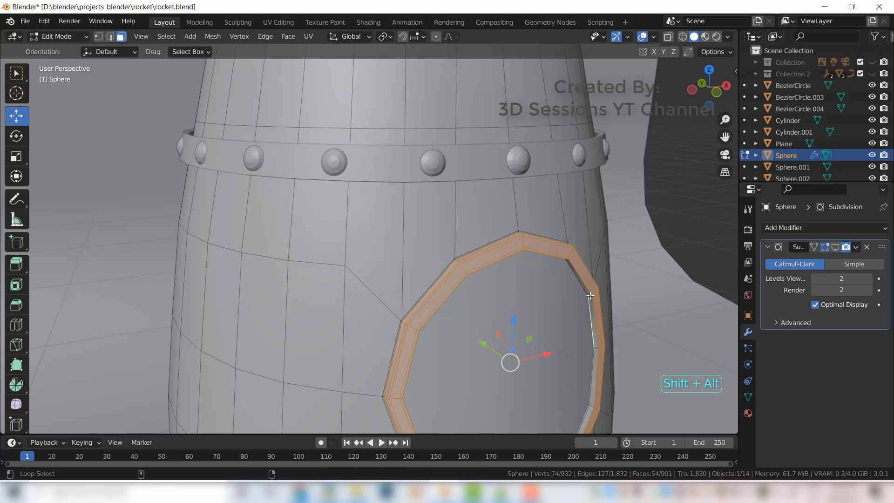
{"action": "left_click", "coordinate": [588, 295], "text": "alt+shift"}
Step: Add the wing material to the body as a second slot, assign it to the selected window rim, and return to Object Mode in Material Preview
{"action": "scroll", "coordinate": [548, 351], "scroll_direction": "down", "scroll_amount": 3}
{"action": "middle_click_drag", "start_coordinate": [533, 359], "coordinate": [428, 373]}
{"action": "left_click", "coordinate": [748, 413]}
{"action": "left_click", "coordinate": [883, 228]}
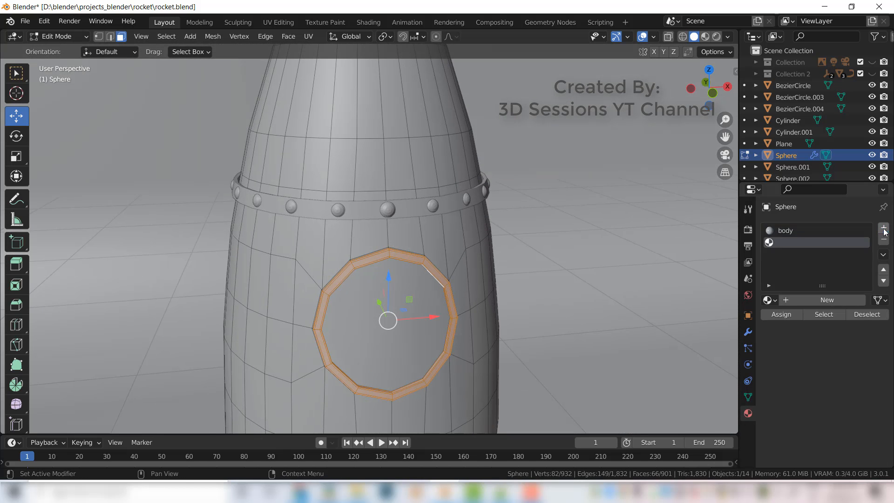
{"action": "left_click", "coordinate": [768, 300]}
{"action": "left_click", "coordinate": [652, 341]}
{"action": "key", "text": "z"}
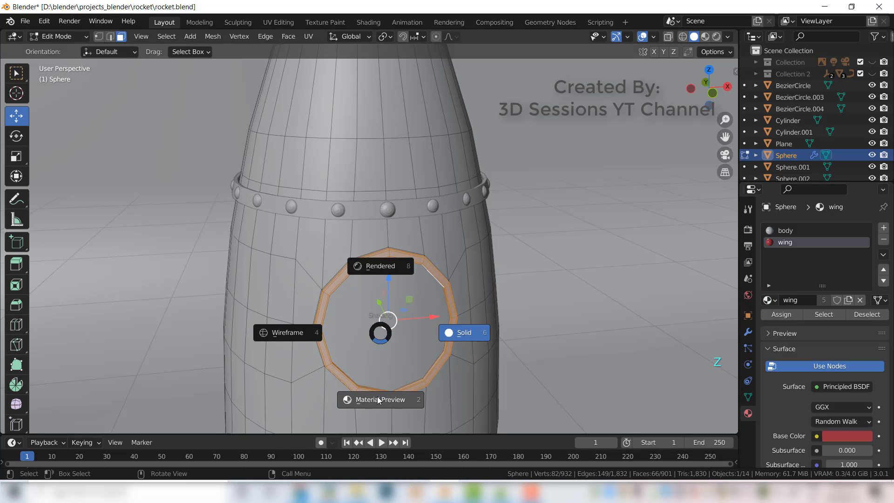
{"action": "left_click", "coordinate": [457, 333]}
{"action": "left_click", "coordinate": [780, 314]}
{"action": "key", "text": "Tab"}
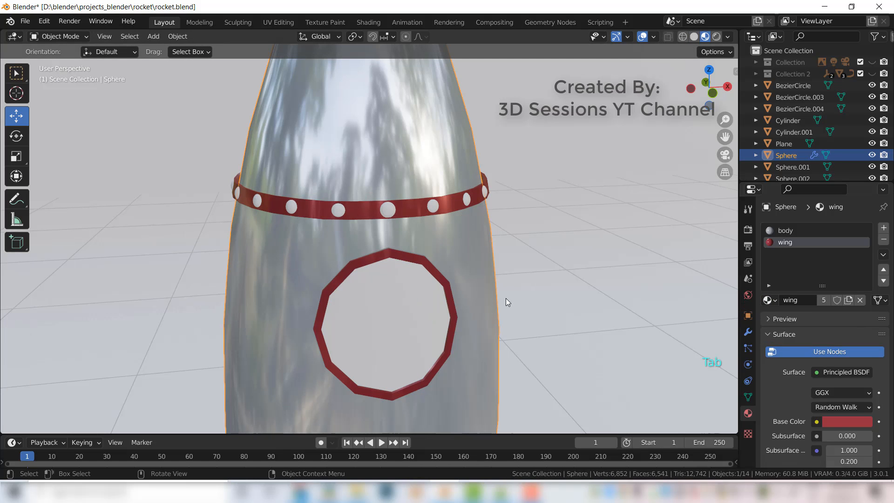
Step: Turn the viewport display of the rocket body's Subdivision modifier back on
{"action": "left_click", "coordinate": [747, 332]}
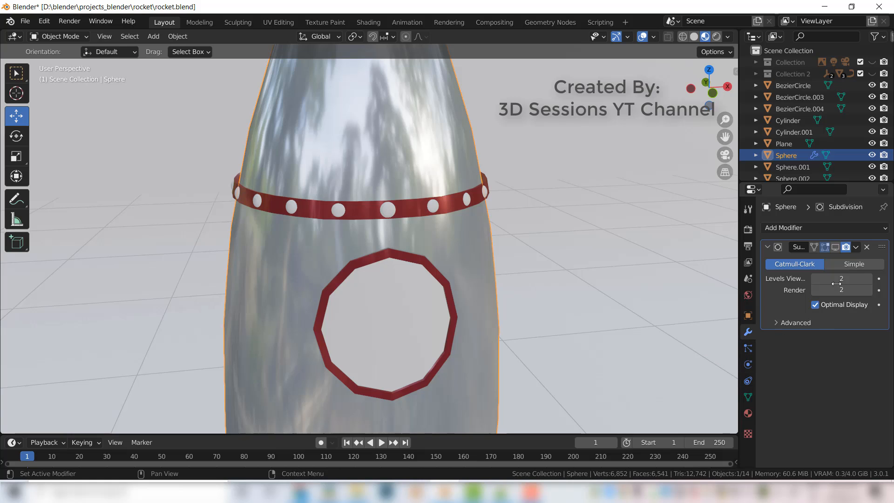
{"action": "left_click", "coordinate": [835, 247]}
{"action": "key", "text": "Tab"}
{"action": "key", "text": "Tab"}
{"action": "scroll", "coordinate": [511, 344], "scroll_direction": "down", "scroll_amount": 6}
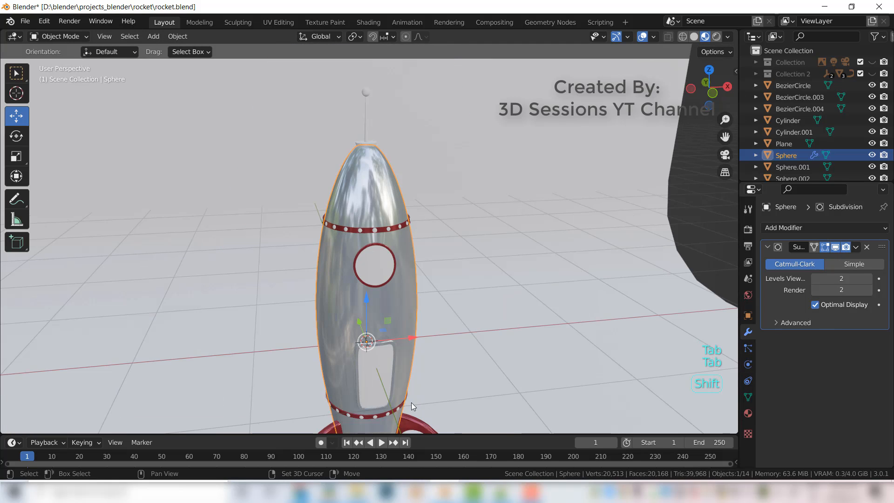
Step: Turn off the body's Subdivision viewport display and enter Edit Mode in Solid shading at the door frame
{"action": "middle_click_drag", "start_coordinate": [412, 402], "coordinate": [413, 303], "text": "shift"}
{"action": "scroll", "coordinate": [373, 292], "scroll_direction": "up", "scroll_amount": 8}
{"action": "left_click", "coordinate": [386, 198]}
{"action": "left_click", "coordinate": [348, 201]}
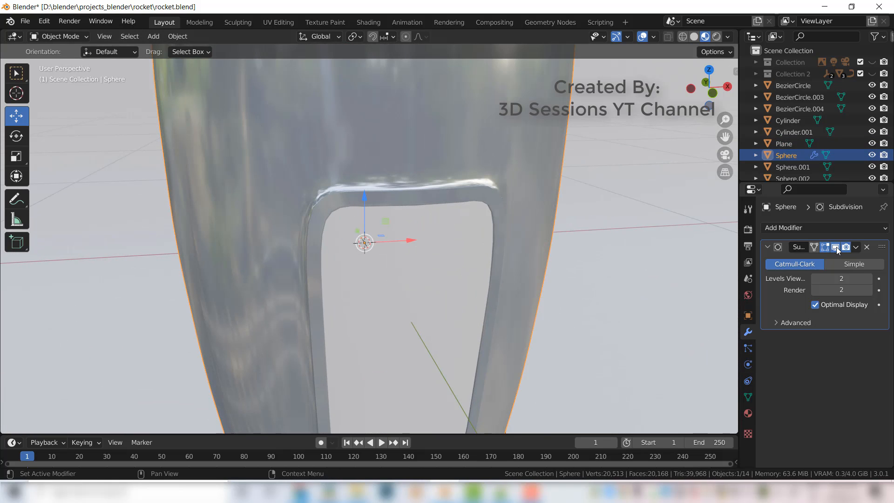
{"action": "key", "text": "z"}
{"action": "key", "text": "Tab"}
{"action": "middle_click_drag", "start_coordinate": [333, 293], "coordinate": [356, 305]}
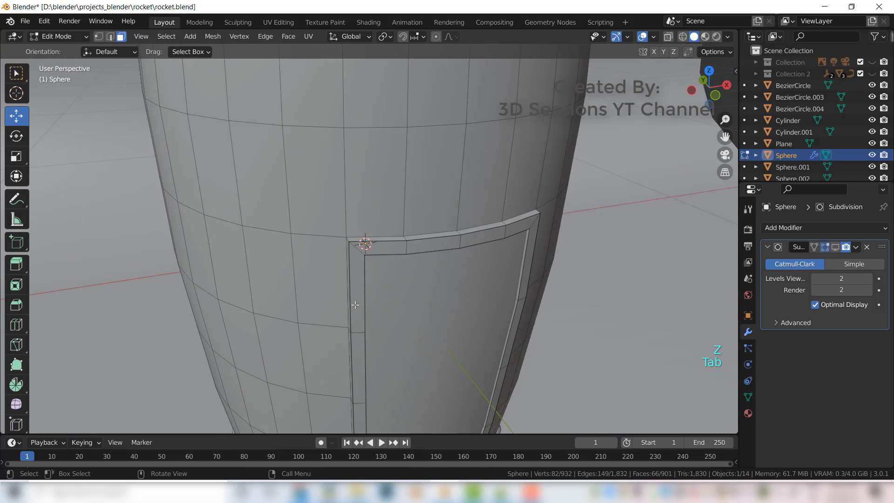
Step: Select all the face loops that form the door frame on the rocket body
{"action": "scroll", "coordinate": [503, 279], "scroll_direction": "up", "scroll_amount": 4}
{"action": "left_click", "coordinate": [495, 269], "text": "alt"}
{"action": "left_click", "coordinate": [489, 238], "text": "alt+shift"}
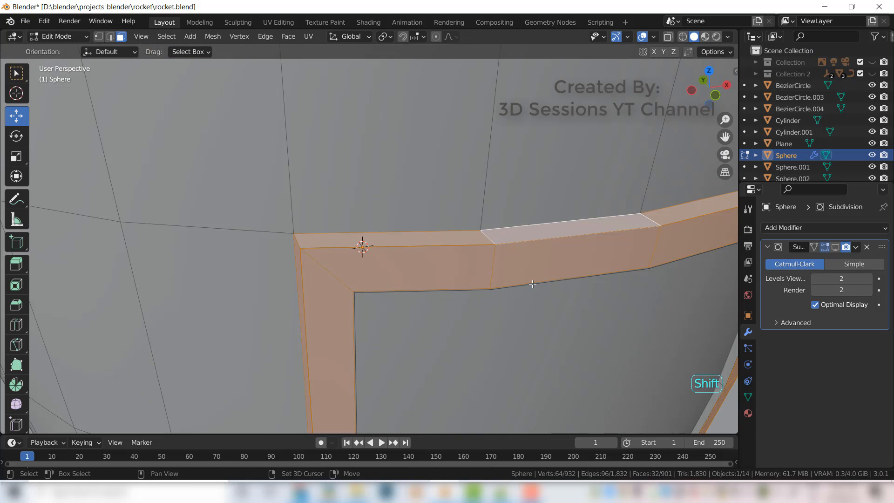
{"action": "scroll", "coordinate": [490, 238], "scroll_direction": "down", "scroll_amount": 3}
{"action": "left_click", "coordinate": [637, 328], "text": "alt+shift"}
Step: Assign the wing material to the selected door frame, and restore Object Mode in Material Preview with Subdivision displayed
{"action": "left_click", "coordinate": [747, 413]}
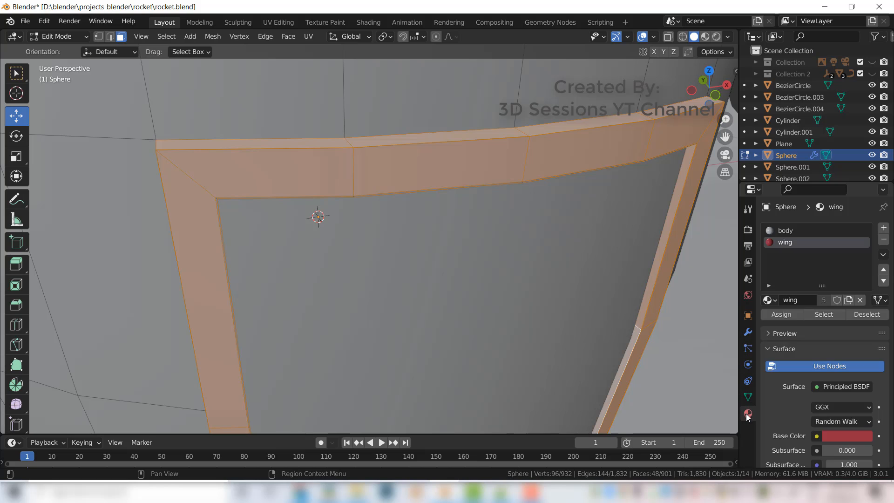
{"action": "left_click", "coordinate": [778, 314]}
{"action": "key", "text": "z"}
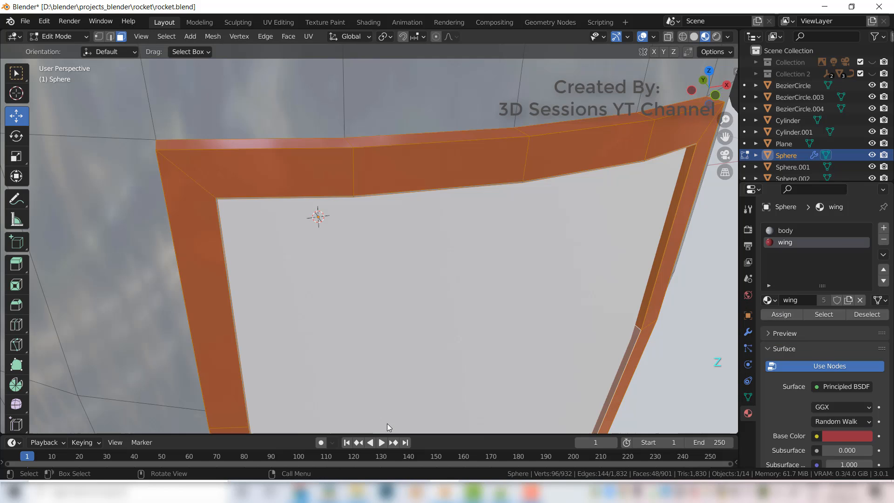
{"action": "key", "text": "Tab"}
{"action": "left_click", "coordinate": [748, 332]}
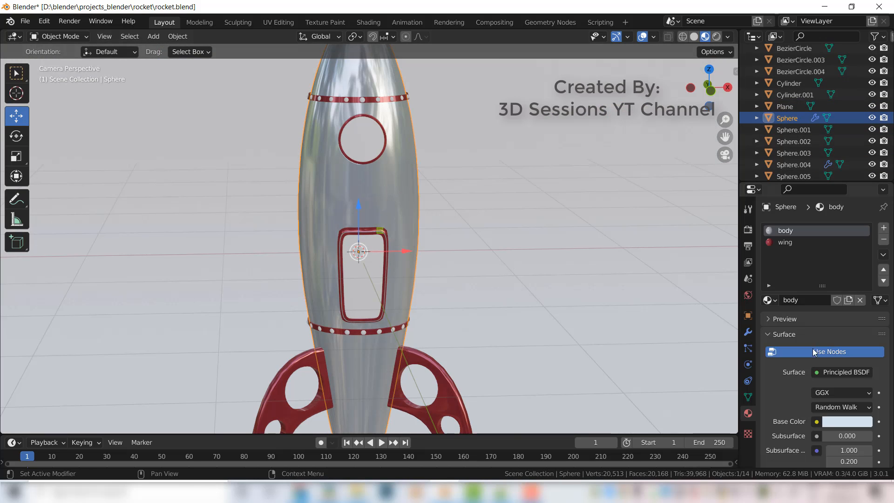
Step: Set the body material's Metallic to 0.5 and its Roughness to 0.2
{"action": "scroll", "coordinate": [787, 375], "scroll_direction": "down", "scroll_amount": 10}
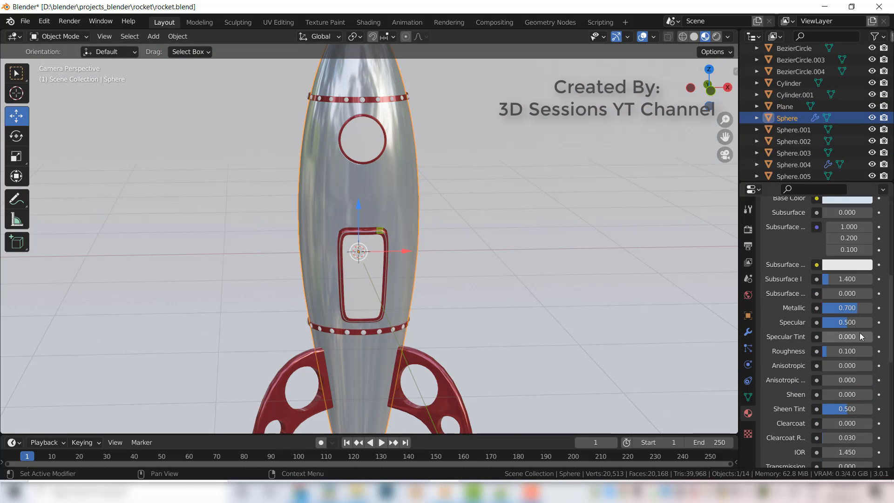
{"action": "left_click_drag", "start_coordinate": [833, 308], "coordinate": [823, 308]}
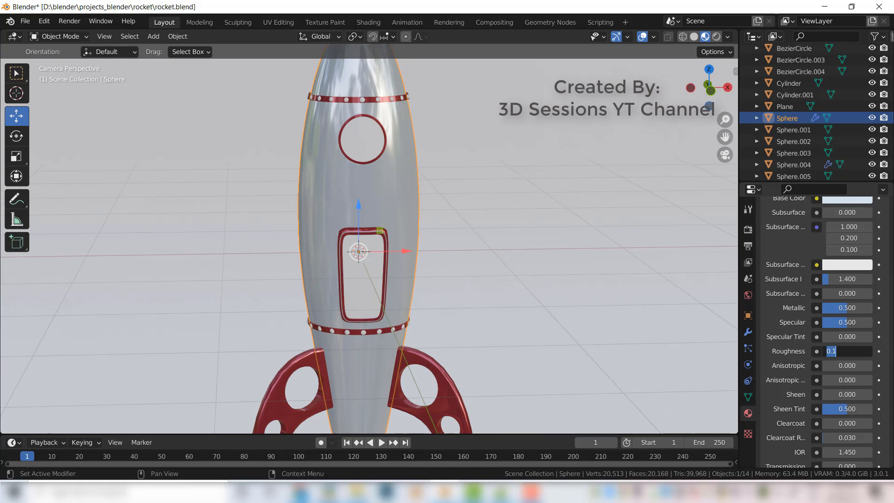
{"action": "type", "text": "0.2"}
{"action": "key", "text": "Return"}
{"action": "scroll", "coordinate": [444, 291], "scroll_direction": "down", "scroll_amount": 1}
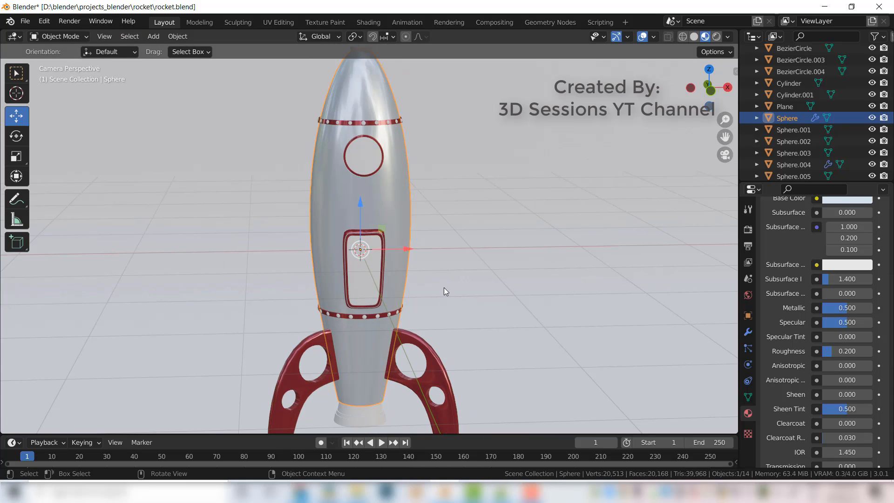
Step: Select a rocket fin and set the red wing material's Metallic to 0.5 and Roughness to 0.2
{"action": "left_click", "coordinate": [445, 291]}
{"action": "scroll", "coordinate": [388, 331], "scroll_direction": "down", "scroll_amount": 2}
{"action": "left_click", "coordinate": [338, 315]}
{"action": "scroll", "coordinate": [842, 402], "scroll_direction": "down", "scroll_amount": 7}
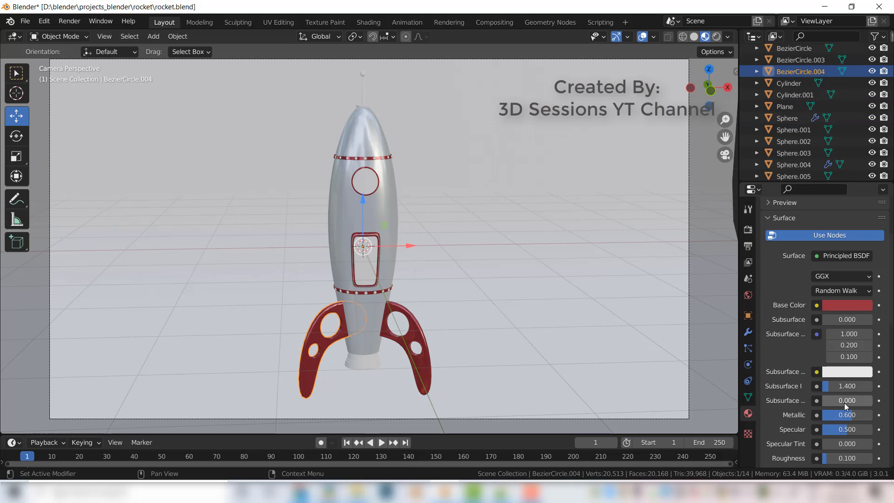
{"action": "left_click", "coordinate": [843, 379]}
{"action": "type", "text": "0.5"}
{"action": "key", "text": "Return"}
{"action": "scroll", "coordinate": [847, 364], "scroll_direction": "down", "scroll_amount": 3}
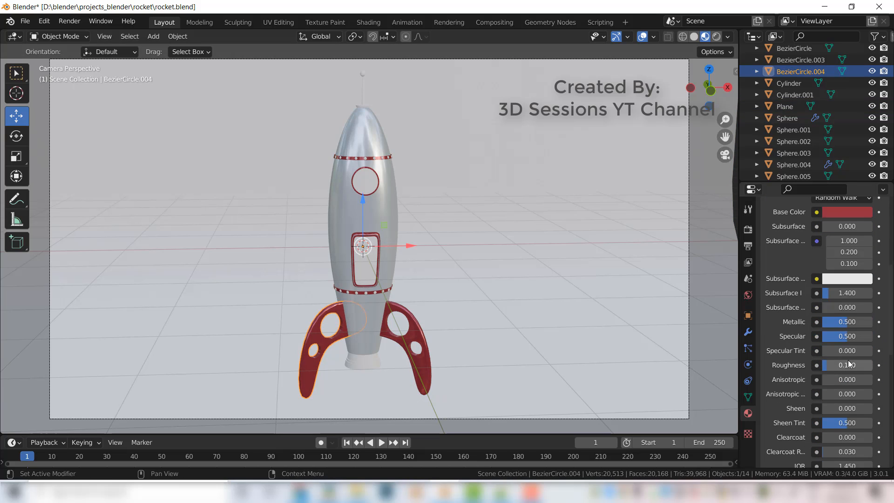
{"action": "type", "text": "0.2"}
{"action": "key", "text": "Return"}
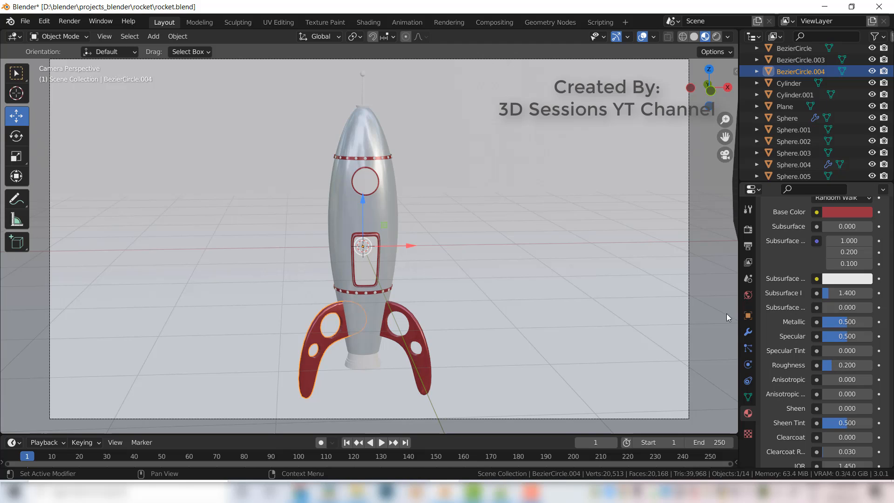
{"action": "left_click", "coordinate": [437, 304]}
{"action": "scroll", "coordinate": [437, 304], "scroll_direction": "up", "scroll_amount": 6}
{"action": "scroll", "coordinate": [437, 304], "scroll_direction": "down", "scroll_amount": 6}
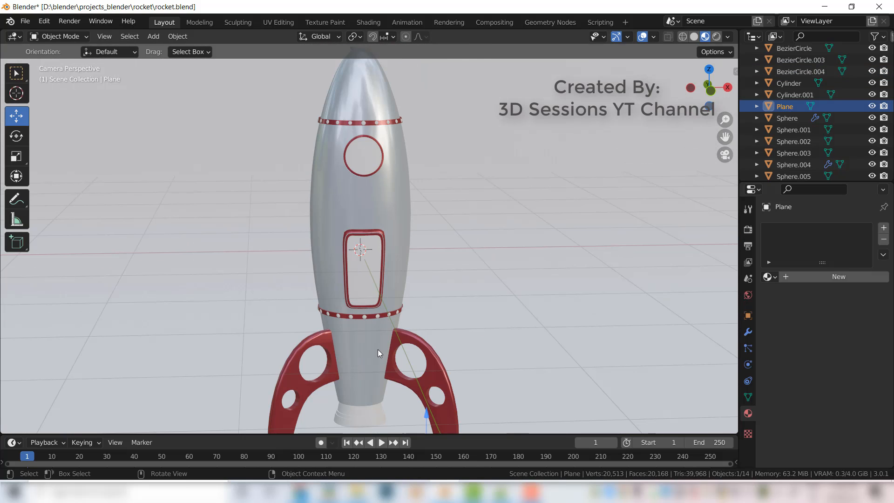
{"action": "scroll", "coordinate": [378, 349], "scroll_direction": "down", "scroll_amount": 3}
{"action": "scroll", "coordinate": [815, 116], "scroll_direction": "up", "scroll_amount": 3}
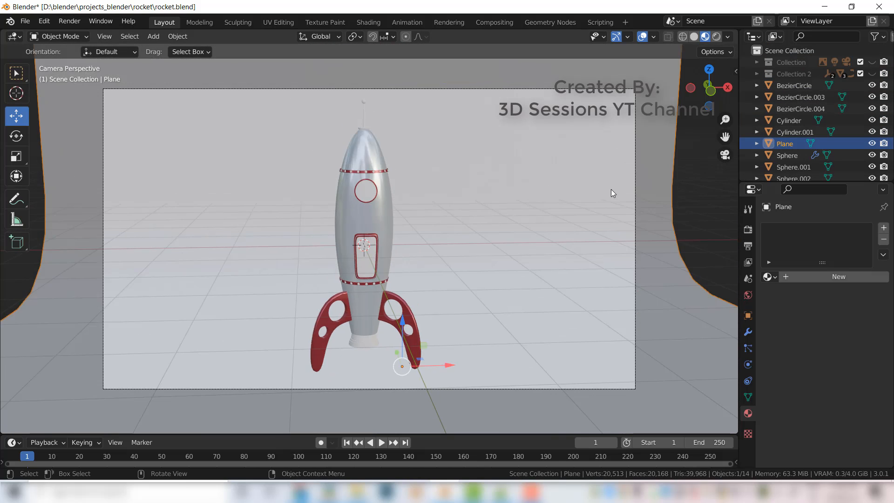
{"action": "scroll", "coordinate": [609, 191], "scroll_direction": "down", "scroll_amount": 4}
Step: Add a new material to the rivets on the upper red band
{"action": "scroll", "coordinate": [471, 258], "scroll_direction": "up", "scroll_amount": 8}
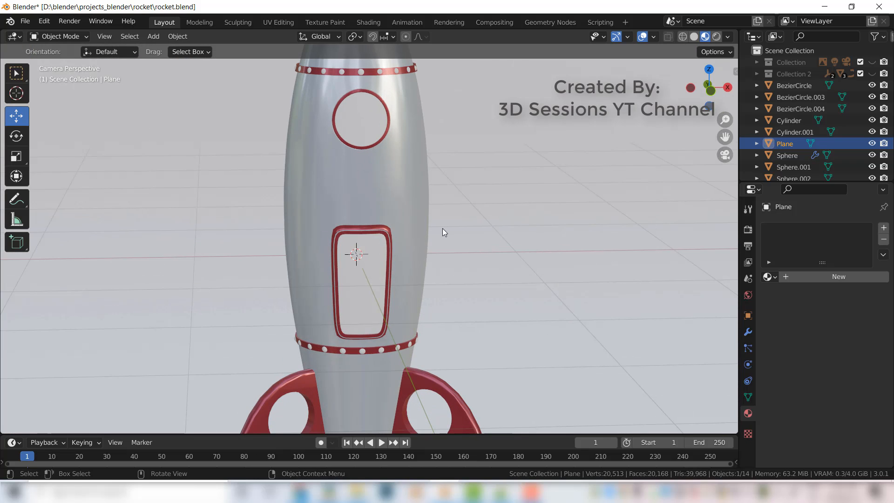
{"action": "left_click", "coordinate": [361, 71]}
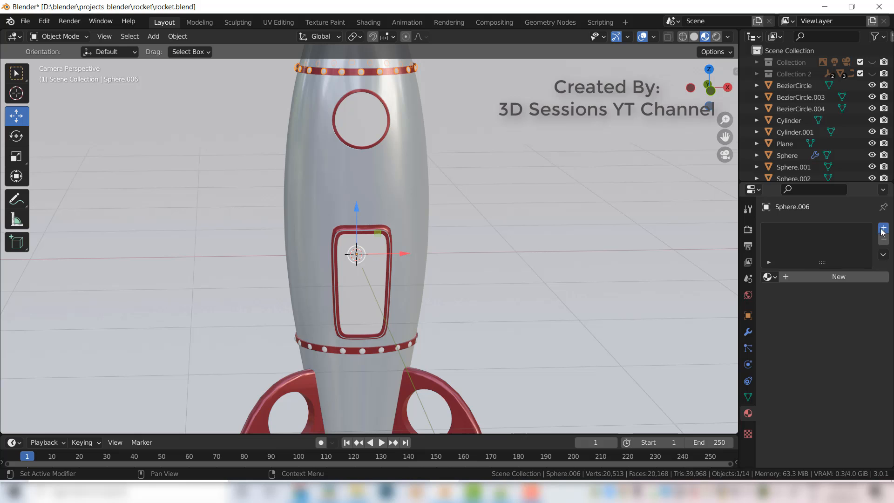
{"action": "left_click", "coordinate": [838, 277]}
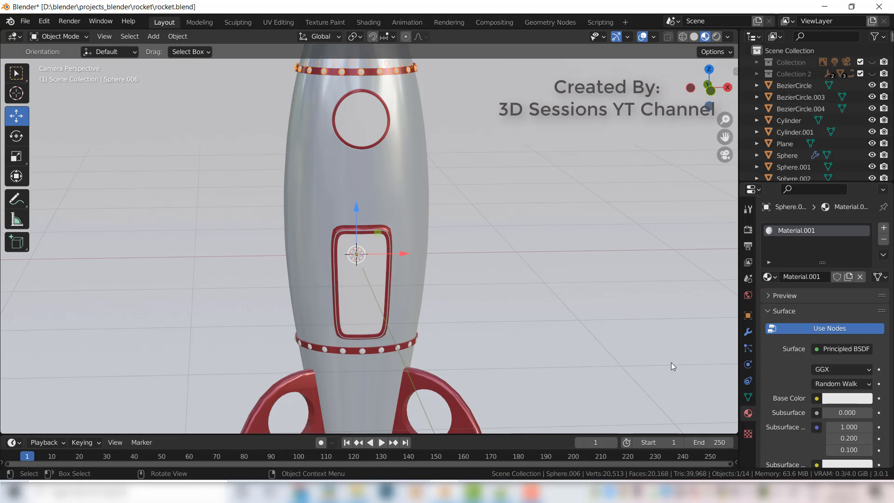
Step: Set the upper rivet material's Metallic to 0.7 and adjust its Roughness, using the body material's surface settings as reference
{"action": "left_click", "coordinate": [588, 312]}
{"action": "left_click", "coordinate": [393, 161]}
{"action": "scroll", "coordinate": [797, 303], "scroll_direction": "down", "scroll_amount": 5}
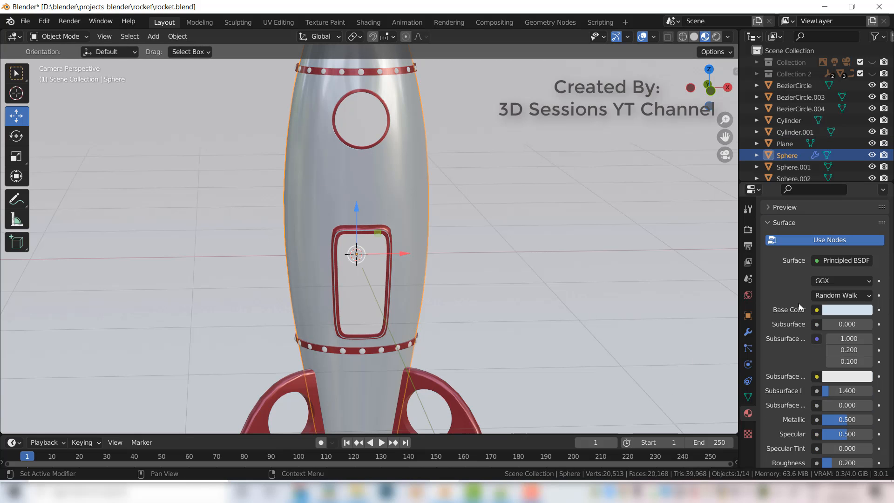
{"action": "scroll", "coordinate": [373, 152], "scroll_direction": "up", "scroll_amount": 3}
{"action": "scroll", "coordinate": [370, 140], "scroll_direction": "down", "scroll_amount": 3}
{"action": "left_click", "coordinate": [362, 74]}
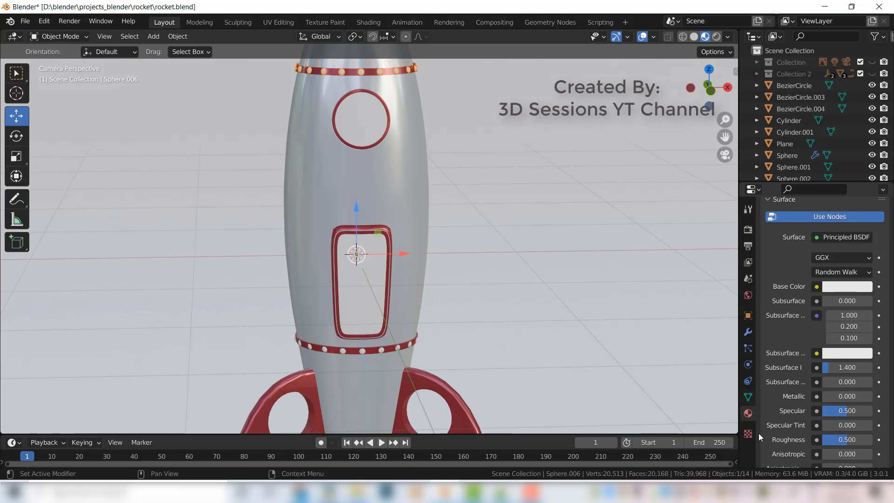
{"action": "scroll", "coordinate": [864, 322], "scroll_direction": "up", "scroll_amount": 5}
{"action": "scroll", "coordinate": [791, 347], "scroll_direction": "down", "scroll_amount": 5}
{"action": "scroll", "coordinate": [791, 348], "scroll_direction": "down", "scroll_amount": 3}
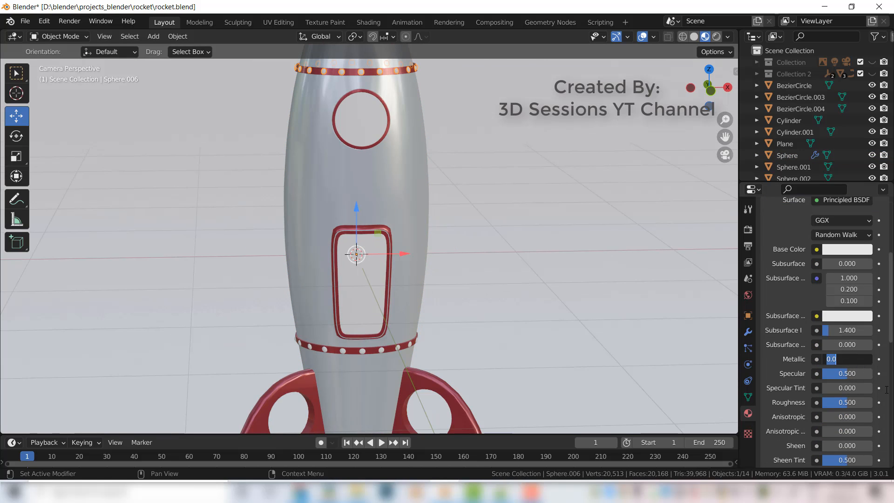
{"action": "left_click", "coordinate": [843, 402]}
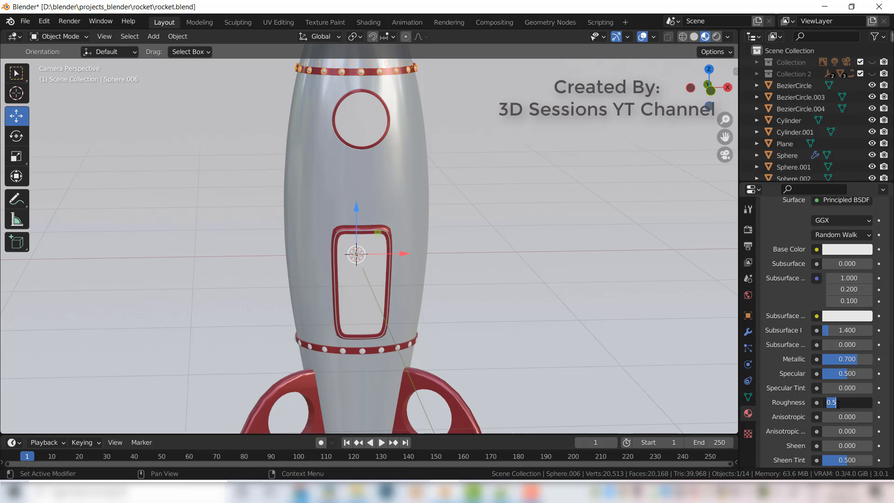
{"action": "left_click", "coordinate": [540, 279]}
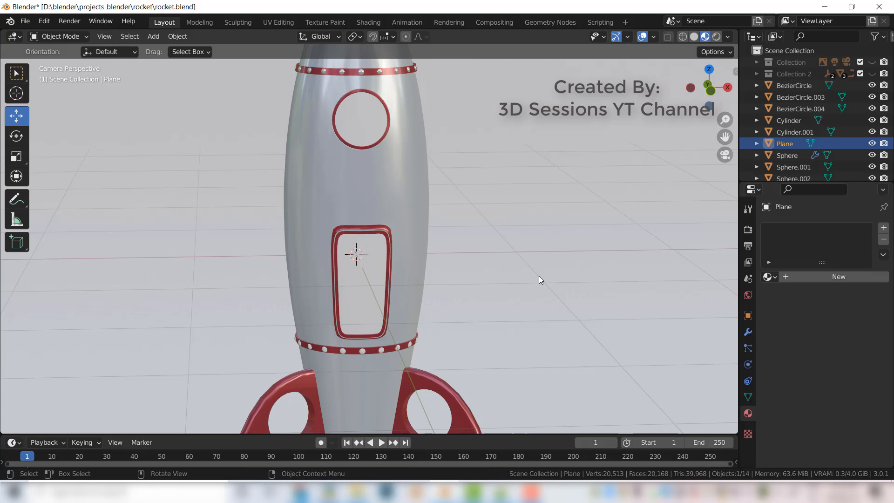
Step: Darken the rocket body material's base color to a medium blue-grey
{"action": "left_click", "coordinate": [411, 198]}
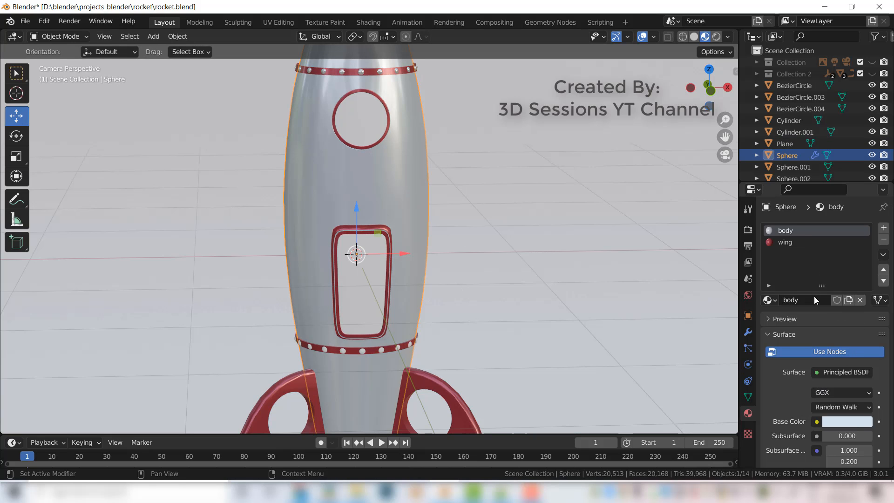
{"action": "scroll", "coordinate": [815, 298], "scroll_direction": "down", "scroll_amount": 2}
{"action": "left_click", "coordinate": [846, 378]}
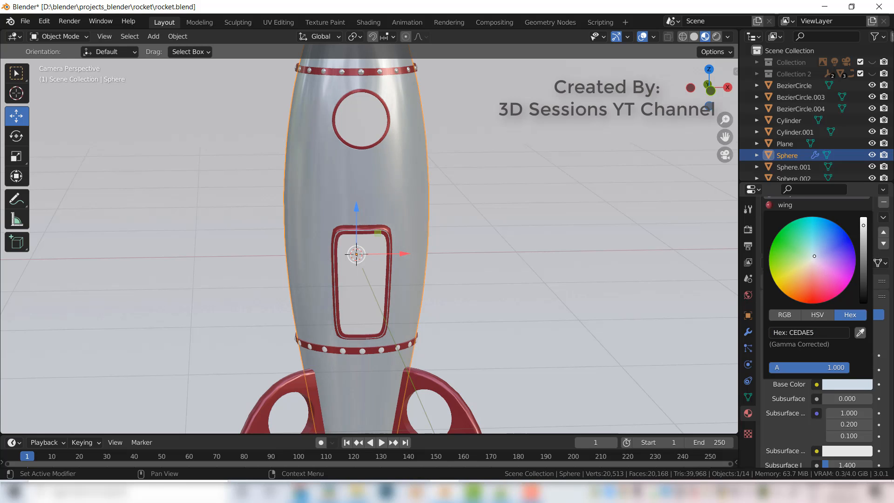
{"action": "scroll", "coordinate": [815, 260], "scroll_direction": "down", "scroll_amount": 1}
{"action": "scroll", "coordinate": [815, 260], "scroll_direction": "down", "scroll_amount": 2}
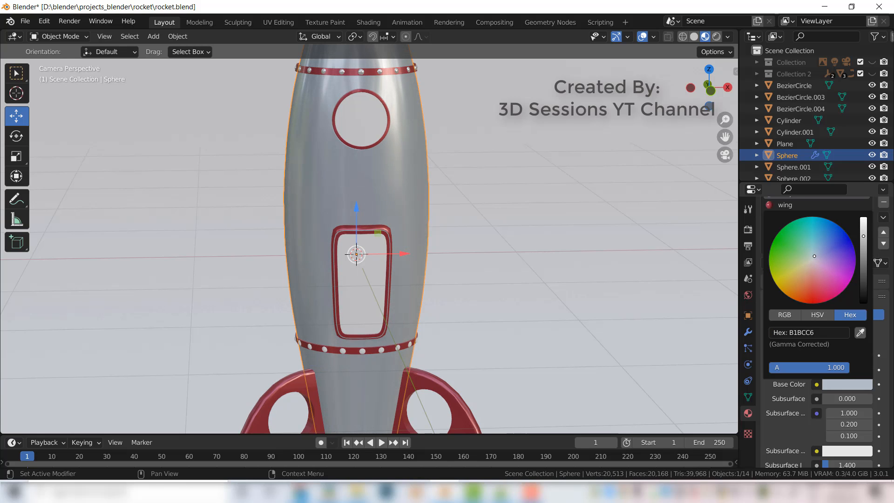
Step: Add a new material to the glass of the round window and rename it
{"action": "scroll", "coordinate": [394, 236], "scroll_direction": "down", "scroll_amount": 5}
{"action": "left_click", "coordinate": [367, 334]}
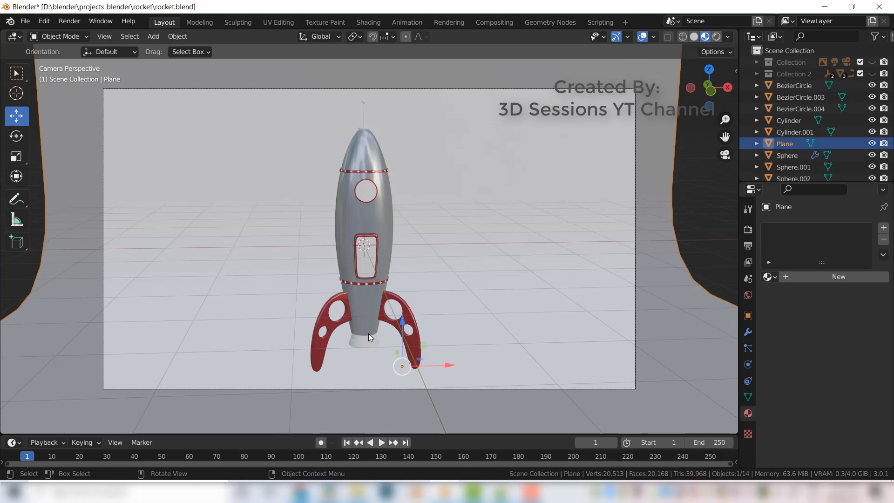
{"action": "left_click", "coordinate": [368, 222]}
{"action": "left_click", "coordinate": [368, 187]}
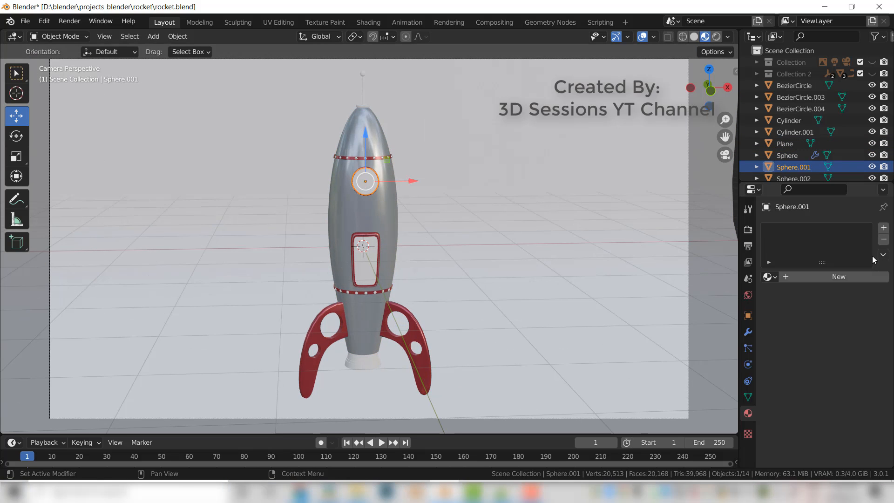
{"action": "left_click", "coordinate": [884, 228]}
{"action": "left_click", "coordinate": [787, 277]}
{"action": "double_click", "coordinate": [796, 232]}
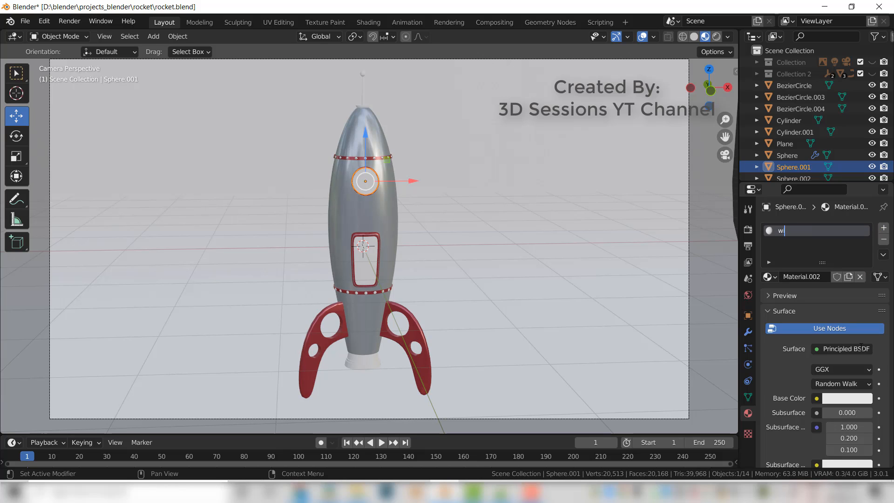
Step: Set the round window glass material's Roughness to 0.1 and darken its base color to near black
{"action": "scroll", "coordinate": [842, 416], "scroll_direction": "down", "scroll_amount": 10}
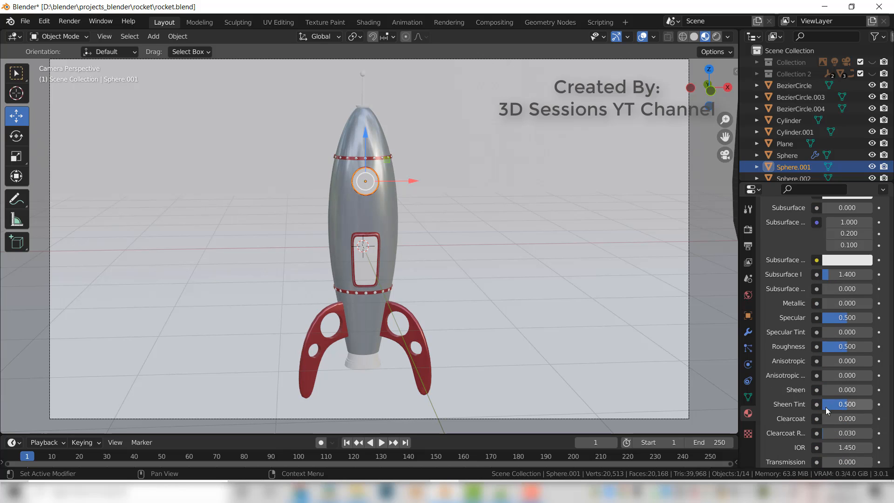
{"action": "type", "text": "0.1"}
{"action": "key", "text": "Return"}
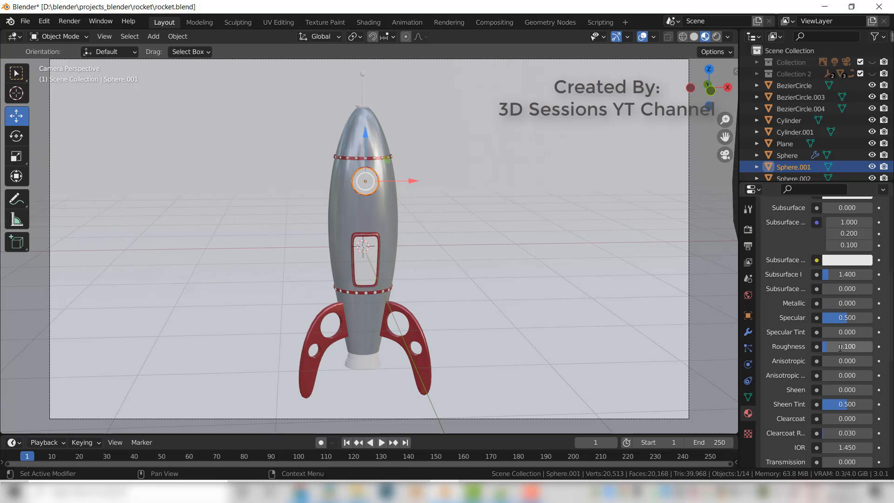
{"action": "scroll", "coordinate": [842, 335], "scroll_direction": "up", "scroll_amount": 6}
{"action": "left_click", "coordinate": [846, 305]}
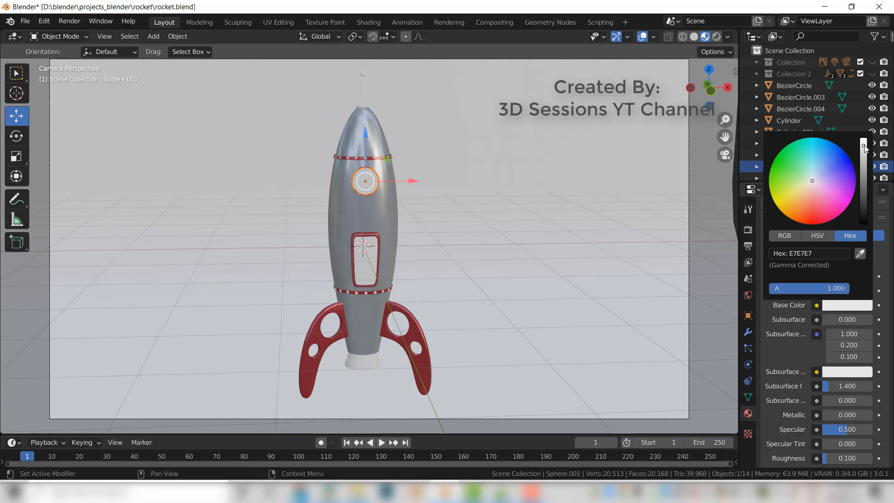
{"action": "left_click_drag", "start_coordinate": [863, 147], "coordinate": [863, 207]}
{"action": "scroll", "coordinate": [363, 203], "scroll_direction": "up", "scroll_amount": 3}
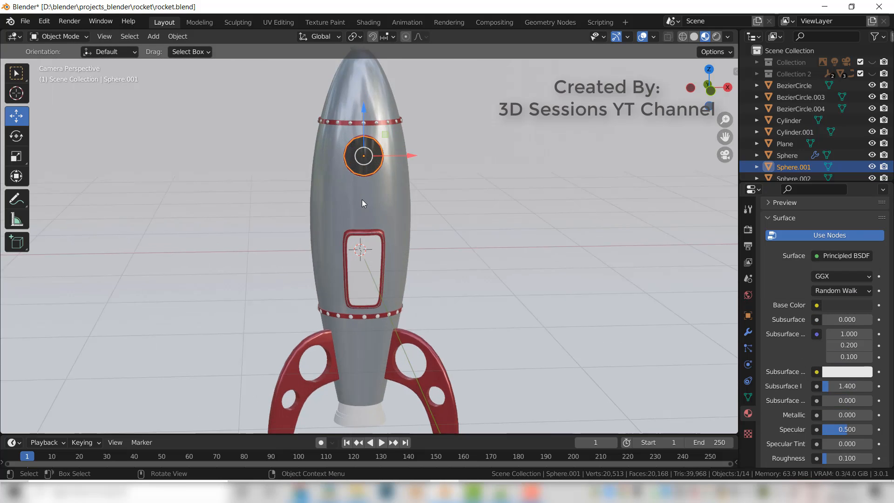
{"action": "middle_click_drag", "start_coordinate": [342, 207], "coordinate": [366, 225]}
{"action": "scroll", "coordinate": [366, 225], "scroll_direction": "up", "scroll_amount": 2}
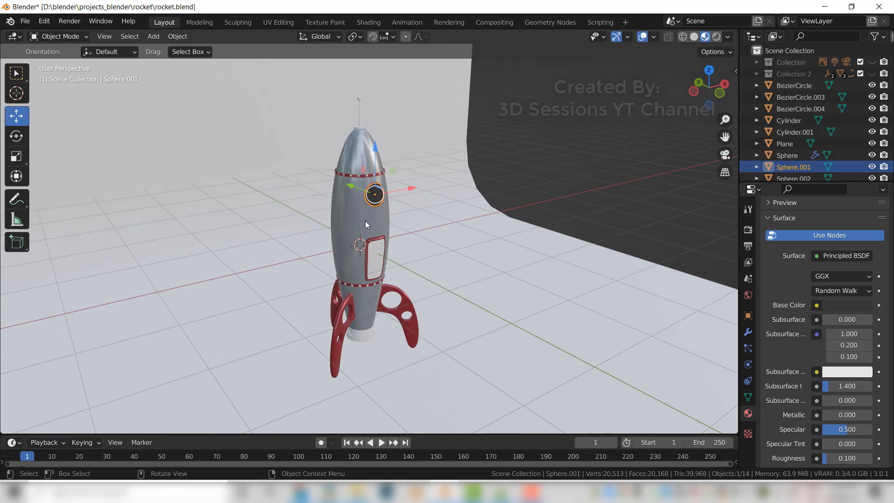
Step: Set the round window glass material's base color to dark grey (hex 212121), judging it through the camera
{"action": "key", "text": "KP_0"}
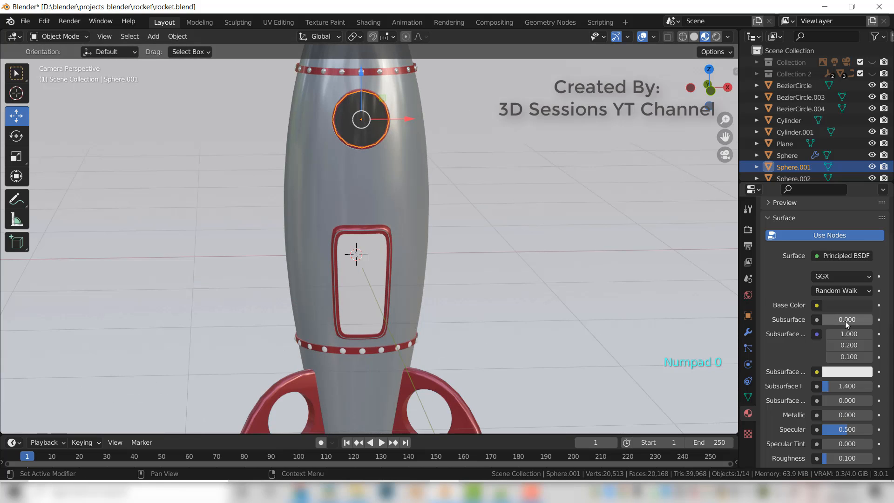
{"action": "left_click", "coordinate": [846, 305]}
{"action": "left_click_drag", "start_coordinate": [863, 205], "coordinate": [862, 213]}
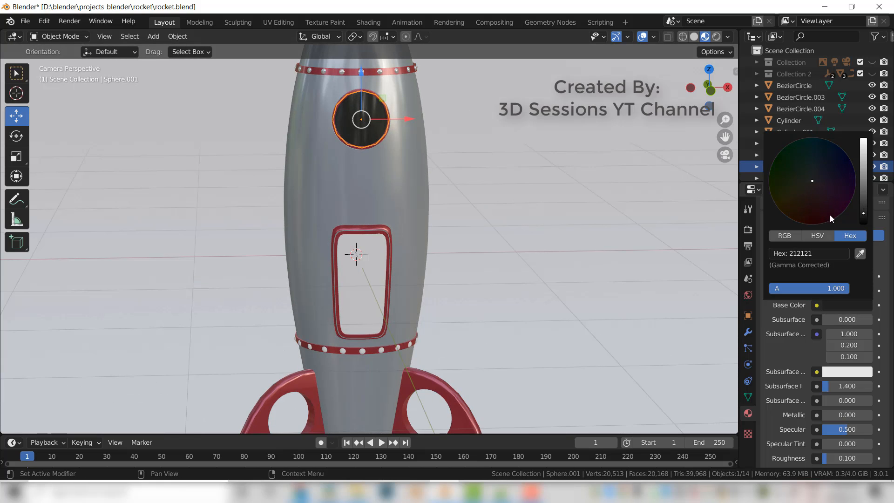
Step: Add a material slot to the door panel and assign it the existing grey rocket body material
{"action": "left_click", "coordinate": [362, 290]}
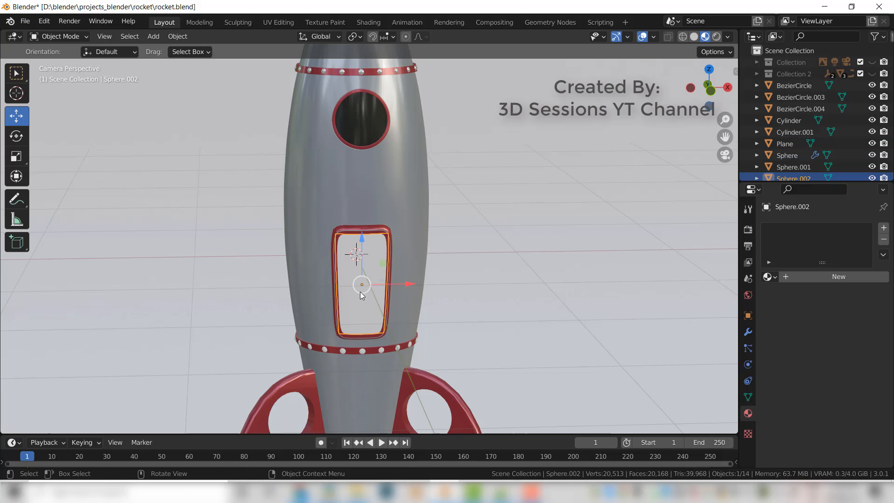
{"action": "left_click", "coordinate": [882, 231]}
{"action": "left_click", "coordinate": [786, 277]}
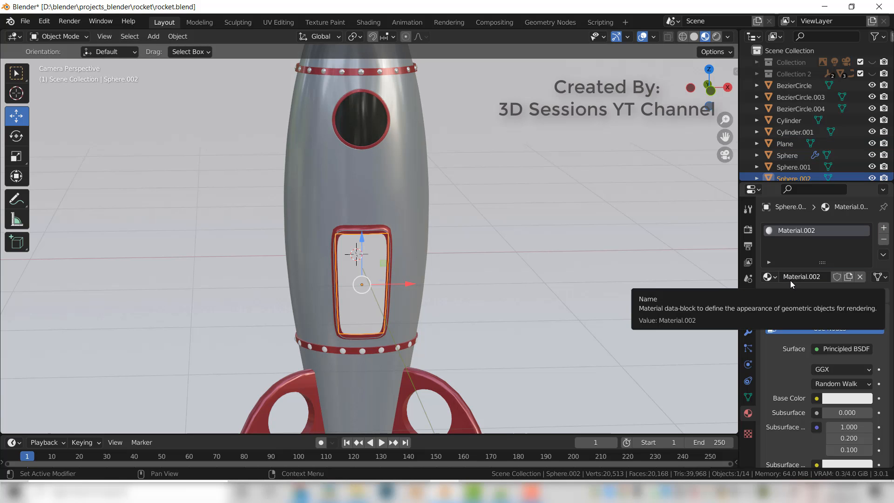
{"action": "left_click", "coordinate": [772, 276]}
{"action": "left_click", "coordinate": [666, 295]}
{"action": "left_click", "coordinate": [528, 334]}
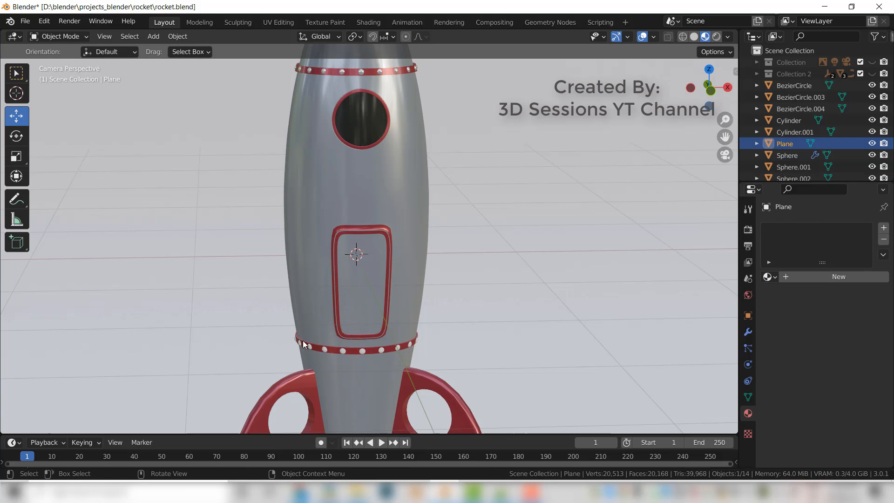
Step: Add a material slot to the antenna mast on the rocket's nose and assign Material.002 to it
{"action": "middle_click_drag", "start_coordinate": [366, 322], "coordinate": [368, 313]}
{"action": "scroll", "coordinate": [367, 314], "scroll_direction": "up", "scroll_amount": 2}
{"action": "left_click", "coordinate": [362, 110]}
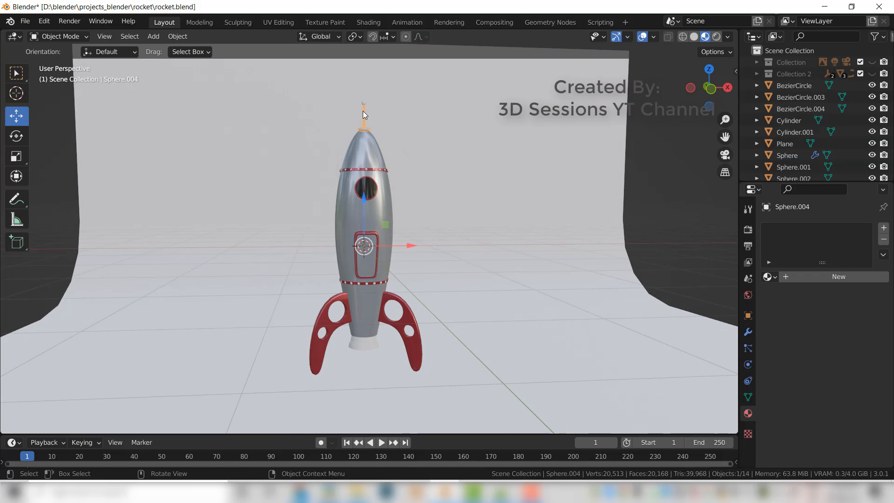
{"action": "scroll", "coordinate": [390, 131], "scroll_direction": "up", "scroll_amount": 1}
{"action": "scroll", "coordinate": [390, 132], "scroll_direction": "up", "scroll_amount": 2}
{"action": "middle_click_drag", "start_coordinate": [393, 137], "coordinate": [421, 328], "text": "shift"}
{"action": "left_click", "coordinate": [883, 230]}
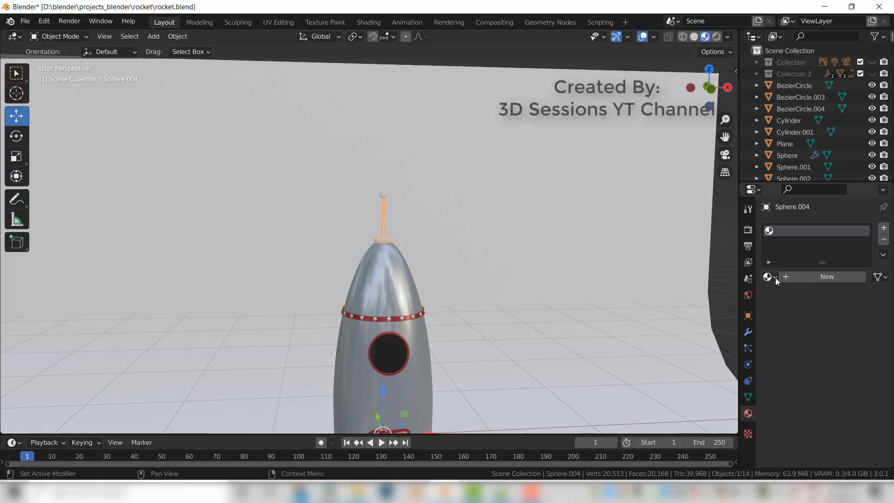
{"action": "left_click", "coordinate": [774, 278]}
{"action": "left_click", "coordinate": [675, 328]}
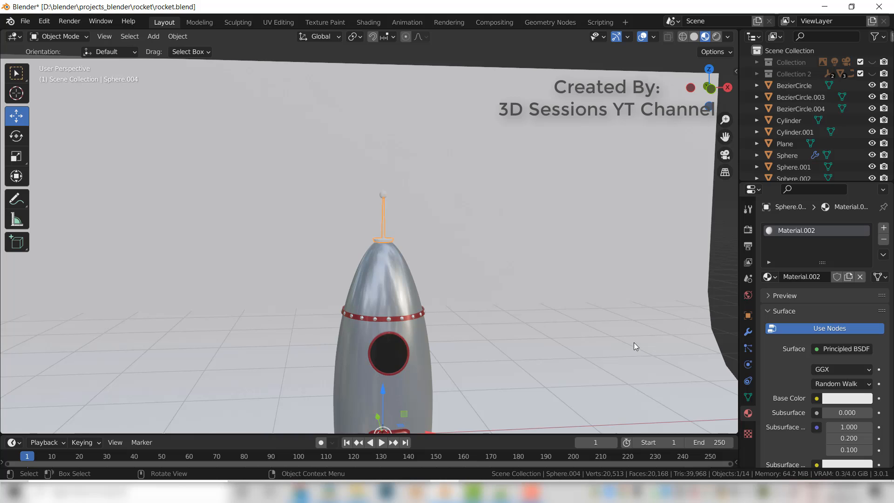
Step: Link the upper rivets' material (Material.001) to the antenna mast
{"action": "scroll", "coordinate": [412, 346], "scroll_direction": "down", "scroll_amount": 3}
{"action": "left_click", "coordinate": [386, 304], "text": "shift"}
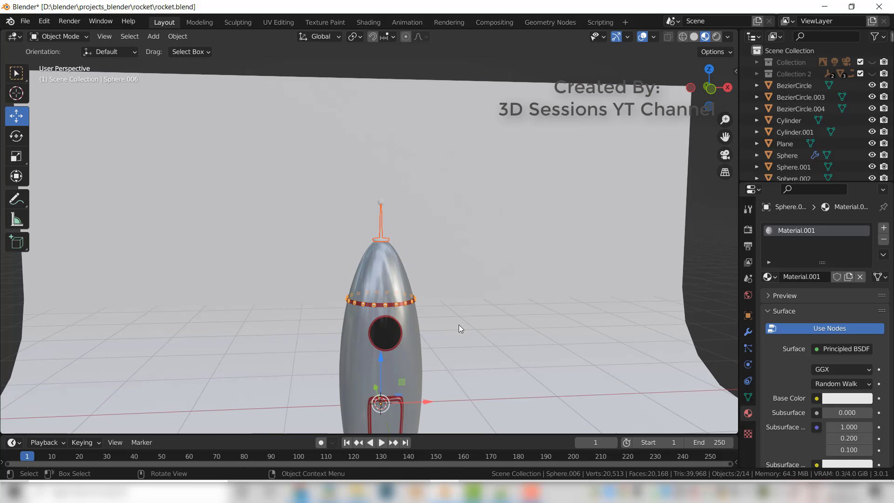
{"action": "key", "text": "ctrl+l"}
{"action": "left_click", "coordinate": [459, 325]}
{"action": "left_click", "coordinate": [414, 246]}
{"action": "scroll", "coordinate": [415, 246], "scroll_direction": "up", "scroll_amount": 2}
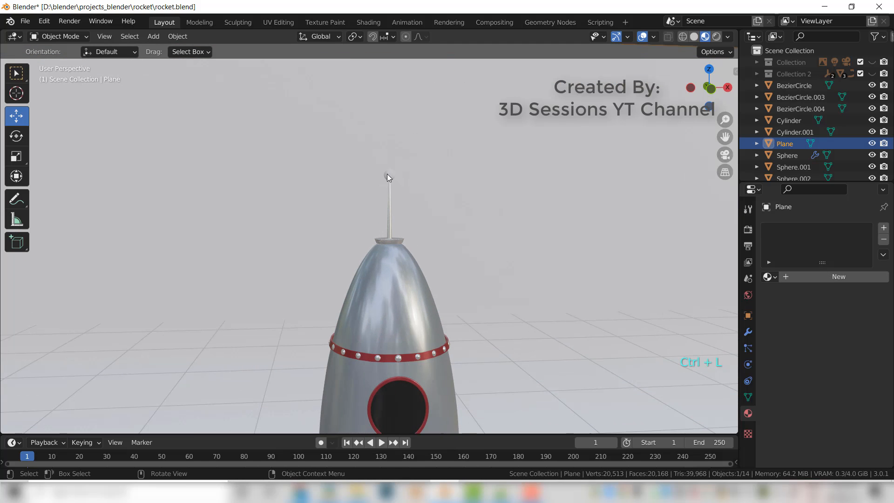
Step: Link the red wing material from the upper trim ring to the small ball at the antenna tip
{"action": "left_click", "coordinate": [387, 174]}
{"action": "left_click", "coordinate": [406, 357], "text": "shift"}
{"action": "key", "text": "ctrl+l"}
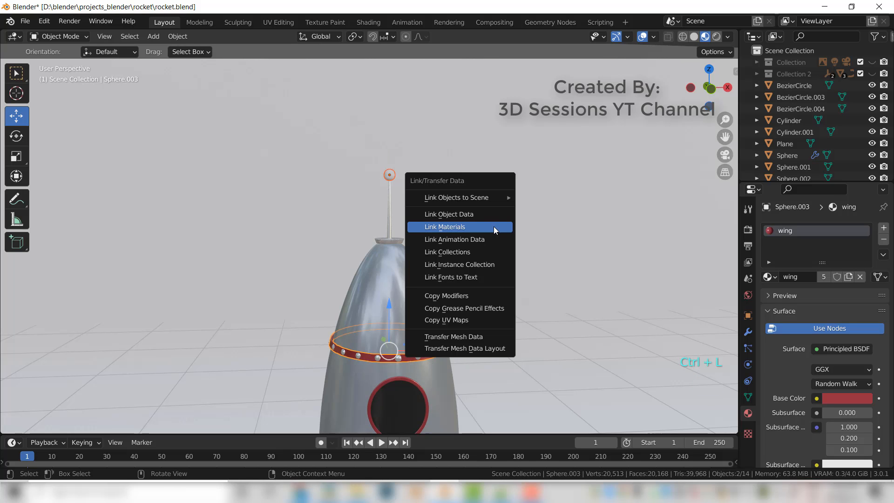
{"action": "left_click", "coordinate": [447, 225]}
Step: Add a new material named bg to the curved backdrop plane
{"action": "left_click", "coordinate": [507, 278]}
{"action": "scroll", "coordinate": [493, 278], "scroll_direction": "down", "scroll_amount": 4}
{"action": "key", "text": "KP_0"}
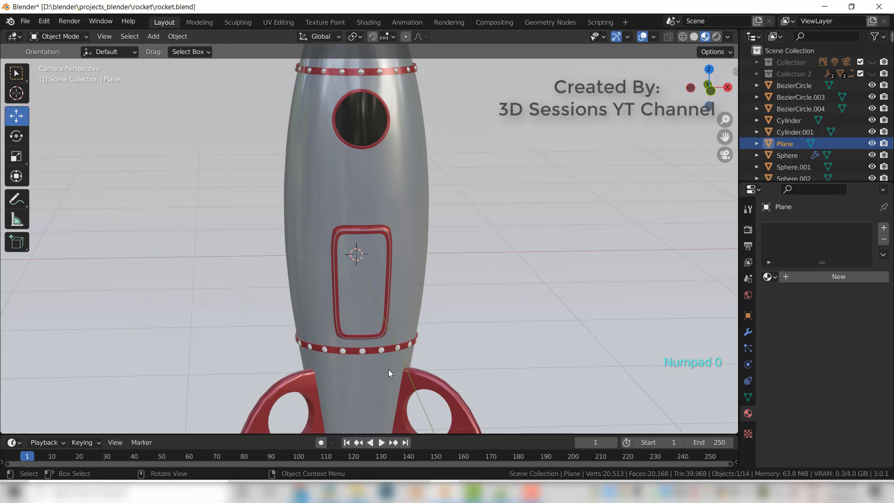
{"action": "scroll", "coordinate": [570, 304], "scroll_direction": "down", "scroll_amount": 3}
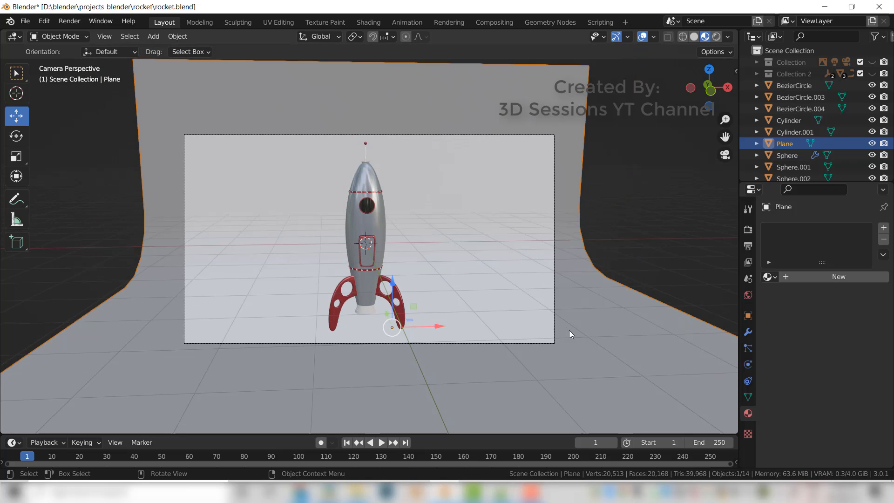
{"action": "left_click", "coordinate": [883, 228]}
{"action": "left_click", "coordinate": [847, 277]}
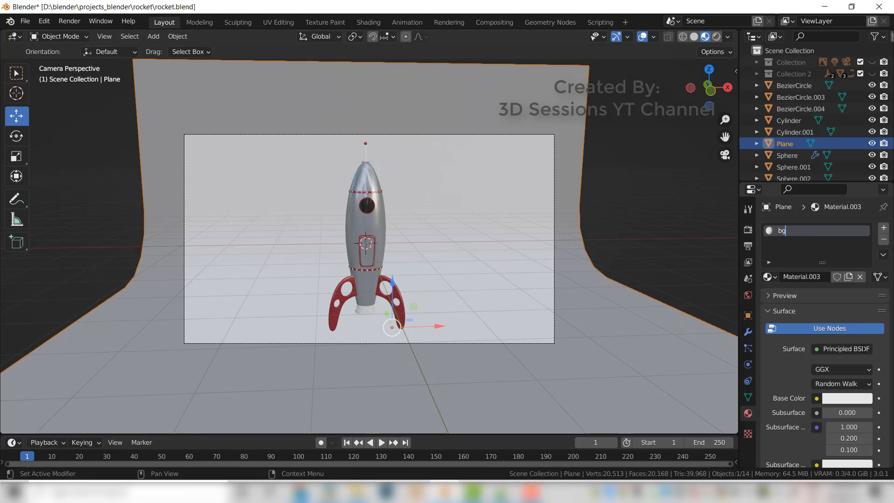
Step: Set the bg material's base color to black (hex 000000) and check the backdrop through the camera
{"action": "left_click", "coordinate": [831, 402]}
{"action": "left_click", "coordinate": [800, 348]}
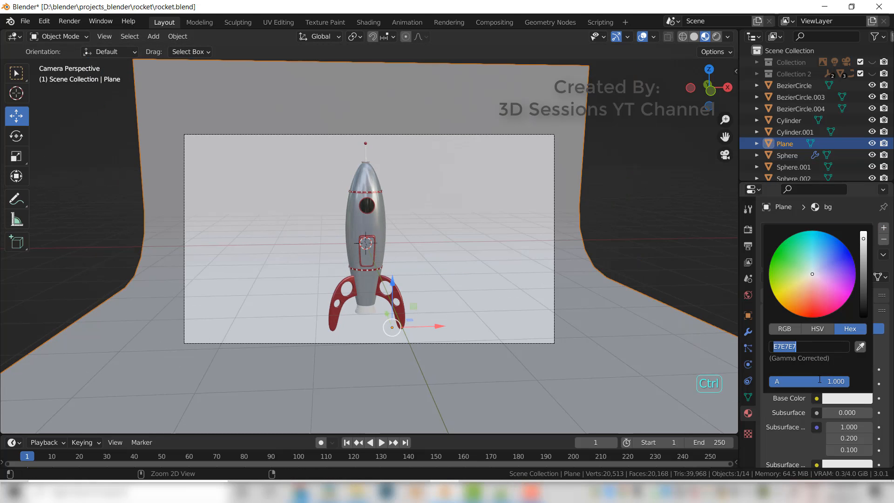
{"action": "type", "text": "000000"}
{"action": "key", "text": "Return"}
{"action": "key", "text": "KP_0"}
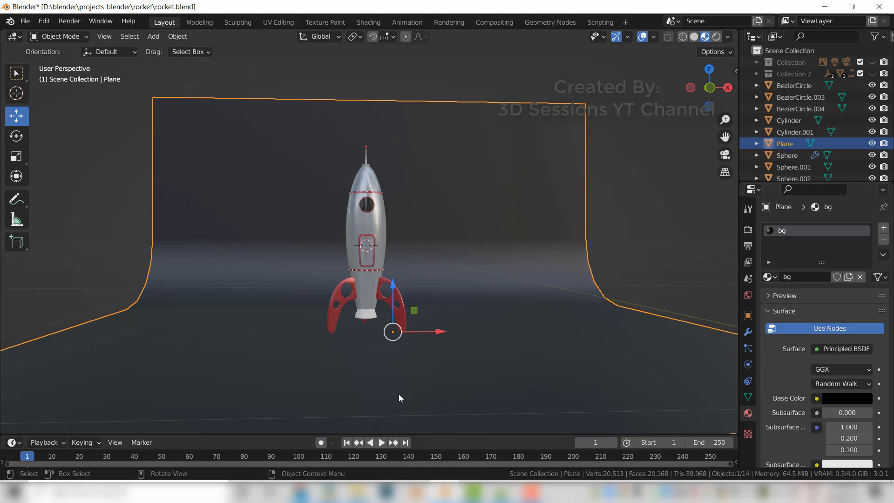
{"action": "key", "text": "grave"}
{"action": "left_click", "coordinate": [308, 343]}
{"action": "key", "text": "KP_0"}
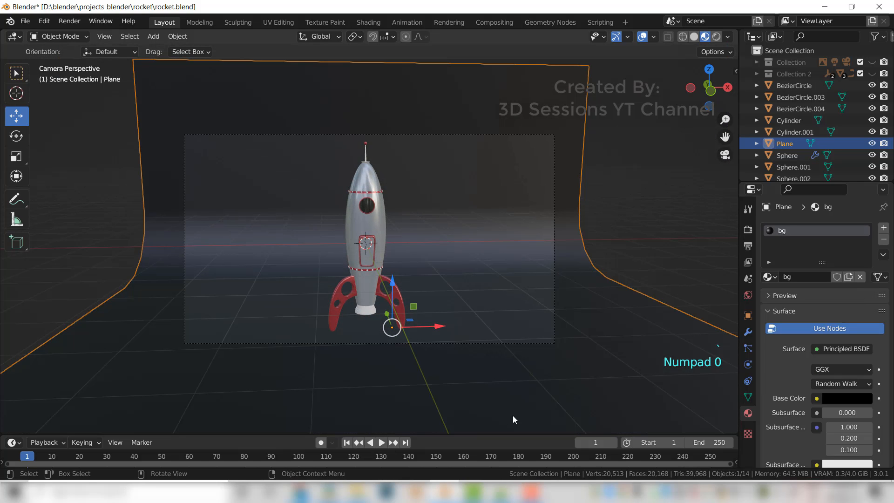
{"action": "left_click", "coordinate": [693, 245]}
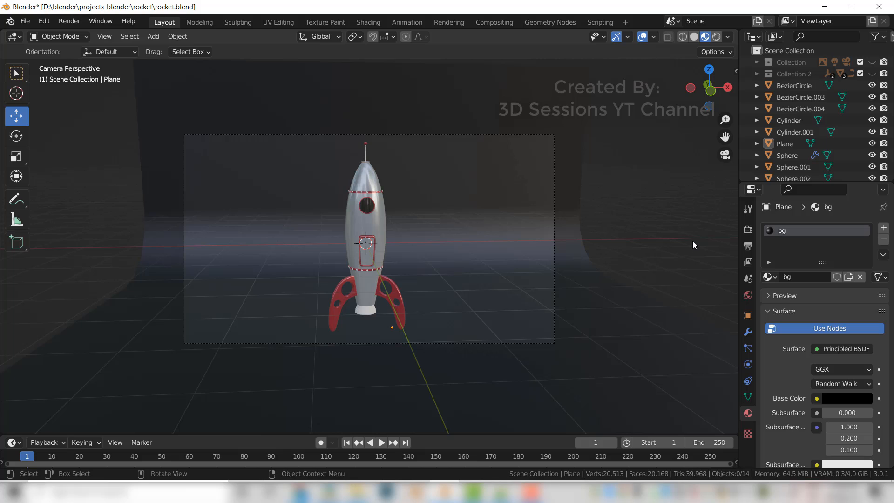
Step: Change the backdrop bg material's base color to dark blue (hex 0E0F2A) and save the file
{"action": "left_click", "coordinate": [568, 115]}
{"action": "left_click", "coordinate": [847, 399]}
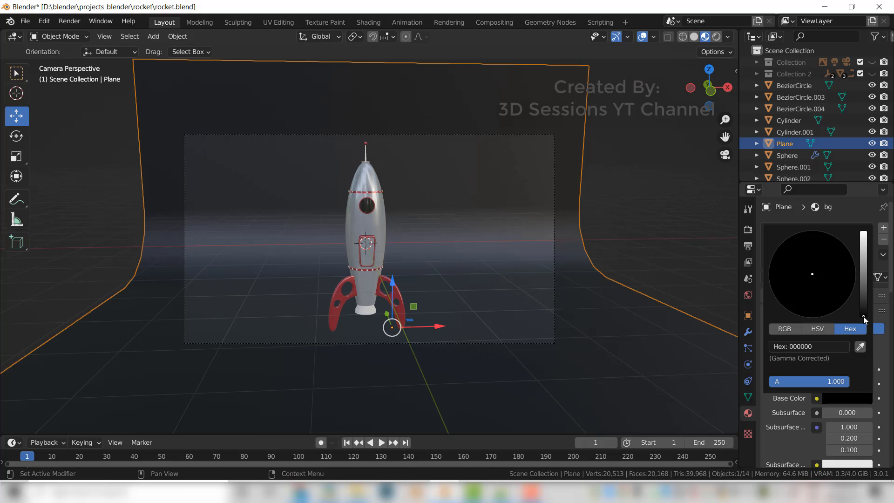
{"action": "left_click_drag", "start_coordinate": [862, 317], "coordinate": [863, 302]}
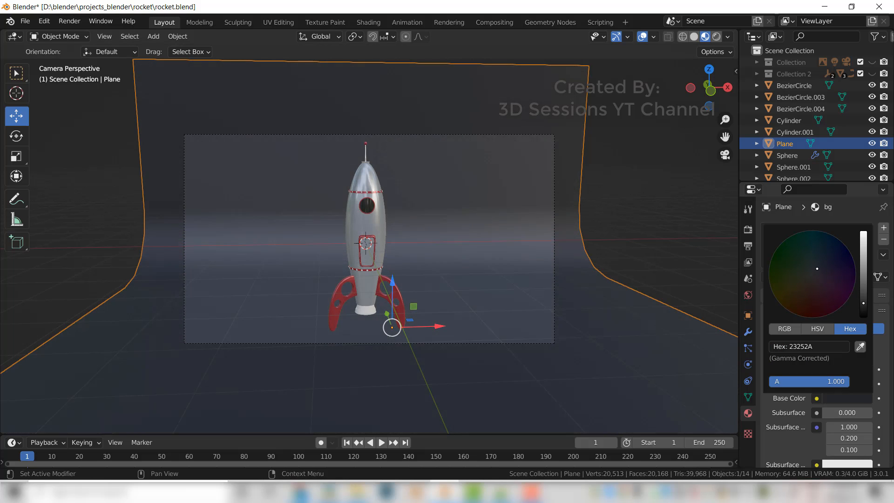
{"action": "left_click_drag", "start_coordinate": [816, 269], "coordinate": [837, 258]}
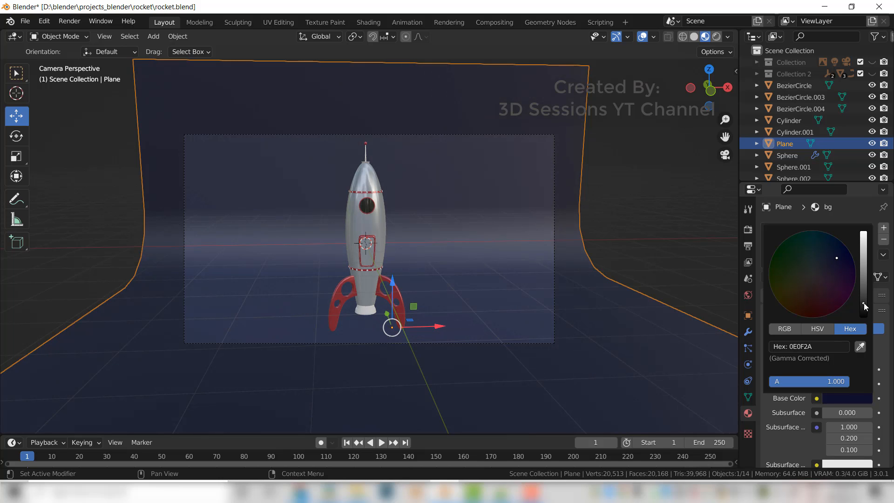
{"action": "scroll", "coordinate": [496, 284], "scroll_direction": "down", "scroll_amount": 3}
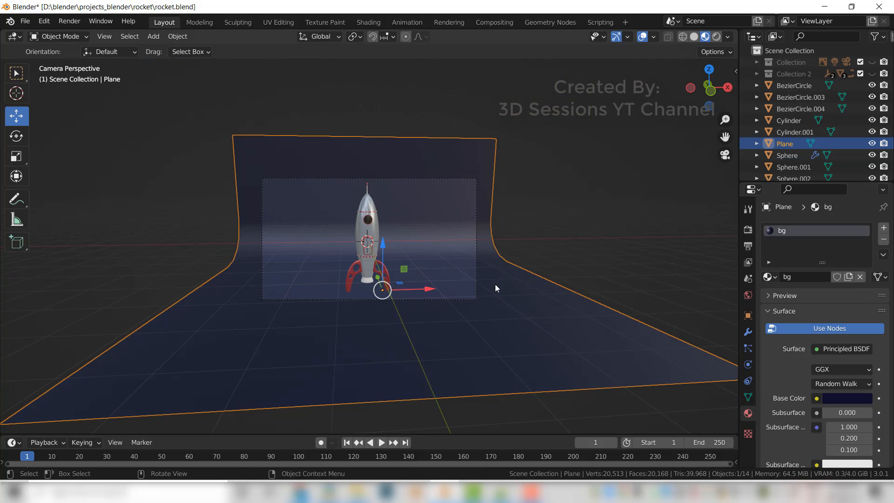
{"action": "key", "text": "ctrl+s"}
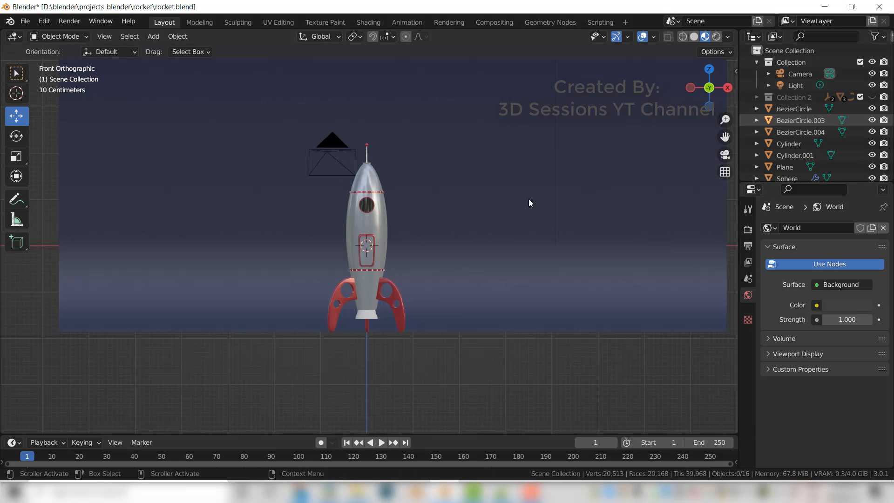
Step: Delete the existing light above the backdrop after trying the Area type on it
{"action": "scroll", "coordinate": [440, 223], "scroll_direction": "down", "scroll_amount": 5}
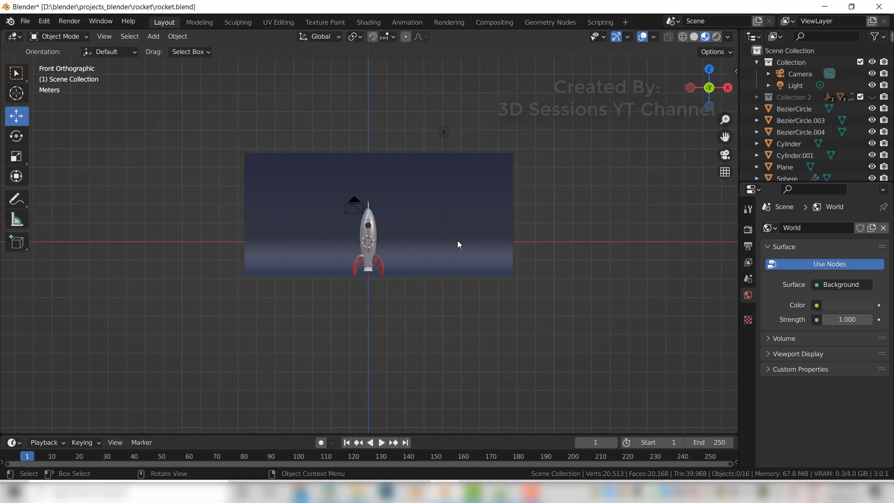
{"action": "left_click", "coordinate": [444, 134]}
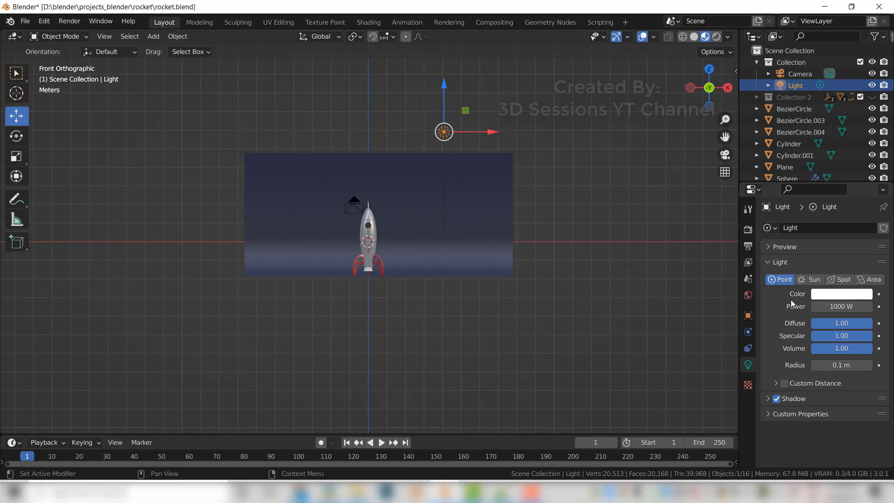
{"action": "left_click", "coordinate": [877, 282]}
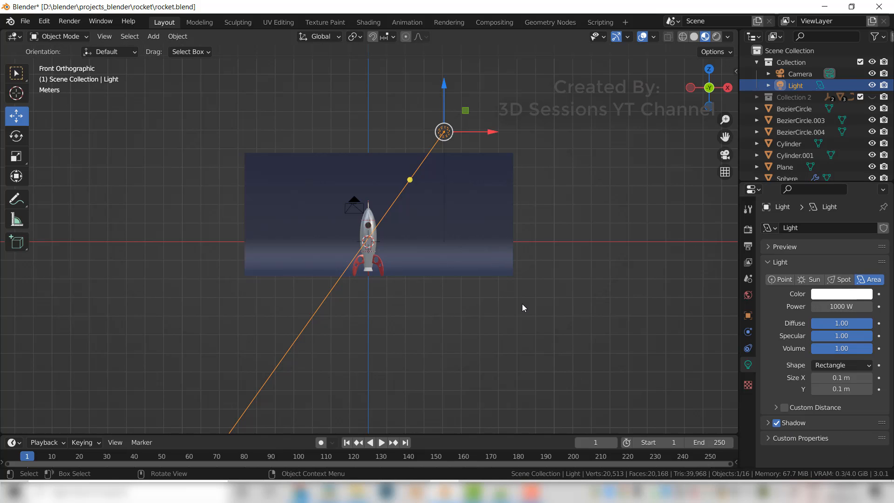
{"action": "key", "text": "Delete"}
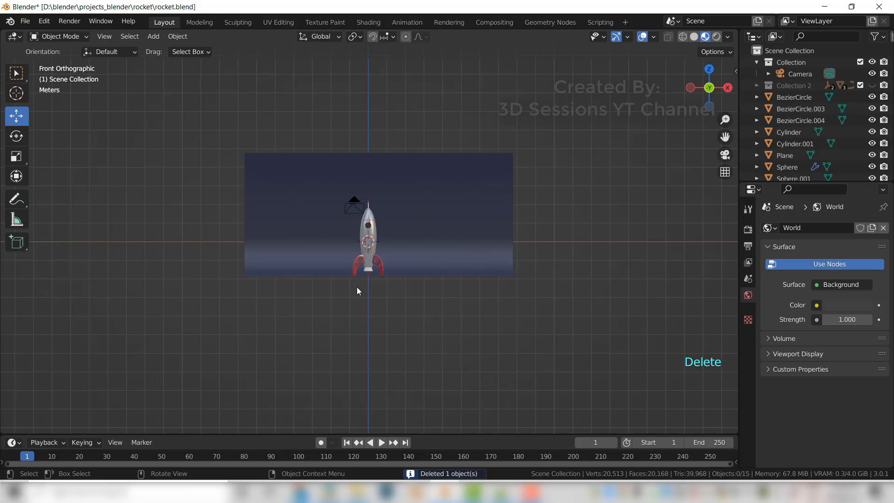
Step: Add an area light at the rocket's center and raise it about 3.53 m along Z, above the nose
{"action": "key", "text": "shift+a"}
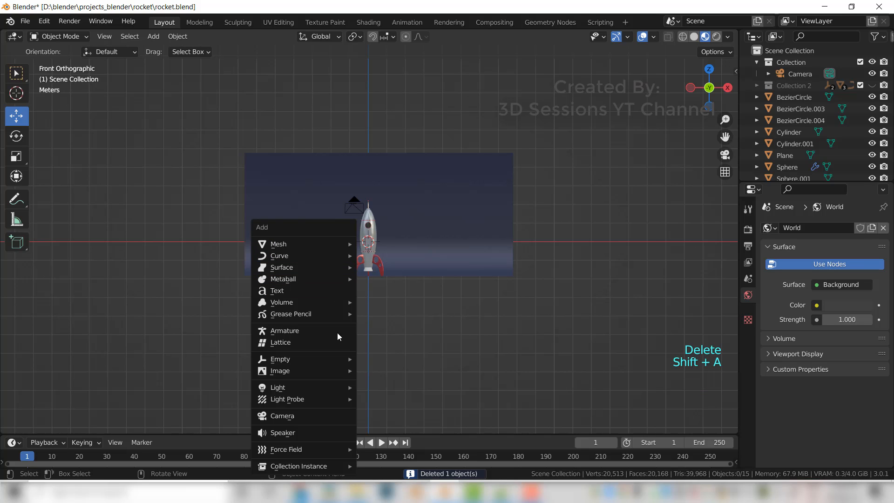
{"action": "mouse_move", "coordinate": [331, 384]}
{"action": "left_click", "coordinate": [389, 423]}
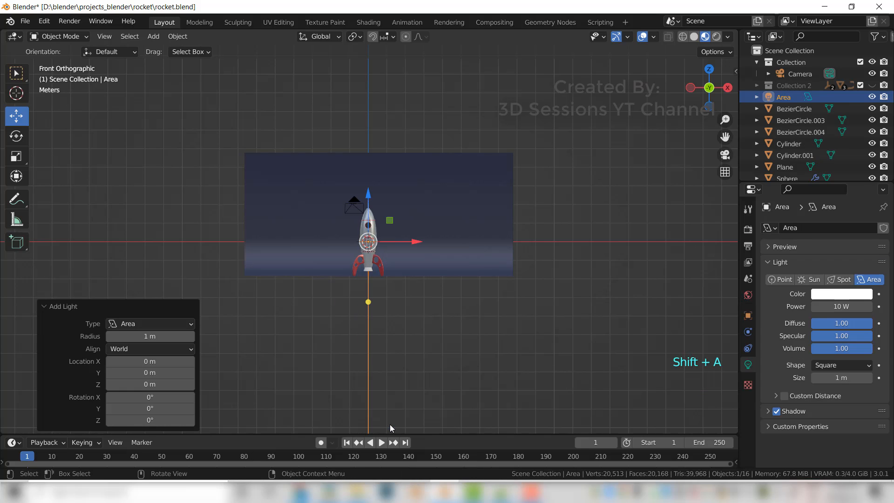
{"action": "left_click_drag", "start_coordinate": [368, 185], "coordinate": [374, 127]}
{"action": "scroll", "coordinate": [404, 245], "scroll_direction": "up", "scroll_amount": 6}
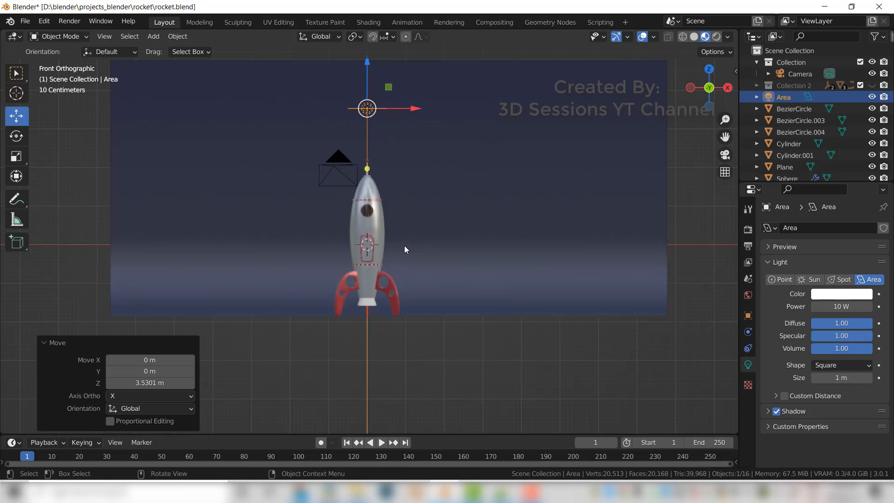
Step: View the scene through the camera with Rendered shading
{"action": "key", "text": "KP_0"}
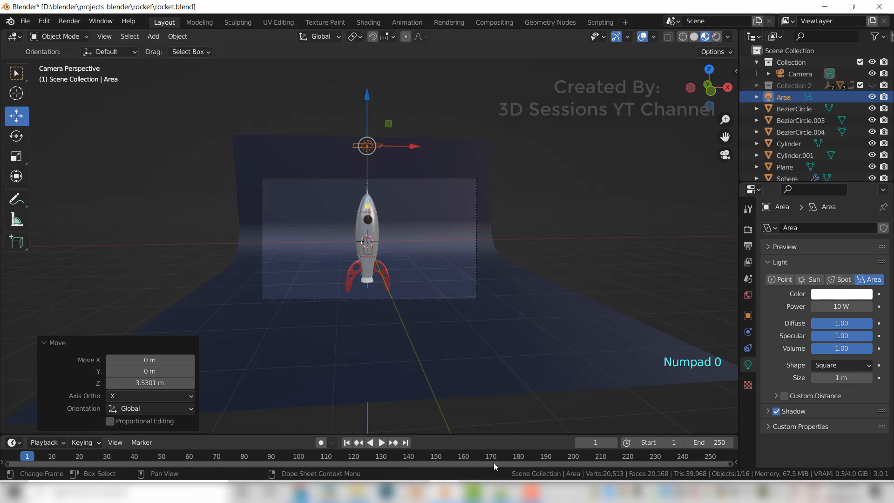
{"action": "key", "text": "z"}
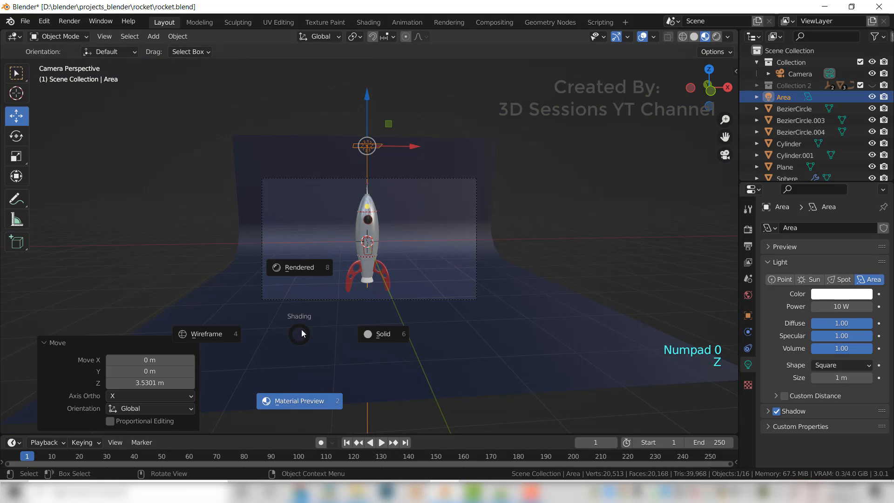
{"action": "left_click", "coordinate": [309, 270]}
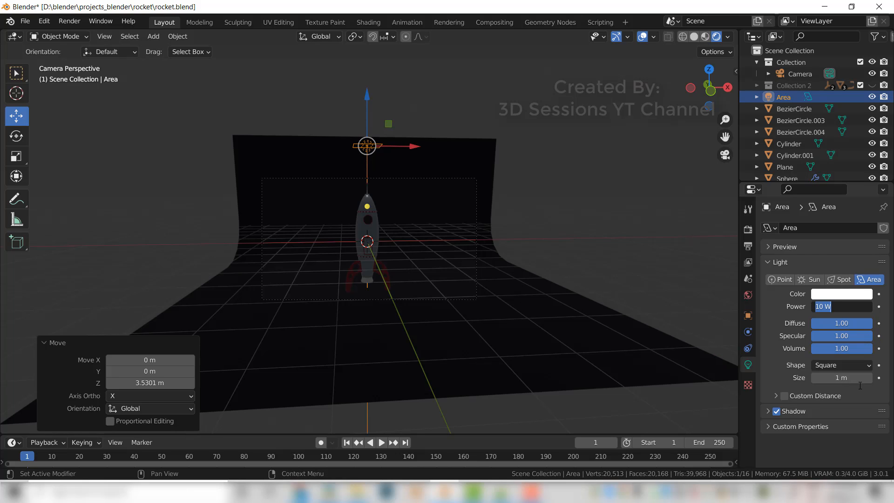
Step: Set the area light's power to 1000 W and raise it about 0.37 m along Z
{"action": "key", "text": "BackSpace"}
{"action": "type", "text": "1000"}
{"action": "key", "text": "Return"}
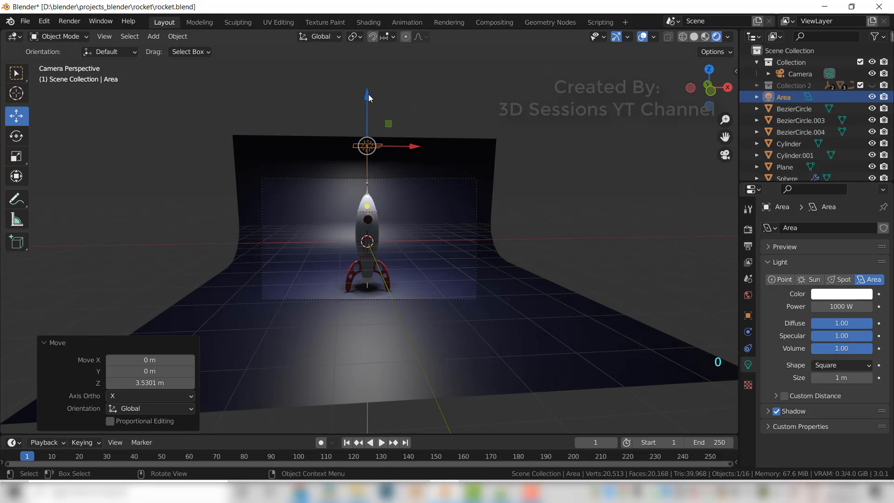
{"action": "left_click_drag", "start_coordinate": [368, 94], "coordinate": [368, 84]}
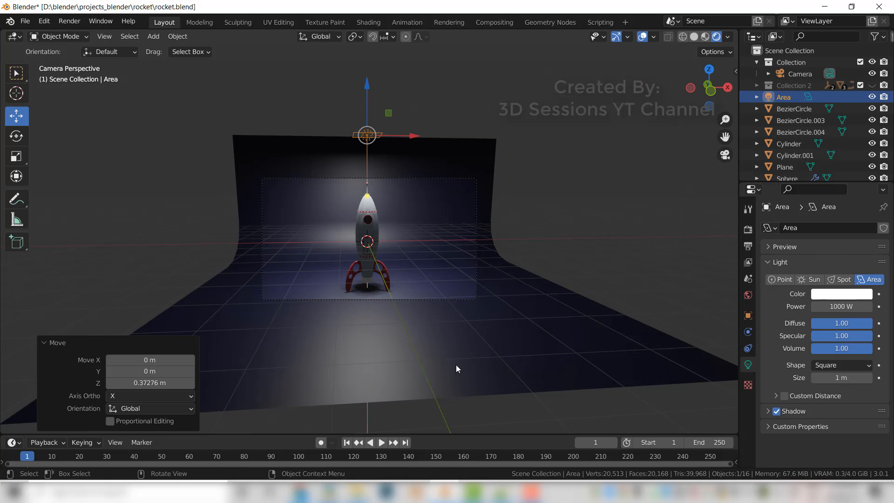
Step: Scale the area light above the rocket about 2.87 times and set its size to 2 m
{"action": "key", "text": "s"}
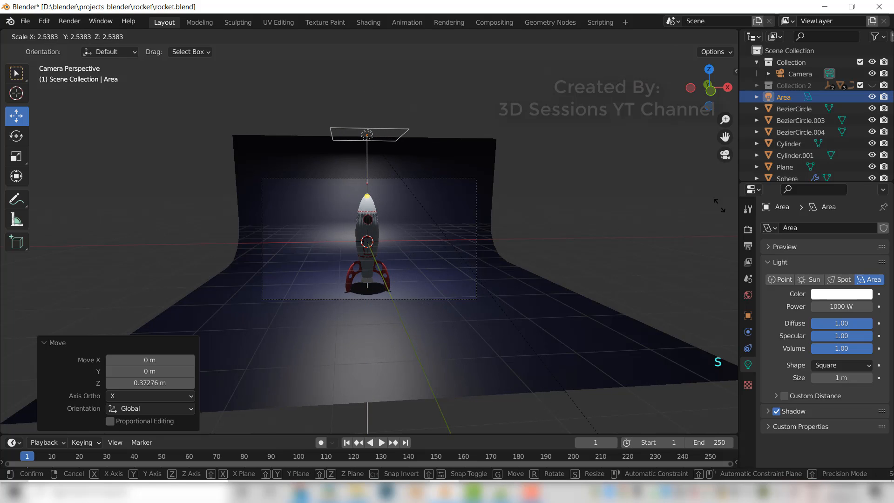
{"action": "left_click", "coordinate": [4, 277]}
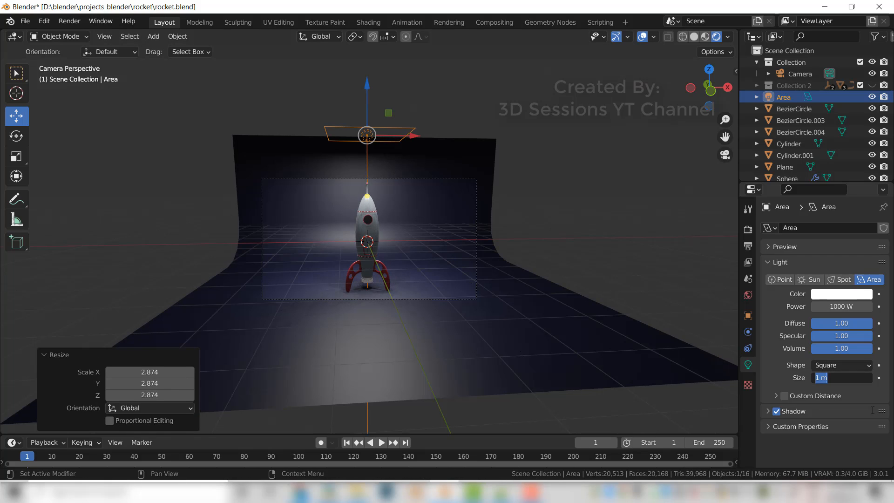
{"action": "type", "text": "2"}
{"action": "key", "text": "Return"}
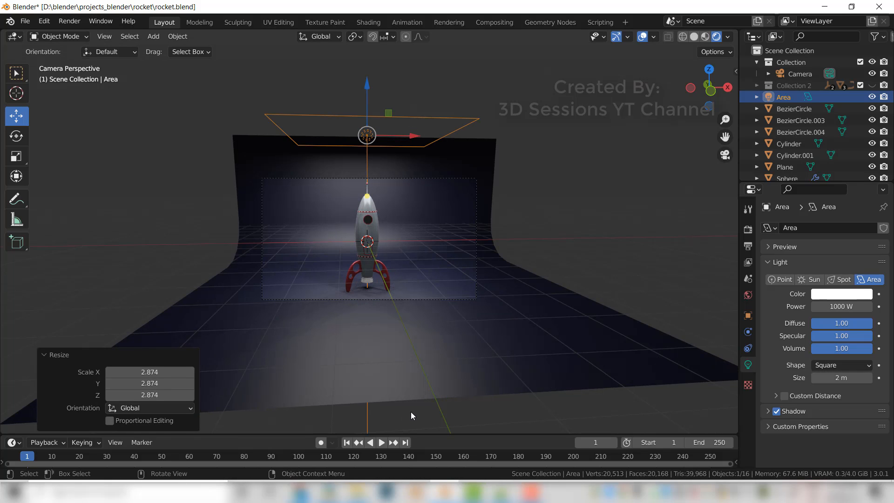
{"action": "key", "text": "KP_0"}
{"action": "key", "text": "KP_0"}
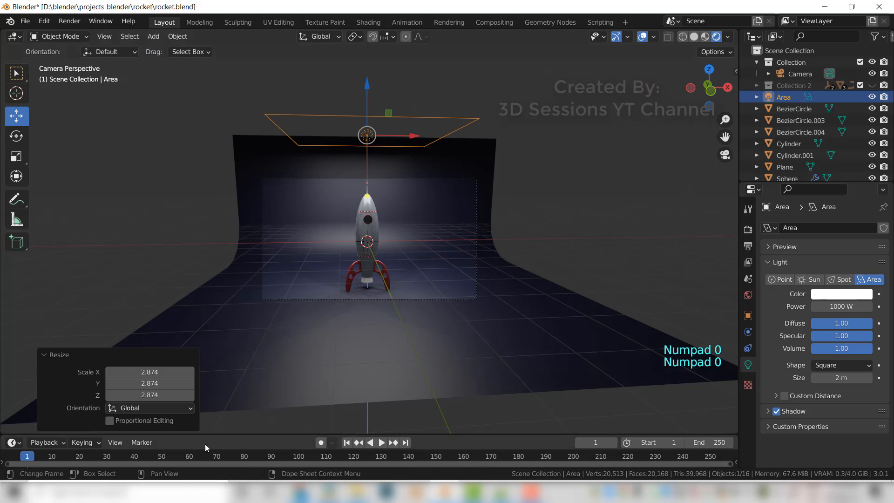
{"action": "left_click", "coordinate": [406, 324]}
{"action": "scroll", "coordinate": [392, 340], "scroll_direction": "up", "scroll_amount": 5}
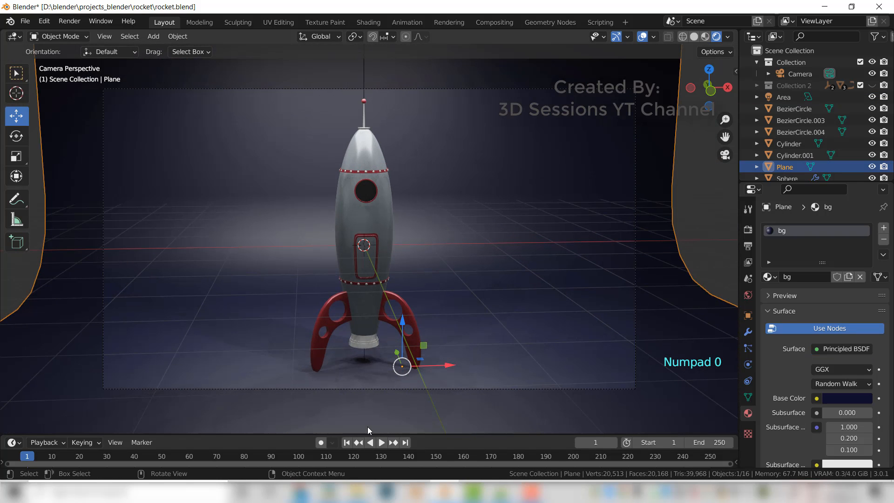
{"action": "scroll", "coordinate": [365, 328], "scroll_direction": "down", "scroll_amount": 4}
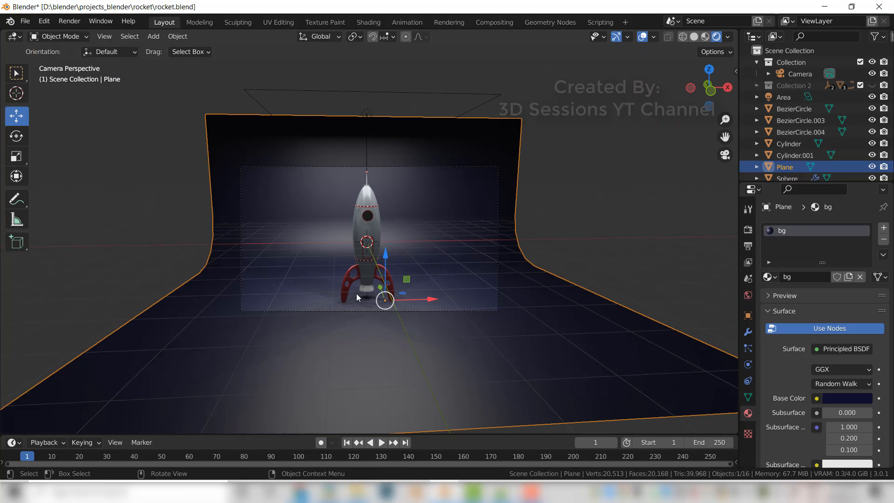
Step: Raise the overhead area light about 0.8 m along Z and set its size to 1.16 m
{"action": "left_click", "coordinate": [364, 95]}
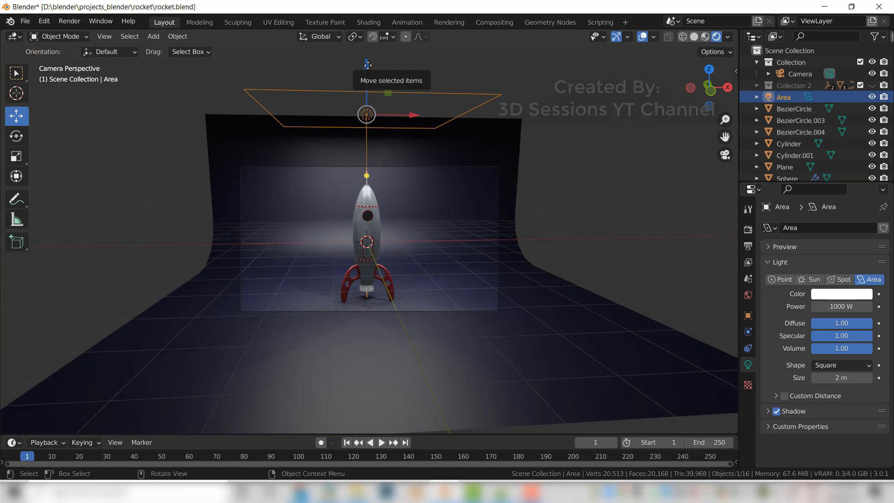
{"action": "left_click_drag", "start_coordinate": [365, 71], "coordinate": [369, 35]}
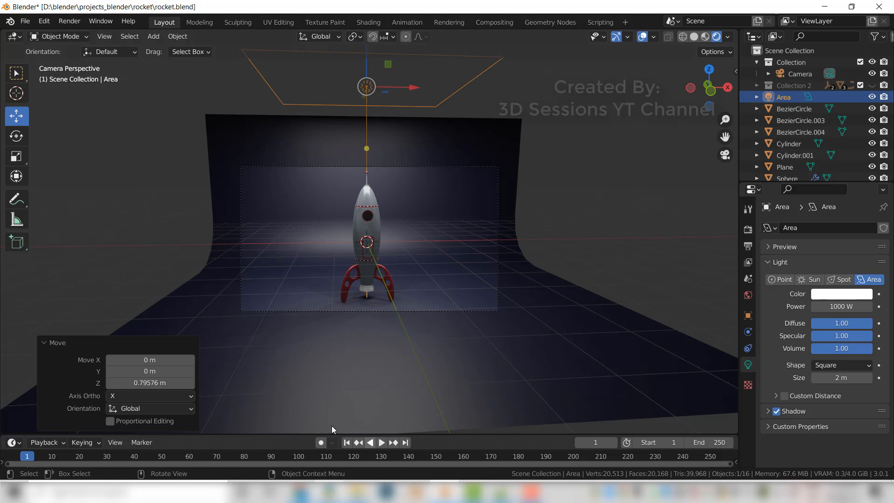
{"action": "middle_click_drag", "start_coordinate": [383, 360], "coordinate": [494, 366]}
{"action": "scroll", "coordinate": [494, 366], "scroll_direction": "down", "scroll_amount": 4}
{"action": "left_click_drag", "start_coordinate": [848, 377], "coordinate": [809, 378]}
{"action": "middle_click_drag", "start_coordinate": [472, 335], "coordinate": [396, 342]}
{"action": "scroll", "coordinate": [396, 342], "scroll_direction": "up", "scroll_amount": 3}
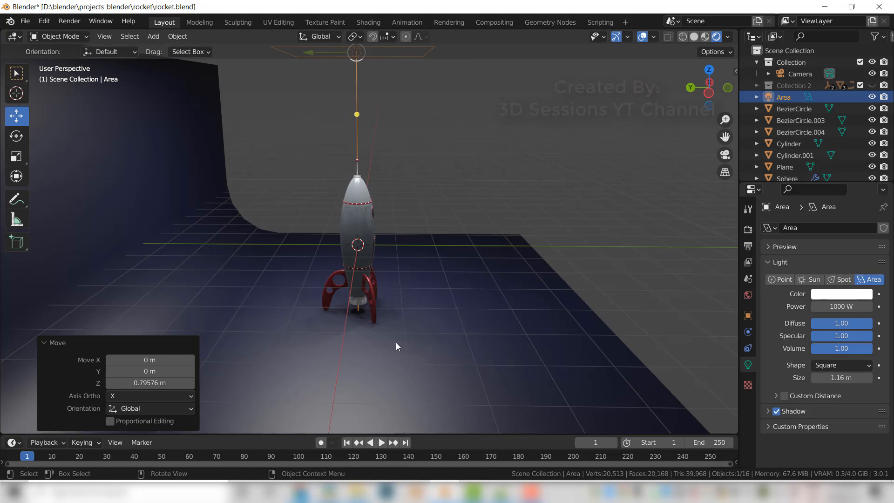
Step: Lower the overhead area light about 1.86 m along Z, closer to the rocket's nose
{"action": "key", "text": "KP_0"}
{"action": "scroll", "coordinate": [367, 82], "scroll_direction": "up", "scroll_amount": 4}
{"action": "scroll", "coordinate": [367, 81], "scroll_direction": "down", "scroll_amount": 3}
{"action": "left_click_drag", "start_coordinate": [366, 79], "coordinate": [367, 120]}
{"action": "left_click", "coordinate": [371, 110]}
{"action": "scroll", "coordinate": [367, 344], "scroll_direction": "up", "scroll_amount": 3}
{"action": "middle_click_drag", "start_coordinate": [328, 342], "coordinate": [285, 311]}
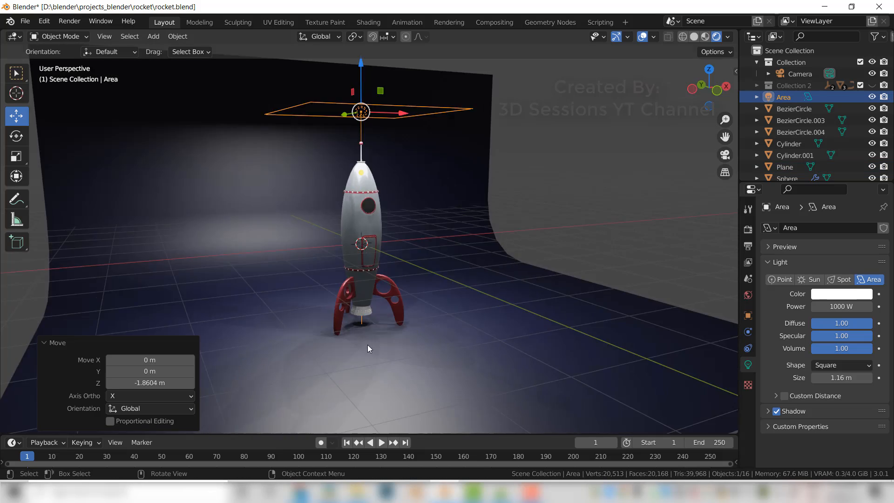
Step: Try tilting the overhead area light and shifting it about 0.68 m along Y
{"action": "left_click", "coordinate": [17, 135]}
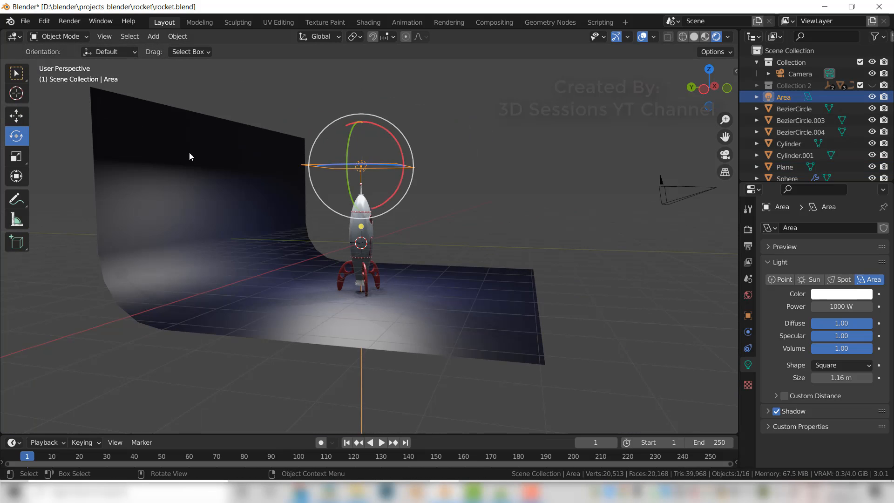
{"action": "left_click_drag", "start_coordinate": [326, 139], "coordinate": [296, 166]}
{"action": "left_click", "coordinate": [17, 116]}
{"action": "key", "text": "KP_0"}
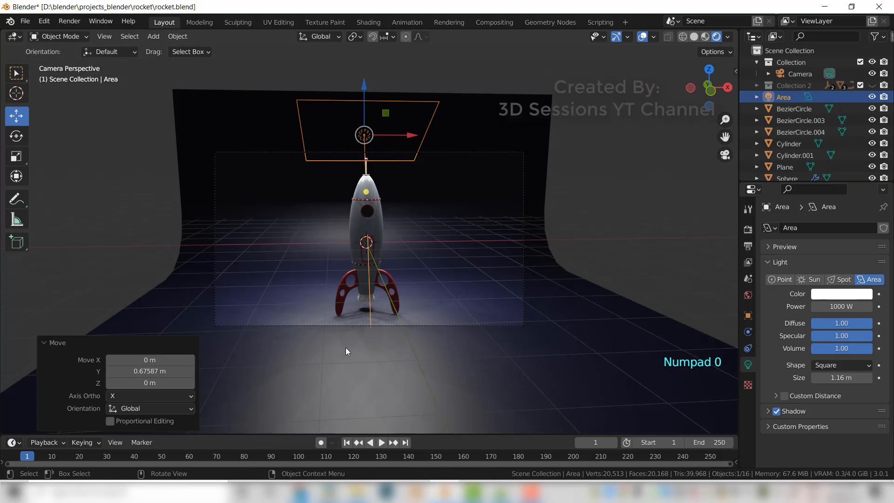
{"action": "key", "text": "ctrl+z"}
{"action": "key", "text": "ctrl+z"}
Step: Set the overhead area light's power to 500 W and duplicate the light
{"action": "left_click", "coordinate": [841, 307]}
{"action": "type", "text": "500"}
{"action": "key", "text": "Return"}
{"action": "middle_click_drag", "start_coordinate": [328, 342], "coordinate": [419, 372]}
{"action": "scroll", "coordinate": [364, 344], "scroll_direction": "down", "scroll_amount": 3}
{"action": "key", "text": "shift+d"}
{"action": "left_click_drag", "start_coordinate": [318, 140], "coordinate": [467, 204]}
Step: Try rotating the duplicated area light and making another copy of it
{"action": "left_click", "coordinate": [16, 136]}
{"action": "left_click_drag", "start_coordinate": [571, 256], "coordinate": [535, 219]}
{"action": "key", "text": "ctrl+z"}
{"action": "key", "text": "shift+d"}
{"action": "left_click", "coordinate": [305, 228]}
{"action": "left_click", "coordinate": [17, 116]}
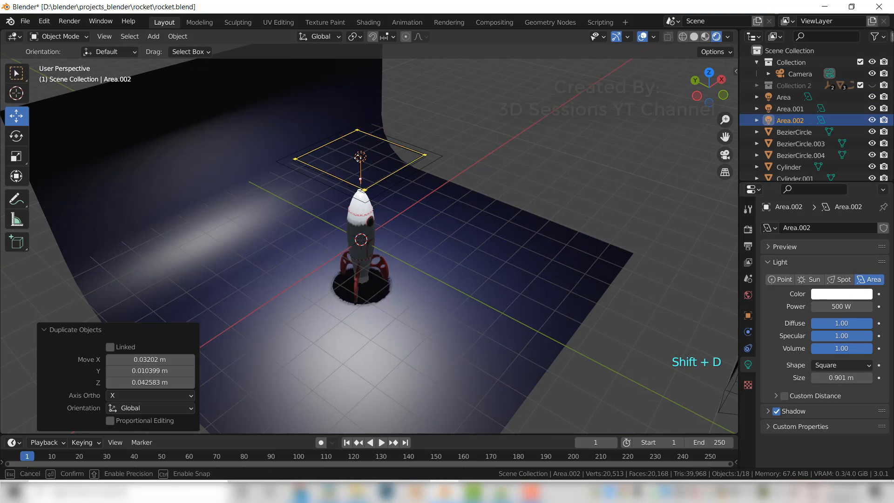
{"action": "key", "text": "ctrl+z"}
Step: Duplicate the area light again, place the copy in front of the rocket, and rotate it about 42° around X
{"action": "left_click", "coordinate": [298, 173]}
{"action": "left_click", "coordinate": [298, 173]}
{"action": "key", "text": "shift+d"}
{"action": "left_click_drag", "start_coordinate": [325, 141], "coordinate": [494, 211]}
{"action": "left_click", "coordinate": [17, 135]}
{"action": "left_click_drag", "start_coordinate": [554, 210], "coordinate": [565, 245]}
{"action": "key", "text": "KP_0"}
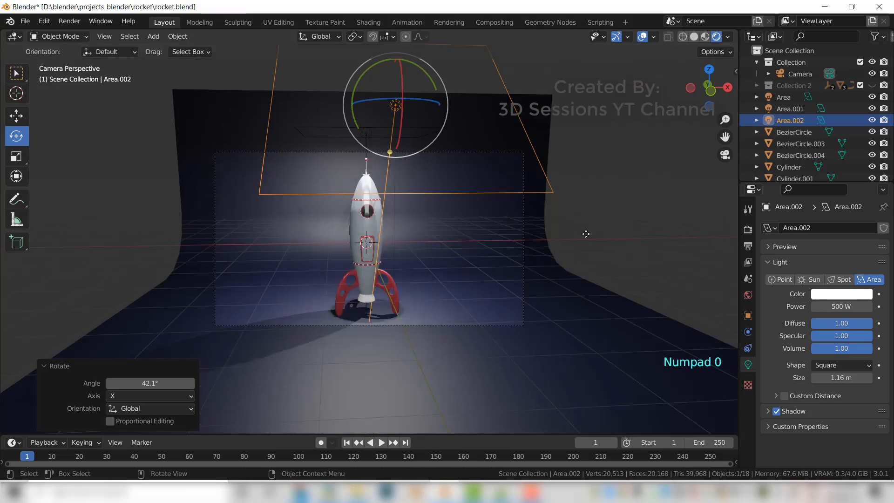
Step: Set the front area light's power to 200 W and move it about -1.13 m along Y
{"action": "left_click", "coordinate": [841, 306]}
{"action": "type", "text": "200"}
{"action": "key", "text": "Return"}
{"action": "middle_click_drag", "start_coordinate": [401, 336], "coordinate": [439, 354]}
{"action": "scroll", "coordinate": [439, 353], "scroll_direction": "down", "scroll_amount": 4}
{"action": "left_click", "coordinate": [17, 116]}
{"action": "left_click_drag", "start_coordinate": [442, 185], "coordinate": [505, 195]}
{"action": "key", "text": "KP_0"}
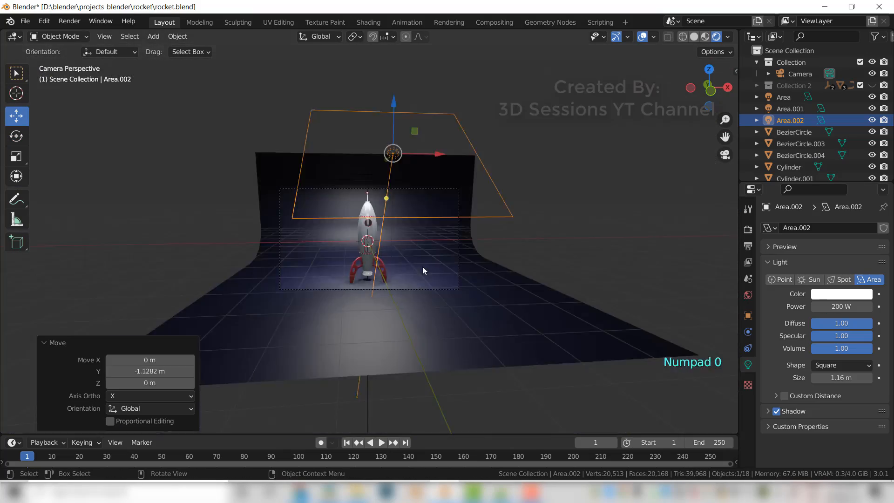
Step: Scale the front area light and rotate it further so it faces the rocket
{"action": "left_click", "coordinate": [325, 284]}
{"action": "middle_click_drag", "start_coordinate": [319, 288], "coordinate": [354, 304]}
{"action": "scroll", "coordinate": [353, 304], "scroll_direction": "down", "scroll_amount": 4}
{"action": "left_click", "coordinate": [494, 206]}
{"action": "key", "text": "s"}
{"action": "left_click", "coordinate": [16, 136]}
{"action": "left_click_drag", "start_coordinate": [465, 197], "coordinate": [471, 186]}
{"action": "key", "text": "KP_0"}
{"action": "left_click", "coordinate": [680, 199]}
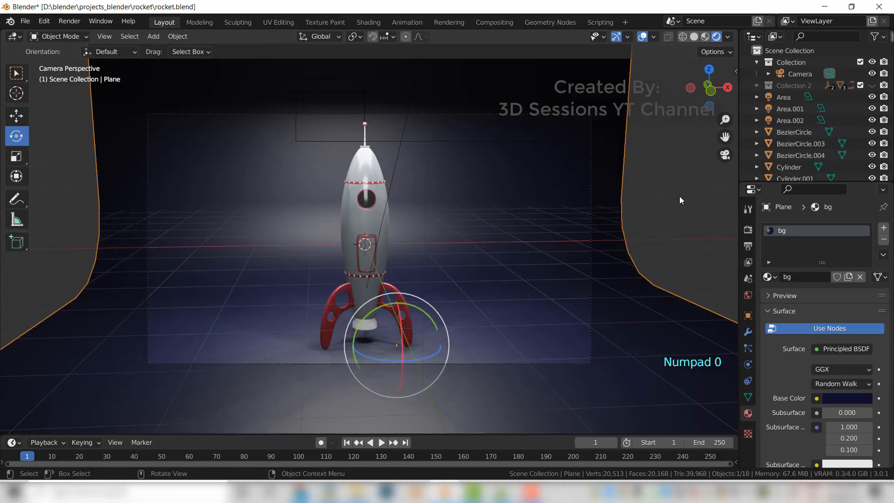
Step: Raise the original area light higher above the rocket
{"action": "scroll", "coordinate": [680, 199], "scroll_direction": "down", "scroll_amount": 5}
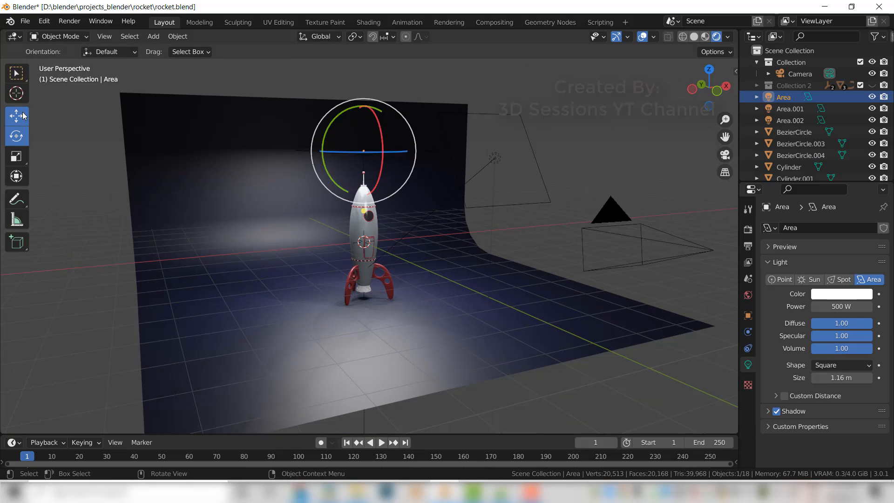
{"action": "left_click", "coordinate": [17, 116]}
{"action": "left_click_drag", "start_coordinate": [358, 122], "coordinate": [404, 122]}
{"action": "key", "text": "KP_0"}
{"action": "left_click", "coordinate": [429, 369]}
{"action": "scroll", "coordinate": [429, 369], "scroll_direction": "down", "scroll_amount": 5}
Step: Shift the front area light about -0.55 m along Y and -0.24 m along Z, and rotate it toward the rocket
{"action": "left_click", "coordinate": [316, 96]}
{"action": "left_click", "coordinate": [453, 113]}
{"action": "left_click", "coordinate": [16, 136]}
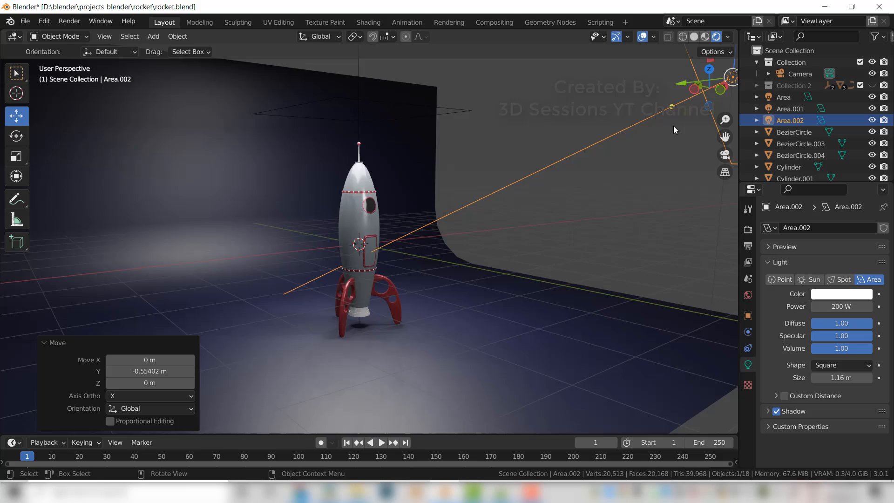
{"action": "middle_click_drag", "start_coordinate": [512, 196], "coordinate": [558, 153]}
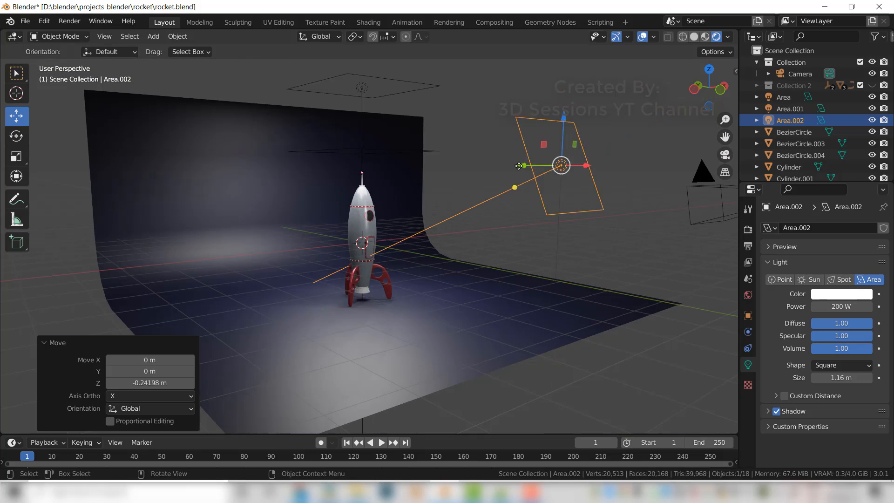
{"action": "left_click", "coordinate": [17, 136]}
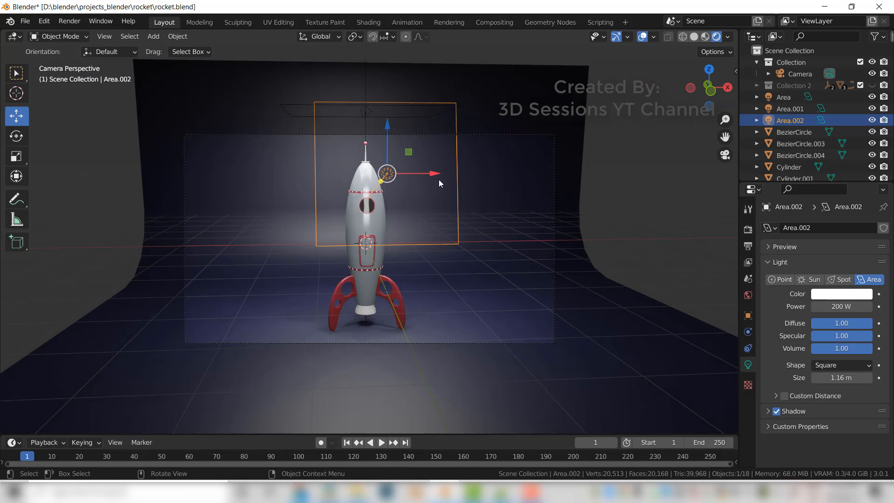
{"action": "left_click_drag", "start_coordinate": [399, 176], "coordinate": [394, 175]}
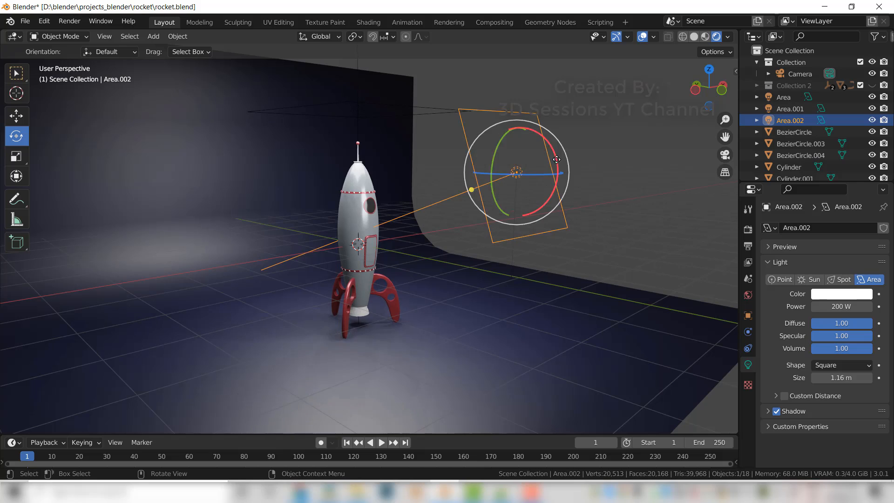
{"action": "key", "text": "KP_0"}
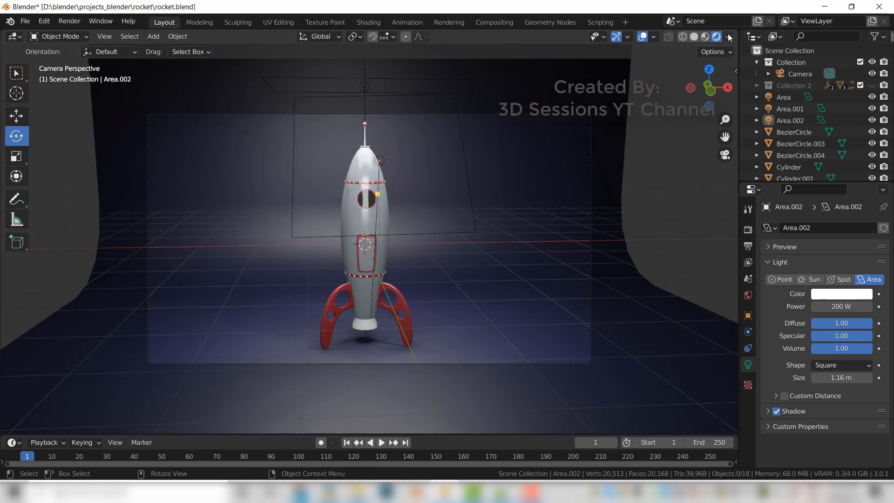
Step: Hide the light outlines briefly to check the camera view, and show them again
{"action": "left_click", "coordinate": [653, 37]}
{"action": "left_click", "coordinate": [582, 163]}
{"action": "scroll", "coordinate": [708, 291], "scroll_direction": "down", "scroll_amount": 1}
{"action": "left_click", "coordinate": [654, 37]}
{"action": "left_click", "coordinate": [581, 163]}
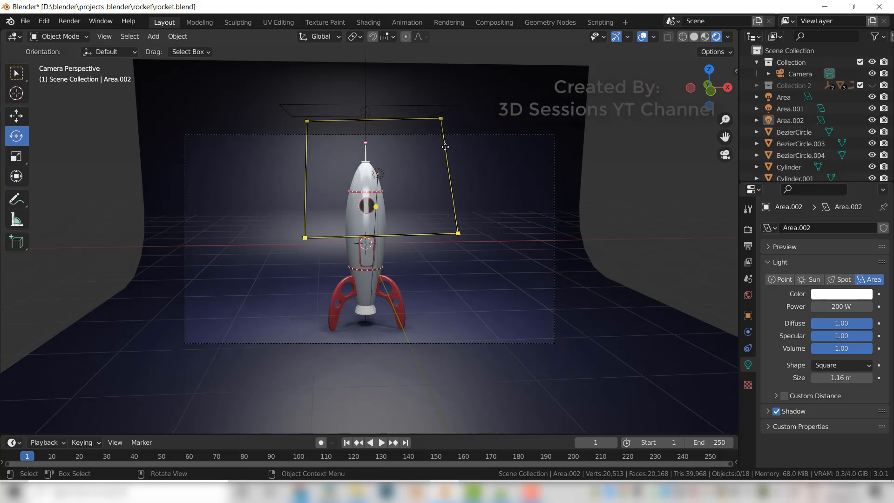
Step: Set the power of Area.001 to 300 W and tint its color a pale warm cream
{"action": "left_click", "coordinate": [444, 146]}
{"action": "left_click", "coordinate": [790, 108]}
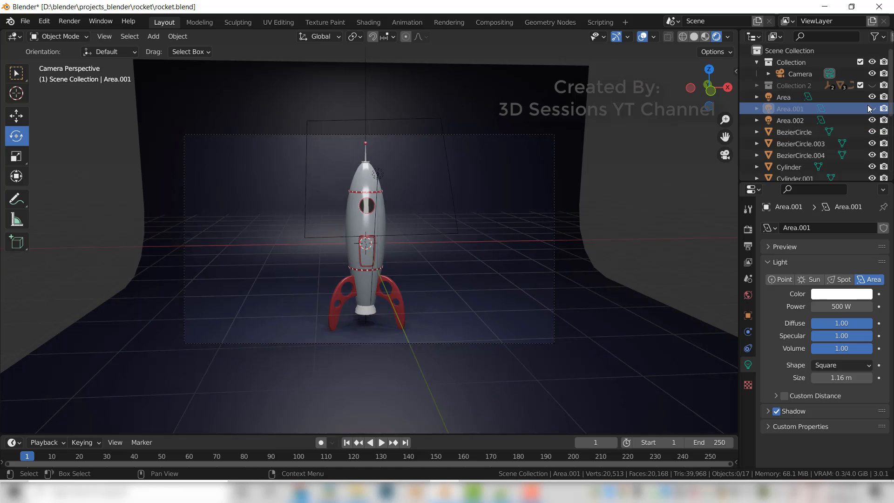
{"action": "left_click", "coordinate": [841, 306]}
{"action": "type", "text": "300"}
{"action": "key", "text": "Return"}
{"action": "left_click", "coordinate": [841, 294]}
{"action": "left_click", "coordinate": [811, 184]}
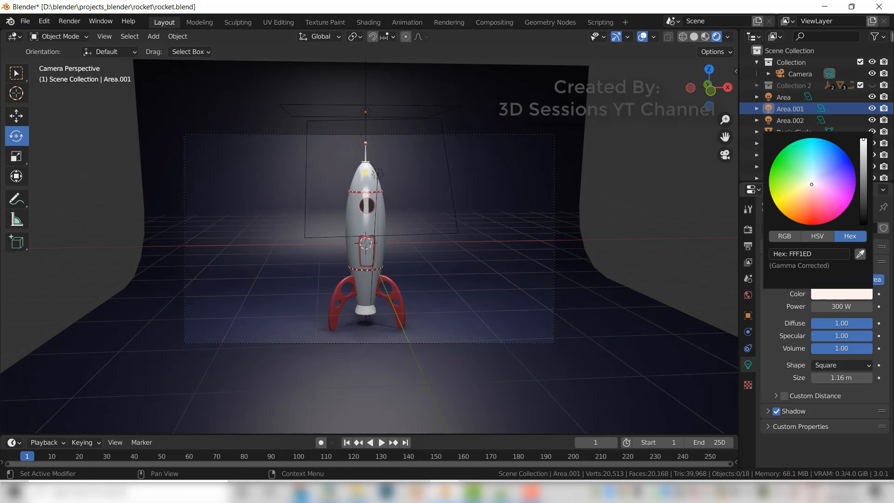
{"action": "left_click_drag", "start_coordinate": [811, 185], "coordinate": [810, 185]}
Step: Hide the light outlines and inspect the lit rocket close up through the camera
{"action": "left_click", "coordinate": [653, 36]}
{"action": "left_click", "coordinate": [582, 163]}
{"action": "scroll", "coordinate": [492, 283], "scroll_direction": "up", "scroll_amount": 3}
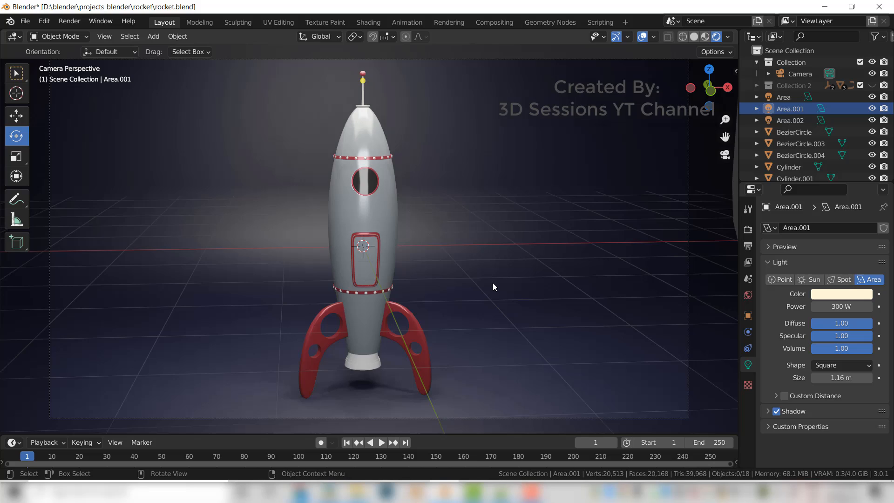
{"action": "scroll", "coordinate": [492, 283], "scroll_direction": "down", "scroll_amount": 3}
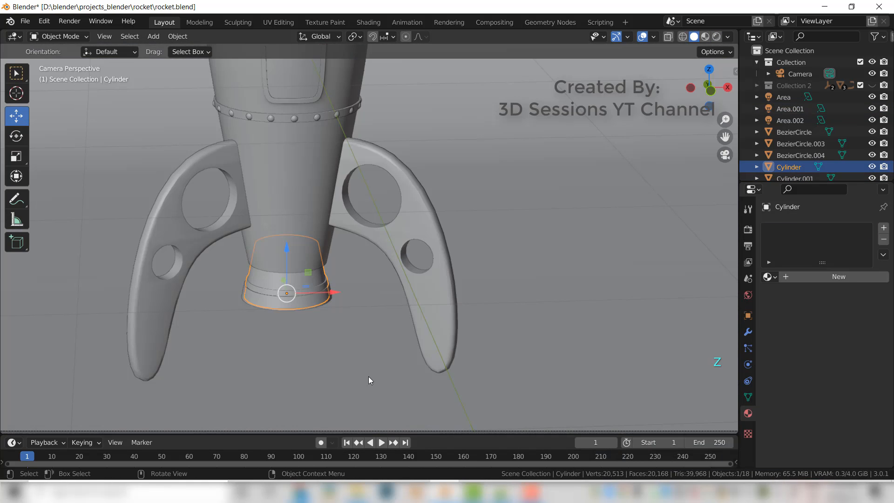
Step: Link the outer nozzle cylinder's Material.003 to the inner nozzle cylinder and preview the materials
{"action": "left_click", "coordinate": [262, 299], "text": "shift"}
{"action": "key", "text": "ctrl+l"}
{"action": "left_click", "coordinate": [297, 353]}
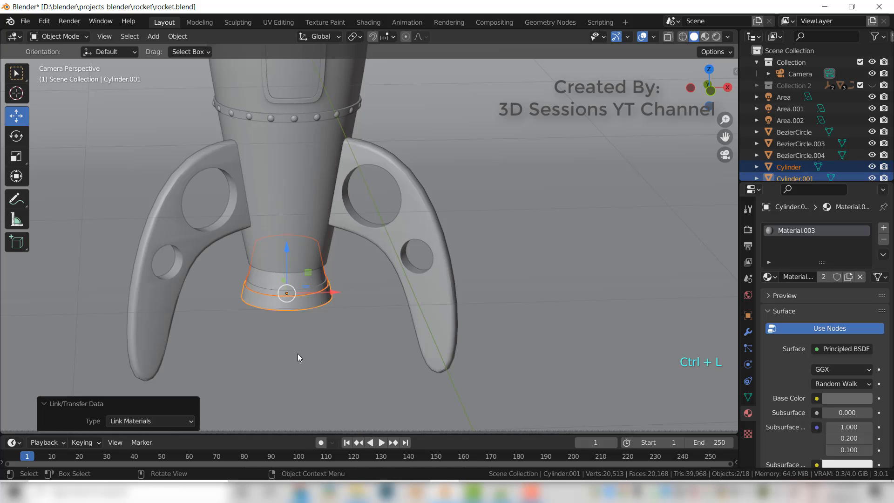
{"action": "key", "text": "z"}
{"action": "left_click", "coordinate": [283, 292]}
{"action": "scroll", "coordinate": [286, 296], "scroll_direction": "up", "scroll_amount": 4}
Step: Add the wing material to the inner nozzle cylinder and assign it to the face loop around its exposed band
{"action": "key", "text": "Tab"}
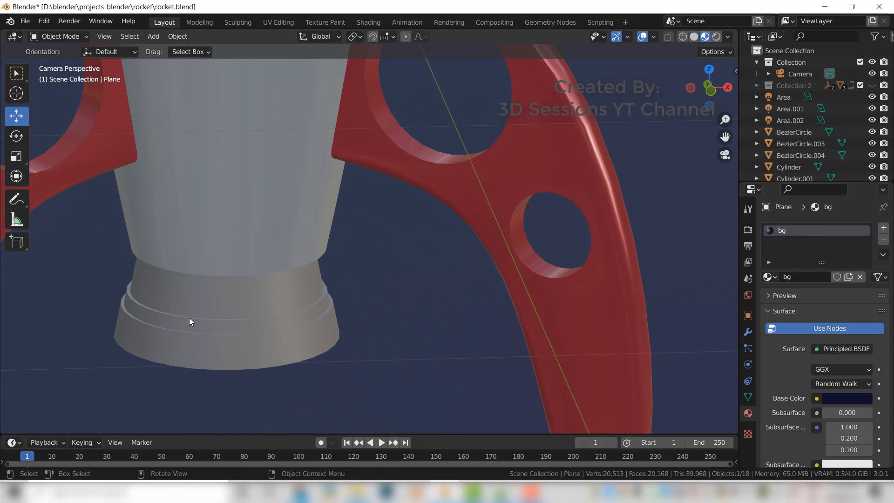
{"action": "key", "text": "3"}
{"action": "left_click", "coordinate": [194, 325], "text": "alt"}
{"action": "left_click", "coordinate": [883, 227]}
{"action": "left_click", "coordinate": [769, 299]}
{"action": "left_click", "coordinate": [726, 395]}
{"action": "left_click", "coordinate": [781, 313]}
{"action": "key", "text": "Tab"}
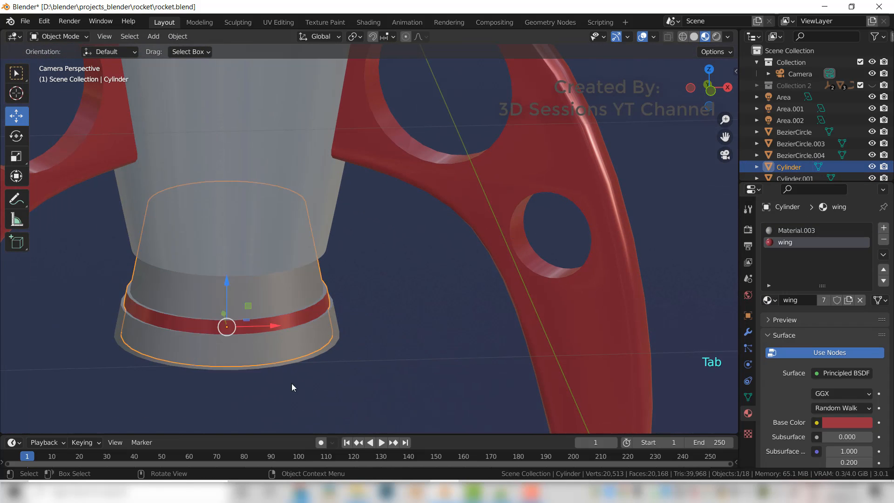
Step: Set a surface shading value of the rocket body's material to 0 and save the file
{"action": "scroll", "coordinate": [291, 384], "scroll_direction": "down", "scroll_amount": 4}
{"action": "left_click", "coordinate": [319, 339]}
{"action": "key", "text": "KP_0"}
{"action": "key", "text": "KP_0"}
{"action": "left_click", "coordinate": [360, 216]}
{"action": "left_click_drag", "start_coordinate": [827, 182], "coordinate": [828, 88]}
{"action": "scroll", "coordinate": [838, 279], "scroll_direction": "down", "scroll_amount": 7}
{"action": "left_click", "coordinate": [848, 308]}
{"action": "type", "text": "0"}
{"action": "key", "text": "Return"}
{"action": "left_click", "coordinate": [320, 364]}
{"action": "key", "text": "ctrl+s"}
Step: Set the Metallic value of the fins' red material to 0.1 after trying 0.2
{"action": "middle_click_drag", "start_coordinate": [312, 240], "coordinate": [306, 284], "text": "shift"}
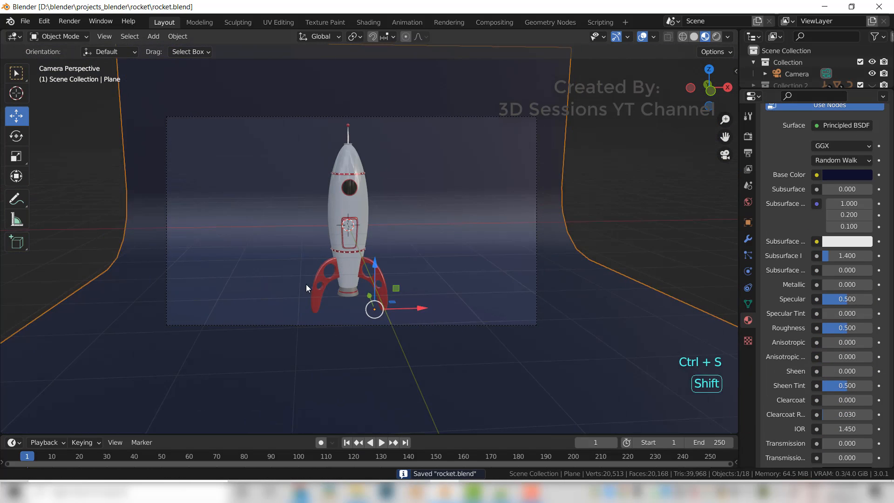
{"action": "scroll", "coordinate": [306, 284], "scroll_direction": "up", "scroll_amount": 1}
{"action": "left_click", "coordinate": [309, 284]}
{"action": "left_click", "coordinate": [847, 284]}
{"action": "type", "text": "0.2"}
{"action": "key", "text": "Return"}
{"action": "left_click", "coordinate": [846, 285]}
{"action": "type", "text": "0"}
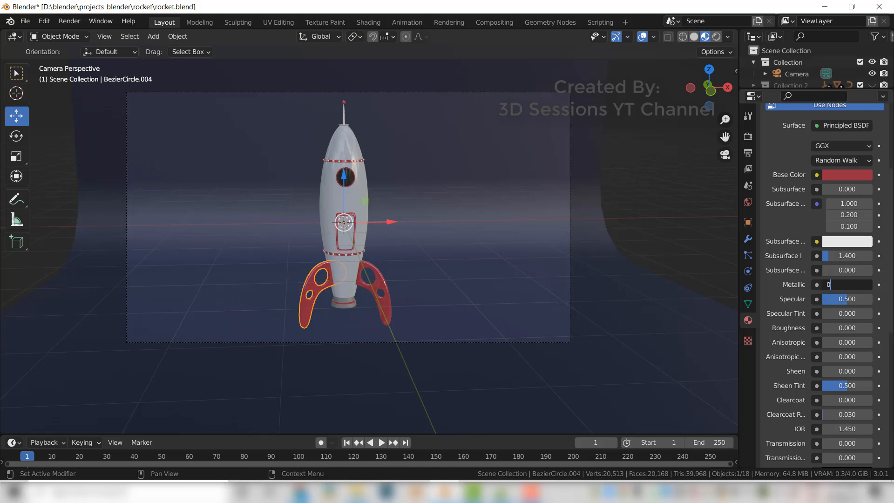
{"action": "type", "text": "0.1"}
{"action": "key", "text": "Return"}
Step: Link the upper rivet ring's material to the lower rivet ring
{"action": "scroll", "coordinate": [847, 328], "scroll_direction": "up", "scroll_amount": 6}
{"action": "left_click", "coordinate": [334, 385]}
{"action": "scroll", "coordinate": [352, 159], "scroll_direction": "up", "scroll_amount": 5}
{"action": "left_click", "coordinate": [319, 164]}
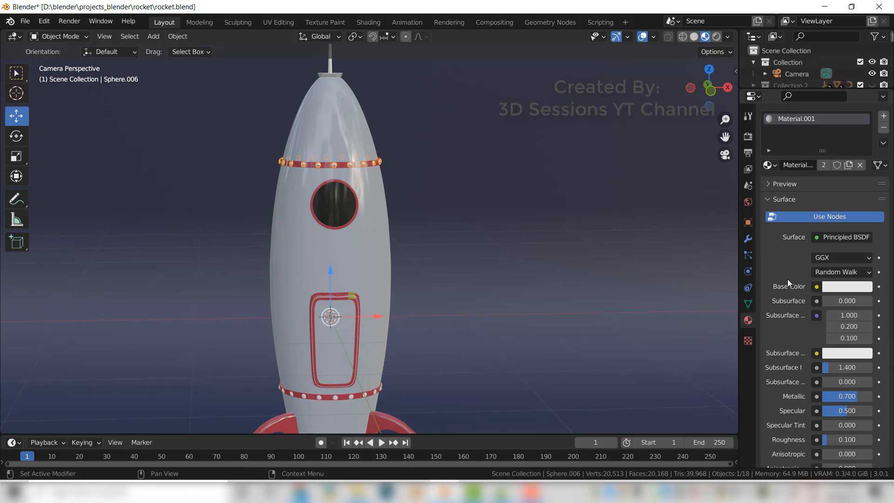
{"action": "left_click", "coordinate": [375, 392]}
{"action": "left_click", "coordinate": [374, 163], "text": "shift"}
{"action": "key", "text": "ctrl+l"}
{"action": "left_click", "coordinate": [426, 238]}
{"action": "key", "text": "Tab"}
{"action": "key", "text": "Tab"}
Step: Reshape the round window's mesh by moving its centre vertex with proportional editing, fine-tuning how it sits in its frame
{"action": "left_click", "coordinate": [338, 207]}
{"action": "scroll", "coordinate": [325, 261], "scroll_direction": "down", "scroll_amount": 4}
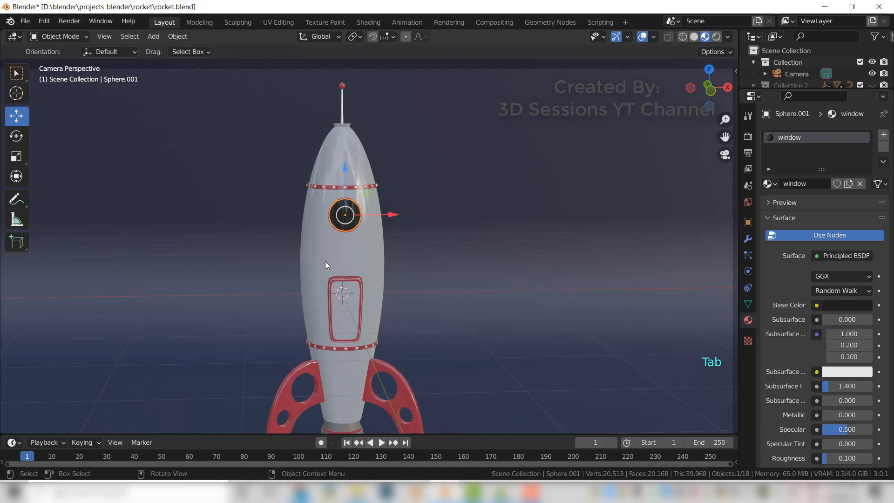
{"action": "key", "text": "z"}
{"action": "mouse_move", "coordinate": [325, 261]}
{"action": "middle_mouse_down"}
{"action": "mouse_move", "coordinate": [414, 285]}
{"action": "mouse_move", "coordinate": [429, 262]}
{"action": "middle_mouse_up"}
{"action": "key", "text": "Tab"}
{"action": "key", "text": "g"}
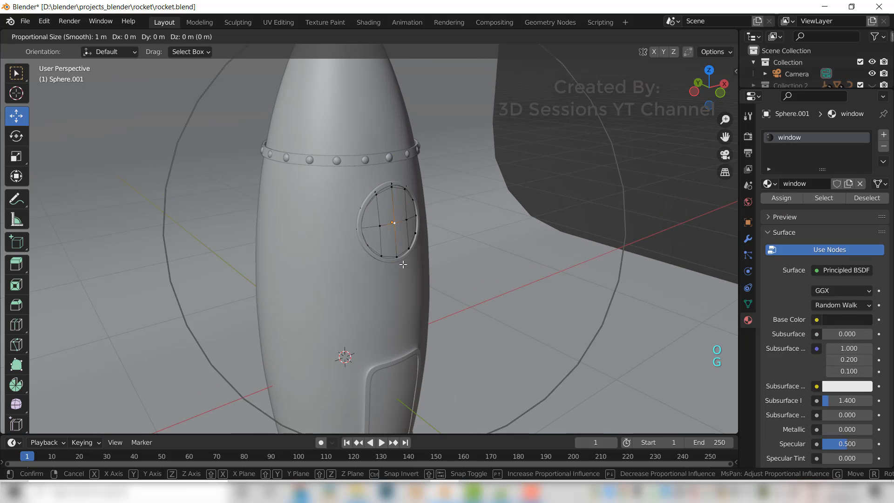
{"action": "scroll", "coordinate": [403, 263], "scroll_direction": "up", "scroll_amount": 14}
{"action": "left_click", "coordinate": [395, 283]}
{"action": "key", "text": "Tab"}
{"action": "key", "text": "Tab"}
{"action": "key", "text": "Tab"}
{"action": "scroll", "coordinate": [375, 238], "scroll_direction": "up", "scroll_amount": 5}
{"action": "left_click_drag", "start_coordinate": [396, 189], "coordinate": [394, 185]}
{"action": "scroll", "coordinate": [400, 224], "scroll_direction": "down", "scroll_amount": 3}
{"action": "left_click", "coordinate": [550, 289]}
Step: Set the window material's Metallic value to 0.2 and its Roughness to 0
{"action": "middle_click_drag", "start_coordinate": [512, 288], "coordinate": [395, 284]}
{"action": "key", "text": "z"}
{"action": "left_click", "coordinate": [336, 224]}
{"action": "scroll", "coordinate": [856, 413], "scroll_direction": "down", "scroll_amount": 5}
{"action": "type", "text": "0.2"}
{"action": "key", "text": "Return"}
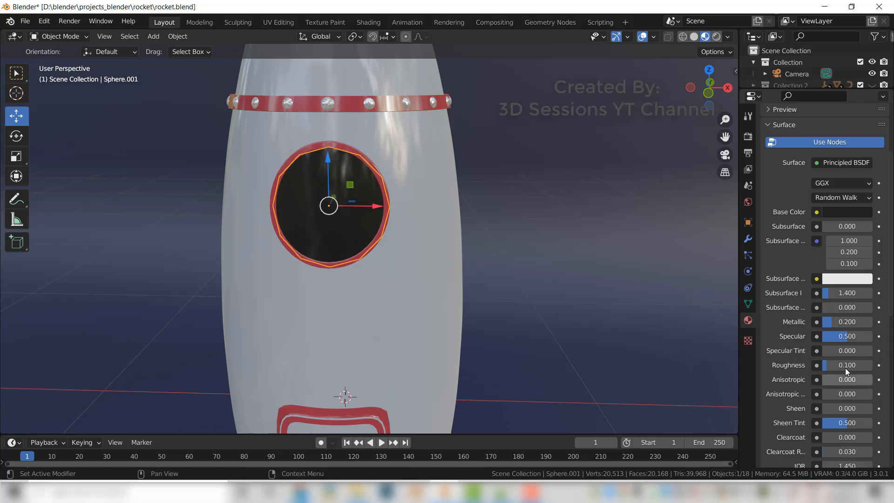
{"action": "double_click", "coordinate": [845, 367]}
{"action": "type", "text": "0"}
{"action": "key", "text": "Return"}
Step: Set the window material's blend mode to Alpha Blend and return to the camera view
{"action": "key", "text": "KP_0"}
{"action": "scroll", "coordinate": [819, 398], "scroll_direction": "down", "scroll_amount": 13}
{"action": "left_click", "coordinate": [850, 405]}
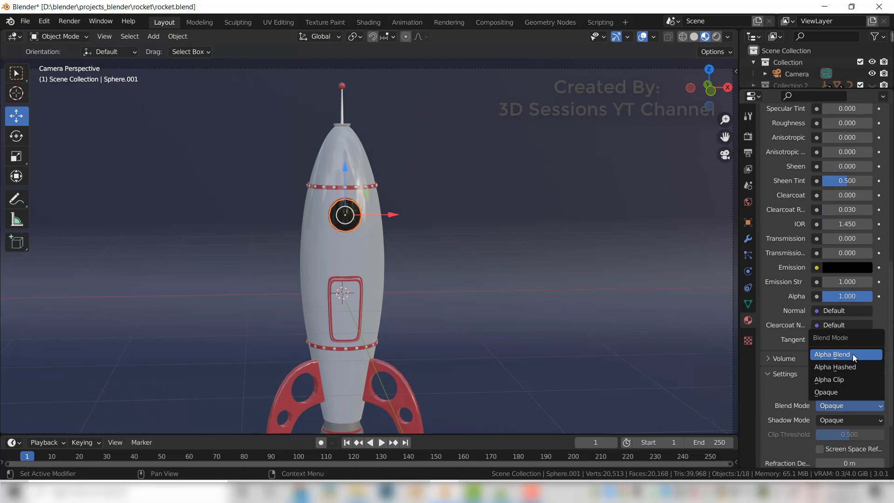
{"action": "left_click", "coordinate": [837, 391]}
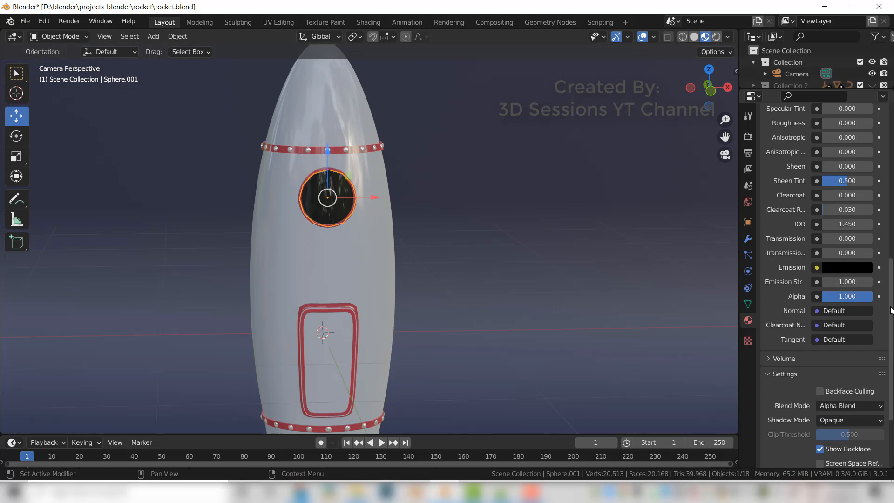
{"action": "left_click", "coordinate": [861, 419]}
{"action": "left_click", "coordinate": [359, 292]}
{"action": "key", "text": "KP_0"}
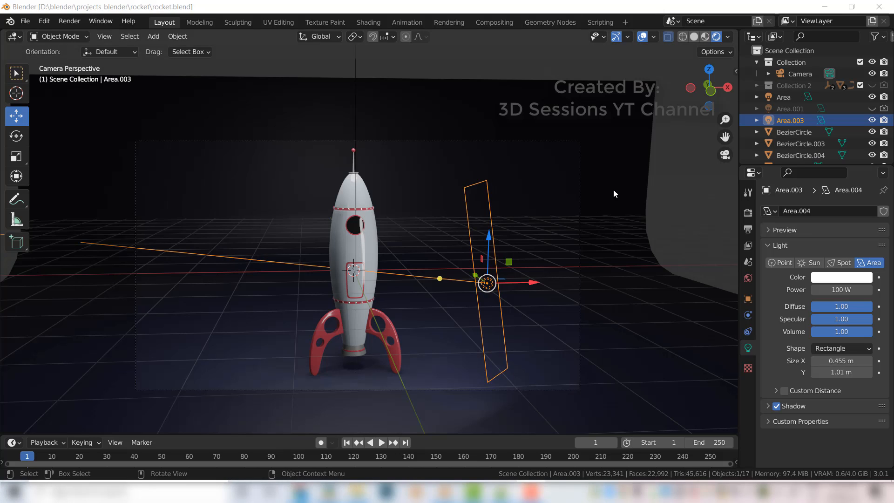
Step: Keep Eevee as the scene's render engine and enable Ambient Occlusion
{"action": "left_click", "coordinate": [748, 213]}
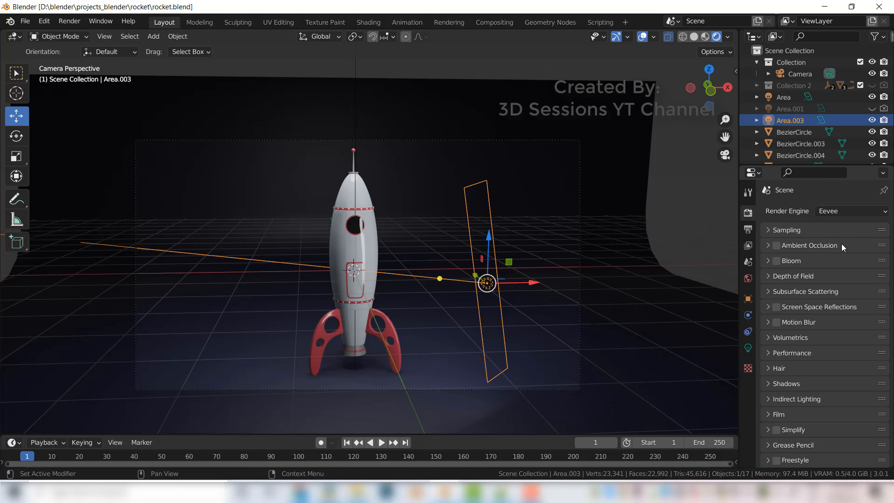
{"action": "left_click", "coordinate": [850, 214]}
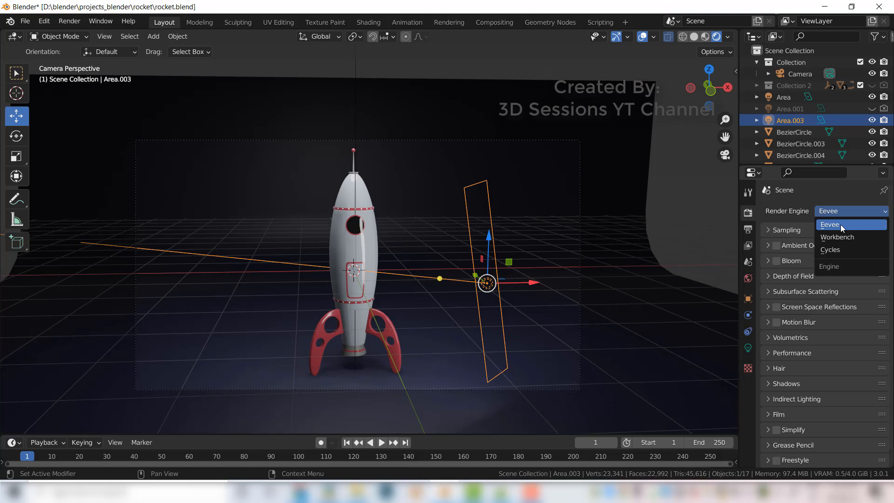
{"action": "left_click", "coordinate": [840, 224]}
{"action": "left_click", "coordinate": [769, 229]}
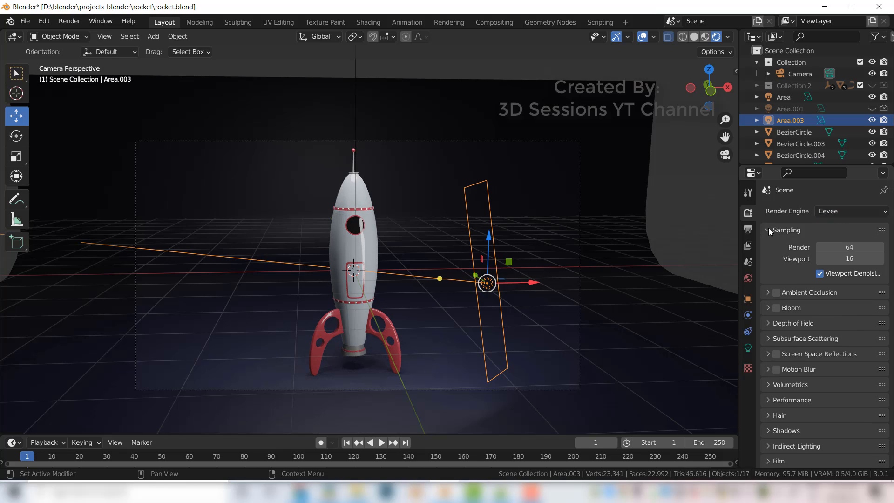
{"action": "left_click", "coordinate": [774, 293]}
{"action": "left_click", "coordinate": [768, 292]}
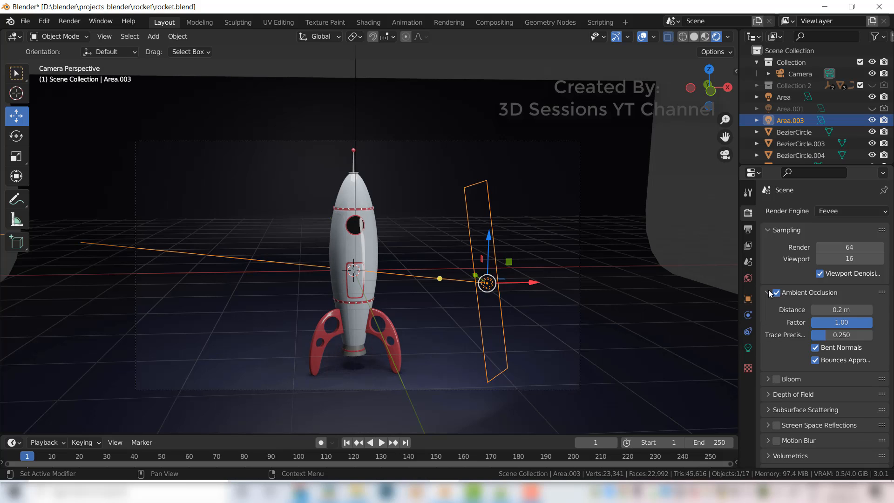
{"action": "left_click", "coordinate": [768, 292]}
Step: Enable the Bloom effect in the scene's render settings
{"action": "left_click", "coordinate": [768, 308]}
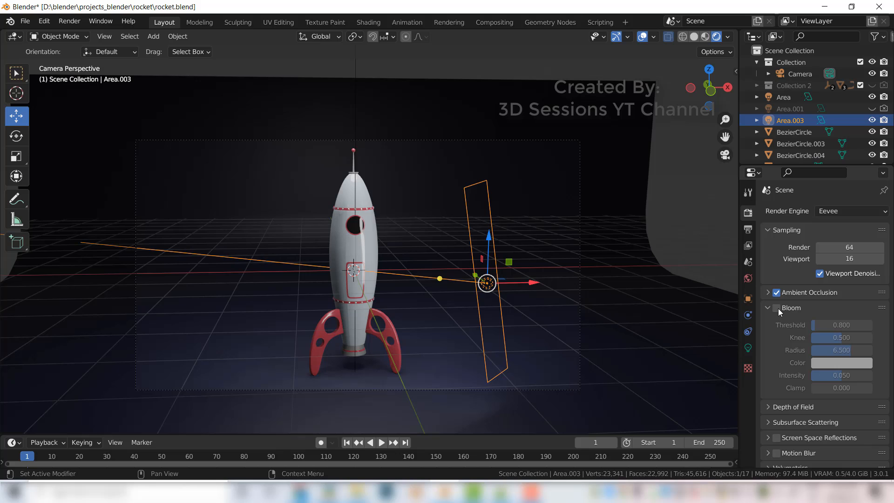
{"action": "left_click", "coordinate": [777, 308]}
{"action": "scroll", "coordinate": [767, 373], "scroll_direction": "down", "scroll_amount": 2}
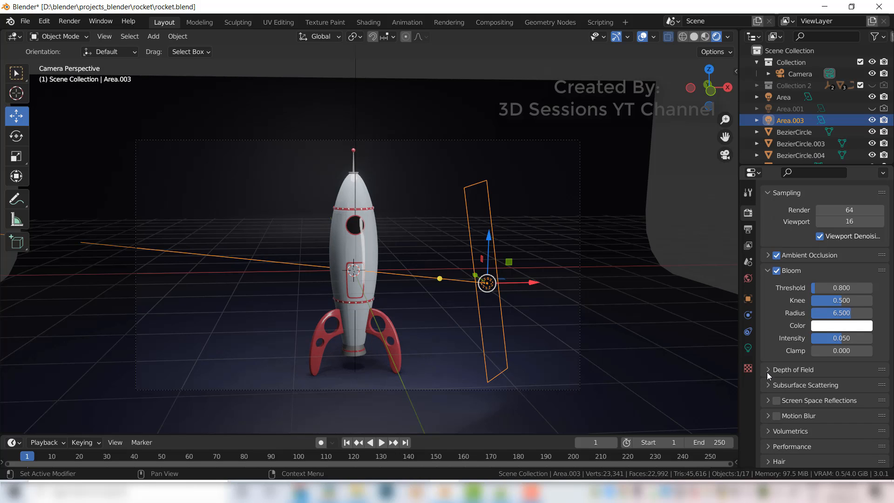
Step: Enable Screen Space Reflections with Refraction for the scene
{"action": "left_click", "coordinate": [768, 400]}
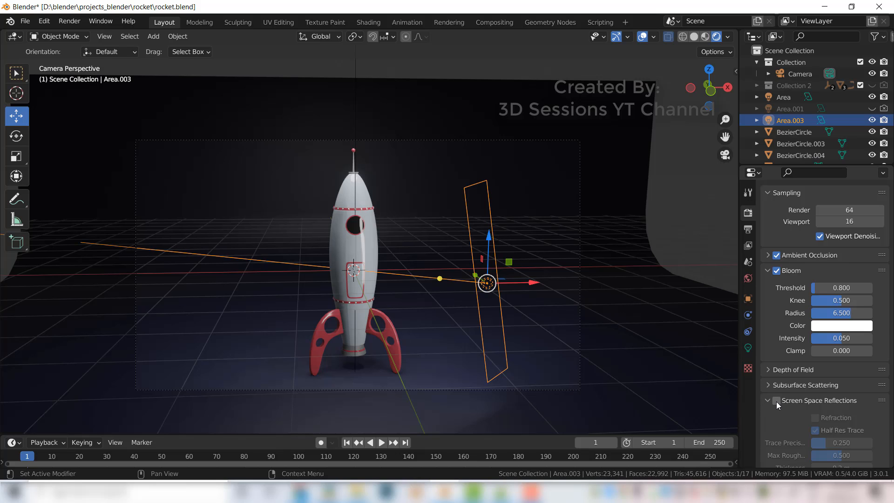
{"action": "left_click", "coordinate": [775, 400]}
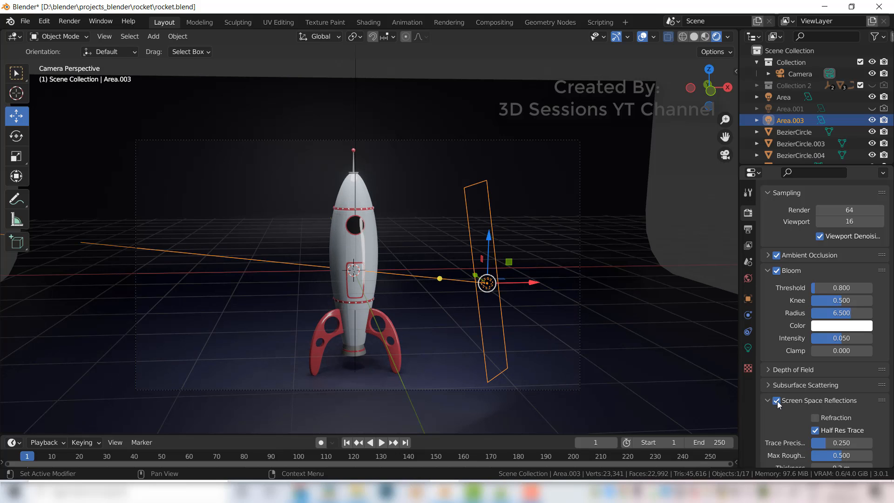
{"action": "left_click", "coordinate": [816, 419]}
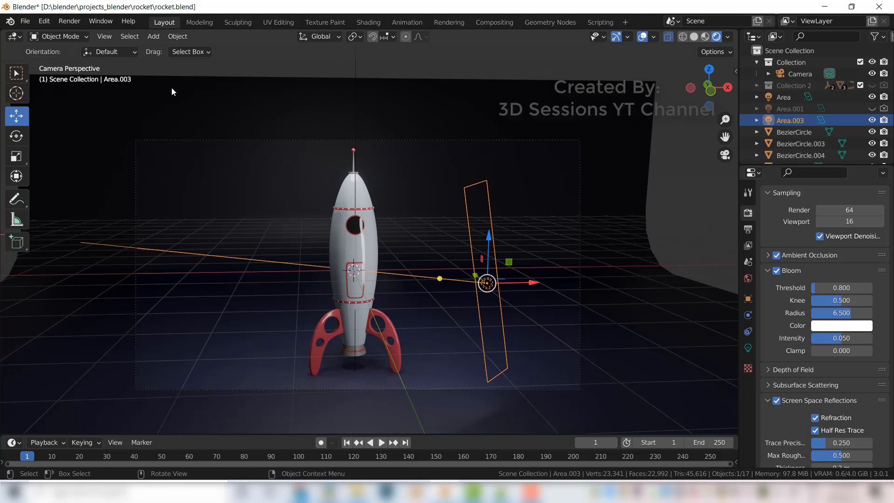
Step: Render a still image of the rocket scene and view the whole frame
{"action": "left_click", "coordinate": [70, 21]}
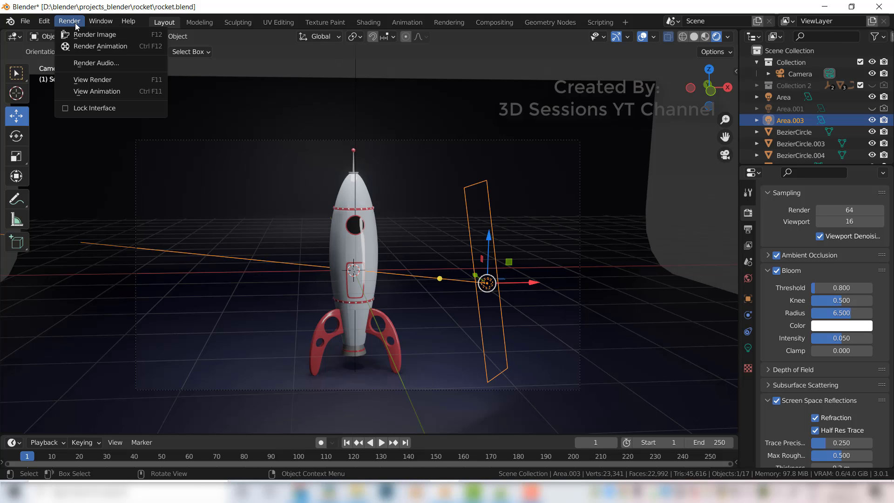
{"action": "left_click", "coordinate": [102, 35]}
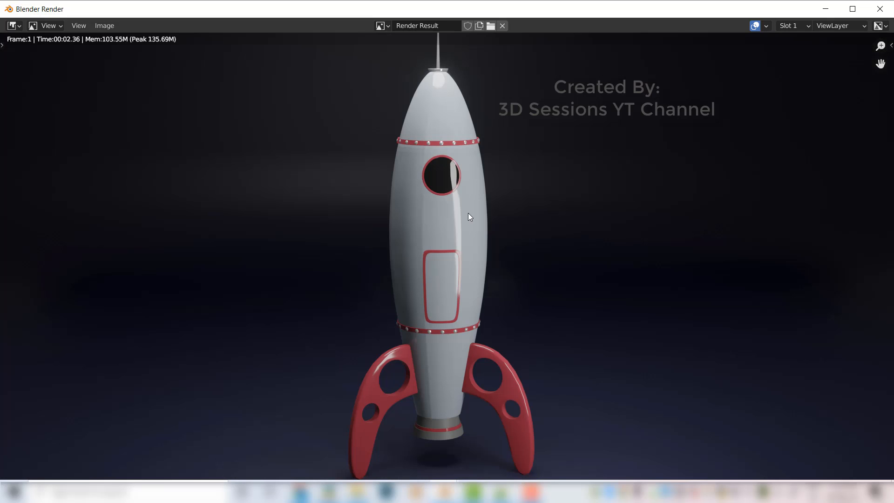
{"action": "scroll", "coordinate": [467, 214], "scroll_direction": "down", "scroll_amount": 1}
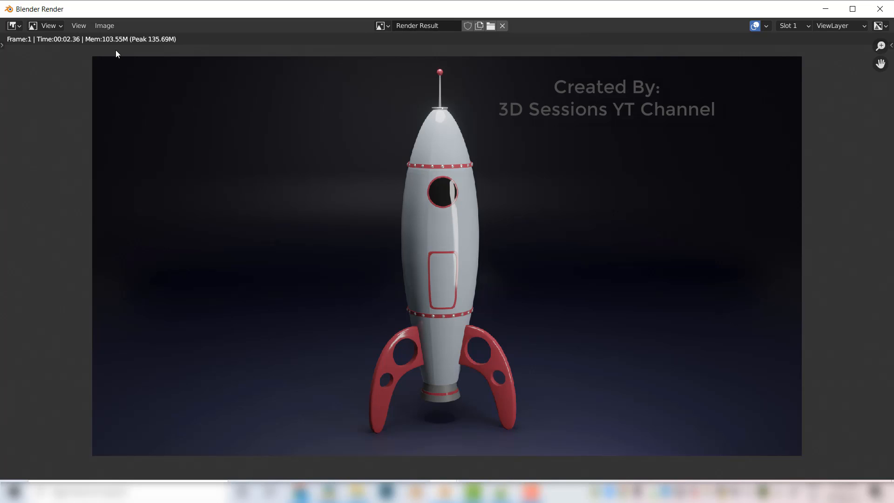
Step: Start saving the rendered image as a new file and choose JPEG as the file format
{"action": "left_click", "coordinate": [104, 27]}
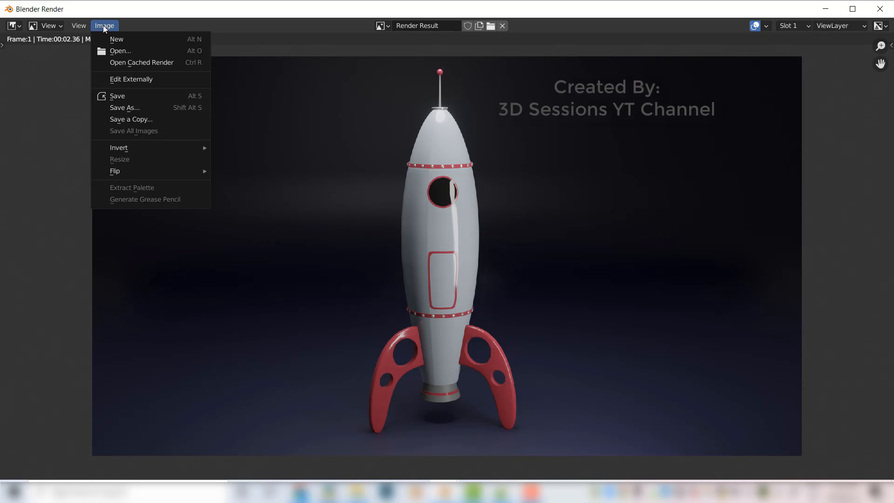
{"action": "left_click", "coordinate": [121, 107]}
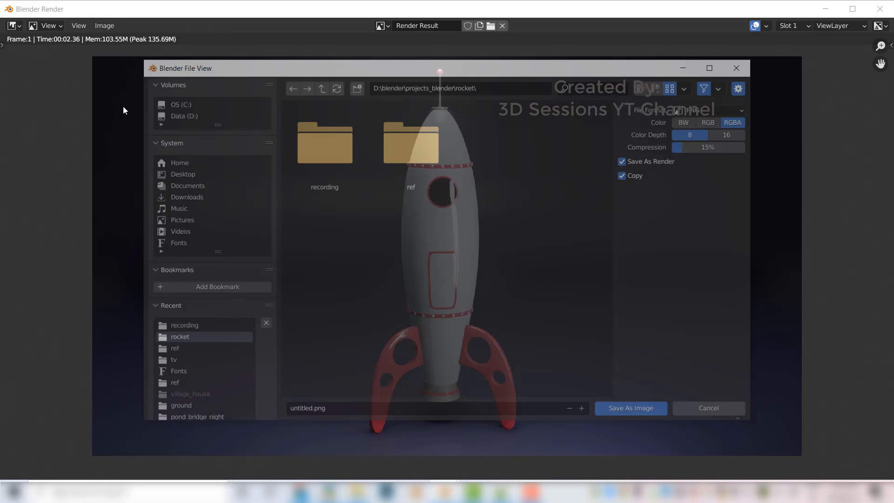
{"action": "left_click", "coordinate": [719, 108]}
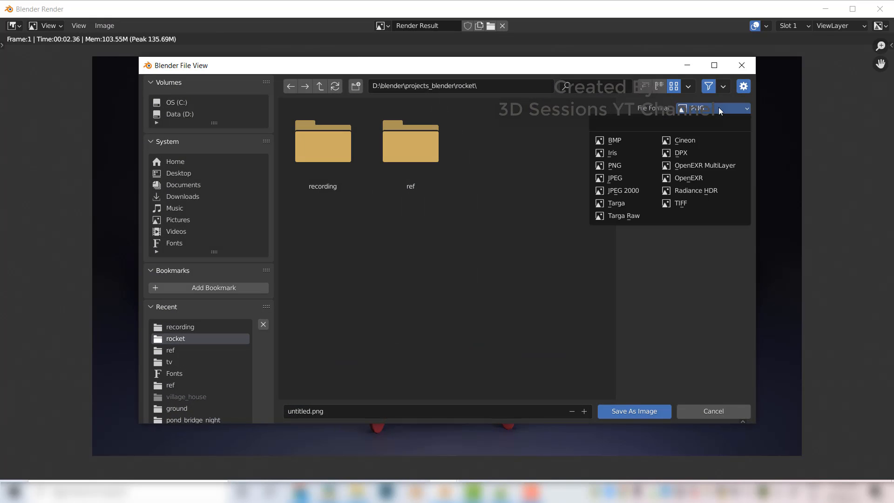
{"action": "left_click", "coordinate": [626, 178]}
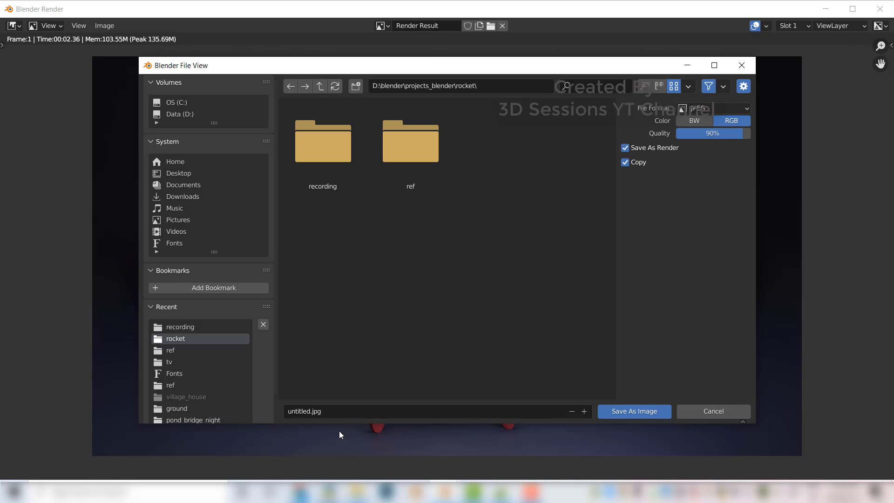
Step: Name the image render.jpg and save it in the rocket project folder
{"action": "left_click", "coordinate": [333, 415]}
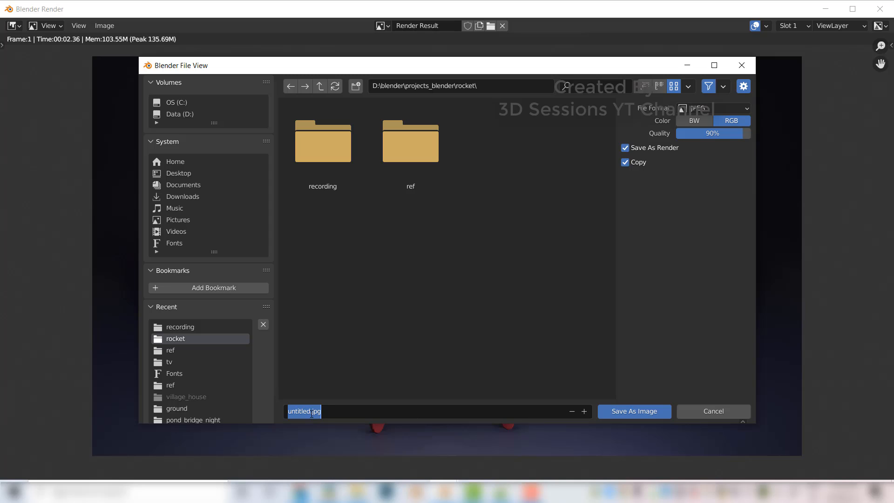
{"action": "left_click", "coordinate": [312, 413]}
{"action": "key", "text": "BackSpace"}
{"action": "key", "text": "BackSpace"}
{"action": "key", "text": "BackSpace"}
{"action": "key", "text": "BackSpace"}
{"action": "key", "text": "BackSpace"}
{"action": "key", "text": "BackSpace"}
{"action": "key", "text": "BackSpace"}
{"action": "key", "text": "BackSpace"}
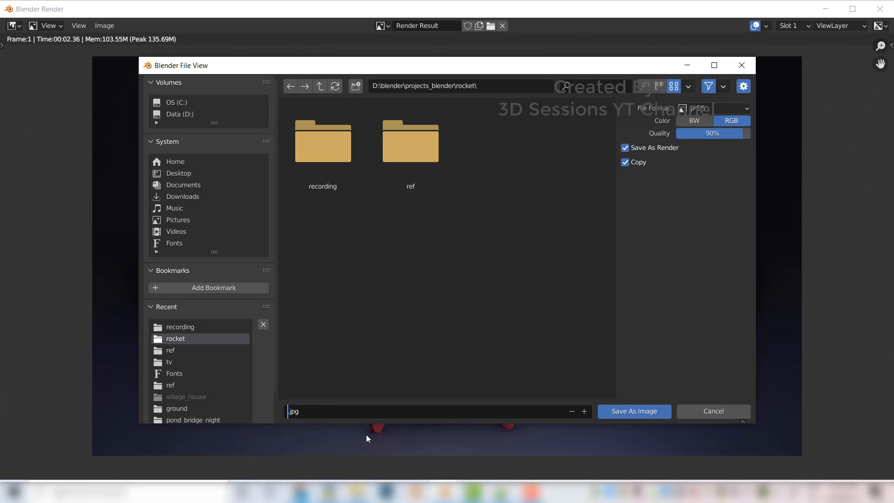
{"action": "type", "text": "render"}
{"action": "left_click", "coordinate": [635, 414]}
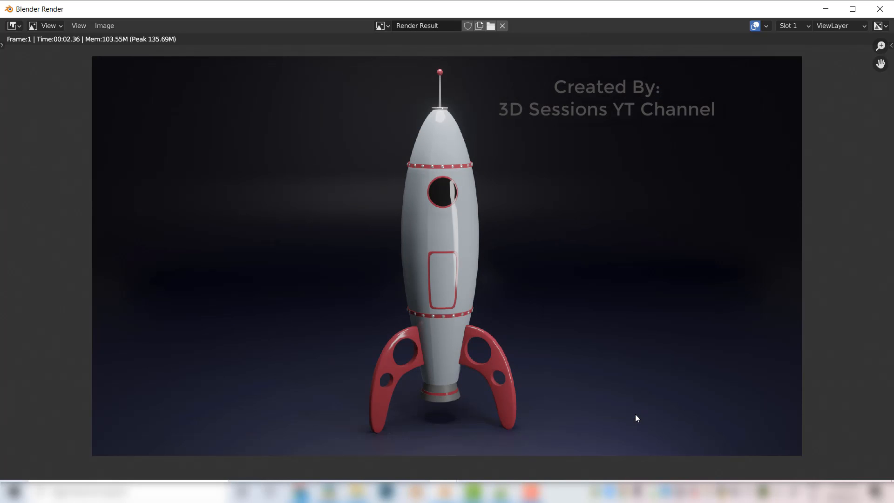